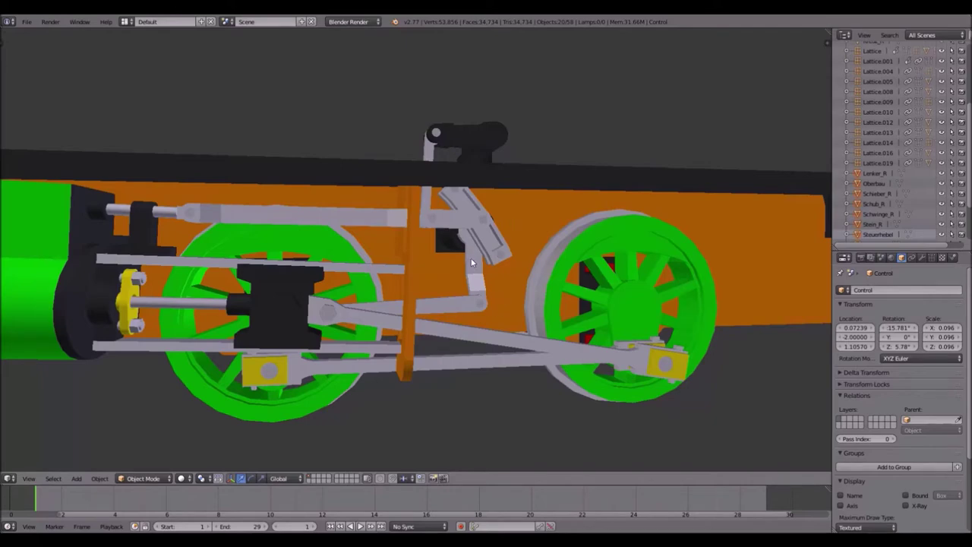
# - Play the valve gear animation, examine it from the side and from an oblique view, and stop playback
pyautogui.hotkey('alt', 'a')
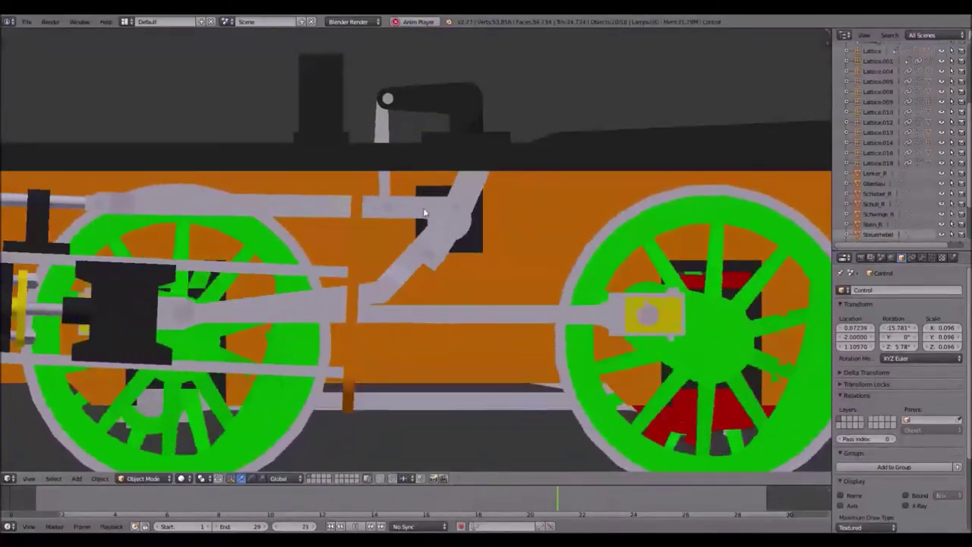
pyautogui.scroll(-2, 500, 209)
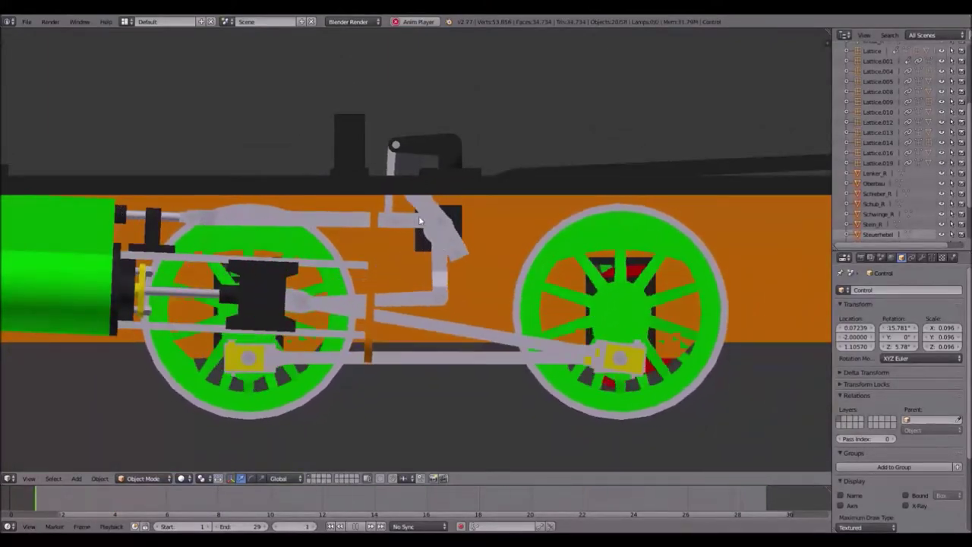
pyautogui.scroll(2, 478, 190)
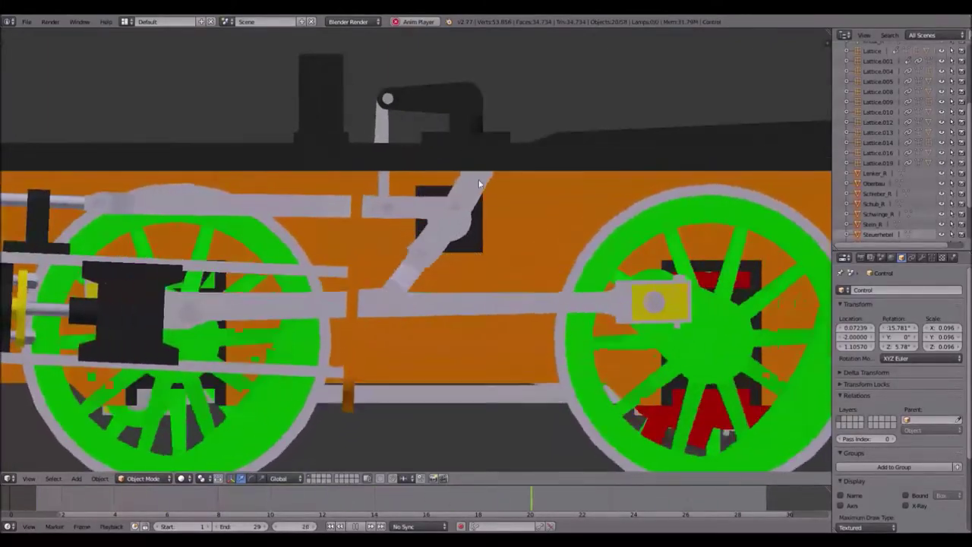
pyautogui.moveTo(556, 219); pyautogui.dragTo(404, 247, button='middle')
pyautogui.moveTo(159, 357); pyautogui.dragTo(350, 235, button='middle')
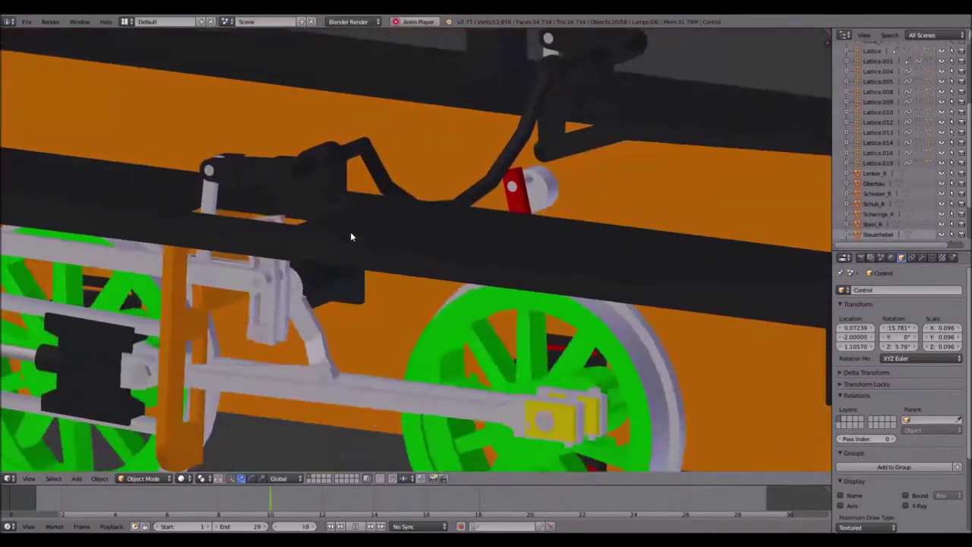
pyautogui.press('KP_3')
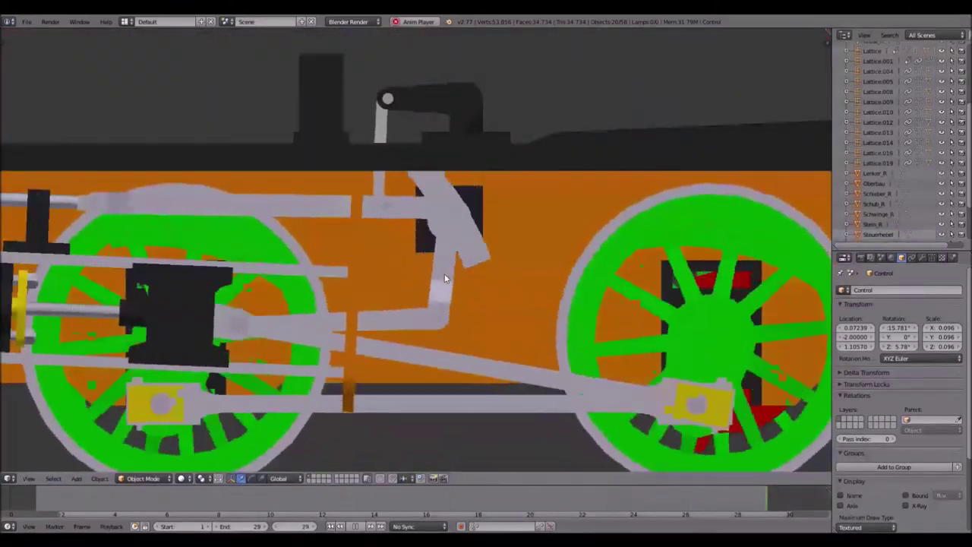
pyautogui.scroll(-2, 445, 278)
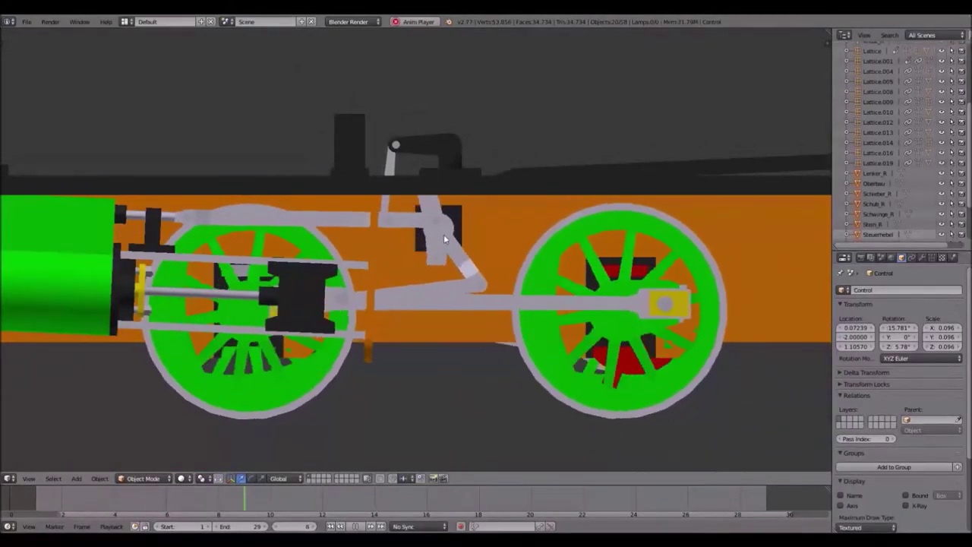
pyautogui.press('Escape')
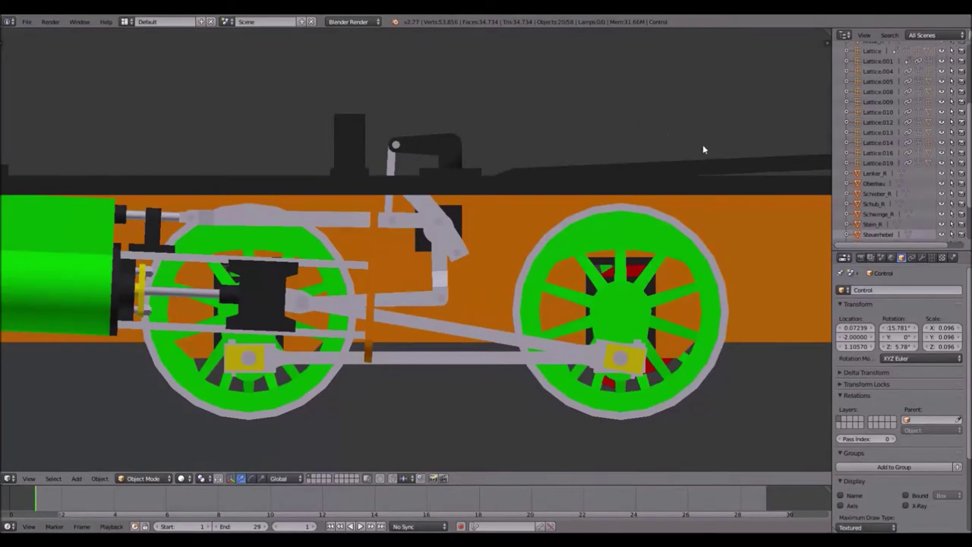
# - Clear the multi-object selection and select only the Control object
pyautogui.press('r')
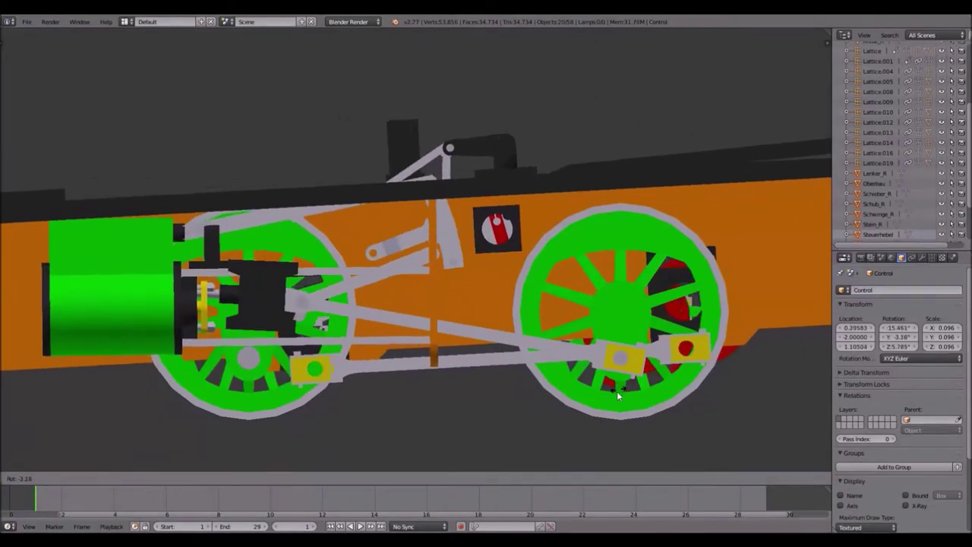
pyautogui.press('Escape')
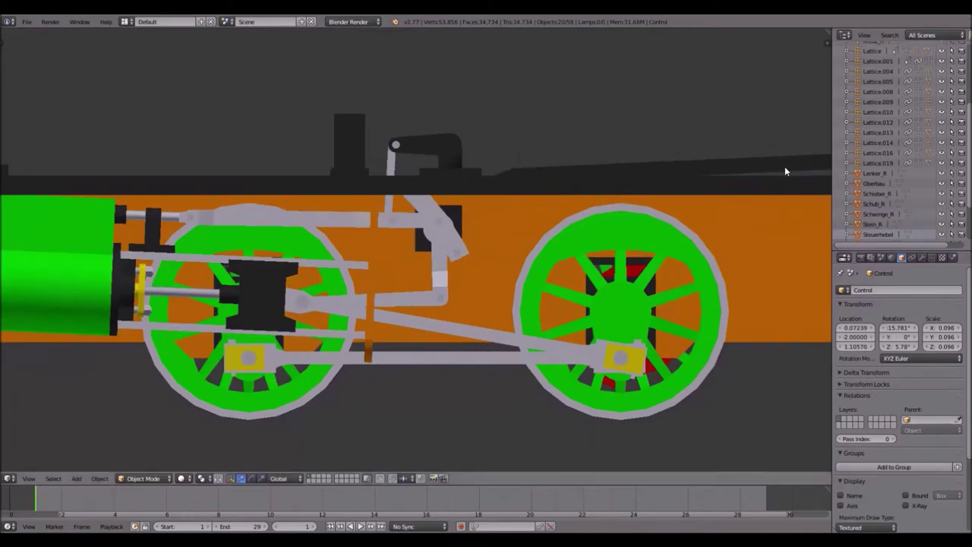
pyautogui.press('a')
pyautogui.scroll(5, 896, 145)
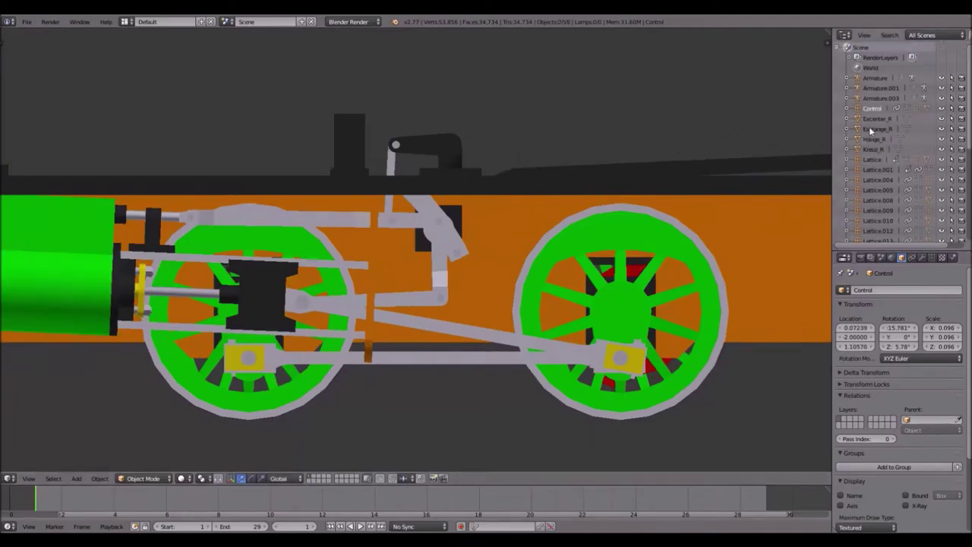
pyautogui.click(873, 109)
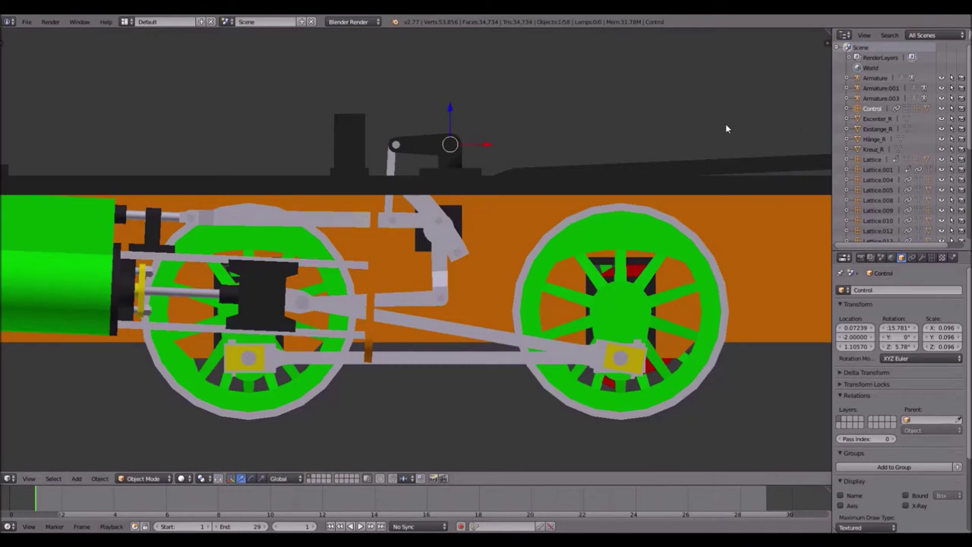
# - Rotate Control to about -15.7° on Y while the animation plays, and view the valve gear's changed motion
pyautogui.press('r')
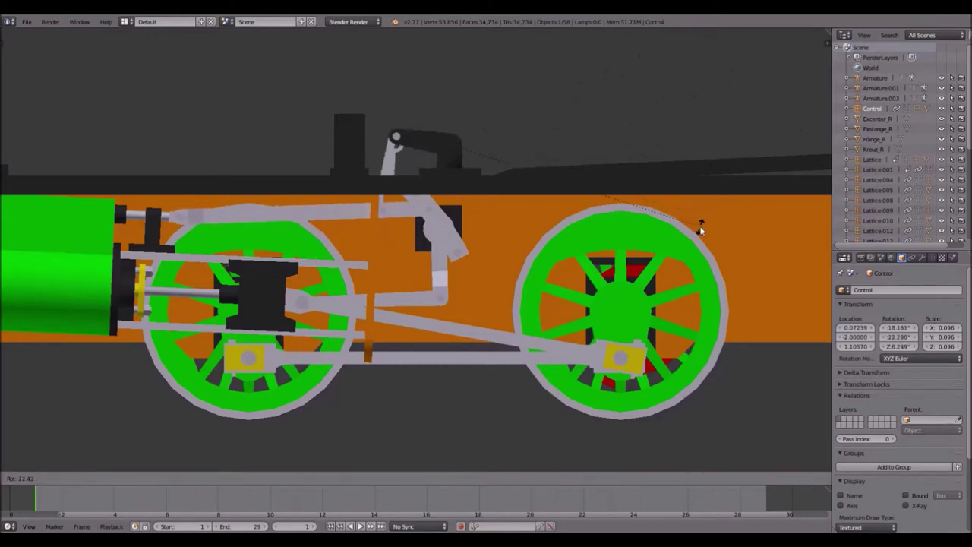
pyautogui.press('Escape')
pyautogui.hotkey('alt', 'a')
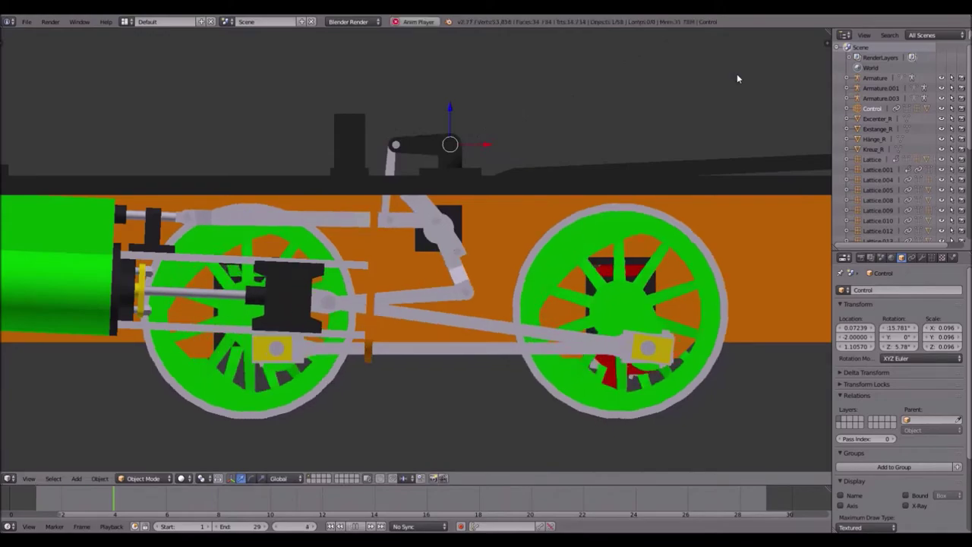
pyautogui.press('r')
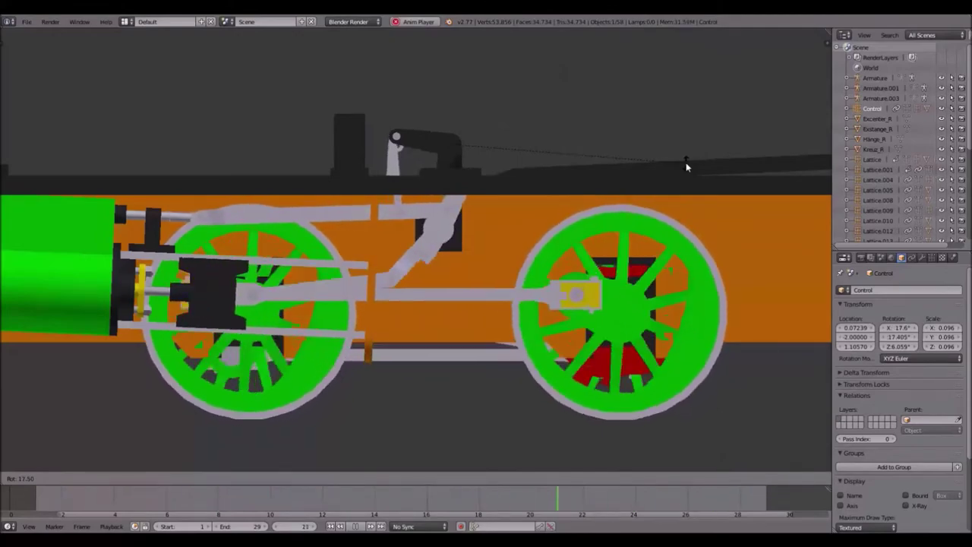
pyautogui.click(724, 439)
pyautogui.moveTo(648, 271); pyautogui.dragTo(601, 218, button='middle')
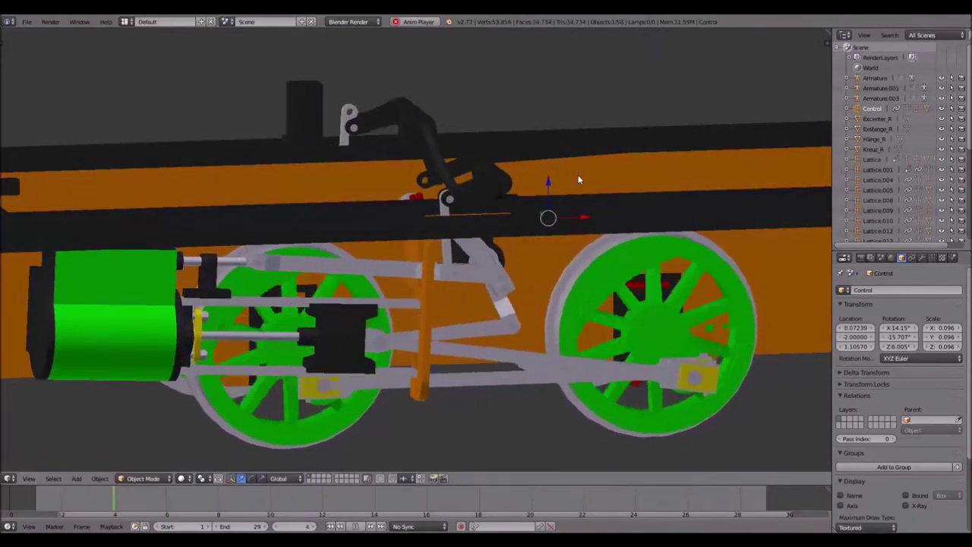
pyautogui.moveTo(579, 179)
pyautogui.mouseDown(button='middle')
pyautogui.moveTo(589, 211)
pyautogui.moveTo(585, 192)
pyautogui.mouseUp(button='middle')
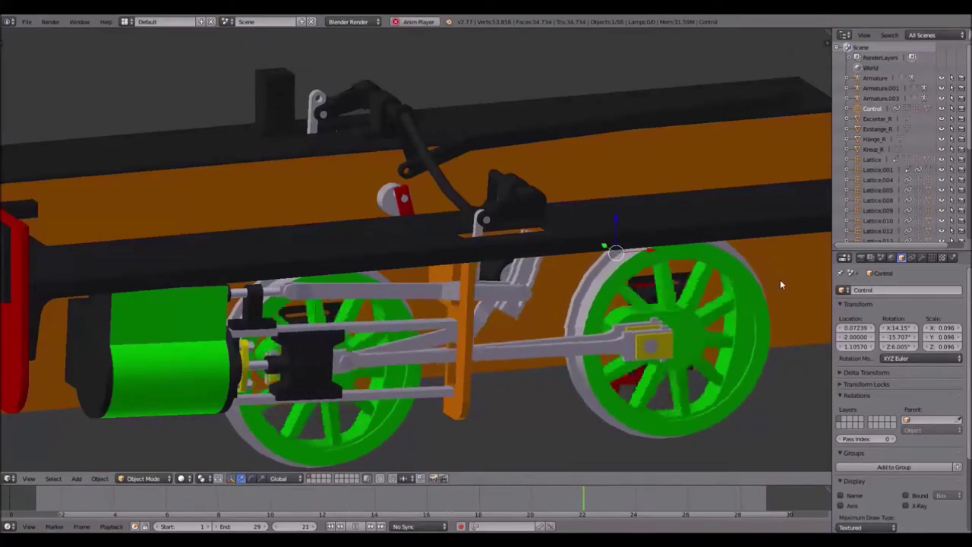
pyautogui.scroll(-1, 721, 217)
pyautogui.keyDown('shift'); pyautogui.moveTo(721, 217); pyautogui.dragTo(671, 221, button='middle'); pyautogui.keyUp('shift')
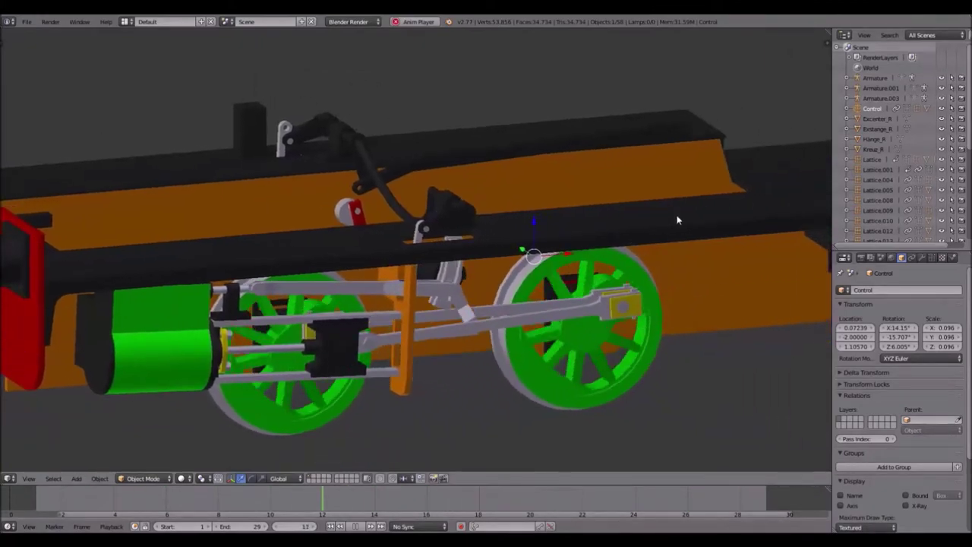
pyautogui.scroll(-2, 677, 217)
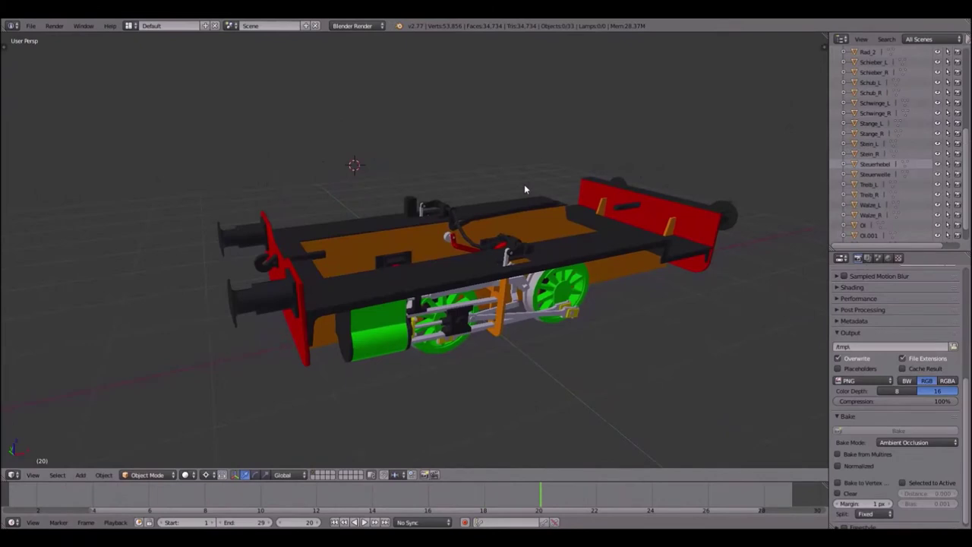
# - In the unrigged locomotive model, hide the chassis frame, buffers and cylinders covering the wheels and rods
pyautogui.rightClick(333, 285)
pyautogui.press('h')
pyautogui.moveTo(498, 237); pyautogui.dragTo(526, 248, button='middle')
pyautogui.scroll(3, 349, 244)
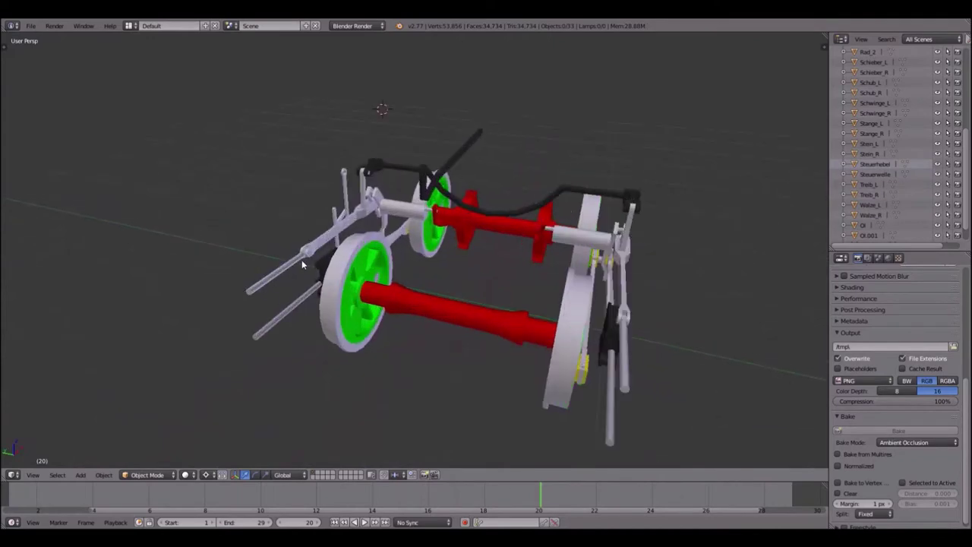
# - Hide the Schieber_R and Schub_R valve rods and the outer connecting rod on the same side
pyautogui.rightClick(323, 238)
pyautogui.press('h')
pyautogui.rightClick(361, 196)
pyautogui.press('h')
pyautogui.moveTo(343, 249); pyautogui.dragTo(486, 176, button='middle')
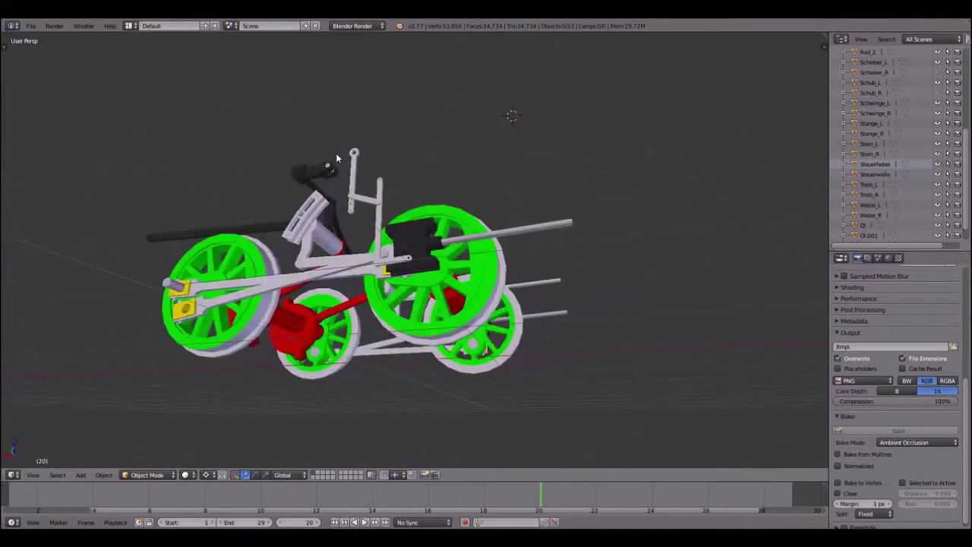
pyautogui.moveTo(376, 246); pyautogui.dragTo(273, 312, button='middle')
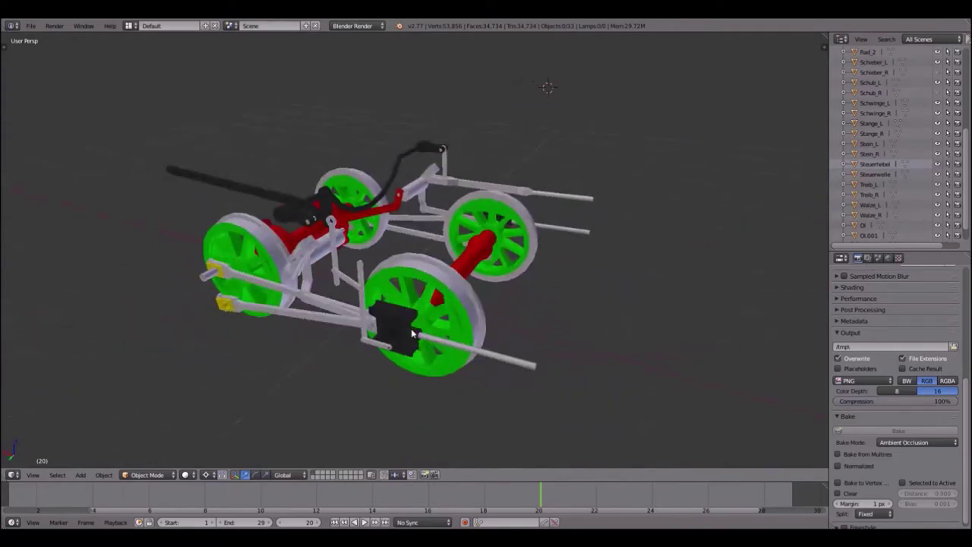
pyautogui.rightClick(285, 310)
pyautogui.press('h')
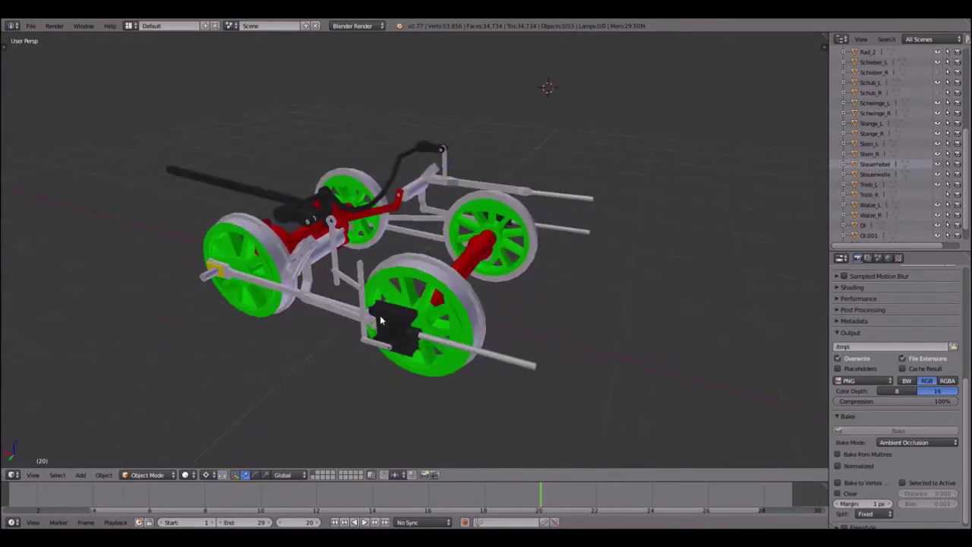
pyautogui.rightClick(362, 310)
pyautogui.rightClick(335, 265)
pyautogui.moveTo(342, 251); pyautogui.dragTo(393, 181, button='middle')
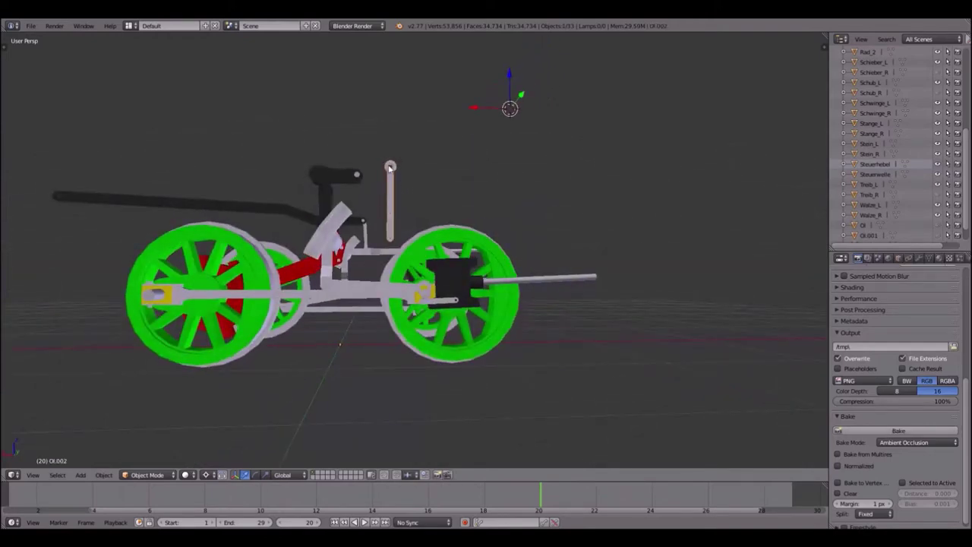
pyautogui.hotkey('ctrl', 'z')
pyautogui.hotkey('ctrl', 'z')
pyautogui.hotkey('ctrl', 'z')
pyautogui.hotkey('ctrl', 'z')
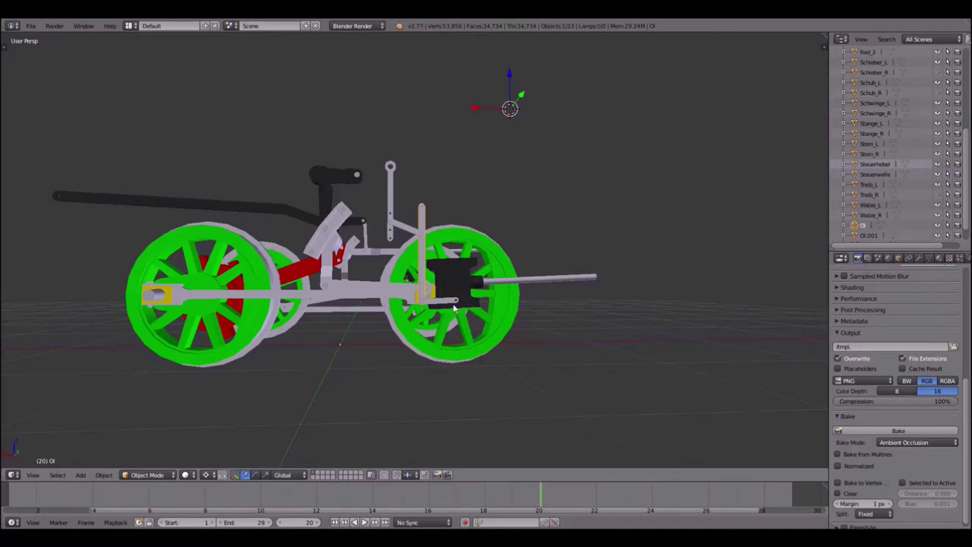
# - Hide the Ol lever, its attached short links and the Ol.002 lever beside the crosshead
pyautogui.moveTo(430, 225); pyautogui.dragTo(448, 187, button='middle')
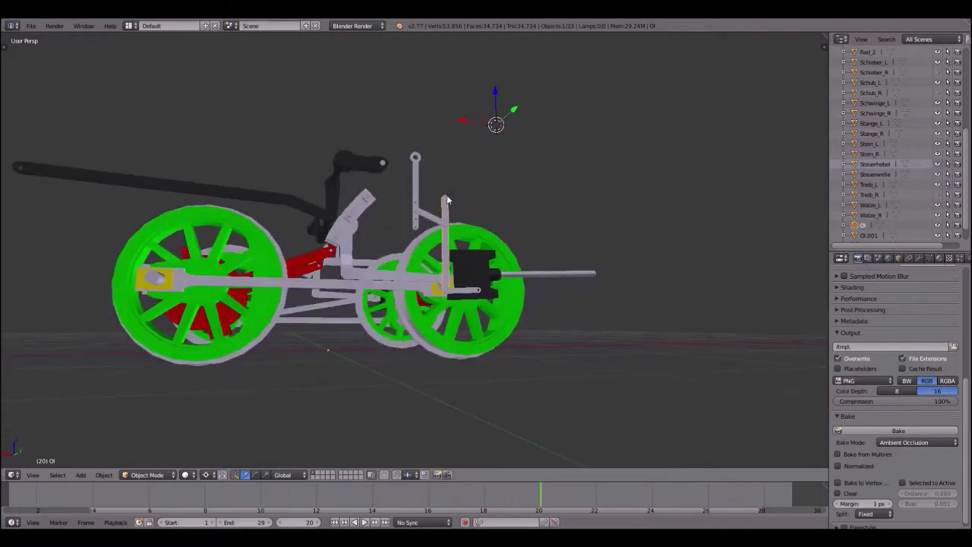
pyautogui.scroll(3, 448, 200)
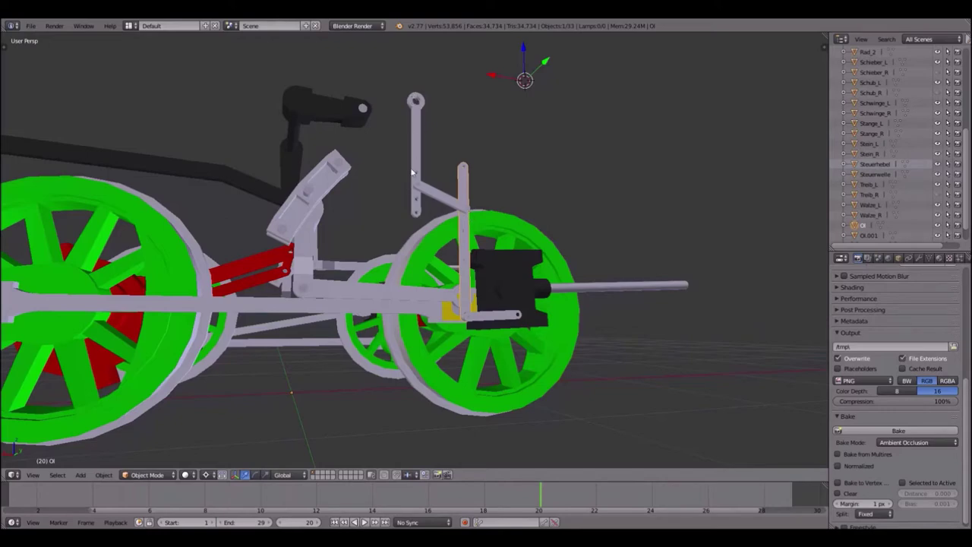
pyautogui.moveTo(496, 201); pyautogui.dragTo(291, 136, button='middle')
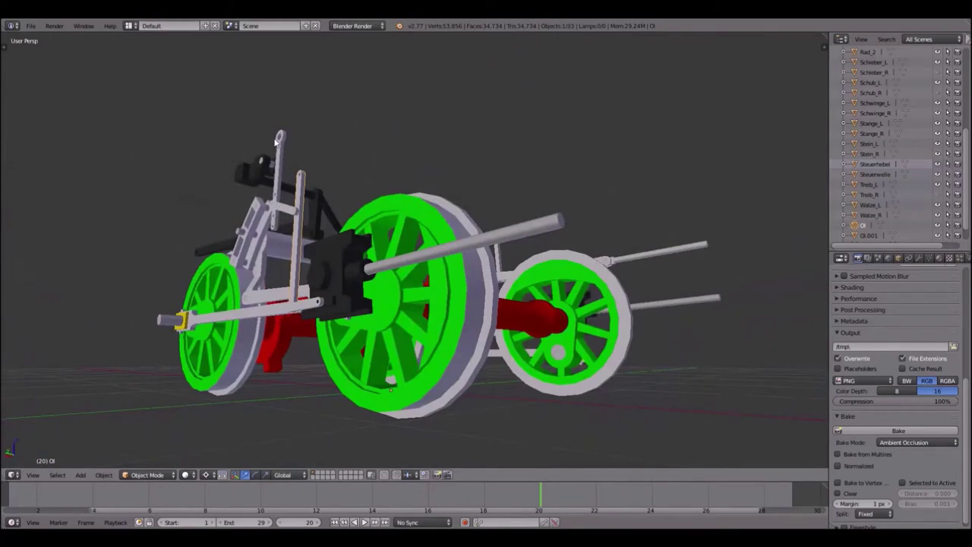
pyautogui.moveTo(296, 197); pyautogui.dragTo(330, 185, button='middle')
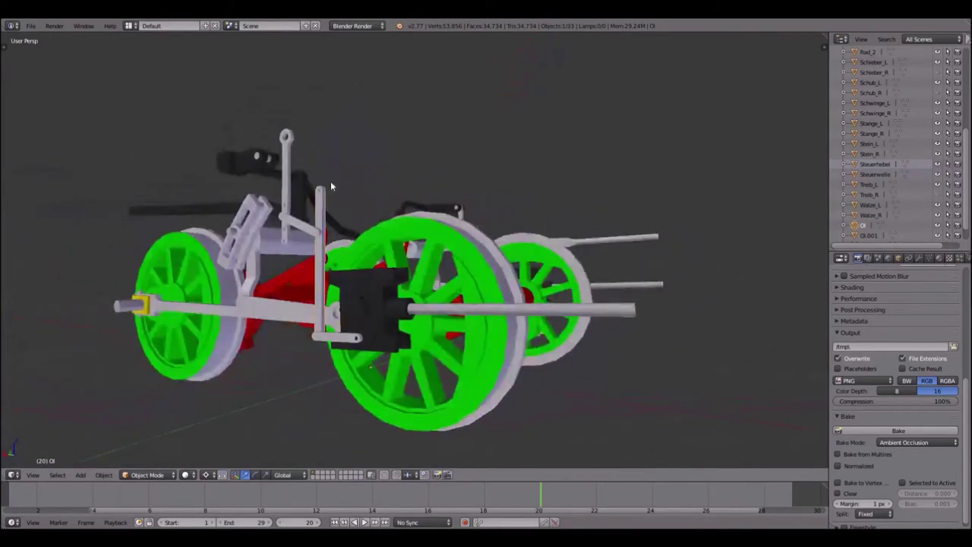
pyautogui.press('h')
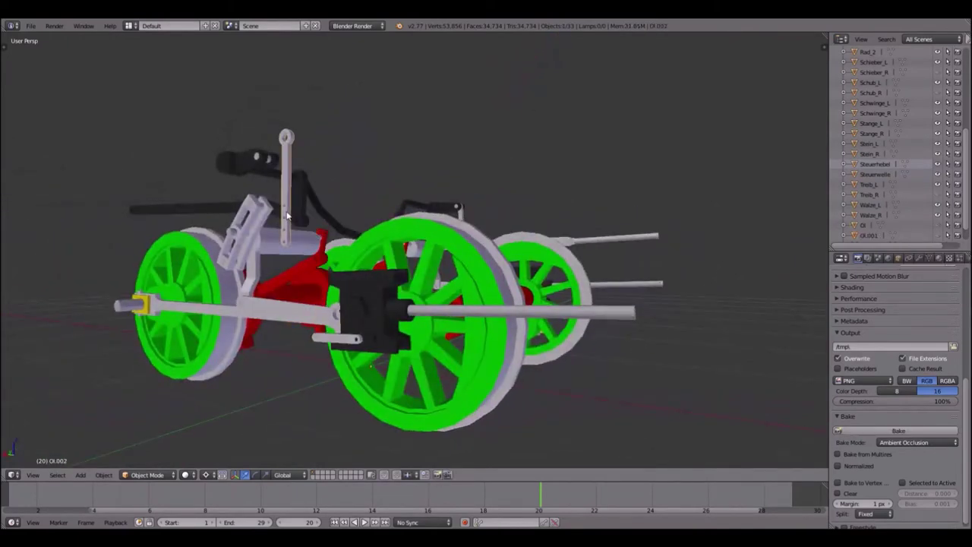
pyautogui.moveTo(287, 217); pyautogui.dragTo(243, 288, button='middle')
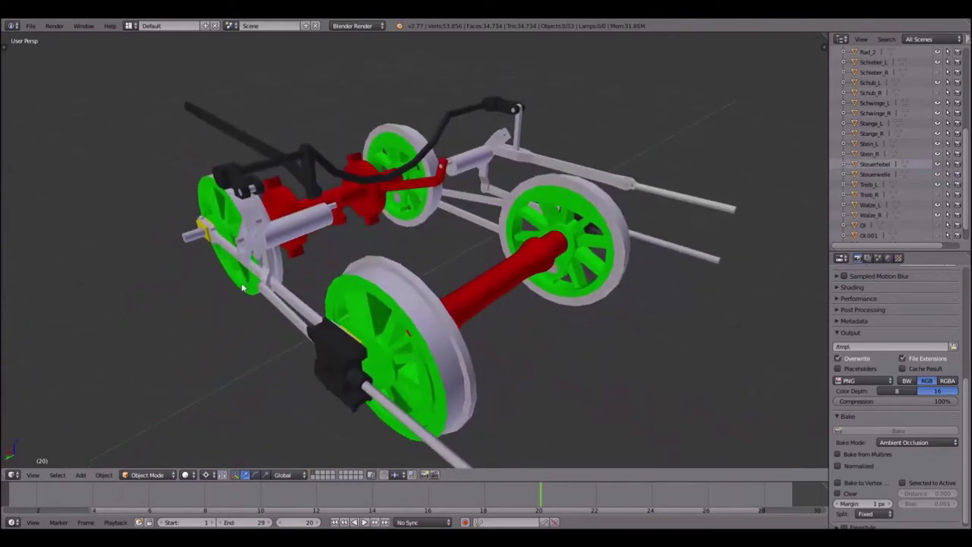
# - Hide the remaining coupling rod, the Walze_R cylinder and the slotted link assembly on the same side of the wheels
pyautogui.rightClick(244, 290)
pyautogui.press('h')
pyautogui.rightClick(266, 243)
pyautogui.press('h')
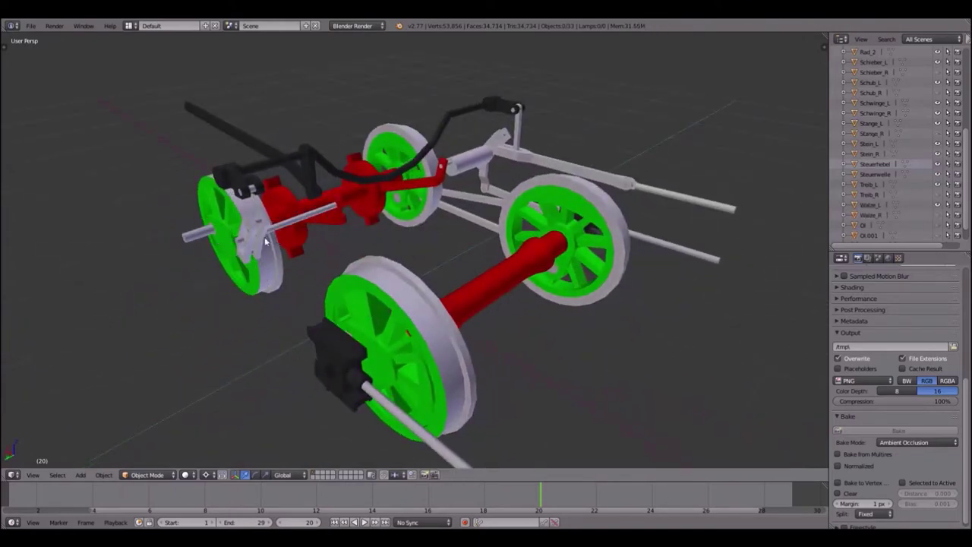
pyautogui.rightClick(266, 242)
pyautogui.press('h')
pyautogui.moveTo(227, 239); pyautogui.dragTo(311, 237, button='middle')
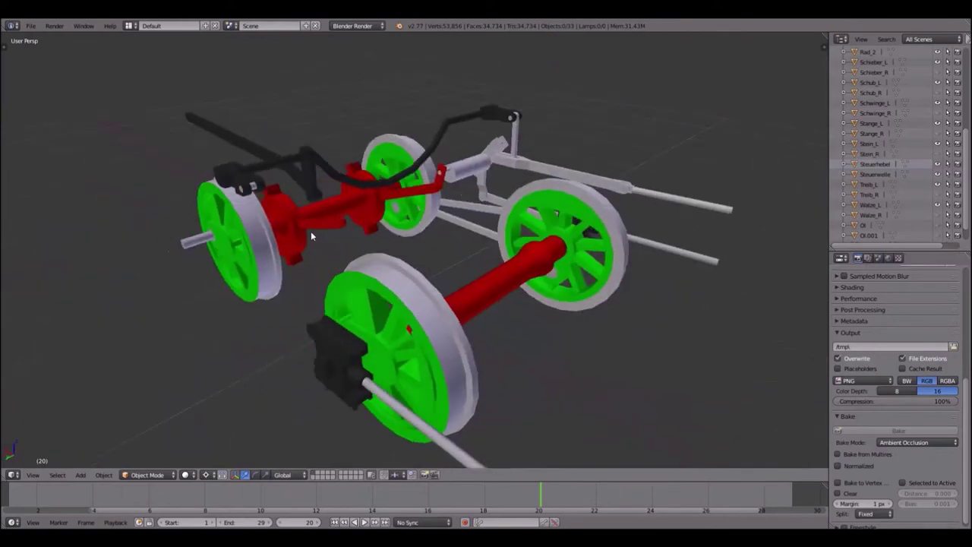
pyautogui.moveTo(569, 176); pyautogui.dragTo(471, 192, button='middle')
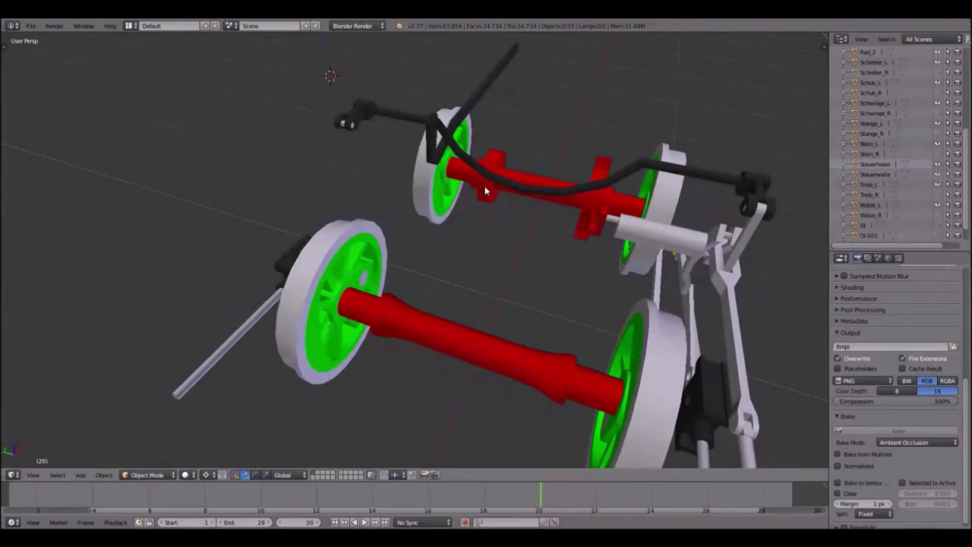
pyautogui.moveTo(621, 184); pyautogui.dragTo(372, 94, button='middle')
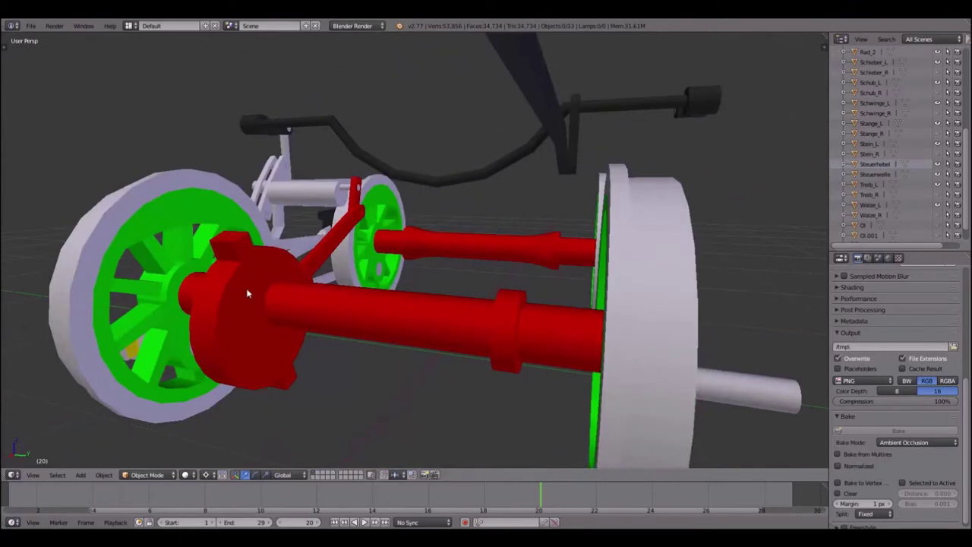
pyautogui.moveTo(320, 242); pyautogui.dragTo(236, 295, button='middle')
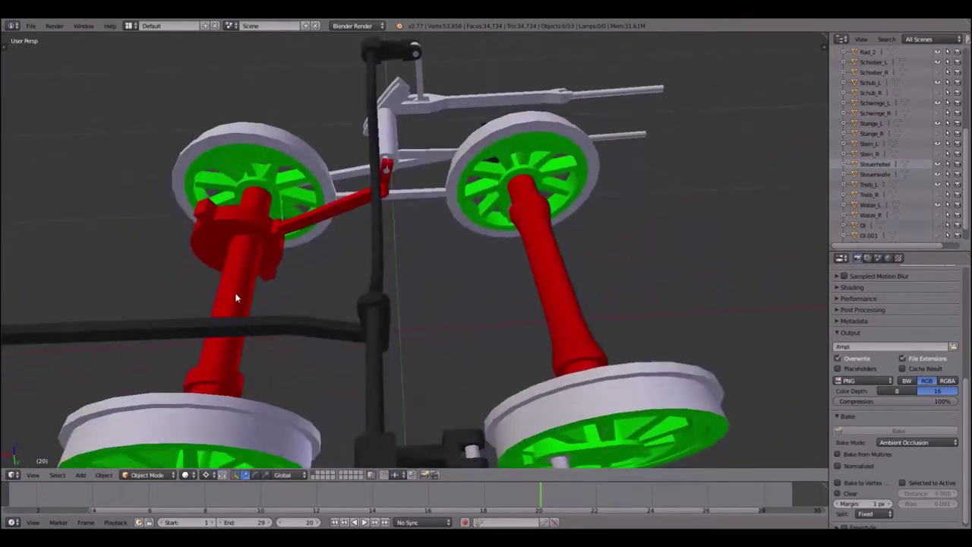
# - Examine the remaining wheels, both axles and the swing link between them from several angles
pyautogui.moveTo(238, 244); pyautogui.dragTo(362, 221, button='middle')
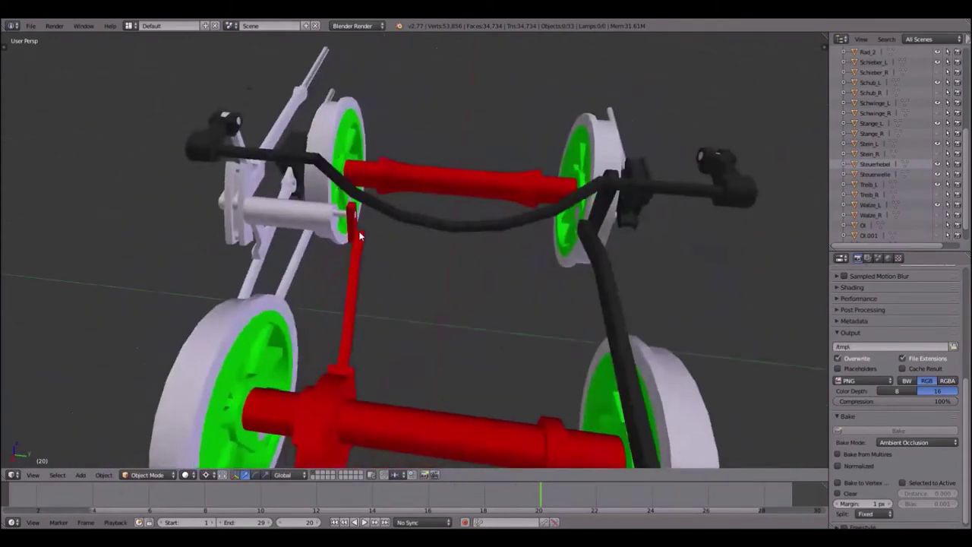
pyautogui.moveTo(341, 395); pyautogui.dragTo(325, 333, button='middle')
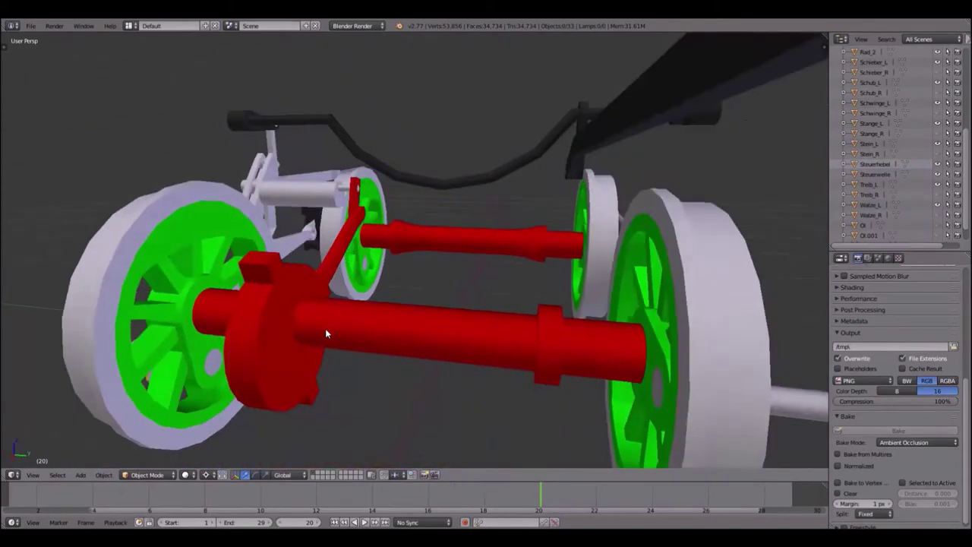
pyautogui.moveTo(325, 333); pyautogui.dragTo(345, 336, button='middle')
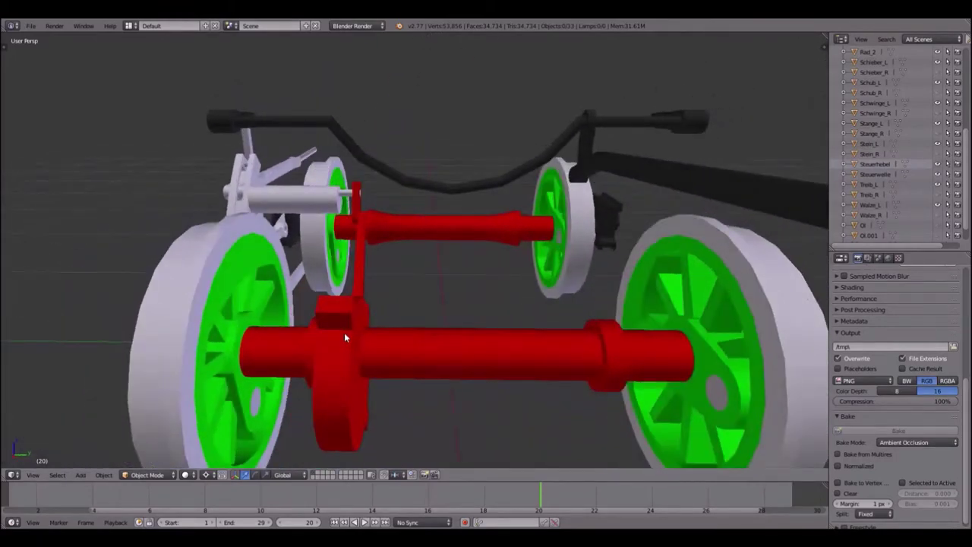
pyautogui.moveTo(345, 336); pyautogui.dragTo(448, 227, button='middle')
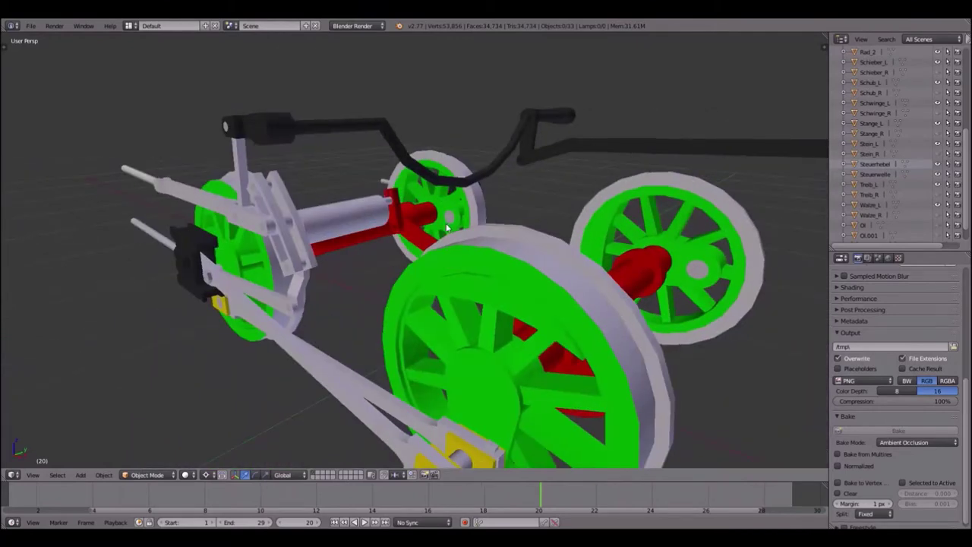
pyautogui.moveTo(471, 199); pyautogui.dragTo(194, 281, button='middle')
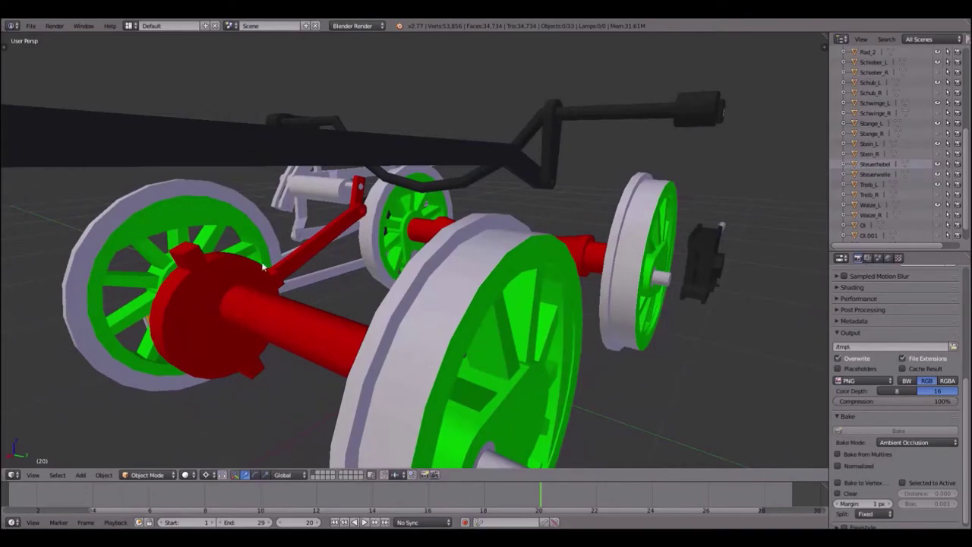
pyautogui.moveTo(323, 265); pyautogui.dragTo(487, 321, button='middle')
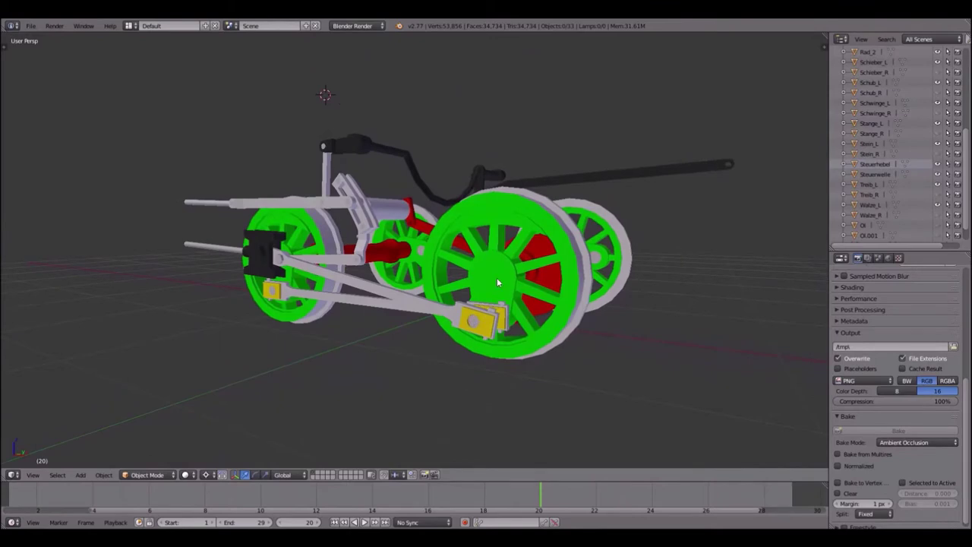
pyautogui.moveTo(509, 279); pyautogui.dragTo(476, 306, button='middle')
pyautogui.moveTo(445, 340); pyautogui.dragTo(504, 320, button='middle')
pyautogui.scroll(-3, 512, 279)
pyautogui.moveTo(501, 281)
pyautogui.mouseDown(button='middle')
pyautogui.moveTo(488, 307)
pyautogui.moveTo(505, 286)
pyautogui.mouseUp(button='middle')
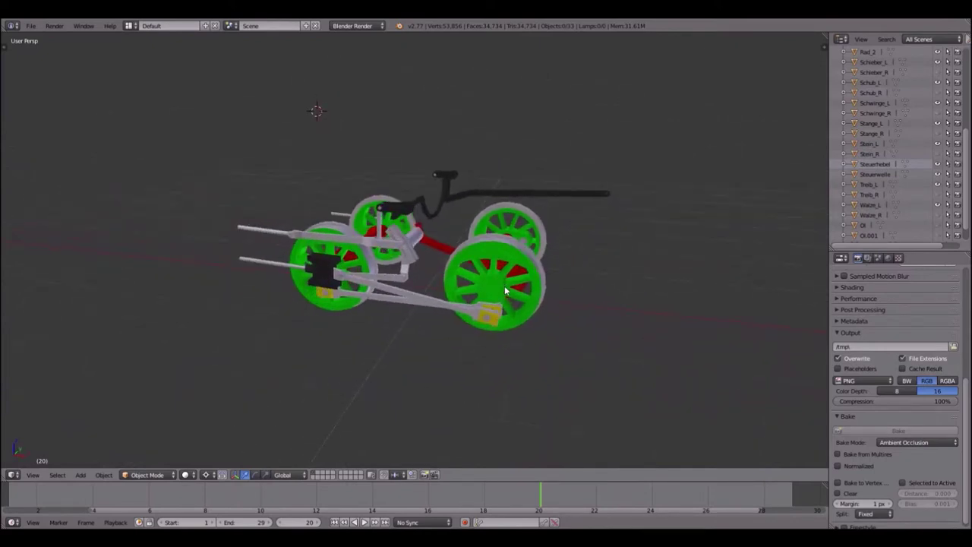
# - Hide the long Steuerhebel control lever and set the view to front orthographic
pyautogui.rightClick(574, 191)
pyautogui.press('h')
pyautogui.press('KP_1')
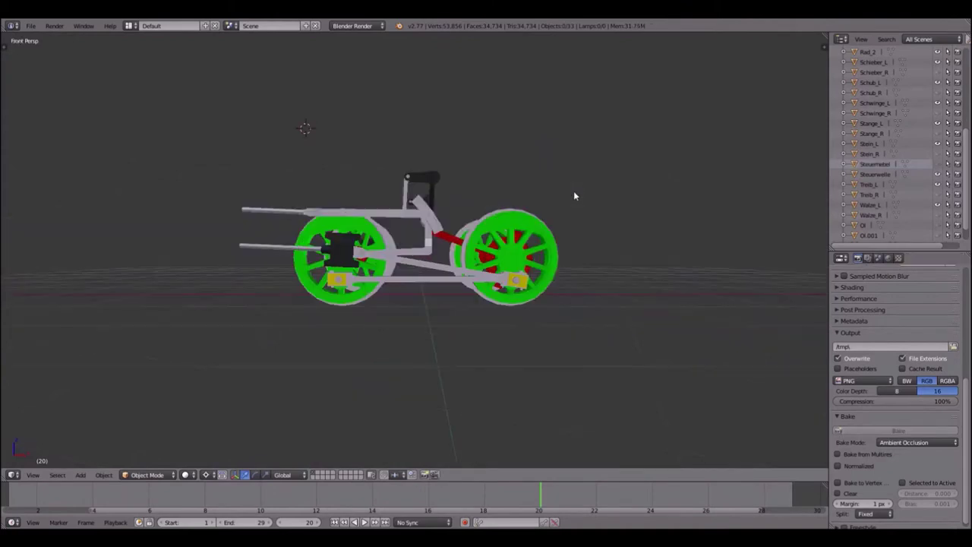
pyautogui.press('KP_5')
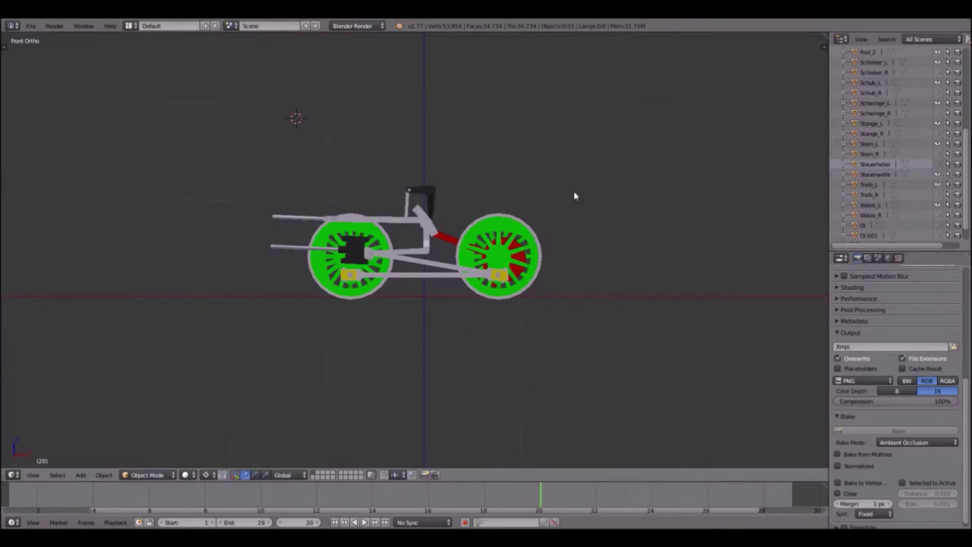
# - Snap the 3D cursor to the scene centre and add a lattice there
pyautogui.scroll(1, 407, 219)
pyautogui.hotkey('shift', 's')
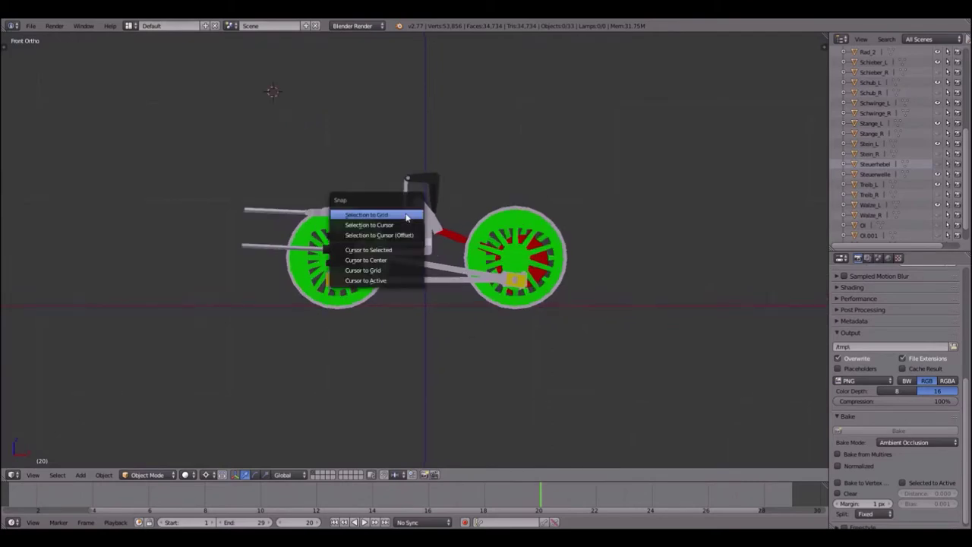
pyautogui.click(401, 261)
pyautogui.hotkey('shift', 'a')
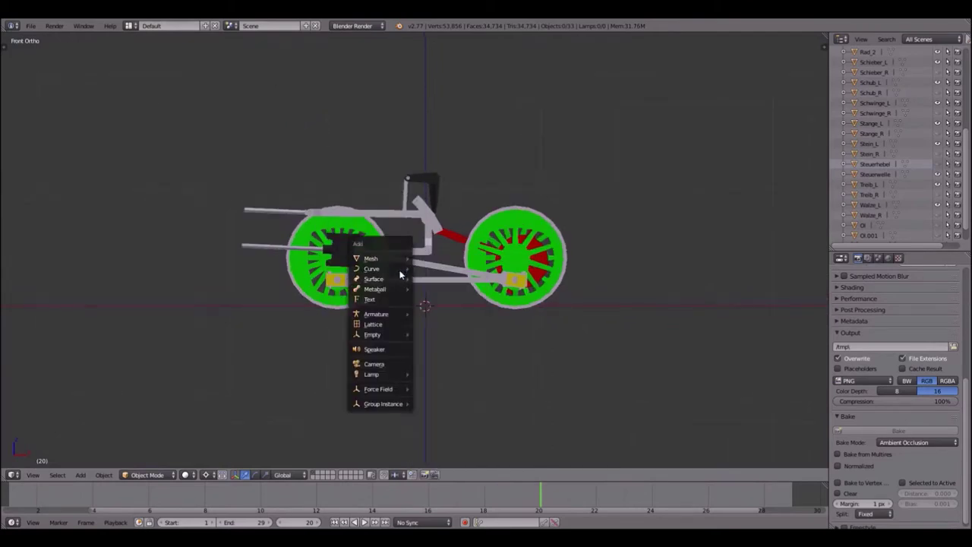
pyautogui.click(396, 325)
# - Raise the lattice vertically to about axle height
pyautogui.scroll(3, 428, 270)
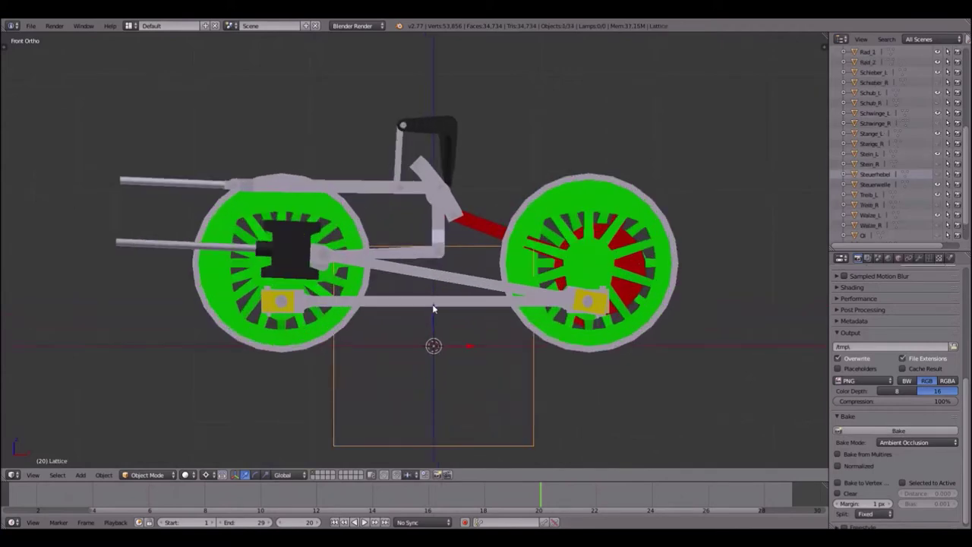
pyautogui.press('g')
pyautogui.click(492, 300)
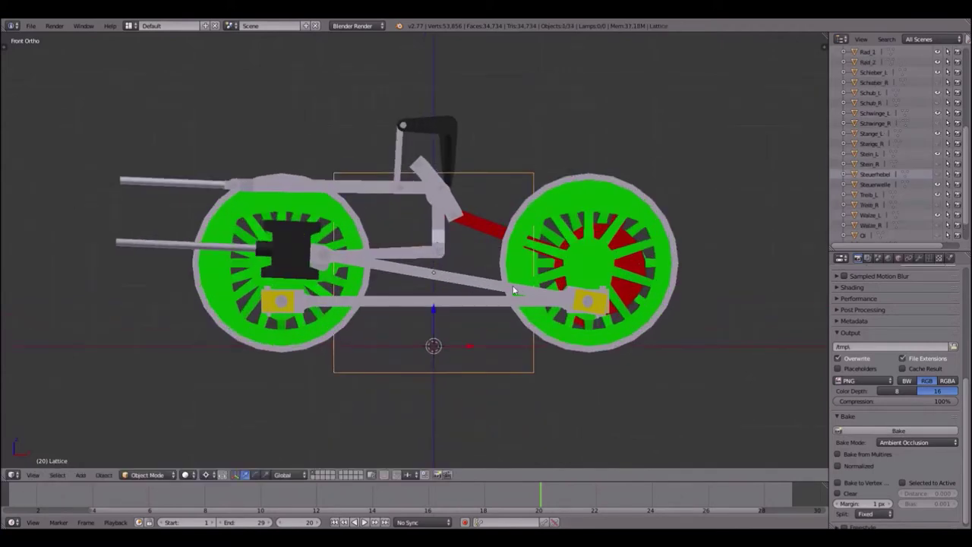
pyautogui.press('g')
pyautogui.rightClick(459, 347)
# - Set the pivot point to Median Point and move the lattice about 0.8 units along negative X onto the wheel behind the crosshead
pyautogui.click(209, 475)
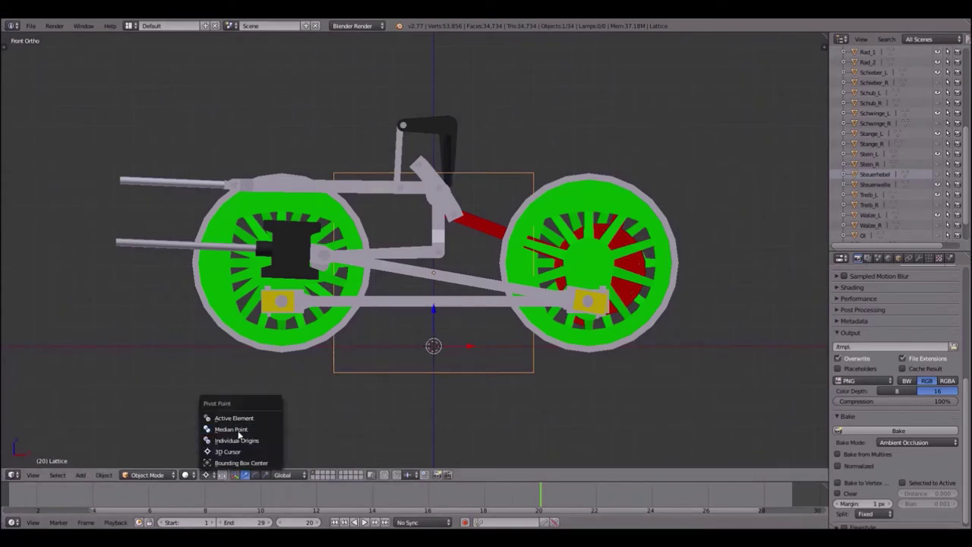
pyautogui.click(237, 430)
pyautogui.press('g')
pyautogui.press('x')
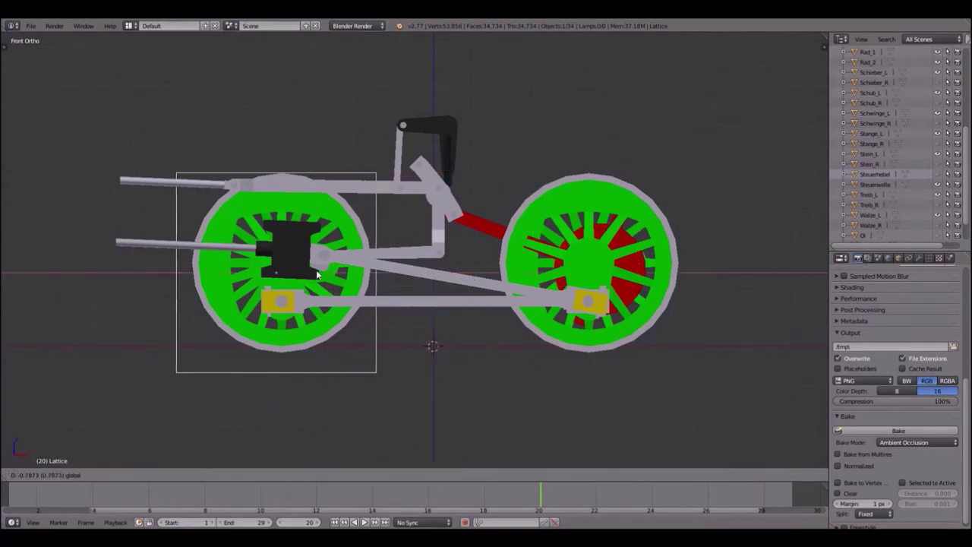
pyautogui.click(320, 273)
# - In wireframe shading, centre the lattice on the wheel's axle and scale it down to roughly the wheel's diameter
pyautogui.scroll(3, 321, 274)
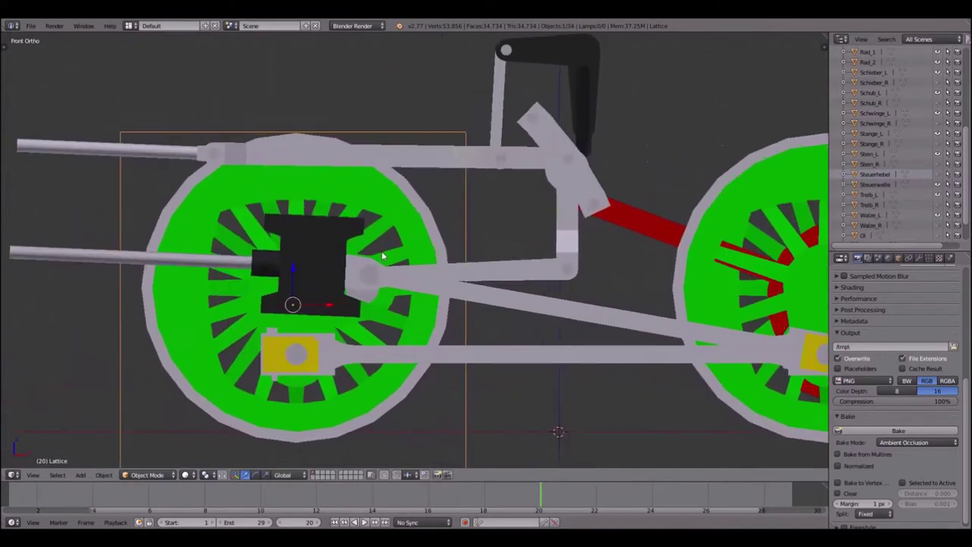
pyautogui.press('z')
pyautogui.moveTo(293, 269); pyautogui.dragTo(297, 250)
pyautogui.press('s')
pyautogui.click(446, 307)
pyautogui.press('g')
pyautogui.press('x')
pyautogui.click(334, 289)
pyautogui.press('s')
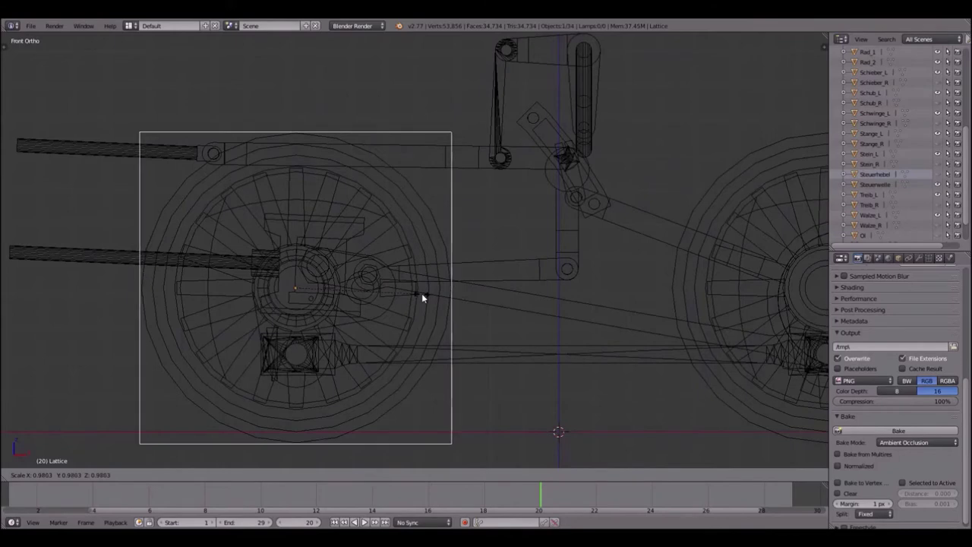
pyautogui.click(422, 297)
# - Fine-tune the lattice's horizontal position and scale so its edges match the outer rim of the wheel
pyautogui.scroll(3, 361, 260)
pyautogui.keyDown('shift'); pyautogui.moveTo(368, 266); pyautogui.dragTo(576, 133, button='middle'); pyautogui.keyUp('shift')
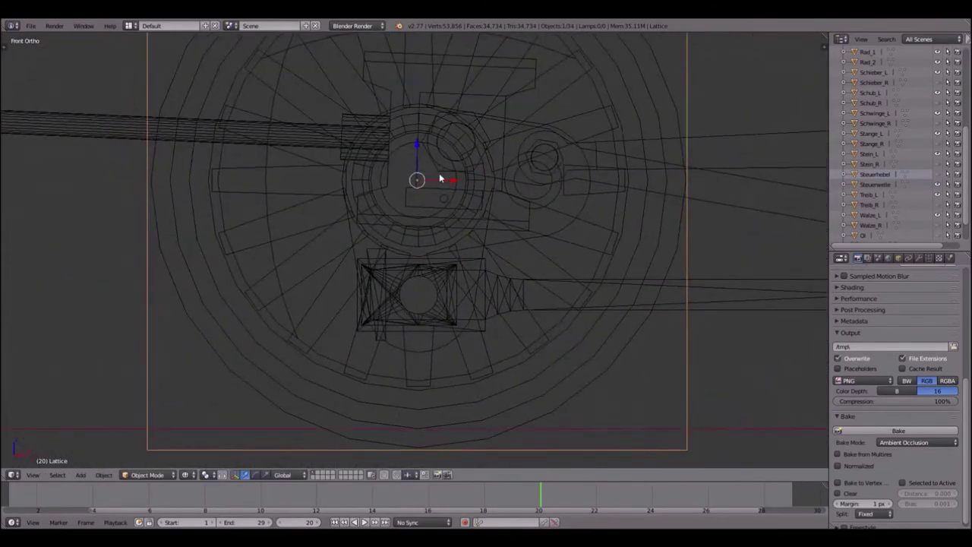
pyautogui.moveTo(455, 180); pyautogui.dragTo(456, 180)
pyautogui.press('s')
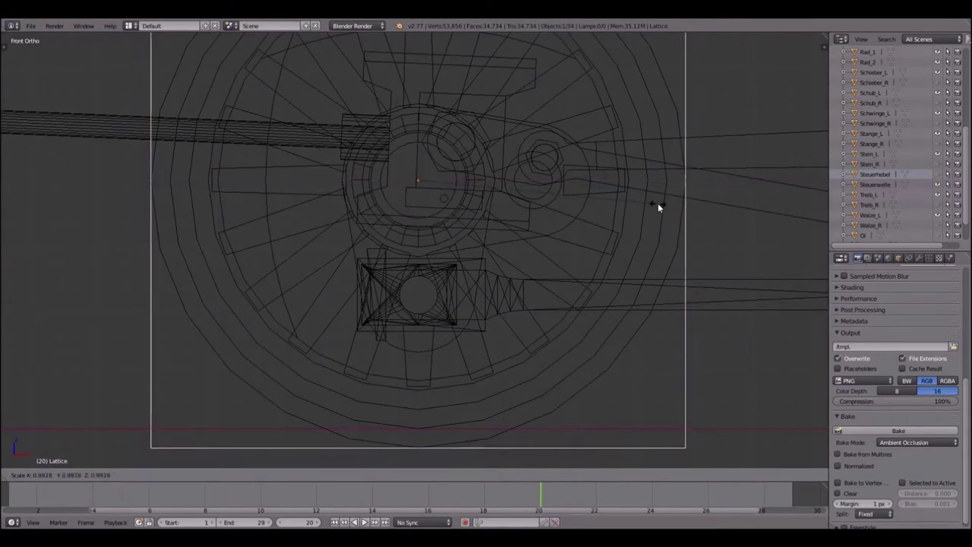
pyautogui.click(658, 203)
# - Duplicate the lattice along the X axis and centre the copy on the other wheel
pyautogui.keyDown('shift'); pyautogui.moveTo(593, 168); pyautogui.dragTo(575, 332, button='middle'); pyautogui.keyUp('shift')
pyautogui.scroll(-4, 642, 250)
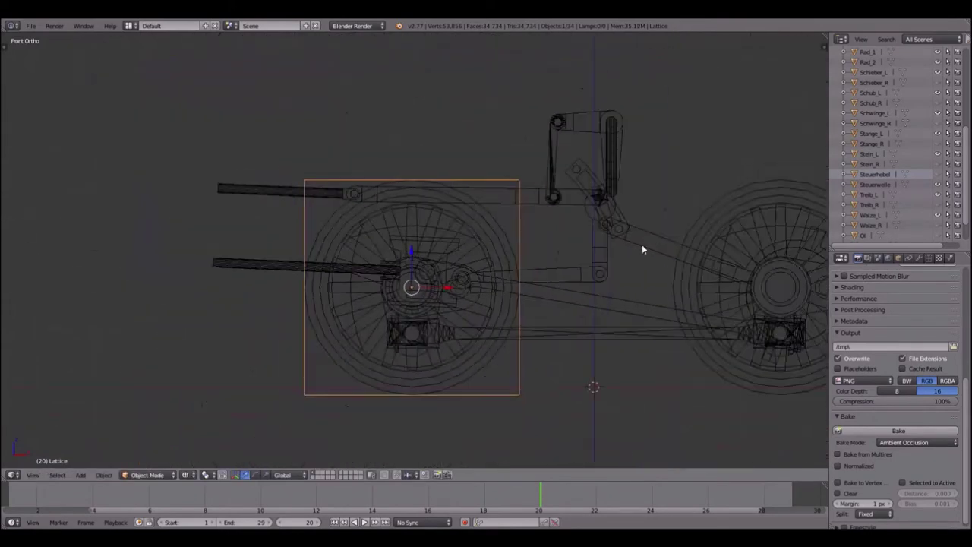
pyautogui.keyDown('shift'); pyautogui.moveTo(643, 250); pyautogui.dragTo(442, 187, button='middle'); pyautogui.keyUp('shift')
pyautogui.hotkey('shift', 'd')
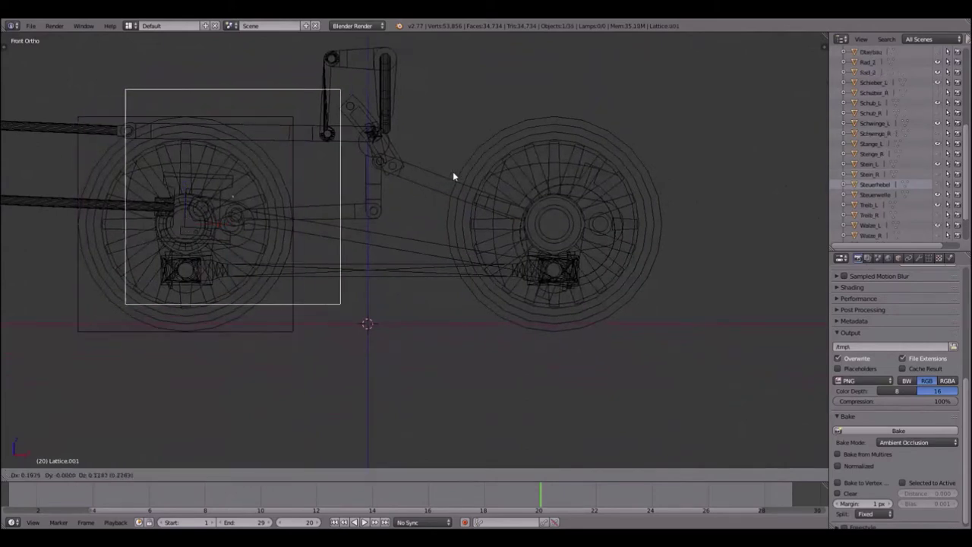
pyautogui.press('x')
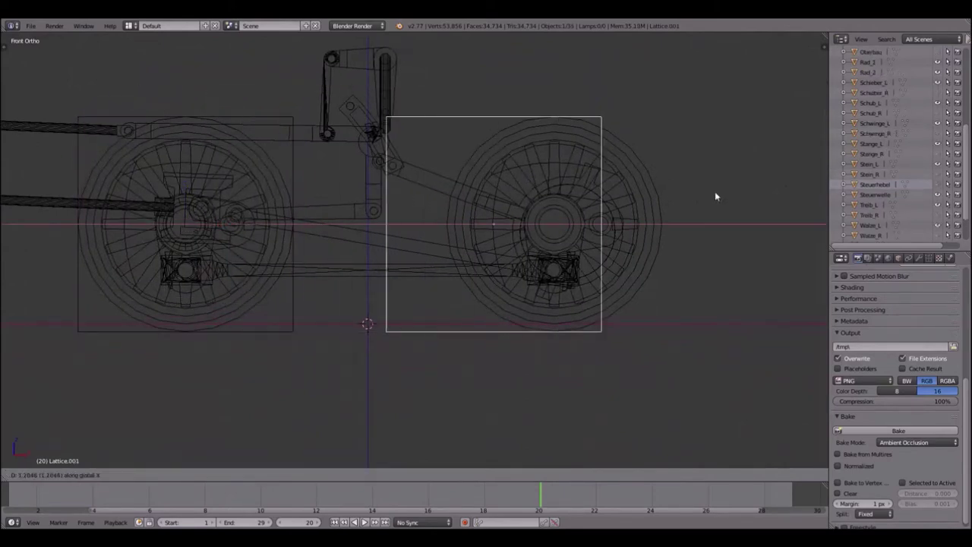
pyautogui.click(765, 211)
# - Return to solid shading and check how both lattices sit around the two wheelsets
pyautogui.keyDown('shift'); pyautogui.moveTo(319, 202); pyautogui.dragTo(416, 210, button='middle'); pyautogui.keyUp('shift')
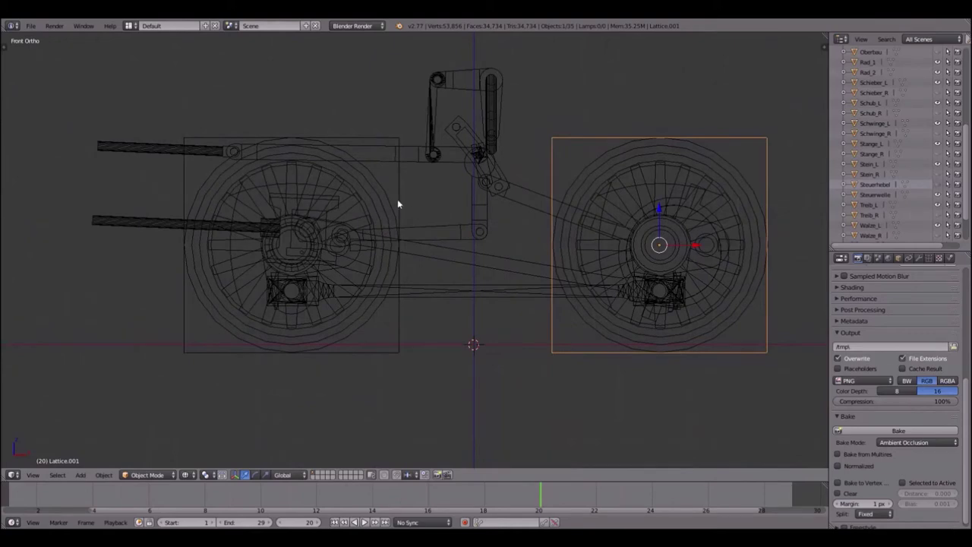
pyautogui.keyDown('shift'); pyautogui.moveTo(397, 202); pyautogui.dragTo(394, 221, button='middle'); pyautogui.keyUp('shift')
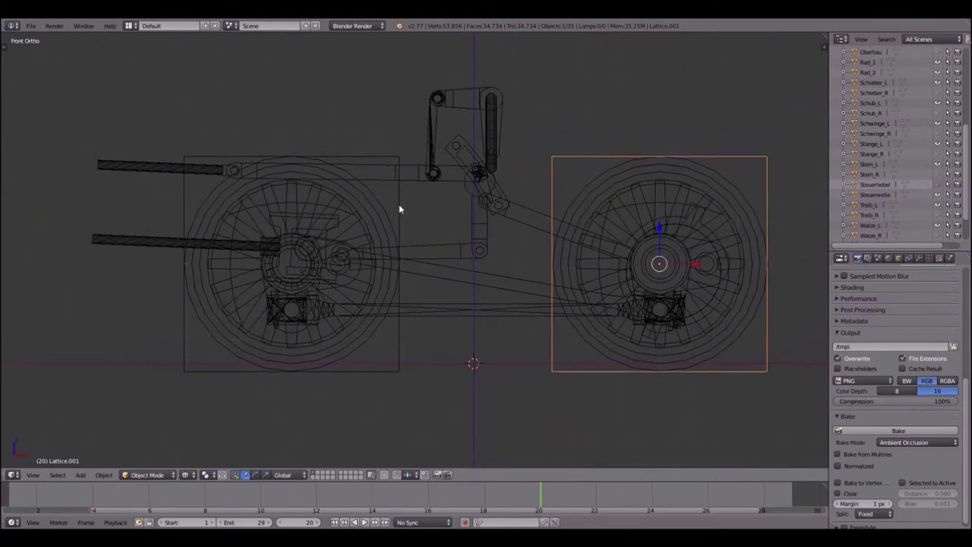
pyautogui.keyDown('shift'); pyautogui.moveTo(430, 250); pyautogui.dragTo(341, 235, button='middle'); pyautogui.keyUp('shift')
pyautogui.press('z')
pyautogui.moveTo(360, 283); pyautogui.dragTo(340, 304, button='middle')
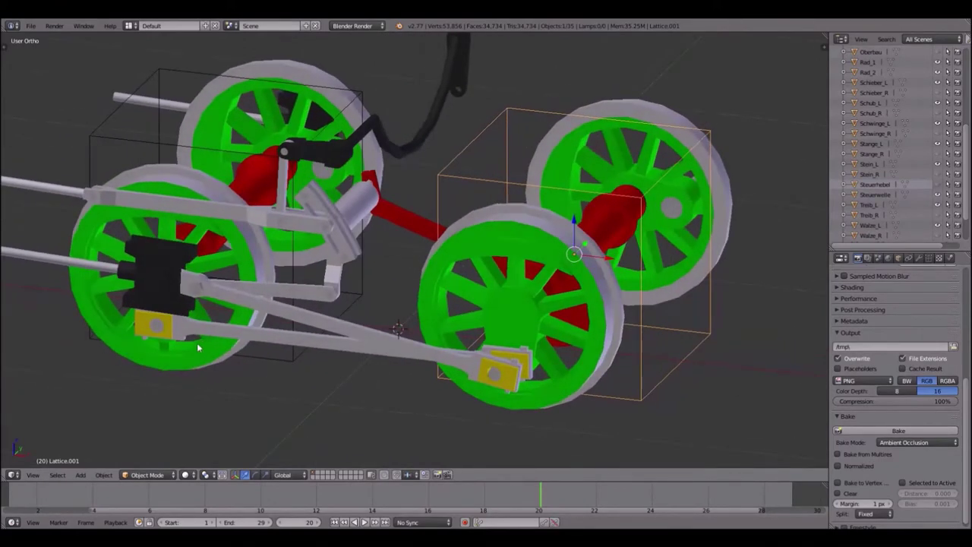
pyautogui.moveTo(276, 343); pyautogui.dragTo(284, 344, button='middle')
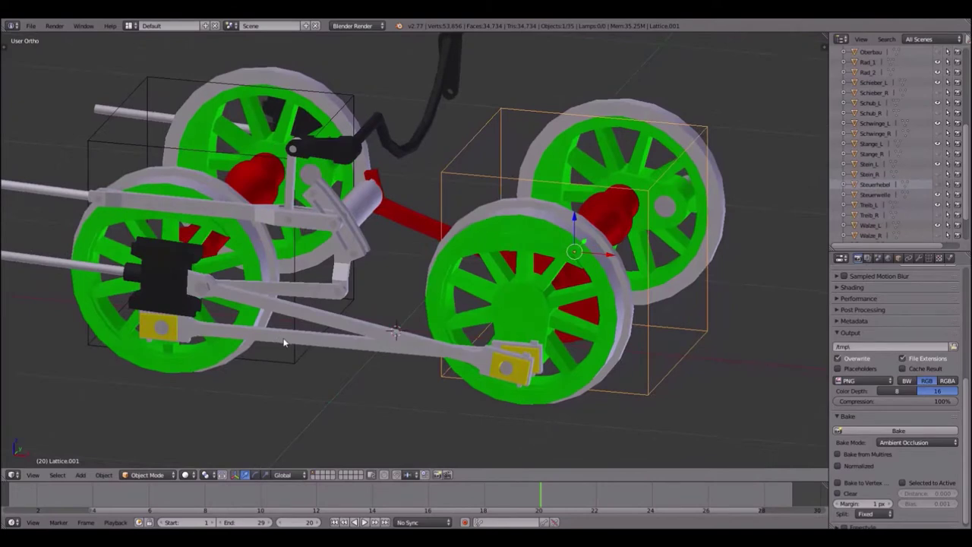
# - Insert a LocRot keyframe at frame 1 for the lattice around the wheelset behind the crosshead
pyautogui.rightClick(112, 146)
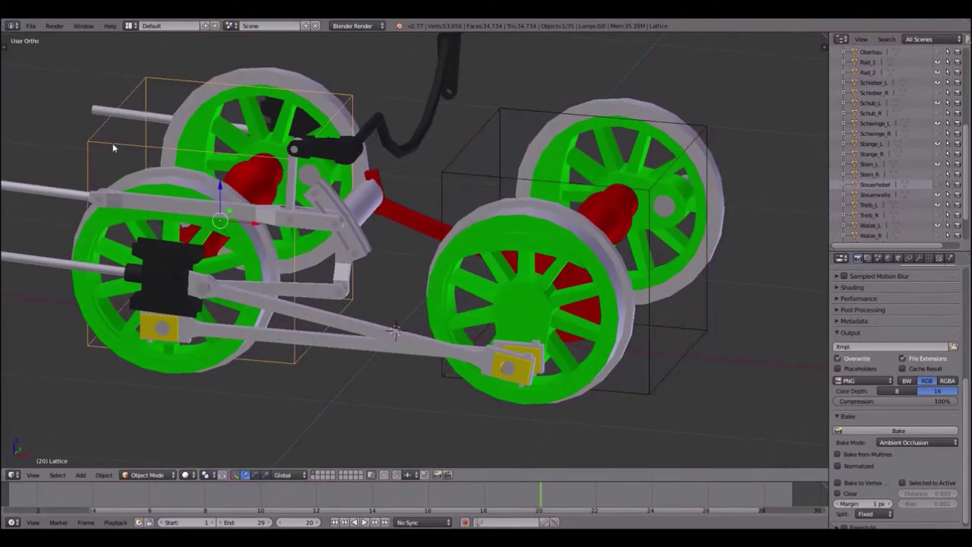
pyautogui.press('KP_1')
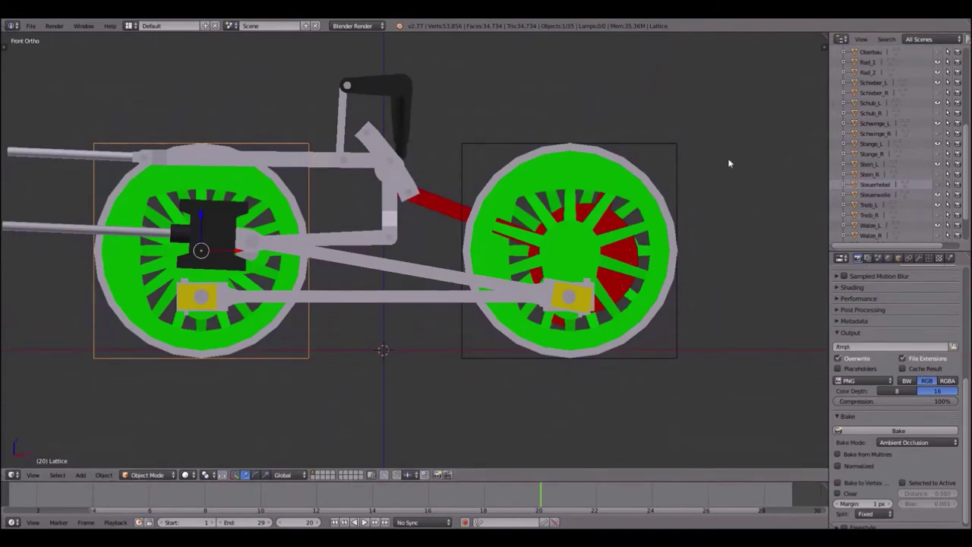
pyautogui.click(300, 524)
pyautogui.write('1')
pyautogui.press('Return')
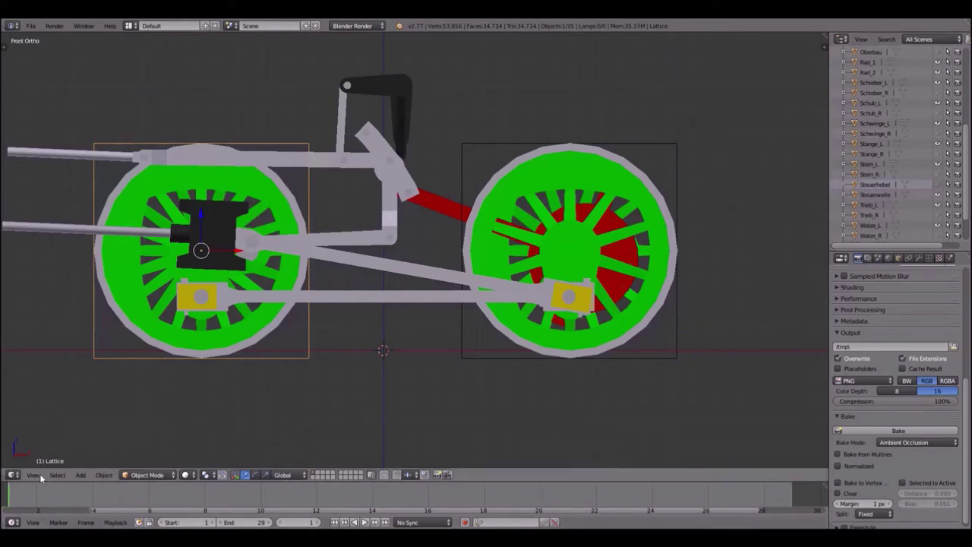
pyautogui.press('i')
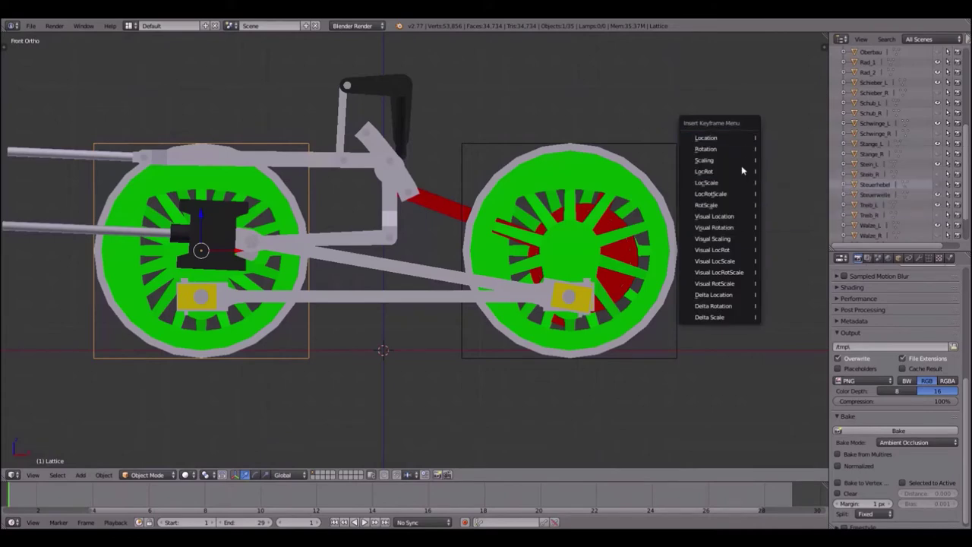
pyautogui.click(743, 171)
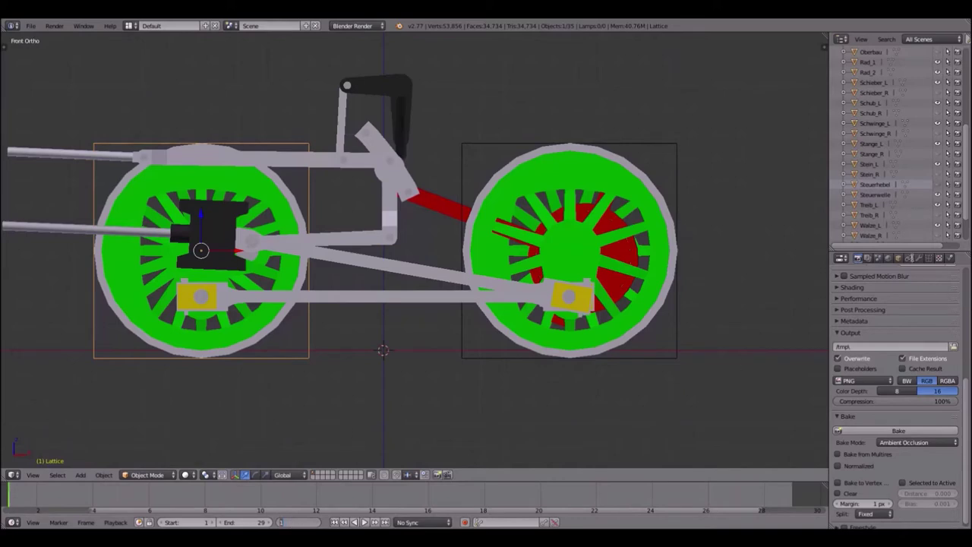
# - Go to frame 30 and set the same lattice's Y rotation to -360°
pyautogui.click(898, 258)
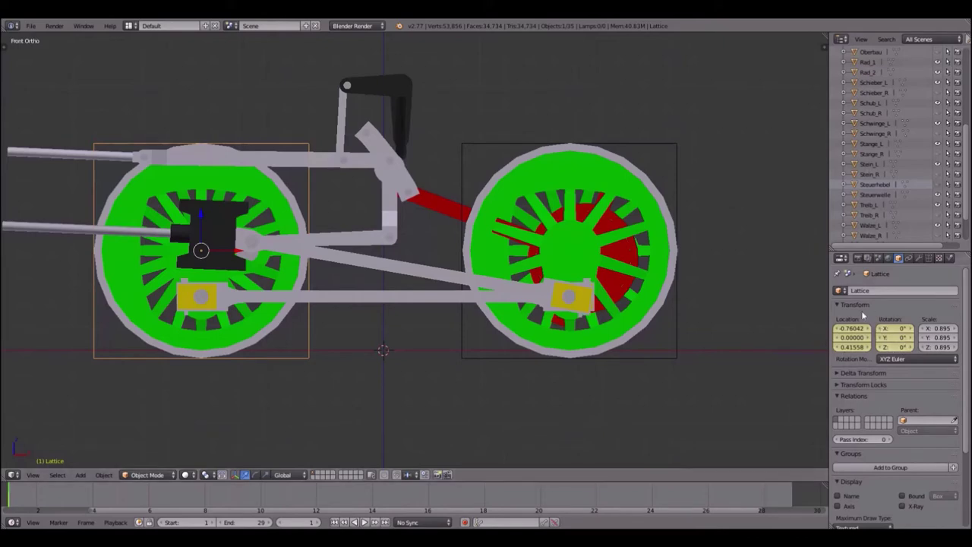
pyautogui.click(308, 522)
pyautogui.write('30')
pyautogui.press('Return')
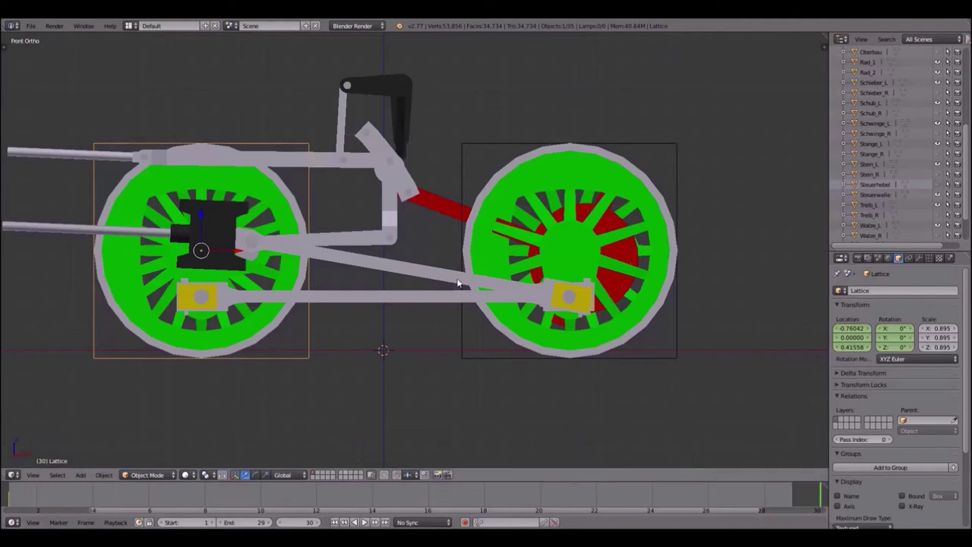
pyautogui.press('r')
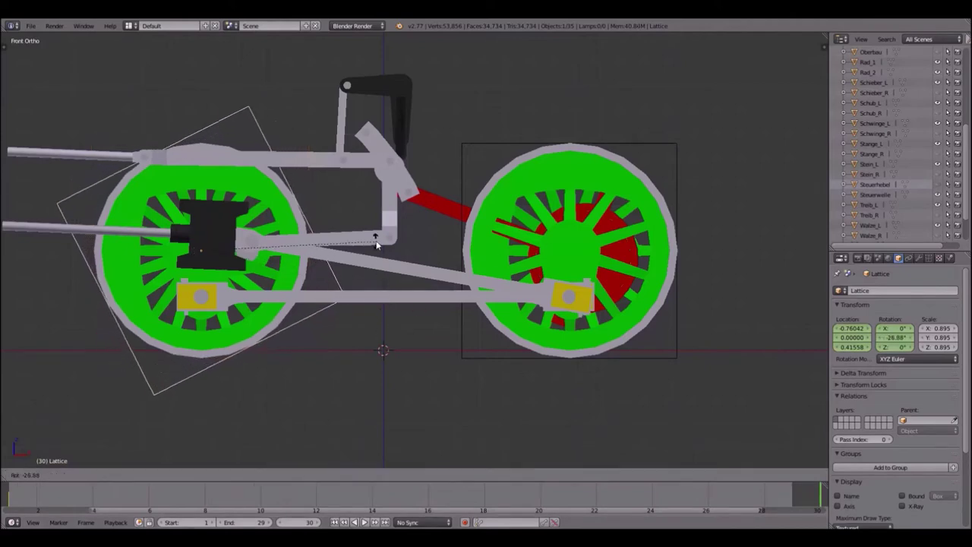
pyautogui.click(382, 235)
pyautogui.click(899, 338)
pyautogui.write('-360')
pyautogui.press('Return')
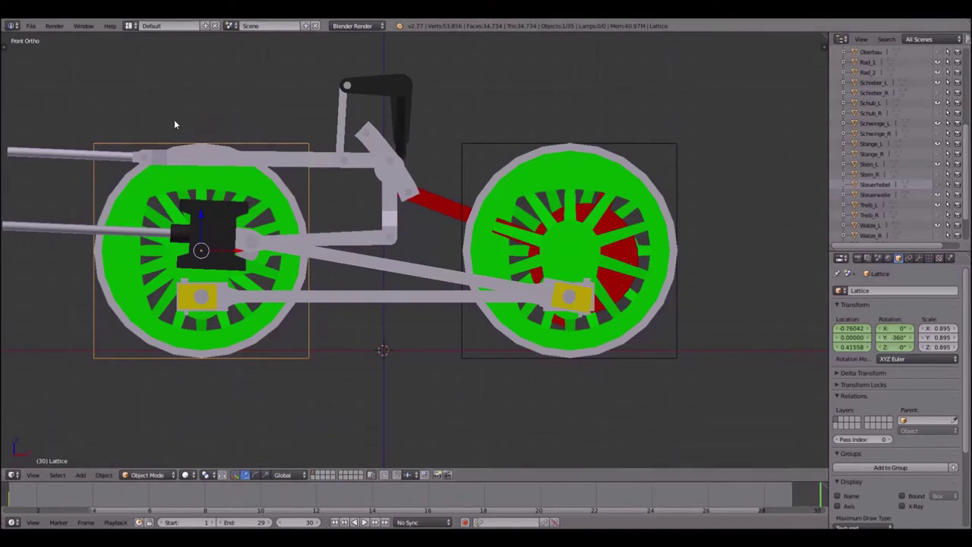
# - Insert a LocRot keyframe at frame 30 for the lattice around the wheelset behind the crosshead
pyautogui.press('i')
pyautogui.click(762, 313)
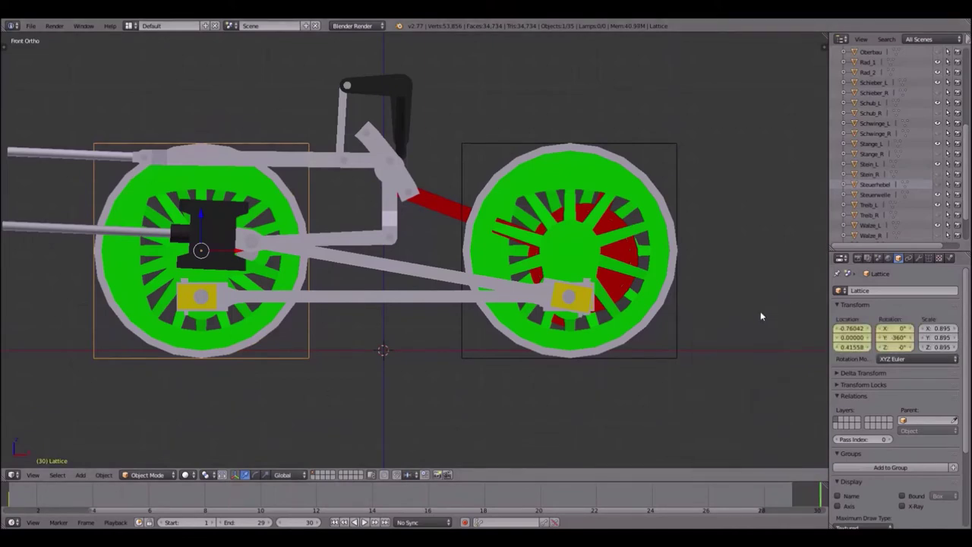
# - Select the lattice around the other wheelset and insert a LocRot keyframe for it at frame 1
pyautogui.keyDown('shift'); pyautogui.moveTo(666, 211); pyautogui.dragTo(607, 238, button='middle'); pyautogui.keyUp('shift')
pyautogui.rightClick(616, 200)
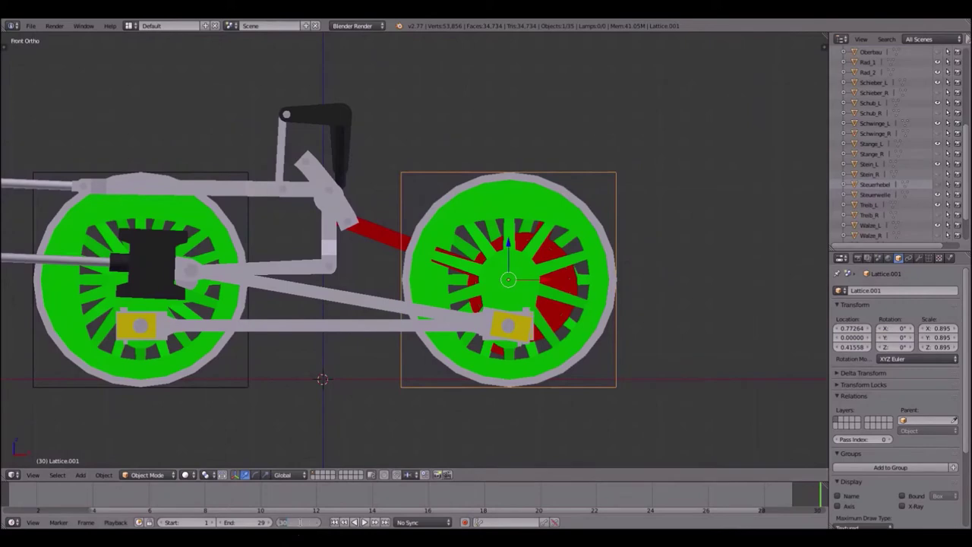
pyautogui.write('1')
pyautogui.press('Return')
pyautogui.press('i')
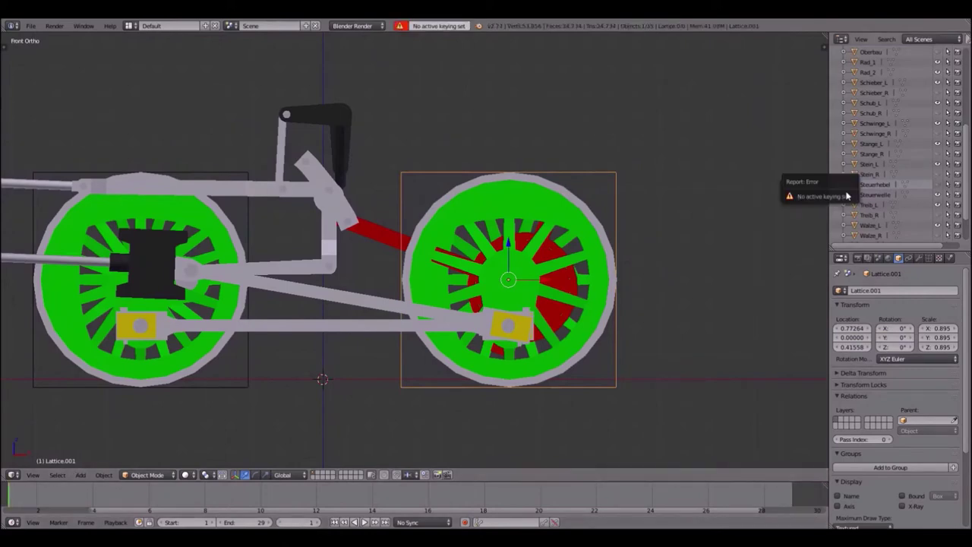
pyautogui.press('i')
pyautogui.click(739, 180)
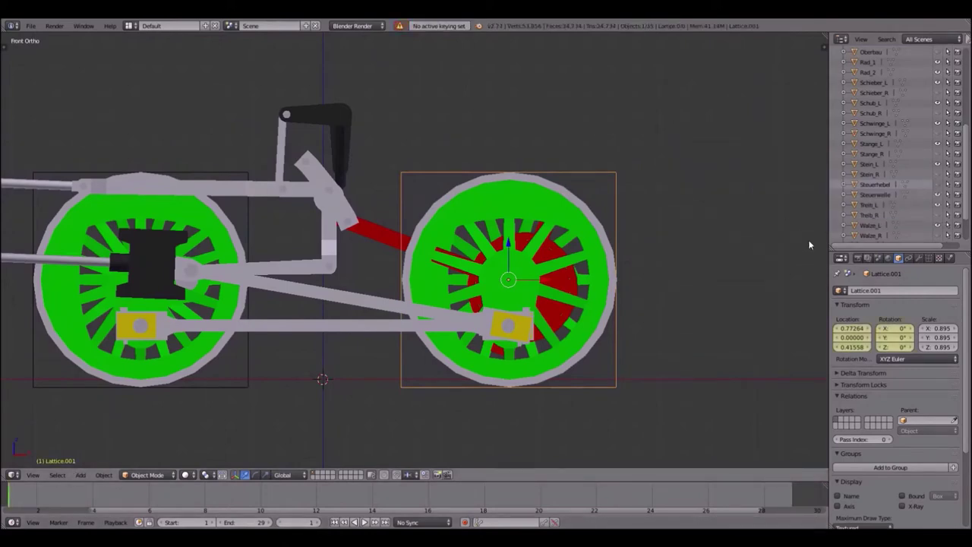
# - At frame 30, set this second lattice's Y rotation to -360° and insert a LocRot keyframe
pyautogui.click(300, 524)
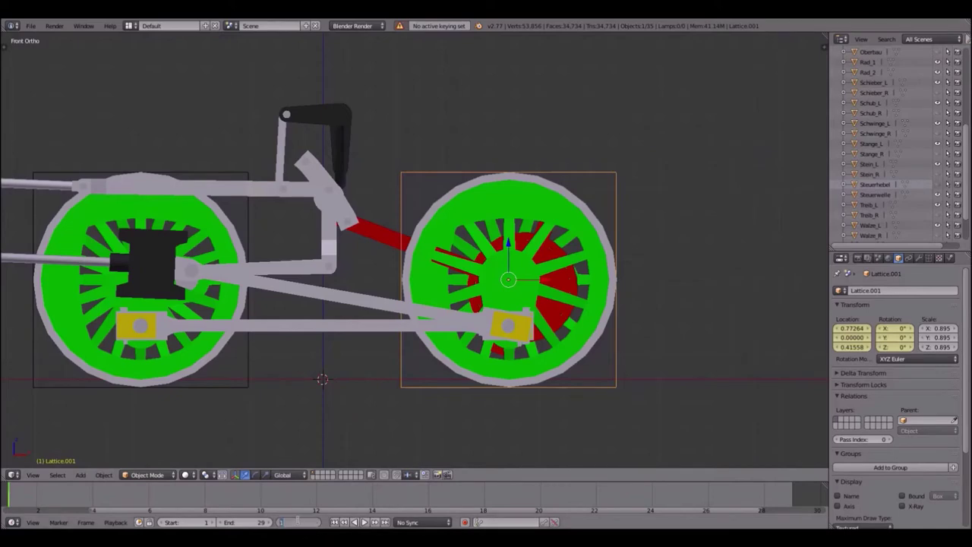
pyautogui.press('Return')
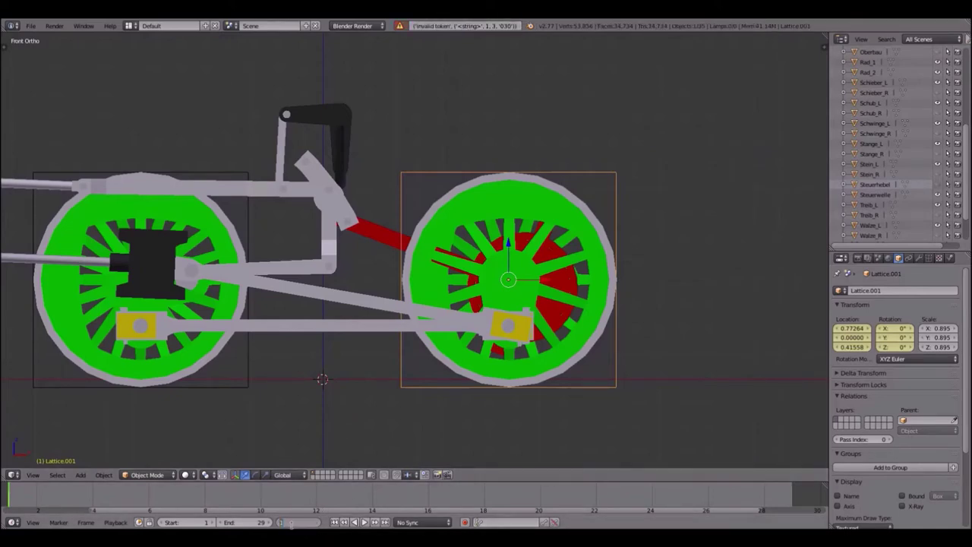
pyautogui.write('30')
pyautogui.press('Return')
pyautogui.press('r')
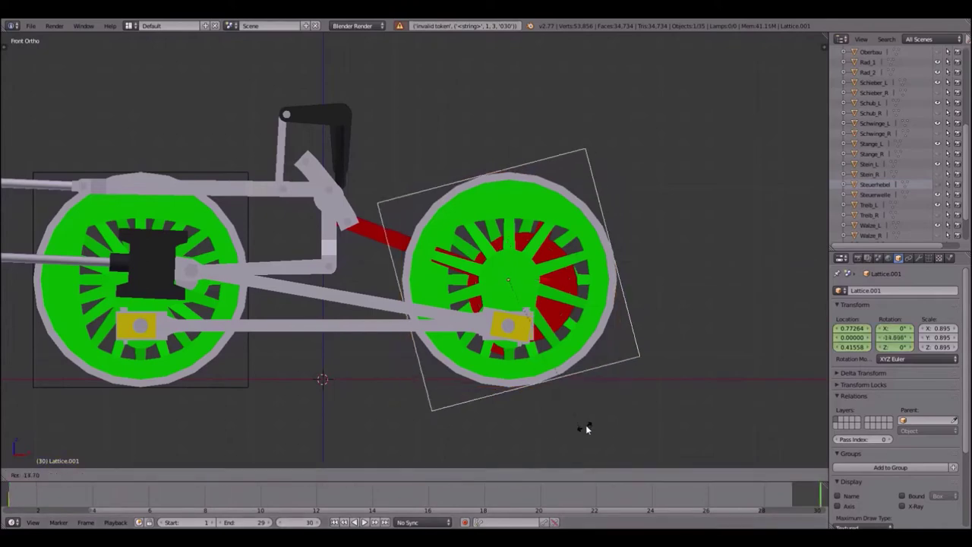
pyautogui.press('Escape')
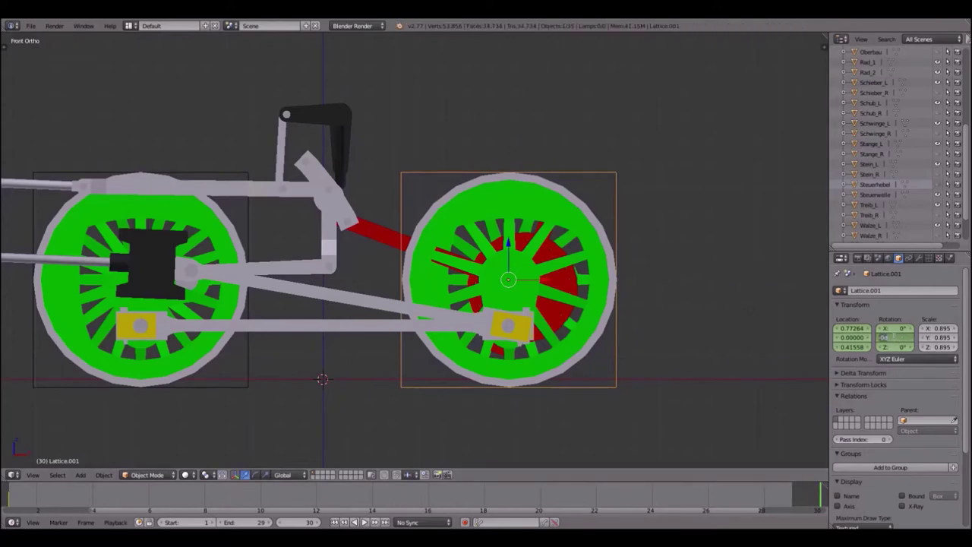
pyautogui.press('Return')
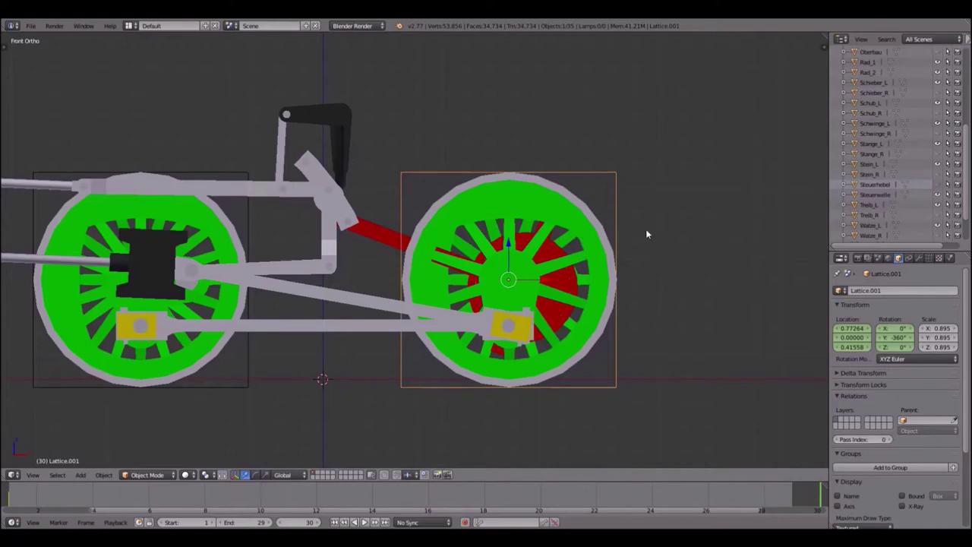
pyautogui.press('i')
pyautogui.click(693, 223)
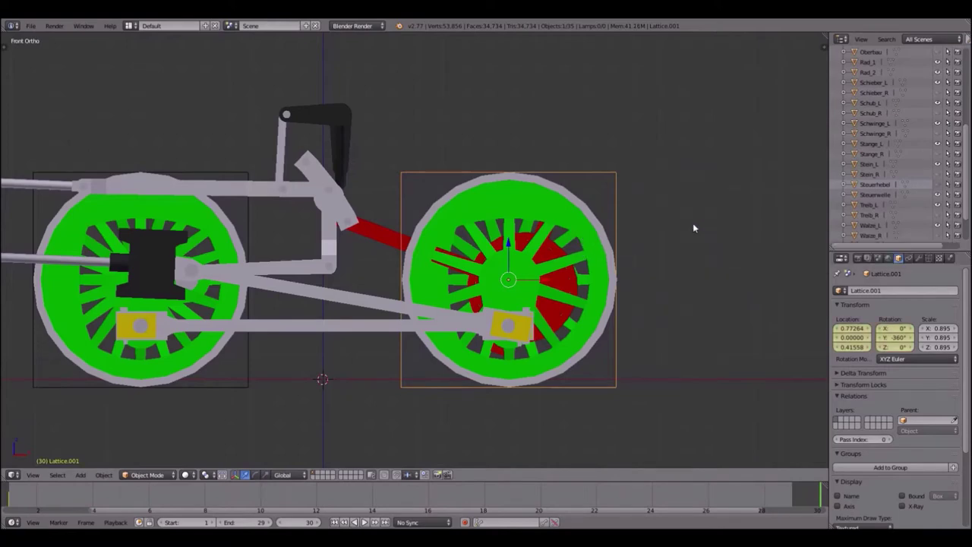
# - Play back the animation to check how both lattices rotate around the wheels
pyautogui.hotkey('alt', 'a')
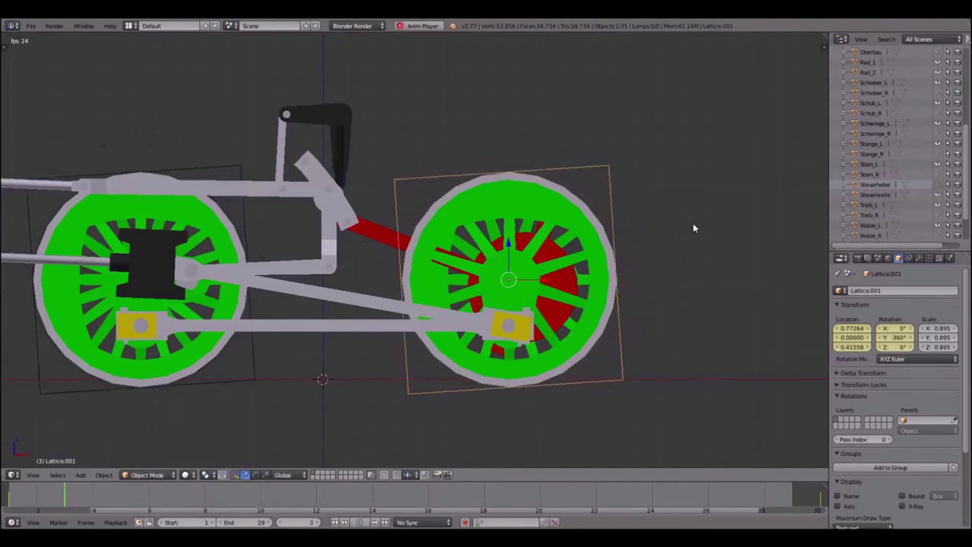
pyautogui.hotkey('alt', 'a')
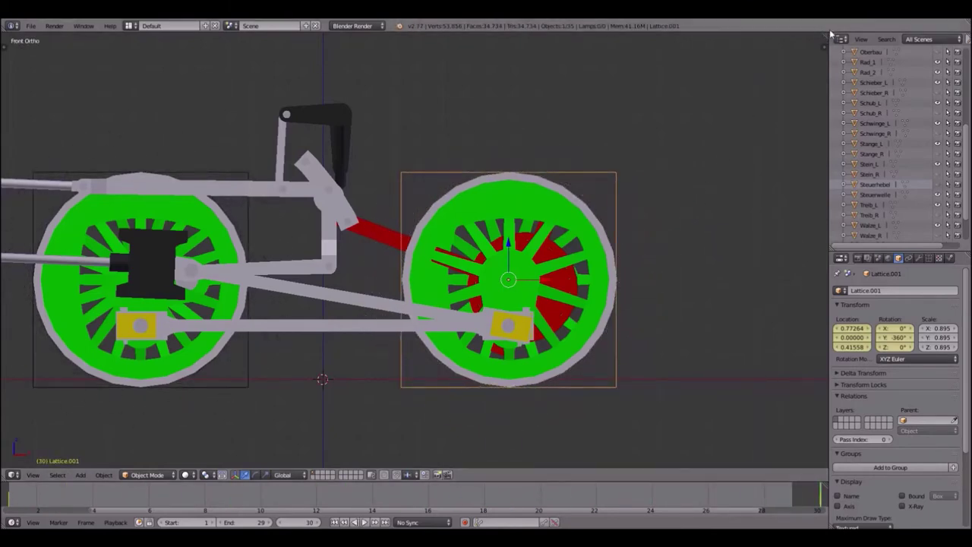
# - Split the 3D view, show the Graph Editor in the new area and set the second lattice's keyframes to Linear interpolation
pyautogui.moveTo(827, 35); pyautogui.dragTo(565, 99)
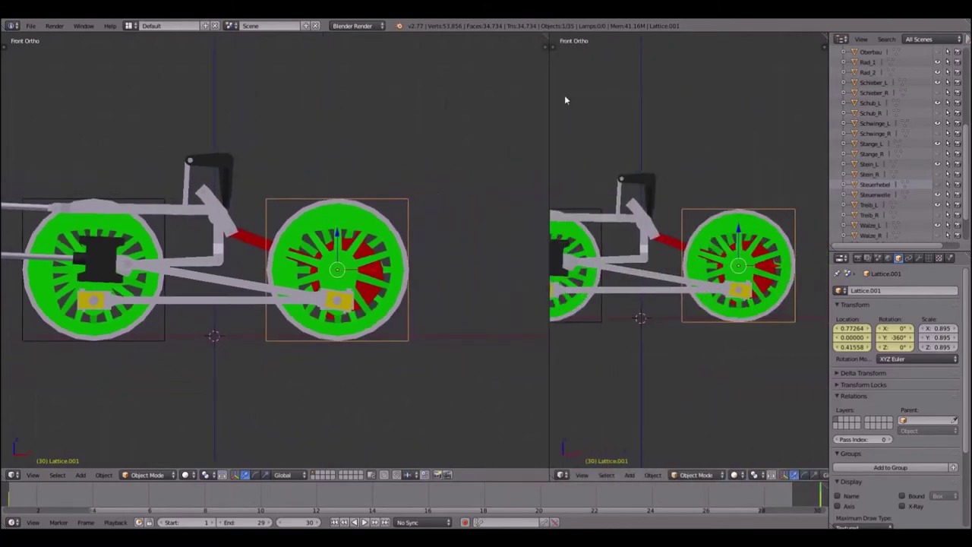
pyautogui.click(562, 475)
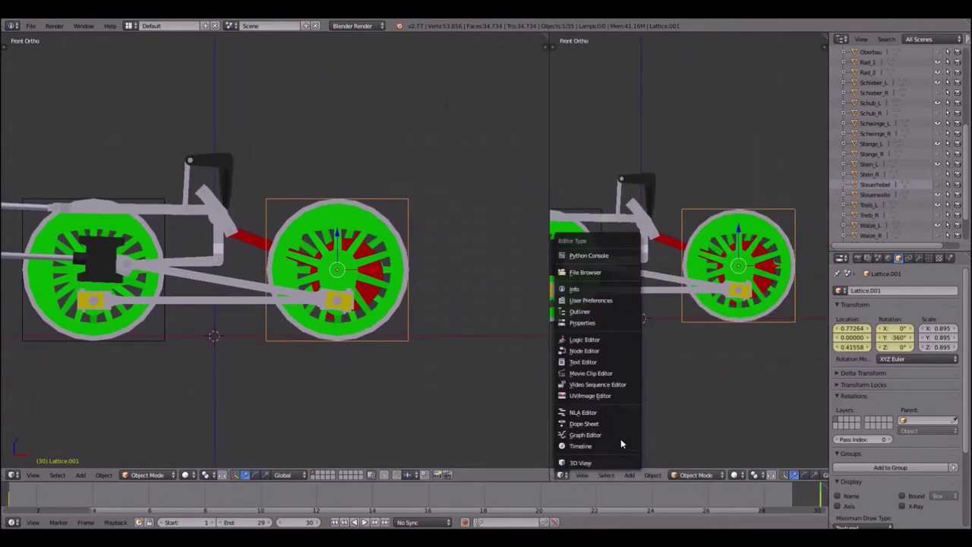
pyautogui.click(594, 436)
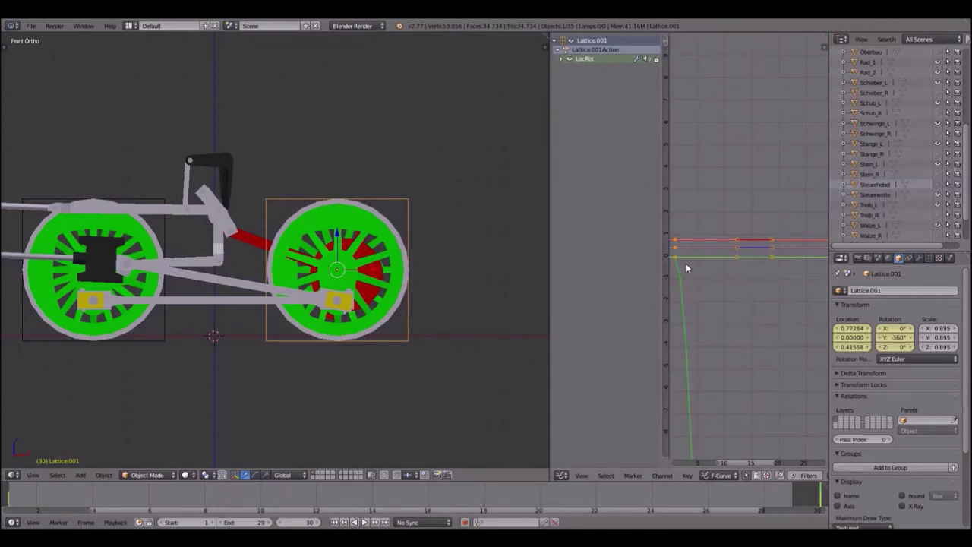
pyautogui.press('t')
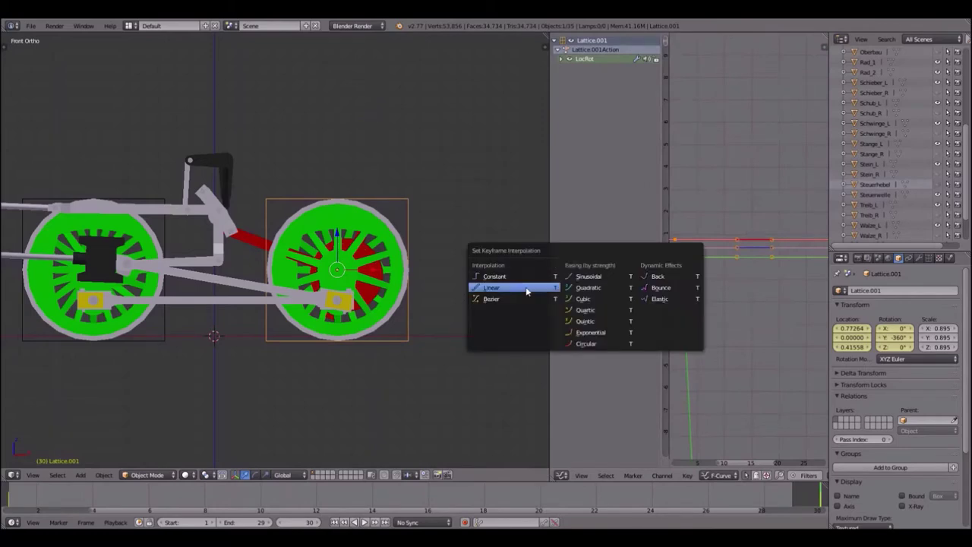
pyautogui.click(492, 288)
# - Set the first lattice's keyframes to Linear interpolation as well and merge the Graph Editor area back into the 3D view
pyautogui.rightClick(163, 342)
pyautogui.press('t')
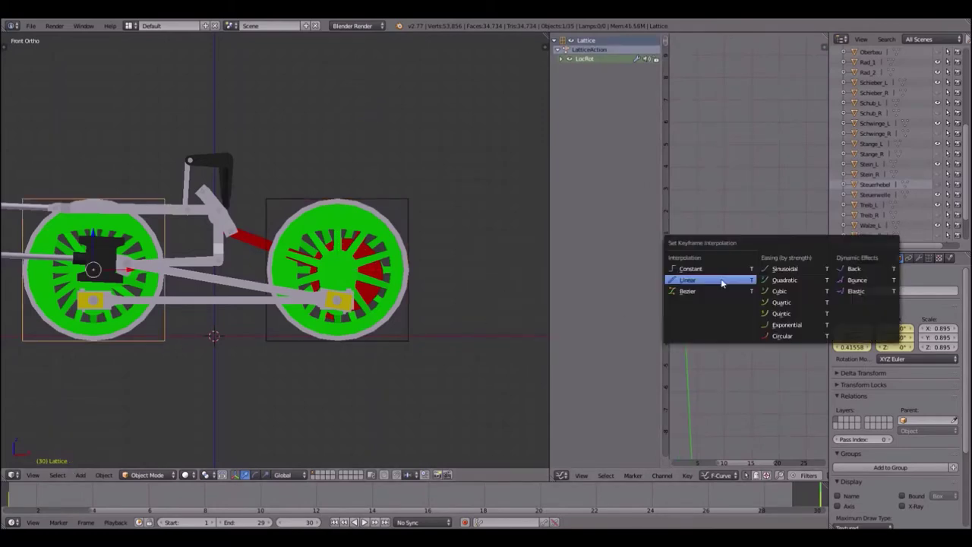
pyautogui.click(722, 284)
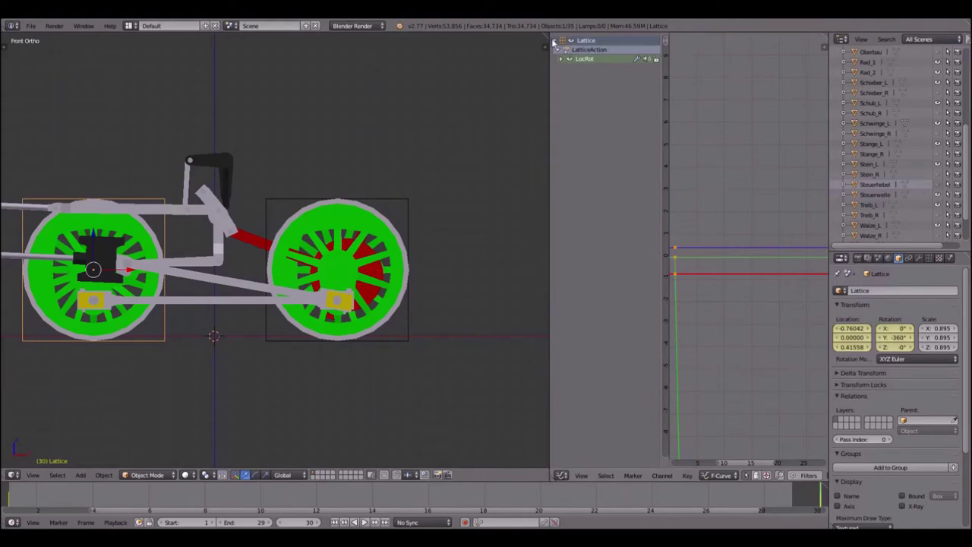
pyautogui.moveTo(547, 38); pyautogui.dragTo(615, 45)
# - Play the animation and view the wheelsets at an angle to check the rotation of both lattices
pyautogui.hotkey('alt', 'a')
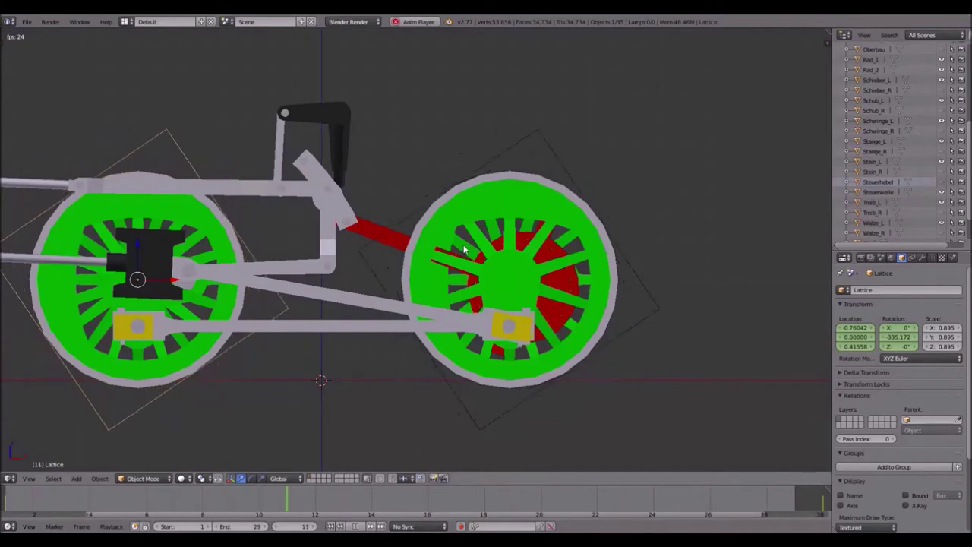
pyautogui.moveTo(494, 244); pyautogui.dragTo(502, 260, button='middle')
pyautogui.hotkey('alt', 'a')
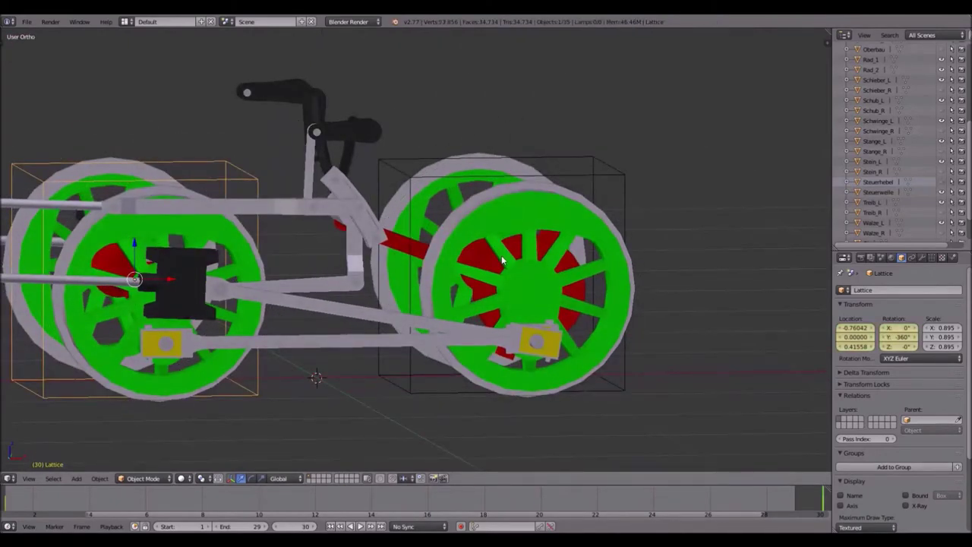
# - In front view, add a new lattice, scale it to about 0.177 and move it along X beneath the wheel behind the crosshead
pyautogui.press('KP_1')
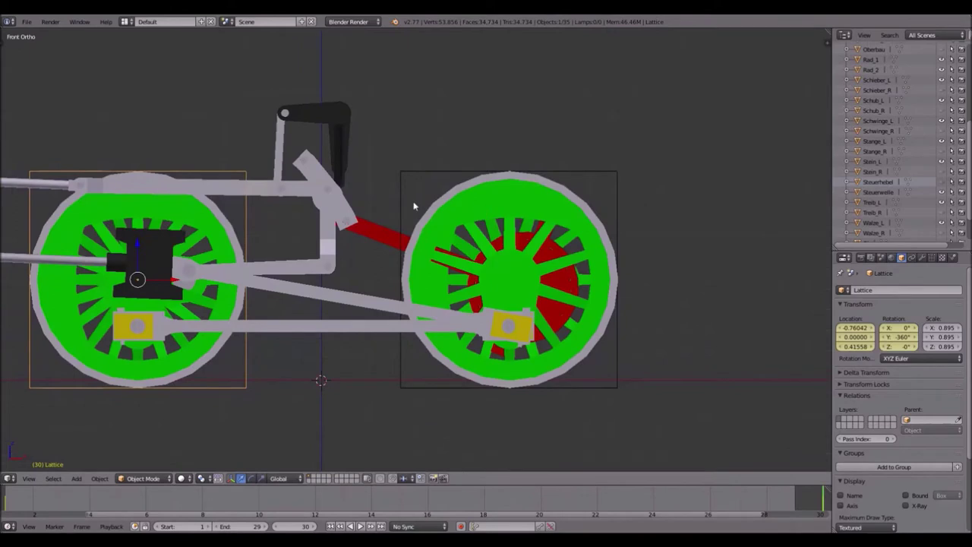
pyautogui.keyDown('shift'); pyautogui.moveTo(414, 202); pyautogui.dragTo(521, 191, button='middle'); pyautogui.keyUp('shift')
pyautogui.keyDown('shift'); pyautogui.moveTo(367, 369); pyautogui.dragTo(412, 325, button='middle'); pyautogui.keyUp('shift')
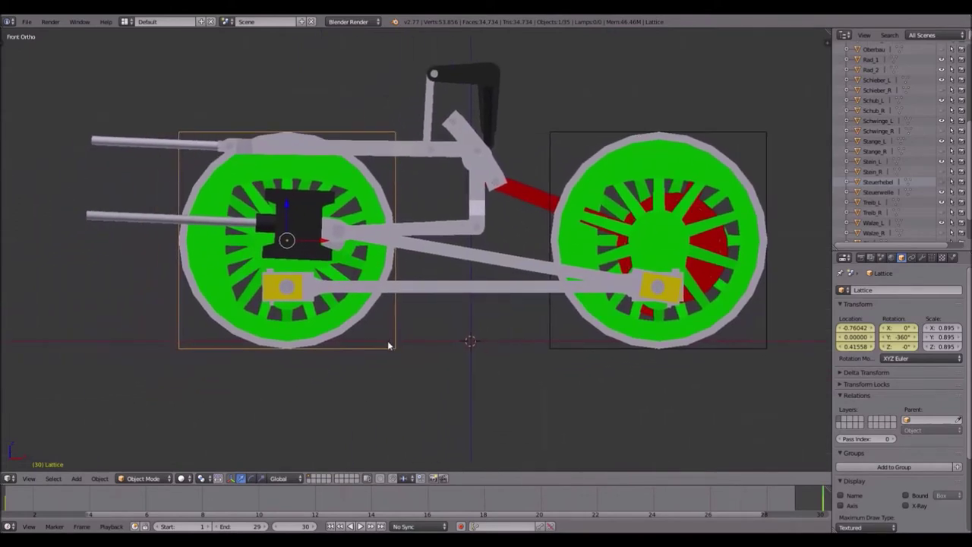
pyautogui.hotkey('shift', 'a')
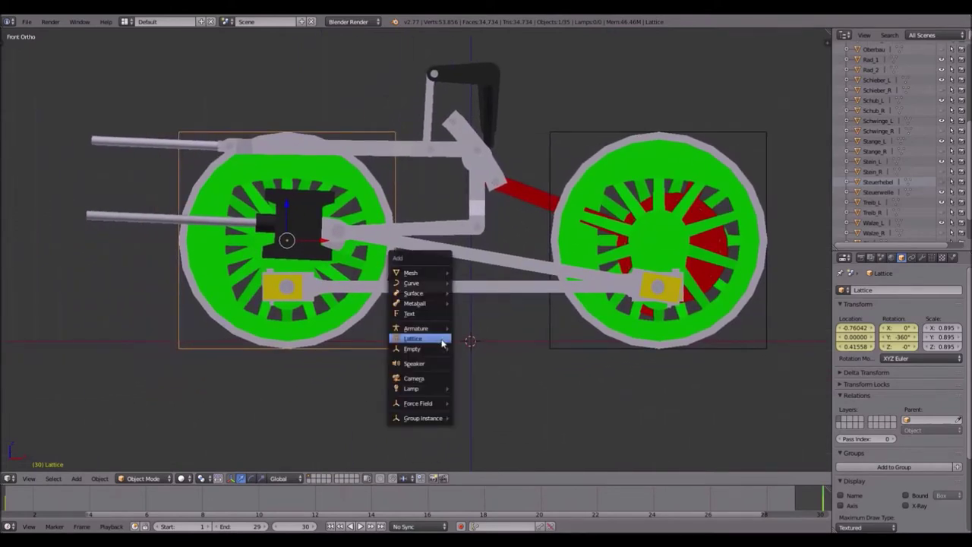
pyautogui.click(443, 339)
pyautogui.press('s')
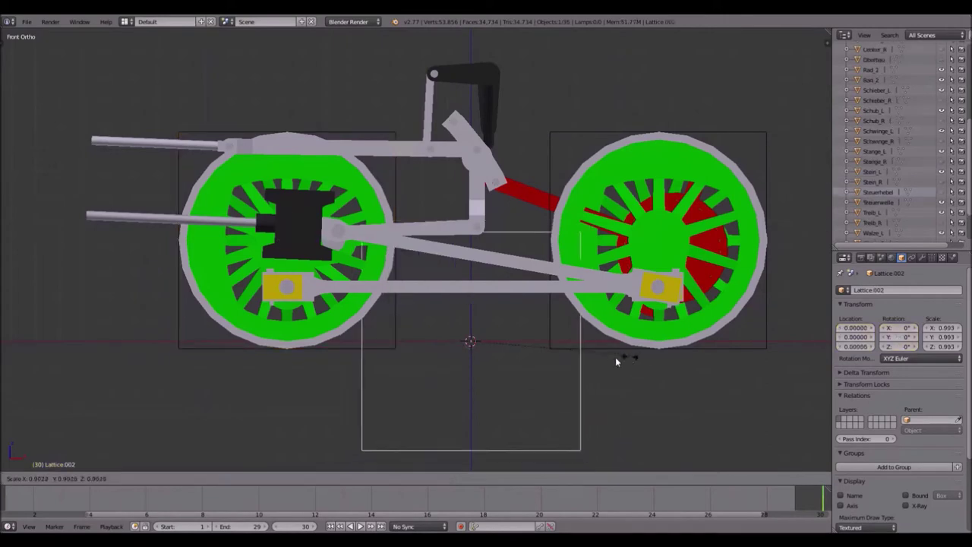
pyautogui.click(500, 355)
pyautogui.press('g')
pyautogui.press('x')
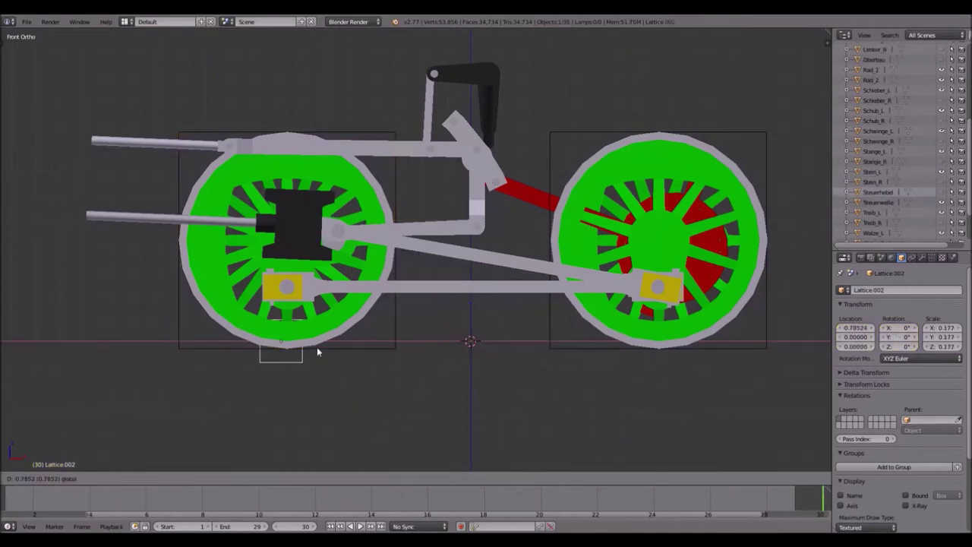
pyautogui.click(323, 347)
# - In wireframe shading, move the new lattice up along Z and align it along X with the coupling rod's crank pin
pyautogui.scroll(4, 323, 347)
pyautogui.keyDown('shift'); pyautogui.moveTo(304, 325); pyautogui.dragTo(491, 192, button='middle'); pyautogui.keyUp('shift')
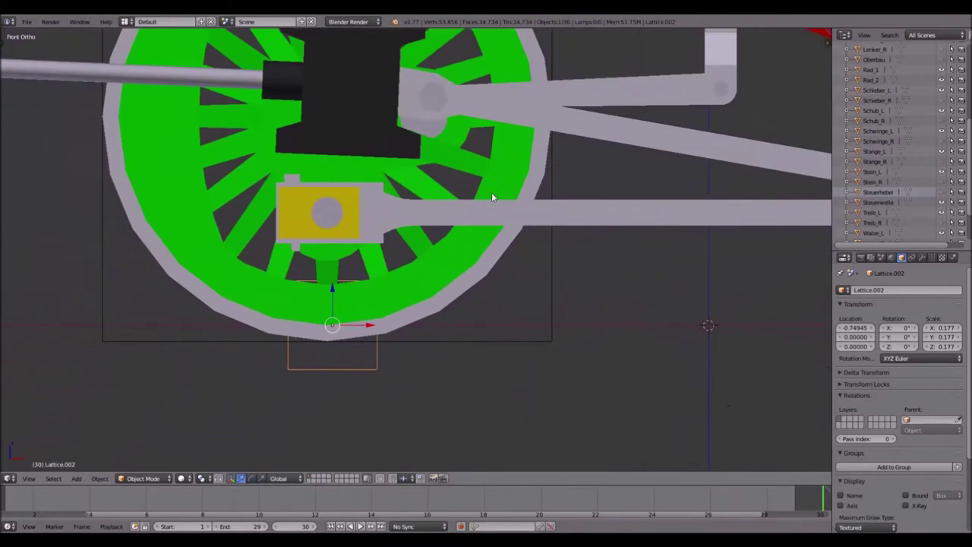
pyautogui.press('z')
pyautogui.press('g')
pyautogui.press('z')
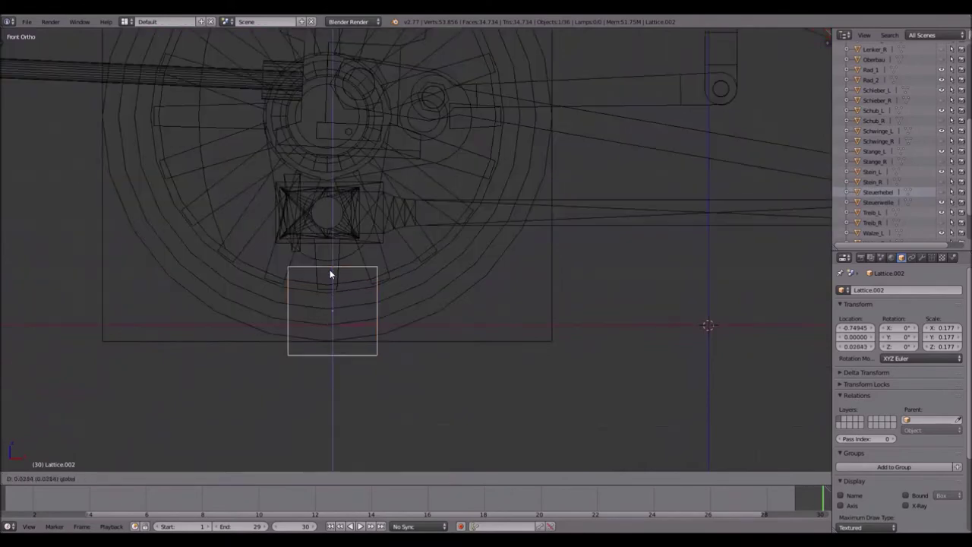
pyautogui.click(330, 181)
pyautogui.keyDown('shift'); pyautogui.moveTo(330, 182); pyautogui.dragTo(448, 201, button='middle'); pyautogui.keyUp('shift')
pyautogui.scroll(6, 445, 217)
pyautogui.press('g')
pyautogui.press('x')
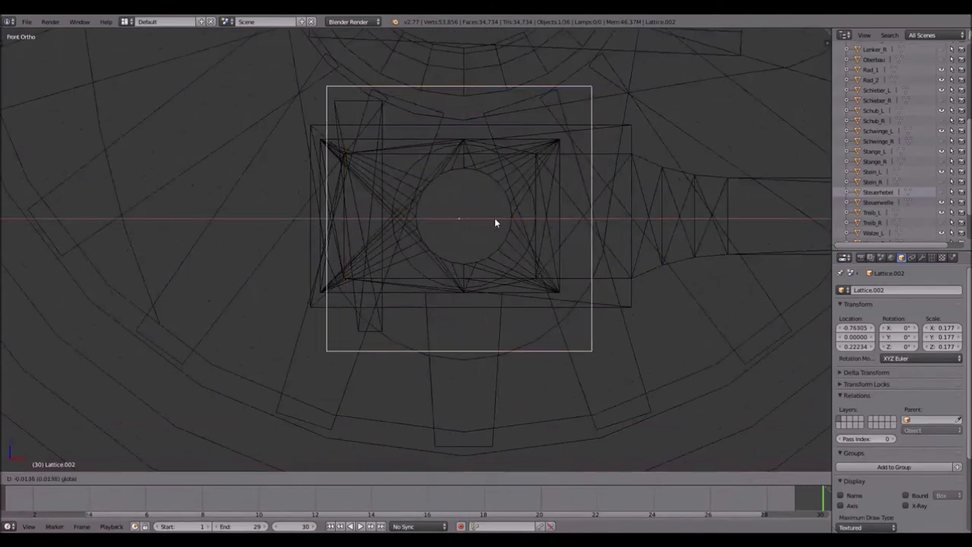
pyautogui.click(500, 218)
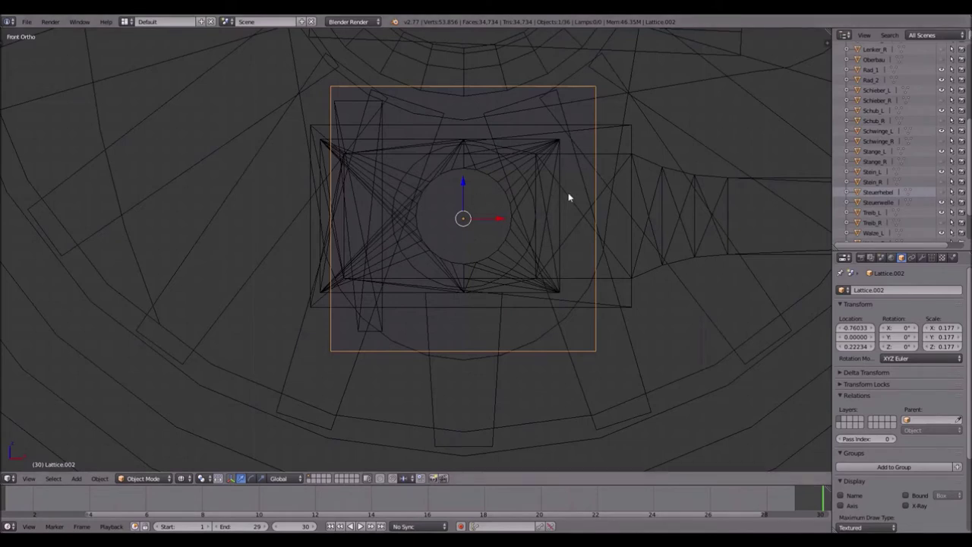
# - Scale the small lattice down to about 0.065 and centre it precisely on the crank pin
pyautogui.press('s')
pyautogui.click(513, 206)
pyautogui.press('g')
pyautogui.press('z')
pyautogui.click(461, 178)
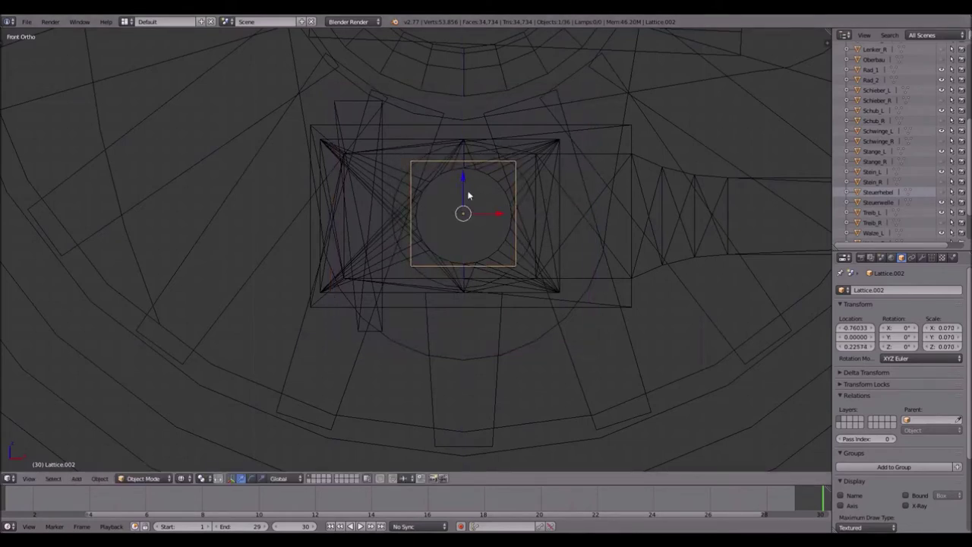
pyautogui.press('s')
pyautogui.click(521, 214)
pyautogui.moveTo(464, 181); pyautogui.dragTo(465, 180)
pyautogui.moveTo(497, 212); pyautogui.dragTo(497, 215)
pyautogui.moveTo(467, 185); pyautogui.dragTo(466, 180)
pyautogui.scroll(-4, 485, 222)
pyautogui.scroll(-1, 485, 222)
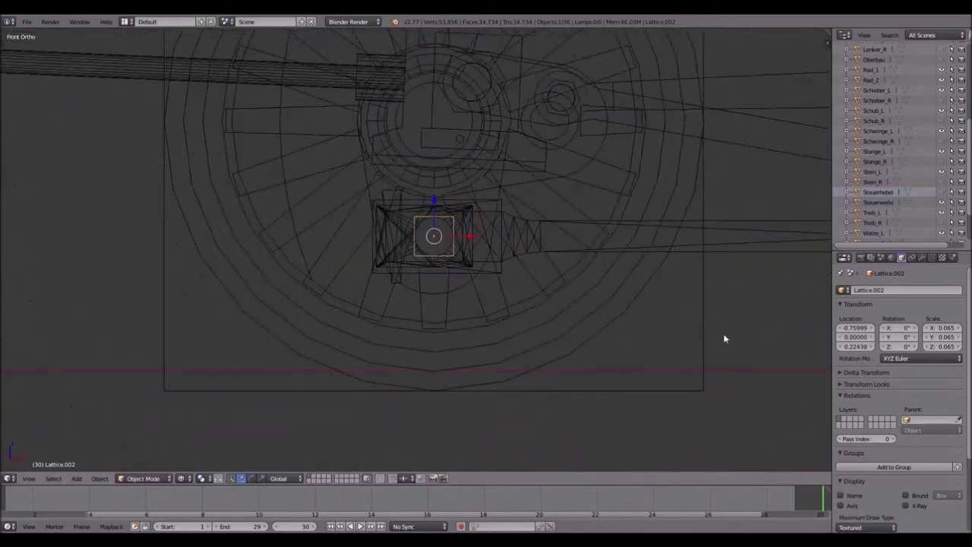
# - Parent the small crank pin lattice to the large wheel lattice as Object
pyautogui.keyDown('shift'); pyautogui.rightClick(701, 282); pyautogui.keyUp('shift')
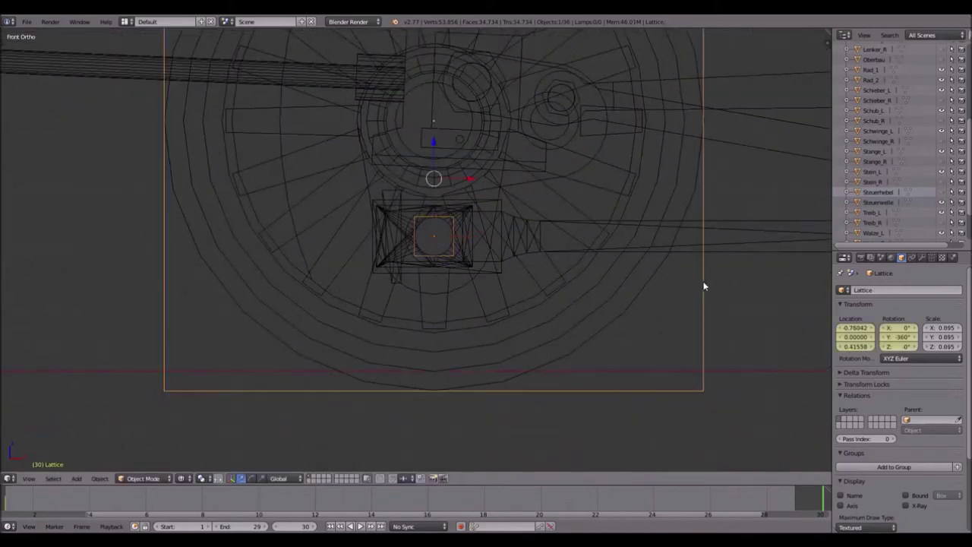
pyautogui.hotkey('ctrl', 'p')
pyautogui.click(504, 343)
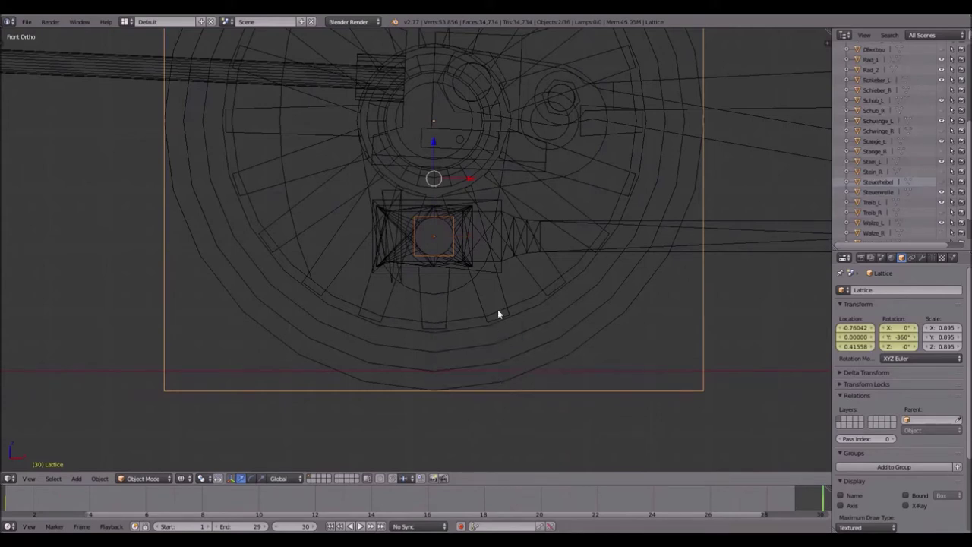
# - Try moving the small crank pin lattice along X and then freely away from the crank pin
pyautogui.rightClick(448, 217)
pyautogui.press('g')
pyautogui.press('x')
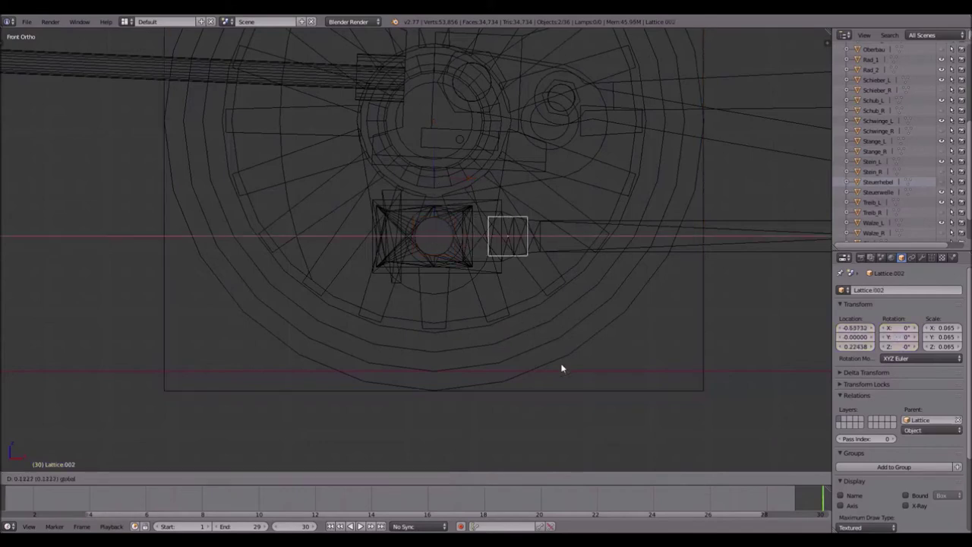
pyautogui.rightClick(600, 252)
pyautogui.press('g')
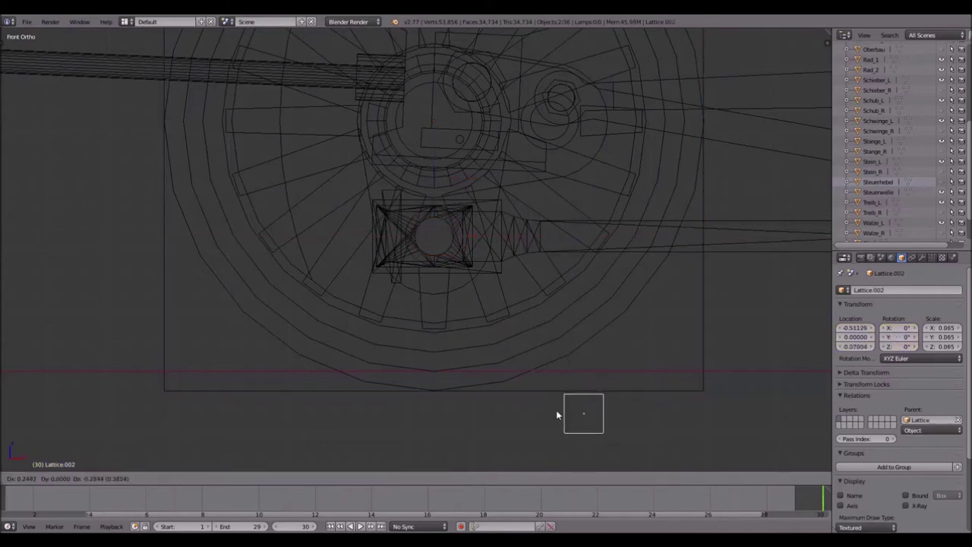
pyautogui.rightClick(550, 381)
# - Try rotating the large wheel lattice and check the viewport's display options
pyautogui.rightClick(695, 394)
pyautogui.press('r')
pyautogui.press('Escape')
pyautogui.scroll(-5, 582, 321)
pyautogui.scroll(2, 585, 322)
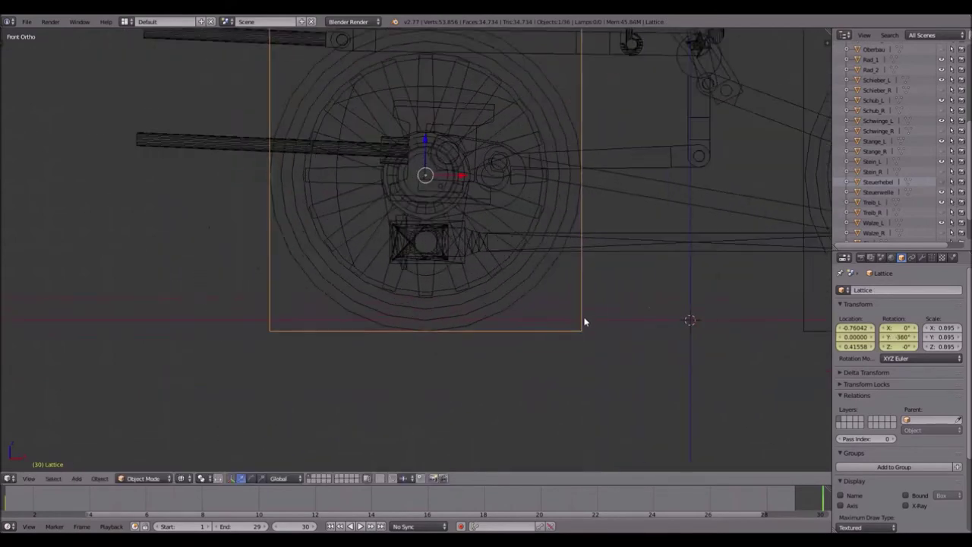
pyautogui.press('n')
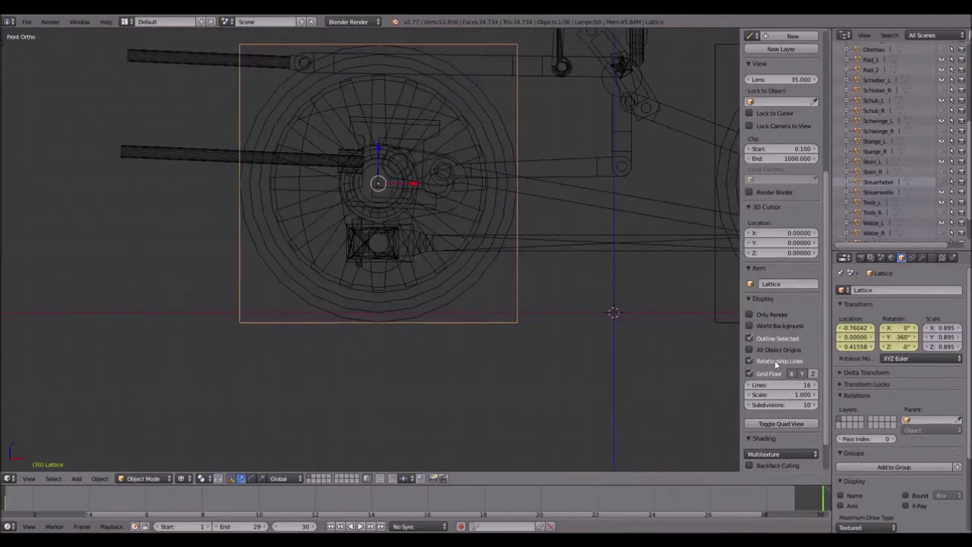
pyautogui.press('n')
# - Try moving the small lattice away from the crank pin to beyond the wheel lattice's lower corner, and undo the move
pyautogui.scroll(3, 496, 212)
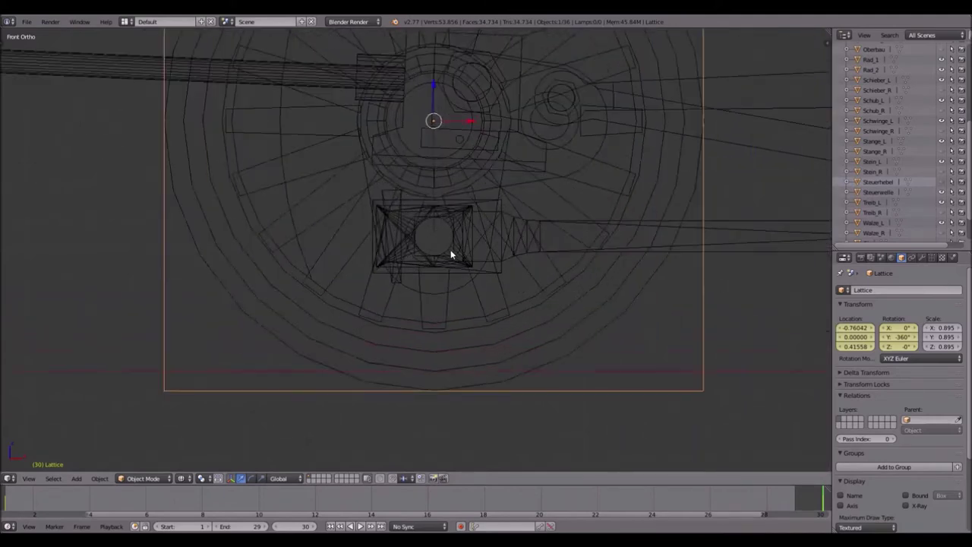
pyautogui.rightClick(417, 260)
pyautogui.moveTo(447, 252); pyautogui.dragTo(727, 443, button='right')
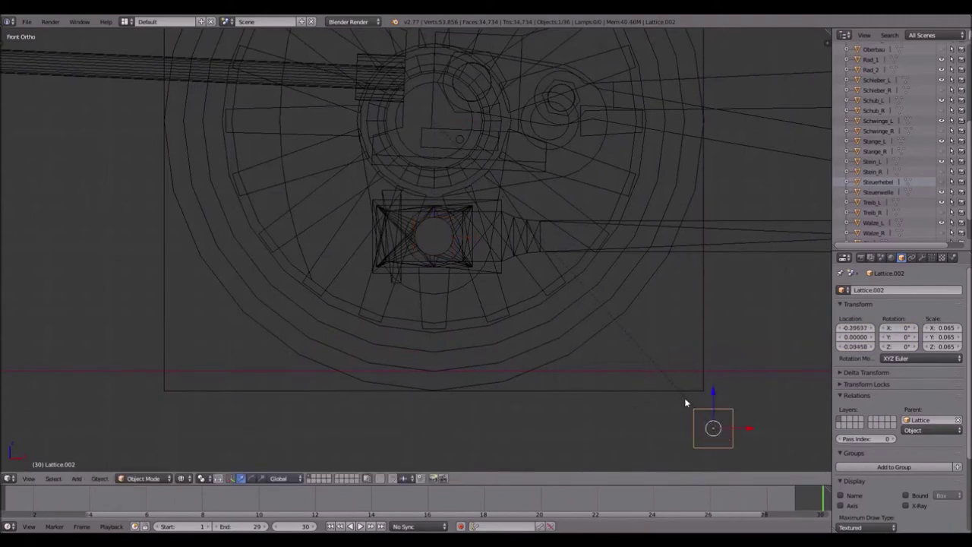
pyautogui.hotkey('ctrl', 'z')
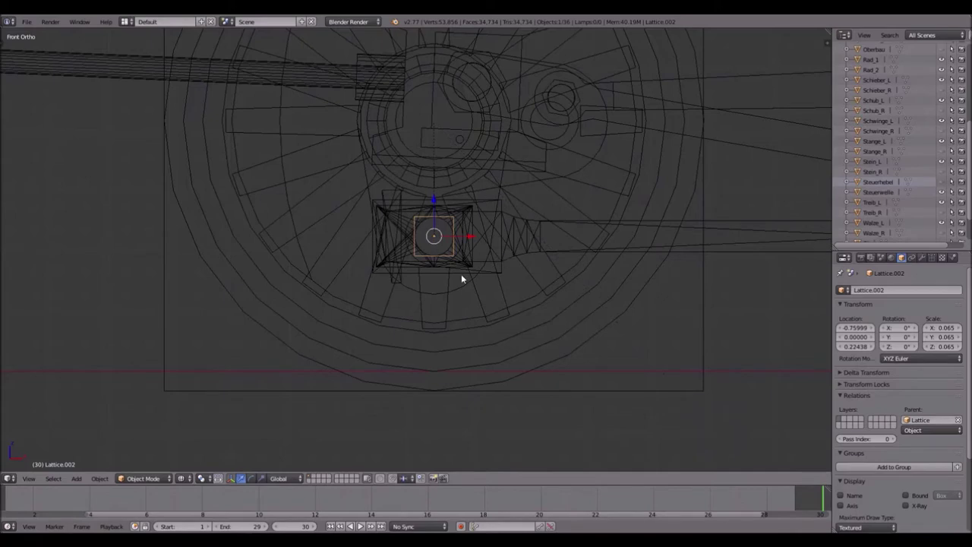
# - Try moving and rotating the large wheel lattice to test whether the parented small lattice follows it
pyautogui.rightClick(679, 391)
pyautogui.scroll(-5, 653, 380)
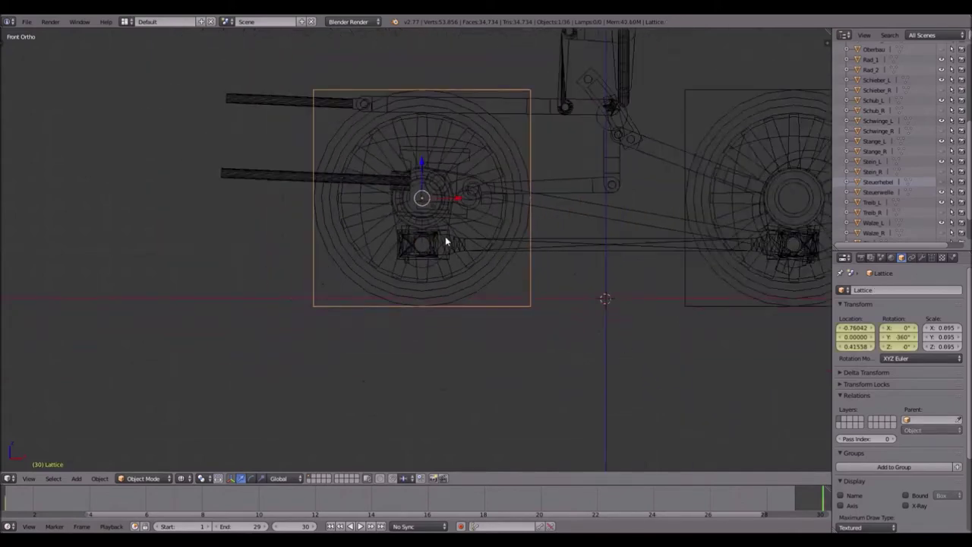
pyautogui.scroll(3, 444, 240)
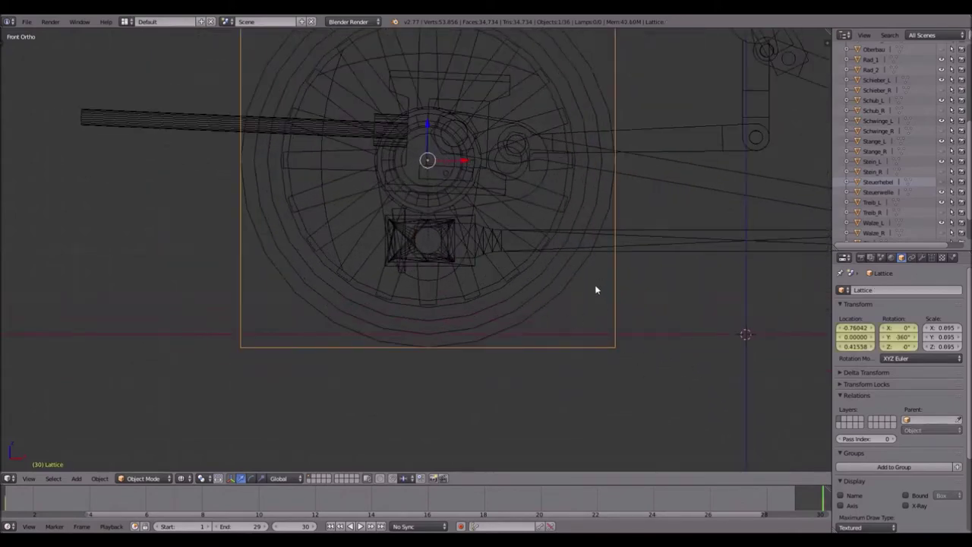
pyautogui.press('g')
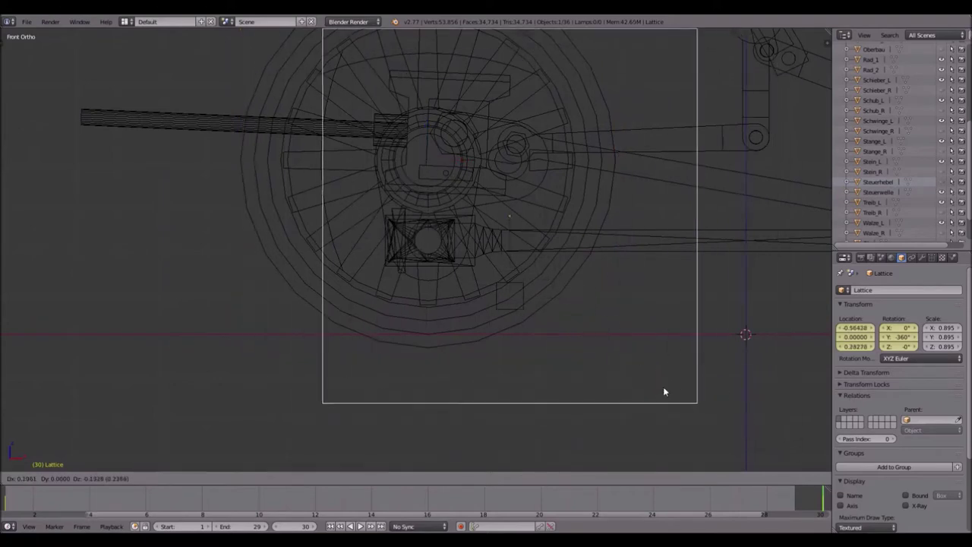
pyautogui.rightClick(790, 397)
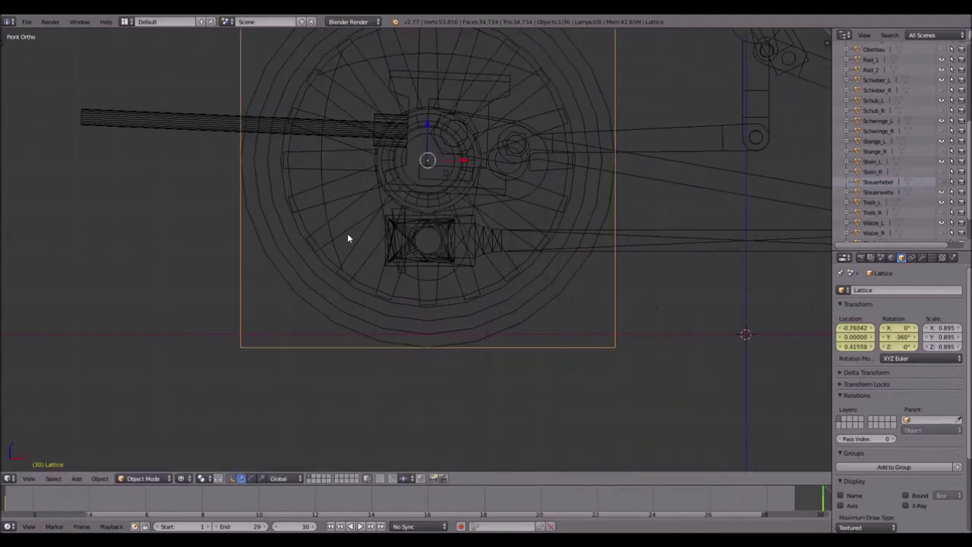
pyautogui.press('r')
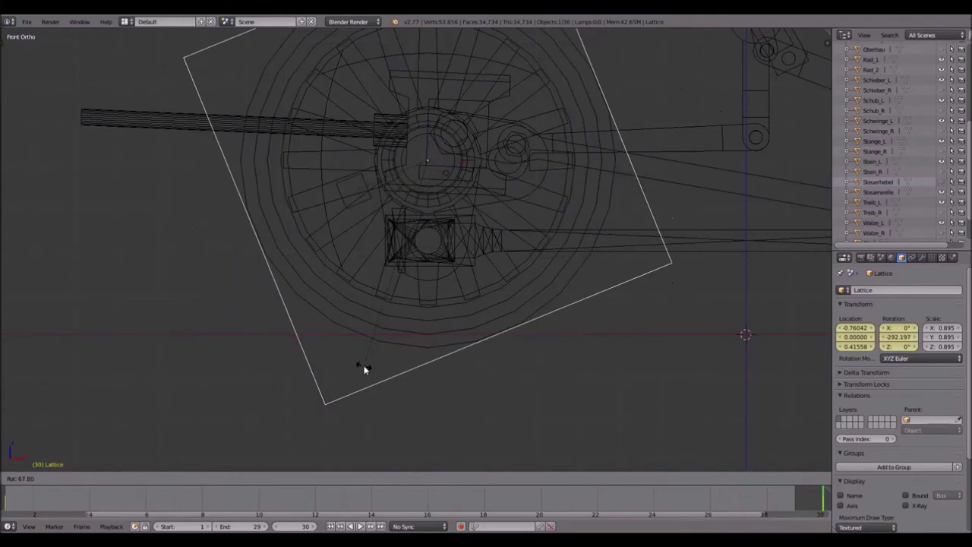
pyautogui.press('Escape')
# - Duplicate the small crank pin lattice and place the copy on the wheel's other crank pin, at about X -0.568, Z 0.416
pyautogui.keyDown('shift'); pyautogui.moveTo(451, 139); pyautogui.dragTo(384, 223, button='middle'); pyautogui.keyUp('shift')
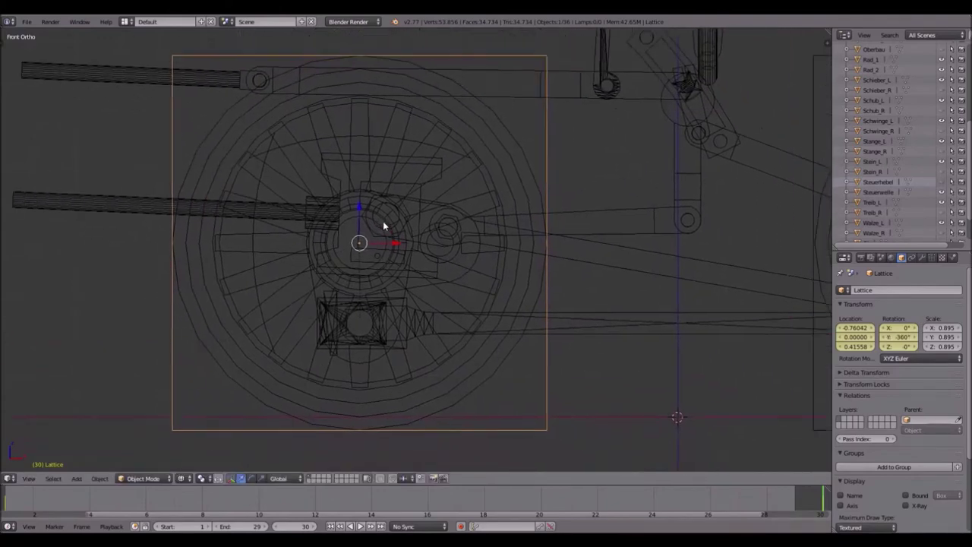
pyautogui.keyDown('shift'); pyautogui.moveTo(456, 217); pyautogui.dragTo(412, 215, button='middle'); pyautogui.keyUp('shift')
pyautogui.scroll(5, 398, 247)
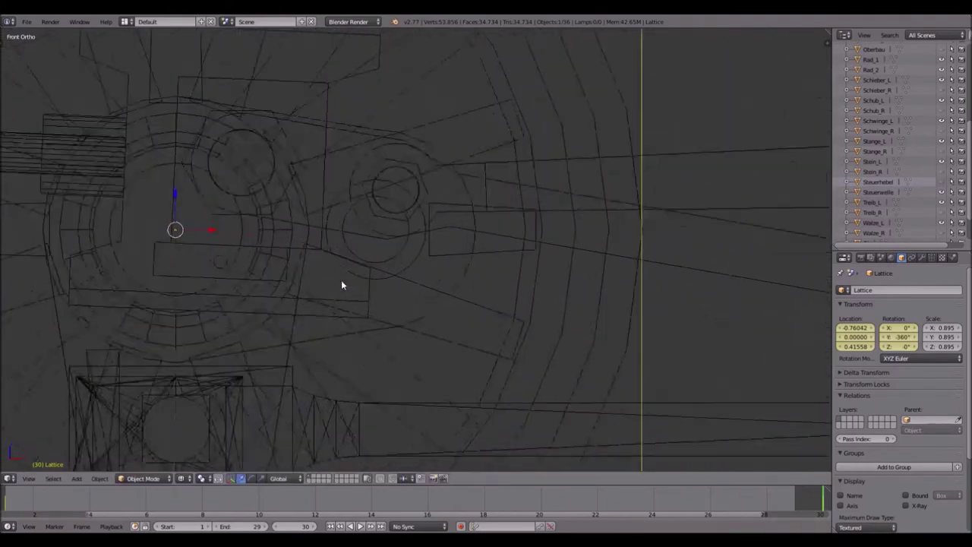
pyautogui.keyDown('shift'); pyautogui.moveTo(341, 281); pyautogui.dragTo(378, 173, button='middle'); pyautogui.keyUp('shift')
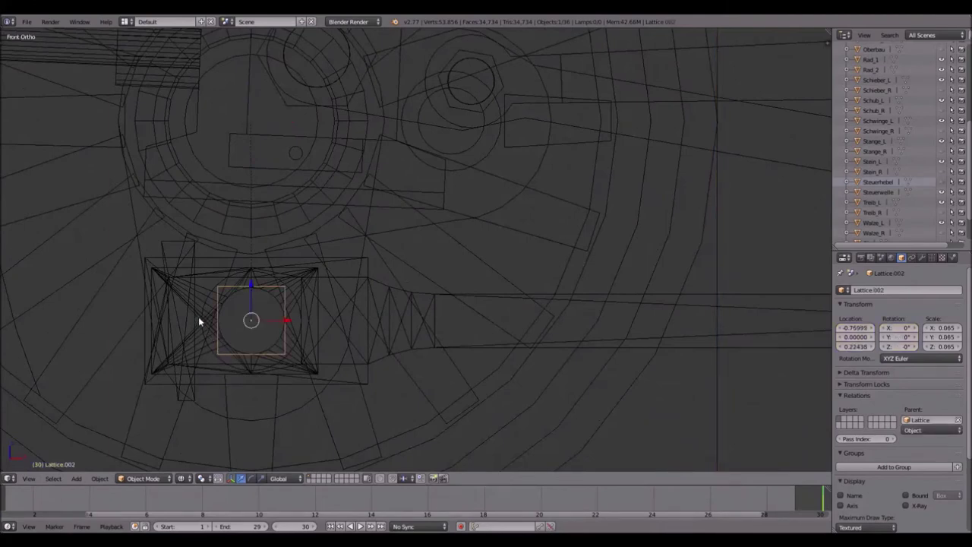
pyautogui.hotkey('shift', 'd')
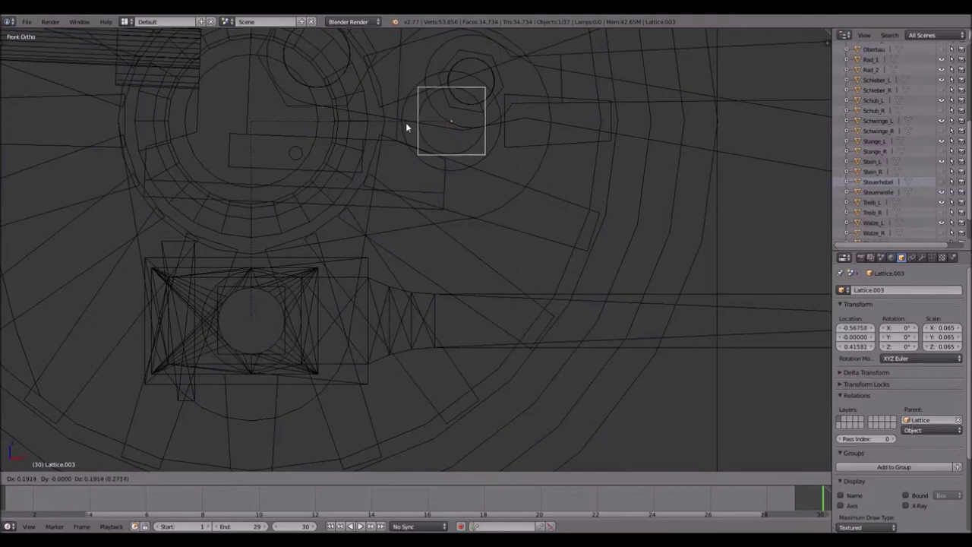
pyautogui.click(406, 123)
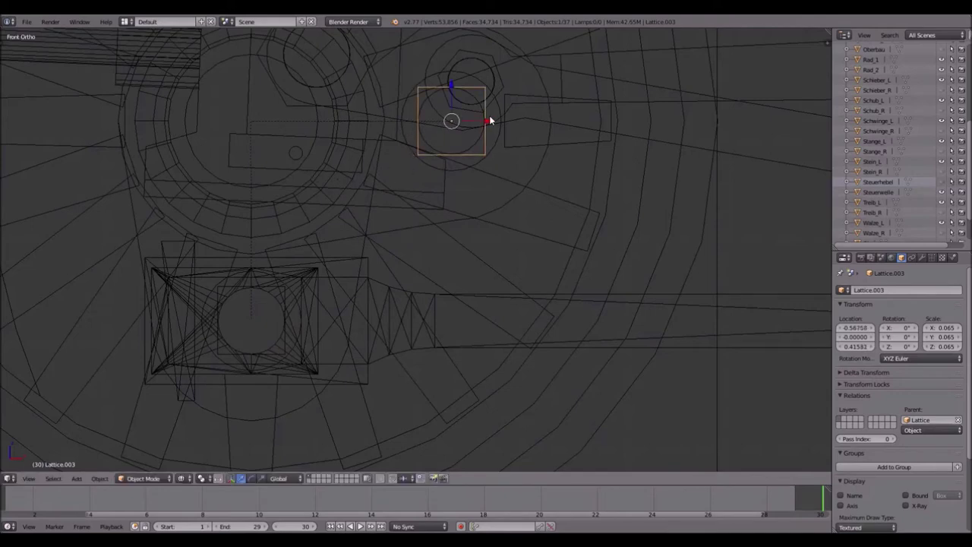
pyautogui.keyDown('shift'); pyautogui.moveTo(440, 139); pyautogui.dragTo(439, 176, button='middle'); pyautogui.keyUp('shift')
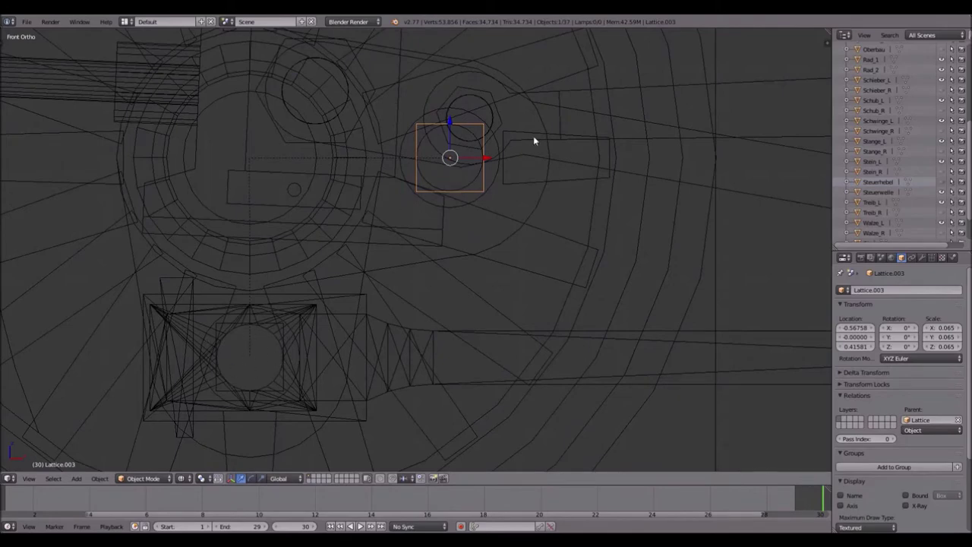
pyautogui.scroll(-1, 386, 173)
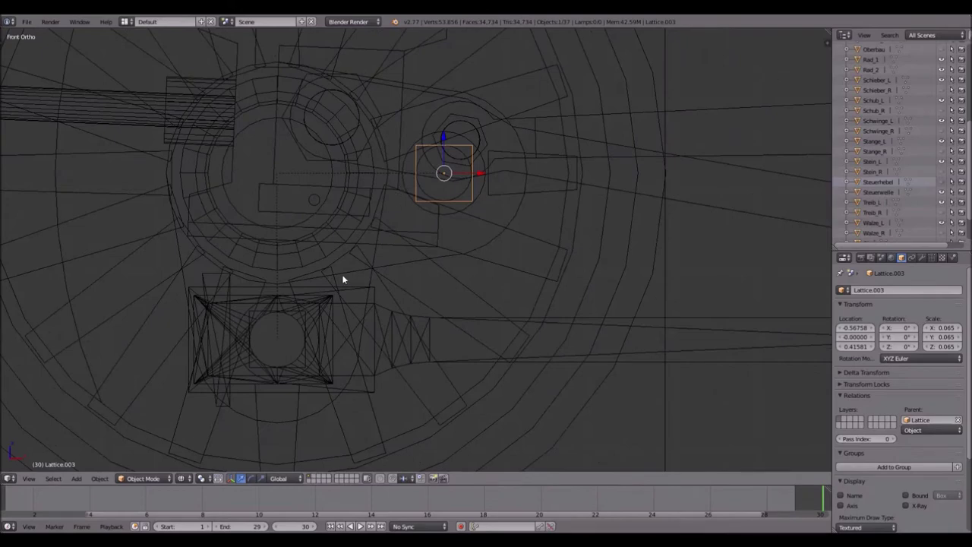
pyautogui.scroll(-2, 349, 266)
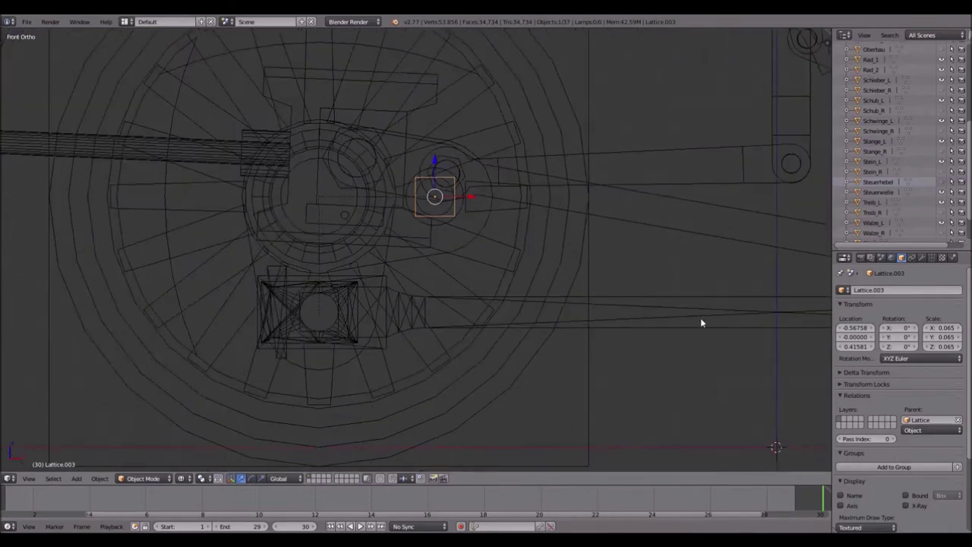
# - At frame 1, unhide Stange_R and parent the coupling rod Stange_L to the small crank pin lattice as Object
pyautogui.click(288, 526)
pyautogui.write('1')
pyautogui.press('Return')
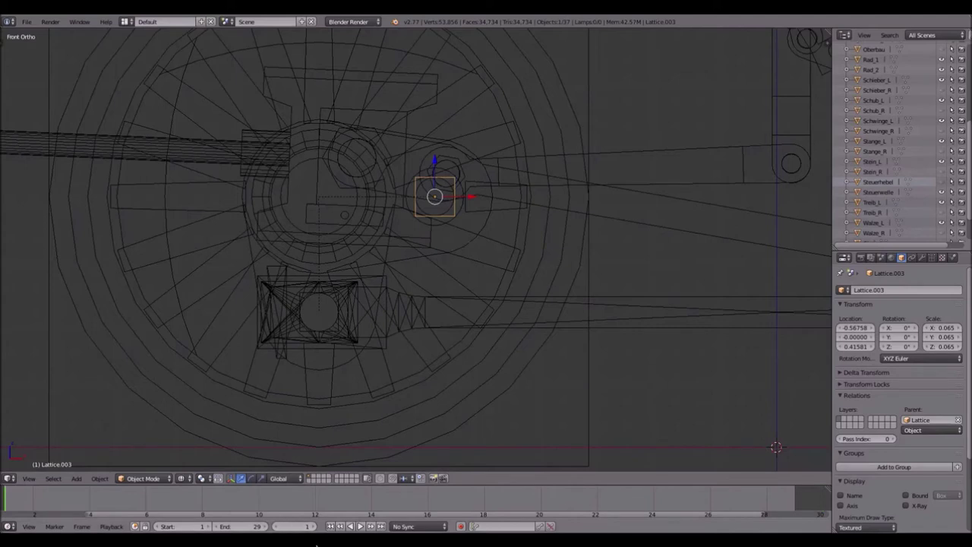
pyautogui.rightClick(650, 332)
pyautogui.scroll(3, 291, 288)
pyautogui.keyDown('shift'); pyautogui.moveTo(265, 332); pyautogui.dragTo(396, 242, button='middle'); pyautogui.keyUp('shift')
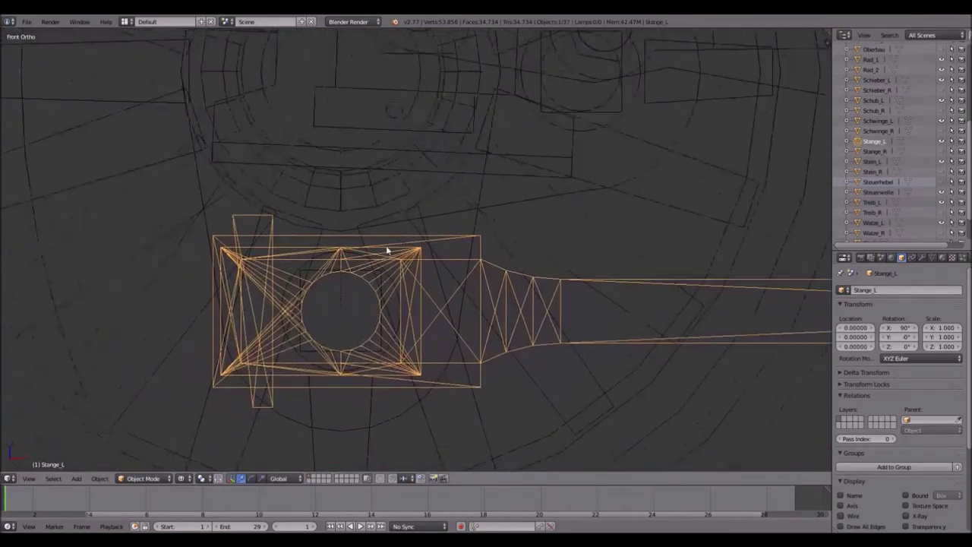
pyautogui.keyDown('shift'); pyautogui.rightClick(299, 271); pyautogui.keyUp('shift')
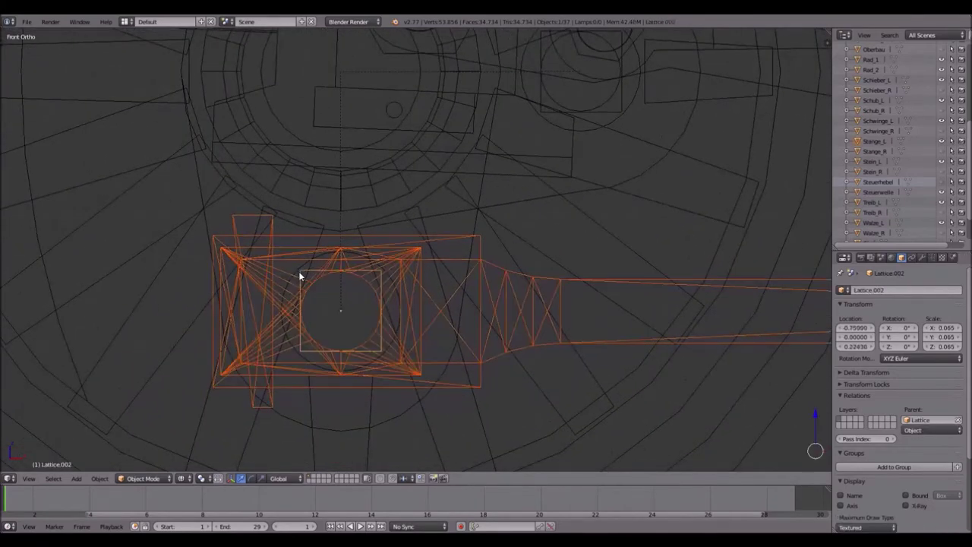
pyautogui.click(942, 151)
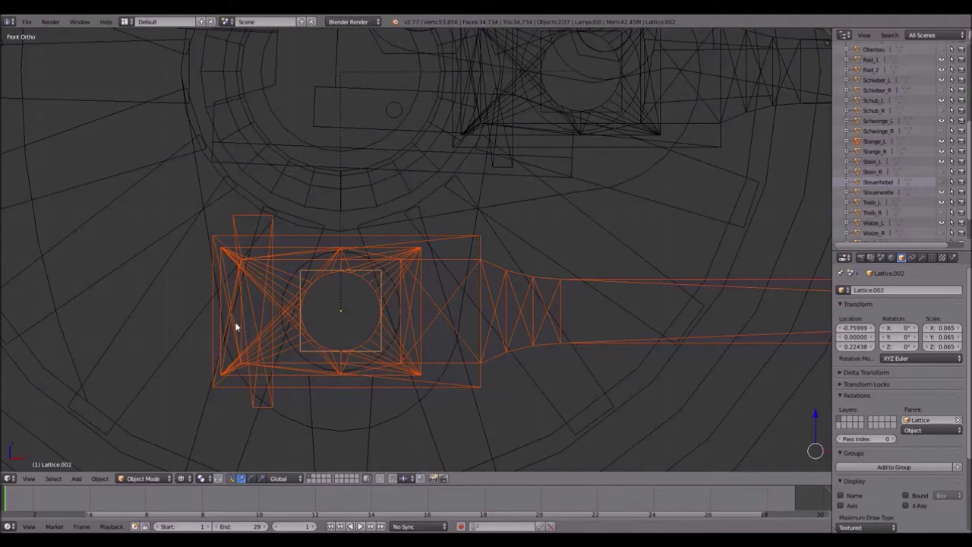
pyautogui.hotkey('ctrl', 'p')
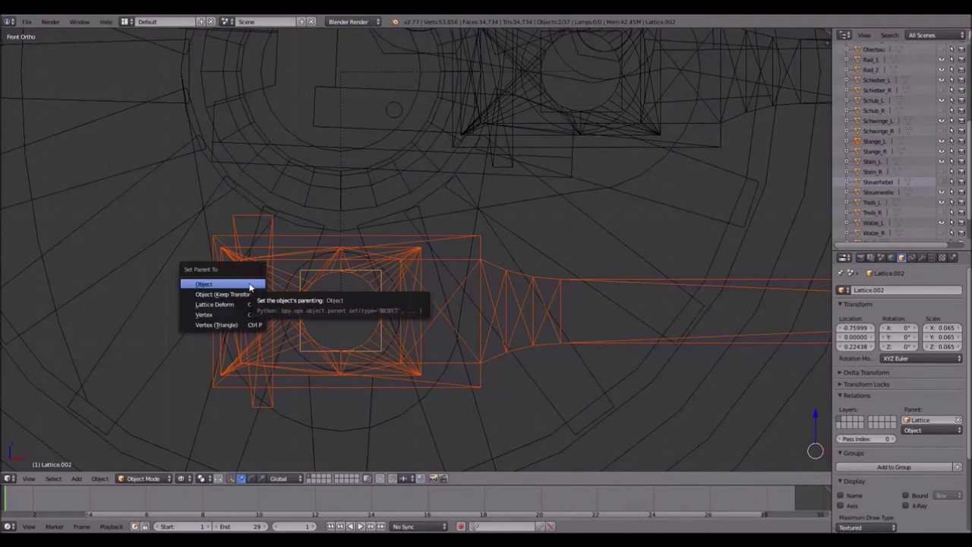
pyautogui.click(249, 285)
# - Play the animation in solid shading to check how the parented coupling rod moves with the wheels
pyautogui.scroll(-5, 250, 287)
pyautogui.scroll(3, 250, 287)
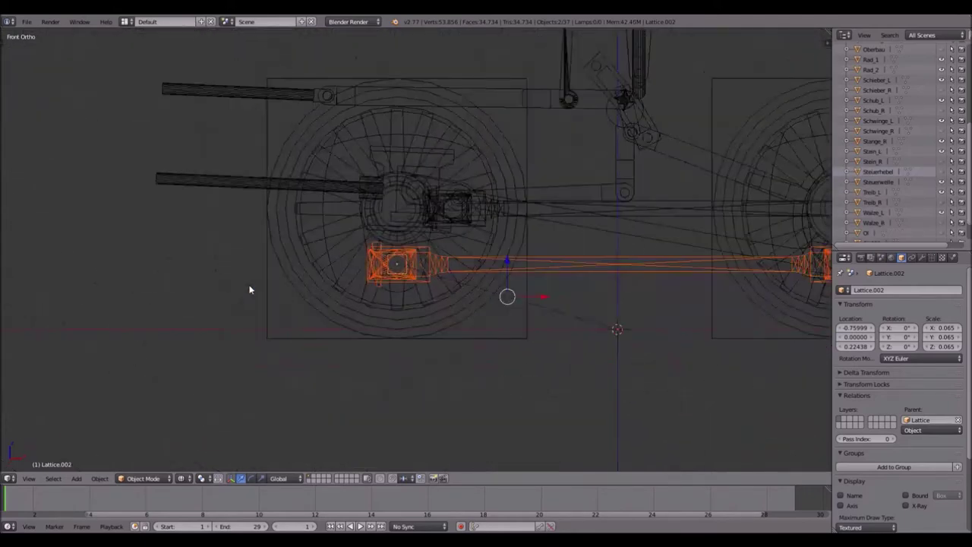
pyautogui.press('z')
pyautogui.hotkey('alt', 'a')
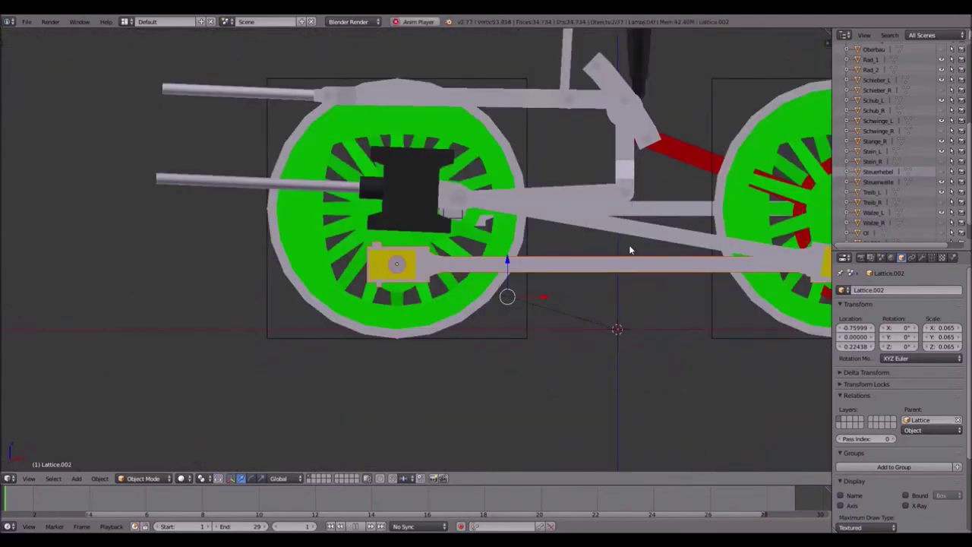
pyautogui.keyDown('shift'); pyautogui.moveTo(559, 255); pyautogui.dragTo(504, 278, button='middle'); pyautogui.keyUp('shift')
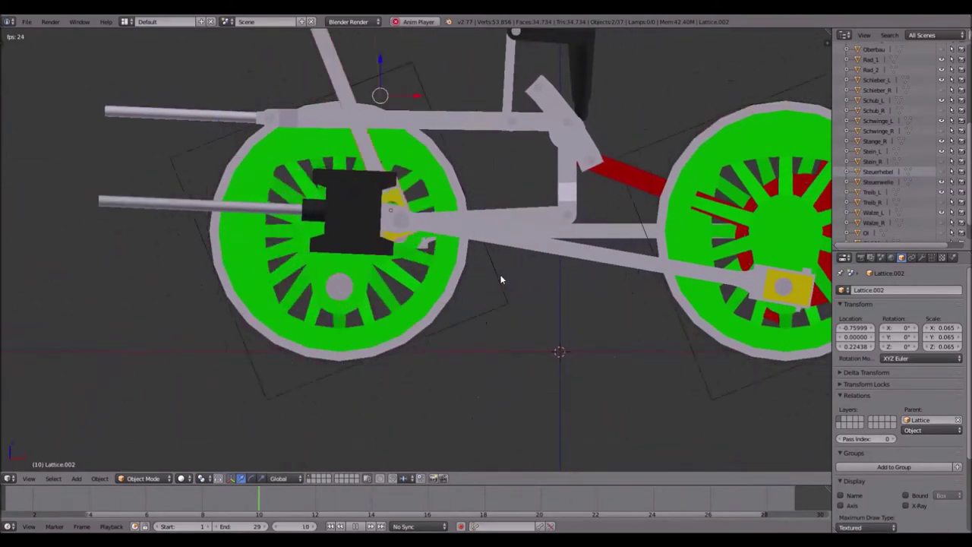
pyautogui.press('Escape')
# - In wireframe shading, add a Limit Rotation constraint to Stange_L's crank pin lattice and enable Limit Y
pyautogui.scroll(5, 320, 307)
pyautogui.keyDown('shift'); pyautogui.moveTo(265, 322); pyautogui.dragTo(312, 289, button='middle'); pyautogui.keyUp('shift')
pyautogui.press('z')
pyautogui.rightClick(284, 293)
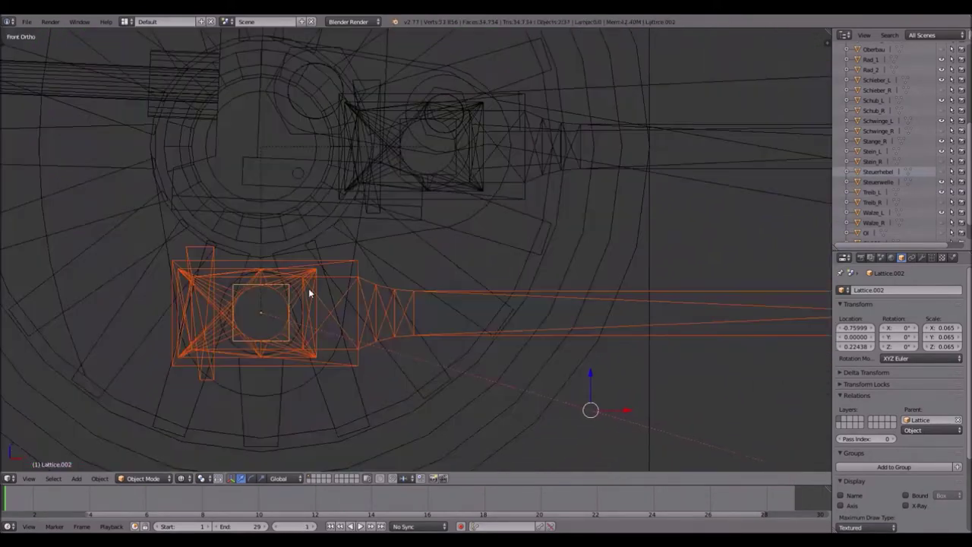
pyautogui.rightClick(290, 292)
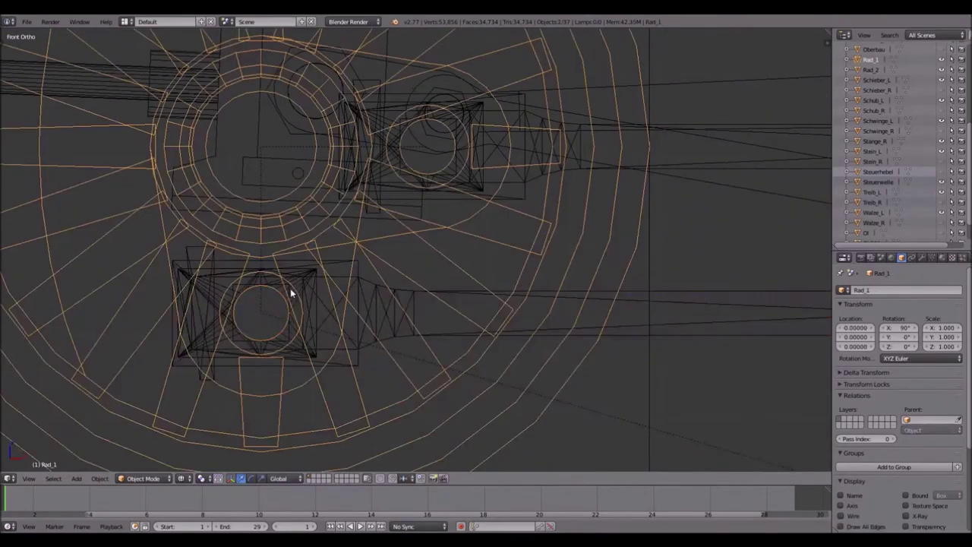
pyautogui.rightClick(292, 293)
pyautogui.scroll(-4, 293, 293)
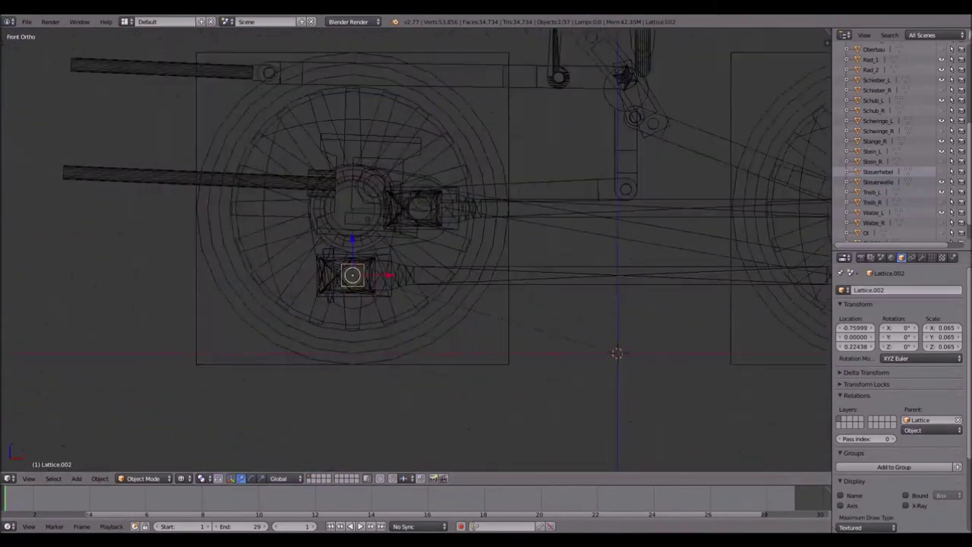
pyautogui.click(912, 259)
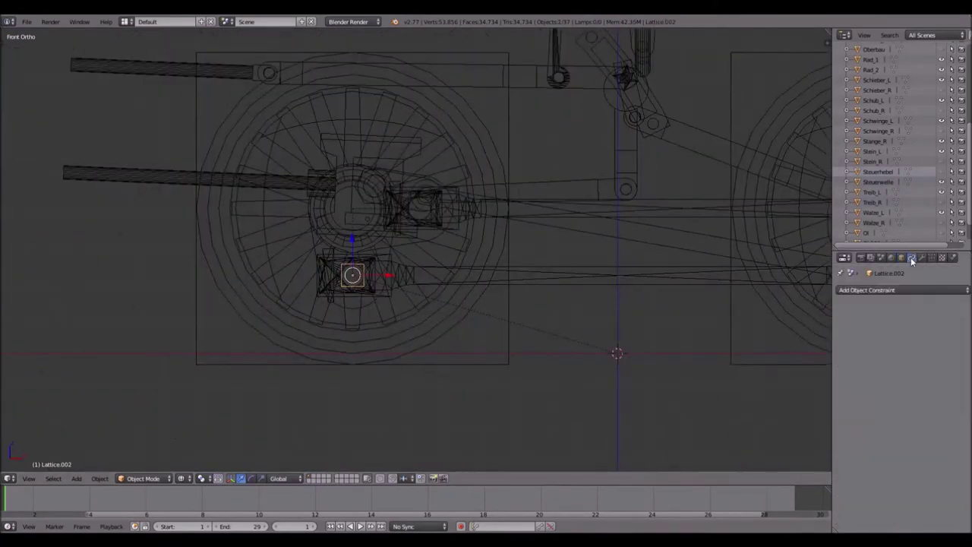
pyautogui.click(879, 291)
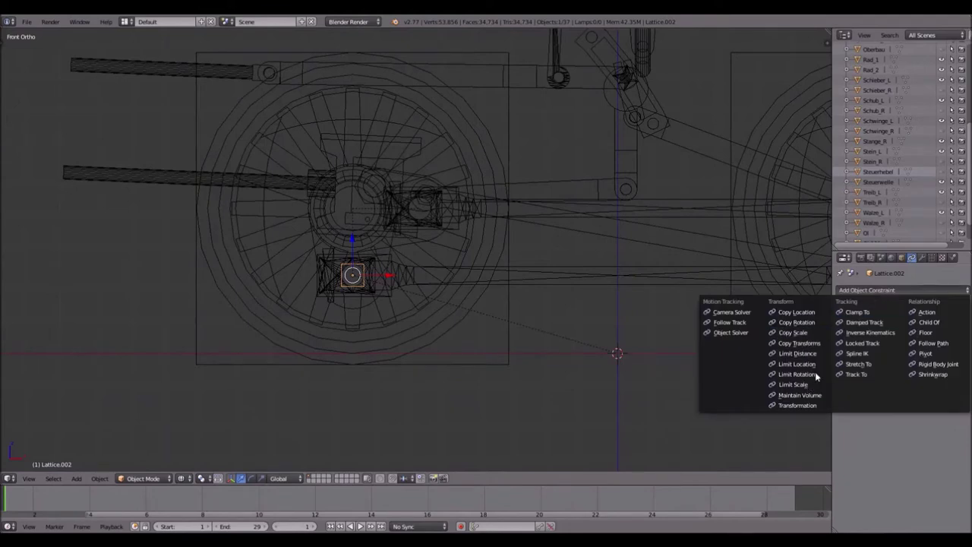
pyautogui.click(813, 373)
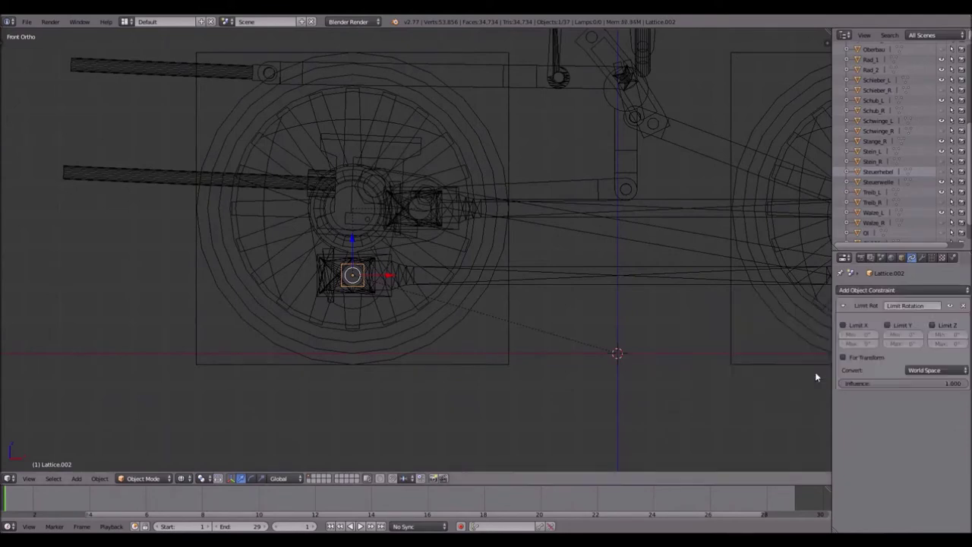
pyautogui.click(888, 325)
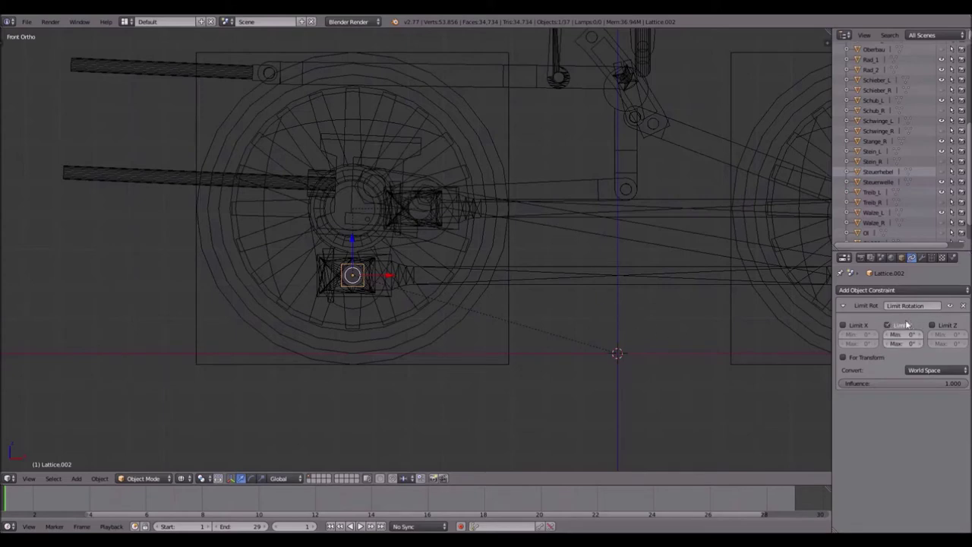
# - Preview the animation, and parent the coupling rod Stange_R to the other crank pin lattice as Object
pyautogui.hotkey('alt', 'a')
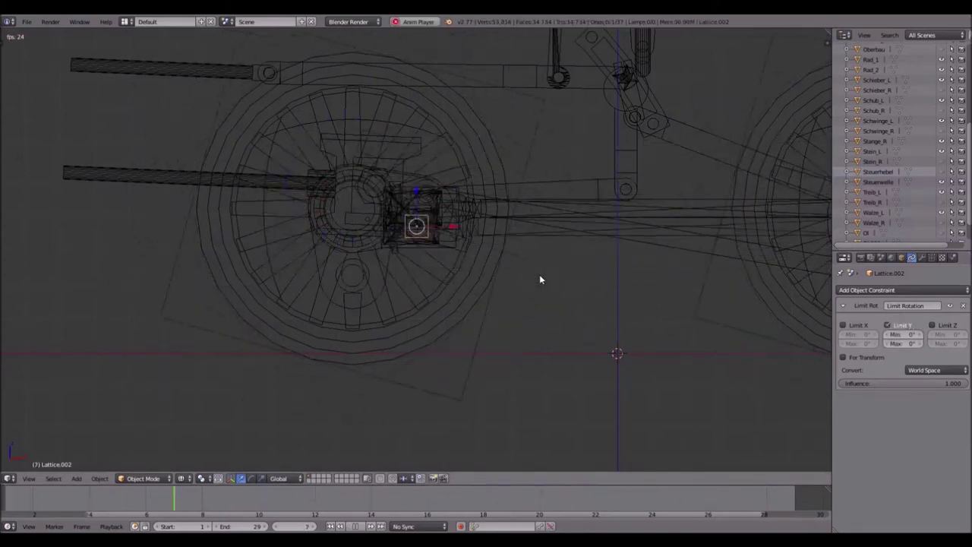
pyautogui.press('Escape')
pyautogui.scroll(4, 456, 190)
pyautogui.keyDown('shift'); pyautogui.moveTo(559, 165); pyautogui.dragTo(533, 211, button='middle'); pyautogui.keyUp('shift')
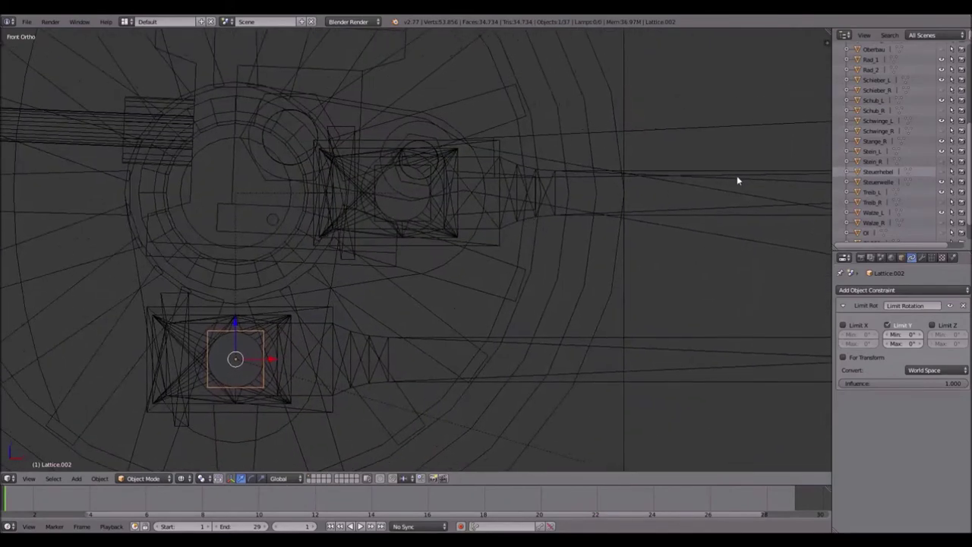
pyautogui.rightClick(736, 178)
pyautogui.keyDown('shift'); pyautogui.rightClick(375, 168); pyautogui.keyUp('shift')
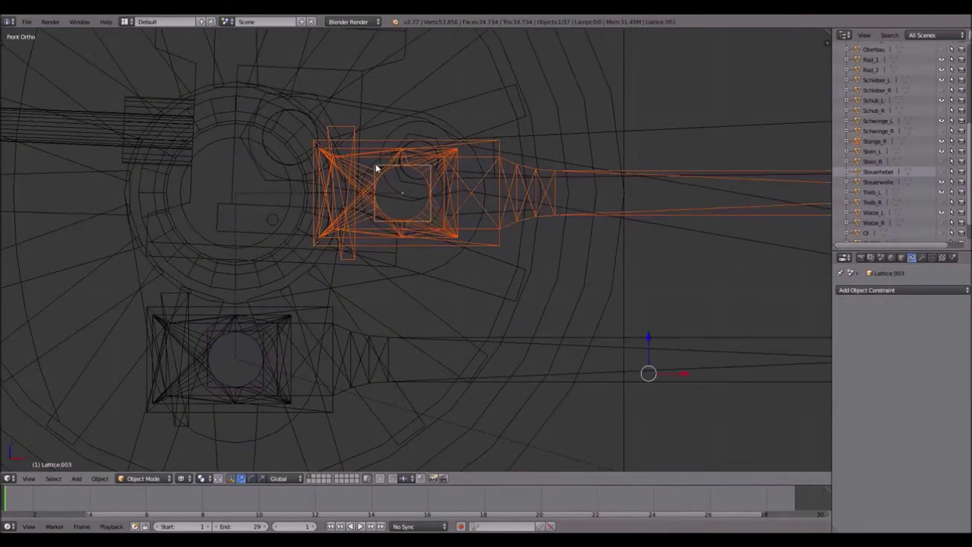
pyautogui.hotkey('ctrl', 'p')
pyautogui.click(375, 167)
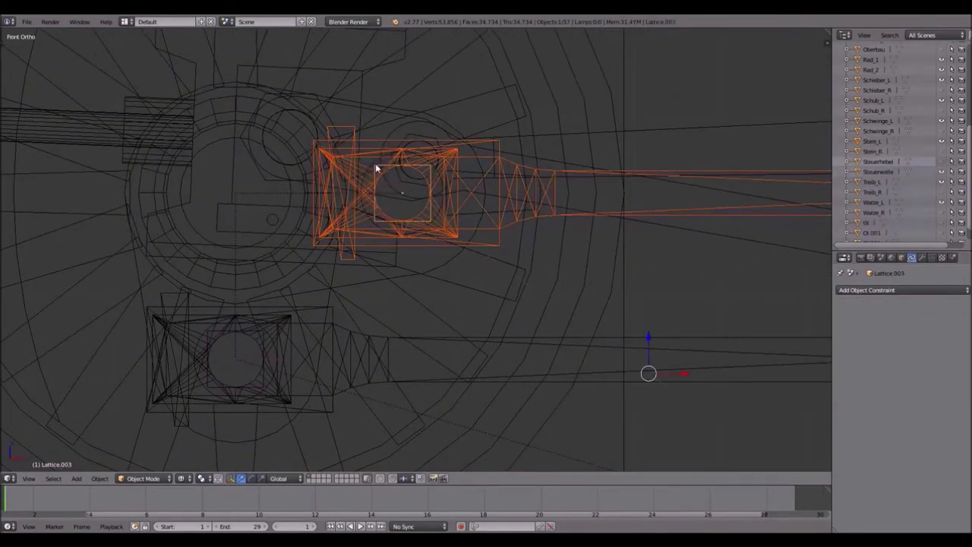
# - Add a Limit Rotation constraint with Limit Y enabled to Stange_R's crank pin lattice, and preview the animation
pyautogui.rightClick(467, 185)
pyautogui.rightClick(376, 168)
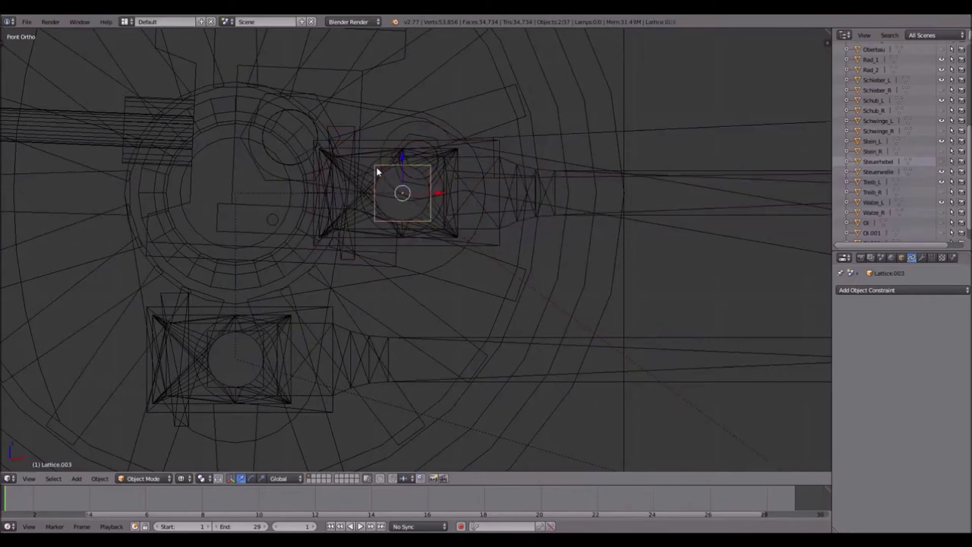
pyautogui.click(883, 290)
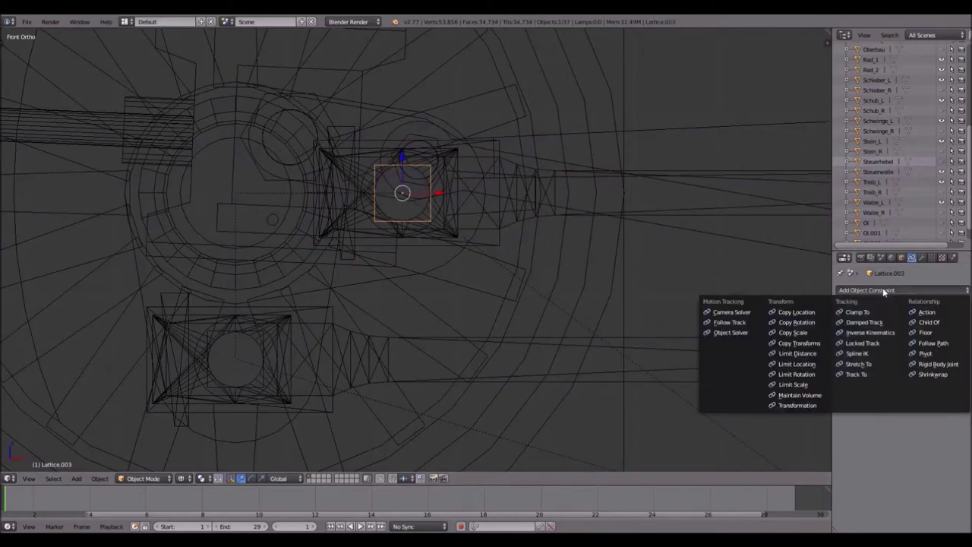
pyautogui.click(815, 374)
pyautogui.click(892, 326)
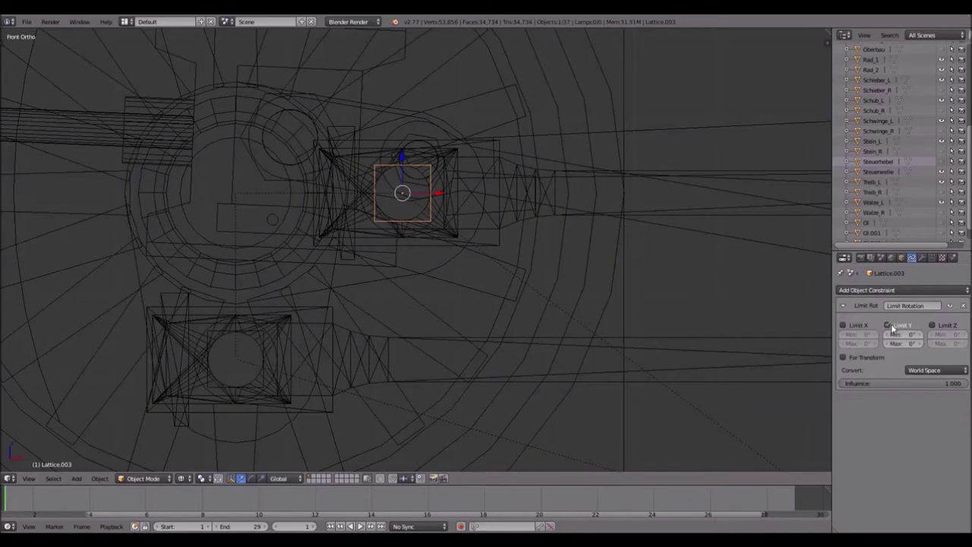
pyautogui.hotkey('alt', 'a')
pyautogui.press('Escape')
# - Add a Limit Rotation constraint to the large wheel lattice around the Rad_2 wheelset
pyautogui.scroll(-2, 435, 261)
pyautogui.scroll(-4, 435, 259)
pyautogui.keyDown('shift'); pyautogui.moveTo(536, 233); pyautogui.dragTo(238, 230, button='middle'); pyautogui.keyUp('shift')
pyautogui.moveTo(583, 149)
pyautogui.mouseDown(button='middle')
pyautogui.moveTo(595, 147)
pyautogui.moveTo(588, 174)
pyautogui.moveTo(596, 150)
pyautogui.mouseUp(button='middle')
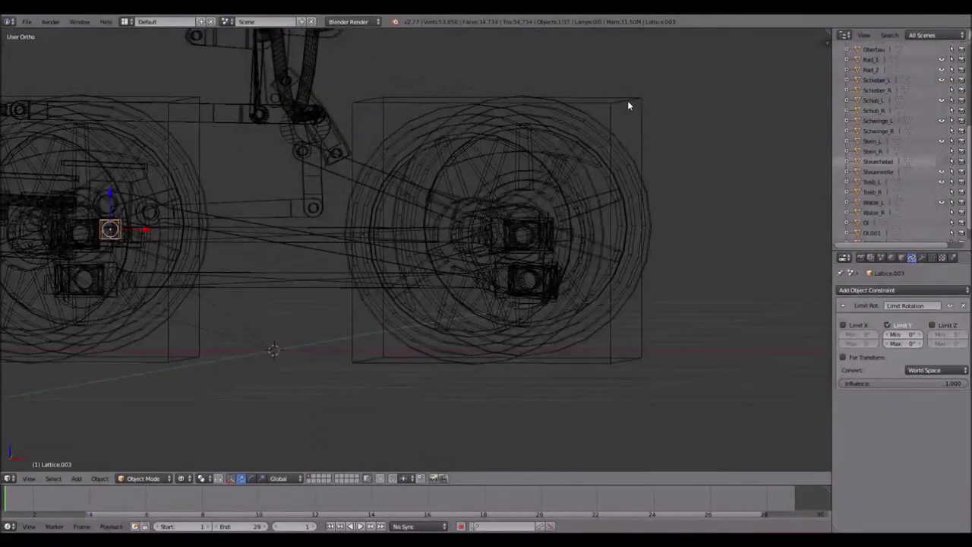
pyautogui.rightClick(508, 103)
pyautogui.click(916, 290)
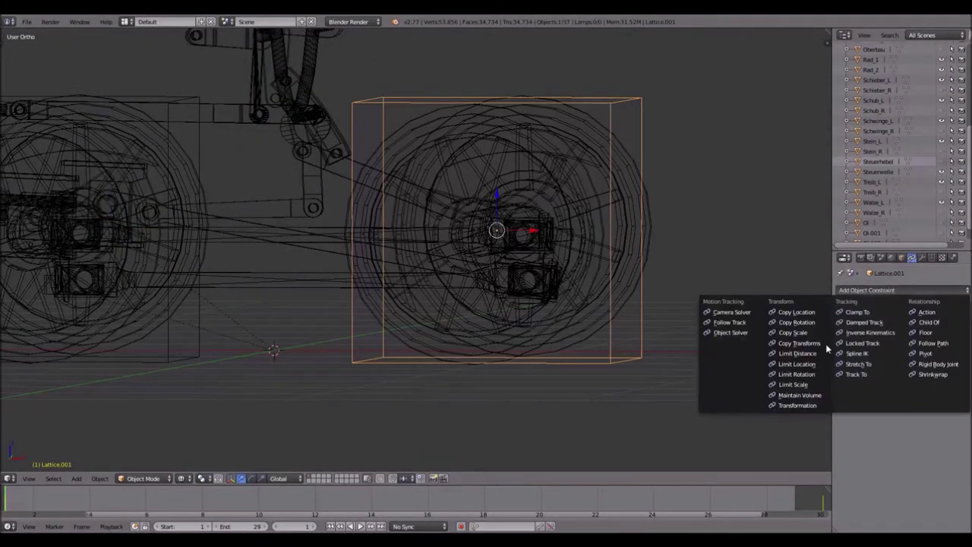
pyautogui.click(812, 375)
# - In solid shading, test the wheel lattice's rotation and parent the Rad_2 wheelset to it as Object
pyautogui.moveTo(445, 164)
pyautogui.mouseDown(button='middle')
pyautogui.moveTo(562, 195)
pyautogui.moveTo(536, 220)
pyautogui.moveTo(537, 283)
pyautogui.moveTo(533, 211)
pyautogui.moveTo(544, 207)
pyautogui.mouseUp(button='middle')
pyautogui.press('z')
pyautogui.scroll(-3, 553, 201)
pyautogui.press('r')
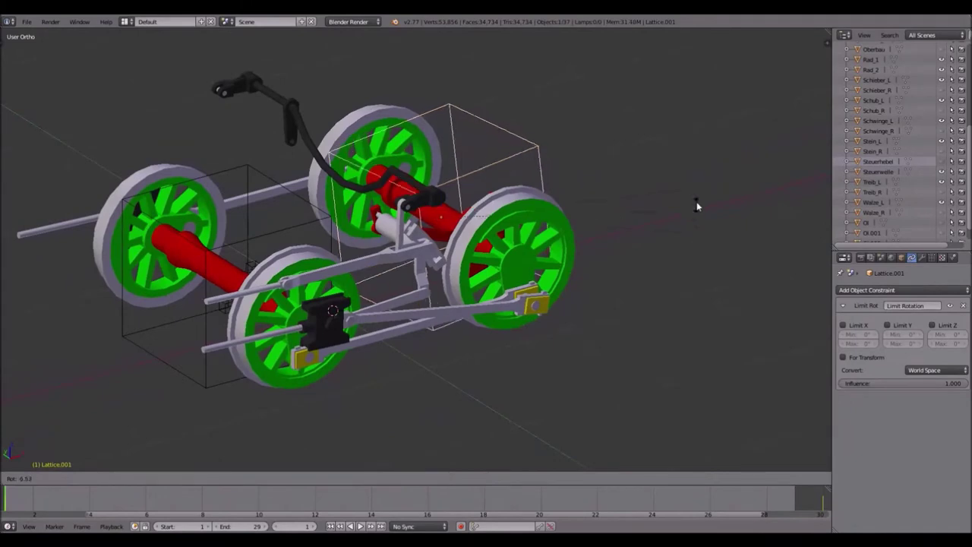
pyautogui.rightClick(538, 205)
pyautogui.rightClick(541, 209)
pyautogui.keyDown('shift'); pyautogui.rightClick(545, 158); pyautogui.keyUp('shift')
pyautogui.hotkey('ctrl', 'p')
pyautogui.click(543, 158)
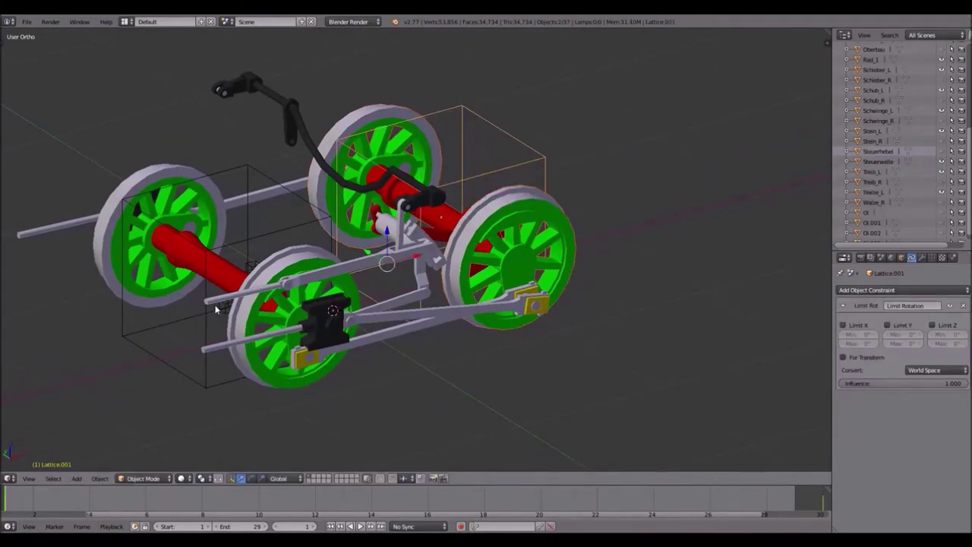
# - Parent the Rad_1 wheelset to its own large wheel lattice as Object, and preview the animation
pyautogui.rightClick(306, 229)
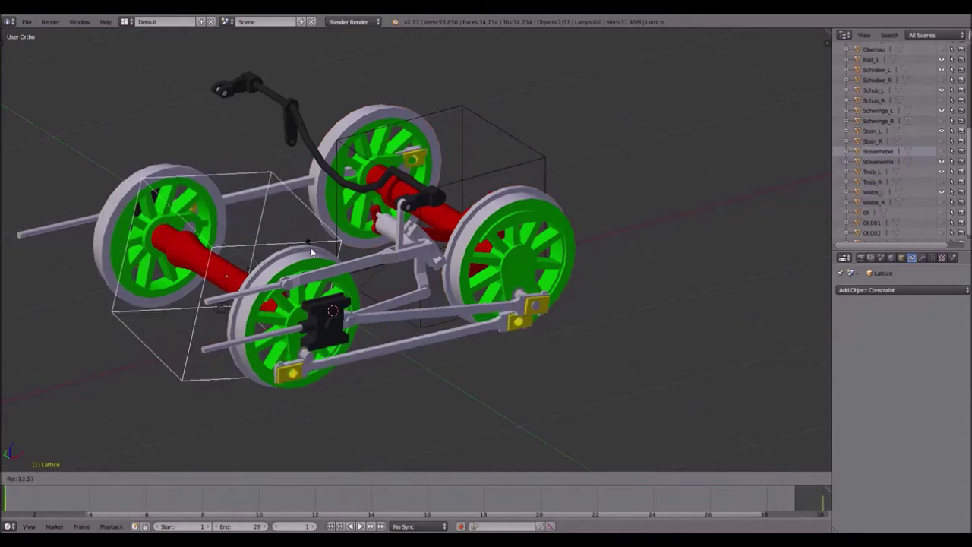
pyautogui.rightClick(309, 260)
pyautogui.rightClick(309, 227)
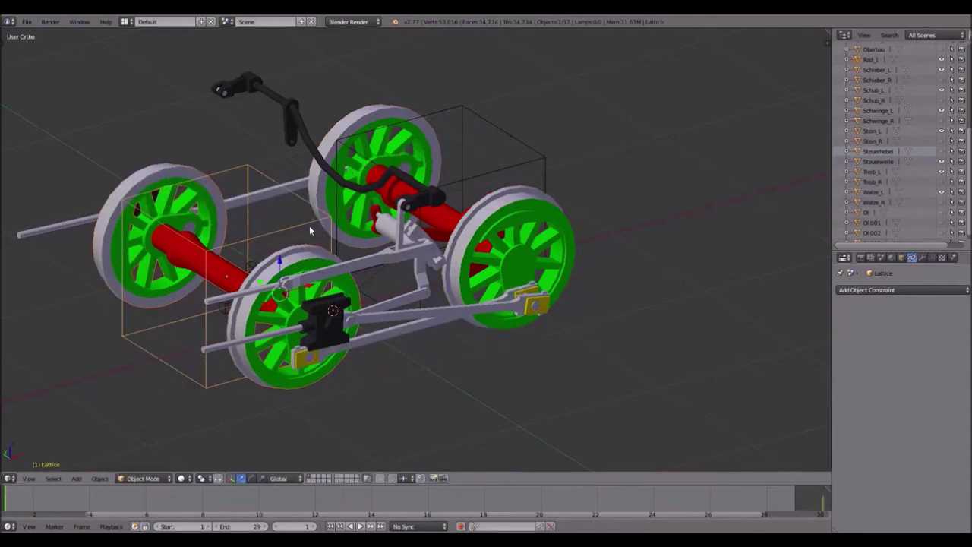
pyautogui.hotkey('ctrl', 'p')
pyautogui.click(309, 227)
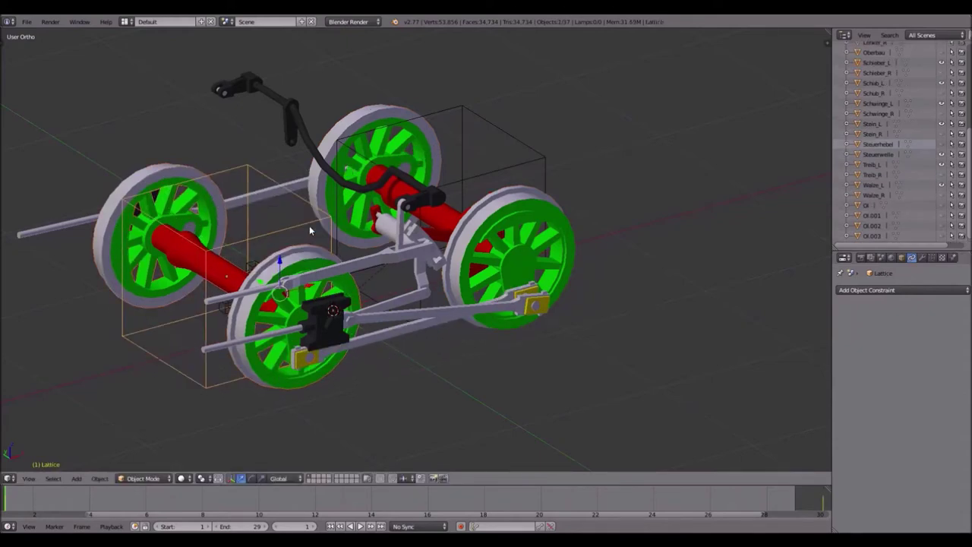
pyautogui.hotkey('alt', 'a')
pyautogui.press('Escape')
# - Try rotating the Rad_2 wheel lattice freely, and undo the rotation
pyautogui.rightClick(546, 165)
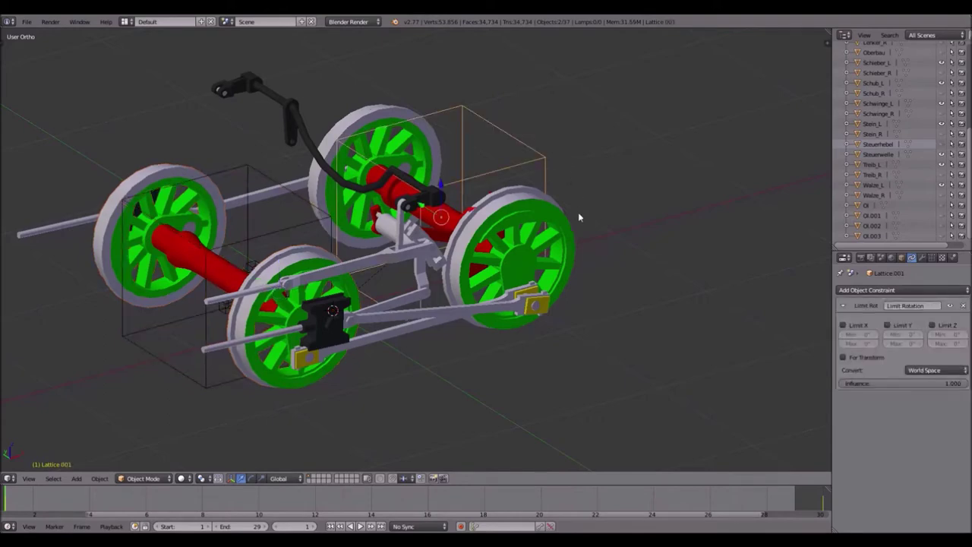
pyautogui.press('r')
pyautogui.click(486, 49)
pyautogui.moveTo(505, 241); pyautogui.dragTo(502, 269, button='middle')
pyautogui.hotkey('ctrl', 'z')
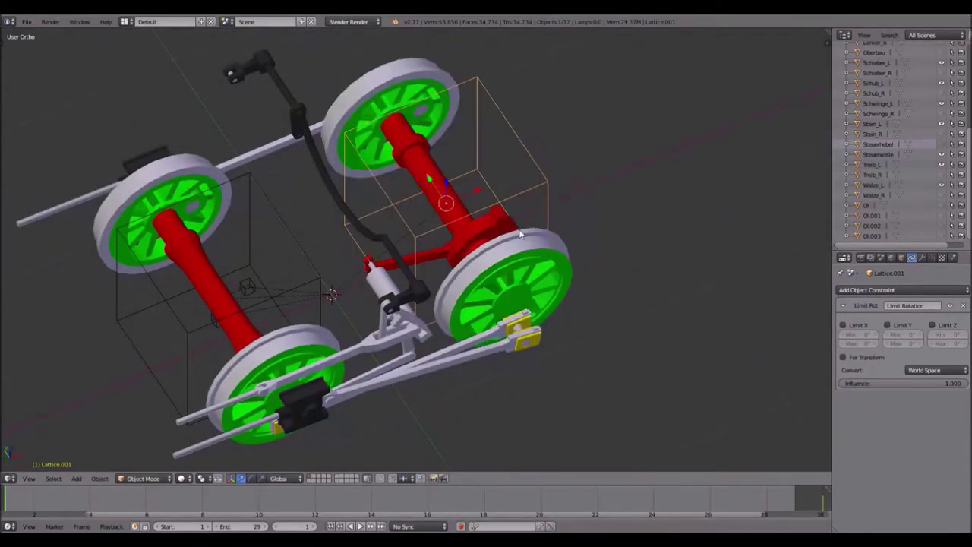
# - Enable Limit X and Limit Z in the Rad_2 wheel lattice's Limit Rotation constraint, and test its rotation
pyautogui.moveTo(538, 264); pyautogui.dragTo(578, 254, button='middle')
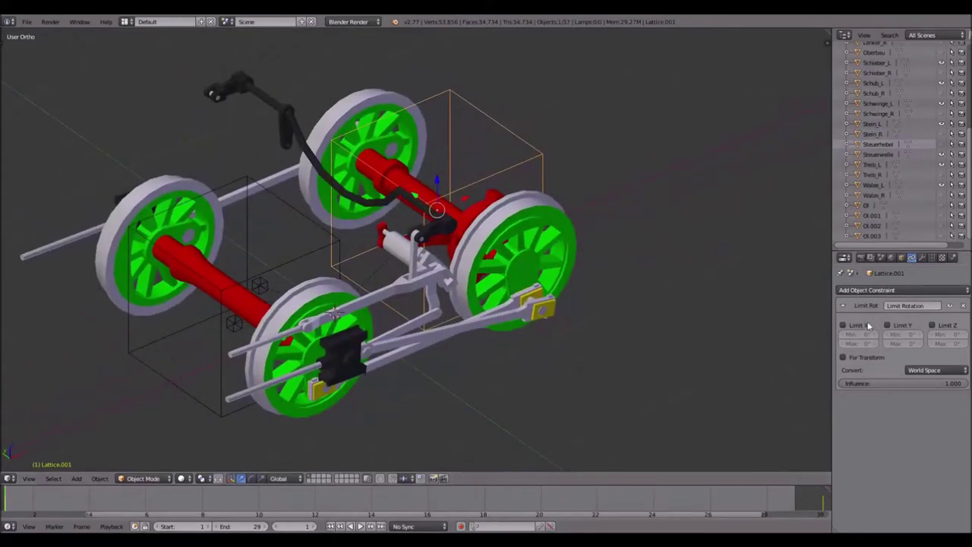
pyautogui.click(843, 326)
pyautogui.click(932, 325)
pyautogui.press('r')
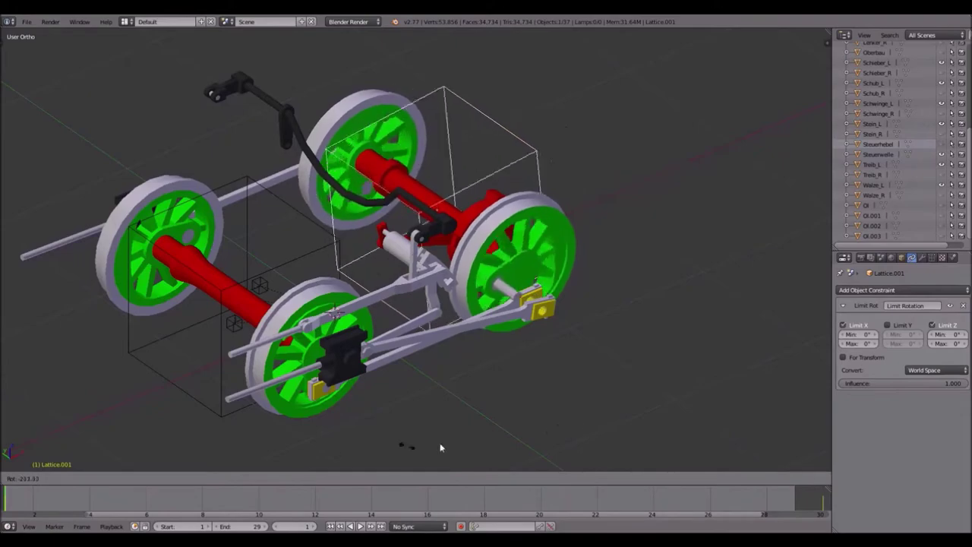
pyautogui.rightClick(407, 432)
# - Examine from the front and up close how the Rad_2 crank pin lines up with the rod's yellow bearing
pyautogui.moveTo(597, 286); pyautogui.dragTo(504, 255, button='middle')
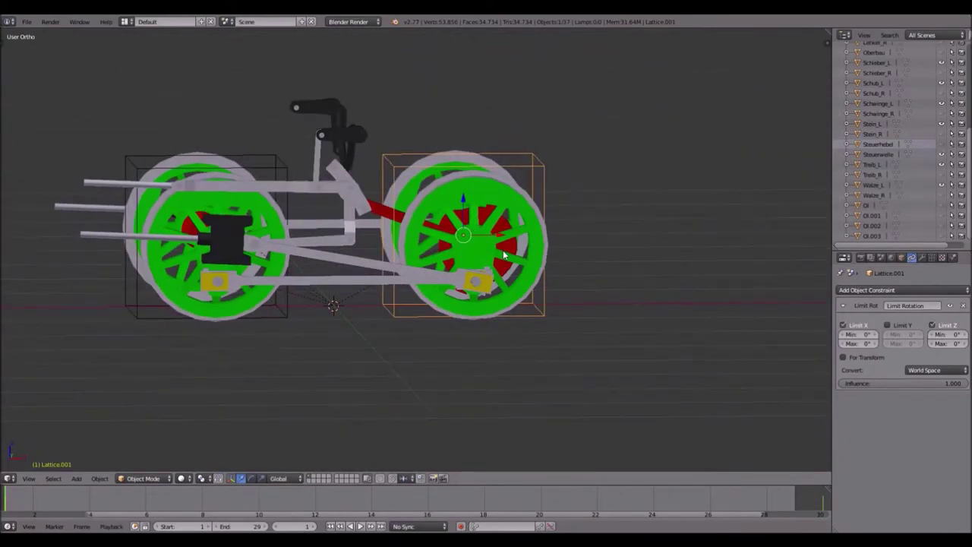
pyautogui.press('KP_1')
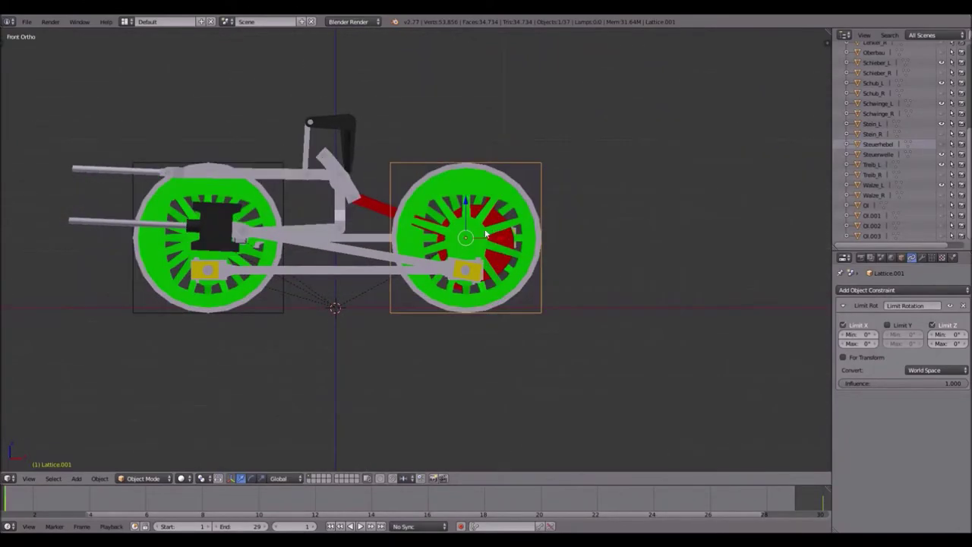
pyautogui.press('z')
pyautogui.scroll(2, 406, 269)
pyautogui.moveTo(403, 256)
pyautogui.mouseDown(button='middle')
pyautogui.moveTo(402, 278)
pyautogui.moveTo(403, 256)
pyautogui.mouseUp(button='middle')
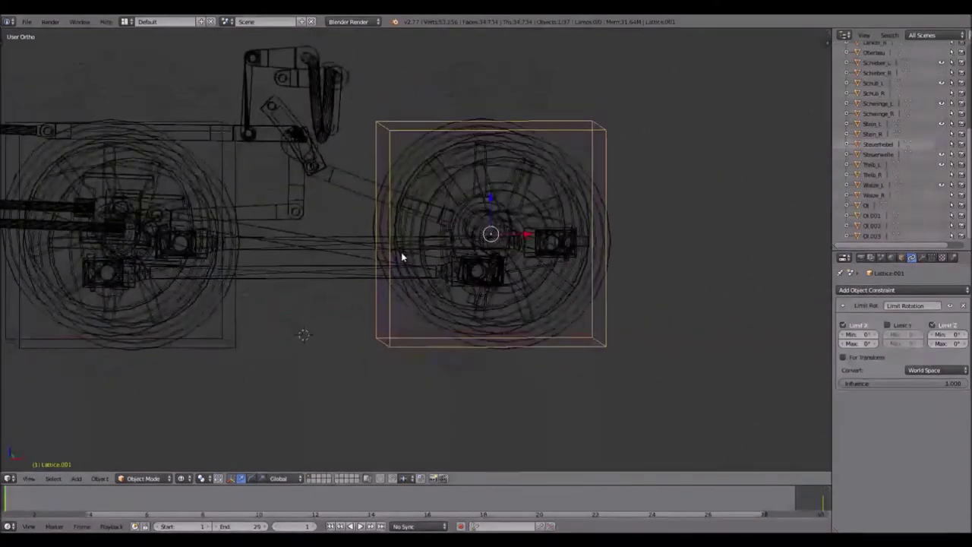
pyautogui.press('KP_1')
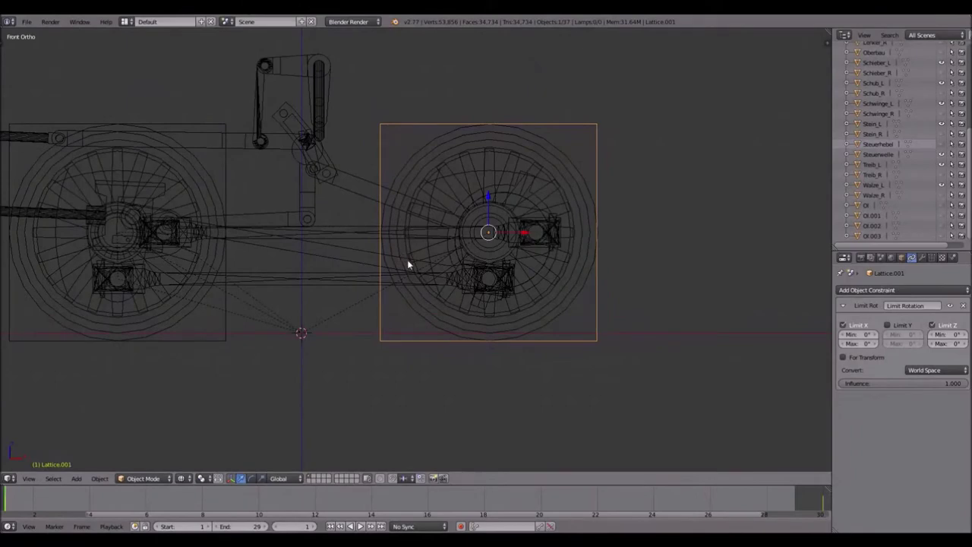
pyautogui.press('z')
pyautogui.scroll(6, 408, 263)
pyautogui.moveTo(622, 287)
pyautogui.keyDown('shift'); pyautogui.mouseDown(button='middle')
pyautogui.moveTo(406, 149)
pyautogui.moveTo(415, 165)
pyautogui.mouseUp(button='middle'); pyautogui.keyUp('shift')
pyautogui.moveTo(461, 292); pyautogui.dragTo(436, 150, button='middle')
pyautogui.scroll(1, 435, 150)
pyautogui.scroll(4, 435, 151)
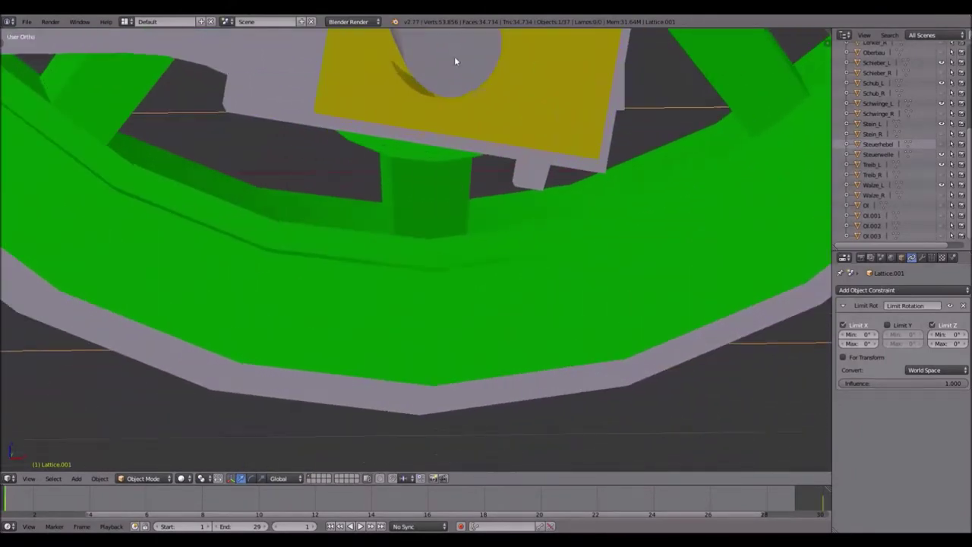
pyautogui.keyDown('shift'); pyautogui.moveTo(454, 55); pyautogui.dragTo(441, 153, button='middle'); pyautogui.keyUp('shift')
pyautogui.scroll(2, 440, 152)
pyautogui.keyDown('shift'); pyautogui.moveTo(453, 77); pyautogui.dragTo(448, 168, button='middle'); pyautogui.keyUp('shift')
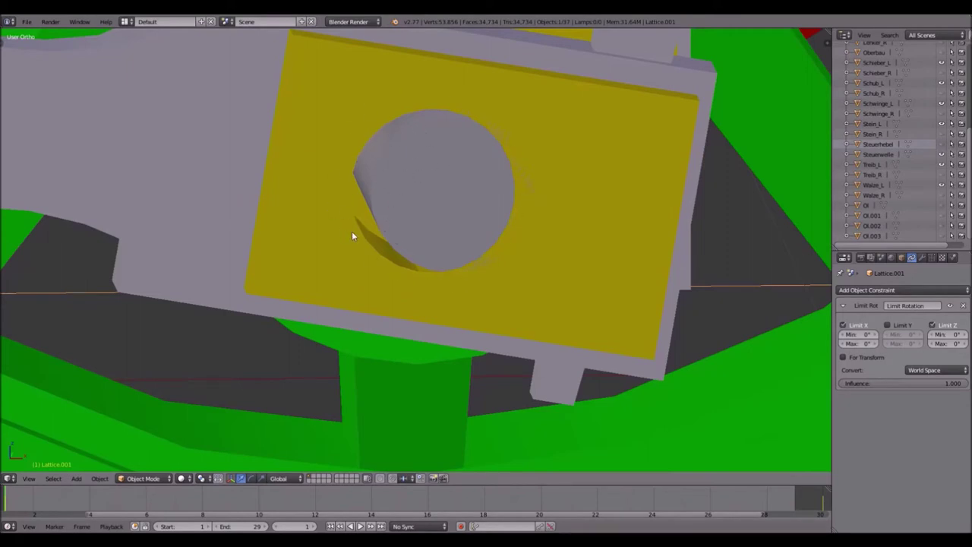
pyautogui.scroll(-10, 464, 220)
pyautogui.scroll(3, 608, 277)
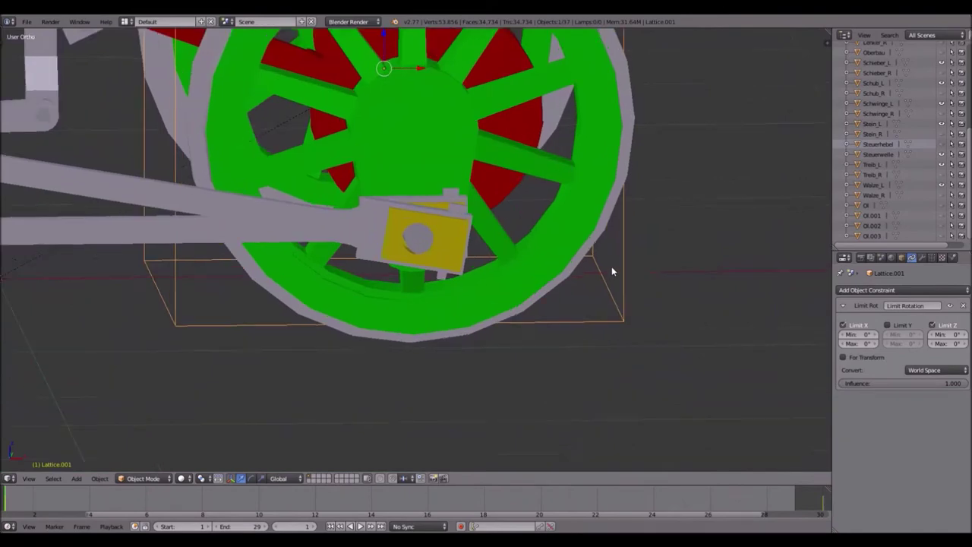
# - Rotate the Rad_2 wheel lattice 2.5° about the global Y axis to align the crank pin with its bearing
pyautogui.write('ry2.5')
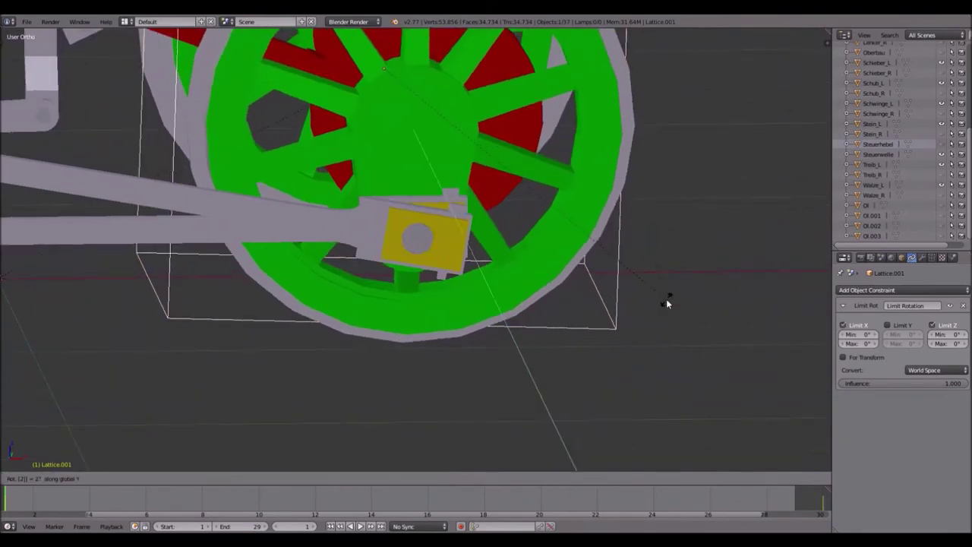
pyautogui.press('Return')
pyautogui.scroll(3, 465, 241)
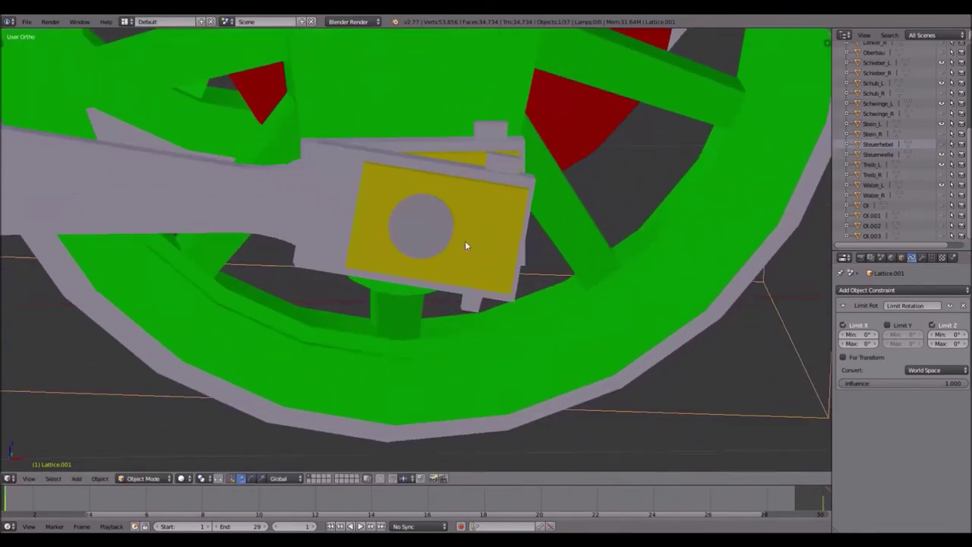
pyautogui.scroll(-2, 466, 246)
pyautogui.scroll(-6, 465, 242)
# - Examine the crank pin, crosshead and rod ends at the Rad_1 wheel
pyautogui.keyDown('shift'); pyautogui.moveTo(253, 231); pyautogui.dragTo(352, 217, button='middle'); pyautogui.keyUp('shift')
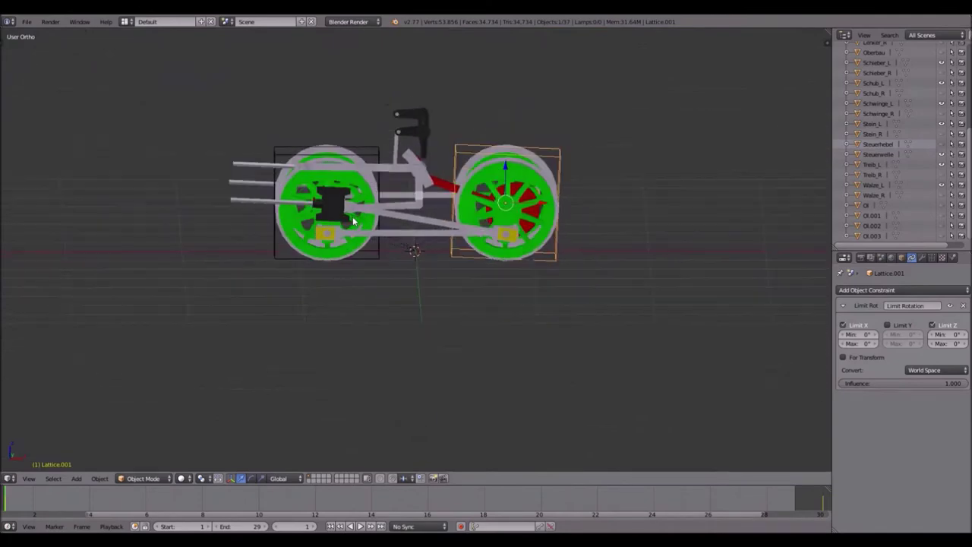
pyautogui.scroll(6, 315, 207)
pyautogui.keyDown('shift'); pyautogui.moveTo(234, 136); pyautogui.dragTo(364, 211, button='middle'); pyautogui.keyUp('shift')
pyautogui.scroll(1, 321, 197)
pyautogui.moveTo(287, 154)
pyautogui.mouseDown(button='middle')
pyautogui.moveTo(294, 139)
pyautogui.moveTo(296, 149)
pyautogui.mouseUp(button='middle')
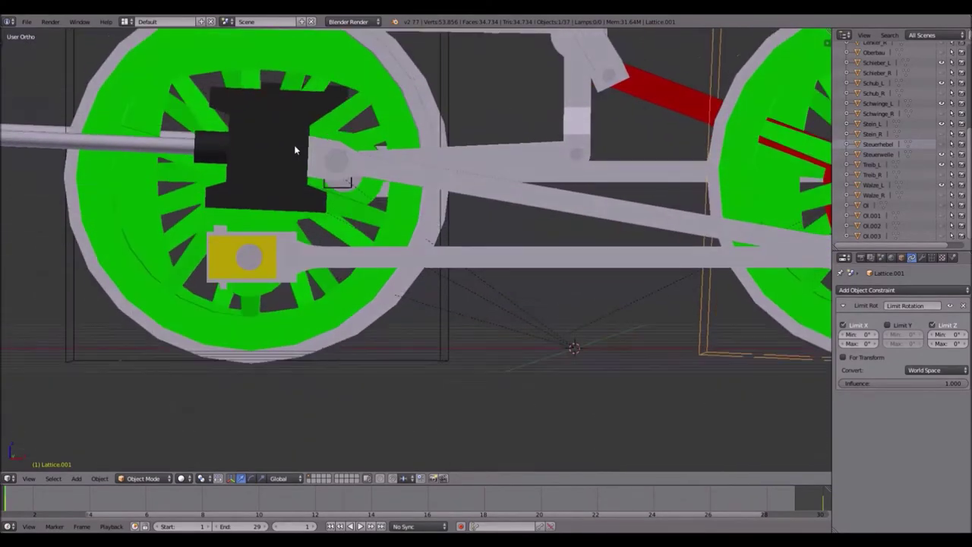
pyautogui.scroll(-3, 274, 175)
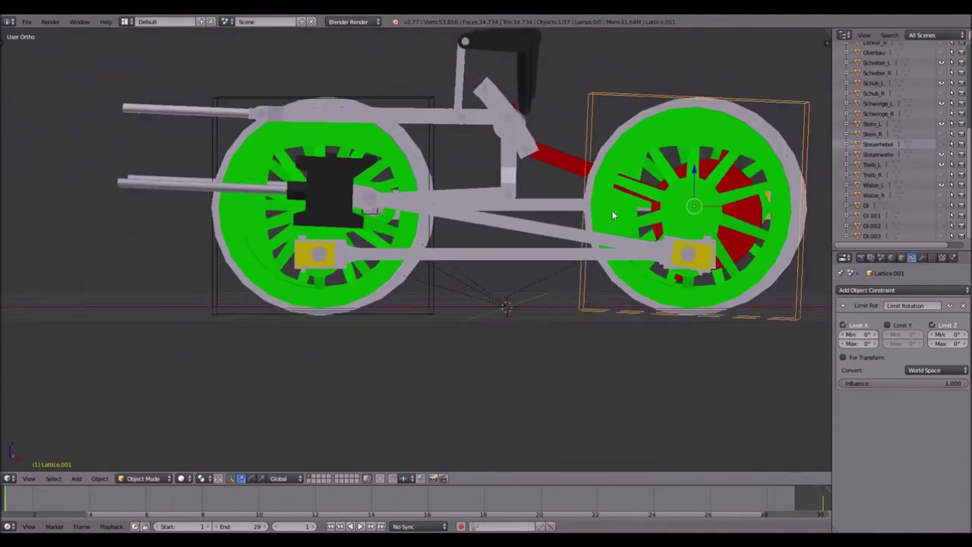
pyautogui.press('KP_1')
pyautogui.scroll(-2, 395, 230)
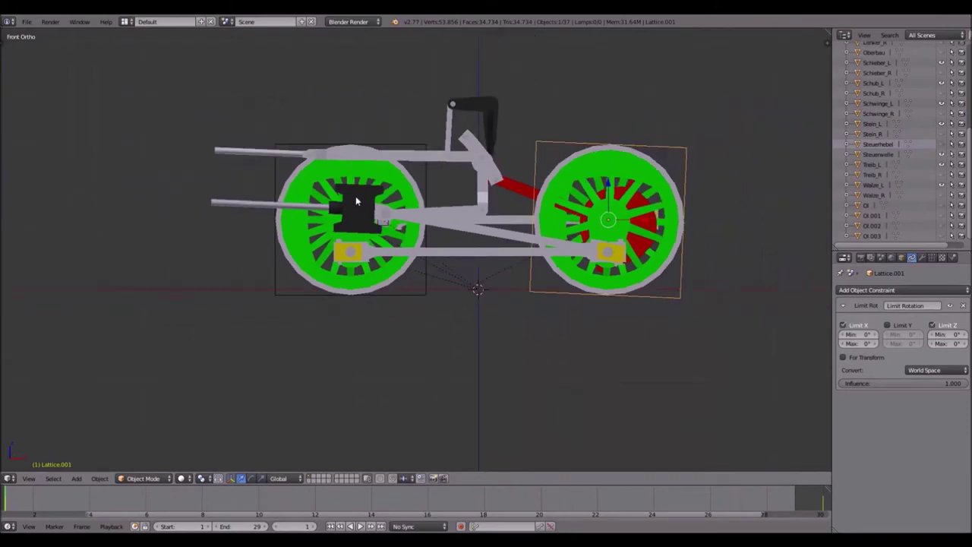
# - Add a new lattice, move it along Y to about -1.53 beside the wheels, and open its object properties
pyautogui.scroll(3, 355, 201)
pyautogui.hotkey('shift', 'a')
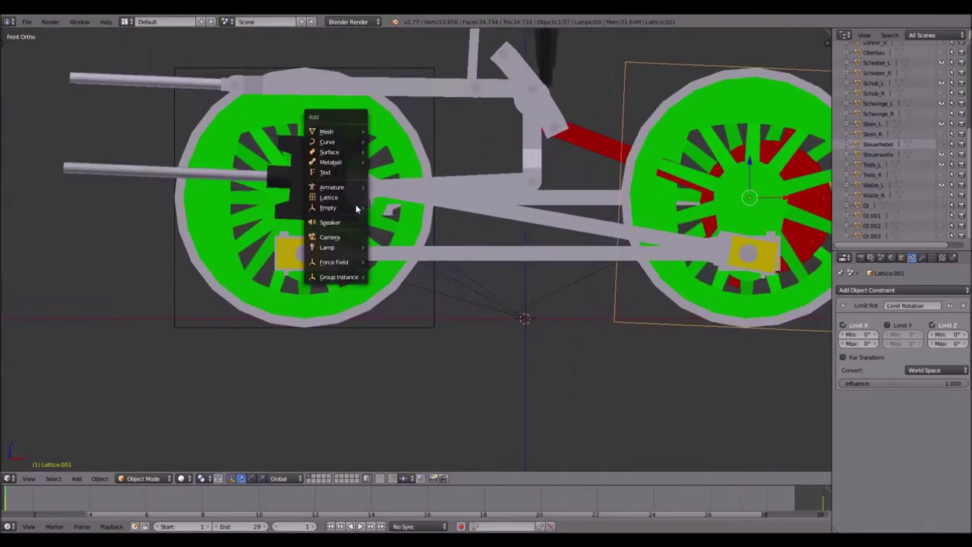
pyautogui.click(344, 199)
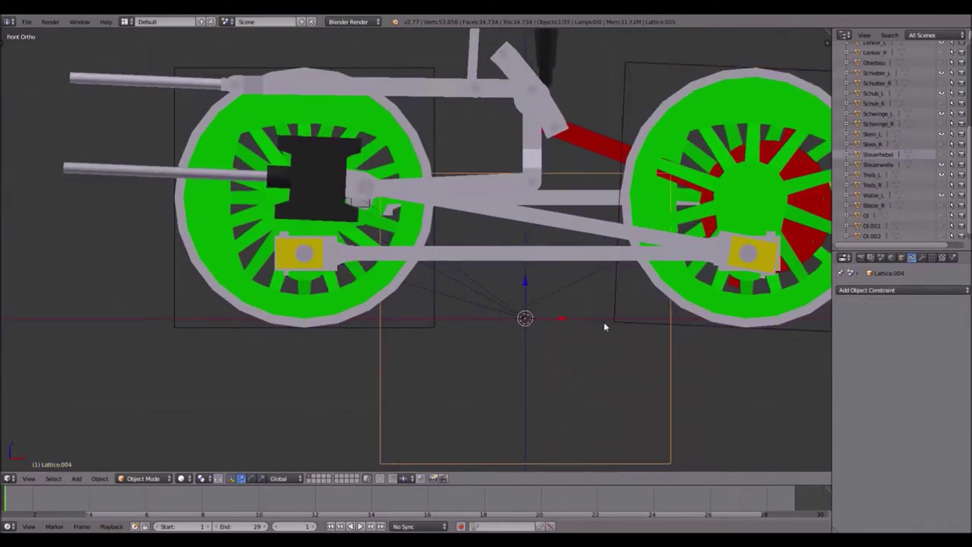
pyautogui.scroll(-5, 644, 309)
pyautogui.scroll(4, 577, 308)
pyautogui.moveTo(532, 304); pyautogui.dragTo(383, 367, button='middle')
pyautogui.moveTo(459, 296); pyautogui.dragTo(322, 340, button='middle')
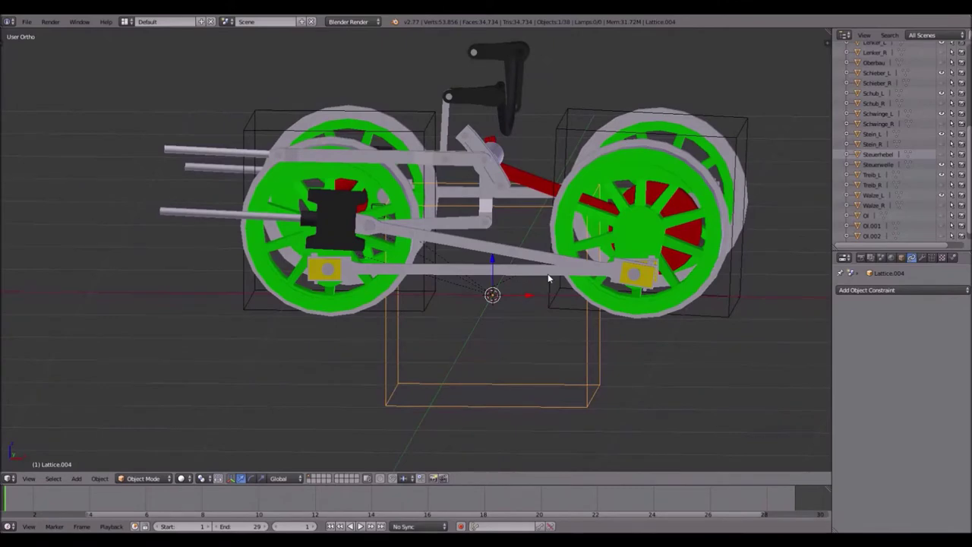
pyautogui.press('KP_7')
pyautogui.scroll(-4, 508, 226)
pyautogui.moveTo(451, 202); pyautogui.dragTo(451, 351)
pyautogui.click(901, 257)
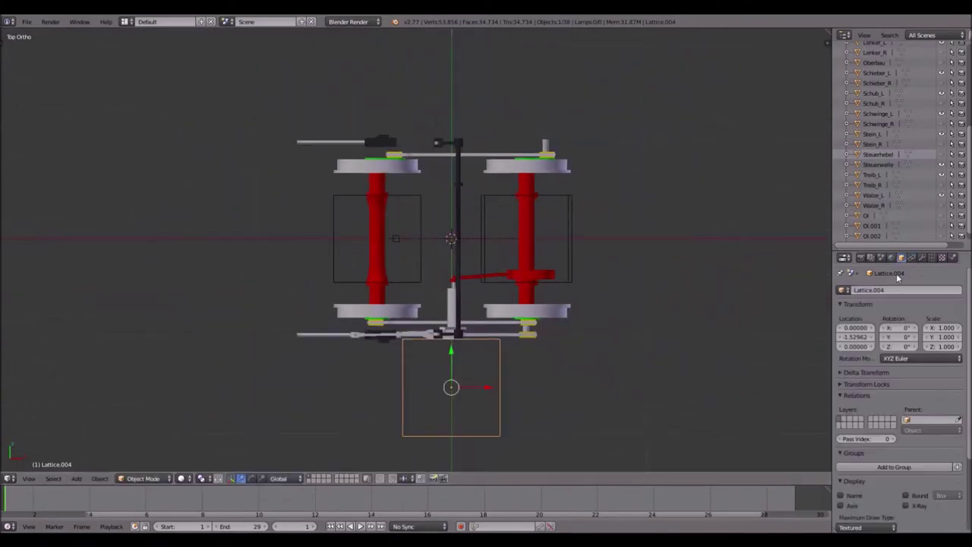
# - Set the new lattice's Y location to -2
pyautogui.click(854, 335)
pyautogui.write('-2')
pyautogui.press('Return')
pyautogui.scroll(-3, 475, 347)
pyautogui.moveTo(455, 338); pyautogui.dragTo(455, 231, button='middle')
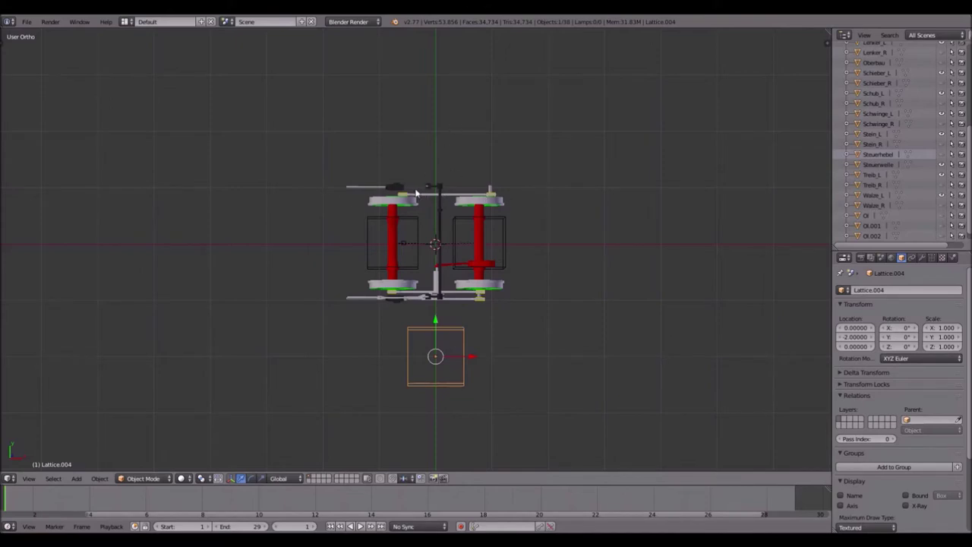
# - Scale the new lattice down to about 0.35 in front view and switch the viewport to wireframe shading
pyautogui.press('KP_1')
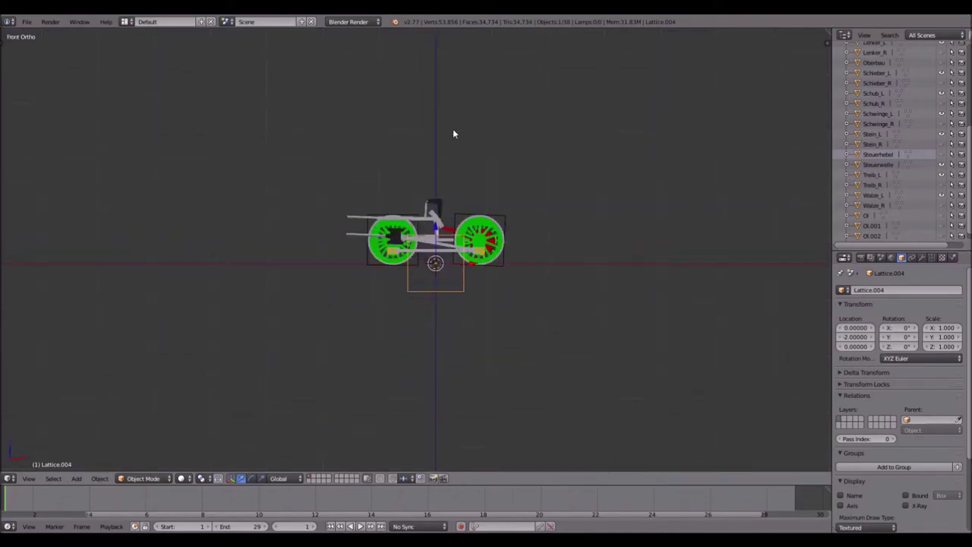
pyautogui.scroll(6, 513, 293)
pyautogui.press('s')
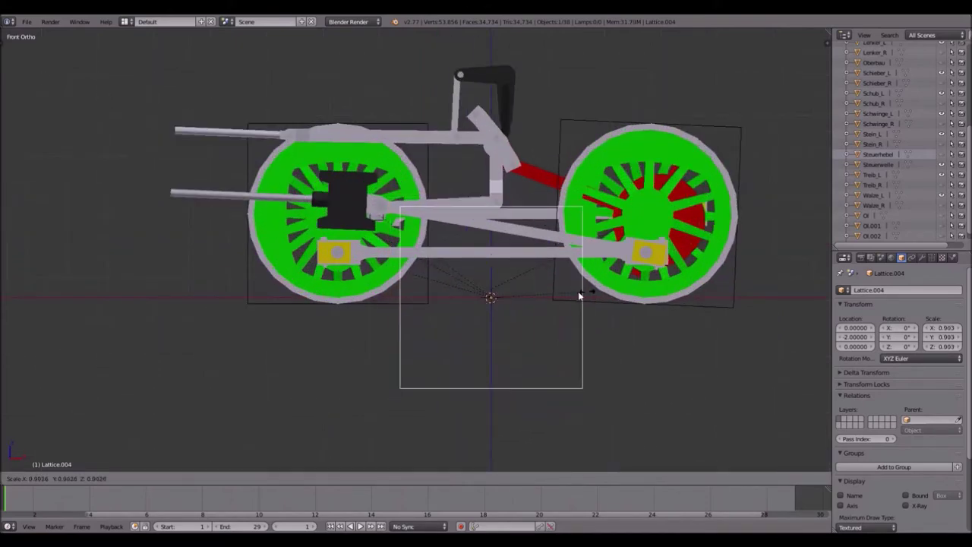
pyautogui.click(529, 298)
pyautogui.press('z')
pyautogui.scroll(3, 522, 294)
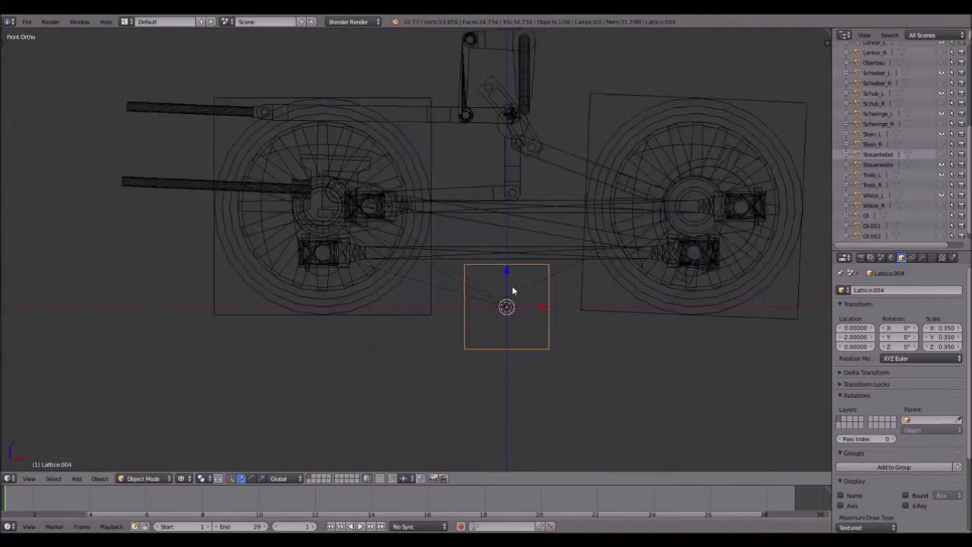
# - Move the lattice over the crosshead at the Rad_1 wheel, to about X -0.70 and Z 0.41
pyautogui.moveTo(548, 302); pyautogui.dragTo(476, 187)
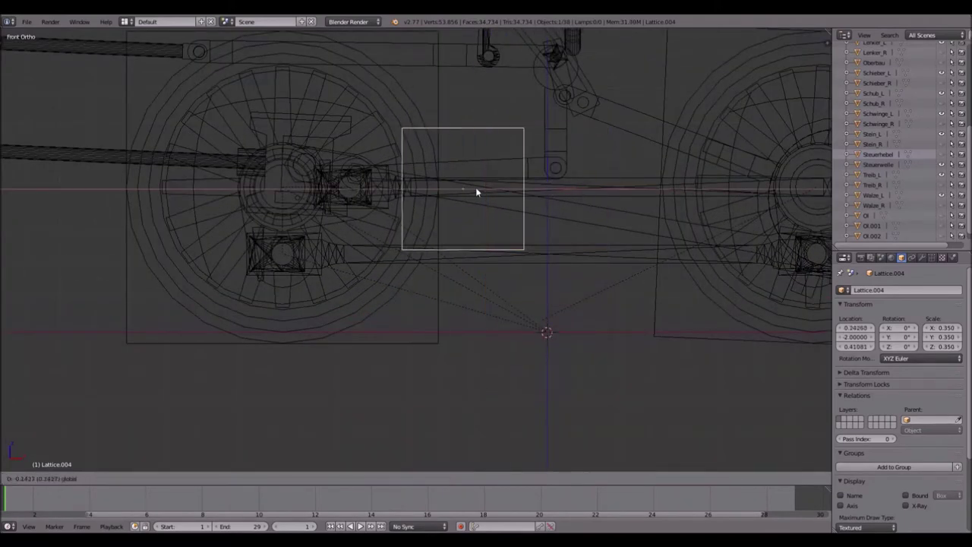
pyautogui.click(340, 182)
pyautogui.scroll(3, 299, 158)
pyautogui.keyDown('shift'); pyautogui.moveTo(298, 158); pyautogui.dragTo(406, 238, button='middle'); pyautogui.keyUp('shift')
pyautogui.scroll(2, 340, 236)
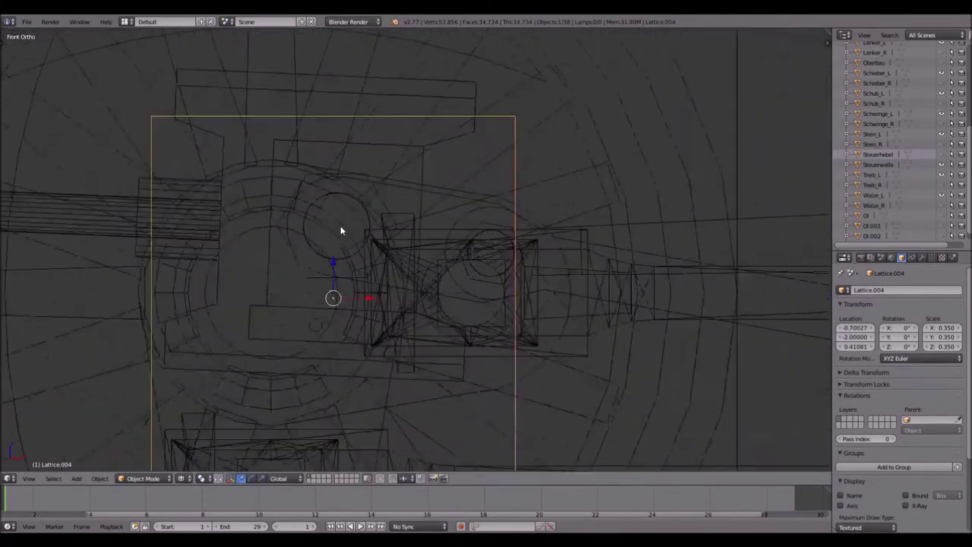
# - Center the lattice on the crosshead pin at about X -0.696, Z 0.480 and scale it to about 0.331
pyautogui.press('g')
pyautogui.press('z')
pyautogui.click(341, 194)
pyautogui.press('g')
pyautogui.press('x')
pyautogui.click(371, 224)
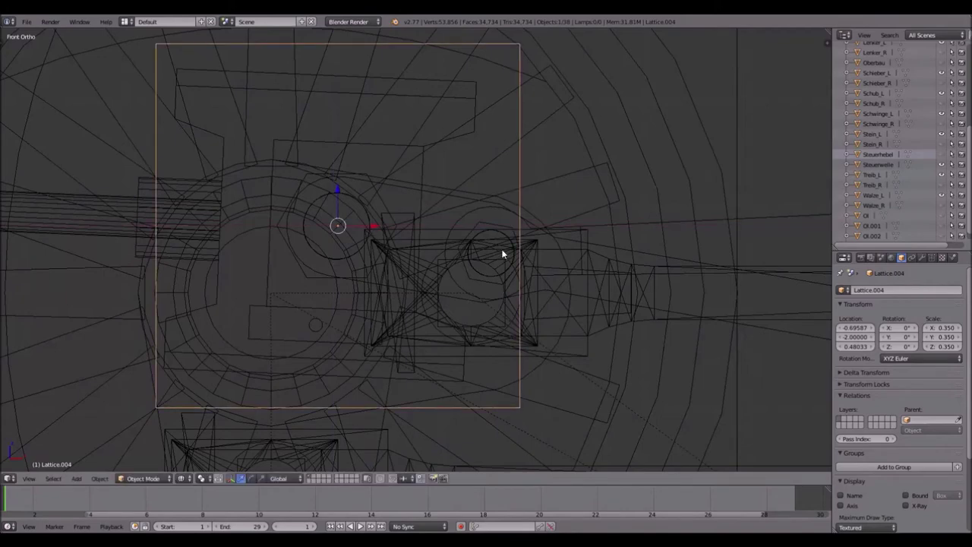
pyautogui.press('s')
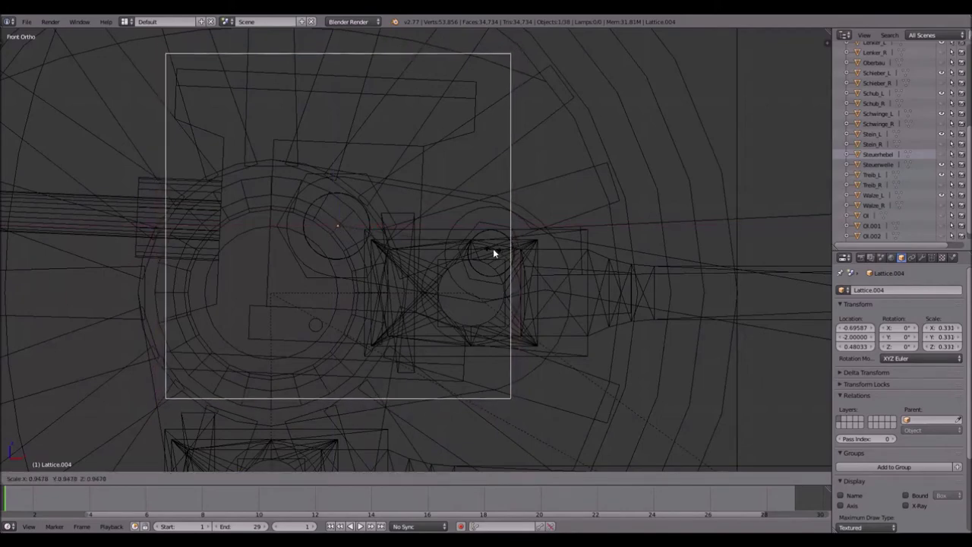
pyautogui.click(493, 249)
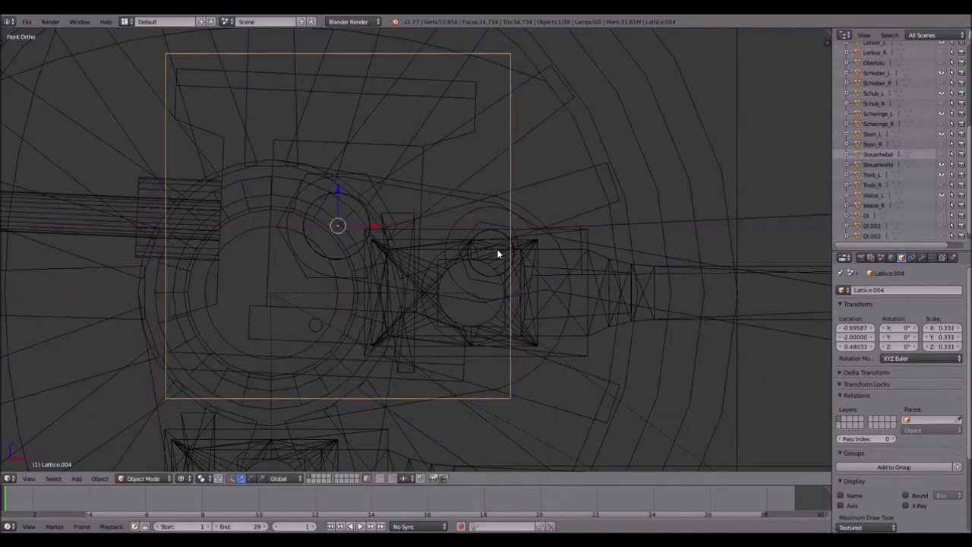
# - Duplicate the crosshead lattice in place and scale the copy down to about 0.267
pyautogui.hotkey('shift', 'd')
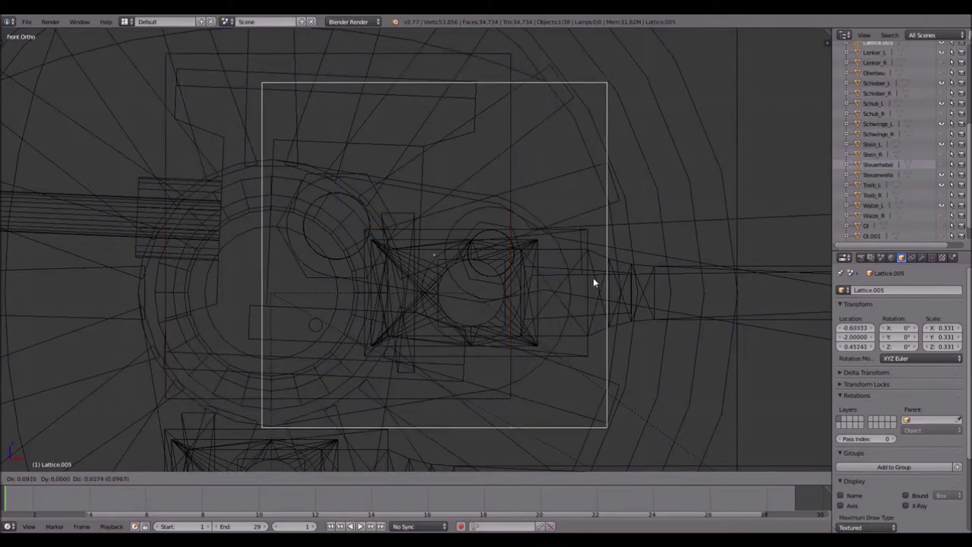
pyautogui.rightClick(636, 288)
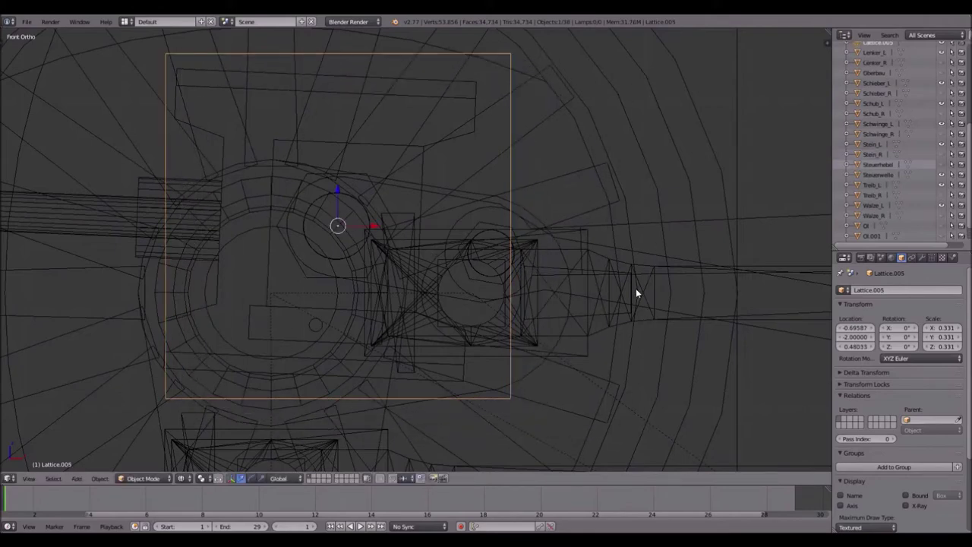
pyautogui.press('s')
pyautogui.click(630, 202)
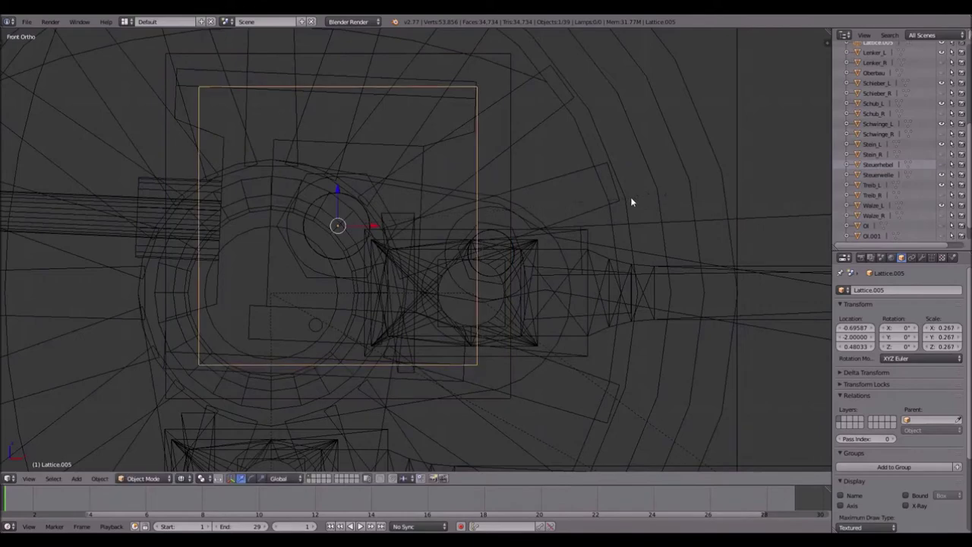
# - Duplicate the smaller crosshead lattice and place the copy on the Rad_2 crank pin at about X 0.771, Z 0.224
pyautogui.scroll(-6, 336, 231)
pyautogui.keyDown('shift'); pyautogui.moveTo(605, 249); pyautogui.dragTo(274, 209, button='middle'); pyautogui.keyUp('shift')
pyautogui.hotkey('shift', 'd')
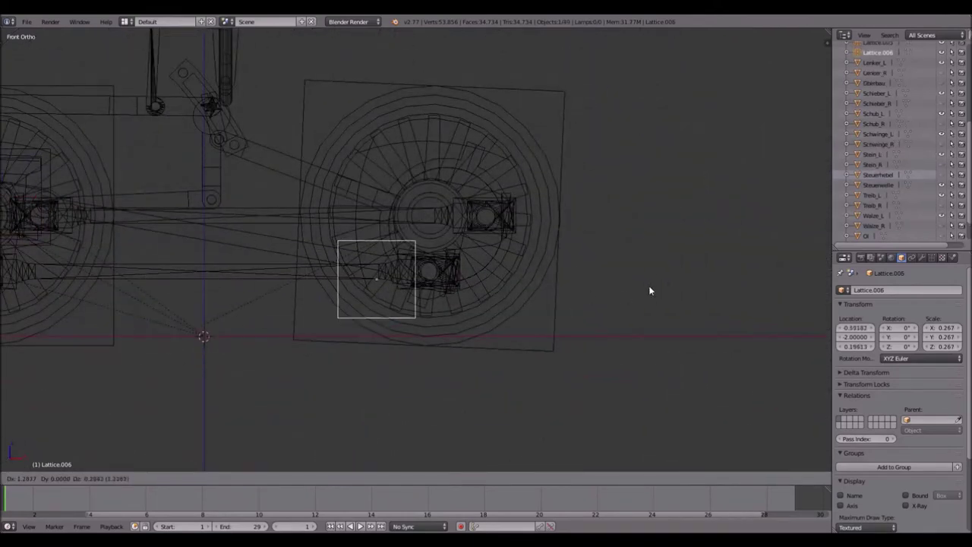
pyautogui.click(699, 278)
pyautogui.scroll(6, 555, 288)
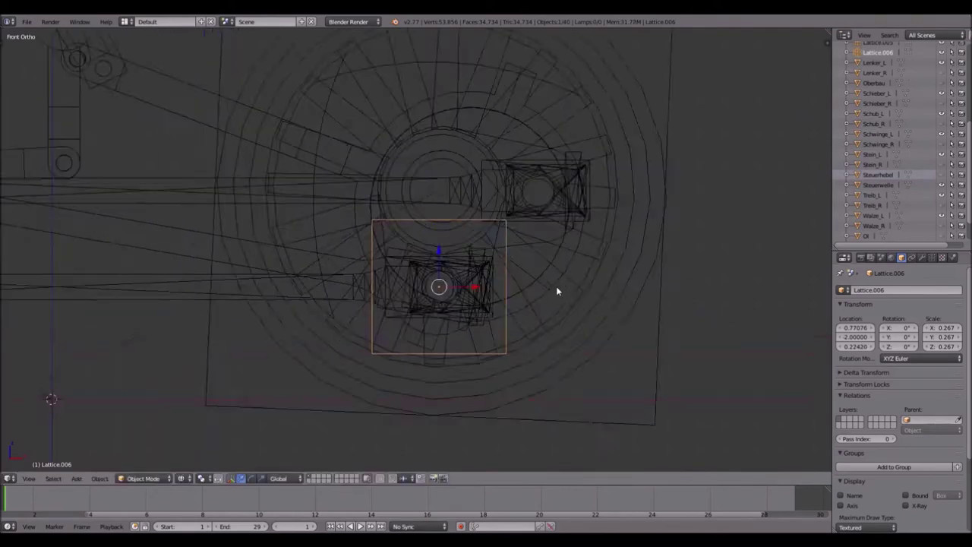
pyautogui.scroll(3, 459, 265)
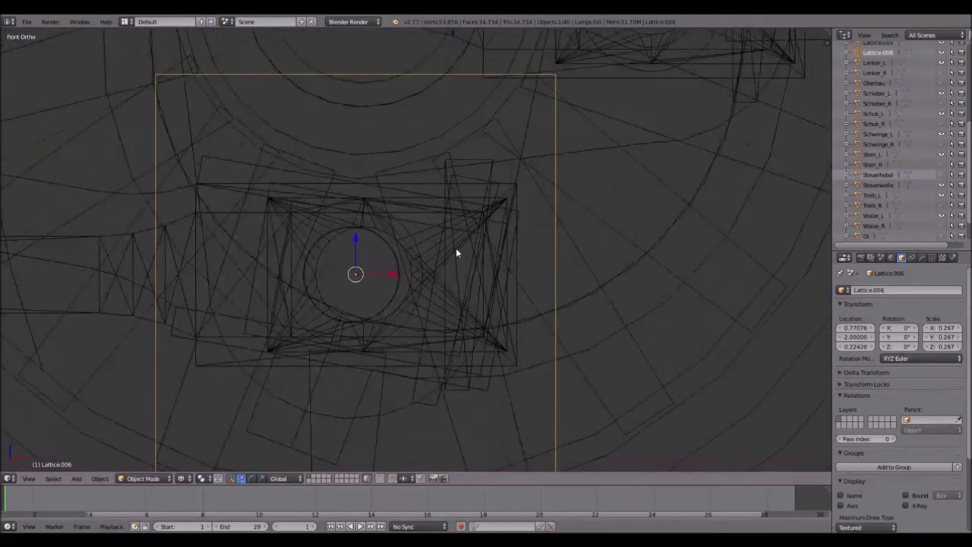
# - Scale the crank pin lattice down to roughly the size of the rod's bearing hole
pyautogui.keyDown('shift'); pyautogui.moveTo(456, 249); pyautogui.dragTo(488, 220, button='middle'); pyautogui.keyUp('shift')
pyautogui.press('s')
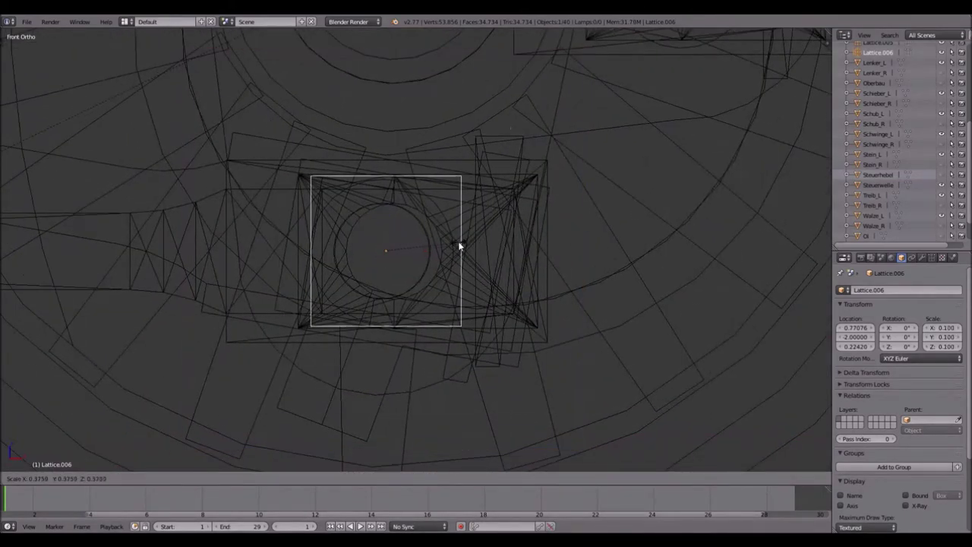
pyautogui.click(449, 245)
pyautogui.scroll(3, 410, 250)
pyautogui.scroll(-8, 409, 249)
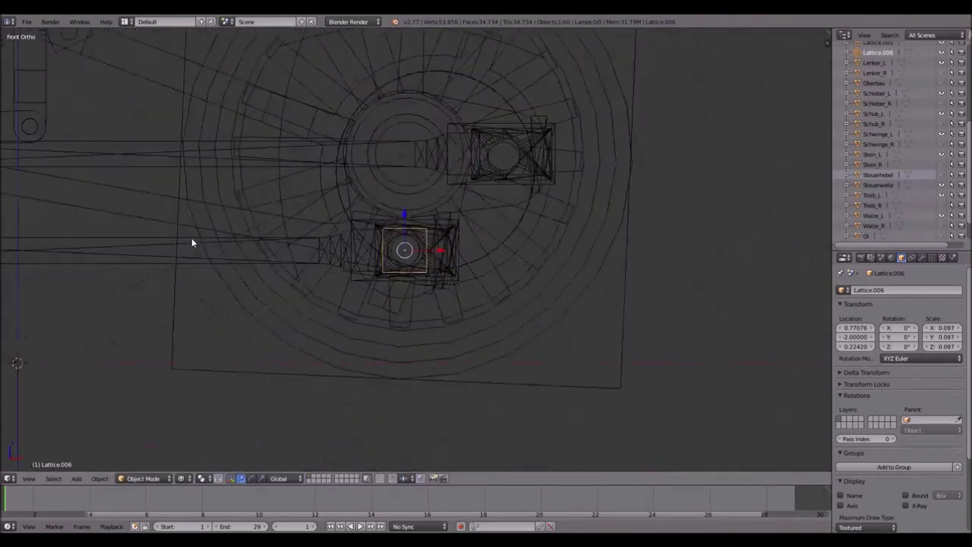
# - Hide the Treib_L and Stange_L rods to expose the Rad_2 crank pin
pyautogui.rightClick(80, 209)
pyautogui.press('h')
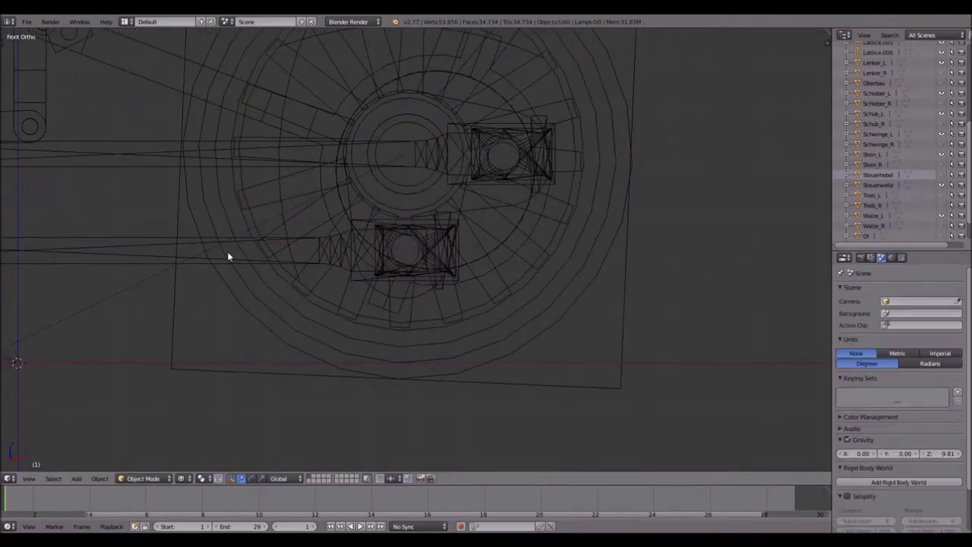
pyautogui.scroll(5, 232, 252)
pyautogui.scroll(-5, 152, 256)
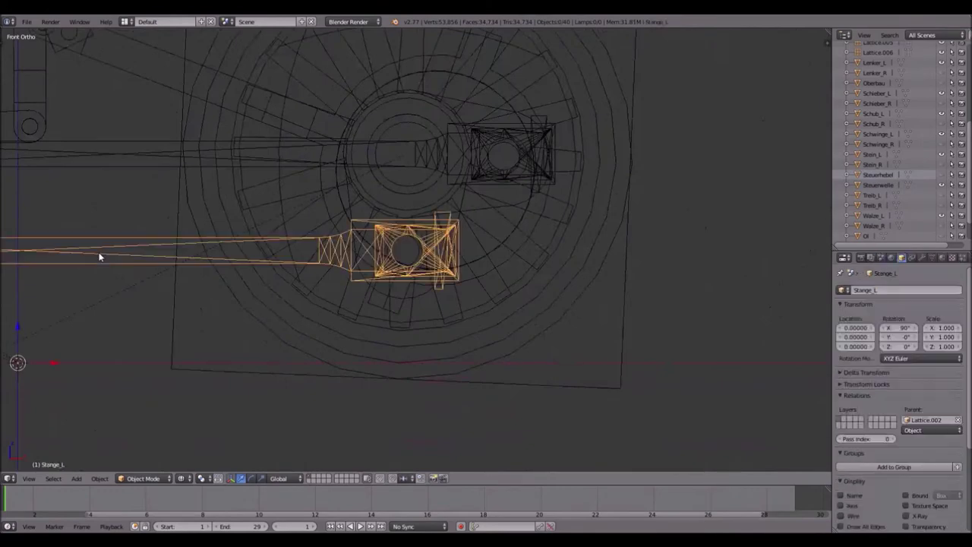
pyautogui.scroll(6, 383, 254)
# - Center the crank pin lattice on the Rad_2 pin at about X 0.768 and scale it to about 0.096
pyautogui.rightClick(445, 205)
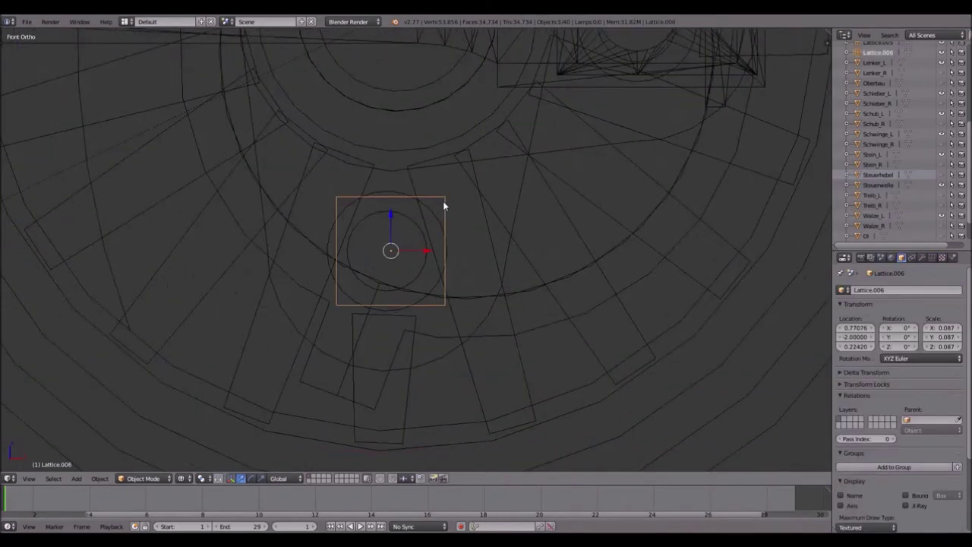
pyautogui.moveTo(422, 253); pyautogui.dragTo(429, 251)
pyautogui.press('s')
pyautogui.click(444, 254)
pyautogui.scroll(2, 429, 251)
pyautogui.press('s')
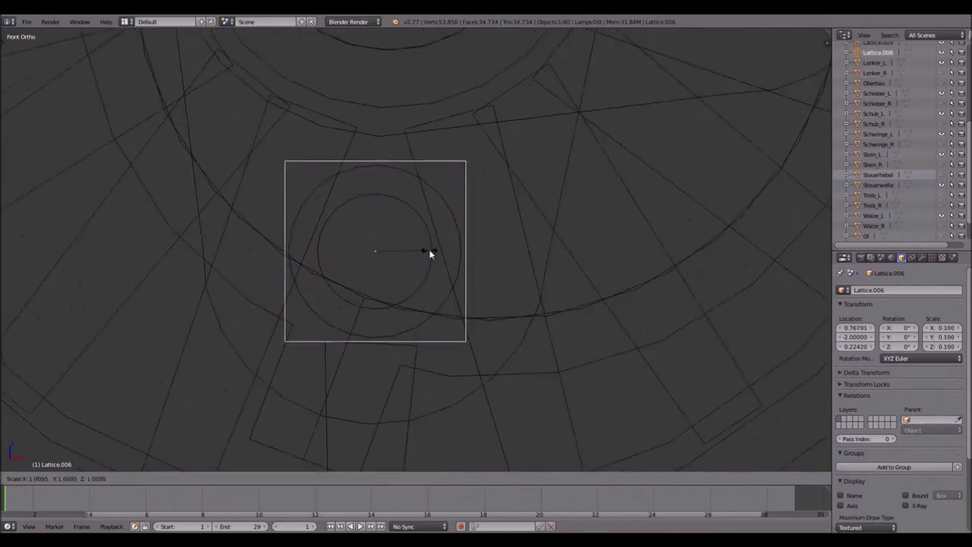
pyautogui.click(427, 249)
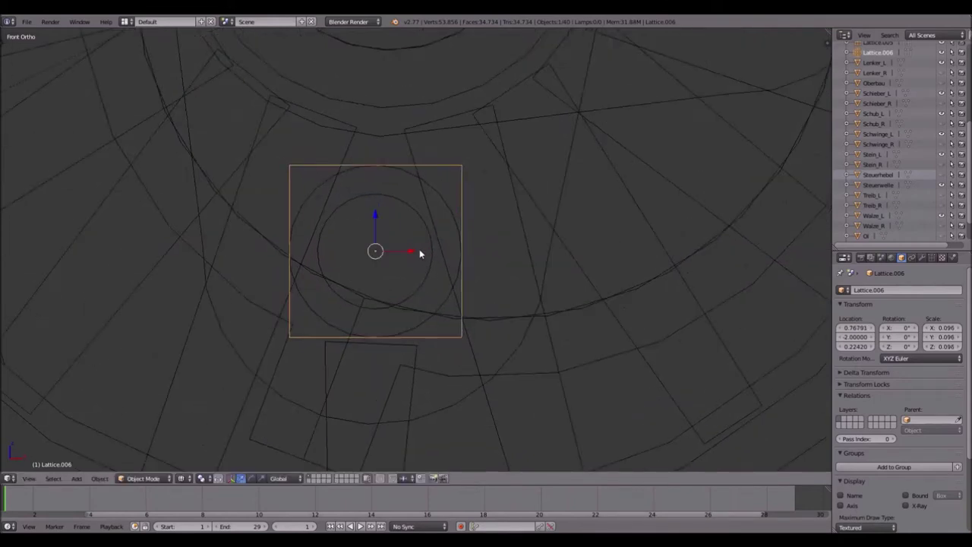
# - Unhide the Treib_L rod and check it in shaded view before returning to the front wireframe view
pyautogui.click(942, 196)
pyautogui.scroll(-4, 425, 206)
pyautogui.press('z')
pyautogui.moveTo(409, 200)
pyautogui.mouseDown(button='middle')
pyautogui.moveTo(355, 229)
pyautogui.moveTo(367, 223)
pyautogui.mouseUp(button='middle')
pyautogui.press('z')
pyautogui.press('KP_1')
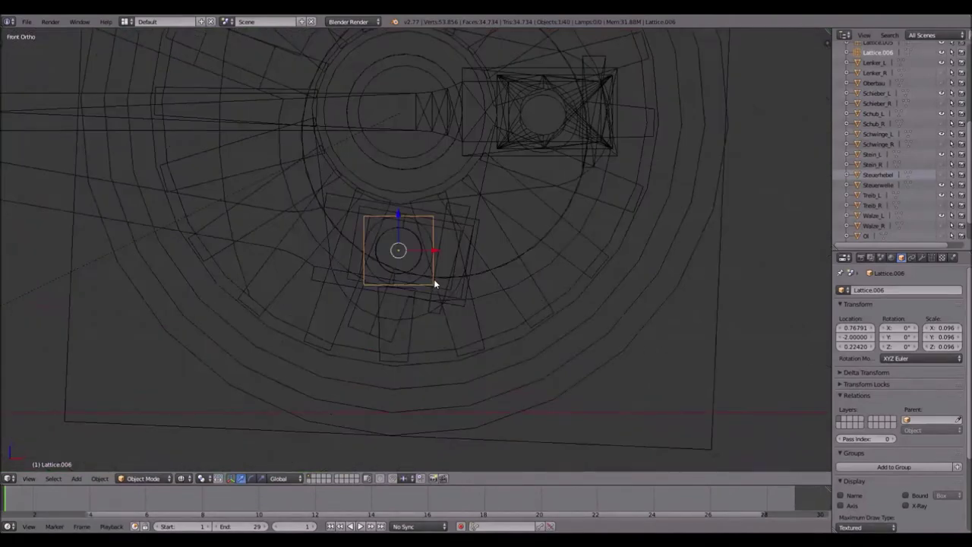
# - Parent the crank pin lattice to the Rad_2 wheel lattice, Lattice.001
pyautogui.rightClick(716, 344)
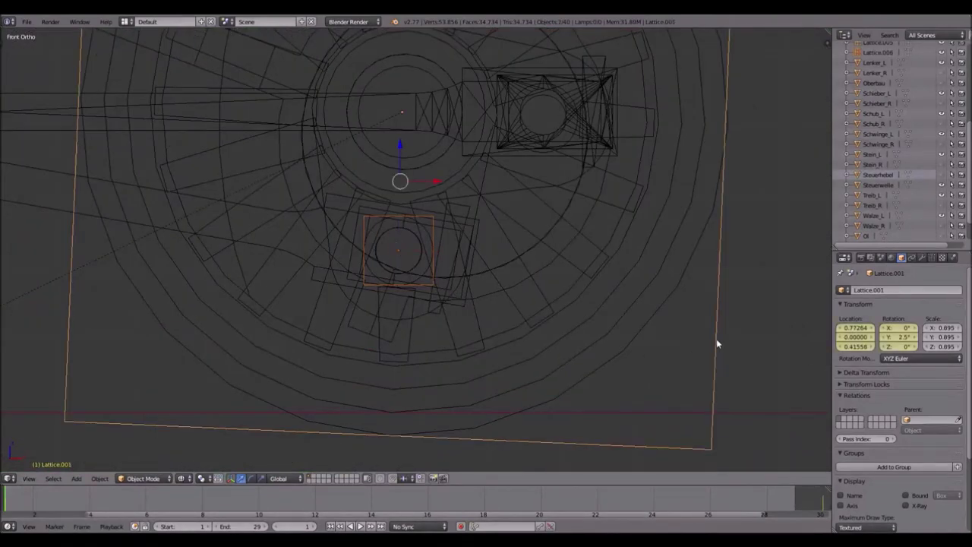
pyautogui.hotkey('ctrl', 'p')
pyautogui.click(717, 339)
# - Duplicate the smaller crosshead lattice, Lattice.005, and move the copy -100 along the global Z axis
pyautogui.scroll(-5, 325, 265)
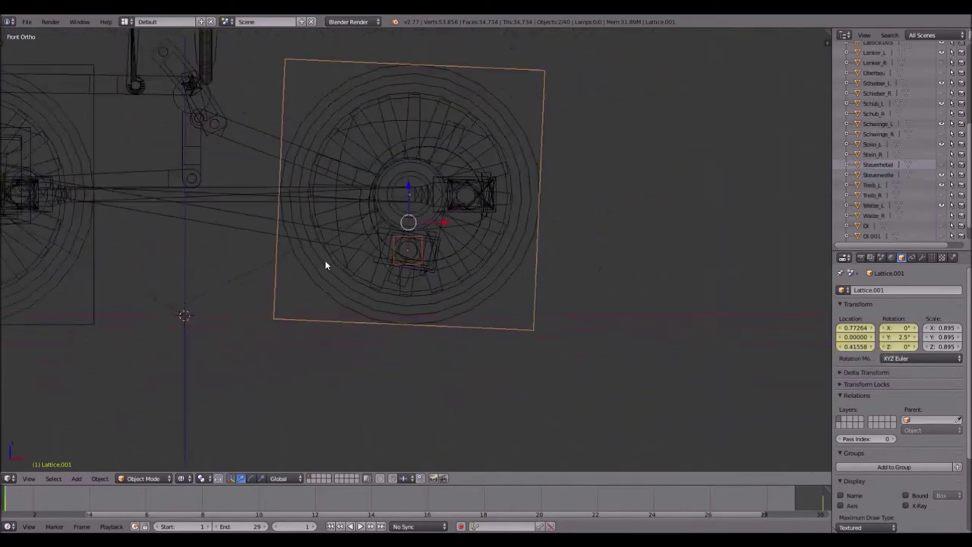
pyautogui.keyDown('shift'); pyautogui.moveTo(325, 266); pyautogui.dragTo(606, 311, button='middle'); pyautogui.keyUp('shift')
pyautogui.scroll(4, 309, 220)
pyautogui.keyDown('shift'); pyautogui.moveTo(269, 175); pyautogui.dragTo(348, 154, button='middle'); pyautogui.keyUp('shift')
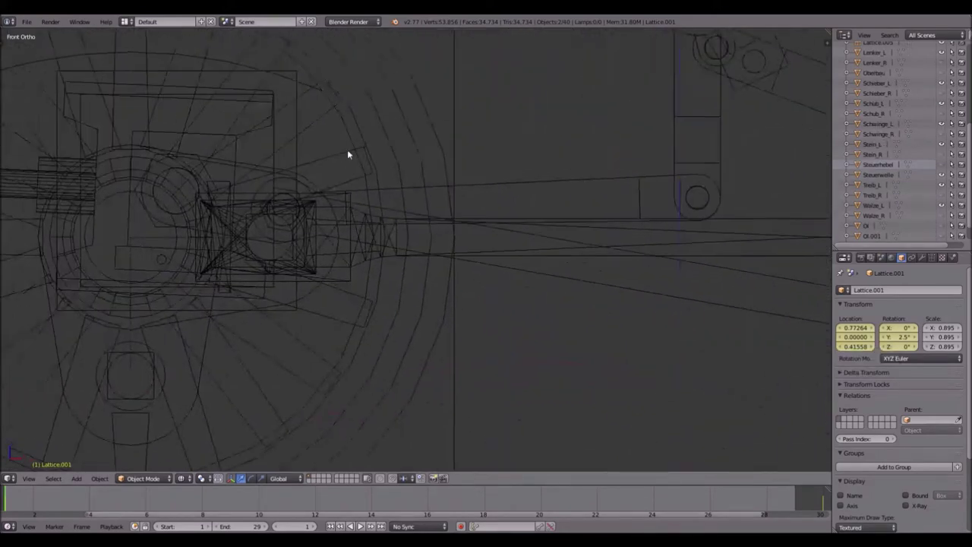
pyautogui.rightClick(273, 147)
pyautogui.rightClick(293, 141)
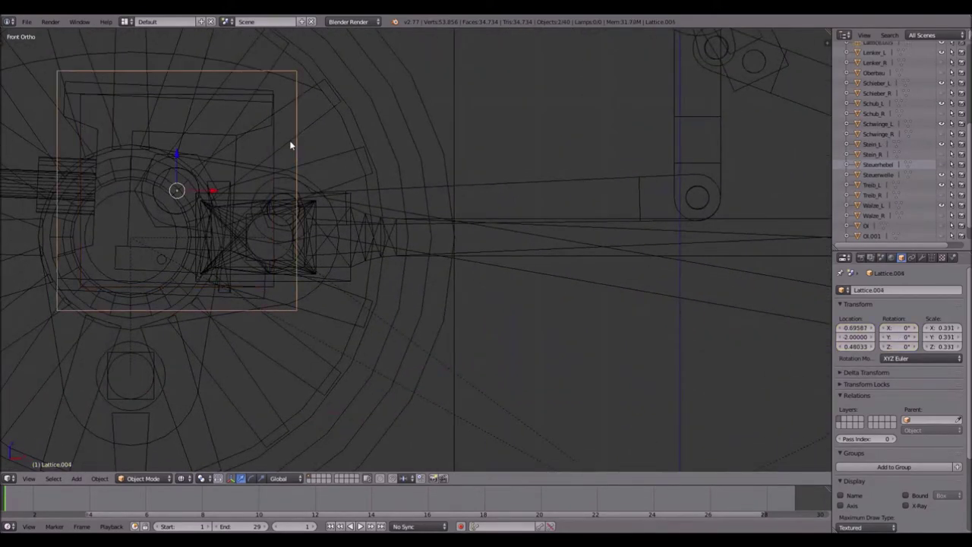
pyautogui.rightClick(276, 152)
pyautogui.keyDown('shift'); pyautogui.moveTo(279, 148); pyautogui.dragTo(377, 145, button='middle'); pyautogui.keyUp('shift')
pyautogui.hotkey('shift', 'd')
pyautogui.press('z')
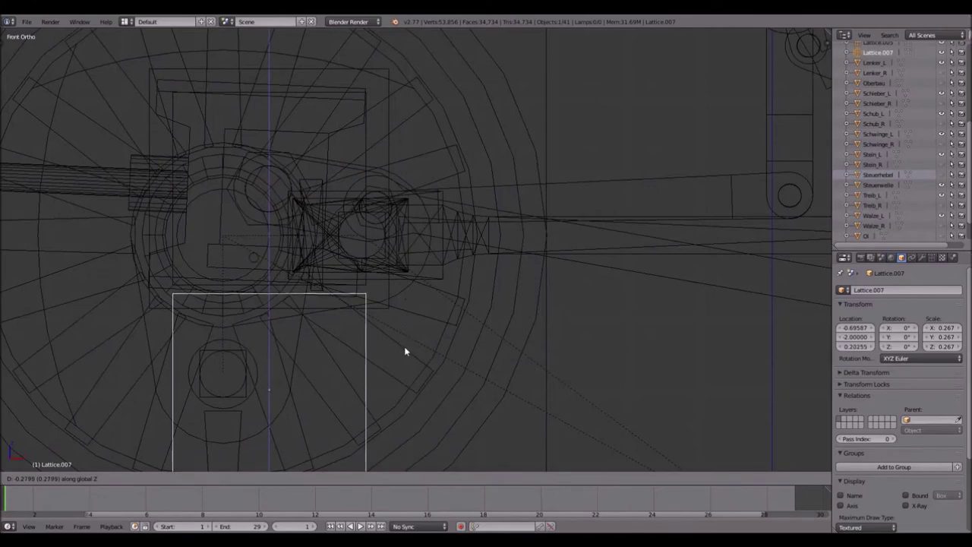
pyautogui.write('-100')
pyautogui.press('Return')
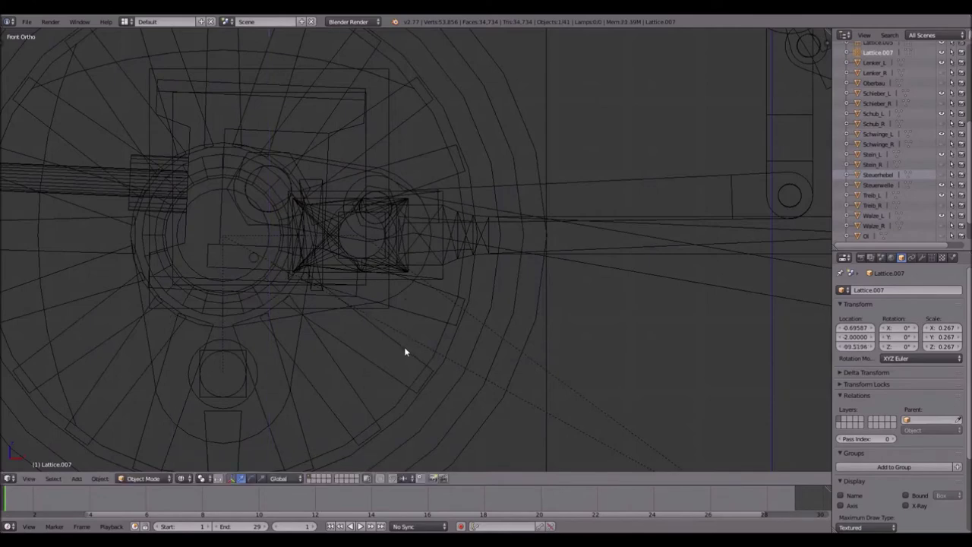
# - Parent the lowered lattice copy, Lattice.007, to the larger crosshead lattice, Lattice.004
pyautogui.scroll(-9, 404, 347)
pyautogui.scroll(-15, 365, 314)
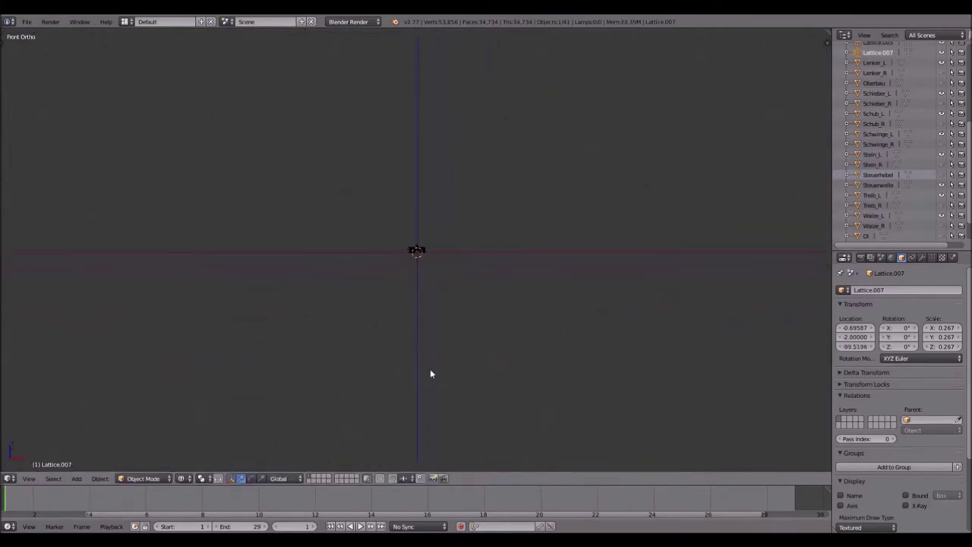
pyautogui.scroll(12, 430, 257)
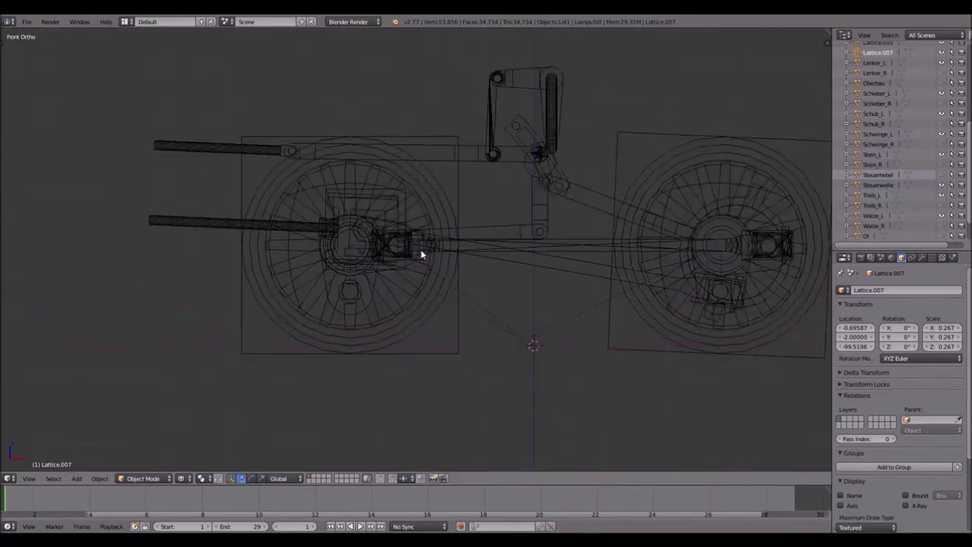
pyautogui.rightClick(393, 166)
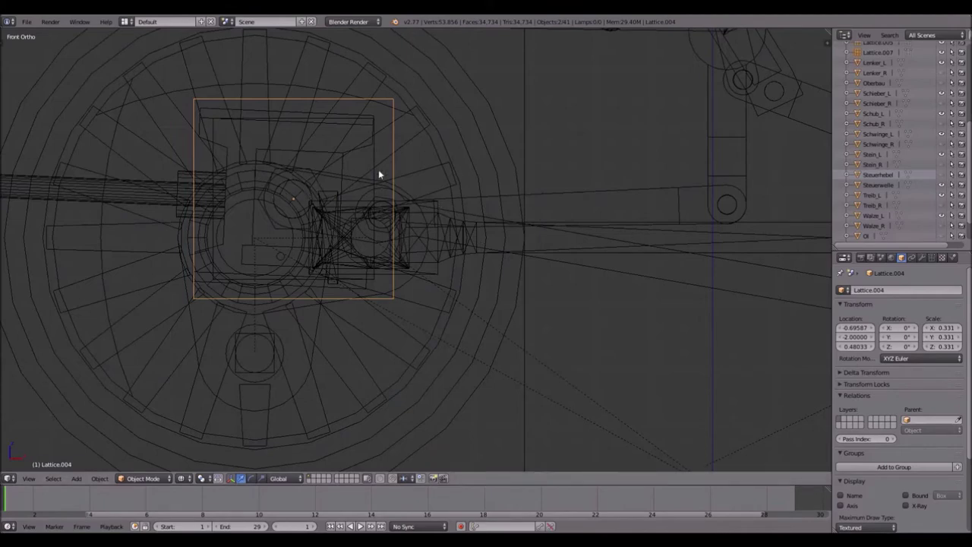
pyautogui.scroll(-5, 378, 170)
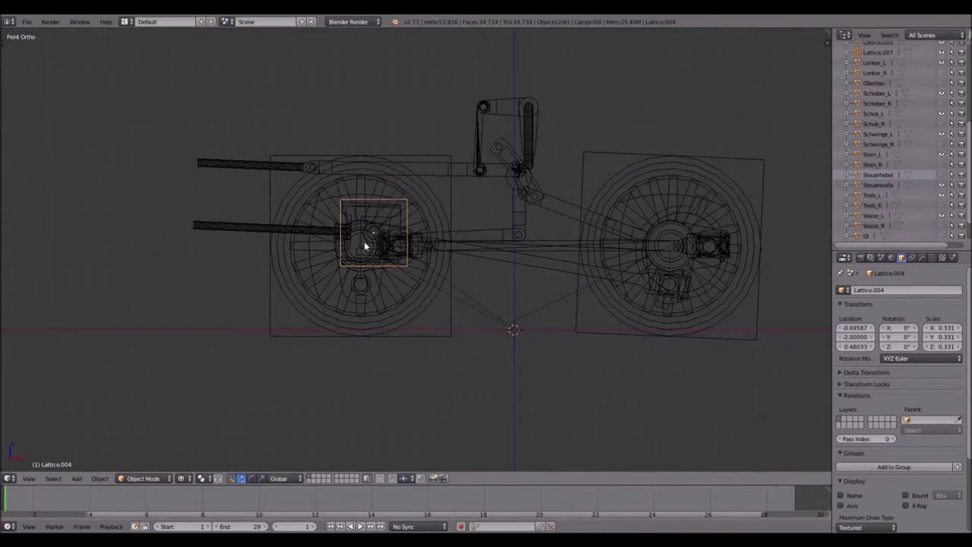
pyautogui.scroll(-3, 353, 226)
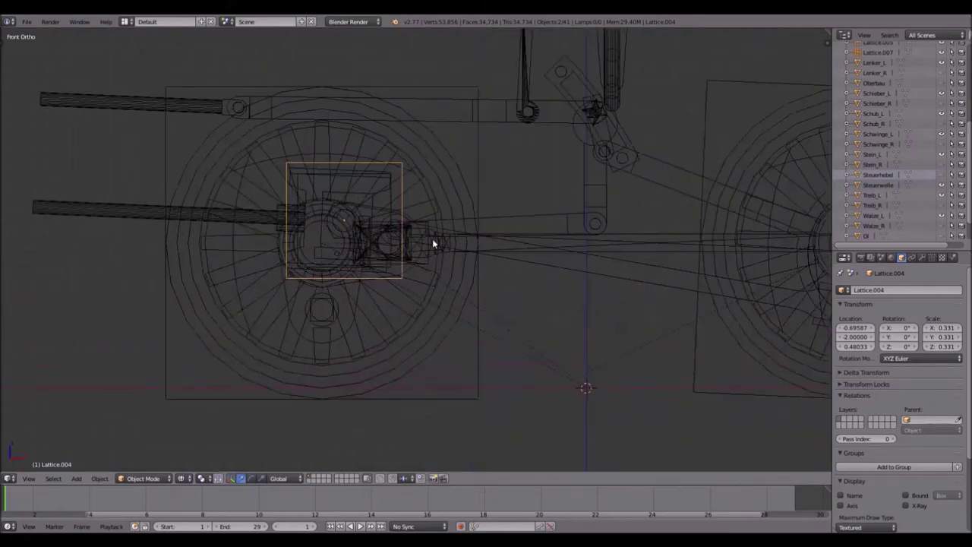
pyautogui.scroll(-2, 280, 214)
pyautogui.scroll(3, 278, 210)
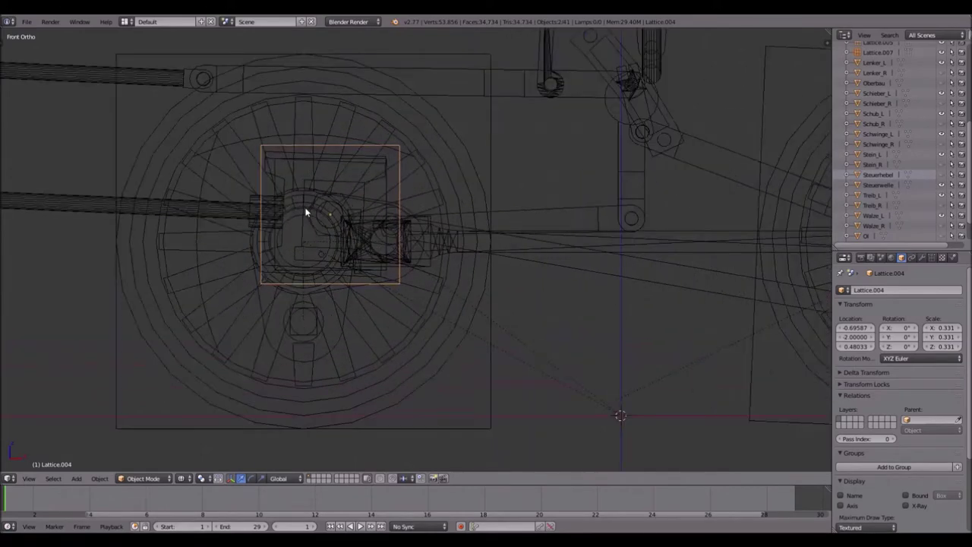
pyautogui.scroll(1, 312, 210)
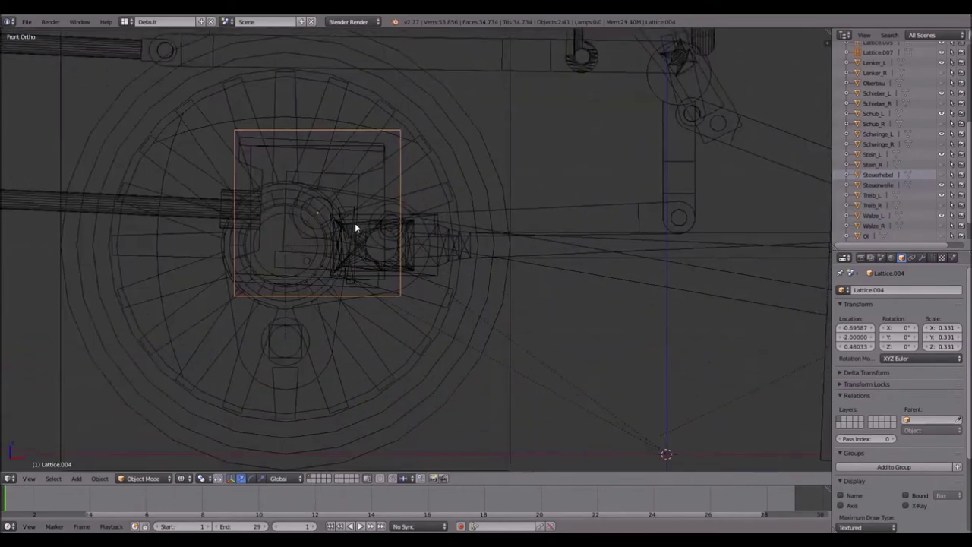
pyautogui.keyDown('shift'); pyautogui.moveTo(354, 219); pyautogui.dragTo(387, 236, button='middle'); pyautogui.keyUp('shift')
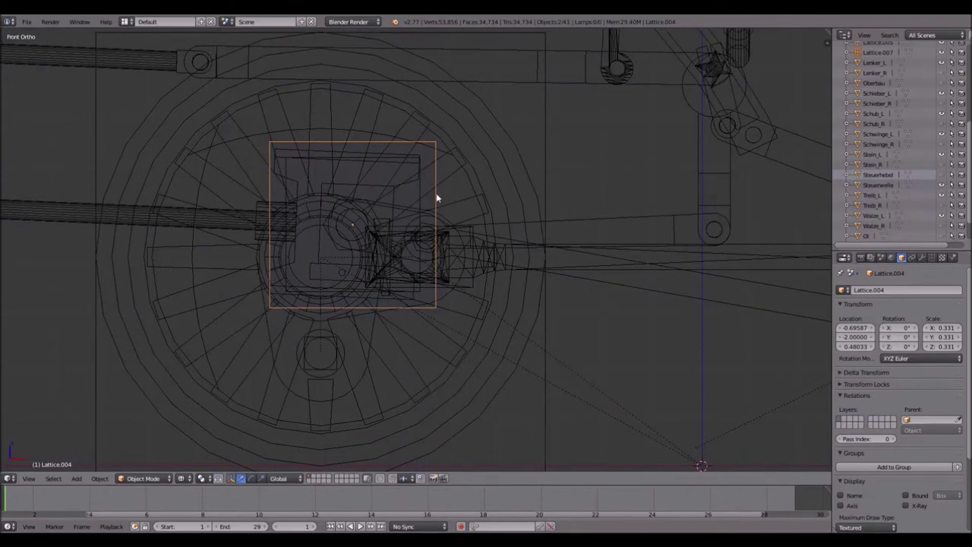
pyautogui.scroll(-5, 436, 199)
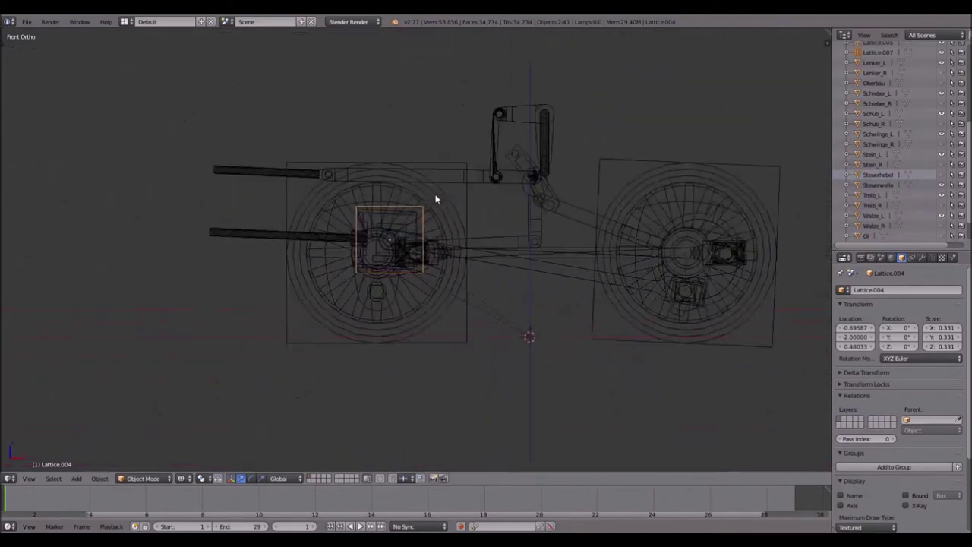
pyautogui.scroll(6, 435, 197)
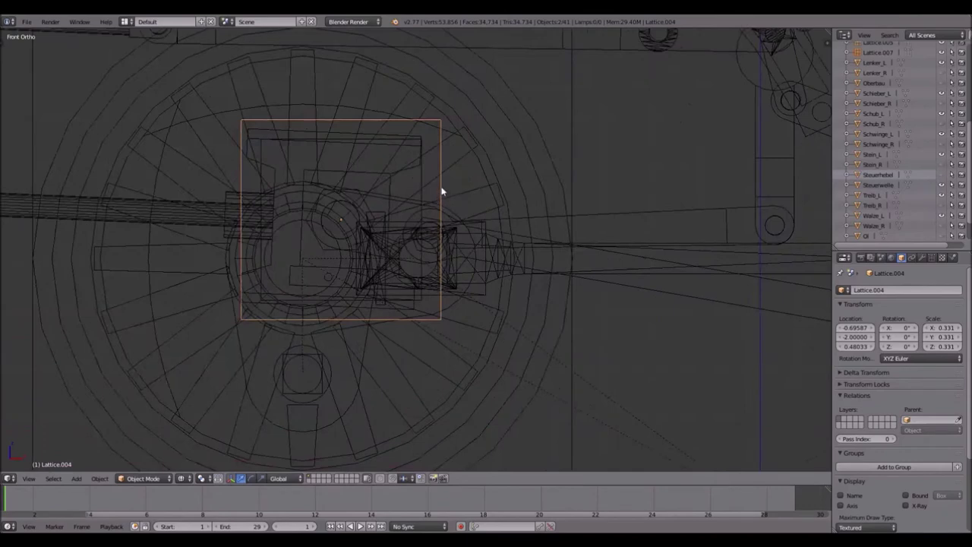
pyautogui.scroll(1, 440, 191)
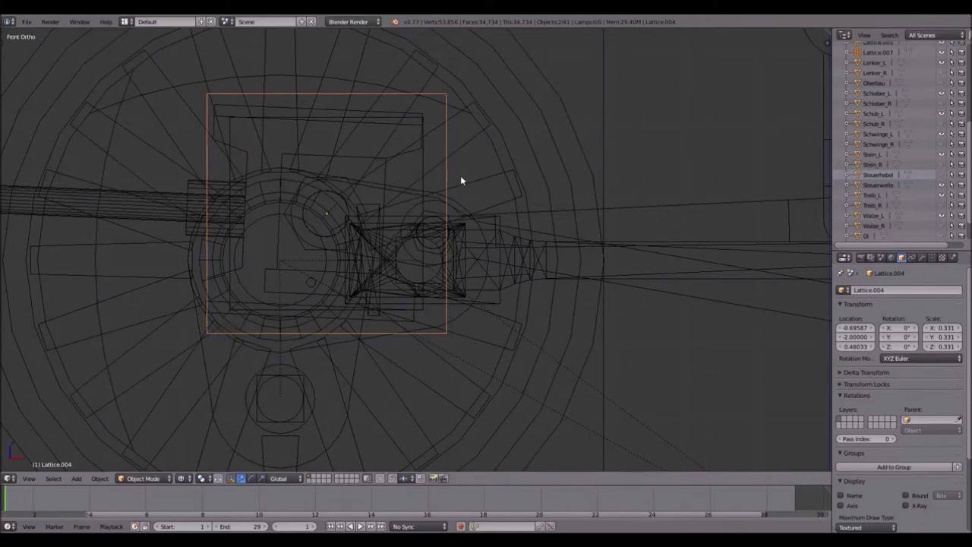
pyautogui.scroll(1, 447, 174)
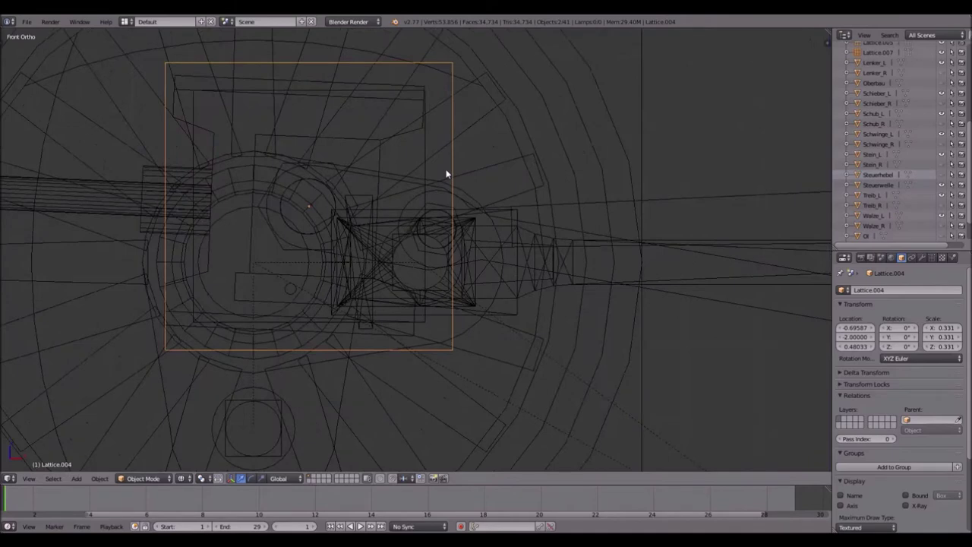
pyautogui.scroll(-15, 446, 174)
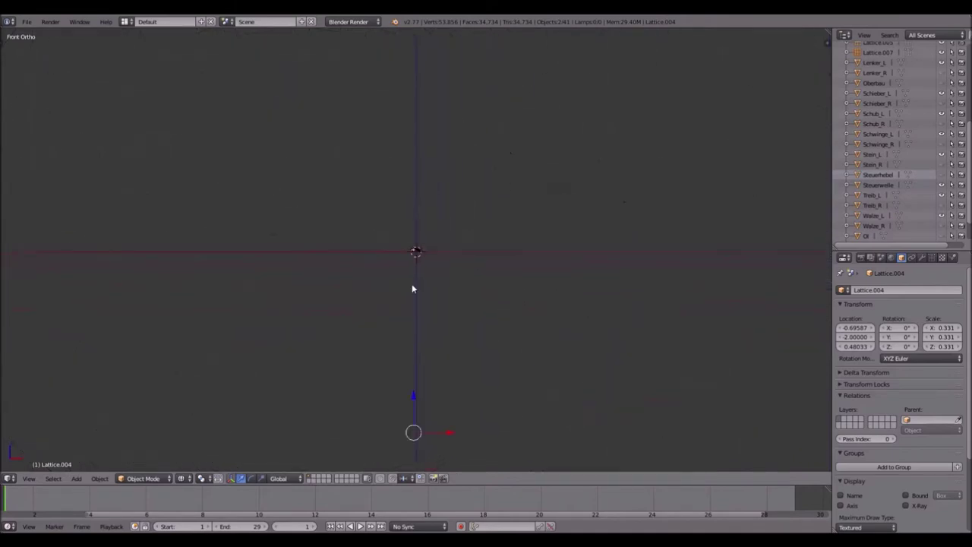
pyautogui.hotkey('shift', 'c')
pyautogui.scroll(14, 411, 251)
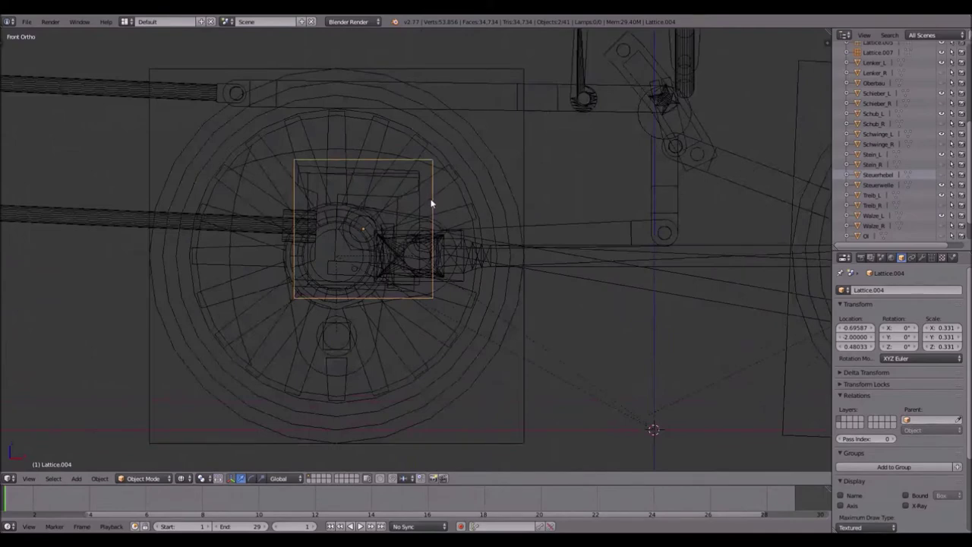
pyautogui.hotkey('ctrl', 'p')
pyautogui.click(433, 198)
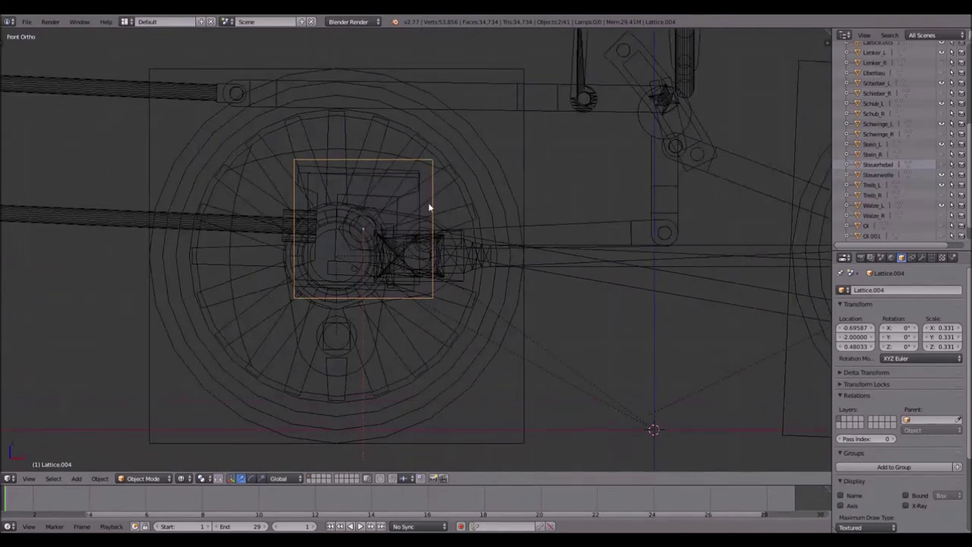
# - Rotate the larger crosshead lattice, Lattice.004, by 2.5° in the front view
pyautogui.scroll(2, 446, 192)
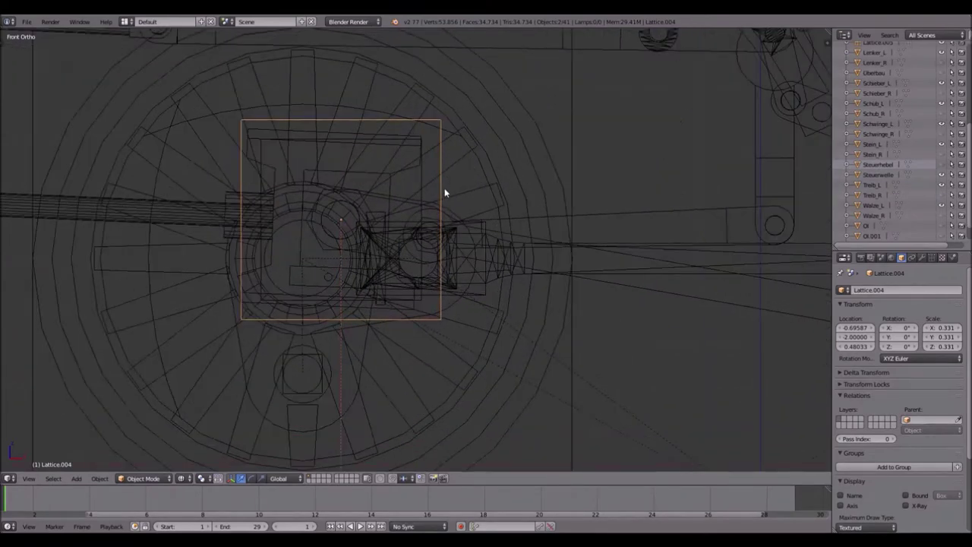
pyautogui.scroll(1, 440, 188)
pyautogui.scroll(-14, 441, 189)
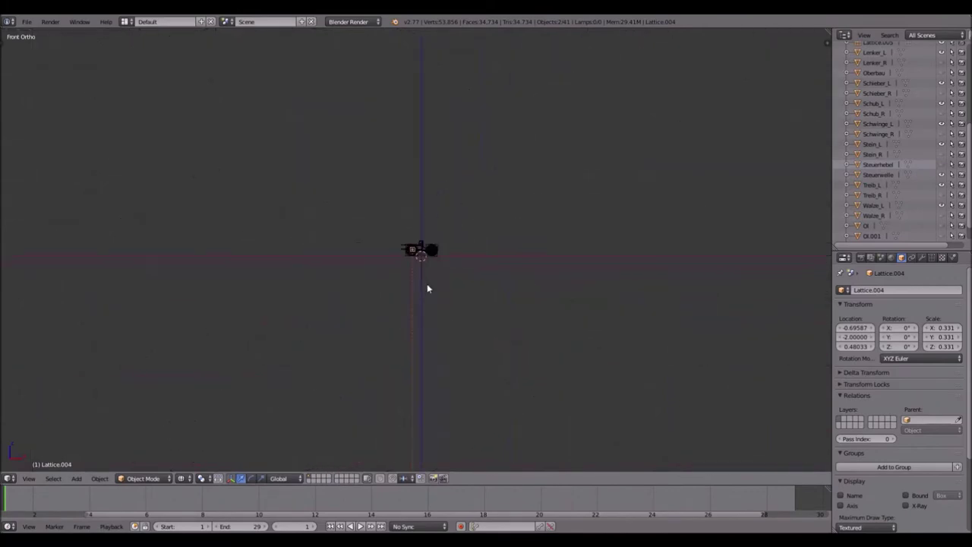
pyautogui.keyDown('shift'); pyautogui.moveTo(423, 261); pyautogui.dragTo(392, 68, button='middle'); pyautogui.keyUp('shift')
pyautogui.scroll(-7, 402, 373)
pyautogui.scroll(10, 410, 363)
pyautogui.keyDown('shift'); pyautogui.moveTo(399, 175); pyautogui.dragTo(438, 536, button='middle'); pyautogui.keyUp('shift')
pyautogui.scroll(12, 409, 358)
pyautogui.keyDown('shift'); pyautogui.moveTo(393, 345); pyautogui.dragTo(414, 4, button='middle'); pyautogui.keyUp('shift')
pyautogui.scroll(2, 387, 174)
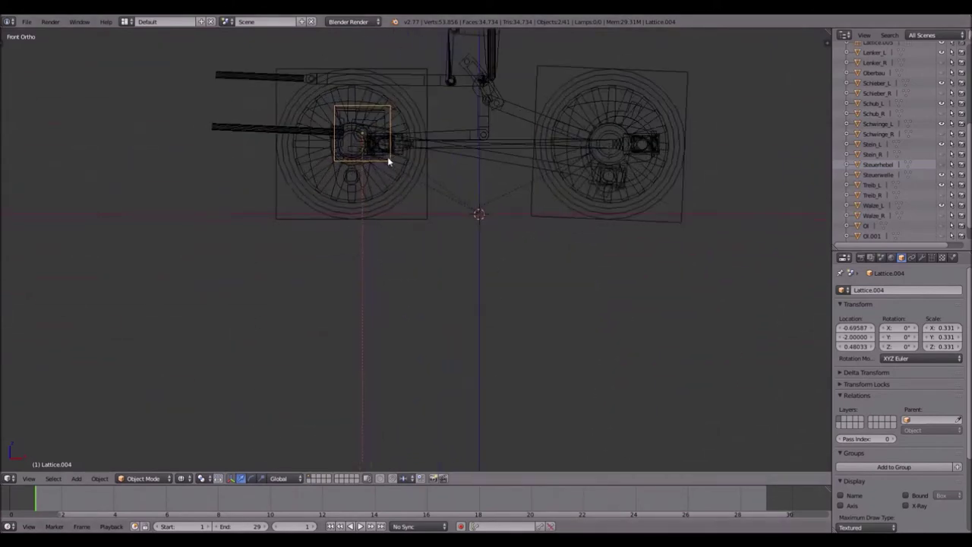
pyautogui.rightClick(392, 115)
pyautogui.rightClick(390, 115)
pyautogui.press('r')
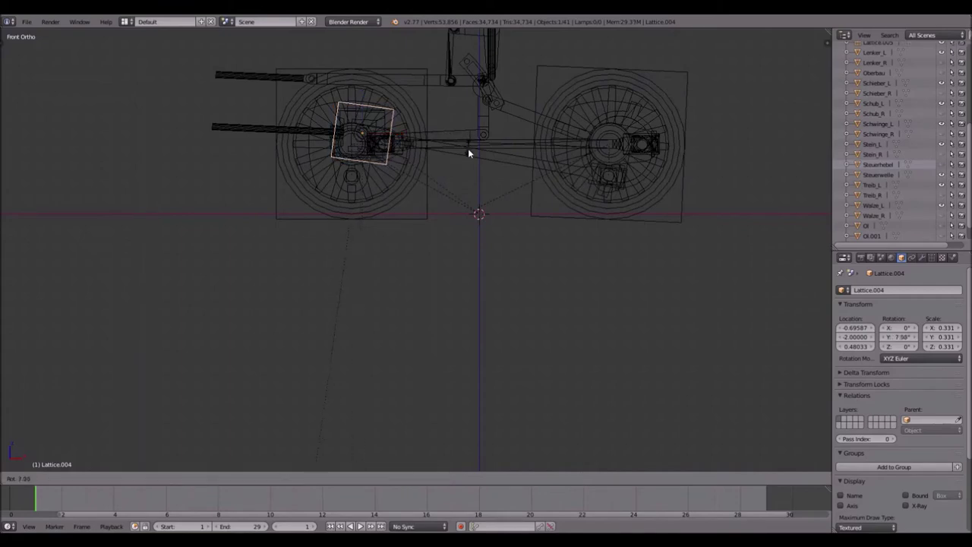
pyautogui.write('2.5')
pyautogui.press('Return')
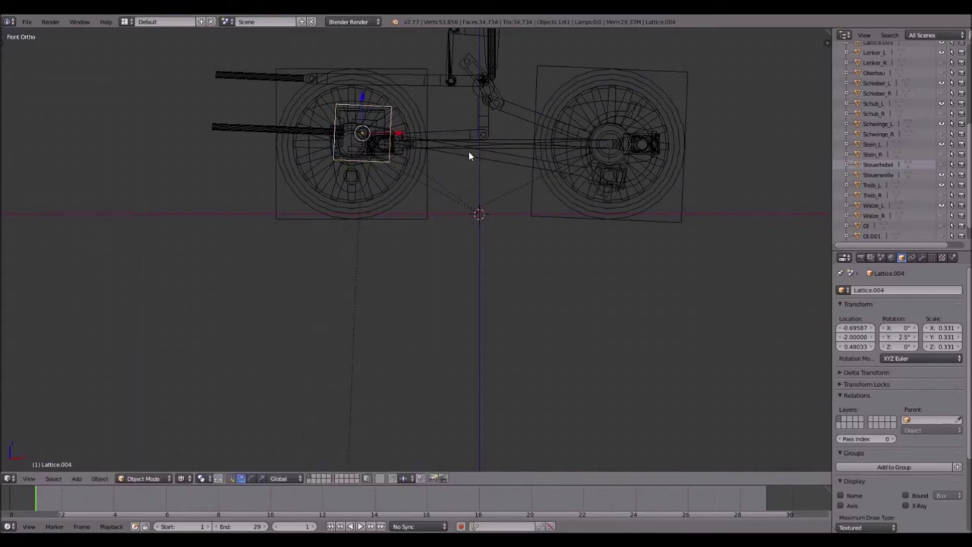
# - Snap the 3D cursor to Lattice.007, the lattice copy far below the wheels
pyautogui.scroll(-5, 395, 308)
pyautogui.scroll(6, 384, 330)
pyautogui.keyDown('shift'); pyautogui.moveTo(408, 292); pyautogui.dragTo(427, 174, button='middle'); pyautogui.keyUp('shift')
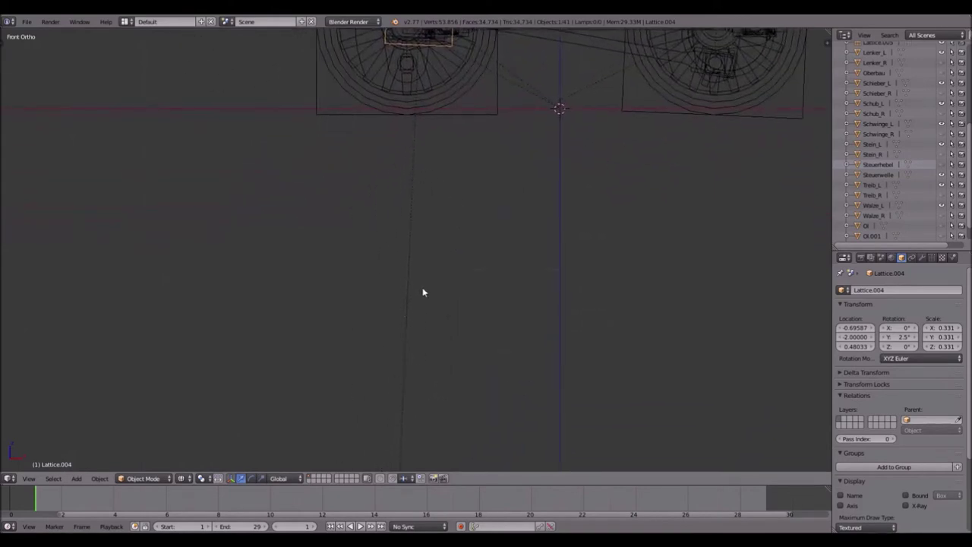
pyautogui.scroll(-5, 405, 253)
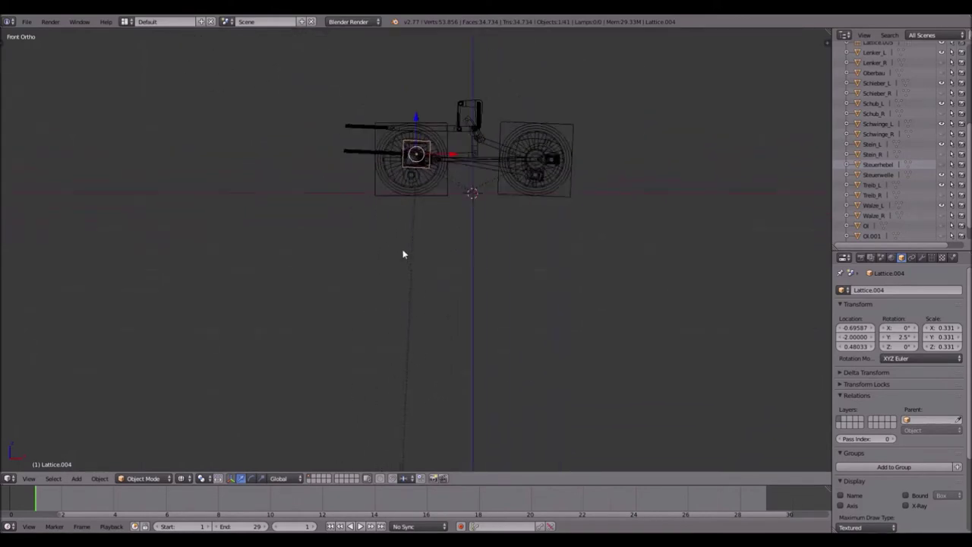
pyautogui.keyDown('shift'); pyautogui.moveTo(423, 350); pyautogui.dragTo(428, 182, button='middle'); pyautogui.keyUp('shift')
pyautogui.scroll(-11, 422, 187)
pyautogui.keyDown('shift'); pyautogui.moveTo(428, 319); pyautogui.dragTo(438, 126, button='middle'); pyautogui.keyUp('shift')
pyautogui.scroll(-9, 421, 282)
pyautogui.keyDown('shift'); pyautogui.moveTo(415, 340); pyautogui.dragTo(409, 99, button='middle'); pyautogui.keyUp('shift')
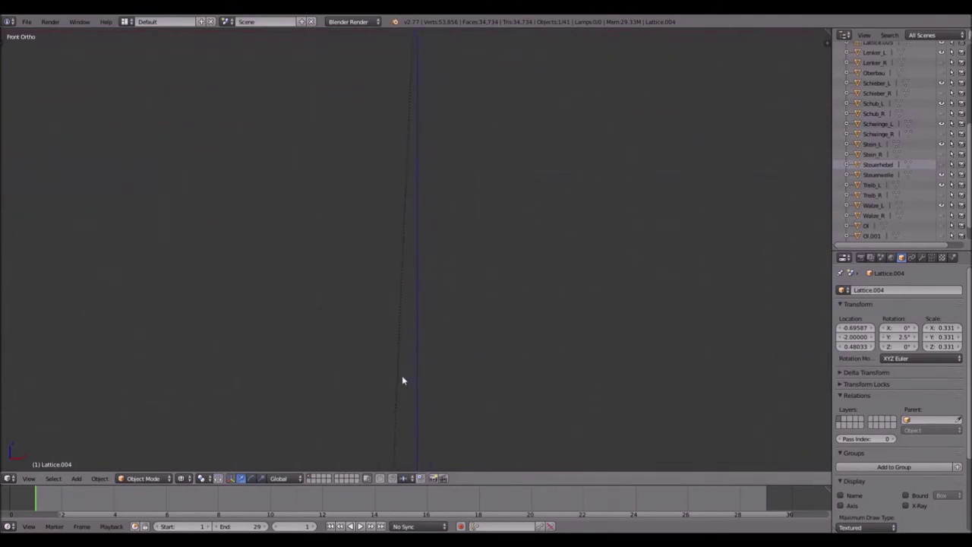
pyautogui.rightClick(403, 243)
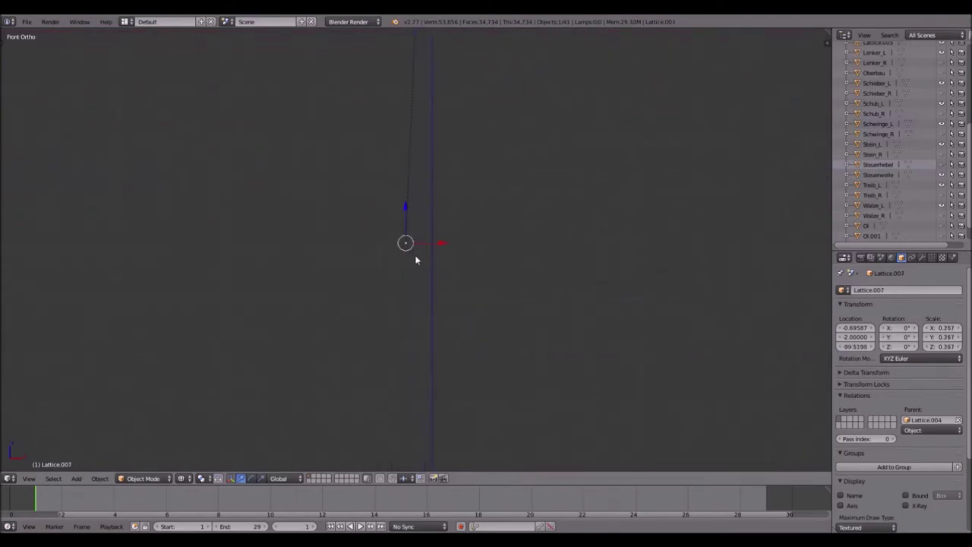
pyautogui.hotkey('shift', 's')
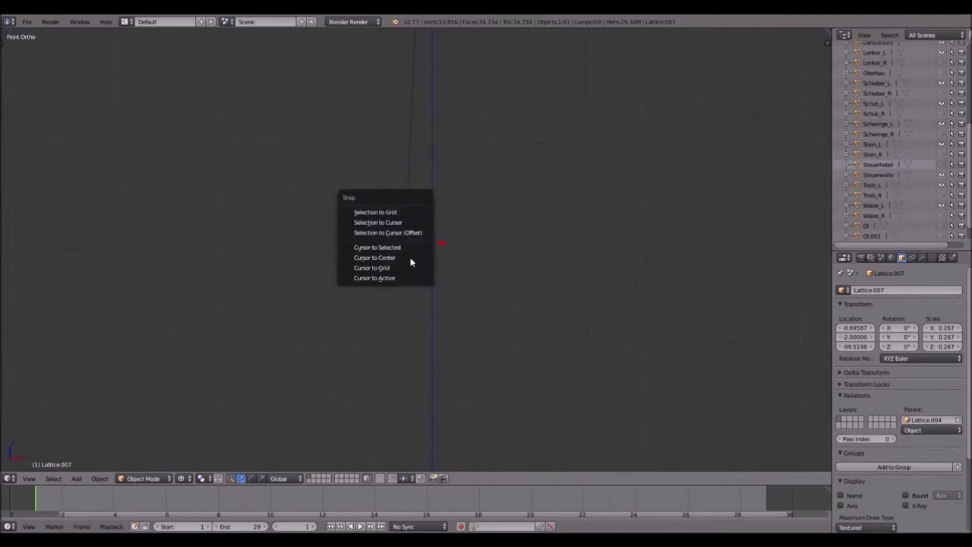
pyautogui.click(411, 247)
# - Add a single-bone armature at the 3D cursor and extend the bone's tip up to about the wheels' height
pyautogui.hotkey('shift', 'a')
pyautogui.moveTo(395, 235)
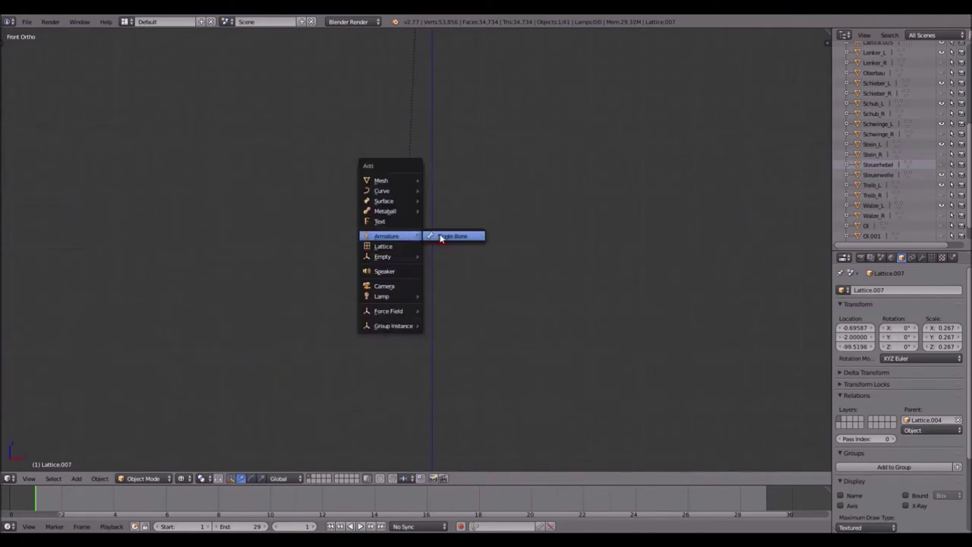
pyautogui.click(441, 240)
pyautogui.keyDown('shift'); pyautogui.moveTo(448, 163); pyautogui.dragTo(431, 214, button='middle'); pyautogui.keyUp('shift')
pyautogui.press('Tab')
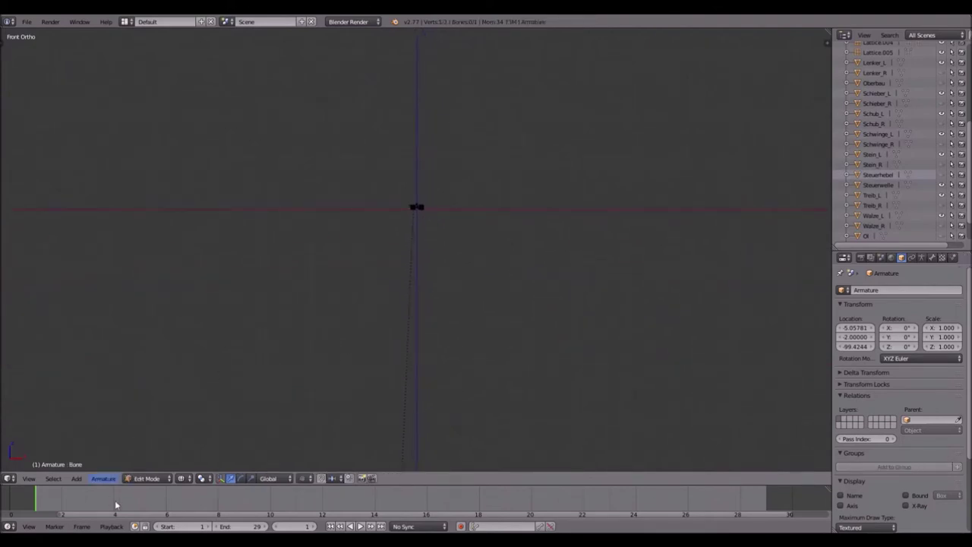
pyautogui.press('g')
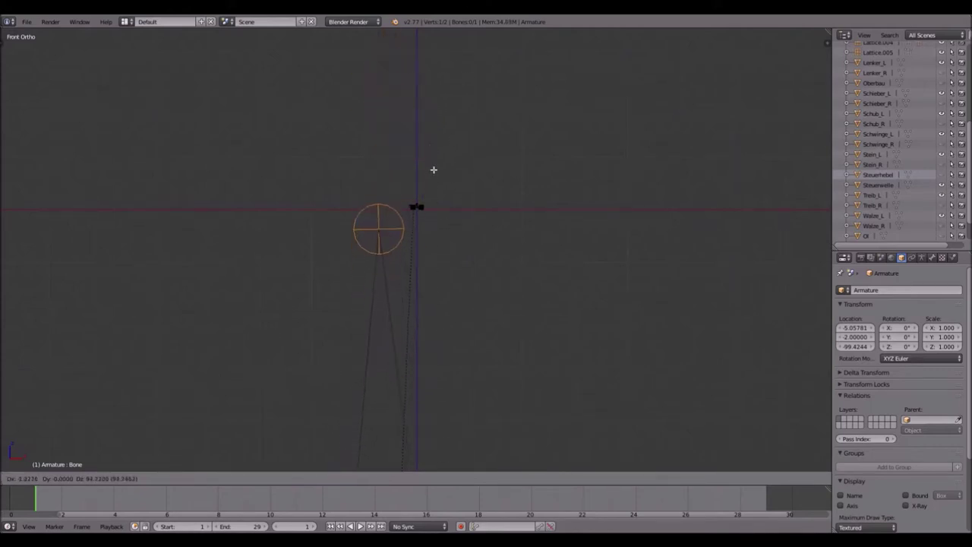
pyautogui.click(448, 146)
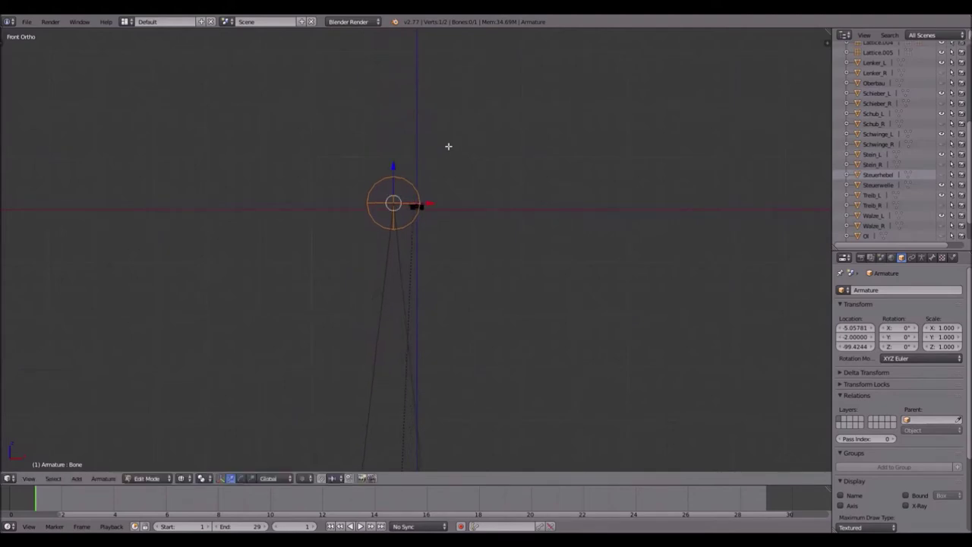
pyautogui.press('Tab')
# - Try to clear Lattice.007's parent while keeping its transformation
pyautogui.scroll(-4, 448, 147)
pyautogui.keyDown('shift'); pyautogui.moveTo(431, 323); pyautogui.dragTo(432, 139, button='middle'); pyautogui.keyUp('shift')
pyautogui.scroll(9, 397, 274)
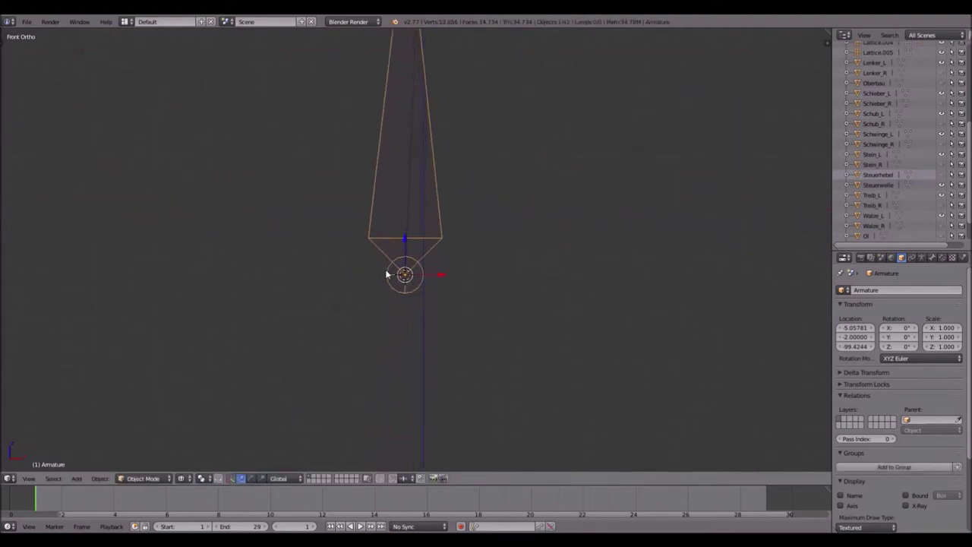
pyautogui.rightClick(382, 340)
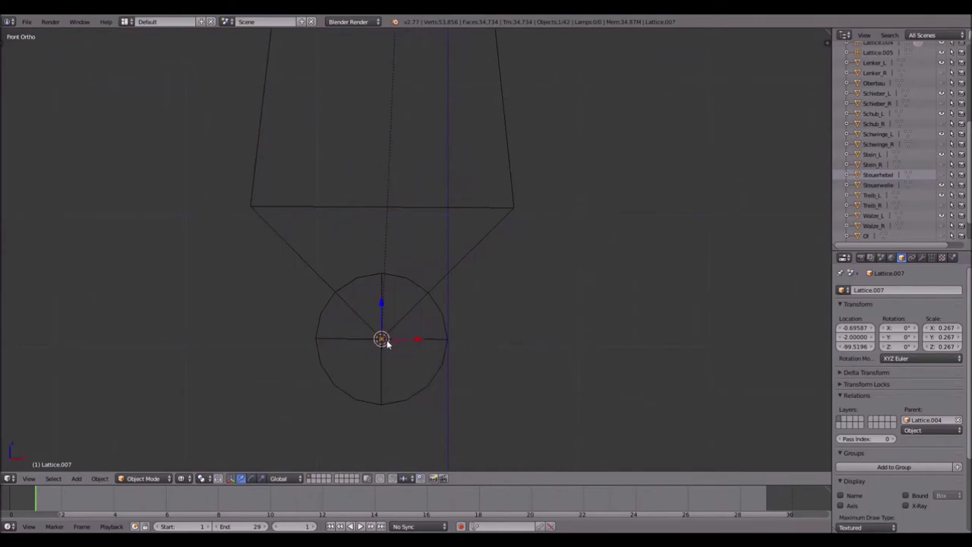
pyautogui.hotkey('alt', 'p')
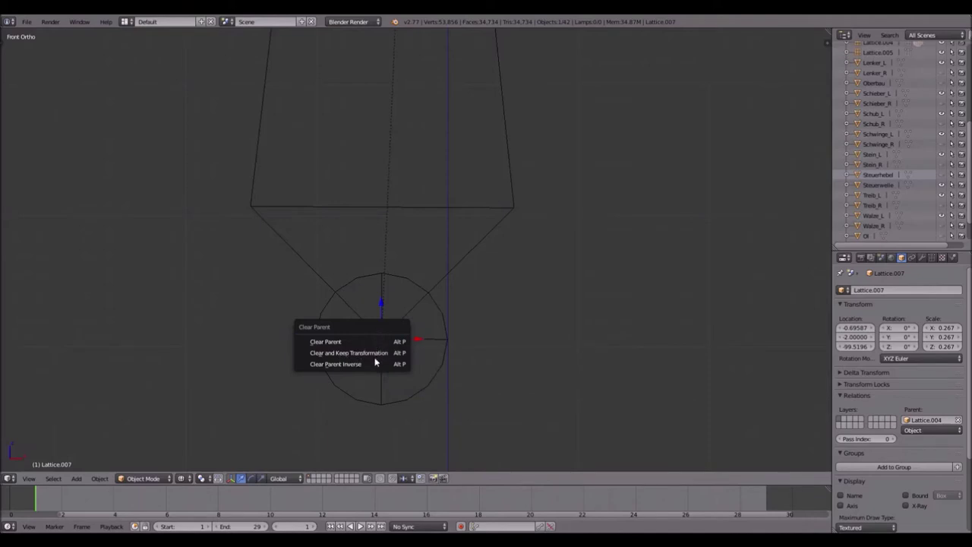
pyautogui.click(374, 355)
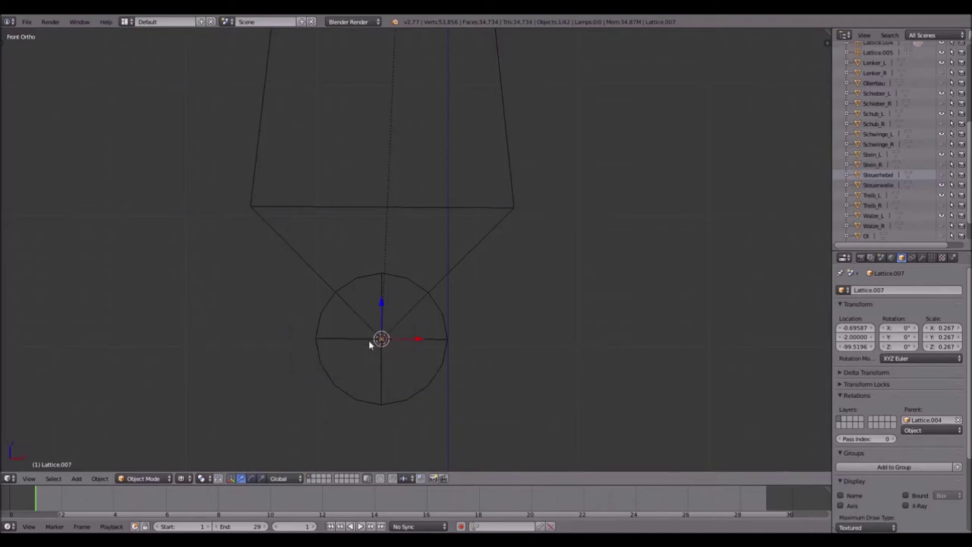
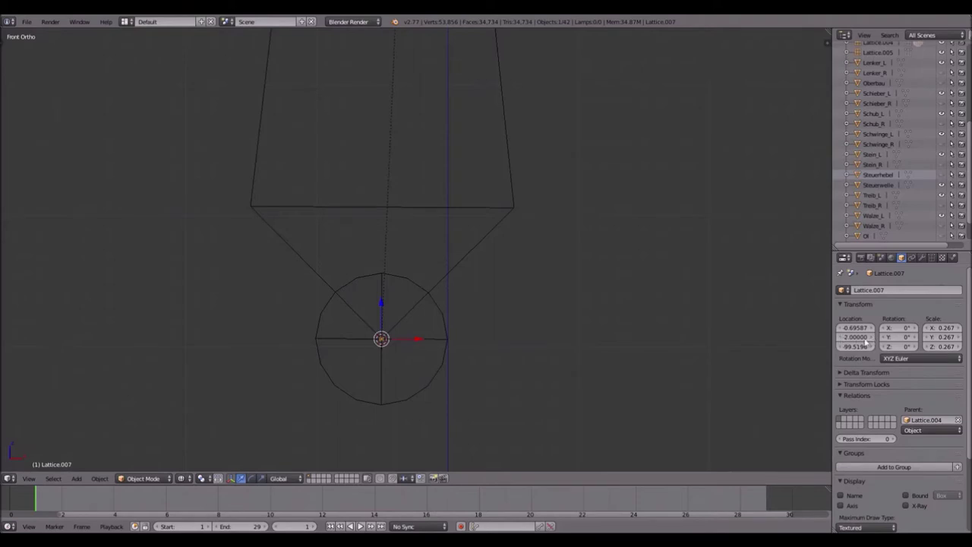
# - Delete Lattice.007 at the bone's base and select the armature at its tip near the wheels
pyautogui.press('x')
pyautogui.click(376, 347)
pyautogui.moveTo(378, 342); pyautogui.dragTo(447, 302, button='middle')
pyautogui.scroll(6, 448, 297)
pyautogui.keyDown('shift'); pyautogui.moveTo(461, 100); pyautogui.dragTo(397, 200, button='middle'); pyautogui.keyUp('shift')
pyautogui.scroll(5, 397, 200)
pyautogui.rightClick(253, 235)
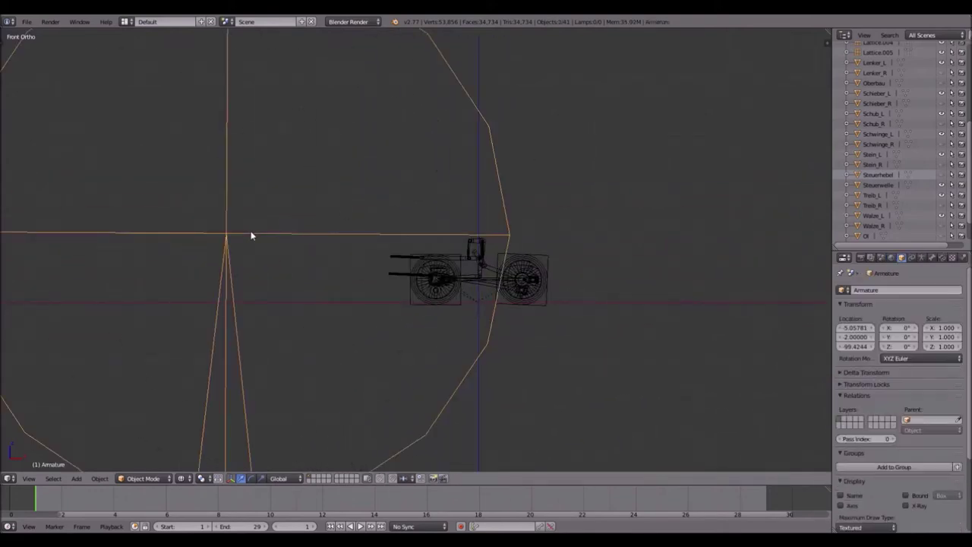
# - Extrude a second bone from the long bone's tip to a point above the right-hand wheel
pyautogui.press('Tab')
pyautogui.press('e')
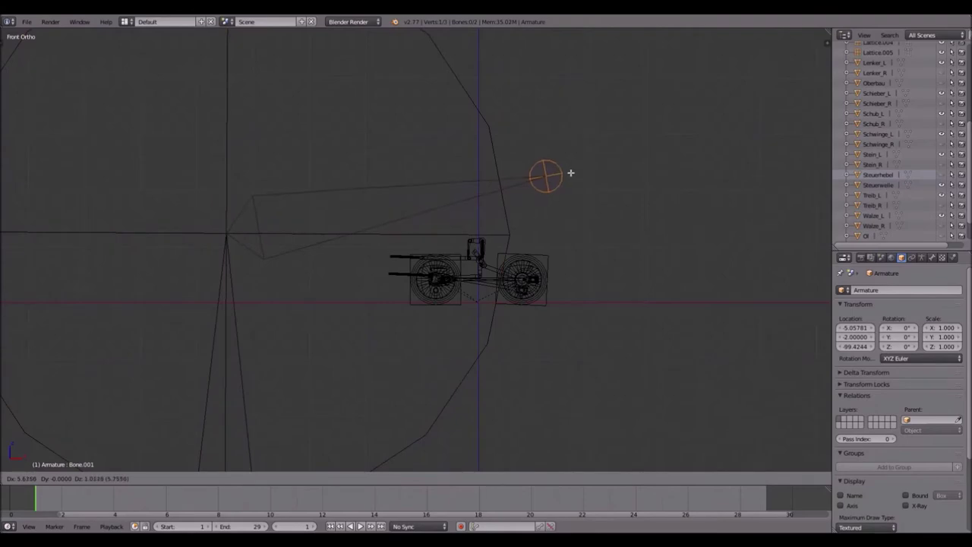
pyautogui.click(546, 175)
pyautogui.scroll(5, 495, 208)
pyautogui.keyDown('shift'); pyautogui.moveTo(563, 149); pyautogui.dragTo(329, 122, button='middle'); pyautogui.keyUp('shift')
pyautogui.scroll(-3, 475, 353)
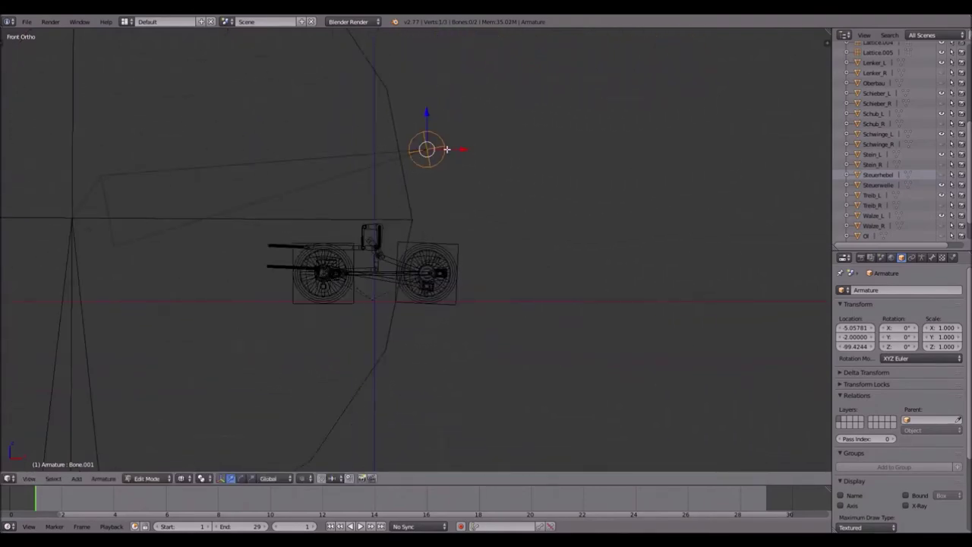
pyautogui.press('Tab')
pyautogui.scroll(7, 475, 353)
pyautogui.keyDown('shift'); pyautogui.moveTo(475, 353); pyautogui.dragTo(473, 271, button='middle'); pyautogui.keyUp('shift')
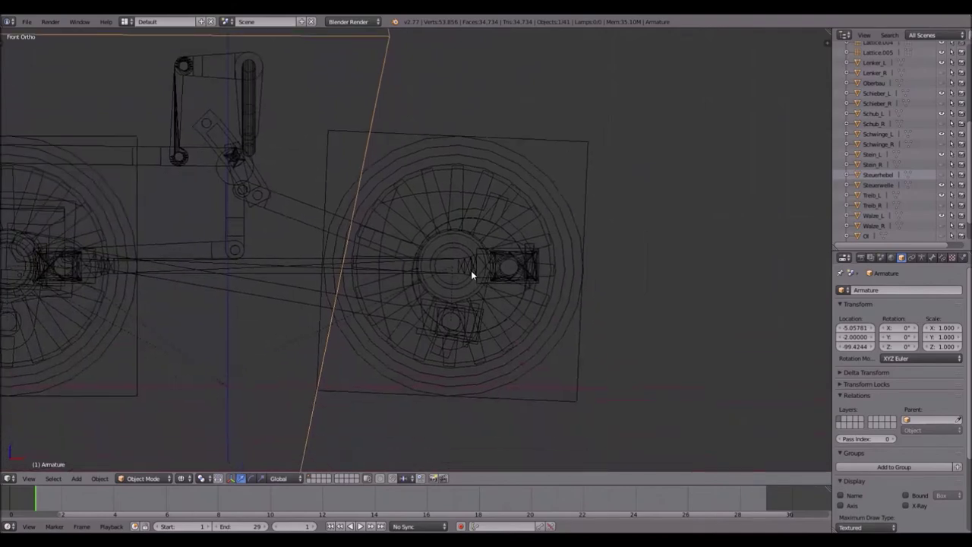
# - Snap the 3D cursor to Lattice.006 on the right-hand wheel's crank pin
pyautogui.rightClick(463, 315)
pyautogui.press('z')
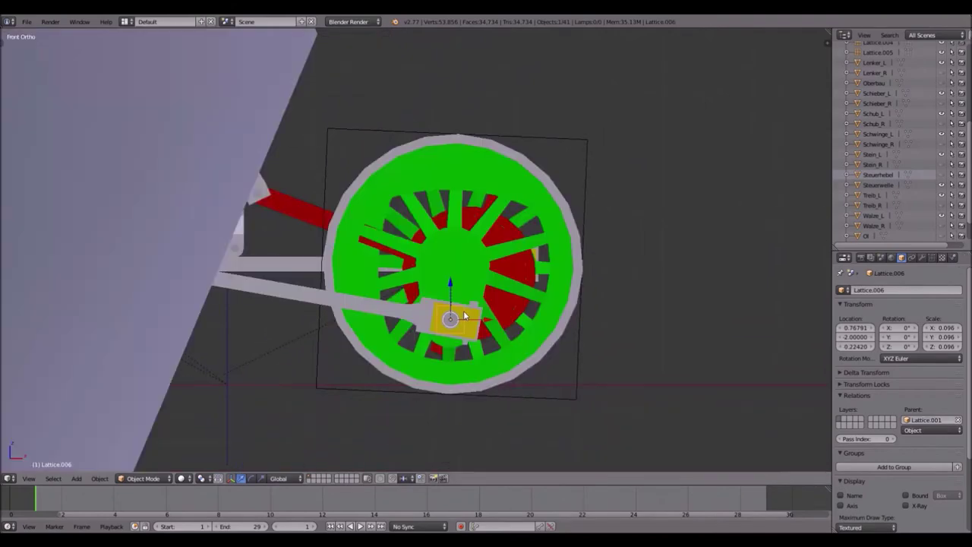
pyautogui.moveTo(474, 316); pyautogui.dragTo(470, 323, button='middle')
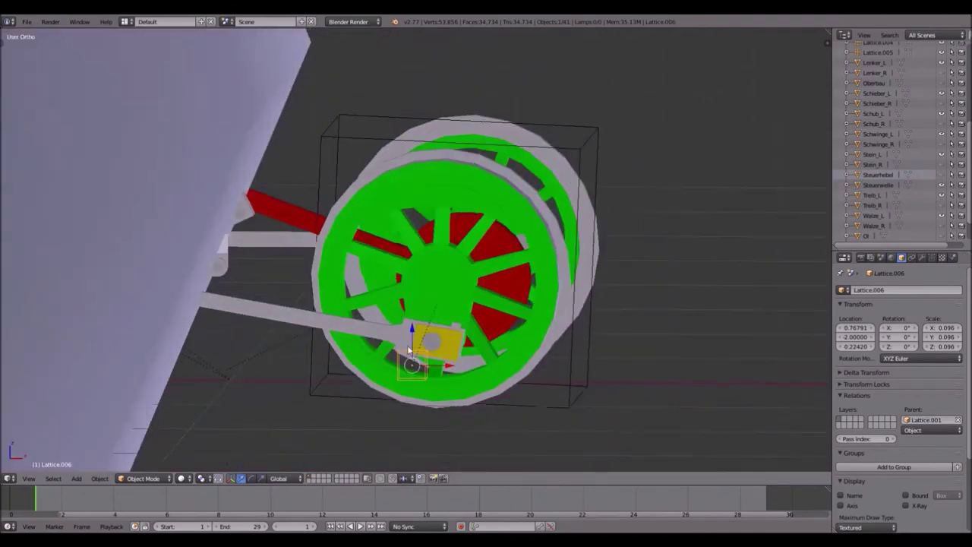
pyautogui.press('KP_1')
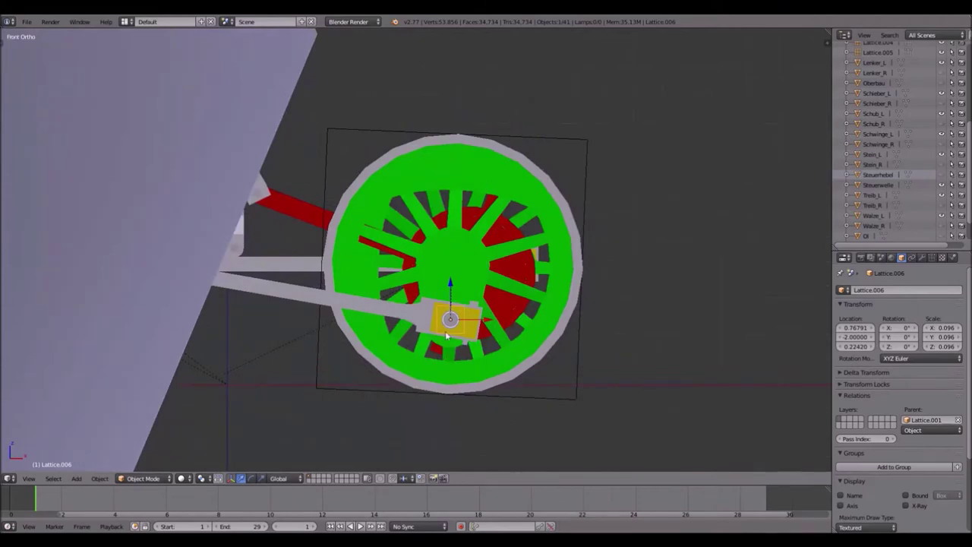
pyautogui.press('z')
pyautogui.scroll(-5, 466, 279)
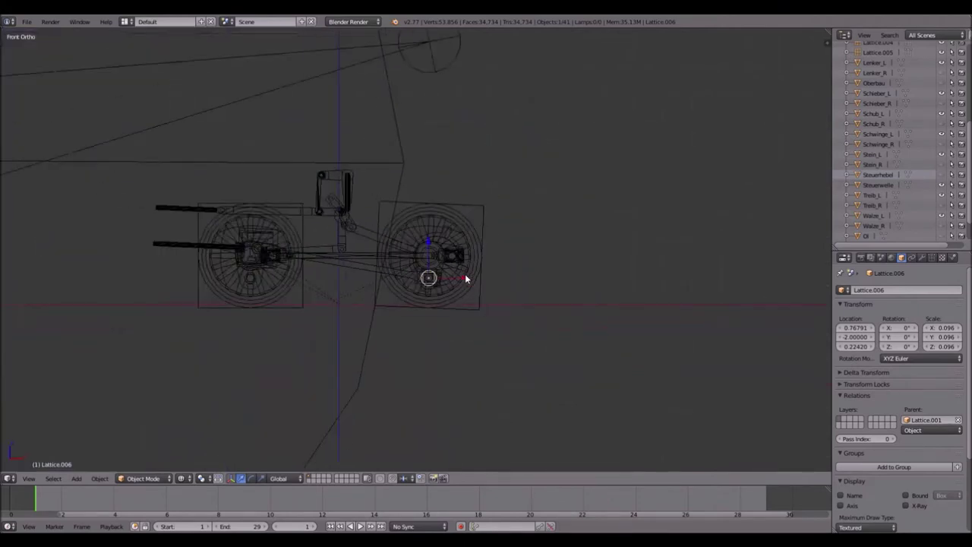
pyautogui.hotkey('shift', 's')
pyautogui.click(465, 282)
# - Snap the free tip of the armature's second bone to the 3D cursor on the crank pin
pyautogui.rightClick(433, 69)
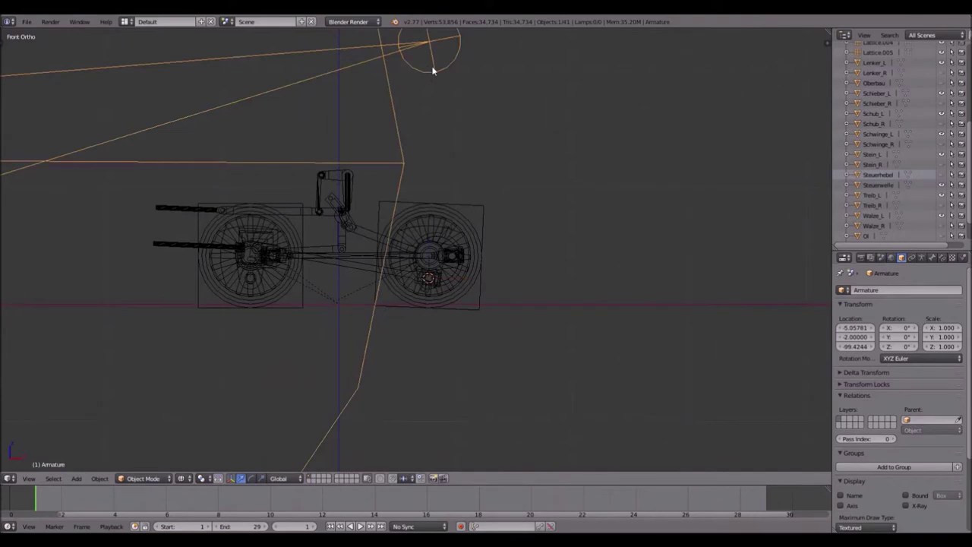
pyautogui.keyDown('shift'); pyautogui.moveTo(453, 75); pyautogui.dragTo(493, 146, button='middle'); pyautogui.keyUp('shift')
pyautogui.press('Tab')
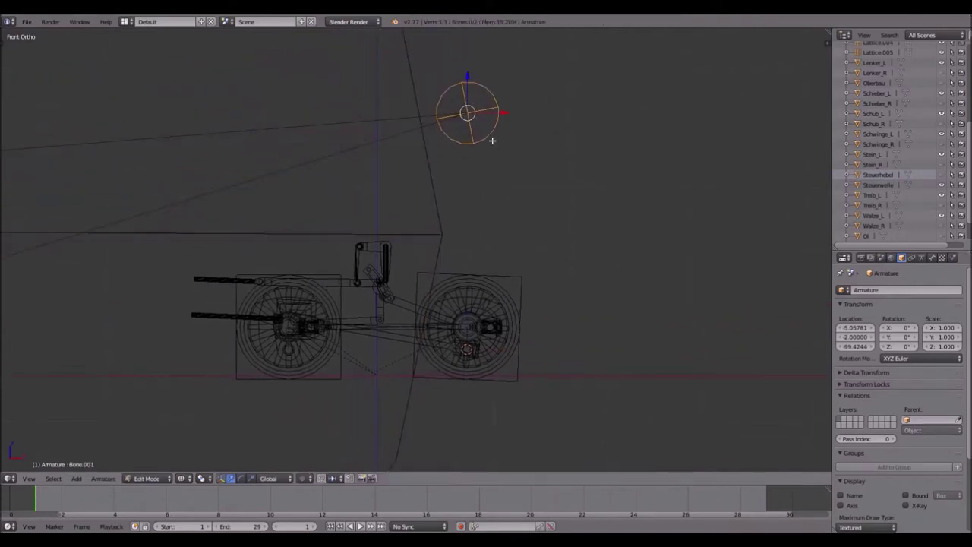
pyautogui.hotkey('shift', 's')
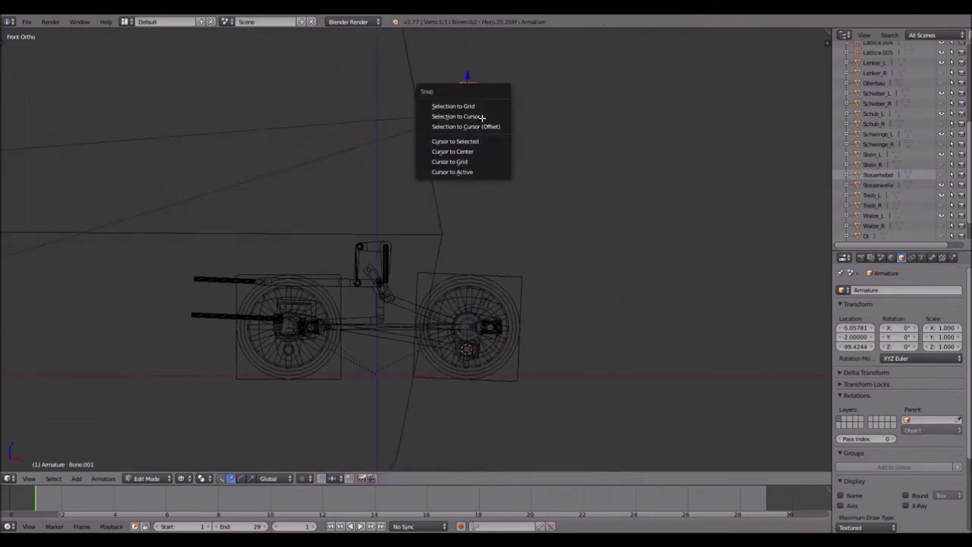
pyautogui.click(484, 118)
pyautogui.scroll(-1, 410, 139)
pyautogui.scroll(-2, 410, 138)
pyautogui.keyDown('shift'); pyautogui.moveTo(316, 135); pyautogui.dragTo(429, 90, button='middle'); pyautogui.keyUp('shift')
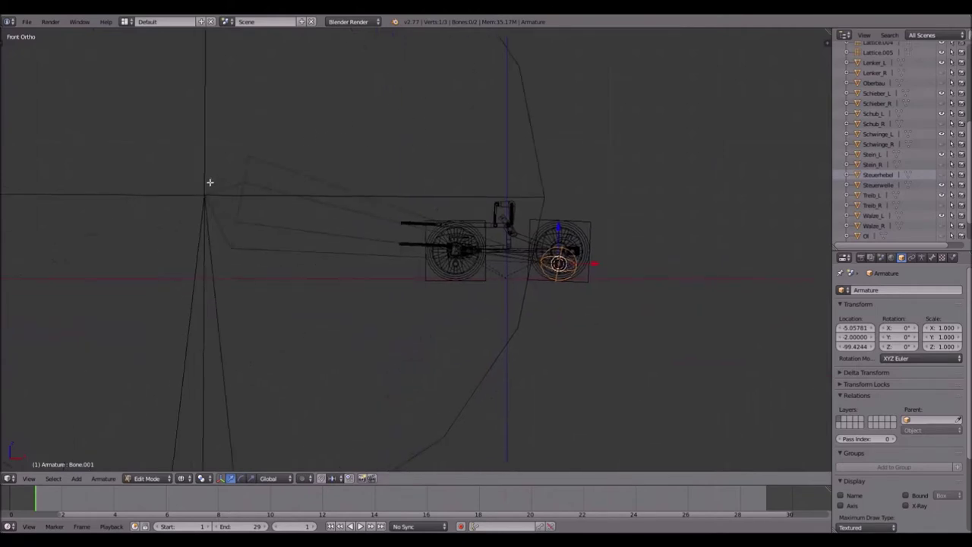
# - Select the joint between the two bones in the armature and snap the 3D cursor to Lattice.004 at the crosshead
pyautogui.rightClick(208, 191)
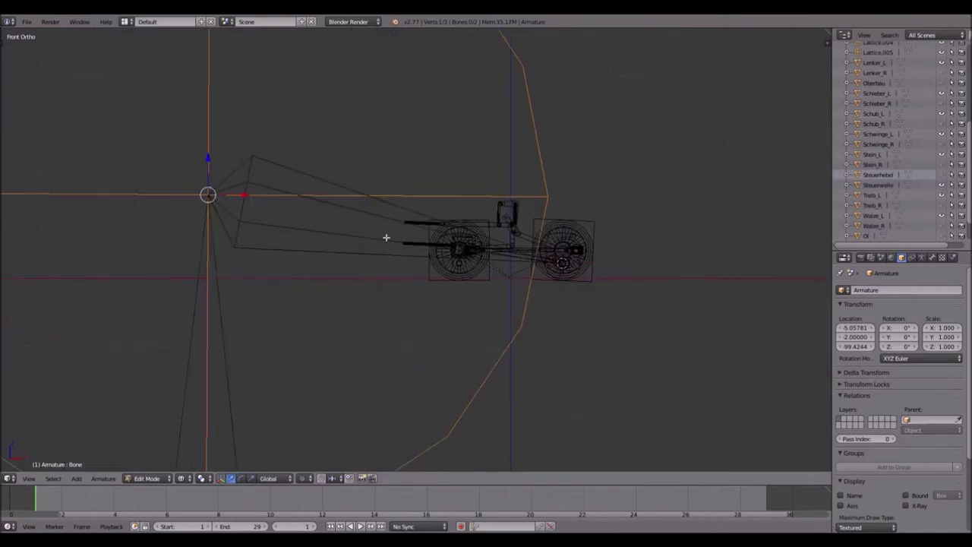
pyautogui.scroll(5, 384, 233)
pyautogui.press('Tab')
pyautogui.scroll(3, 566, 285)
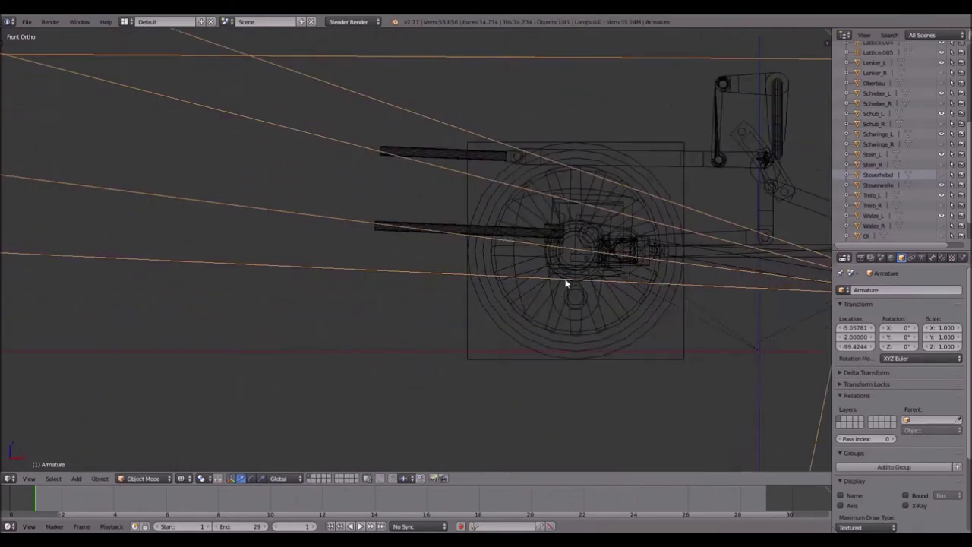
pyautogui.rightClick(550, 210)
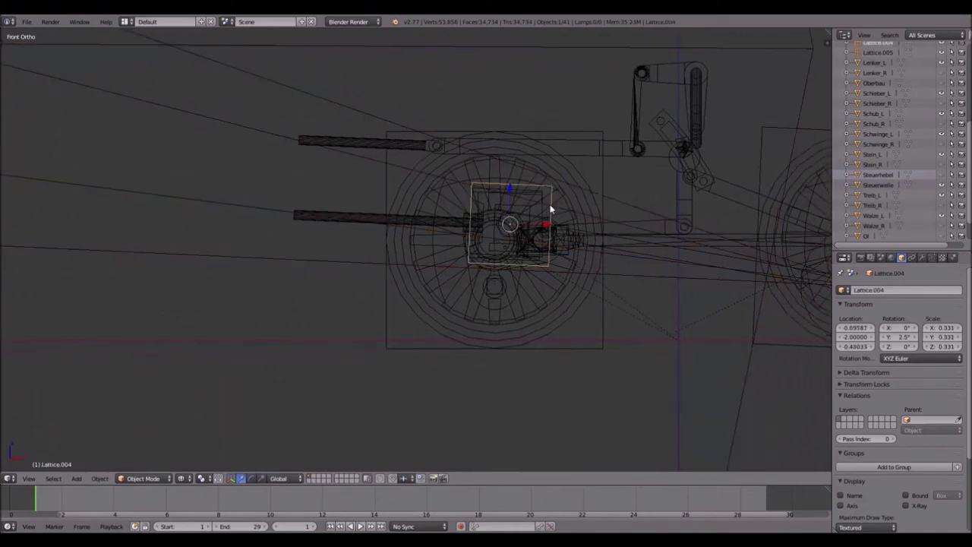
pyautogui.scroll(5, 564, 174)
pyautogui.keyDown('shift'); pyautogui.moveTo(577, 126); pyautogui.dragTo(324, 244, button='middle'); pyautogui.keyUp('shift')
pyautogui.scroll(4, 460, 224)
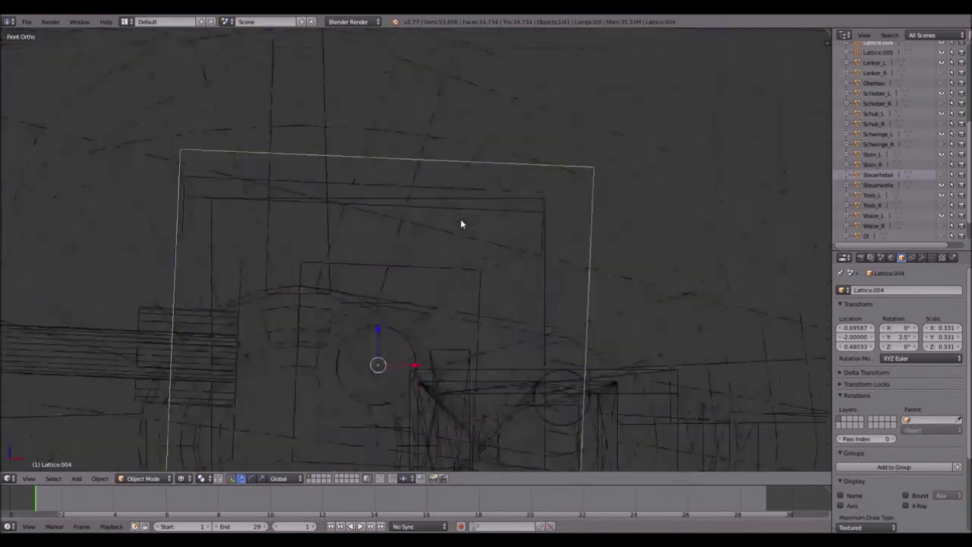
pyautogui.scroll(1, 460, 222)
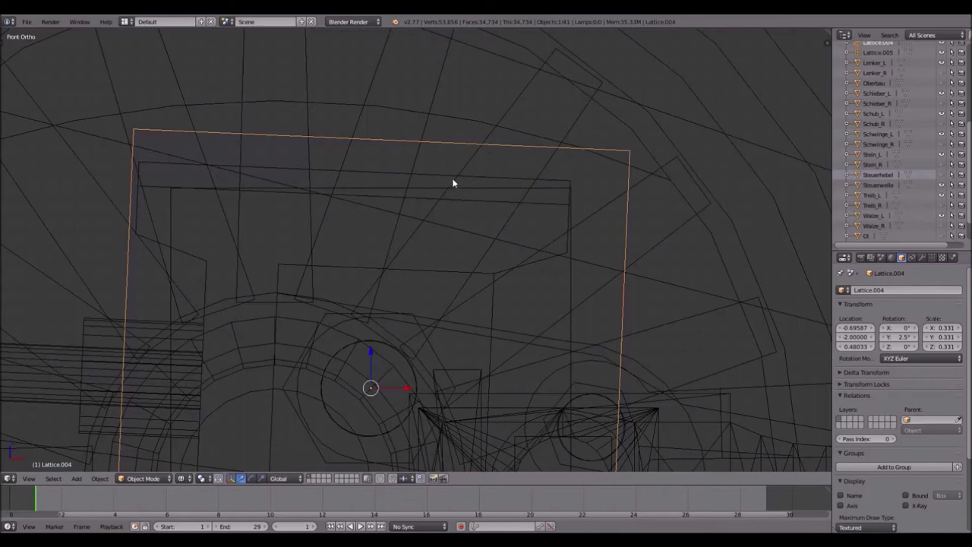
pyautogui.hotkey('shift', 's')
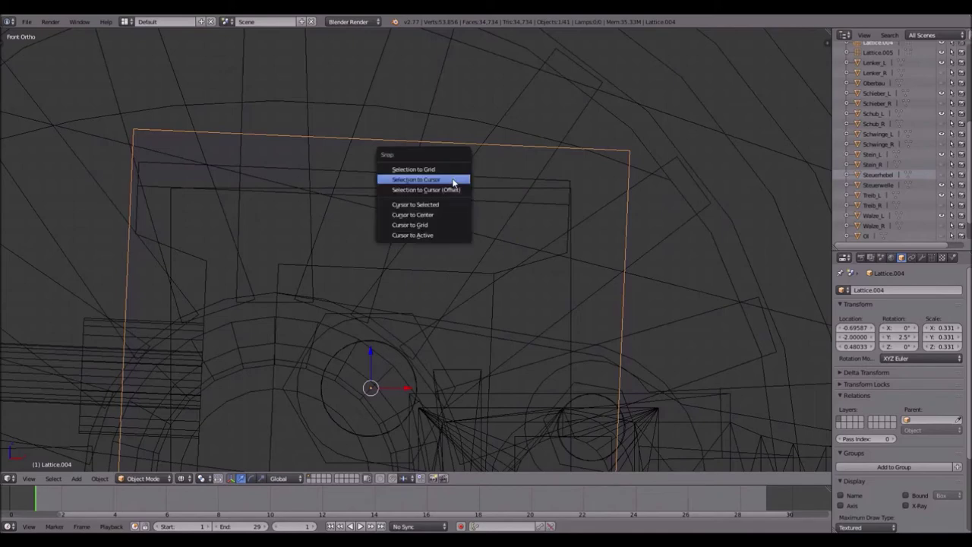
pyautogui.click(443, 206)
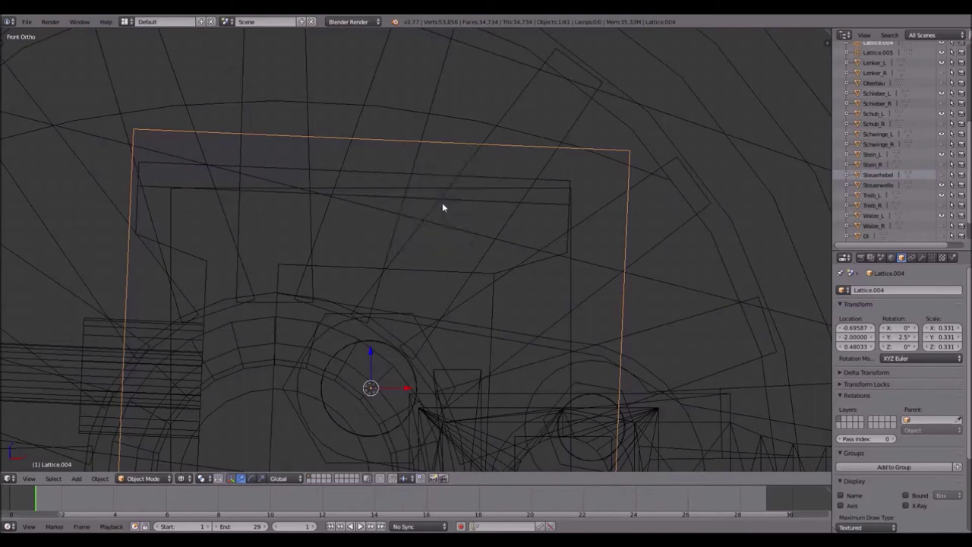
# - Snap the joint between the armature's two bones to the 3D cursor at the crosshead
pyautogui.scroll(-5, 443, 202)
pyautogui.rightClick(50, 189)
pyautogui.press('Tab')
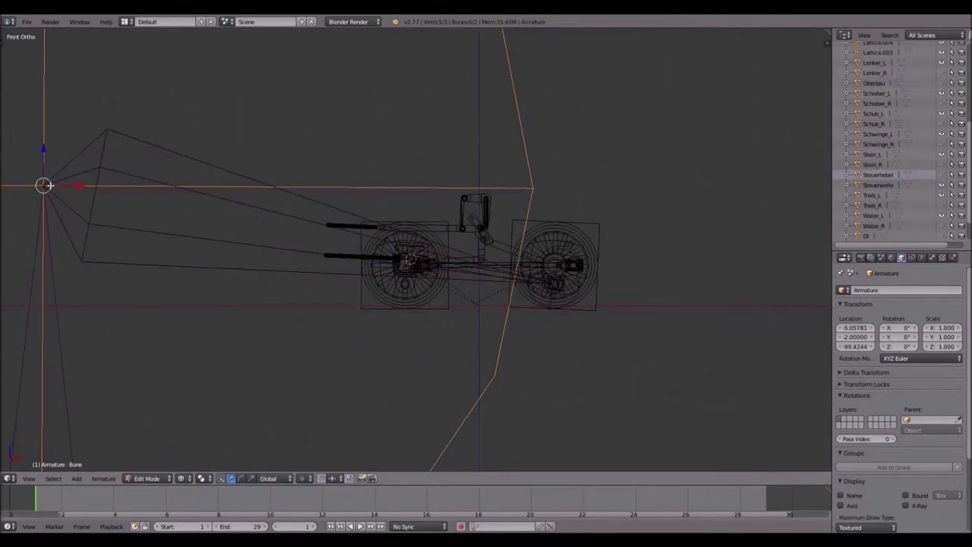
pyautogui.hotkey('shift', 's')
pyautogui.click(47, 161)
pyautogui.scroll(-4, 419, 228)
pyautogui.scroll(11, 577, 241)
pyautogui.keyDown('shift'); pyautogui.moveTo(576, 241); pyautogui.dragTo(409, 214, button='middle'); pyautogui.keyUp('shift')
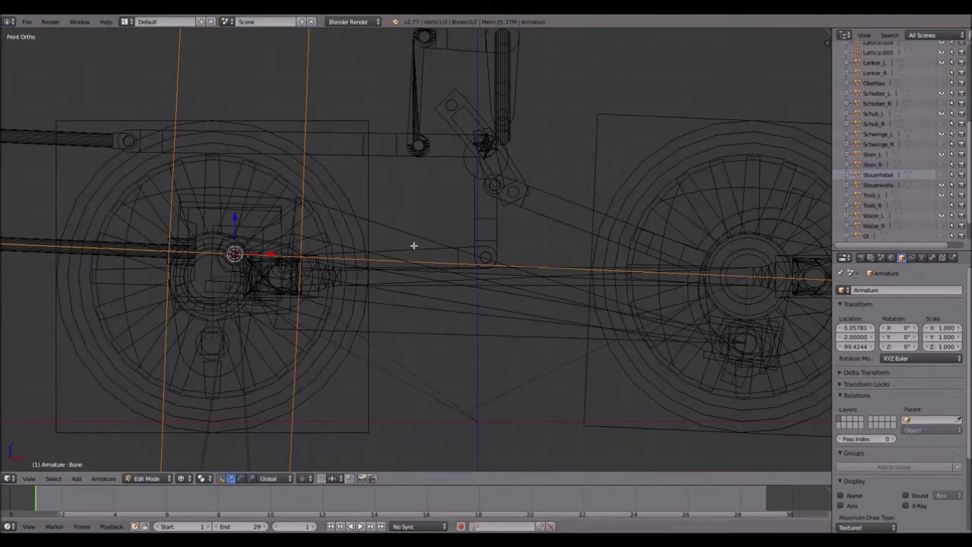
# - Put the armature in Pose Mode and select Bone.001, which runs from the crosshead to the crank pin
pyautogui.hotkey('ctrl', 'Tab')
pyautogui.click(116, 478)
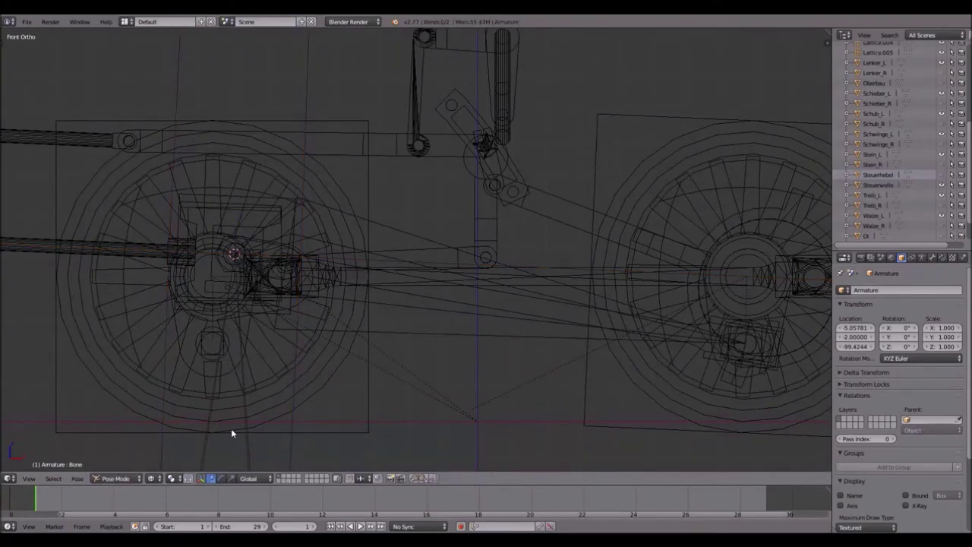
pyautogui.rightClick(416, 235)
pyautogui.scroll(6, 496, 215)
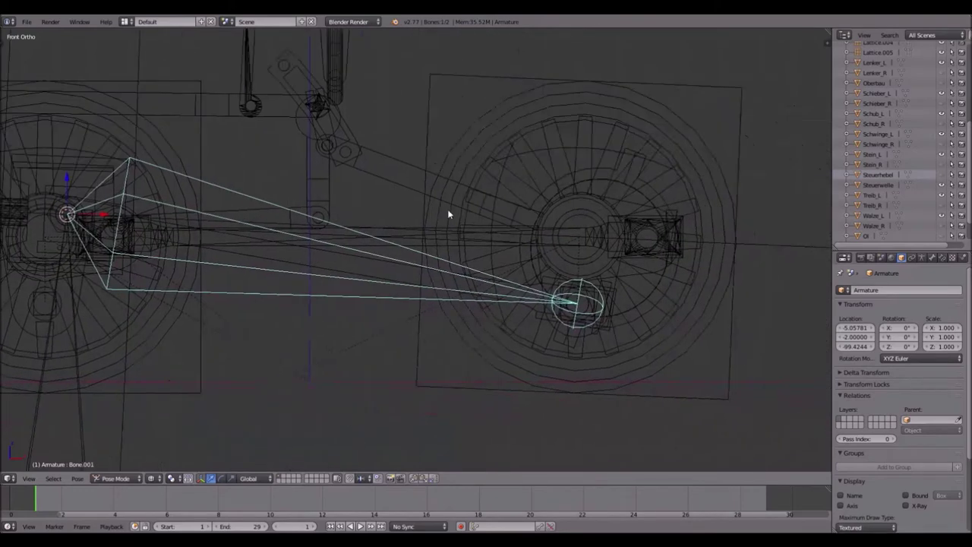
pyautogui.keyDown('shift'); pyautogui.moveTo(519, 292); pyautogui.dragTo(512, 204, button='middle'); pyautogui.keyUp('shift')
pyautogui.scroll(3, 501, 209)
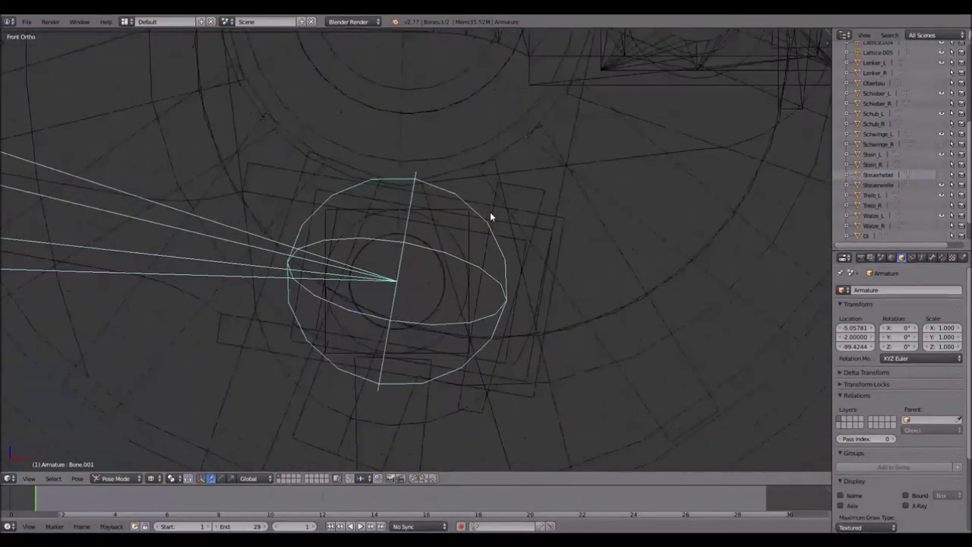
# - Add an Inverse Kinematics constraint to Bone.001 with Lattice.006 as its target
pyautogui.click(941, 259)
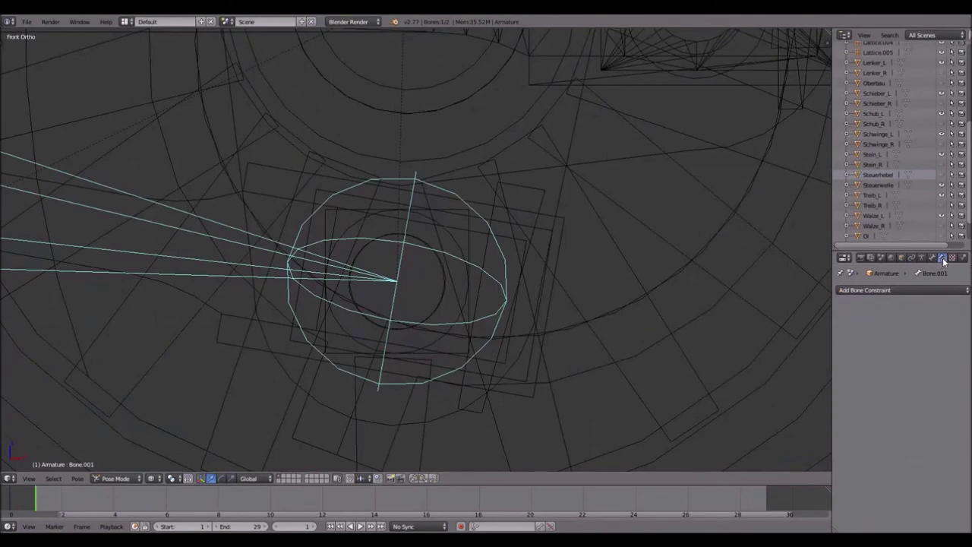
pyautogui.click(895, 291)
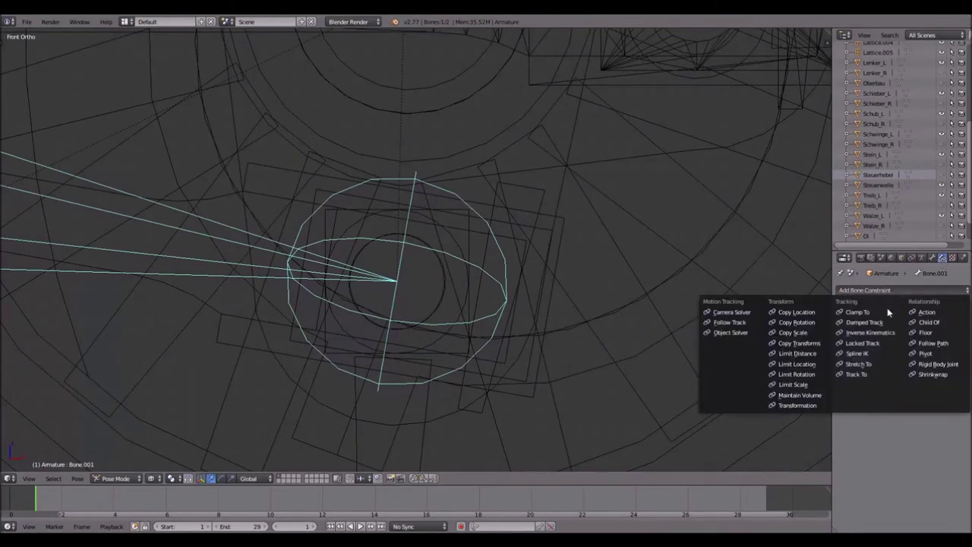
pyautogui.click(888, 333)
pyautogui.click(965, 325)
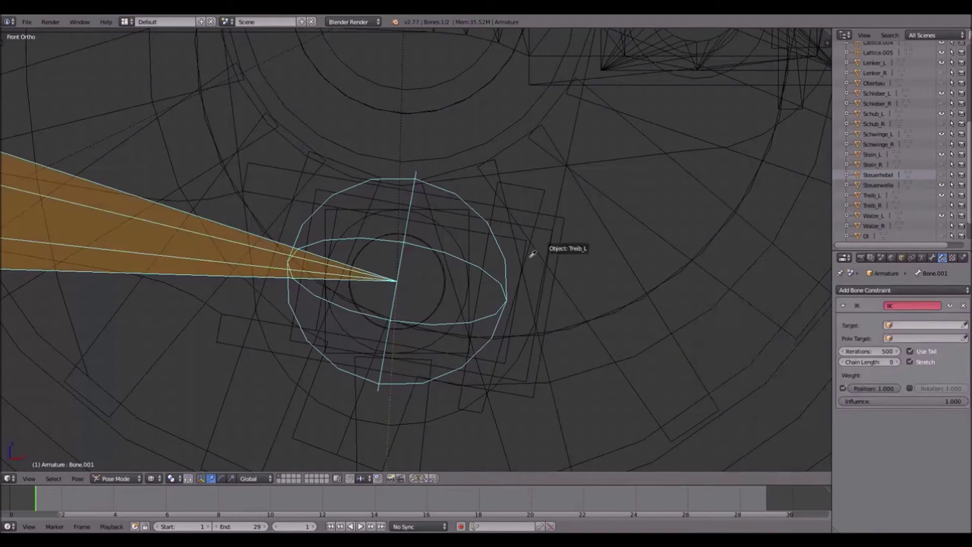
pyautogui.click(469, 246)
pyautogui.scroll(-4, 467, 239)
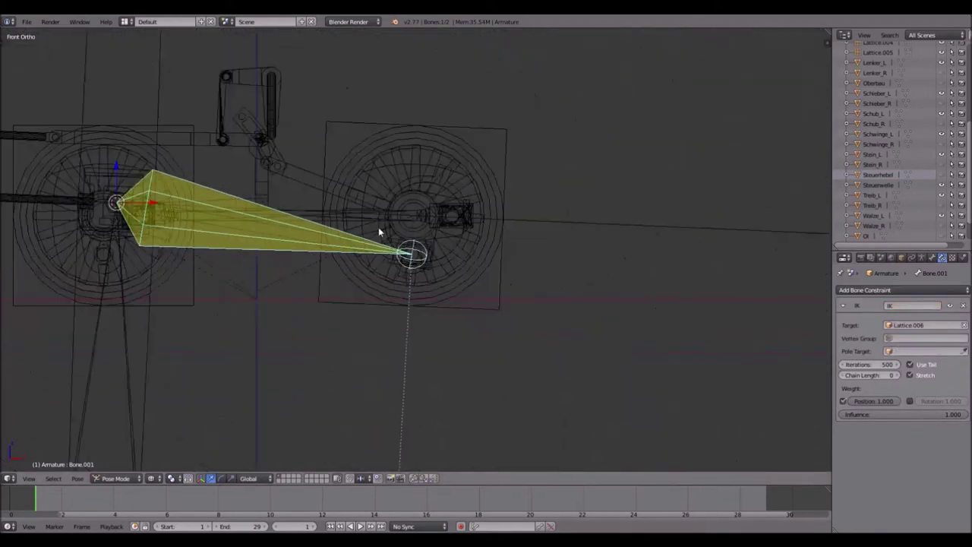
# - Test the IK rig by rotating the right-hand wheel's Lattice.001, and cancel the rotation
pyautogui.keyDown('shift'); pyautogui.moveTo(378, 231); pyautogui.dragTo(483, 256, button='middle'); pyautogui.keyUp('shift')
pyautogui.rightClick(603, 310)
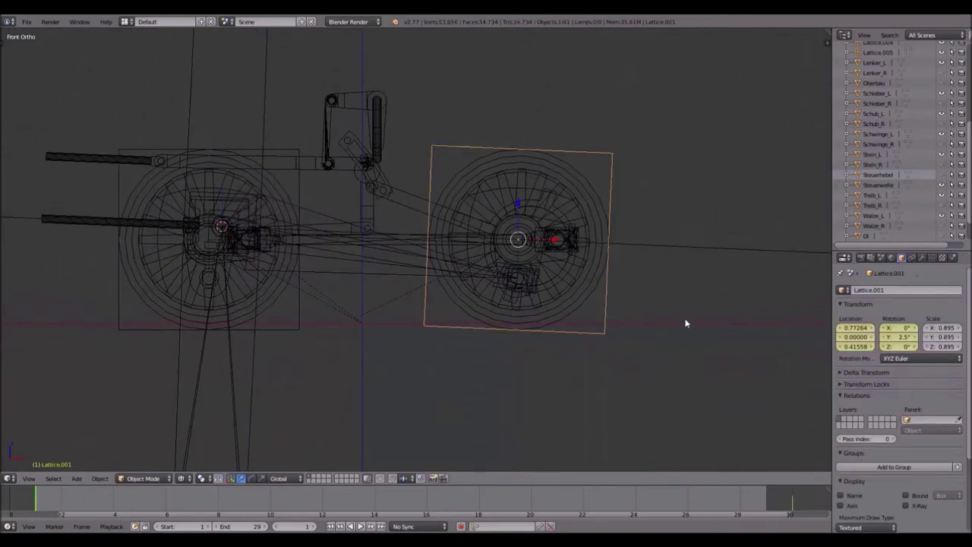
pyautogui.press('r')
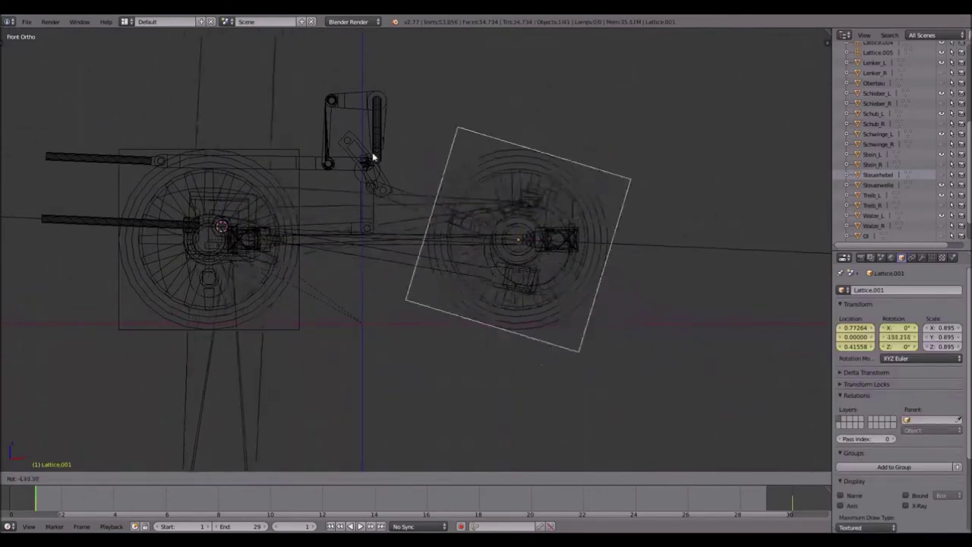
pyautogui.rightClick(760, 333)
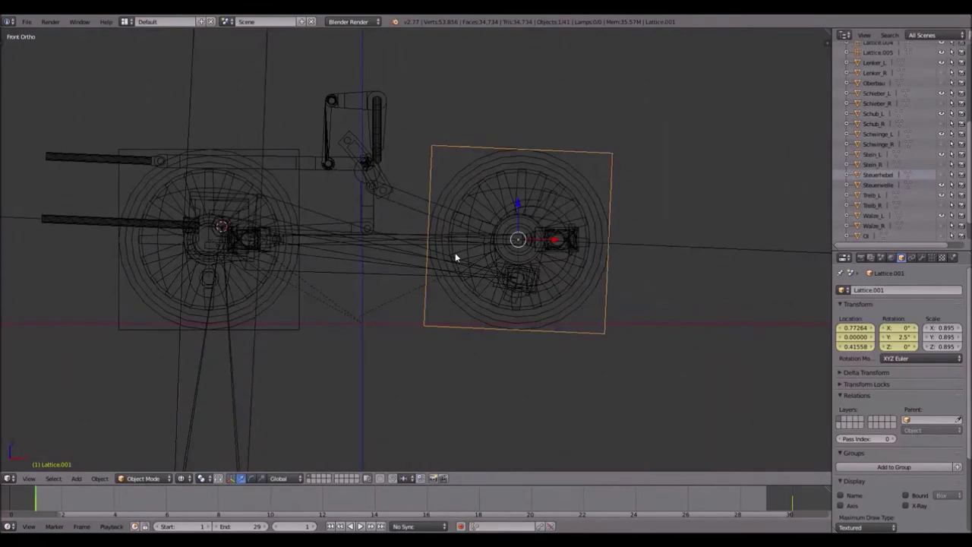
# - Select Lattice.005, the small unrotated lattice around the crosshead, from among the overlapping wheel, crosshead and rod objects
pyautogui.keyDown('shift'); pyautogui.moveTo(357, 247); pyautogui.dragTo(486, 234, button='middle'); pyautogui.keyUp('shift')
pyautogui.scroll(6, 357, 166)
pyautogui.scroll(5, 458, 247)
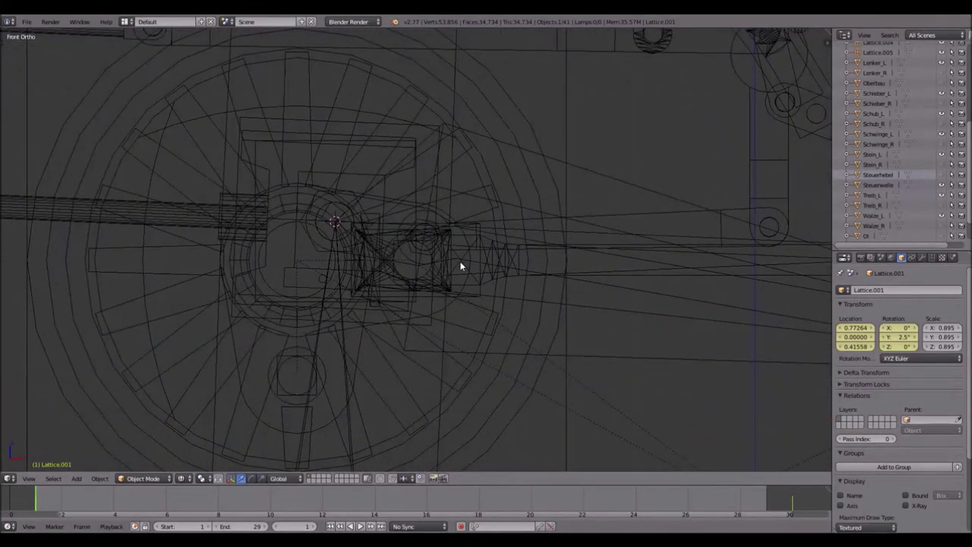
pyautogui.scroll(3, 366, 148)
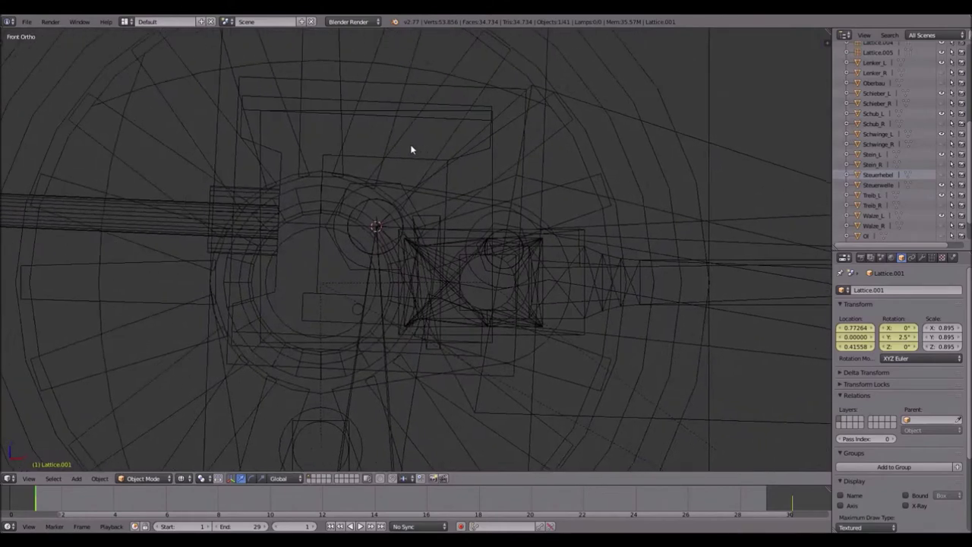
pyautogui.rightClick(306, 122)
pyautogui.rightClick(325, 95)
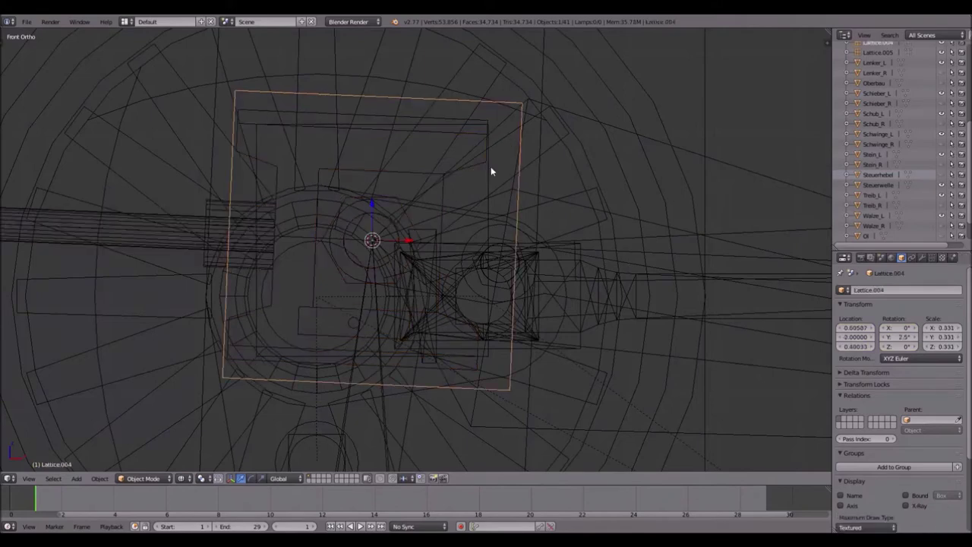
pyautogui.rightClick(491, 166)
pyautogui.rightClick(485, 126)
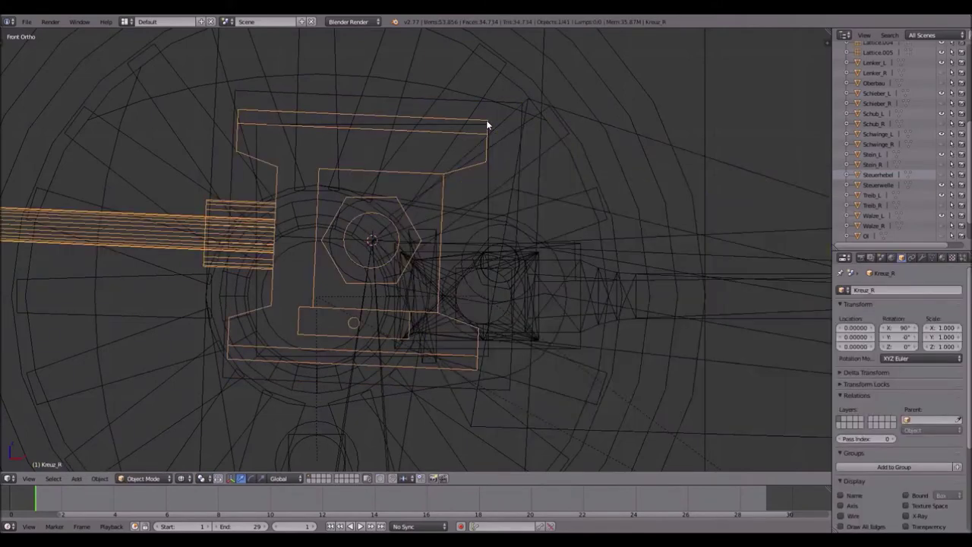
pyautogui.rightClick(483, 169)
pyautogui.rightClick(256, 333)
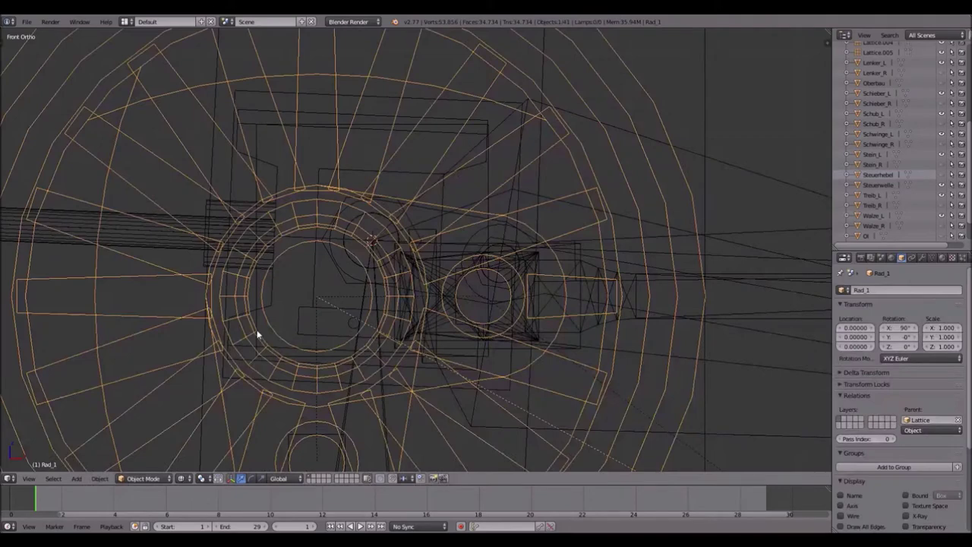
pyautogui.rightClick(257, 332)
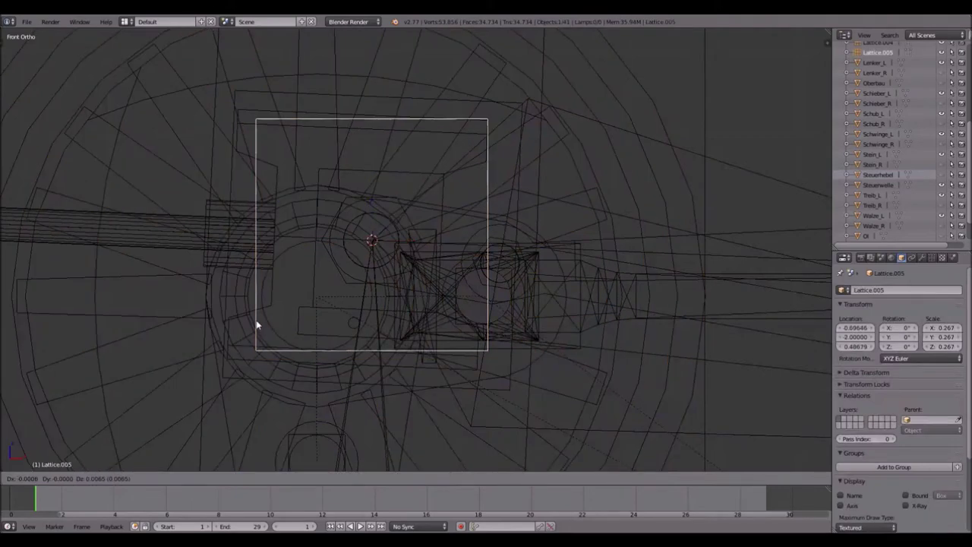
pyautogui.rightClick(232, 185)
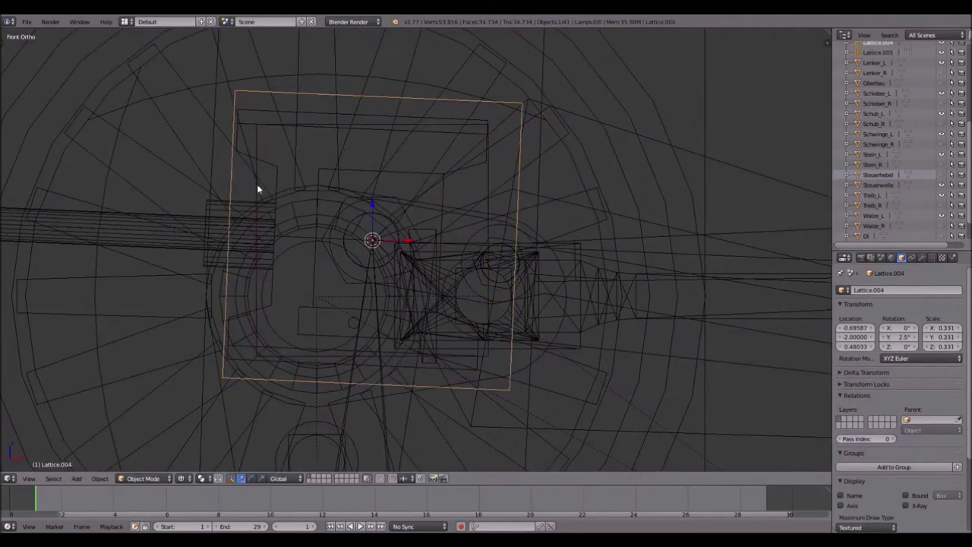
pyautogui.rightClick(257, 186)
pyautogui.rightClick(257, 188)
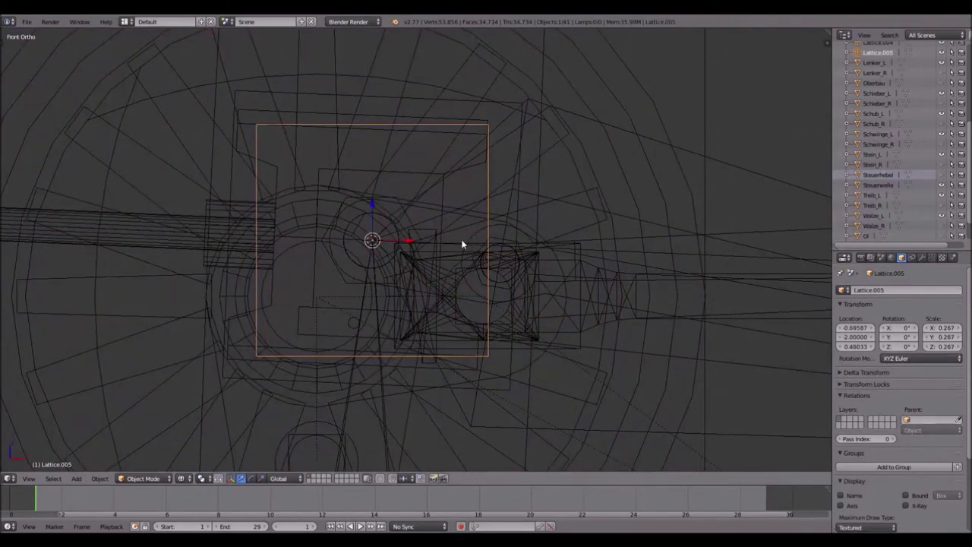
# - Add a Copy Location constraint to Lattice.005, targeting Bone.001 of the Armature
pyautogui.click(913, 257)
pyautogui.click(887, 291)
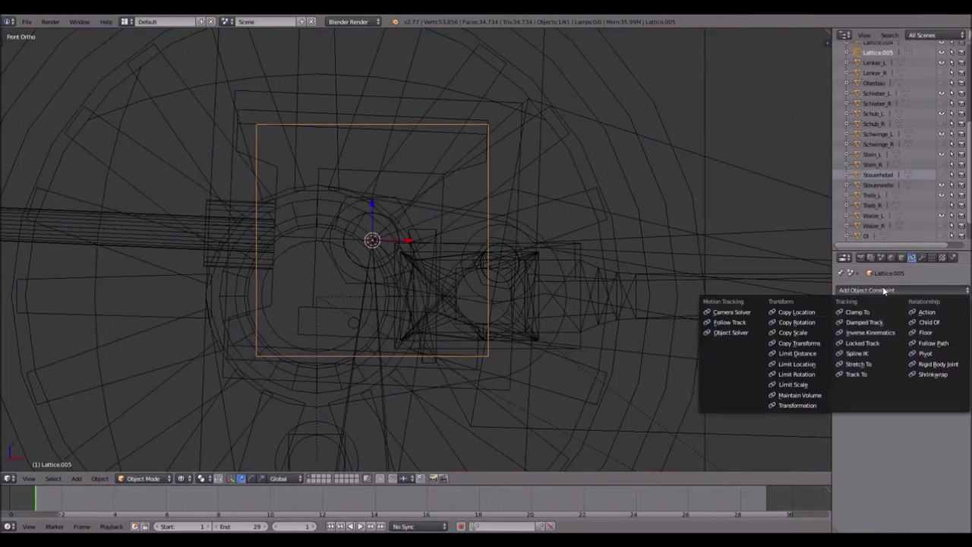
pyautogui.click(794, 312)
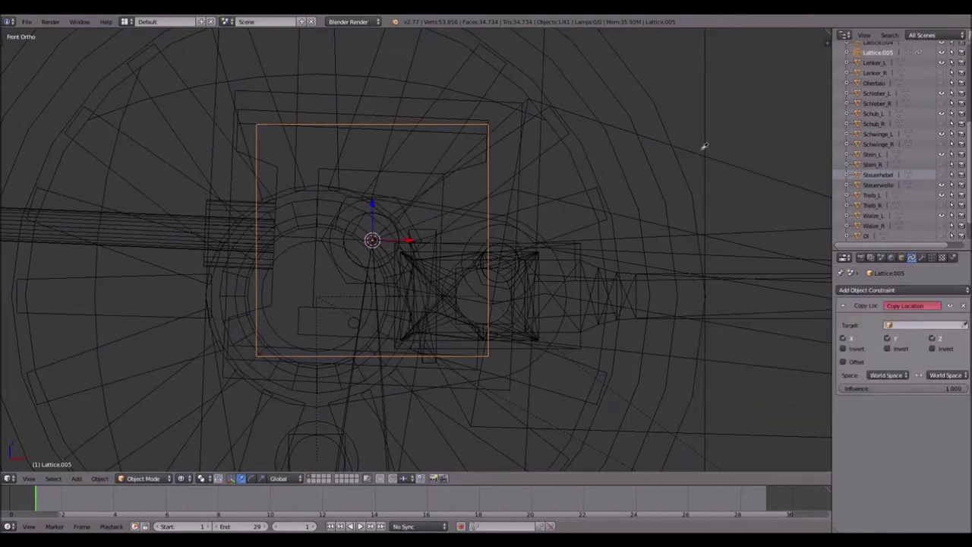
pyautogui.click(777, 168)
pyautogui.click(907, 338)
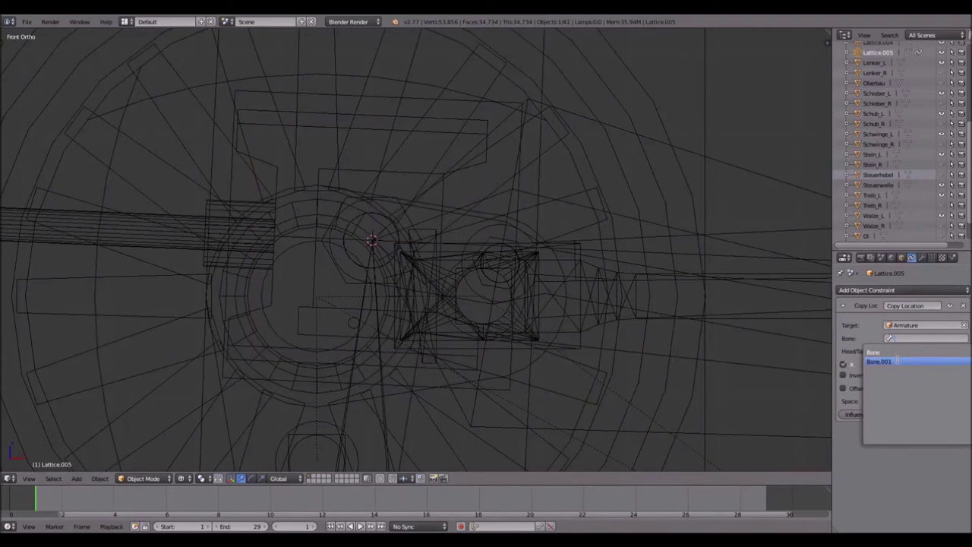
pyautogui.click(899, 361)
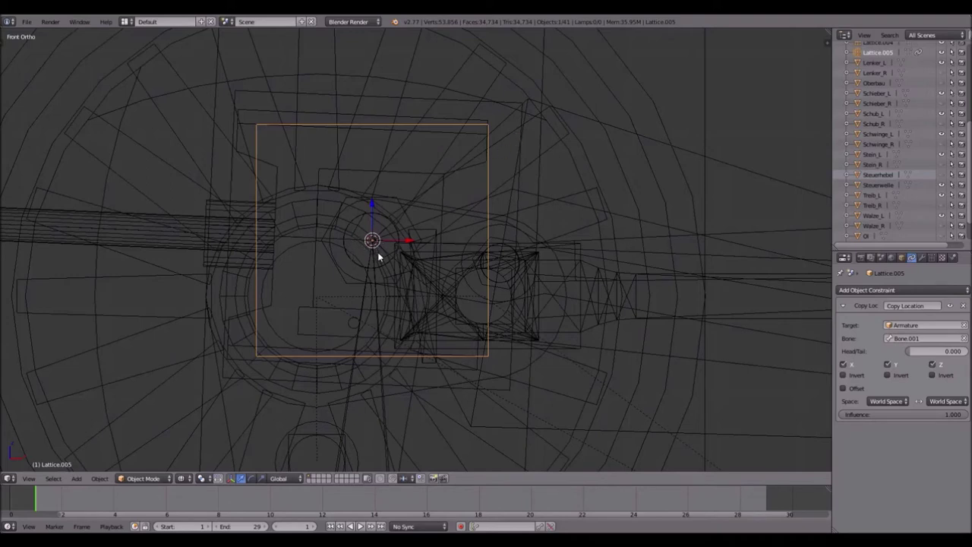
pyautogui.moveTo(918, 353)
pyautogui.mouseDown()
pyautogui.moveTo(945, 351)
pyautogui.moveTo(920, 351)
pyautogui.mouseUp()
# - Parent the crosshead Kreuz_R to Lattice.005 using the Object option
pyautogui.rightClick(41, 241)
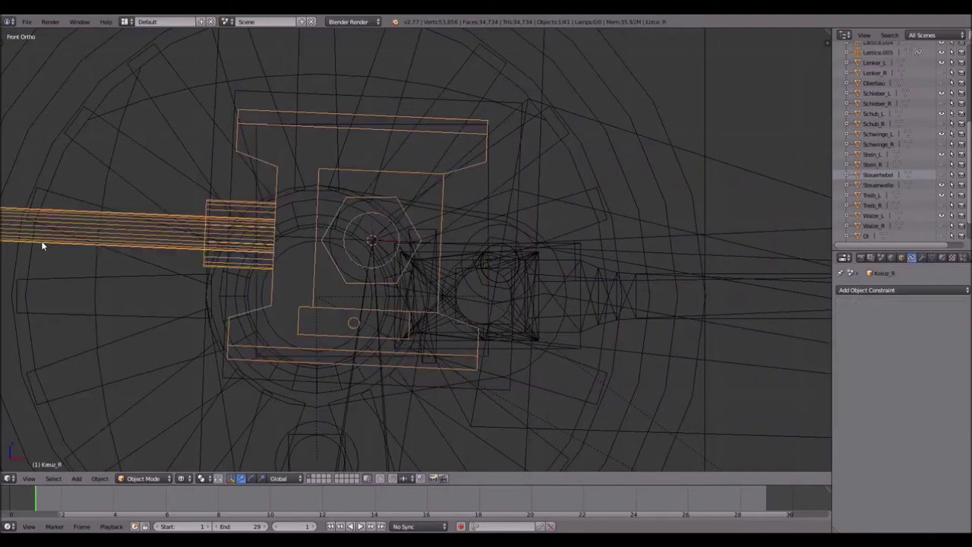
pyautogui.keyDown('shift'); pyautogui.rightClick(256, 189); pyautogui.keyUp('shift')
pyautogui.hotkey('ctrl', 'p')
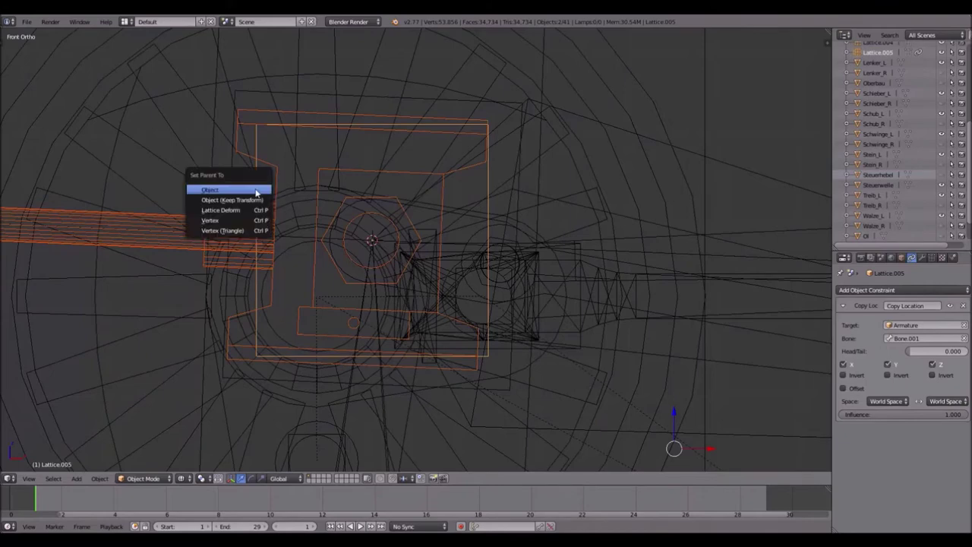
pyautogui.click(256, 191)
# - Add Copy Location and Copy Rotation constraints to Lattice.004, targeting the Copy Location at the Armature's Bone.001
pyautogui.rightClick(245, 96)
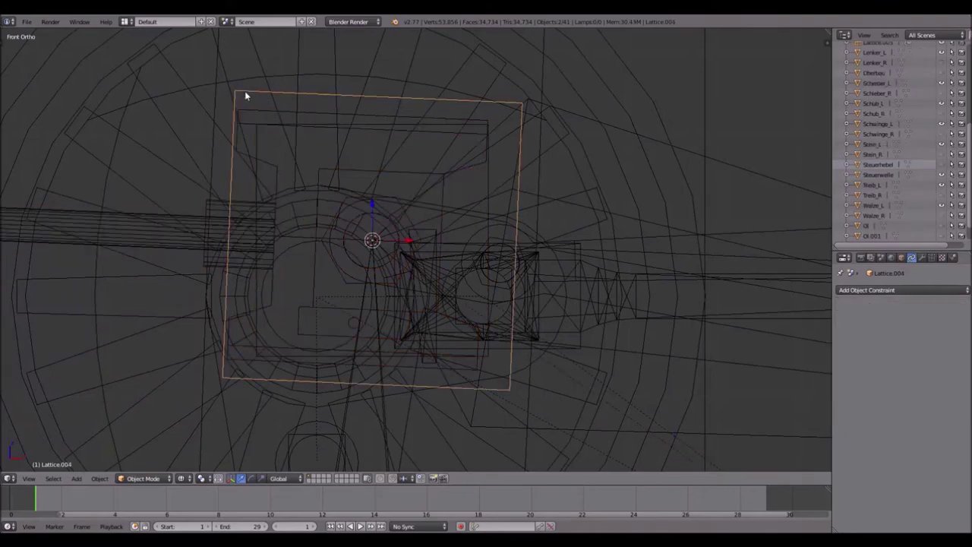
pyautogui.click(864, 290)
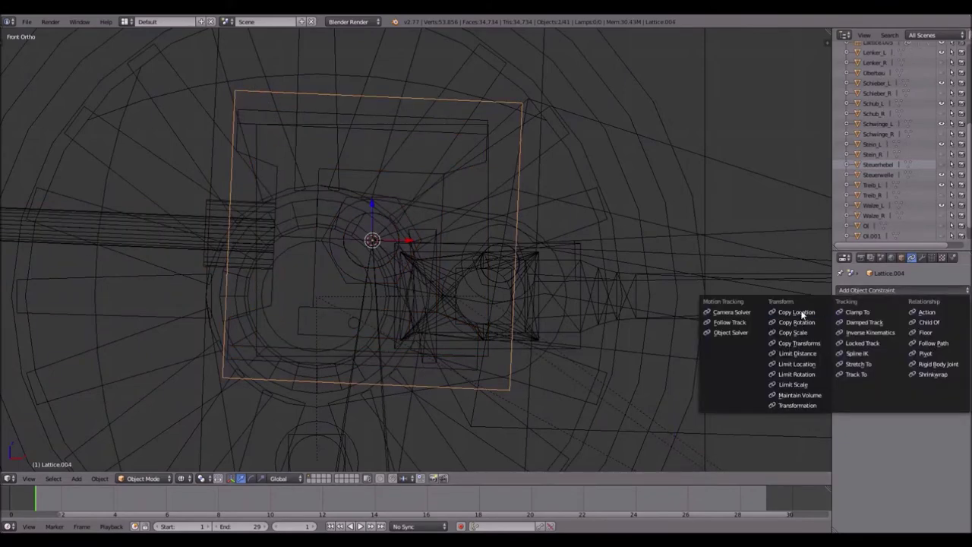
pyautogui.click(803, 315)
pyautogui.click(866, 291)
pyautogui.click(803, 324)
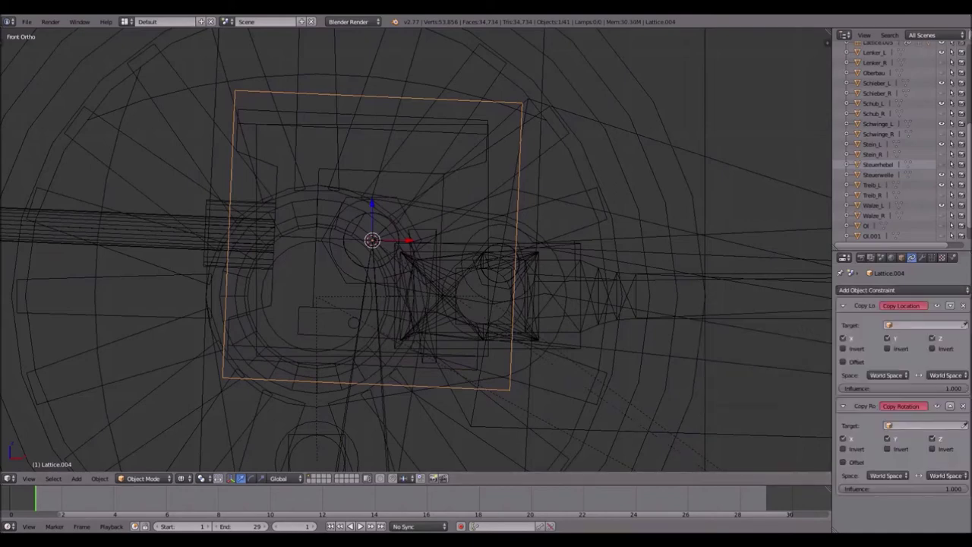
pyautogui.click(966, 326)
pyautogui.click(764, 171)
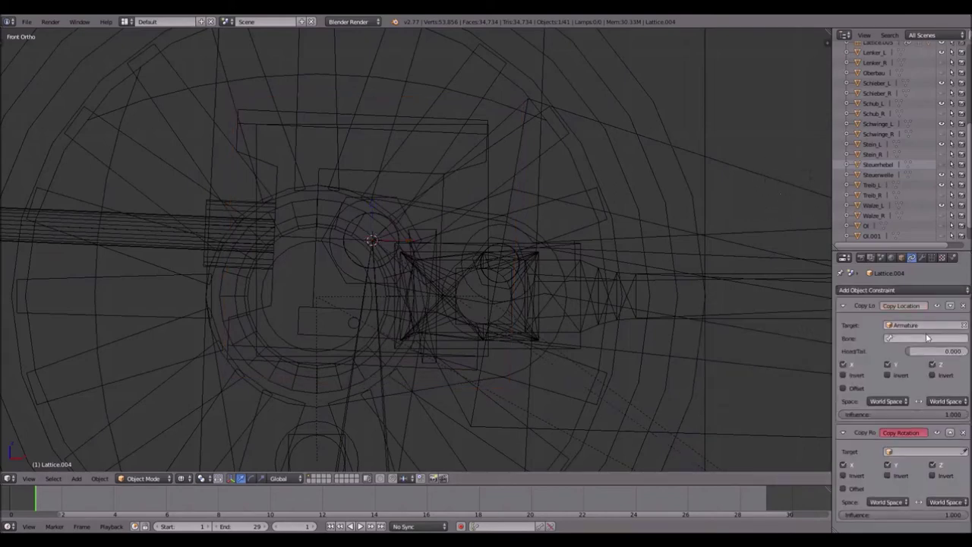
pyautogui.click(926, 338)
pyautogui.click(881, 361)
# - Target Lattice.004's Copy Rotation constraint at Bone.001 of the Armature
pyautogui.click(965, 451)
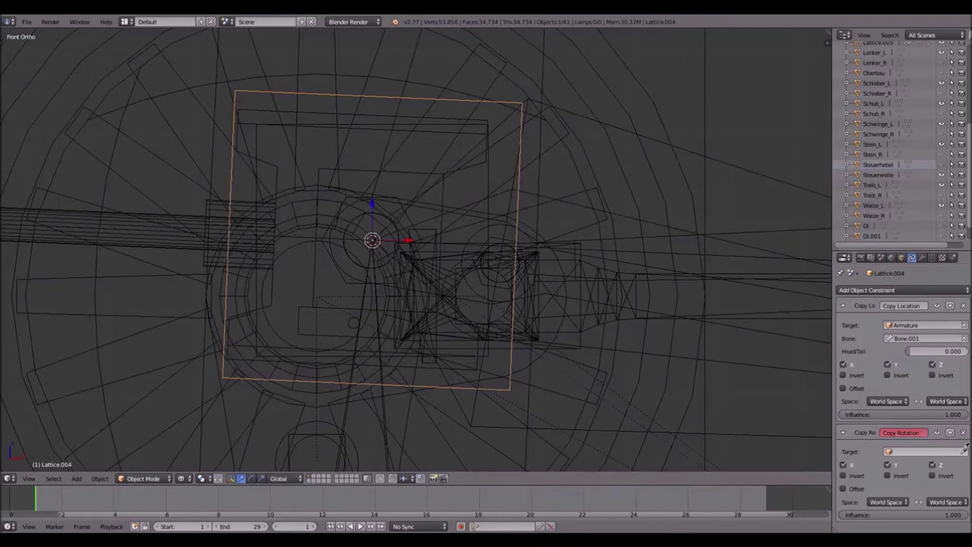
pyautogui.click(745, 171)
pyautogui.click(921, 464)
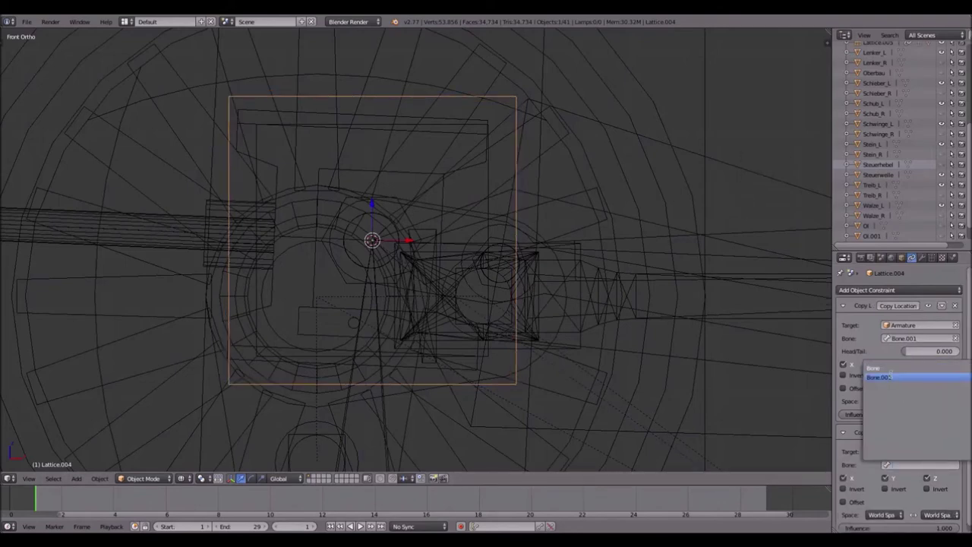
pyautogui.click(885, 378)
pyautogui.scroll(-6, 469, 217)
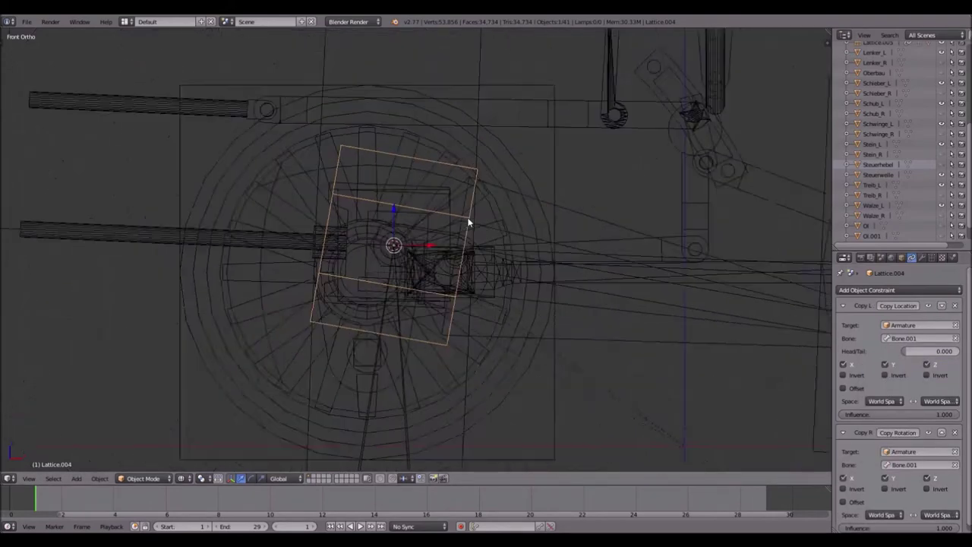
pyautogui.scroll(4, 469, 219)
# - Parent the connecting rod between the crosshead and the crank pin to Lattice.004 using the Object option
pyautogui.rightClick(684, 311)
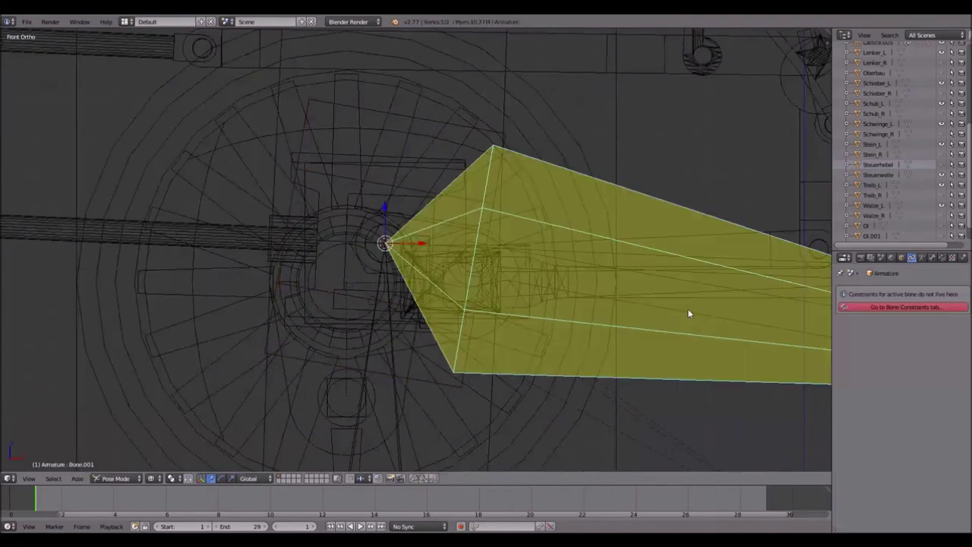
pyautogui.scroll(-4, 661, 265)
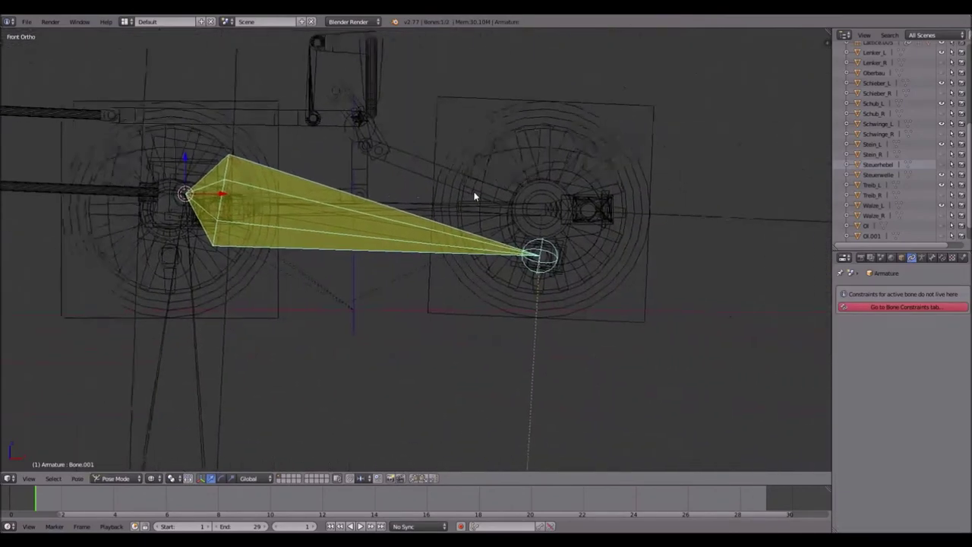
pyautogui.scroll(7, 580, 271)
pyautogui.scroll(-3, 580, 271)
pyautogui.hotkey('ctrl', 'Tab')
pyautogui.rightClick(710, 230)
pyautogui.scroll(-2, 567, 208)
pyautogui.scroll(-2, 567, 209)
pyautogui.keyDown('shift'); pyautogui.moveTo(305, 161); pyautogui.dragTo(477, 178, button='middle'); pyautogui.keyUp('shift')
pyautogui.scroll(6, 478, 178)
pyautogui.keyDown('shift'); pyautogui.moveTo(344, 96); pyautogui.dragTo(479, 284, button='middle'); pyautogui.keyUp('shift')
pyautogui.rightClick(378, 166)
pyautogui.hotkey('ctrl', 'p')
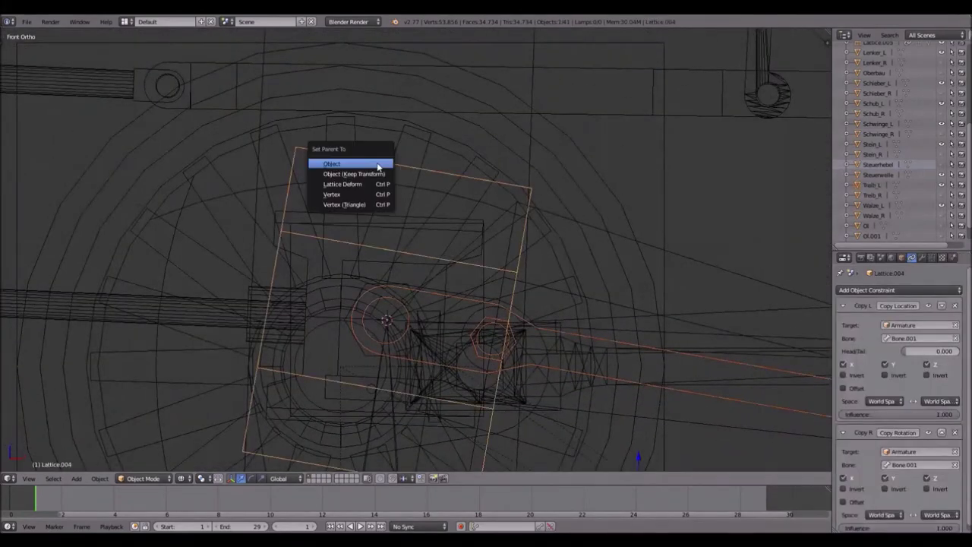
pyautogui.click(378, 163)
# - Switch the viewport to solid shading and hide both armature bones that cover the wheels and rods
pyautogui.scroll(-4, 377, 162)
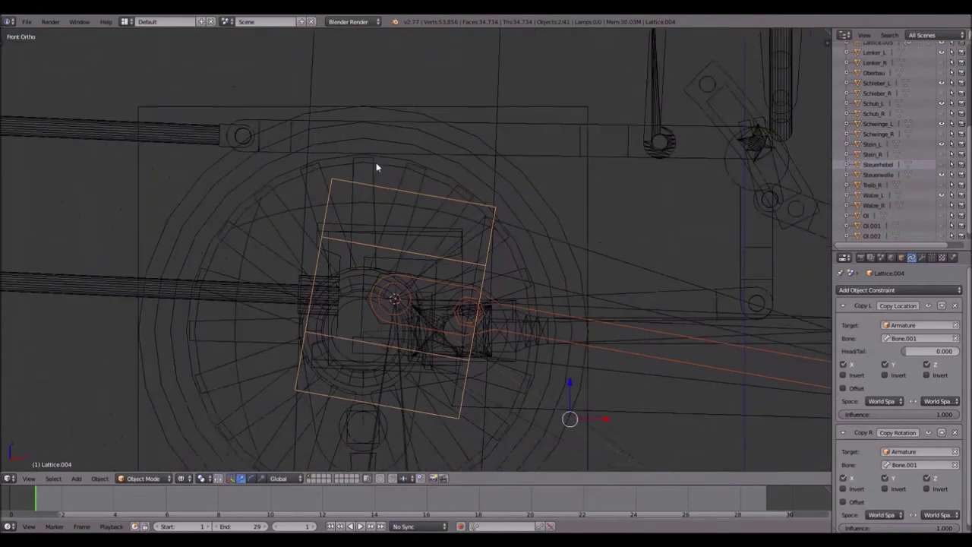
pyautogui.scroll(2, 455, 201)
pyautogui.scroll(-4, 522, 250)
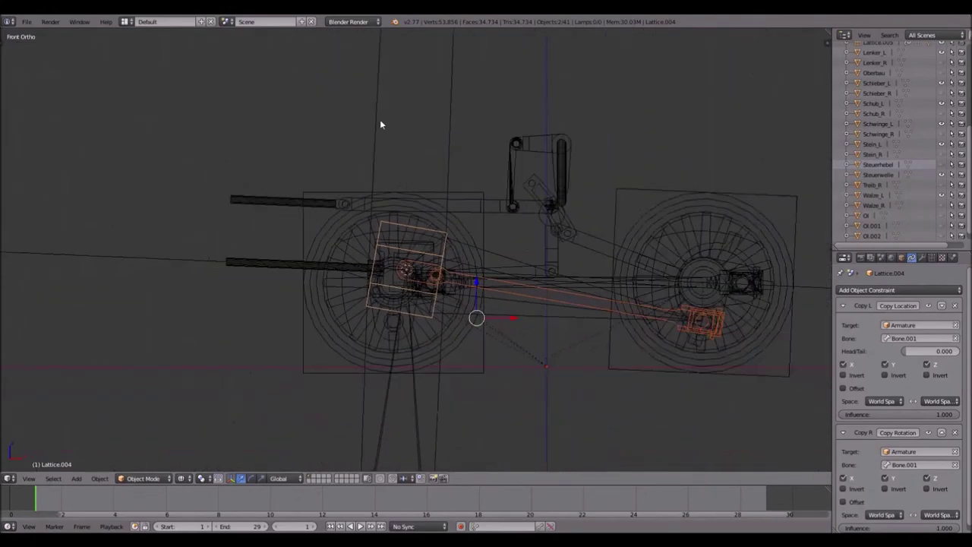
pyautogui.press('z')
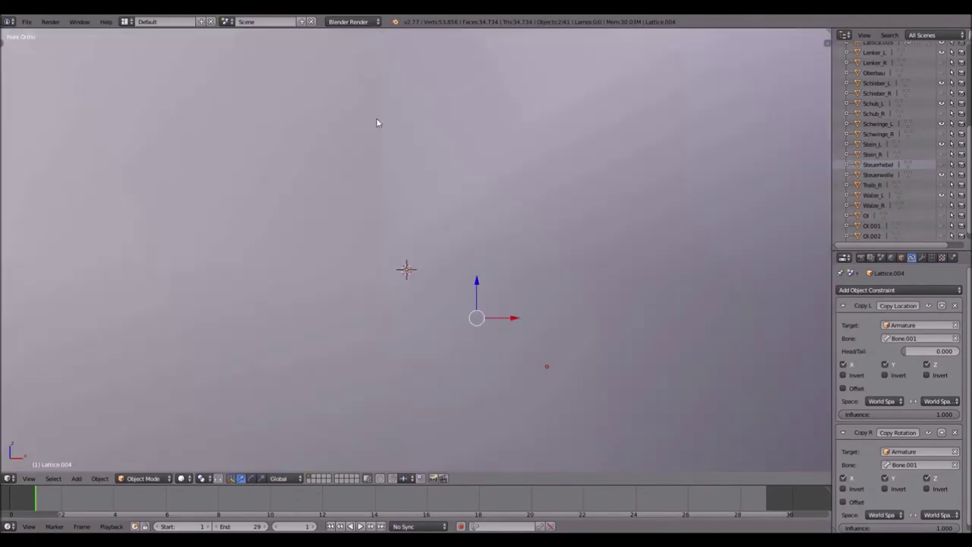
pyautogui.rightClick(375, 131)
pyautogui.press('h')
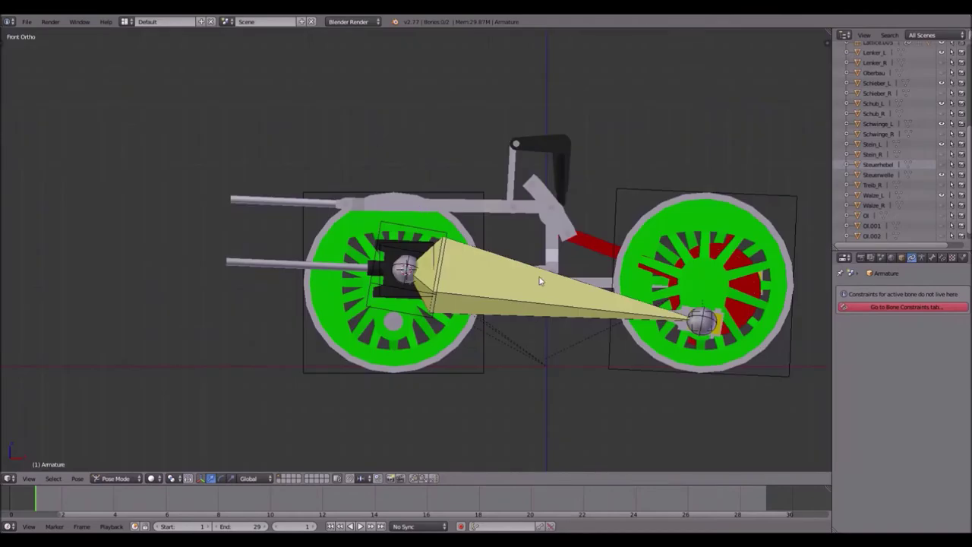
pyautogui.rightClick(538, 277)
pyautogui.press('h')
# - Play the animation and orbit around the wheelsets to check the crosshead and rod motion, ending with playback stopped
pyautogui.scroll(5, 537, 276)
pyautogui.keyDown('shift'); pyautogui.moveTo(534, 271); pyautogui.dragTo(227, 199, button='middle'); pyautogui.keyUp('shift')
pyautogui.hotkey('alt', 'a')
pyautogui.scroll(-4, 238, 202)
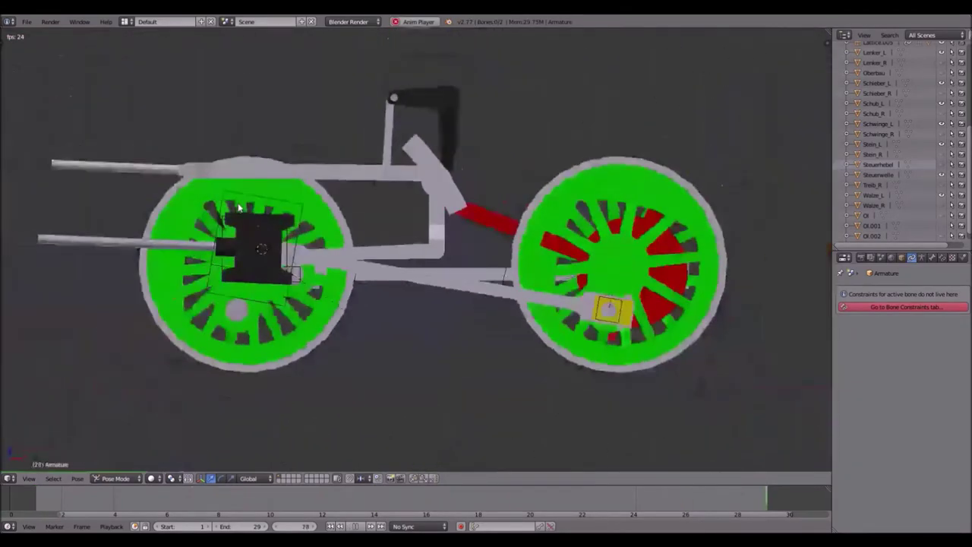
pyautogui.moveTo(238, 214); pyautogui.dragTo(278, 249, button='middle')
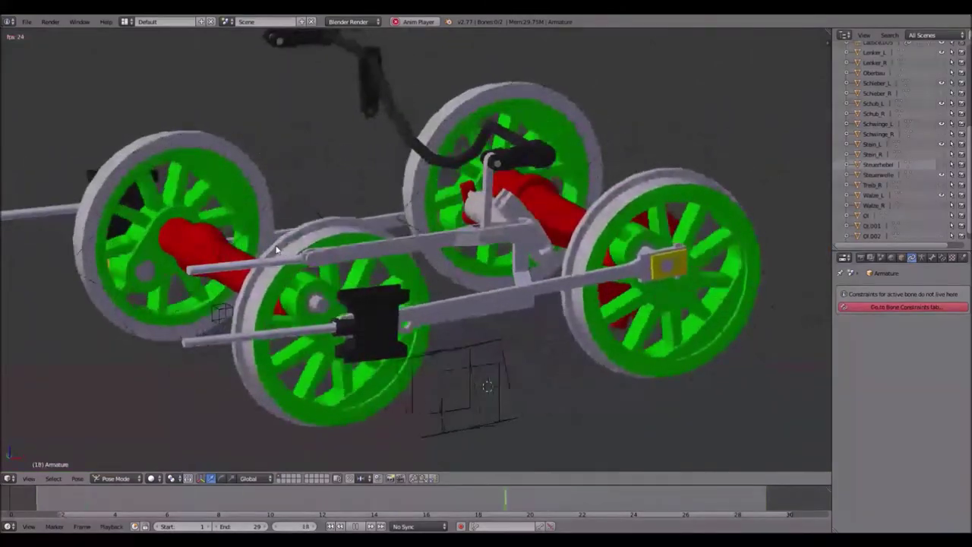
pyautogui.press('Escape')
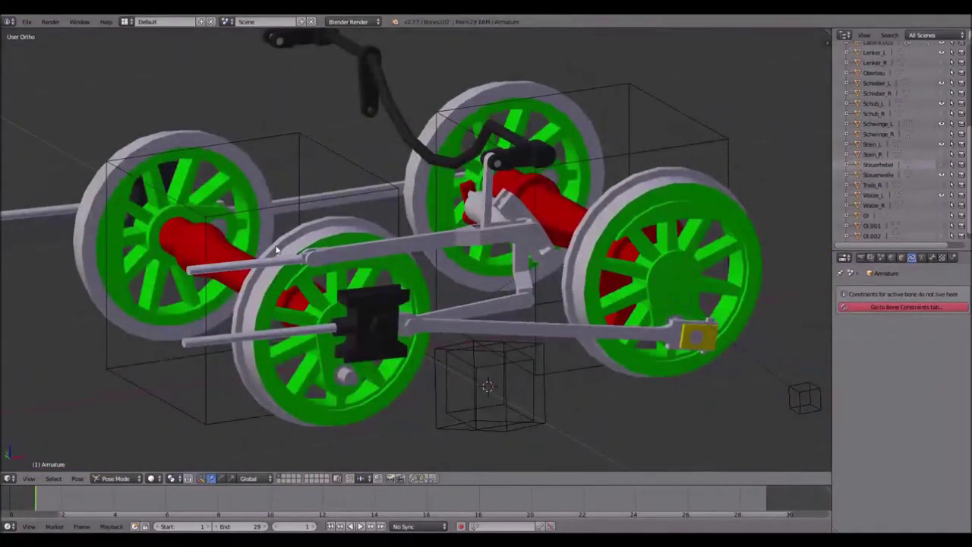
# - Return to the front view near the crosshead and switch the armature from Pose Mode to Object Mode
pyautogui.press('KP_1')
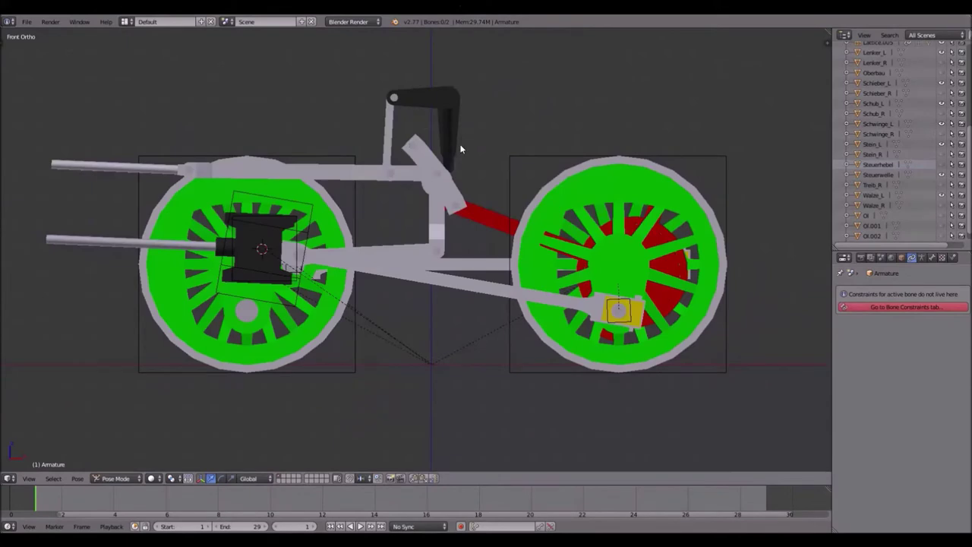
pyautogui.scroll(2, 349, 236)
pyautogui.scroll(1, 345, 233)
pyautogui.keyDown('shift'); pyautogui.moveTo(334, 223); pyautogui.dragTo(264, 224, button='middle'); pyautogui.keyUp('shift')
pyautogui.scroll(-1, 358, 209)
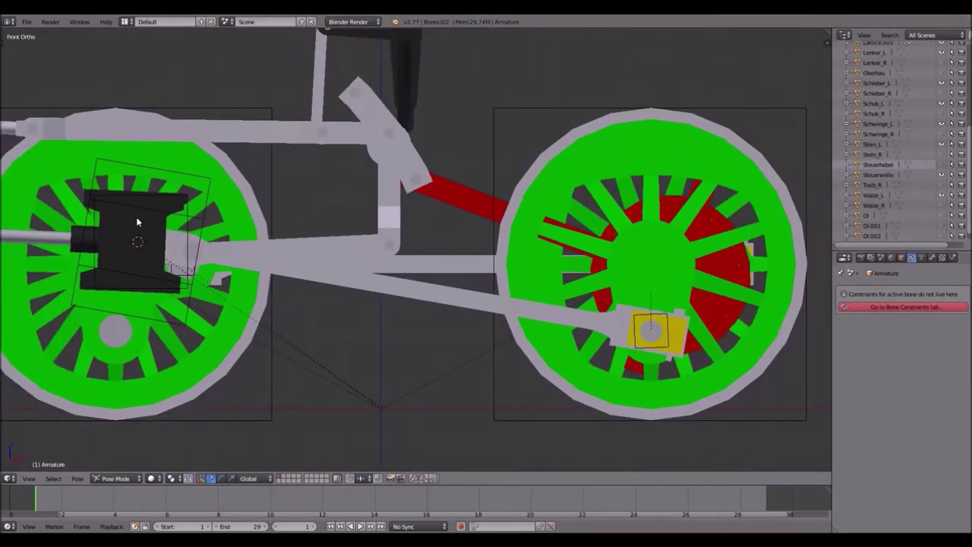
pyautogui.hotkey('shift', 'a')
pyautogui.moveTo(147, 222)
pyautogui.press('Escape')
pyautogui.click(119, 479)
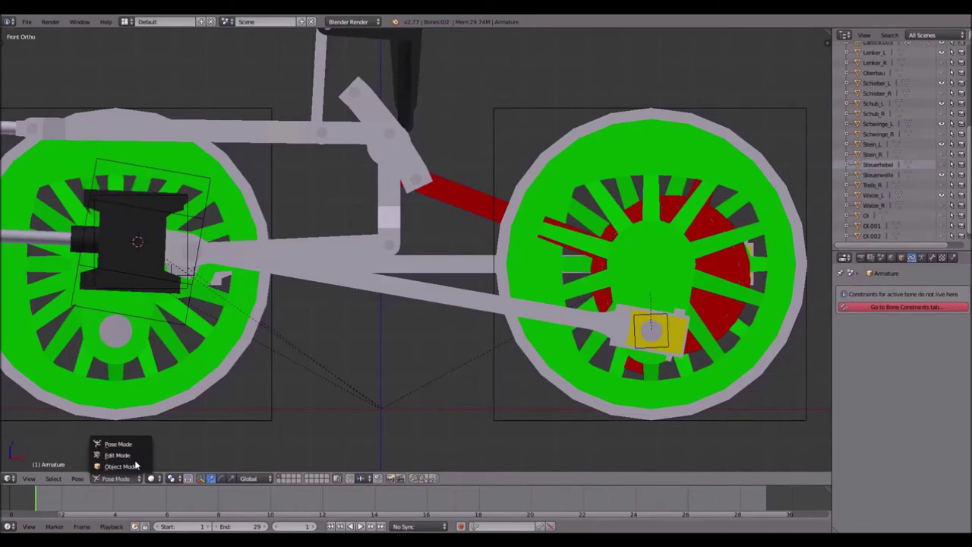
pyautogui.click(126, 443)
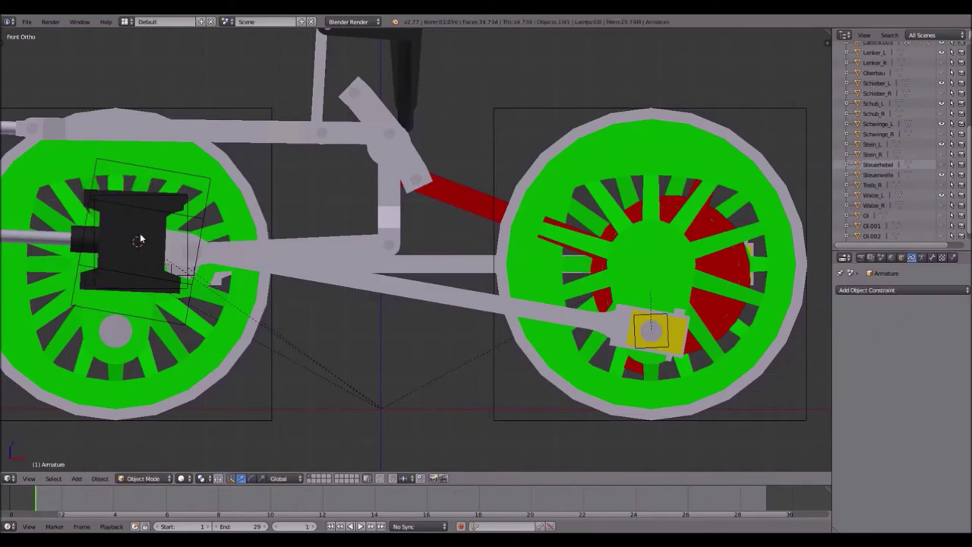
# - Add a lattice at the 3D cursor on the crosshead and scale it down uniformly to about 0.181
pyautogui.hotkey('shift', 'a')
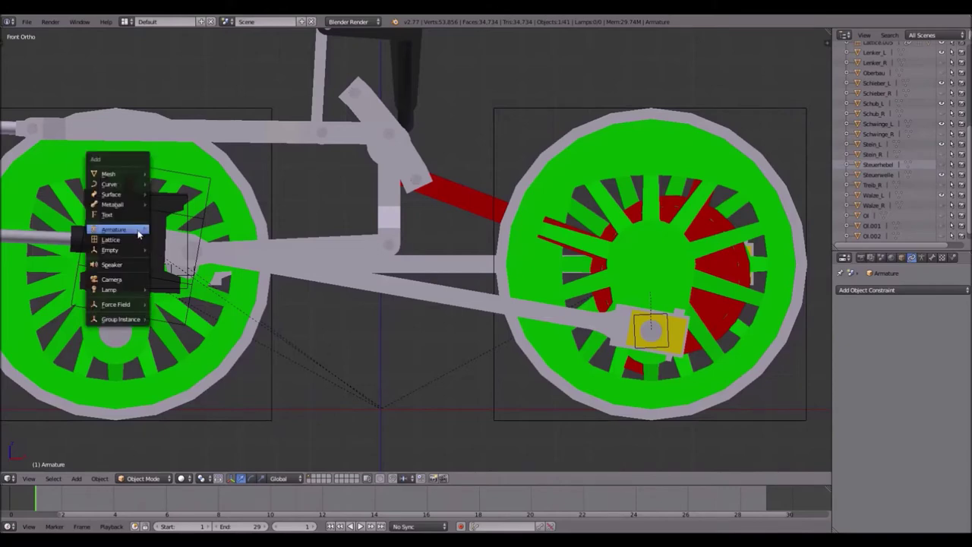
pyautogui.click(136, 238)
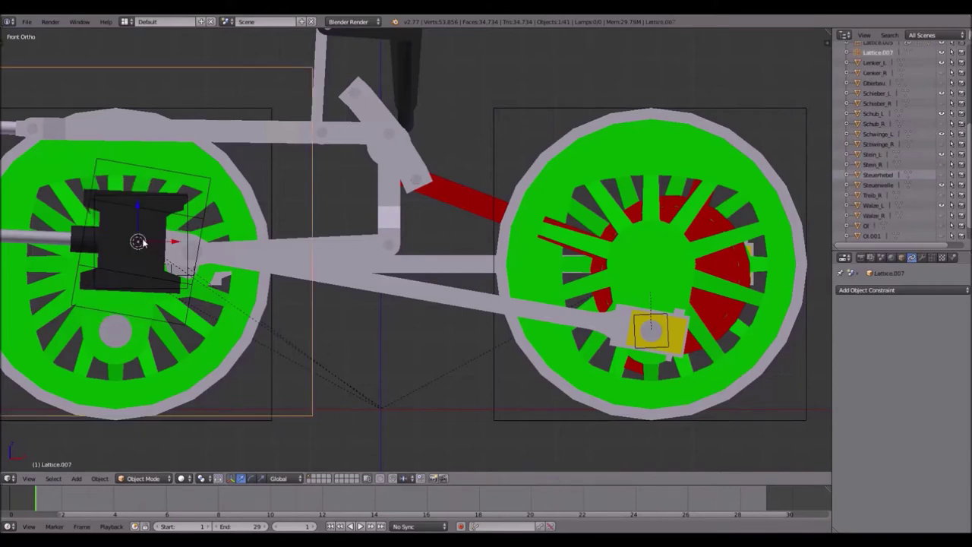
pyautogui.click(902, 257)
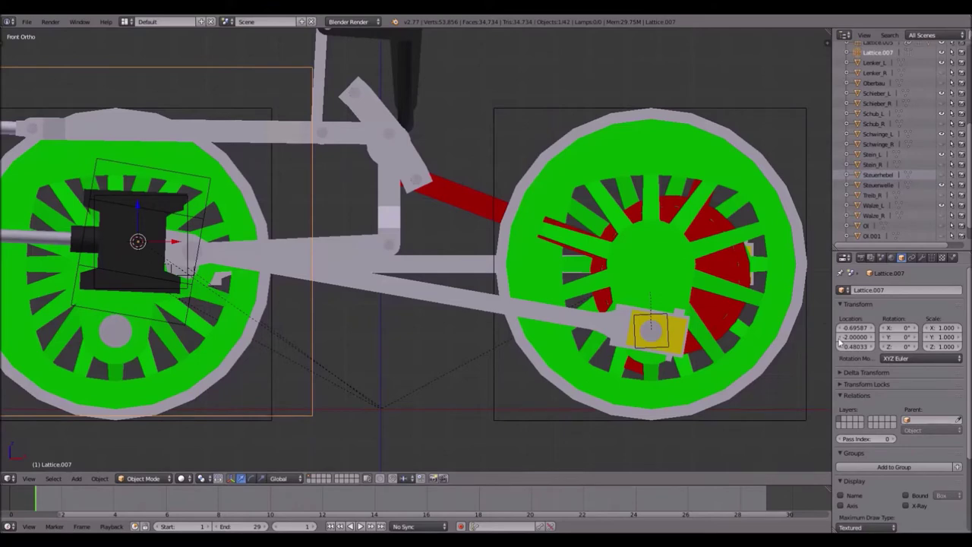
pyautogui.press('s')
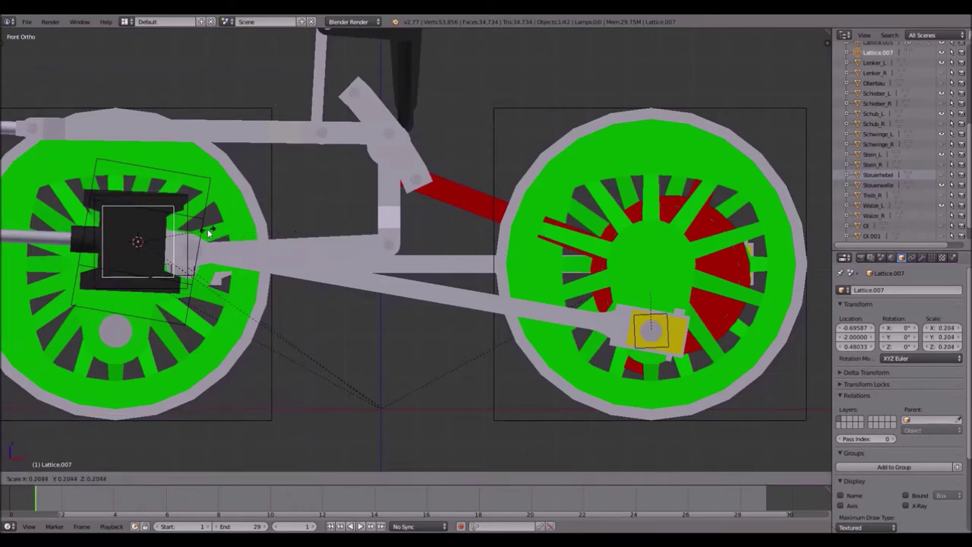
pyautogui.click(202, 235)
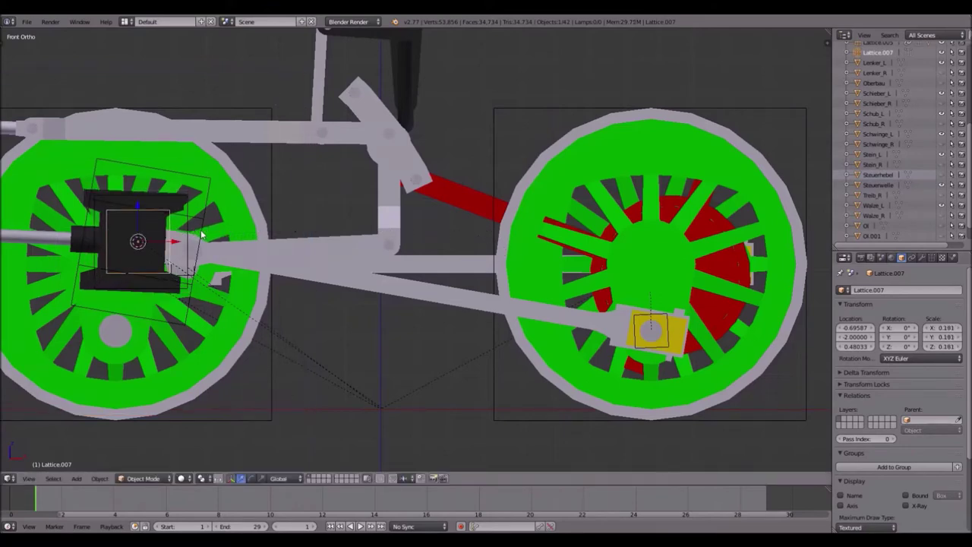
# - Rotate Lattice.001 around the wheel with the yellow crank-pin bearing by 2.5°
pyautogui.rightClick(784, 108)
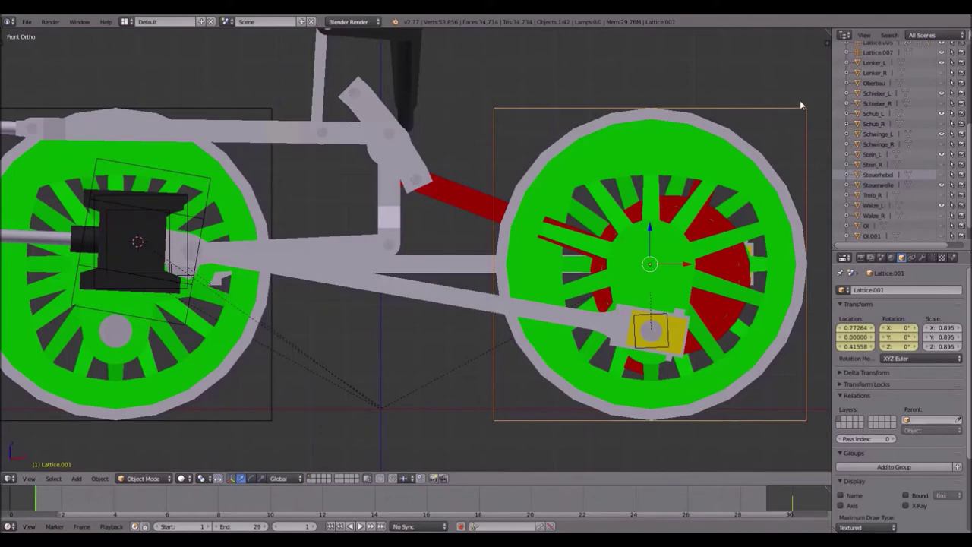
pyautogui.press('r')
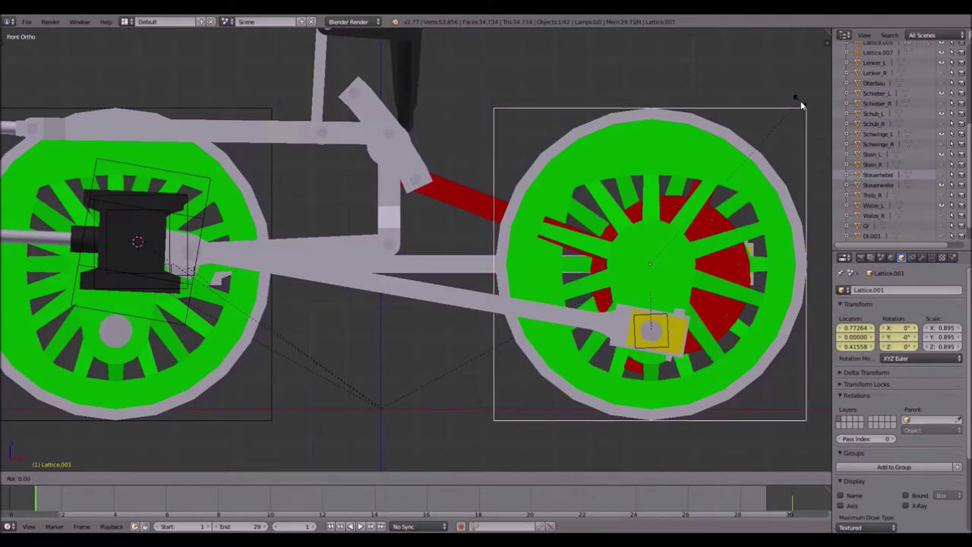
pyautogui.write('2.5')
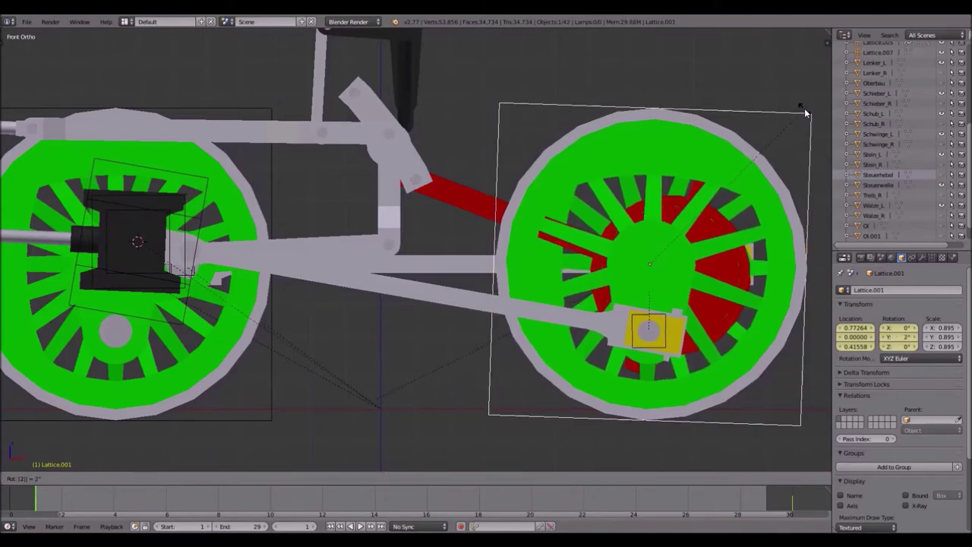
pyautogui.press('Return')
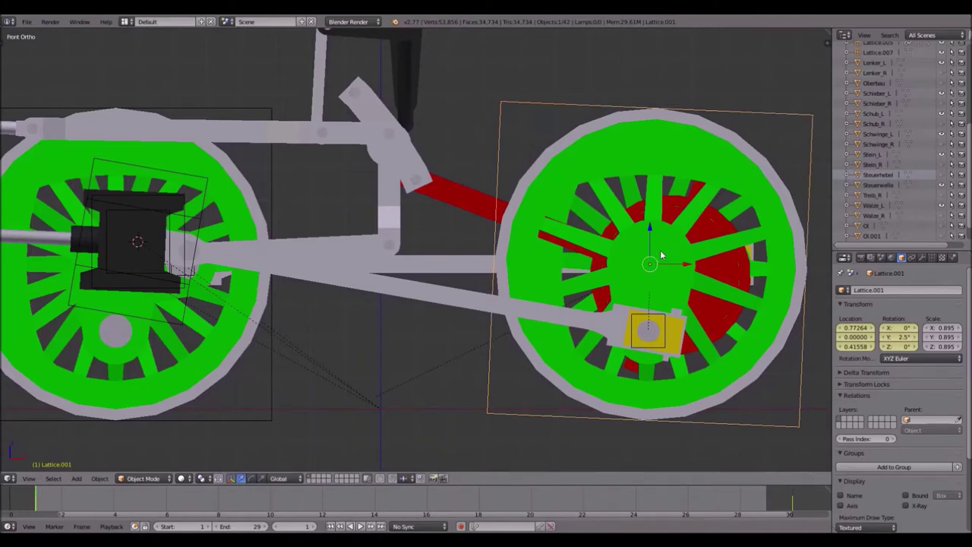
# - Select the red eccentric rod Exstange_L and examine its ring behind the wheel spokes in wireframe shading
pyautogui.scroll(4, 714, 256)
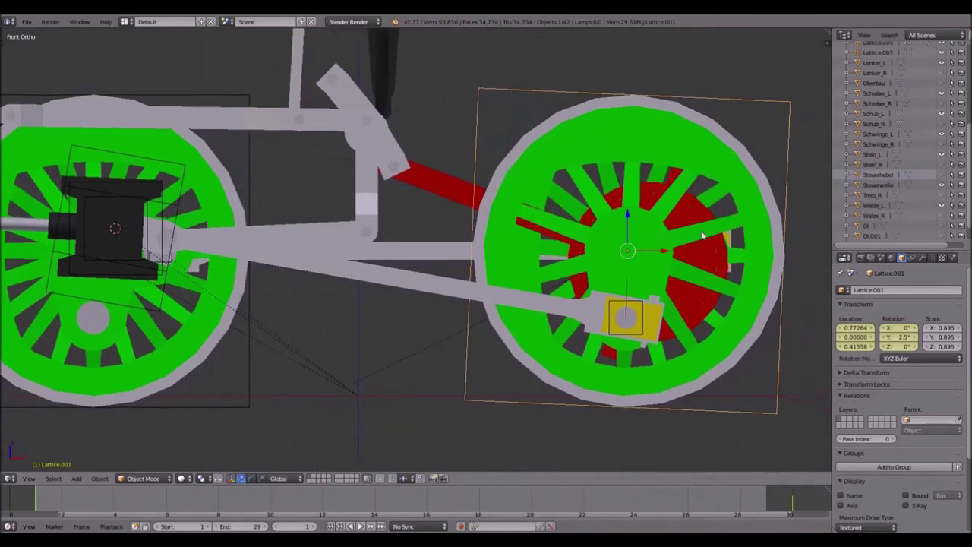
pyautogui.scroll(5, 398, 197)
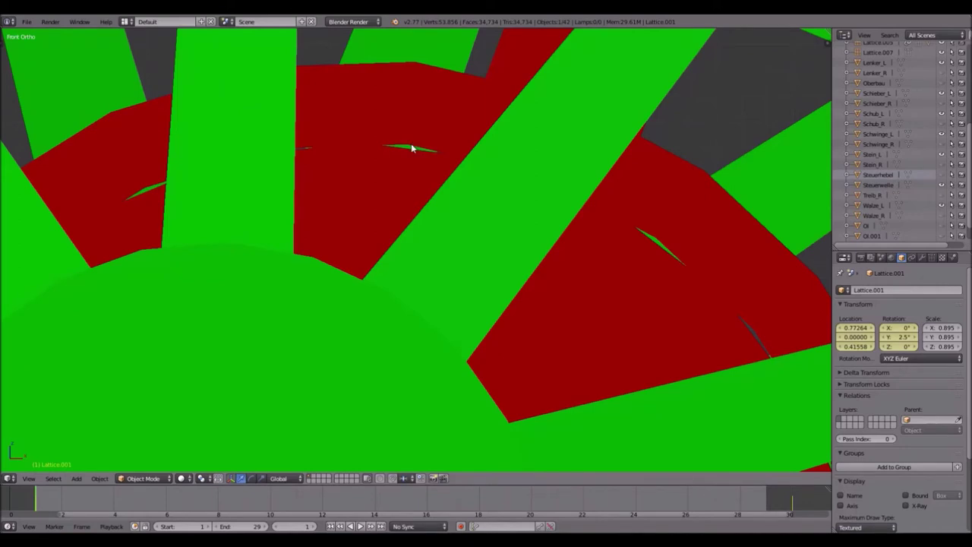
pyautogui.rightClick(403, 137)
pyautogui.press('z')
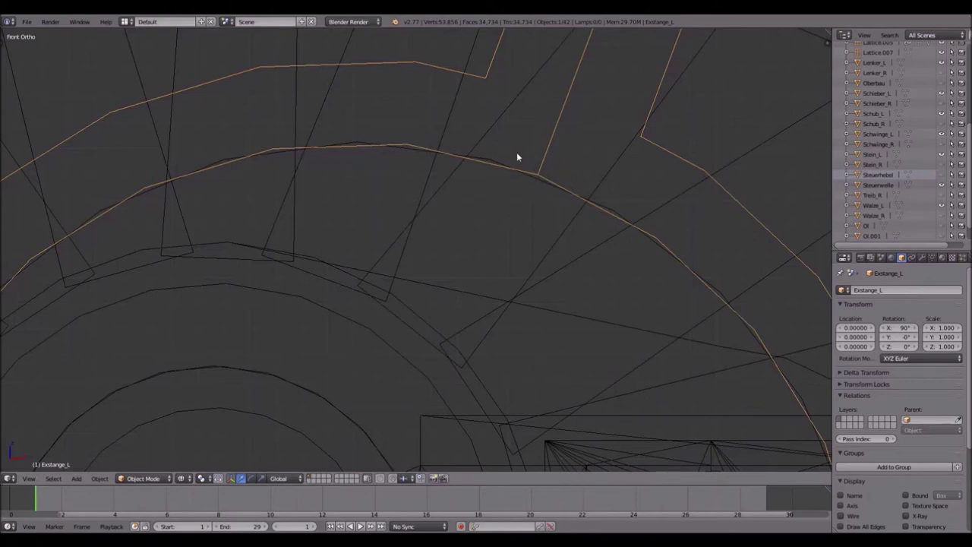
pyautogui.scroll(-3, 531, 152)
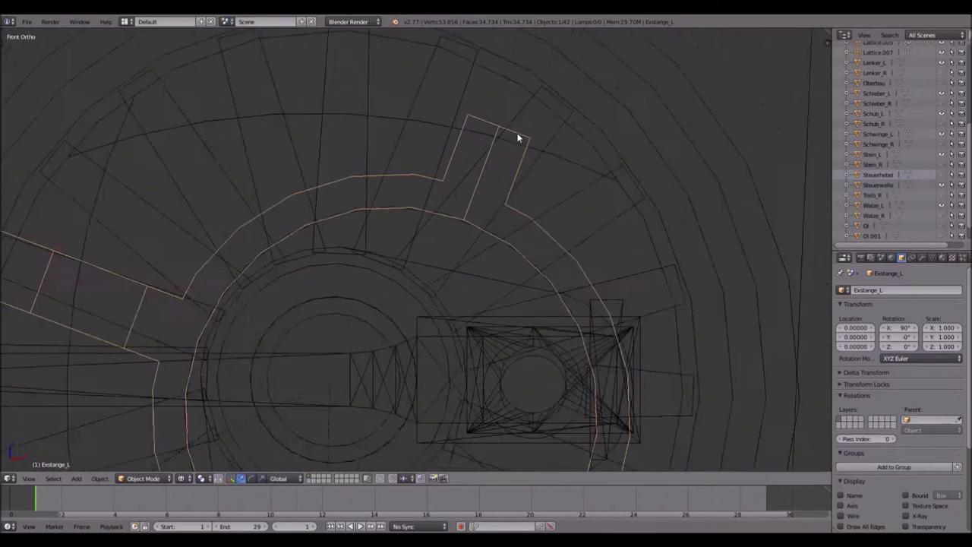
pyautogui.scroll(-2, 451, 206)
pyautogui.keyDown('shift'); pyautogui.moveTo(458, 221); pyautogui.dragTo(489, 119, button='middle'); pyautogui.keyUp('shift')
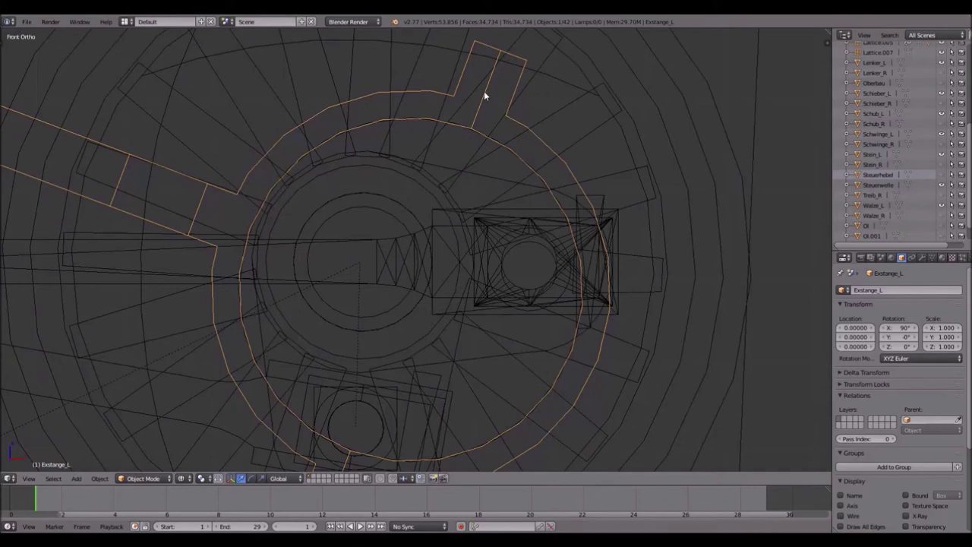
pyautogui.scroll(-3, 473, 122)
pyautogui.moveTo(473, 130)
pyautogui.keyDown('shift'); pyautogui.mouseDown(button='middle')
pyautogui.moveTo(582, 182)
pyautogui.moveTo(486, 125)
pyautogui.mouseUp(button='middle'); pyautogui.keyUp('shift')
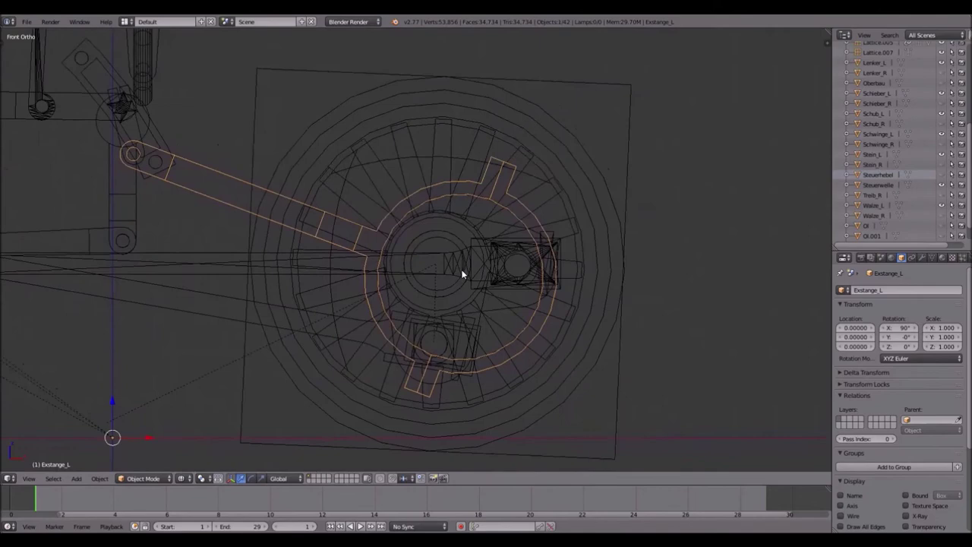
pyautogui.scroll(2, 468, 290)
pyautogui.scroll(2, 479, 224)
# - Return to solid shading and examine the joint between the crosshead and the rods in front of the other wheel
pyautogui.press('z')
pyautogui.scroll(-4, 691, 131)
pyautogui.keyDown('shift'); pyautogui.moveTo(466, 159); pyautogui.dragTo(116, 143, button='middle'); pyautogui.keyUp('shift')
pyautogui.scroll(2, 337, 172)
pyautogui.scroll(2, 334, 179)
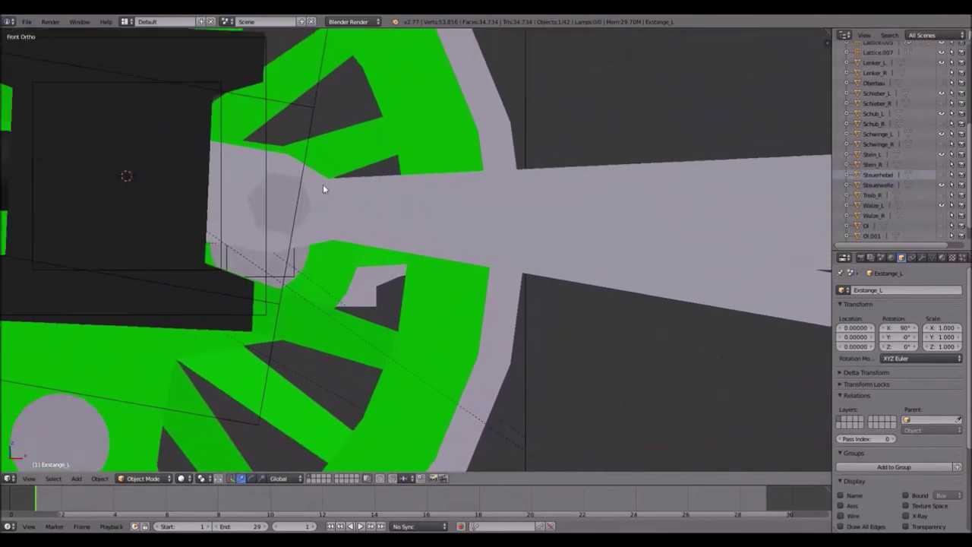
pyautogui.scroll(-8, 357, 196)
pyautogui.scroll(5, 377, 212)
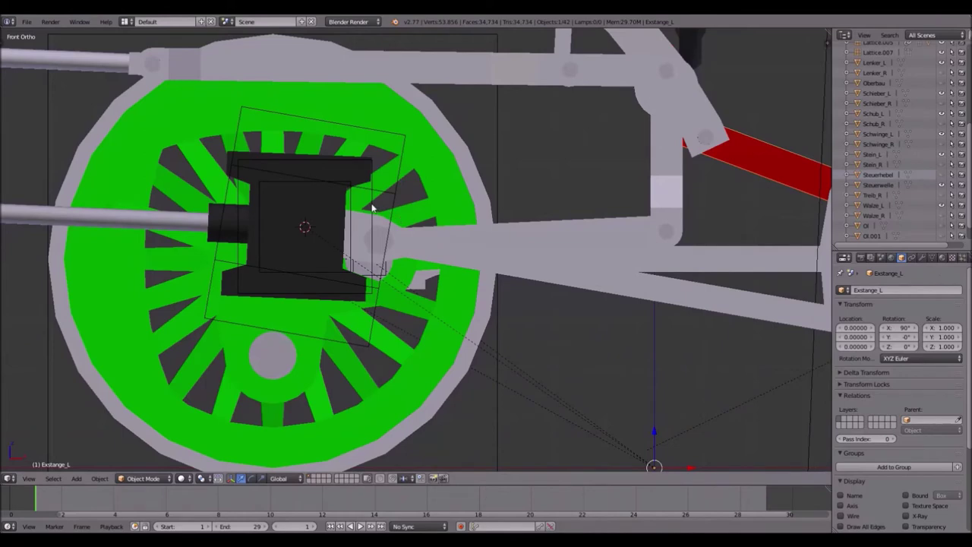
pyautogui.scroll(-5, 372, 207)
pyautogui.rightClick(450, 310)
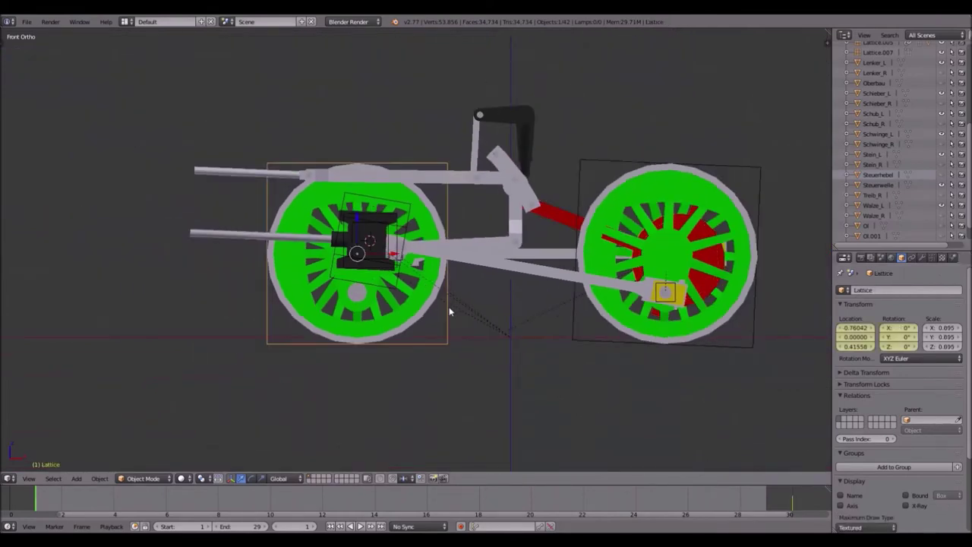
pyautogui.press('g')
pyautogui.rightClick(486, 260)
# - Move Lattice.007 from the crosshead centre to the rod pin beside it, at about X -0.551 and Z 0.457
pyautogui.scroll(4, 517, 237)
pyautogui.rightClick(362, 226)
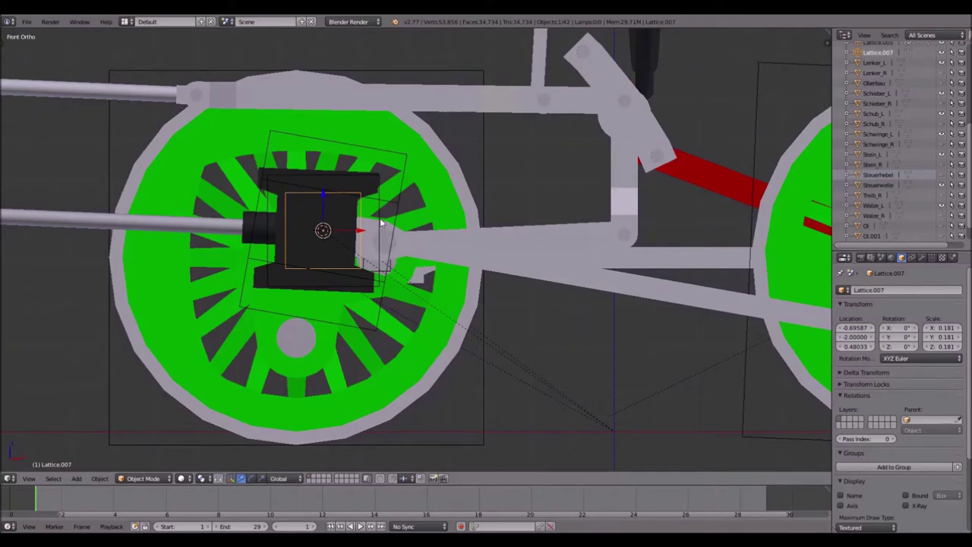
pyautogui.scroll(2, 907, 103)
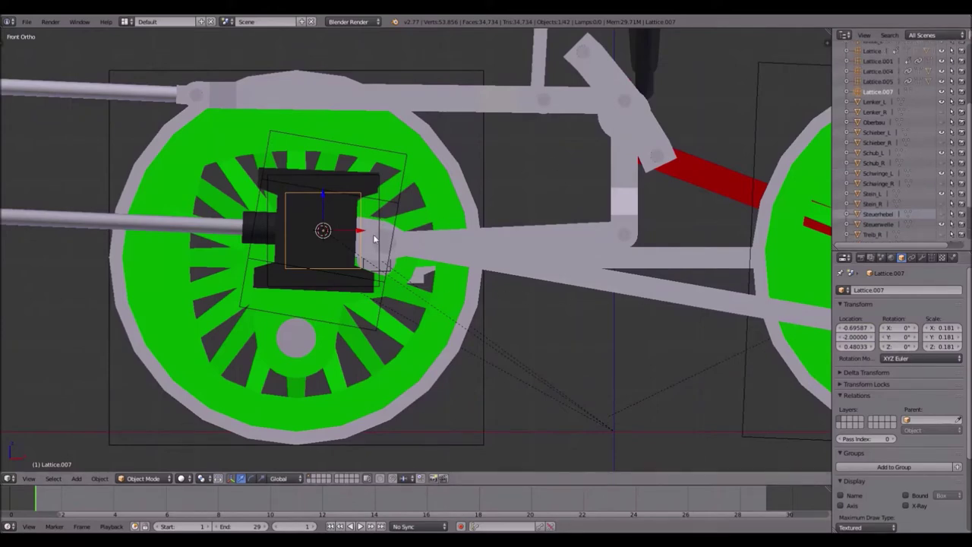
pyautogui.moveTo(369, 233); pyautogui.dragTo(494, 232)
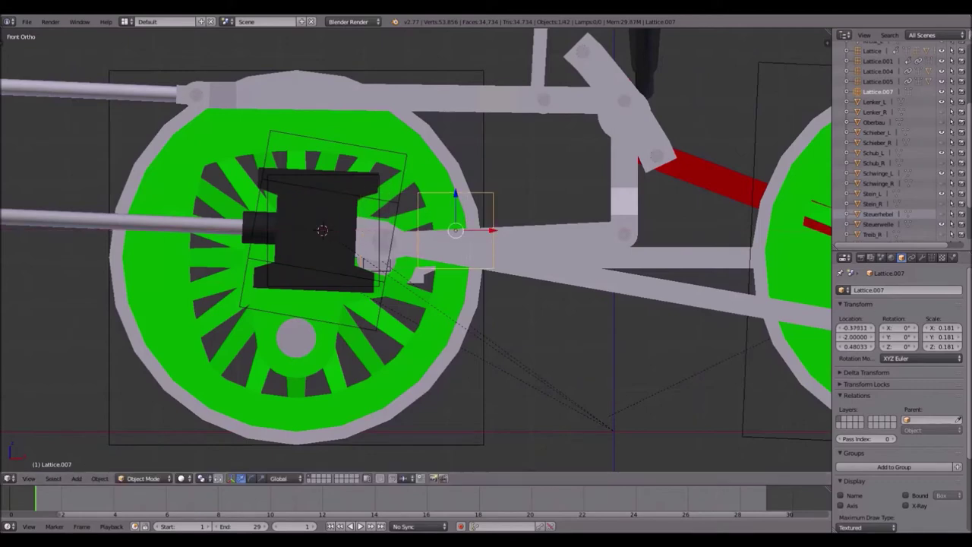
pyautogui.click(911, 258)
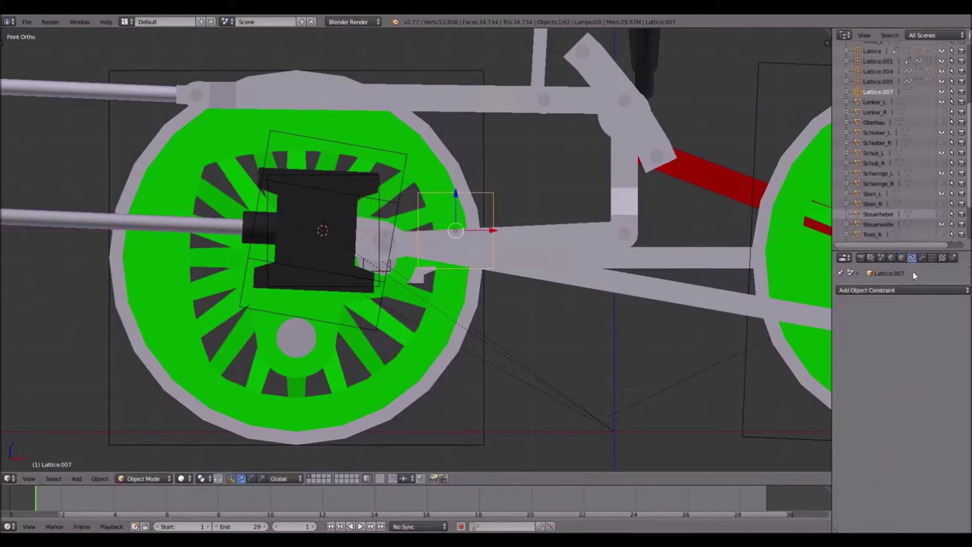
pyautogui.click(902, 258)
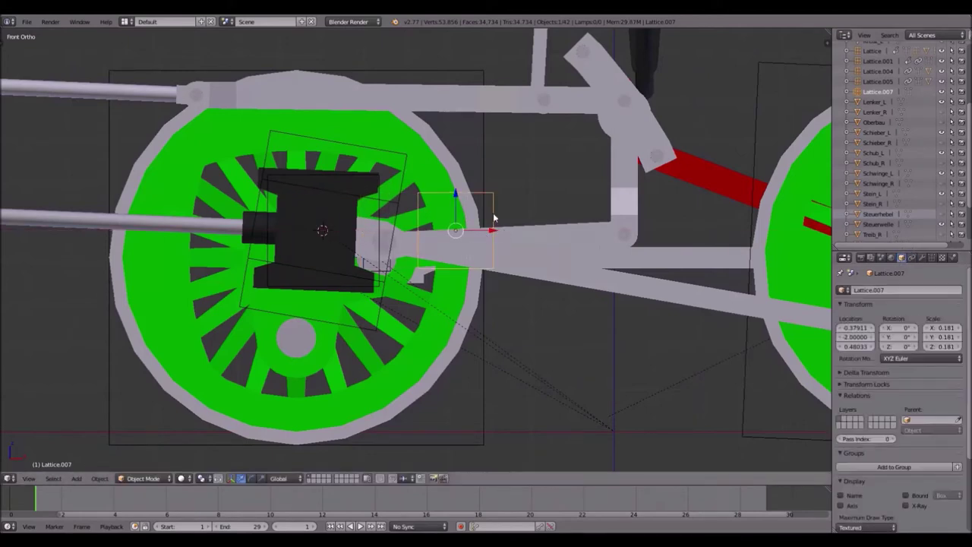
pyautogui.scroll(1, 490, 218)
pyautogui.scroll(2, 494, 217)
pyautogui.moveTo(414, 251); pyautogui.dragTo(312, 250)
pyautogui.moveTo(272, 212); pyautogui.dragTo(272, 217)
pyautogui.click(273, 222)
# - In front wireframe view, scale Lattice.007 down to about 0.094 and nudge it toward the pin's centre
pyautogui.moveTo(621, 286); pyautogui.dragTo(536, 293, button='middle')
pyautogui.scroll(-3, 538, 295)
pyautogui.moveTo(365, 341); pyautogui.dragTo(376, 365, button='middle')
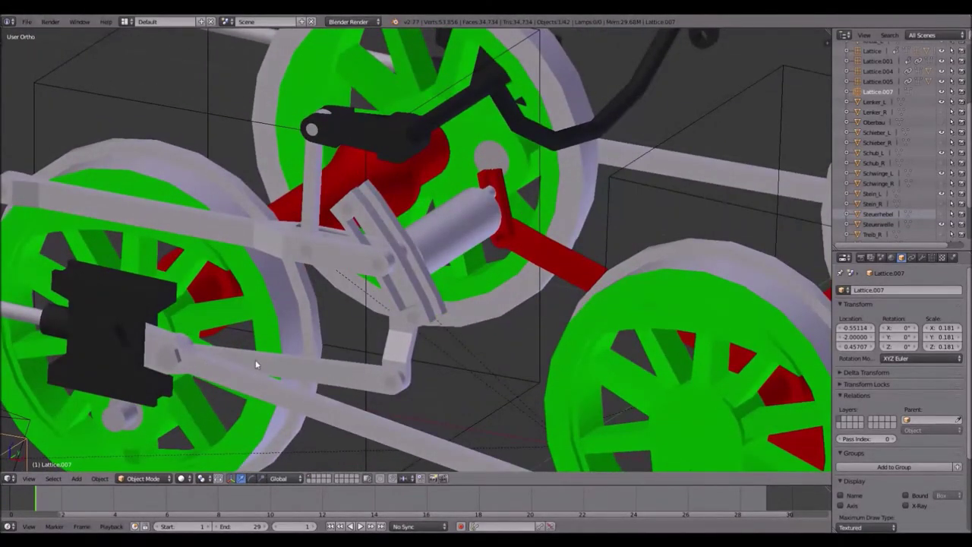
pyautogui.press('KP_1')
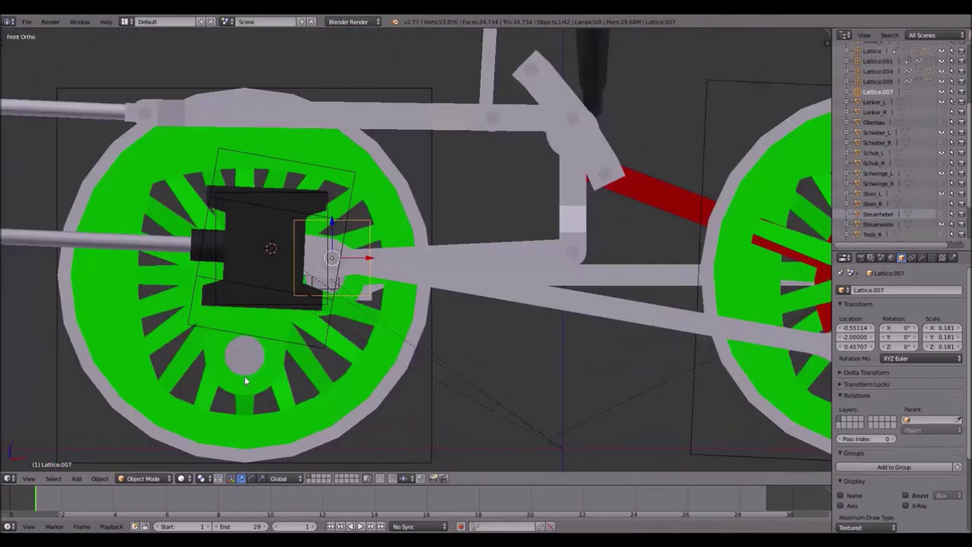
pyautogui.scroll(5, 271, 264)
pyautogui.press('z')
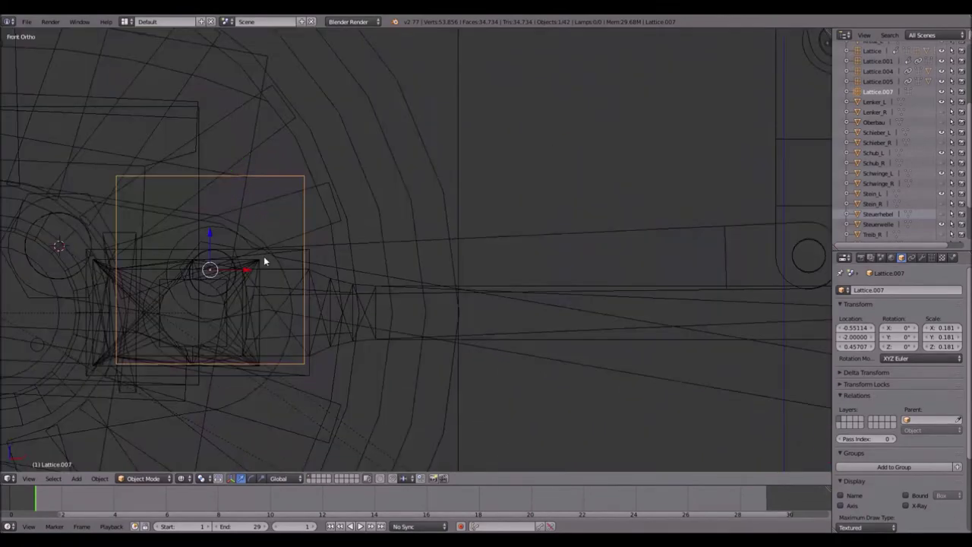
pyautogui.press('s')
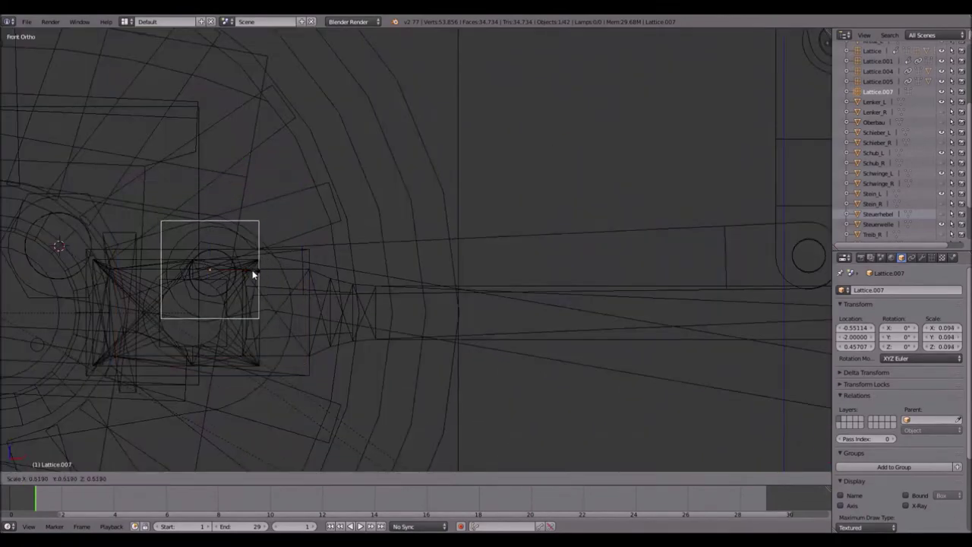
pyautogui.click(253, 271)
pyautogui.moveTo(213, 234); pyautogui.dragTo(212, 237)
pyautogui.moveTo(244, 271); pyautogui.dragTo(244, 272)
# - Refine Lattice.007 around the crosshead pin, scaling it to about 0.088 and centring it at X -0.5495, Z 0.454
pyautogui.scroll(2, 236, 269)
pyautogui.keyDown('shift'); pyautogui.moveTo(235, 268); pyautogui.dragTo(302, 259, button='middle'); pyautogui.keyUp('shift')
pyautogui.scroll(1, 172, 271)
pyautogui.moveTo(147, 241); pyautogui.dragTo(146, 241)
pyautogui.press('s')
pyautogui.click(285, 291)
pyautogui.moveTo(182, 284); pyautogui.dragTo(185, 282)
# - Duplicate Lattice.007 onto the pin at the link rod's far end, at about X 0.024, Z 0.470, and scale it to about 0.071
pyautogui.scroll(-5, 460, 271)
pyautogui.keyDown('shift'); pyautogui.moveTo(461, 271); pyautogui.dragTo(365, 310, button='middle'); pyautogui.keyUp('shift')
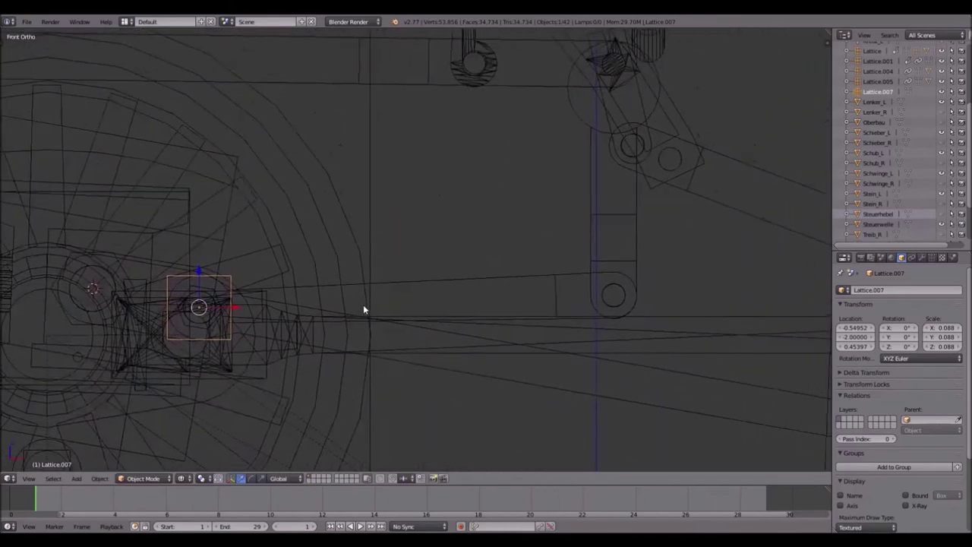
pyautogui.hotkey('shift', 'd')
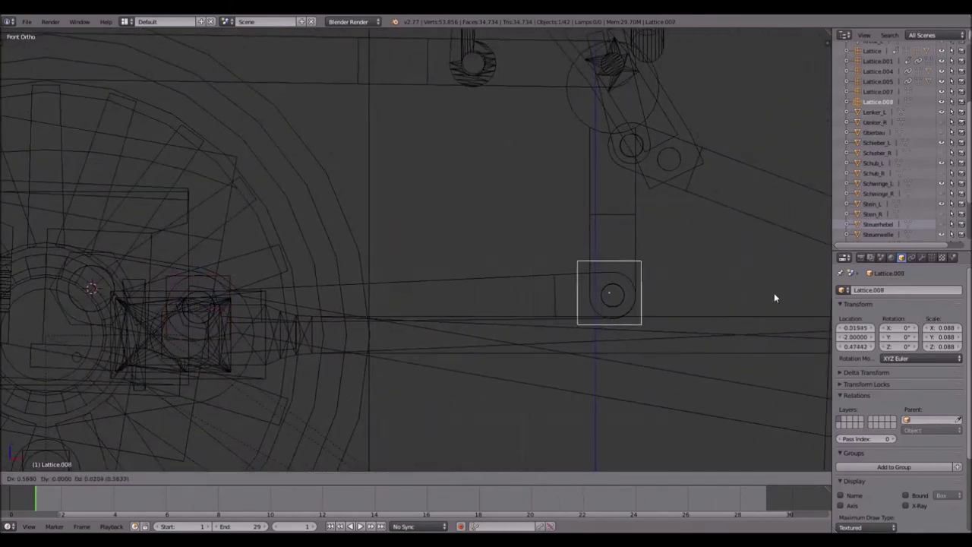
pyautogui.click(777, 295)
pyautogui.press('s')
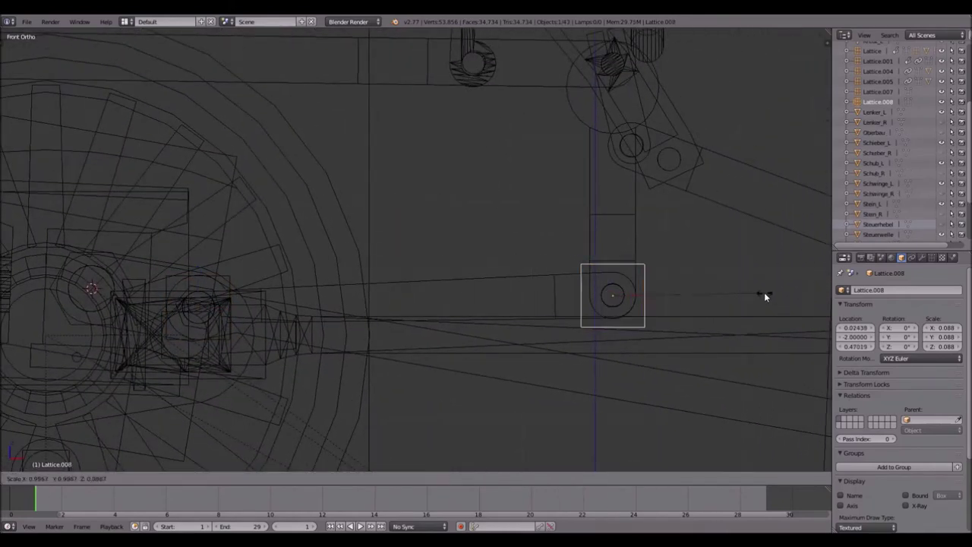
pyautogui.click(737, 297)
# - Duplicate Lattice.008 straight up onto the hatched pin behind the slotted link, at about X 0.023, Z 0.791
pyautogui.keyDown('shift'); pyautogui.moveTo(736, 174); pyautogui.dragTo(529, 328, button='middle'); pyautogui.keyUp('shift')
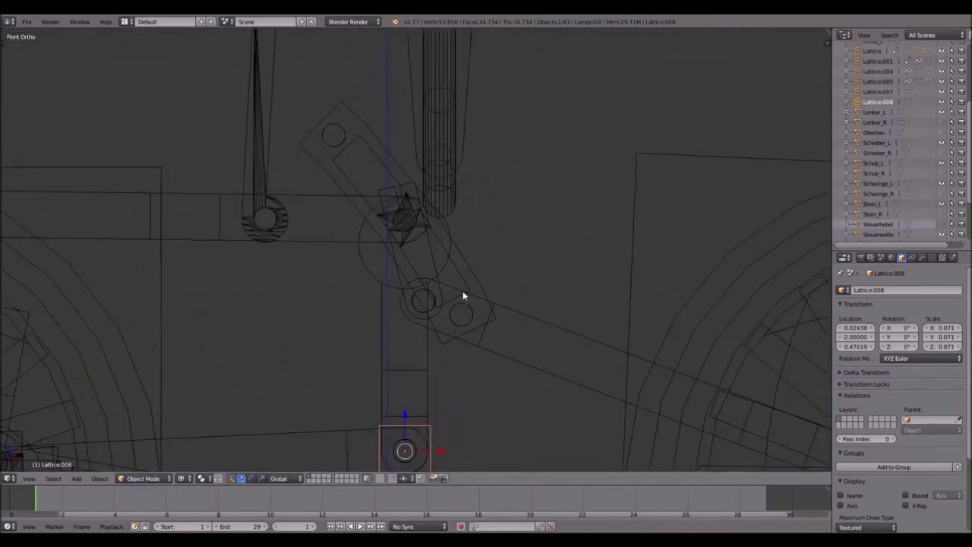
pyautogui.scroll(-4, 462, 295)
pyautogui.scroll(3, 461, 293)
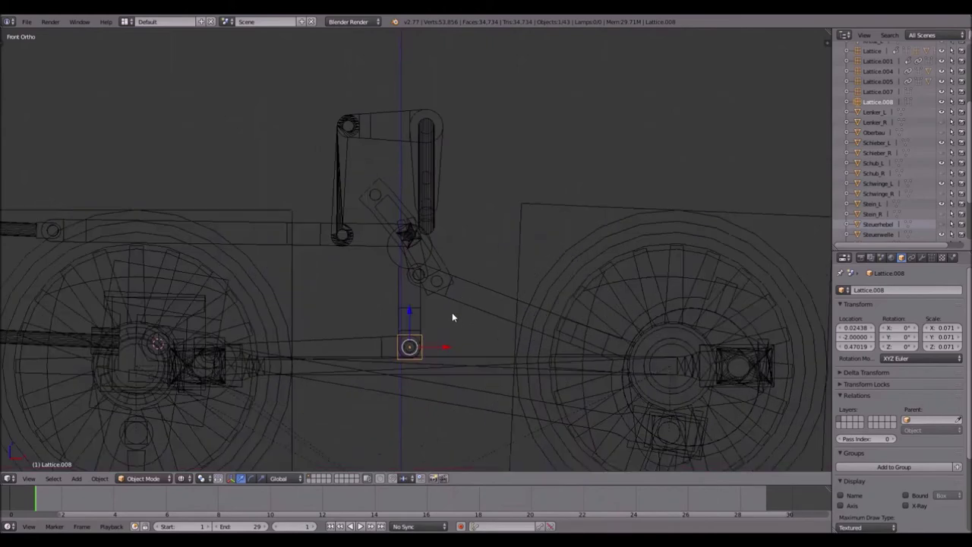
pyautogui.scroll(2, 451, 313)
pyautogui.scroll(-3, 444, 323)
pyautogui.scroll(4, 334, 332)
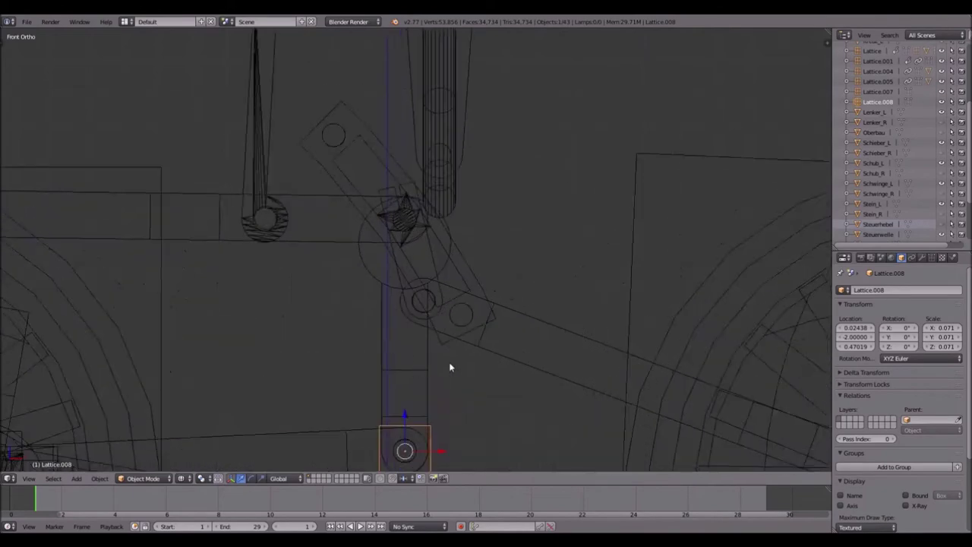
pyautogui.keyDown('shift'); pyautogui.moveTo(450, 367); pyautogui.dragTo(453, 312, button='middle'); pyautogui.keyUp('shift')
pyautogui.hotkey('shift', 's')
pyautogui.press('Escape')
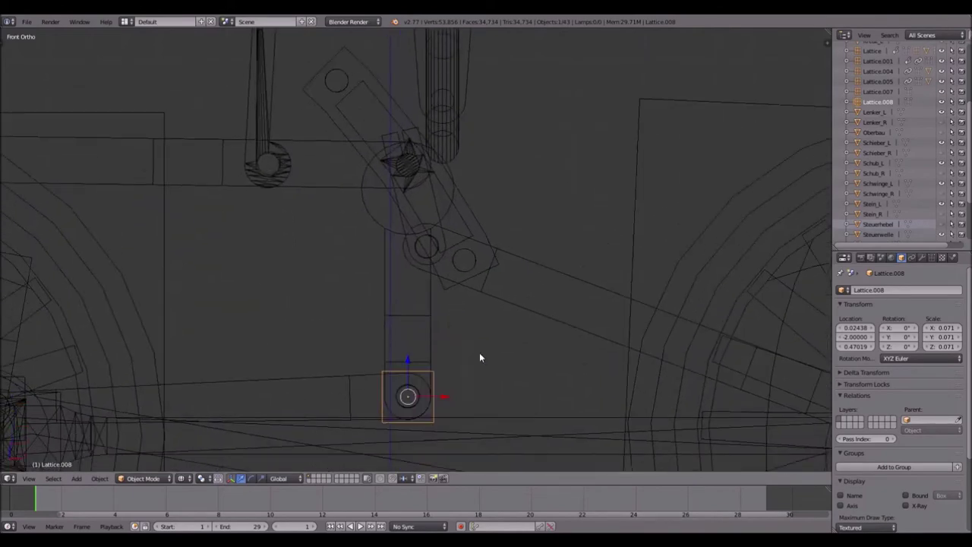
pyautogui.hotkey('shift', 'd')
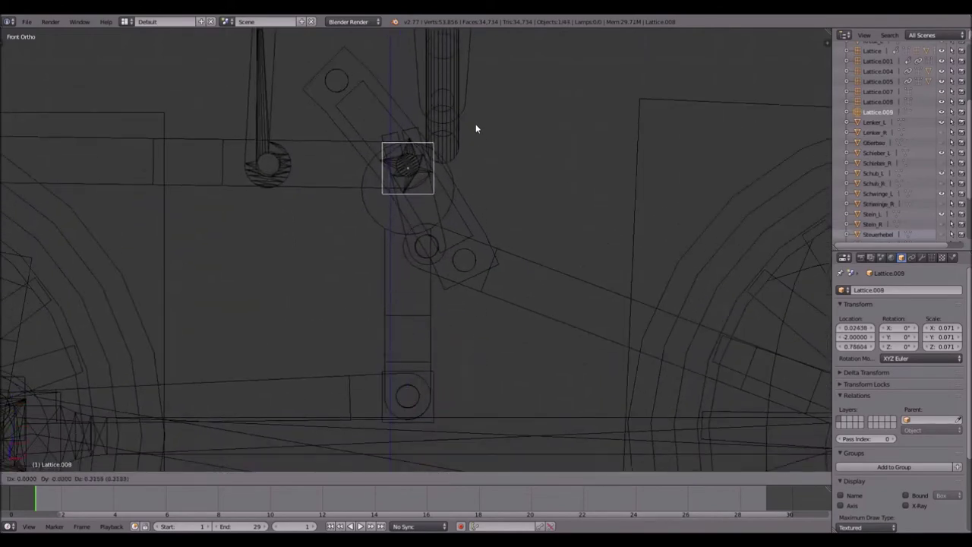
pyautogui.click(474, 121)
# - Nudge Lattice.009 along X and Z to centre it on the hatched pin
pyautogui.scroll(5, 428, 135)
pyautogui.keyDown('shift'); pyautogui.moveTo(389, 116); pyautogui.dragTo(397, 249, button='middle'); pyautogui.keyUp('shift')
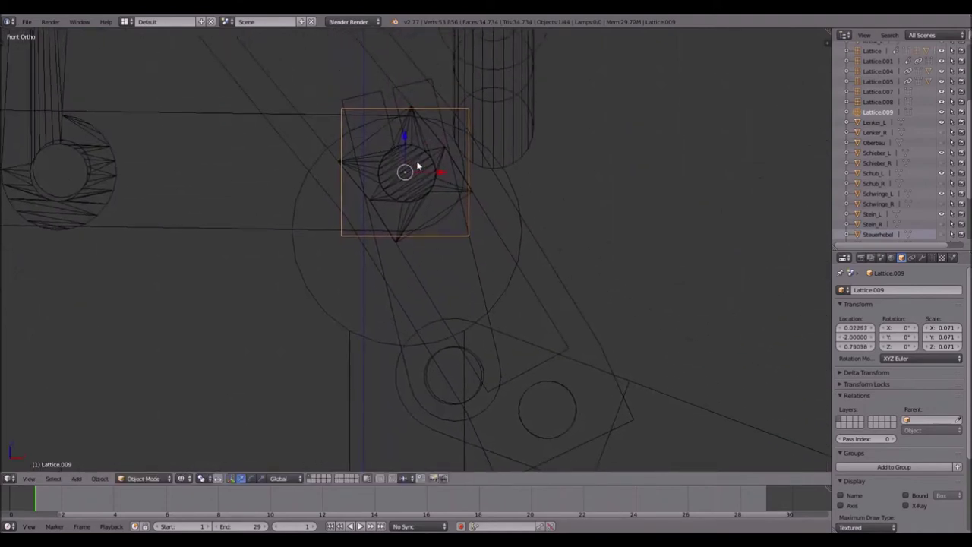
pyautogui.moveTo(441, 171); pyautogui.dragTo(444, 175)
pyautogui.moveTo(404, 136); pyautogui.dragTo(406, 132)
# - Duplicate Lattice.009 onto the lower pin of the vertical hanger link, at about X -0.170, Z 0.792, and scale it to about 0.067
pyautogui.scroll(-5, 547, 172)
pyautogui.keyDown('shift'); pyautogui.moveTo(500, 139); pyautogui.dragTo(554, 249, button='middle'); pyautogui.keyUp('shift')
pyautogui.hotkey('shift', 'd')
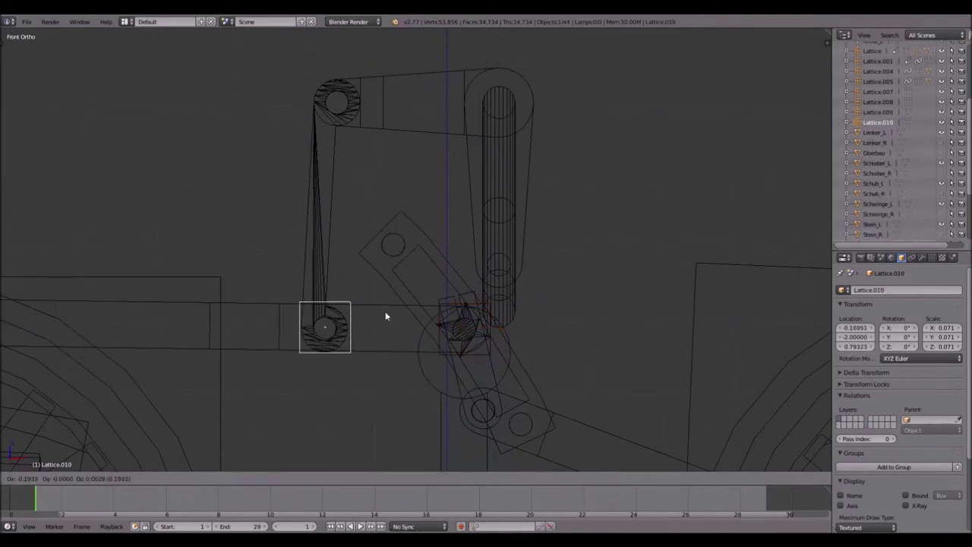
pyautogui.click(384, 312)
pyautogui.scroll(5, 348, 323)
pyautogui.keyDown('shift'); pyautogui.moveTo(347, 323); pyautogui.dragTo(473, 189, button='middle'); pyautogui.keyUp('shift')
pyautogui.scroll(3, 357, 362)
pyautogui.keyDown('shift'); pyautogui.moveTo(358, 362); pyautogui.dragTo(458, 213, button='middle'); pyautogui.keyUp('shift')
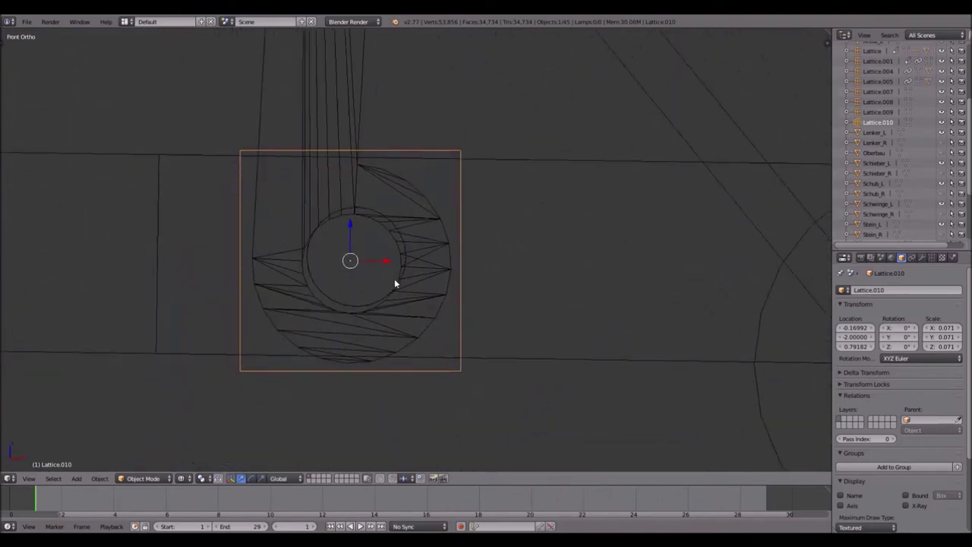
pyautogui.press('s')
pyautogui.click(473, 288)
# - Duplicate Lattice.010 onto the hanger link's upper pin and centre it at about X -0.152, Z 1.105
pyautogui.scroll(-5, 462, 315)
pyautogui.keyDown('shift'); pyautogui.moveTo(491, 202); pyautogui.dragTo(430, 349, button='middle'); pyautogui.keyUp('shift')
pyautogui.scroll(-4, 430, 350)
pyautogui.hotkey('shift', 'd')
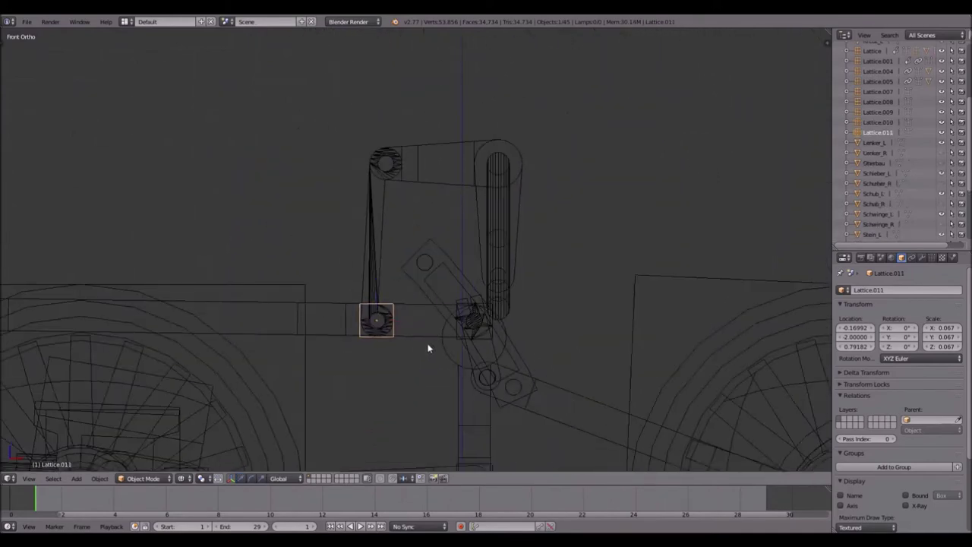
pyautogui.click(437, 188)
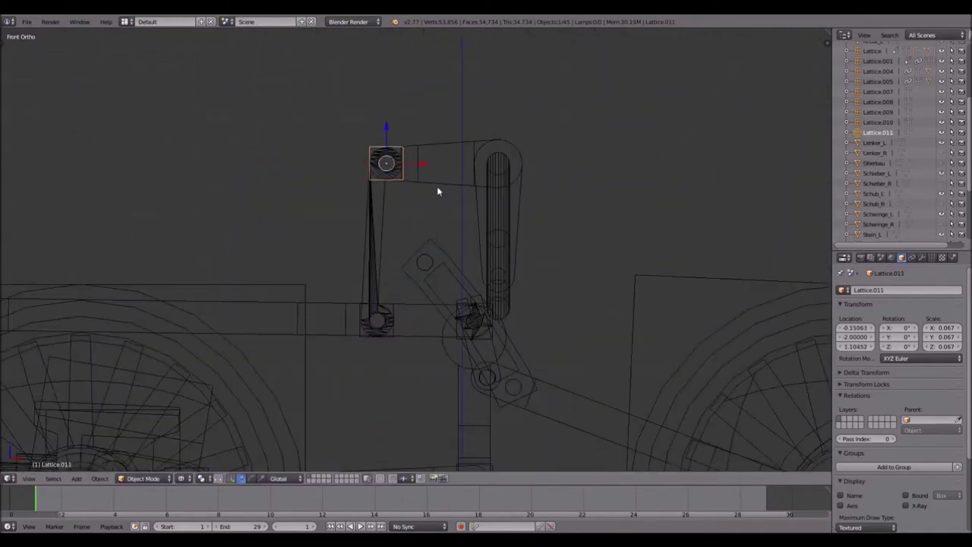
pyautogui.scroll(5, 437, 186)
pyautogui.keyDown('shift'); pyautogui.moveTo(413, 89); pyautogui.dragTo(411, 266, button='middle'); pyautogui.keyUp('shift')
pyautogui.scroll(3, 351, 212)
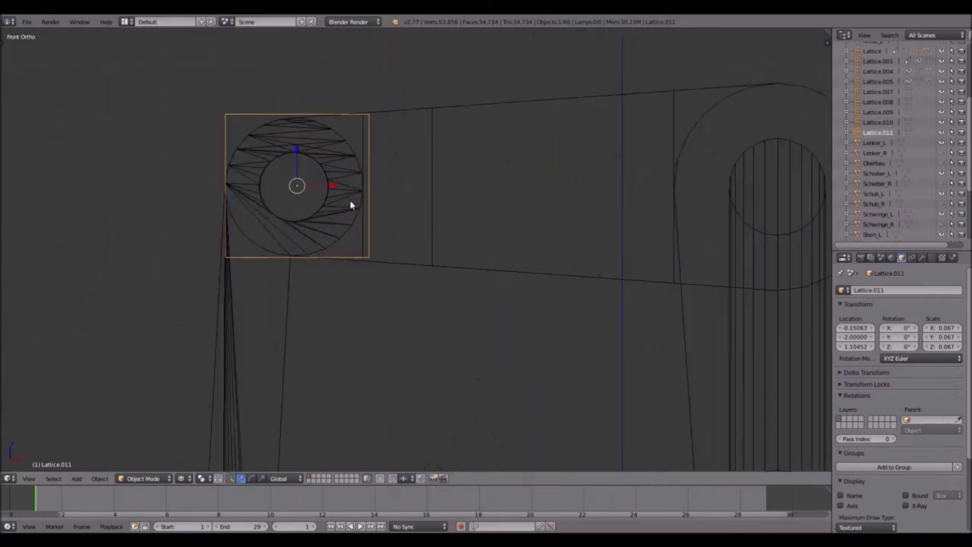
pyautogui.moveTo(336, 187); pyautogui.dragTo(333, 182)
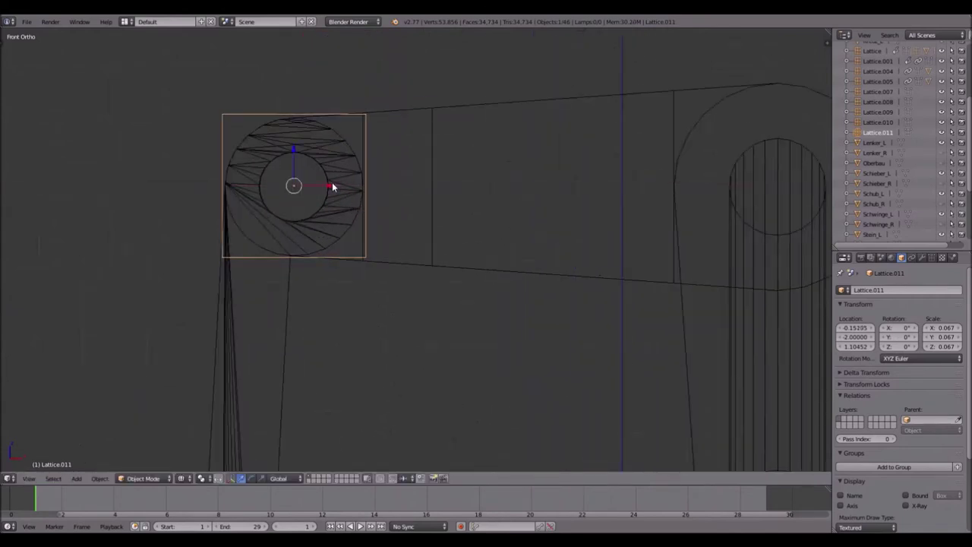
# - Duplicate Lattice.011 onto the lever arm's rounded pivot end, at about X 0.072, Z 1.106, and scale it to about 0.096
pyautogui.scroll(-5, 329, 186)
pyautogui.hotkey('shift', 'd')
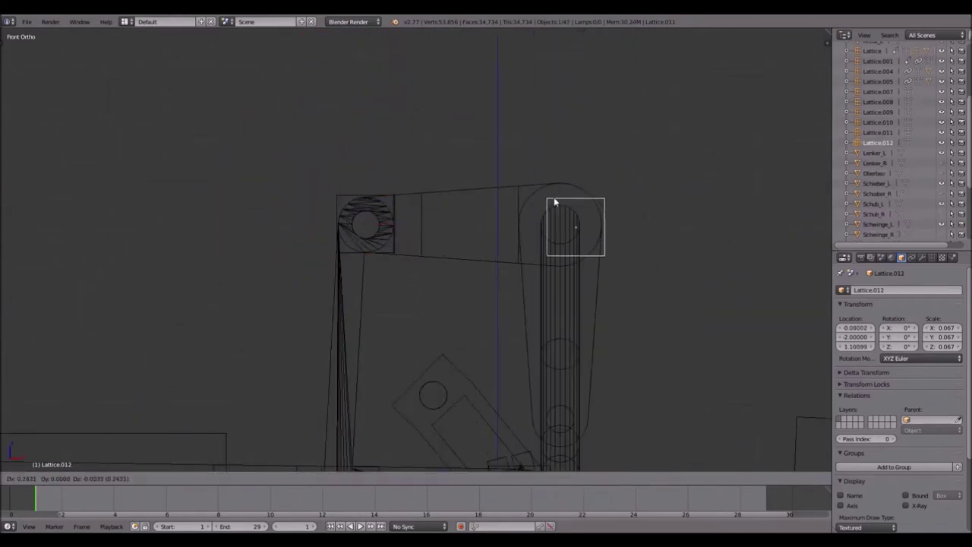
pyautogui.click(544, 196)
pyautogui.press('s')
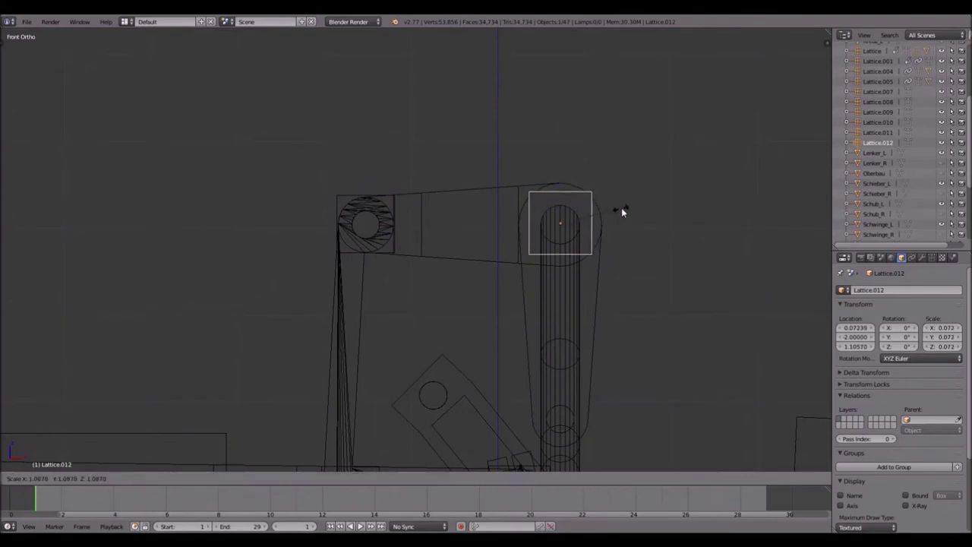
pyautogui.click(641, 209)
# - Duplicate Lattice.011 onto the valve rod's far pin above the wheel, at about X -0.999, Z 0.805
pyautogui.scroll(-3, 633, 209)
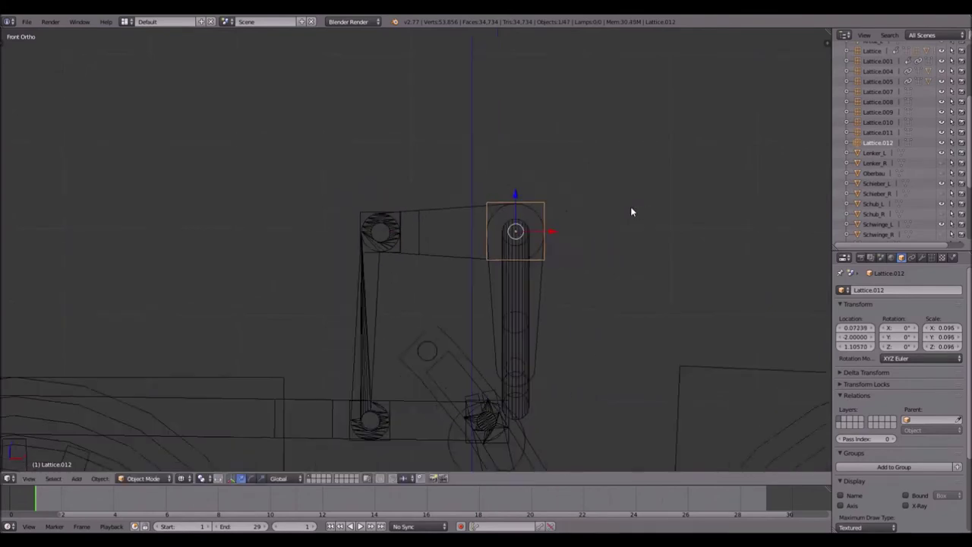
pyautogui.keyDown('shift'); pyautogui.moveTo(397, 214); pyautogui.dragTo(607, 152, button='middle'); pyautogui.keyUp('shift')
pyautogui.rightClick(584, 159)
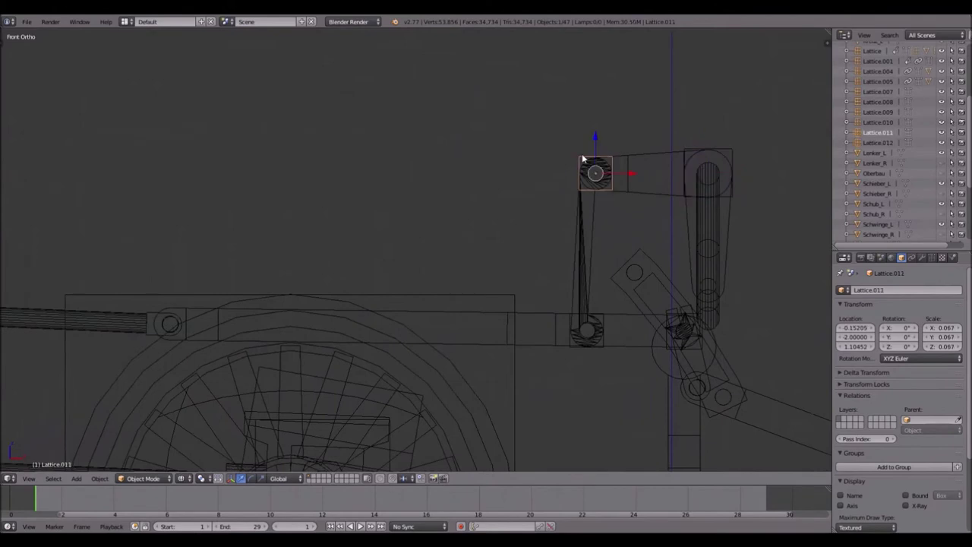
pyautogui.hotkey('shift', 'd')
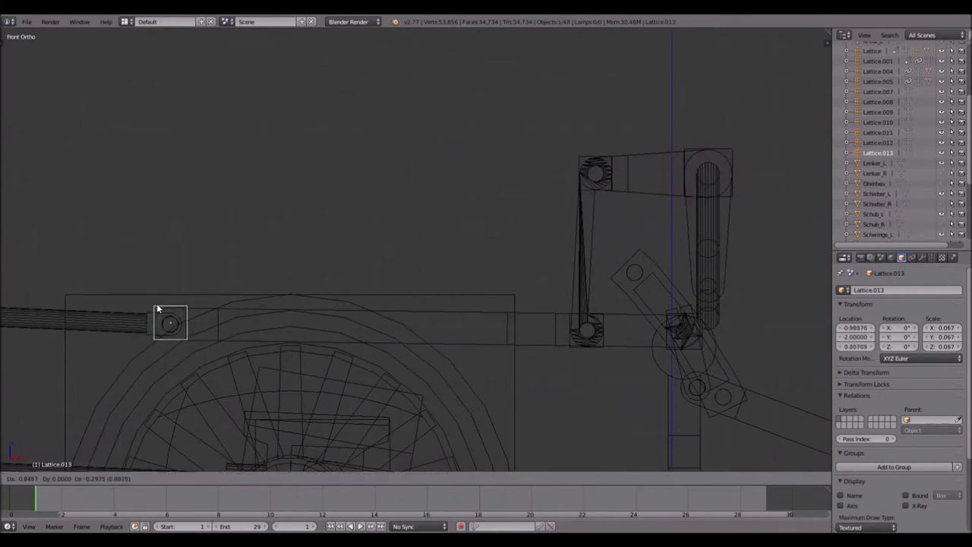
pyautogui.click(157, 304)
# - Duplicate Lattice.012 onto the large circle behind the slotted link, at about X 0.027, Z 0.751, and scale it to about 0.124
pyautogui.scroll(-5, 169, 284)
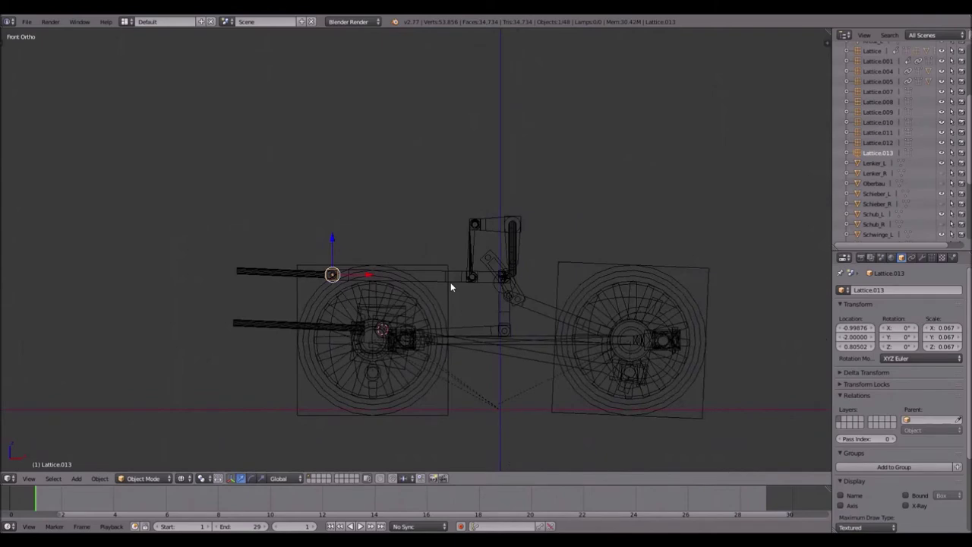
pyautogui.keyDown('shift'); pyautogui.moveTo(564, 228); pyautogui.dragTo(484, 161, button='middle'); pyautogui.keyUp('shift')
pyautogui.scroll(5, 481, 159)
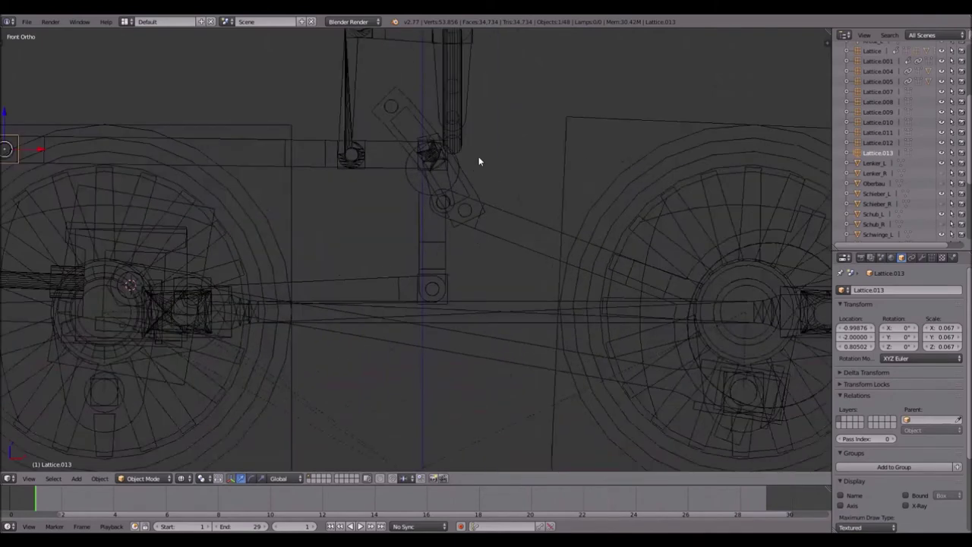
pyautogui.keyDown('shift'); pyautogui.scroll(1, 522, 165); pyautogui.keyUp('shift')
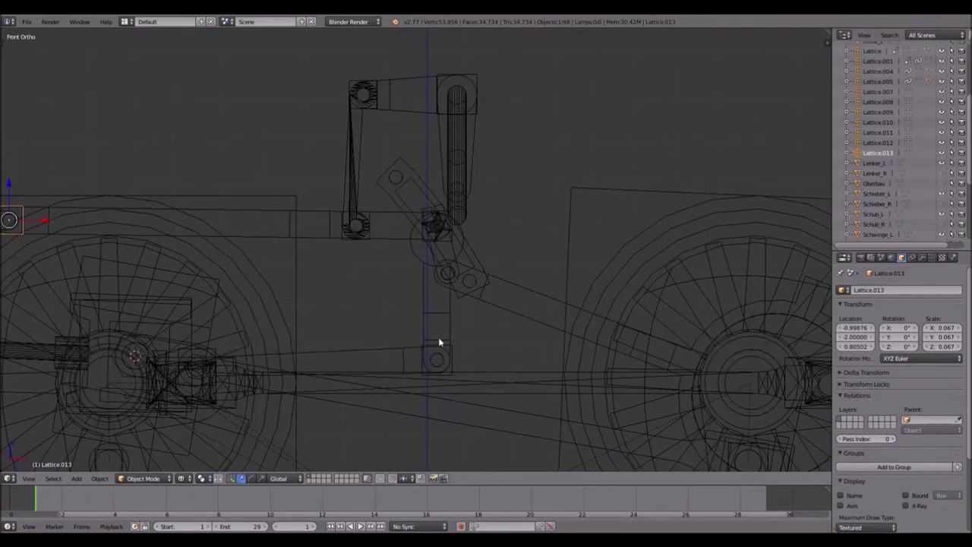
pyautogui.rightClick(480, 77)
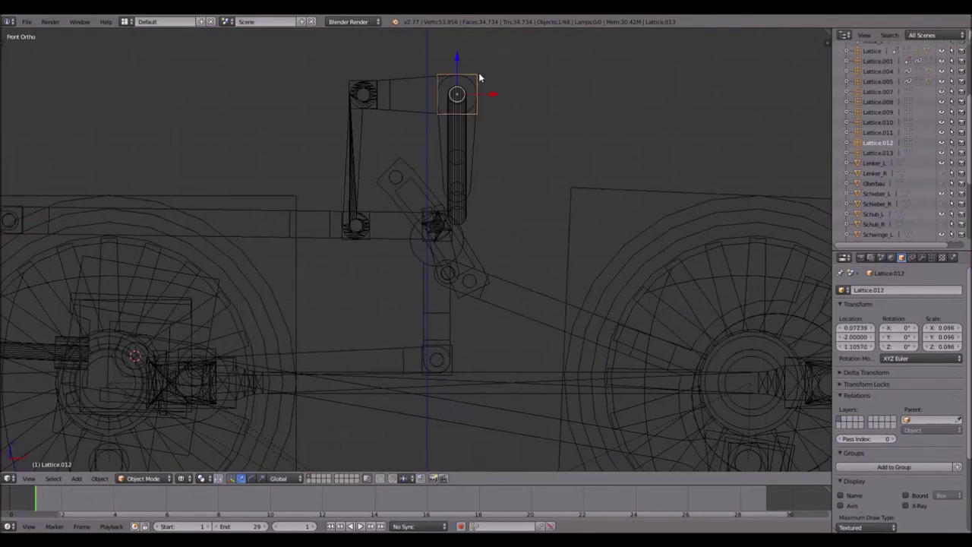
pyautogui.hotkey('shift', 'd')
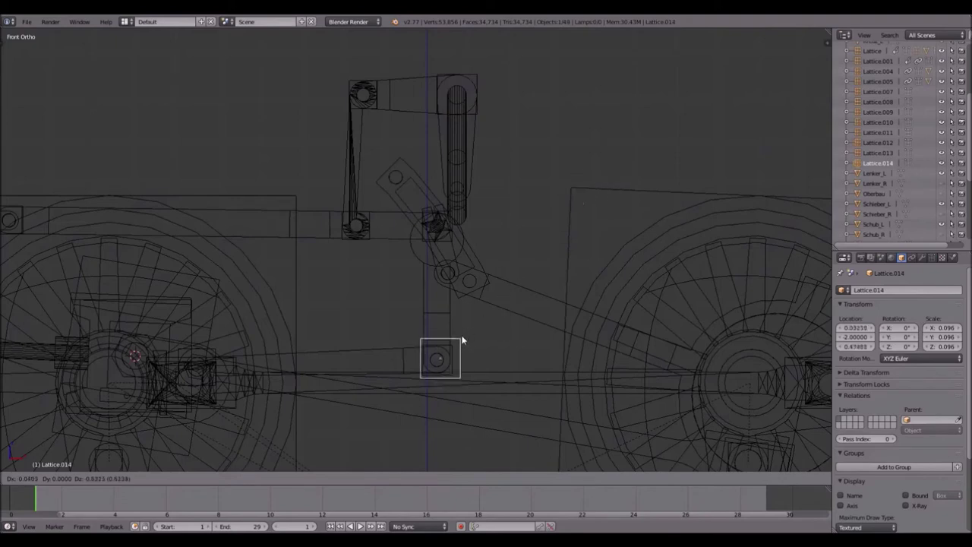
pyautogui.click(461, 222)
pyautogui.scroll(4, 462, 223)
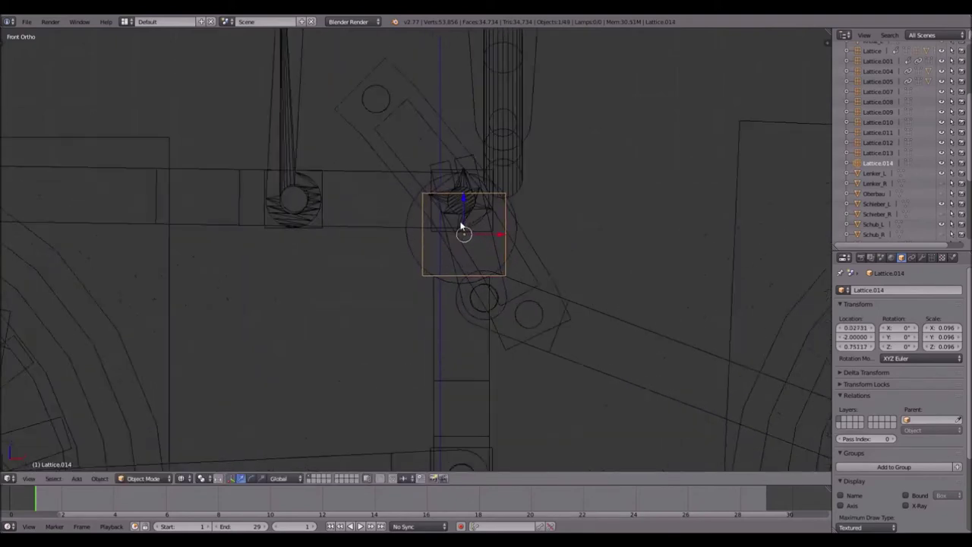
pyautogui.press('s')
pyautogui.click(570, 226)
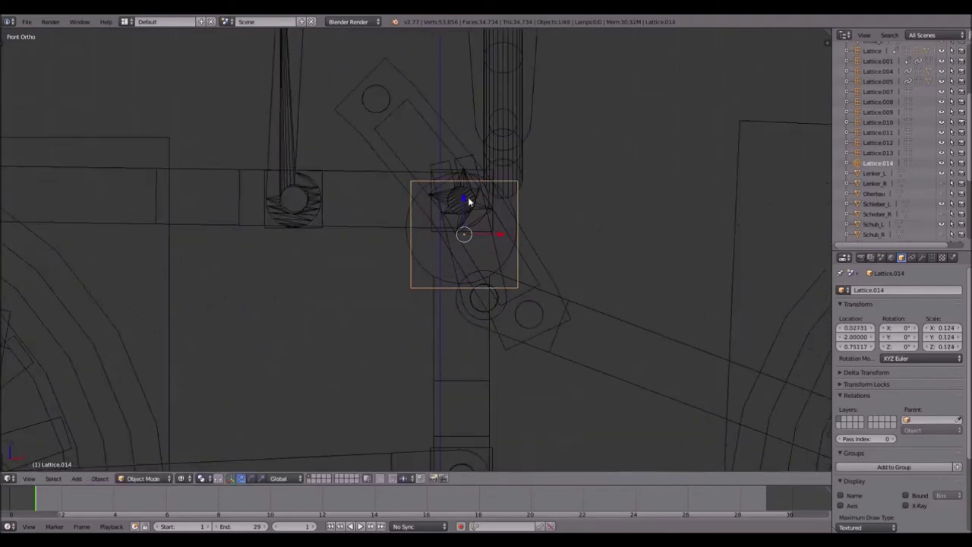
# - Shift Lattice.014 to about X 0.022, Z 0.756 and scale it to about 0.129 to match the large circle
pyautogui.scroll(3, 532, 195)
pyautogui.keyDown('shift'); pyautogui.moveTo(531, 190); pyautogui.dragTo(499, 243, button='middle'); pyautogui.keyUp('shift')
pyautogui.moveTo(469, 235); pyautogui.dragTo(472, 229)
pyautogui.press('g')
pyautogui.press('x')
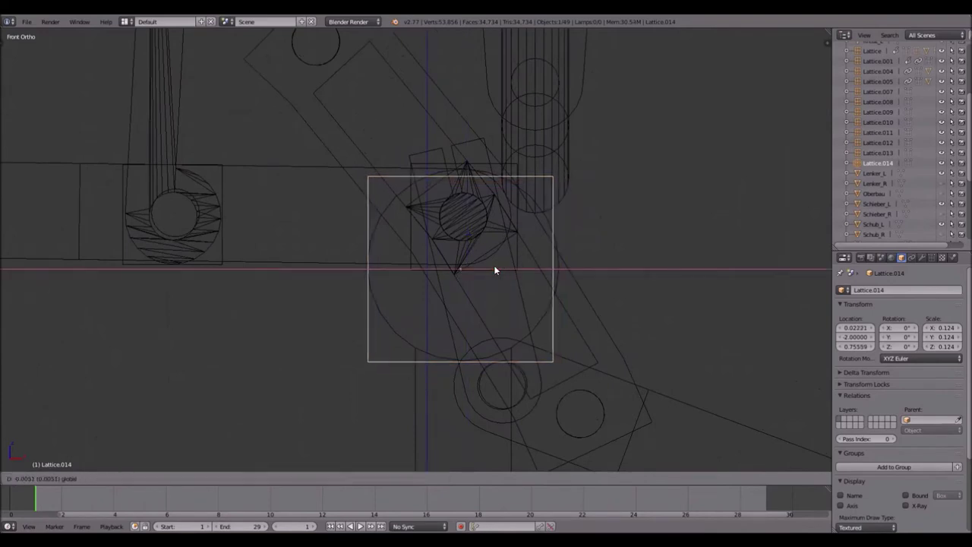
pyautogui.click(494, 266)
pyautogui.press('s')
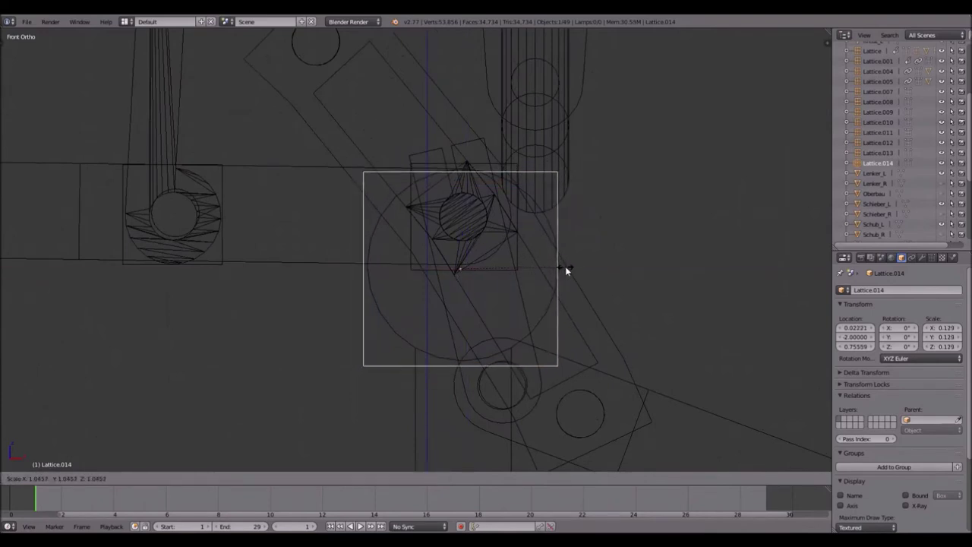
pyautogui.click(562, 269)
# - Centre Lattice.014 on the slotted link's large circle at about X 0.024, Z 0.759
pyautogui.press('g')
pyautogui.press('z')
pyautogui.click(466, 242)
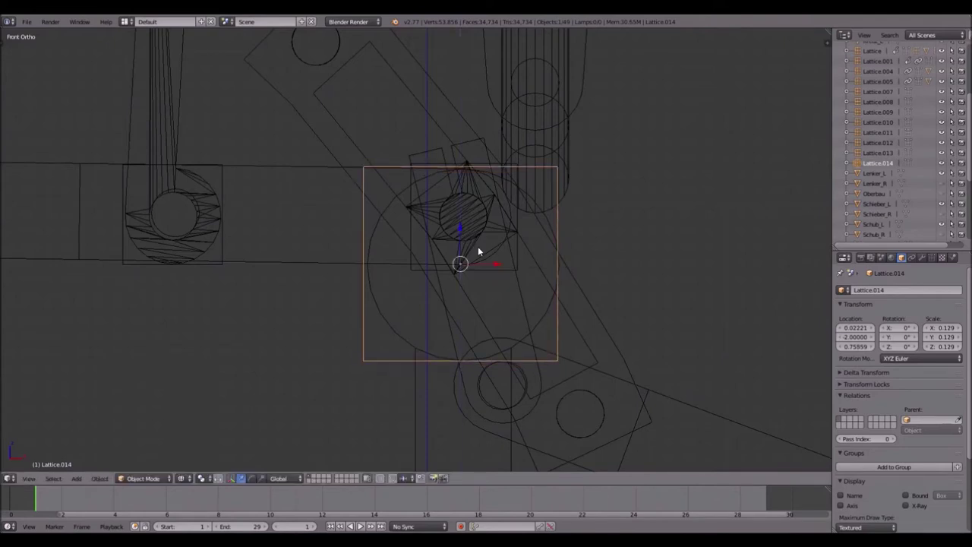
pyautogui.press('g')
pyautogui.press('x')
pyautogui.click(496, 260)
# - Snap the 3D cursor to the centre of Lattice.014
pyautogui.scroll(-1, 498, 228)
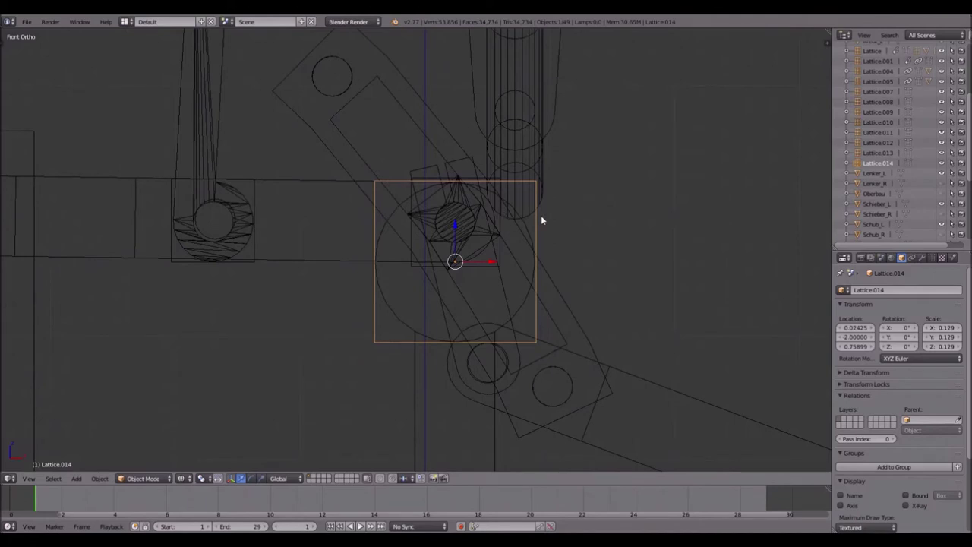
pyautogui.hotkey('shift', 's')
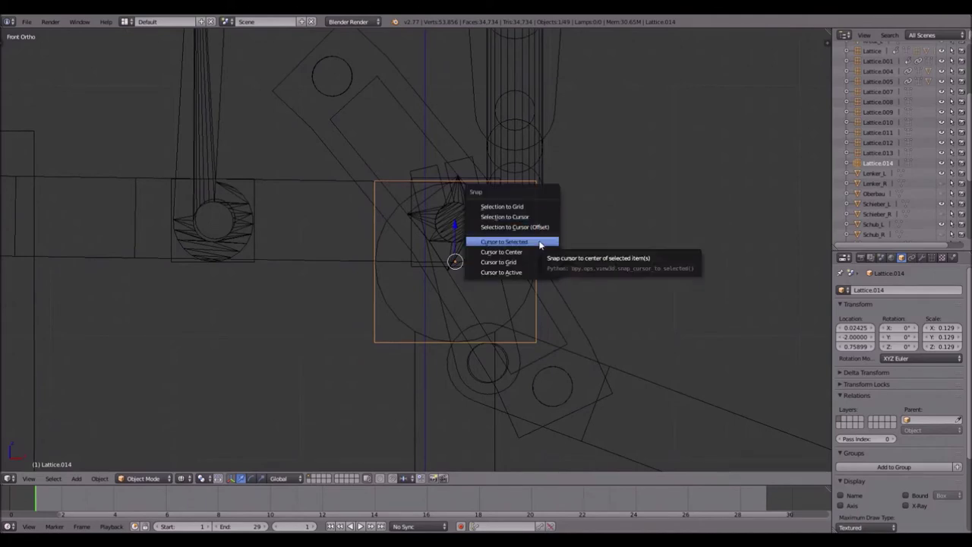
pyautogui.click(541, 241)
# - Examine how the rods and pins connect the slotted link to the wheels and the valve rod
pyautogui.scroll(-2, 547, 216)
pyautogui.keyDown('shift'); pyautogui.moveTo(549, 226); pyautogui.dragTo(546, 119, button='middle'); pyautogui.keyUp('shift')
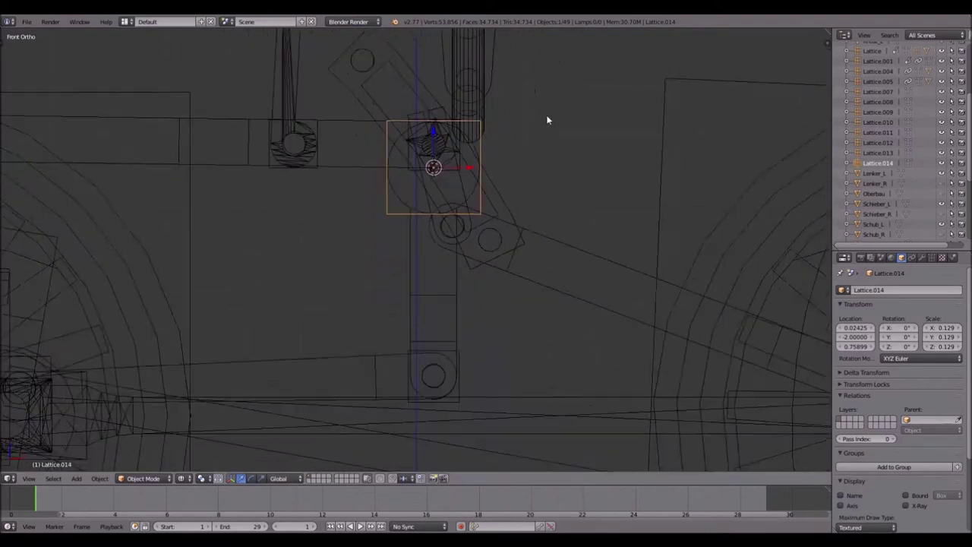
pyautogui.scroll(-4, 547, 119)
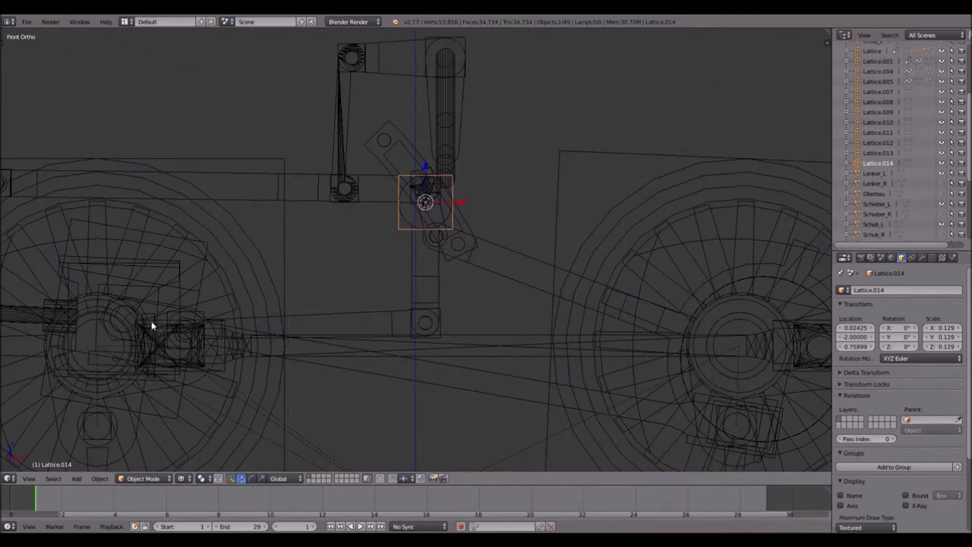
pyautogui.scroll(3, 518, 246)
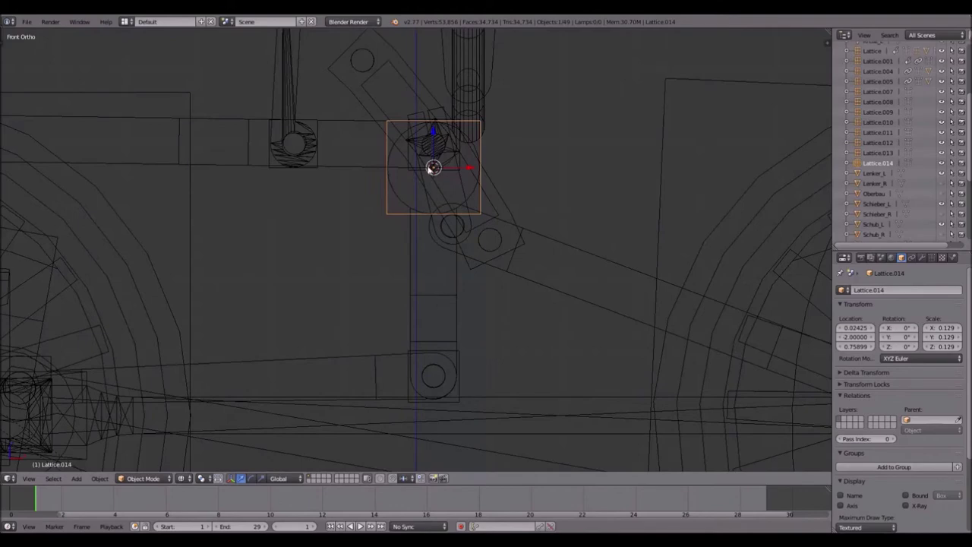
pyautogui.scroll(-5, 479, 196)
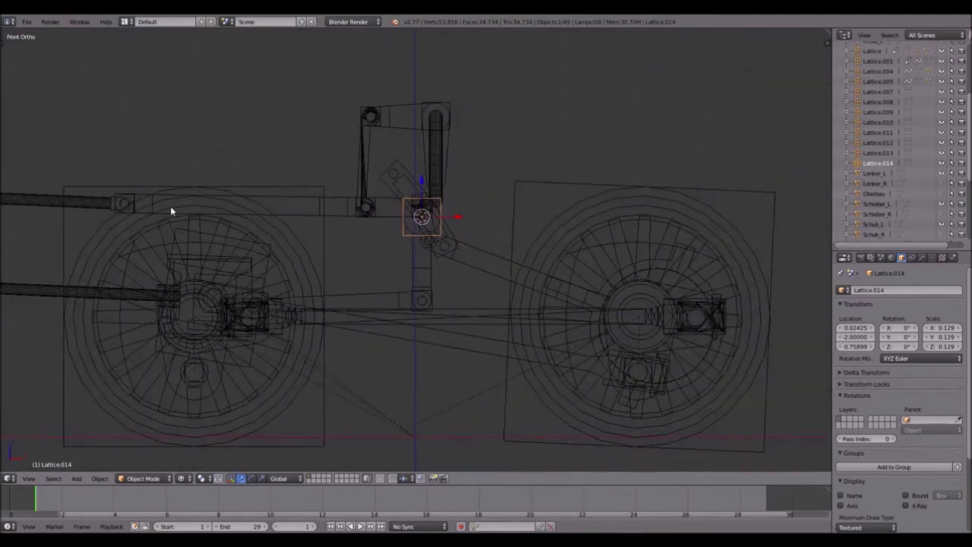
pyautogui.scroll(2, 170, 210)
pyautogui.keyDown('shift'); pyautogui.moveTo(609, 258); pyautogui.dragTo(545, 261, button='middle'); pyautogui.keyUp('shift')
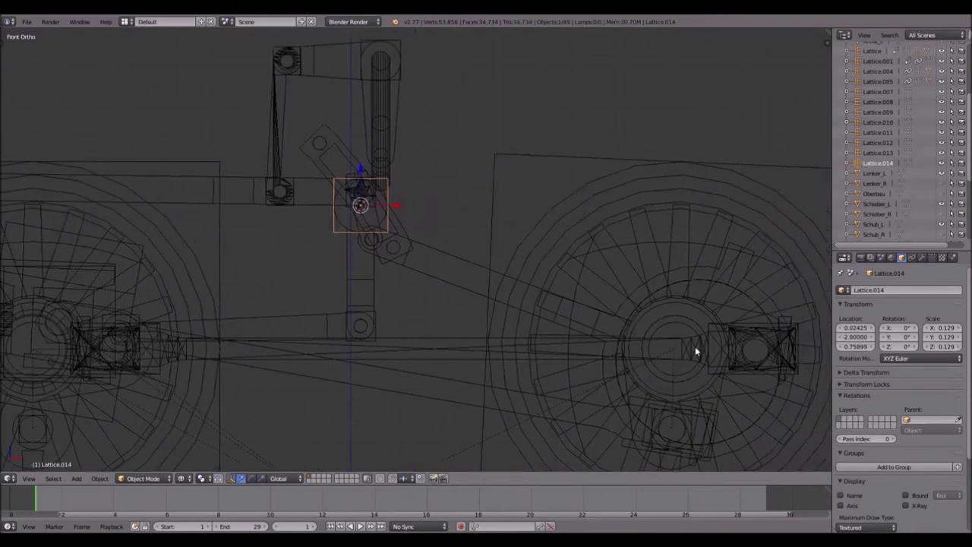
pyautogui.scroll(4, 331, 190)
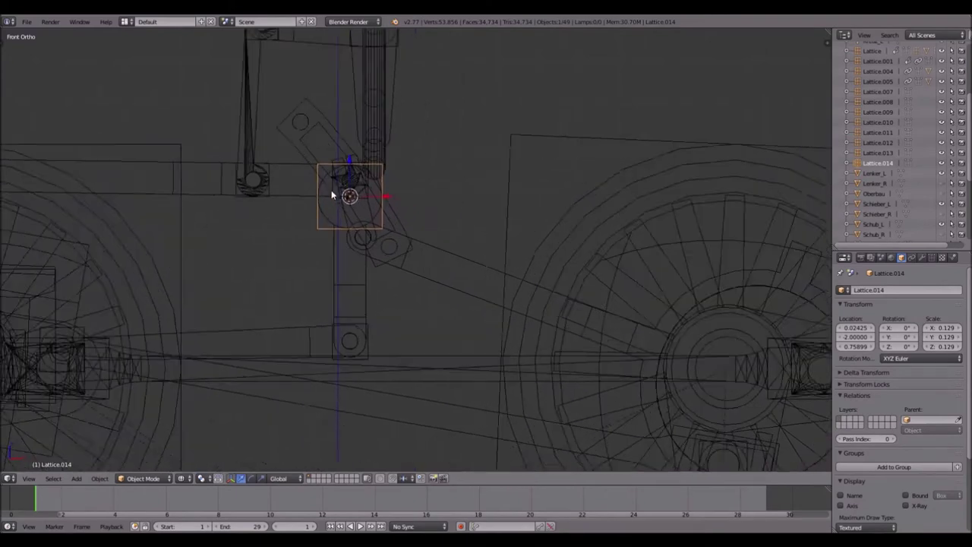
# - Add a single-bone armature at the 3D cursor on the centre of Lattice.014
pyautogui.keyDown('shift'); pyautogui.moveTo(308, 169); pyautogui.dragTo(417, 285, button='middle'); pyautogui.keyUp('shift')
pyautogui.scroll(-1, 417, 285)
pyautogui.scroll(3, 417, 237)
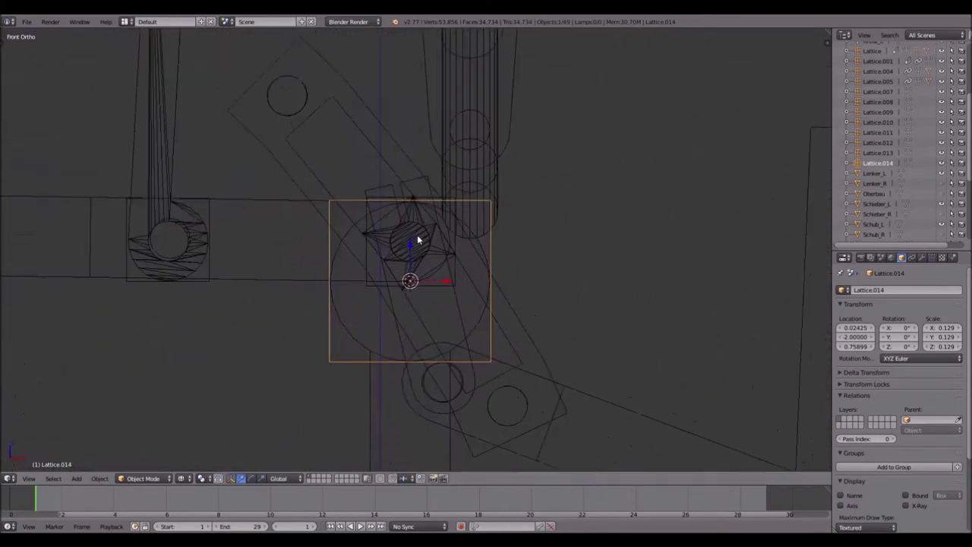
pyautogui.scroll(-2, 418, 223)
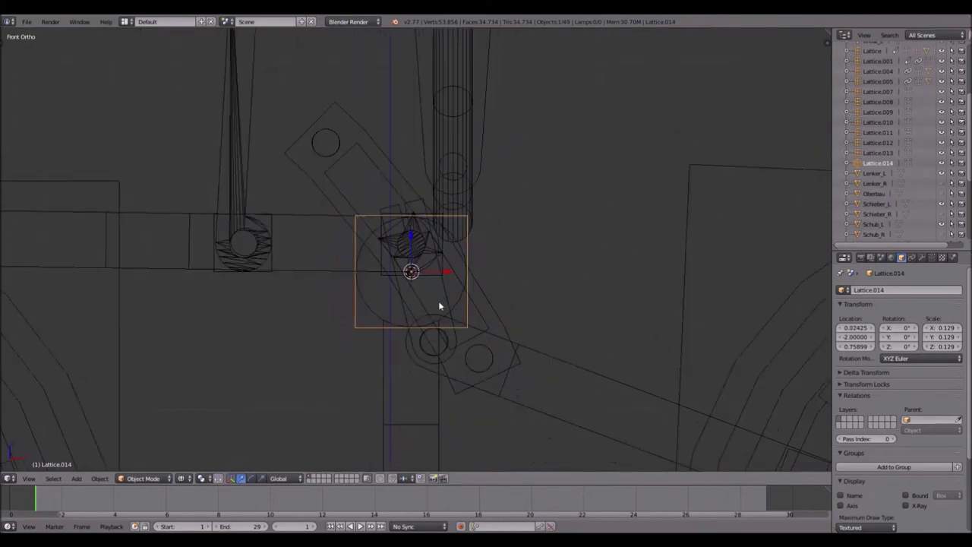
pyautogui.scroll(2, 471, 295)
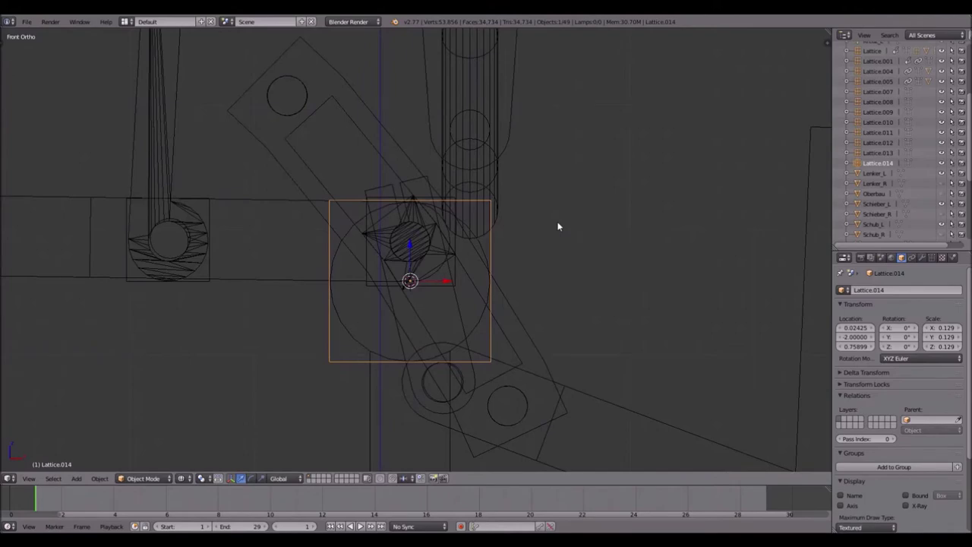
pyautogui.hotkey('shift', 'a')
pyautogui.moveTo(532, 213)
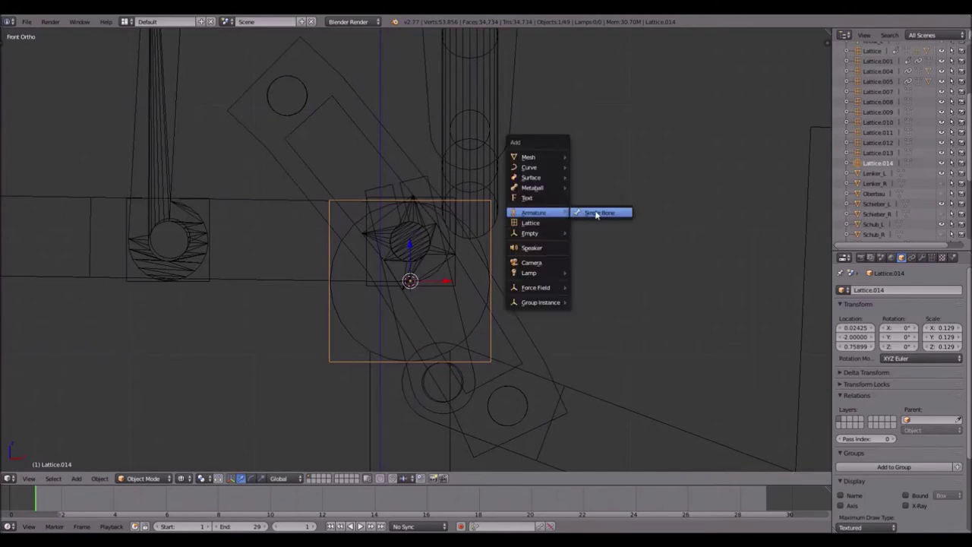
pyautogui.click(641, 213)
pyautogui.scroll(-3, 562, 273)
pyautogui.scroll(-6, 543, 253)
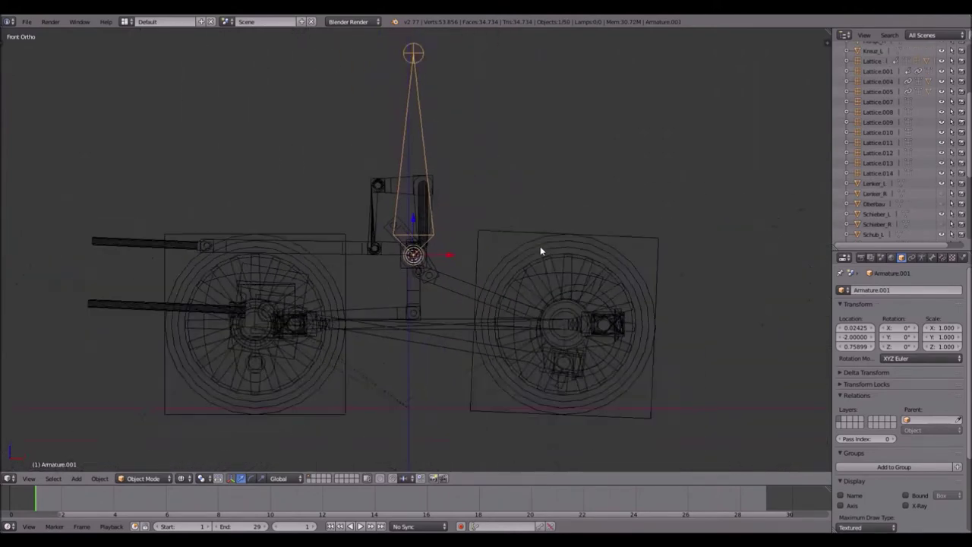
# - Extrude a second bone about 1 unit long from the new bone's tip, running nearly horizontally toward the left wheel's side
pyautogui.press('Tab')
pyautogui.press('e')
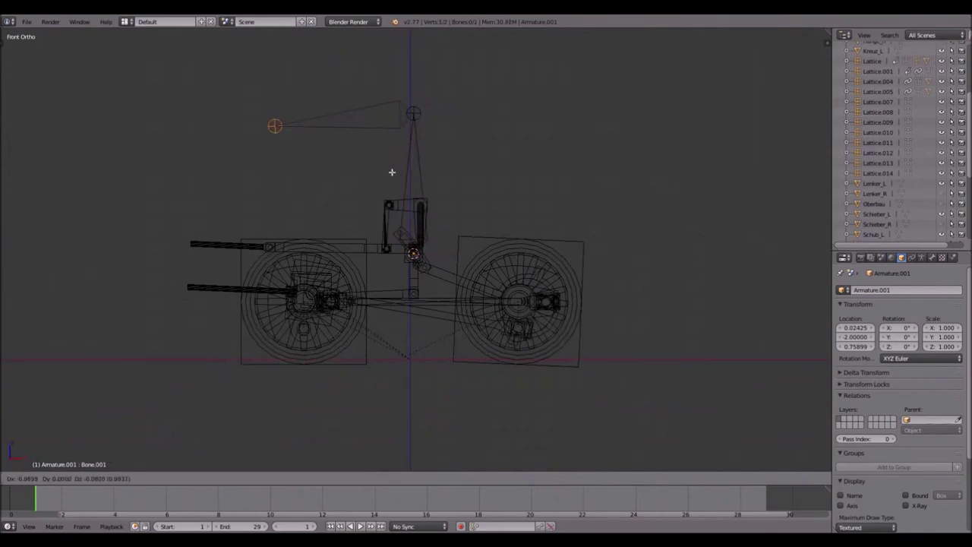
pyautogui.click(391, 172)
pyautogui.press('Tab')
# - Parent Lattice.007 at the left wheel's crank pin to Lattice.004 with the Object option
pyautogui.scroll(4, 339, 305)
pyautogui.scroll(2, 339, 305)
pyautogui.keyDown('shift'); pyautogui.moveTo(369, 280); pyautogui.dragTo(590, 142, button='middle'); pyautogui.keyUp('shift')
pyautogui.scroll(5, 490, 218)
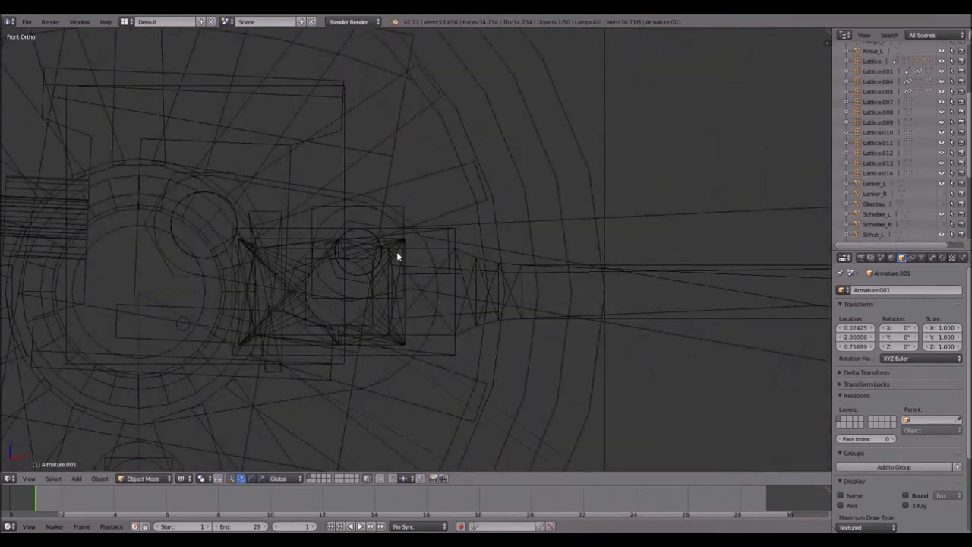
pyautogui.rightClick(404, 218)
pyautogui.keyDown('shift'); pyautogui.moveTo(403, 213); pyautogui.dragTo(447, 264, button='middle'); pyautogui.keyUp('shift')
pyautogui.keyDown('shift'); pyautogui.rightClick(436, 232); pyautogui.keyUp('shift')
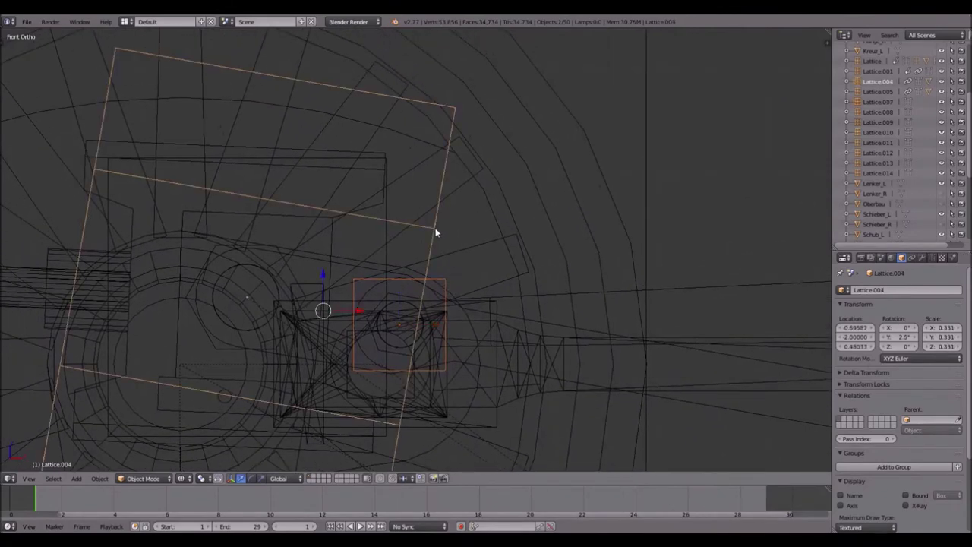
pyautogui.hotkey('ctrl', 'p')
pyautogui.click(436, 228)
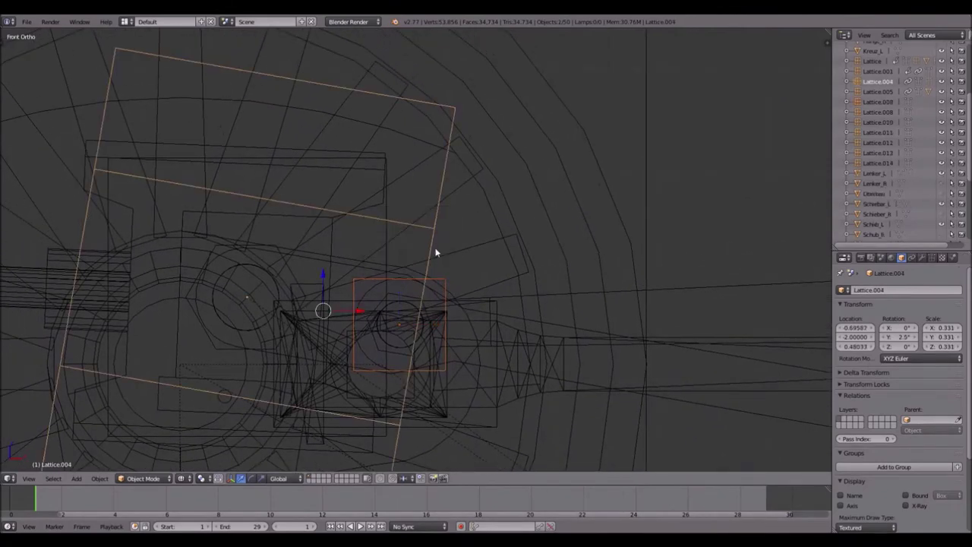
# - Test-rotate the right wheel's Lattice.001 to check how the linkage follows, and cancel the rotation
pyautogui.rightClick(446, 287)
pyautogui.scroll(-4, 490, 221)
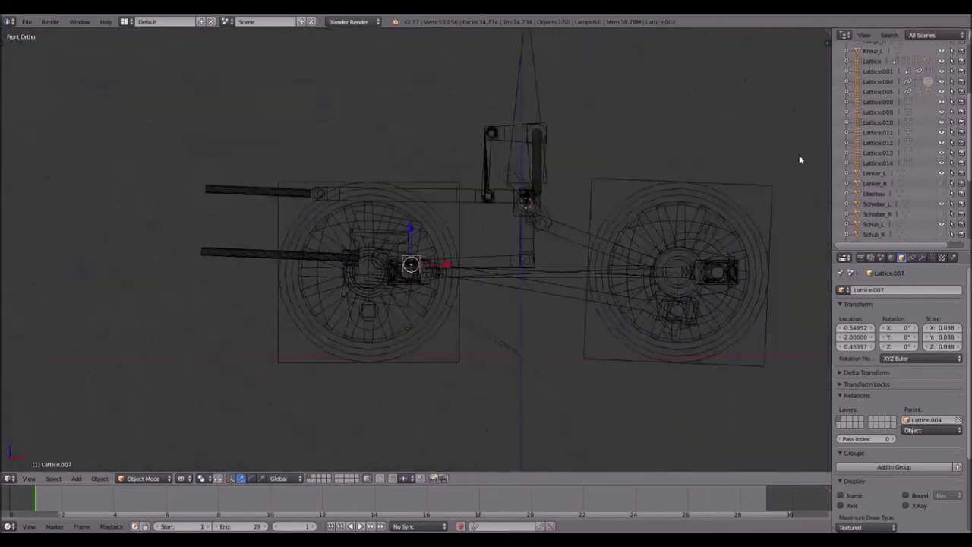
pyautogui.rightClick(775, 199)
pyautogui.press('r')
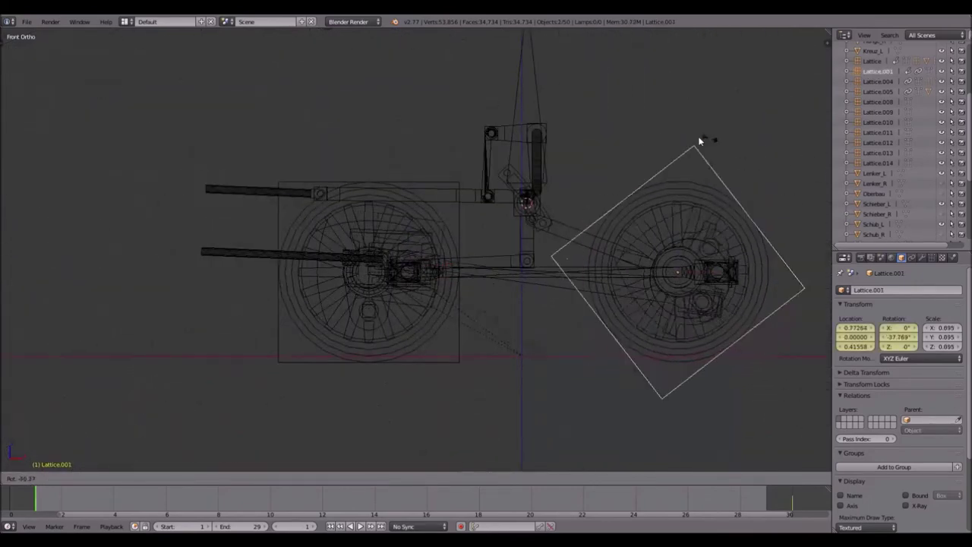
pyautogui.press('Escape')
# - Snap the 3D cursor to the centre of Lattice.007 at the left wheel's crank pin
pyautogui.scroll(5, 550, 250)
pyautogui.scroll(-5, 549, 243)
pyautogui.scroll(-1, 551, 225)
pyautogui.scroll(6, 451, 200)
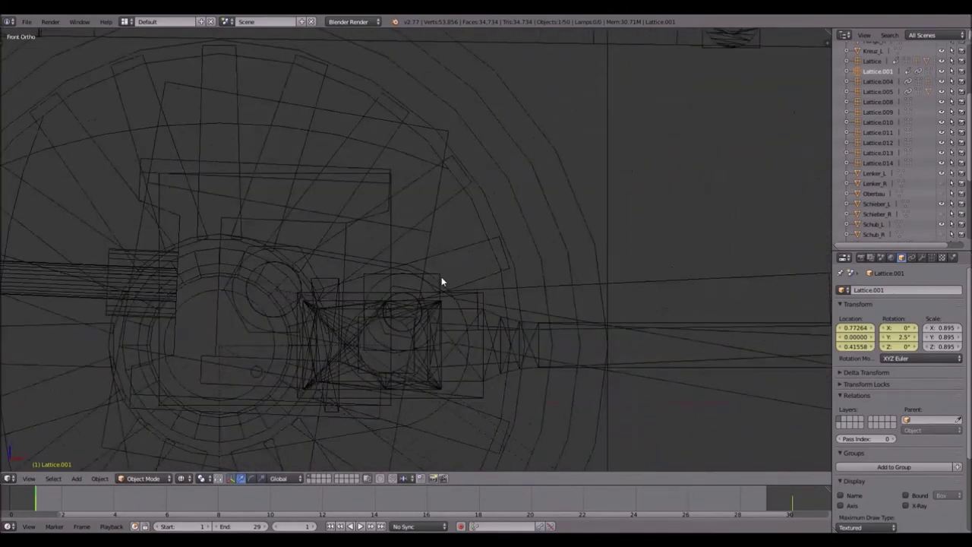
pyautogui.rightClick(442, 277)
pyautogui.hotkey('shift', 's')
pyautogui.click(443, 278)
# - Snap the tip of the second bone in Armature.001 to the 3D cursor at the crank pin
pyautogui.scroll(-5, 363, 126)
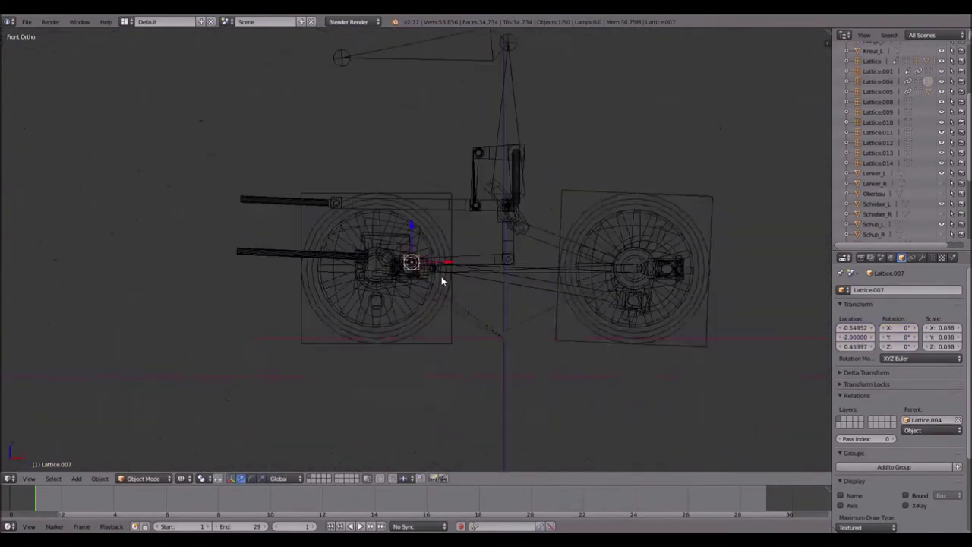
pyautogui.rightClick(367, 127)
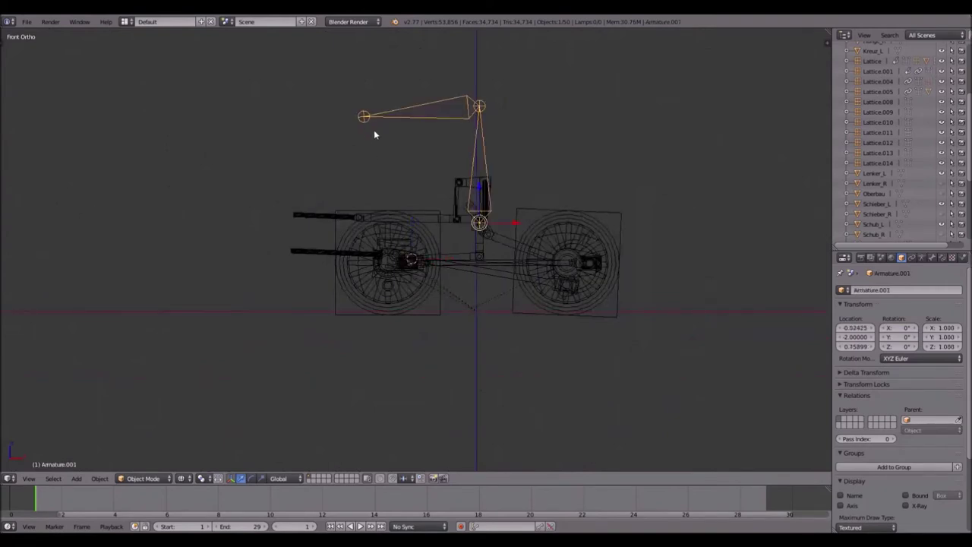
pyautogui.press('Tab')
pyautogui.hotkey('shift', 's')
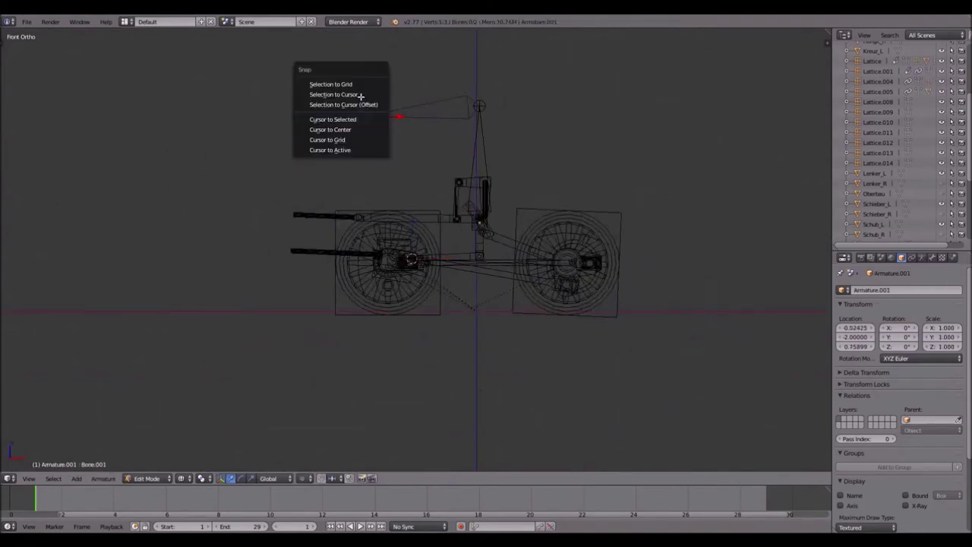
pyautogui.click(360, 96)
pyautogui.press('Tab')
# - Snap the 3D cursor to the centre of Lattice.008 at the lower end of the vertical link
pyautogui.scroll(5, 610, 281)
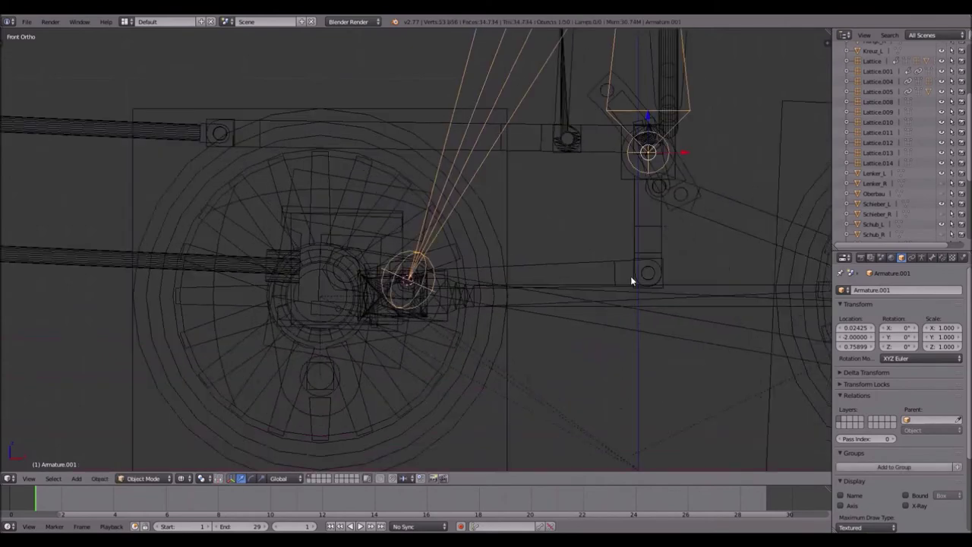
pyautogui.rightClick(665, 270)
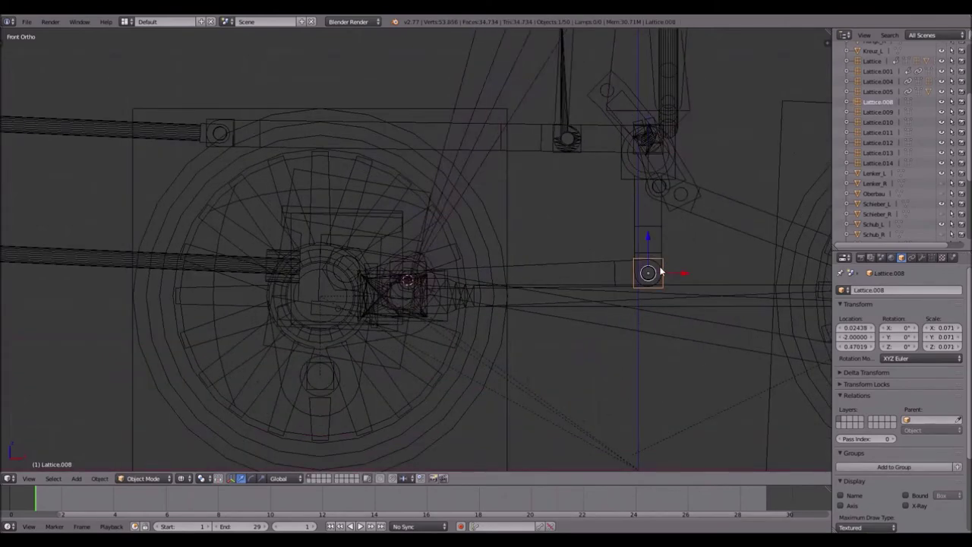
pyautogui.hotkey('shift', 's')
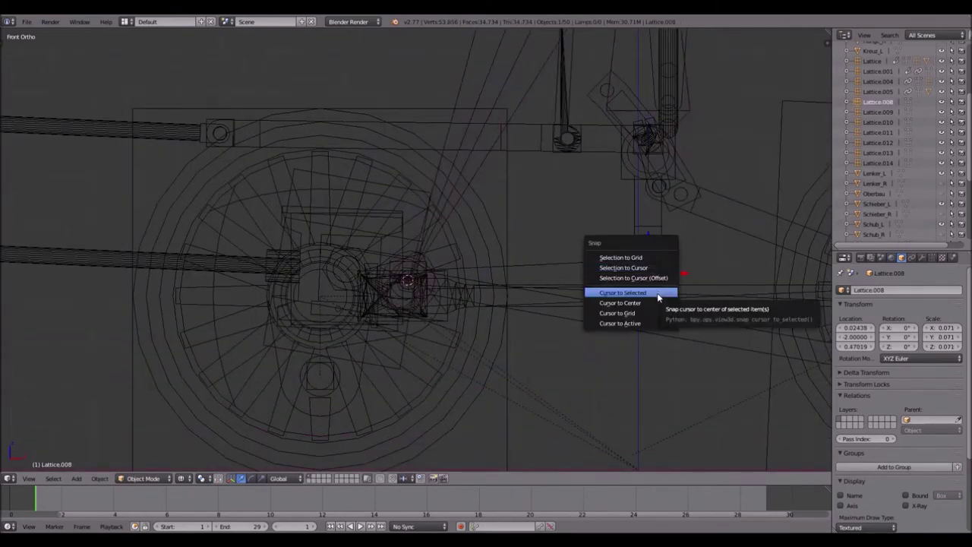
pyautogui.click(658, 294)
# - Open Armature.001 for editing with the joint between its two bones selected
pyautogui.scroll(-4, 656, 294)
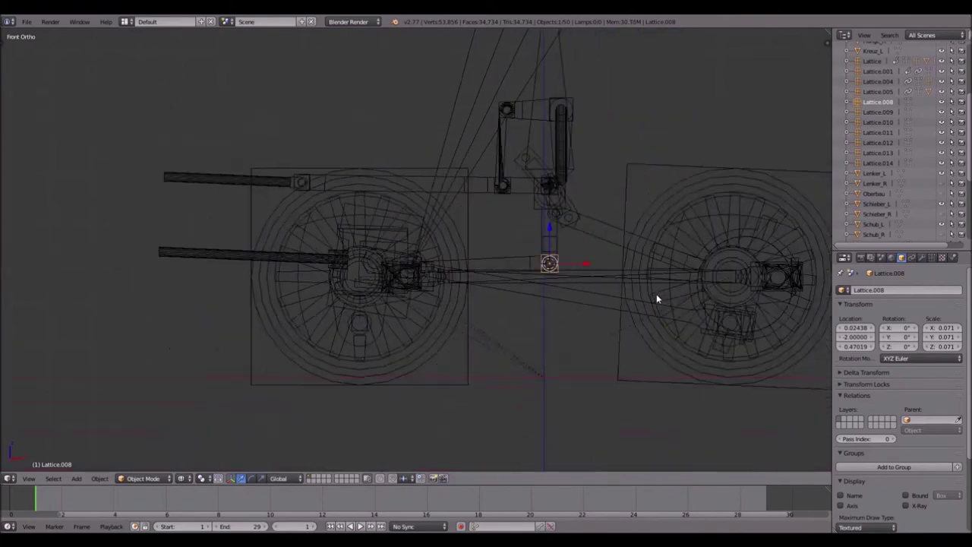
pyautogui.rightClick(541, 122)
pyautogui.press('Tab')
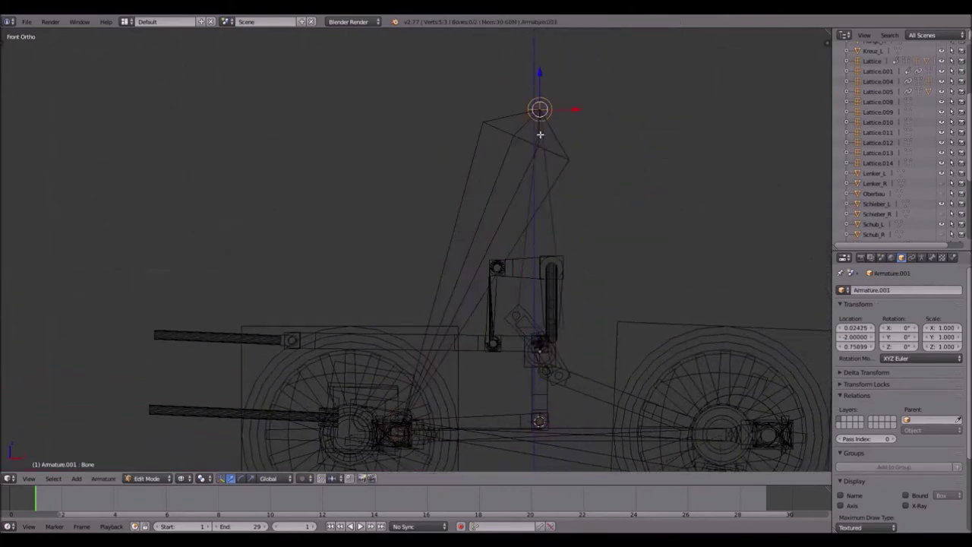
# - Snap the selected joint of Armature.001 to the 3D cursor at the vertical link's lower pivot and finish editing the armature
pyautogui.hotkey('shift', 's')
pyautogui.click(532, 110)
pyautogui.scroll(3, 587, 365)
pyautogui.press('Tab')
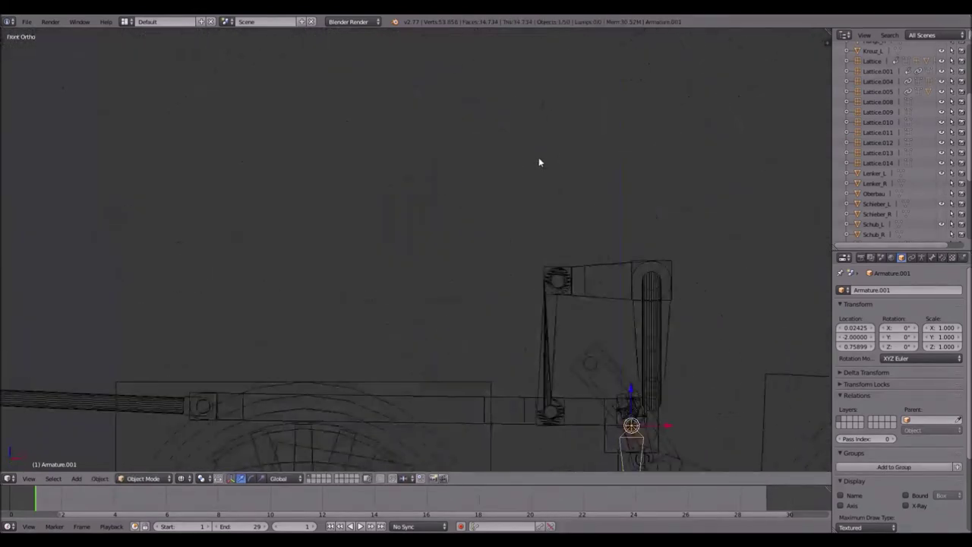
# - Add an Inverse Kinematics constraint to the horizontal bone Bone.001 in Pose Mode, with Lattice.007 as its target
pyautogui.keyDown('shift'); pyautogui.moveTo(521, 253); pyautogui.dragTo(504, 124, button='middle'); pyautogui.keyUp('shift')
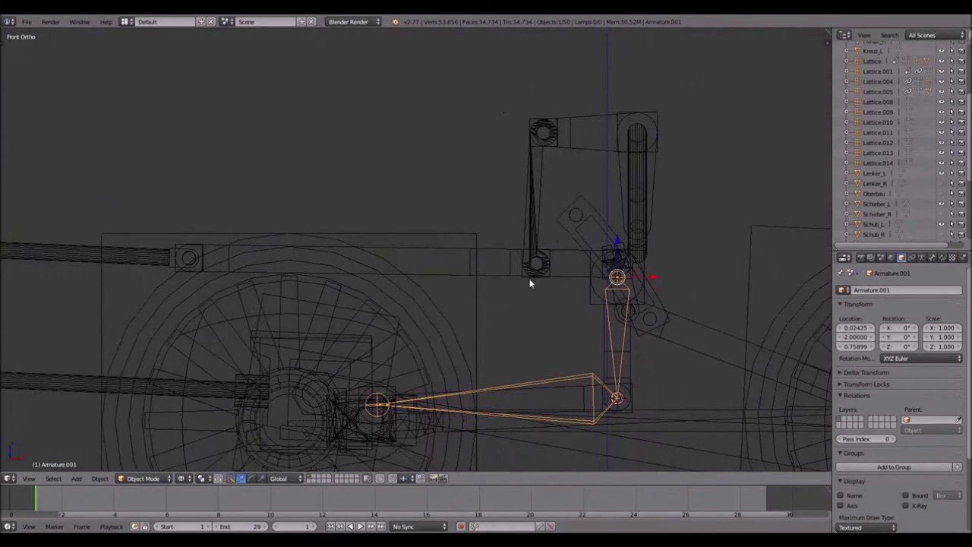
pyautogui.keyDown('shift'); pyautogui.moveTo(550, 331); pyautogui.dragTo(550, 270, button='middle'); pyautogui.keyUp('shift')
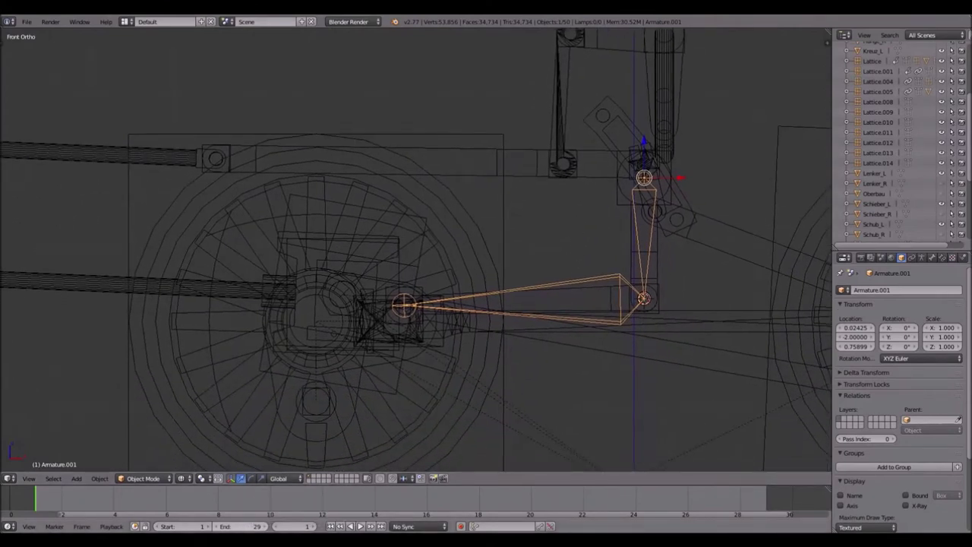
pyautogui.scroll(3, 592, 304)
pyautogui.keyDown('shift'); pyautogui.moveTo(616, 288); pyautogui.dragTo(397, 249, button='middle'); pyautogui.keyUp('shift')
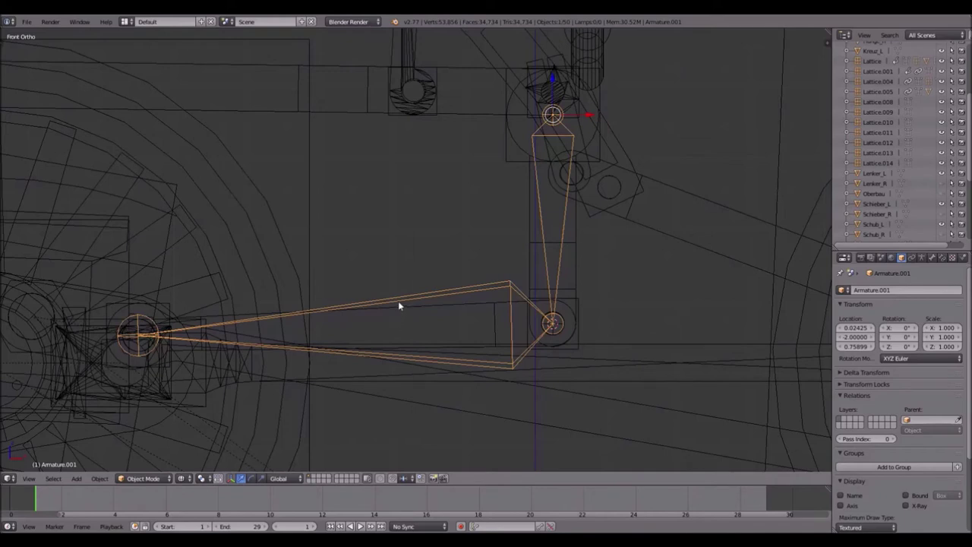
pyautogui.hotkey('ctrl', 'Tab')
pyautogui.rightClick(419, 302)
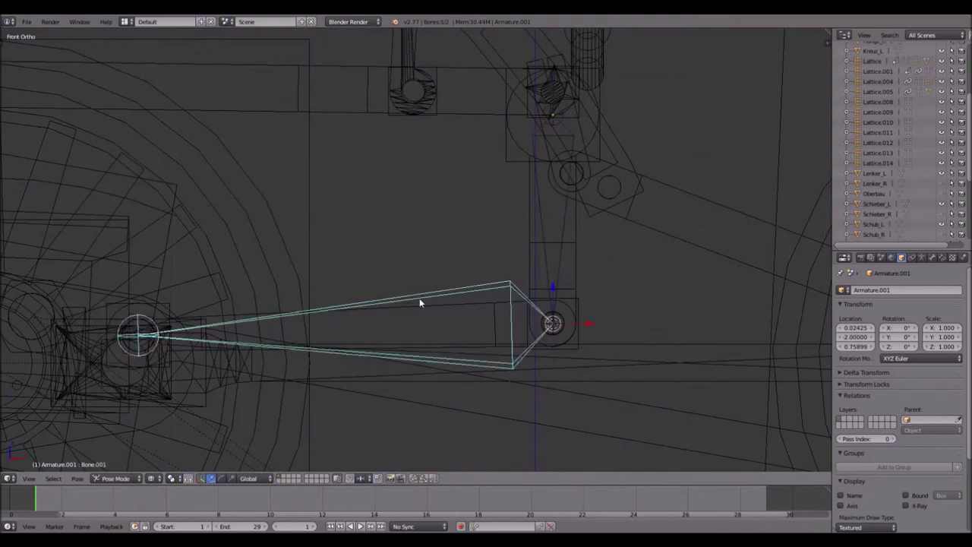
pyautogui.click(942, 258)
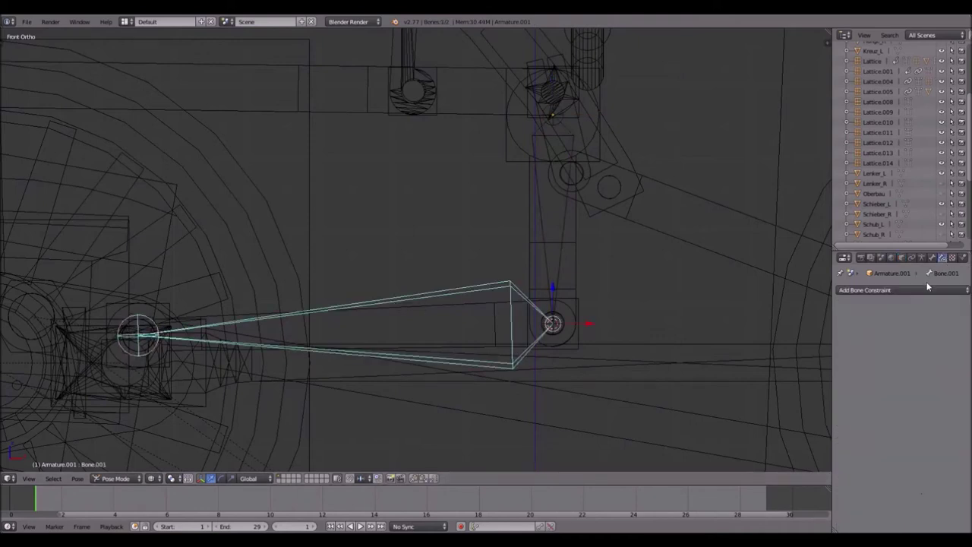
pyautogui.click(925, 289)
pyautogui.click(873, 333)
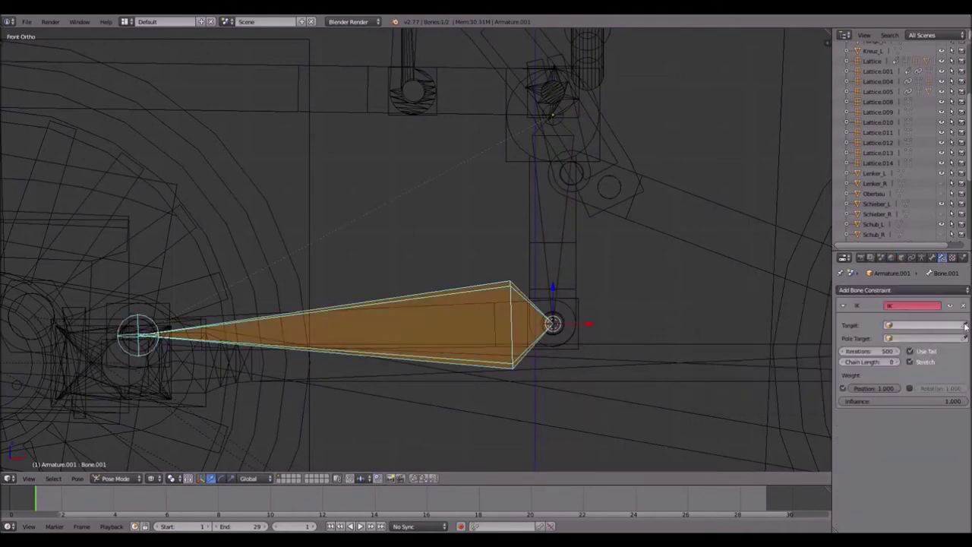
pyautogui.press('e')
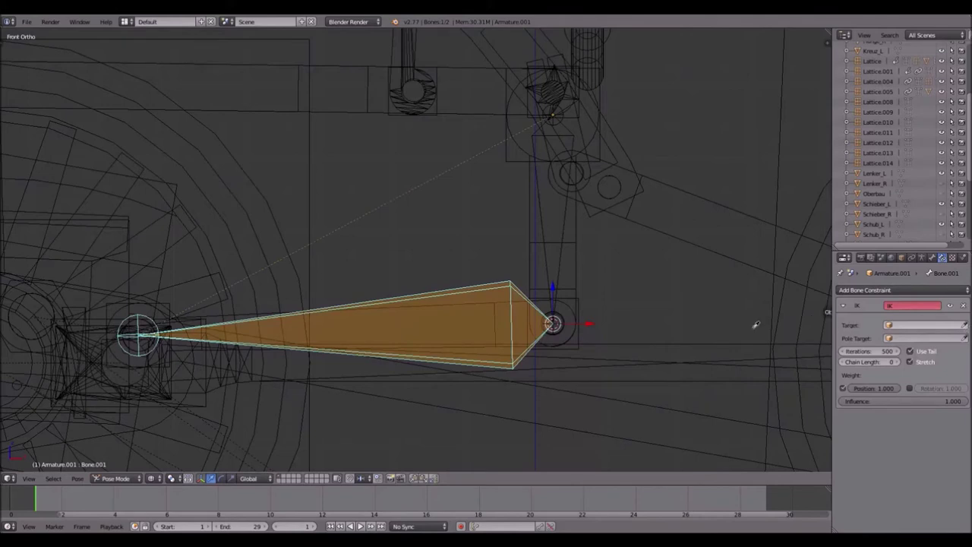
pyautogui.click(111, 313)
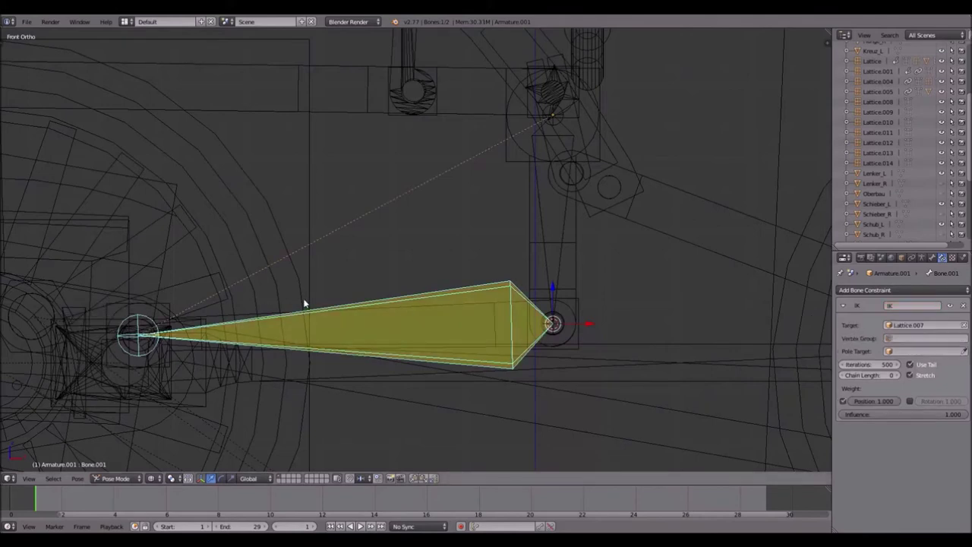
# - Give Lattice.014 at the upper pivot a Copy Rotation constraint targeting Bone of Armature.001
pyautogui.keyDown('shift'); pyautogui.moveTo(456, 206); pyautogui.dragTo(385, 263, button='middle'); pyautogui.keyUp('shift')
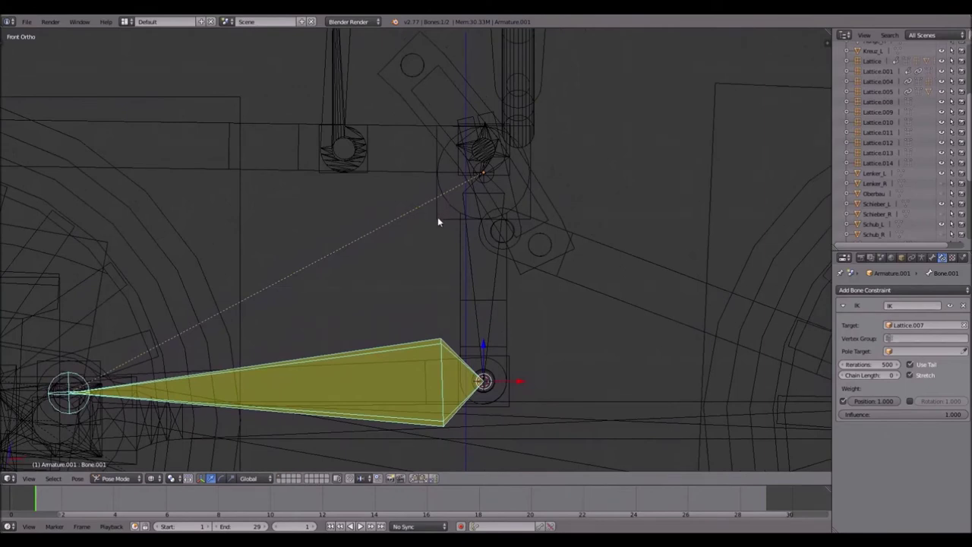
pyautogui.hotkey('ctrl', 'Tab')
pyautogui.rightClick(441, 206)
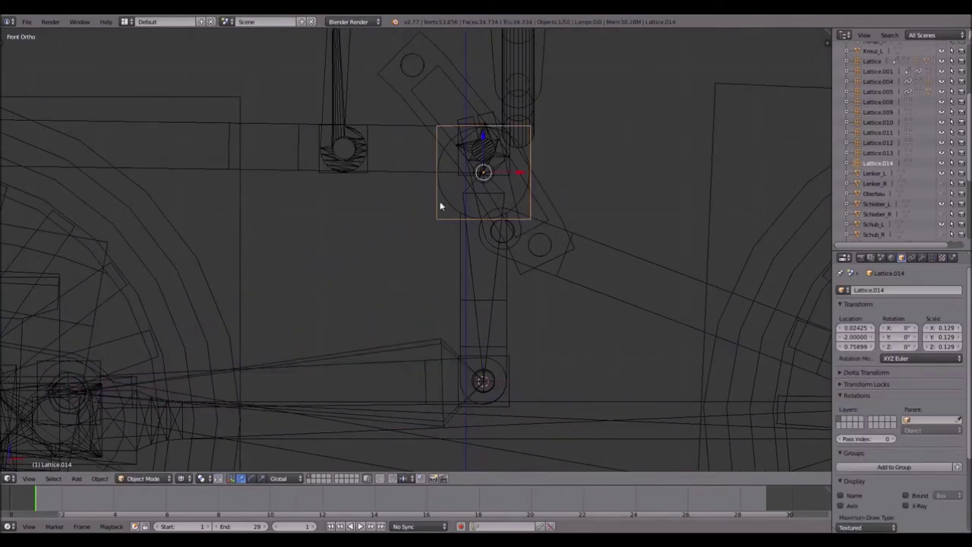
pyautogui.click(914, 258)
pyautogui.click(868, 291)
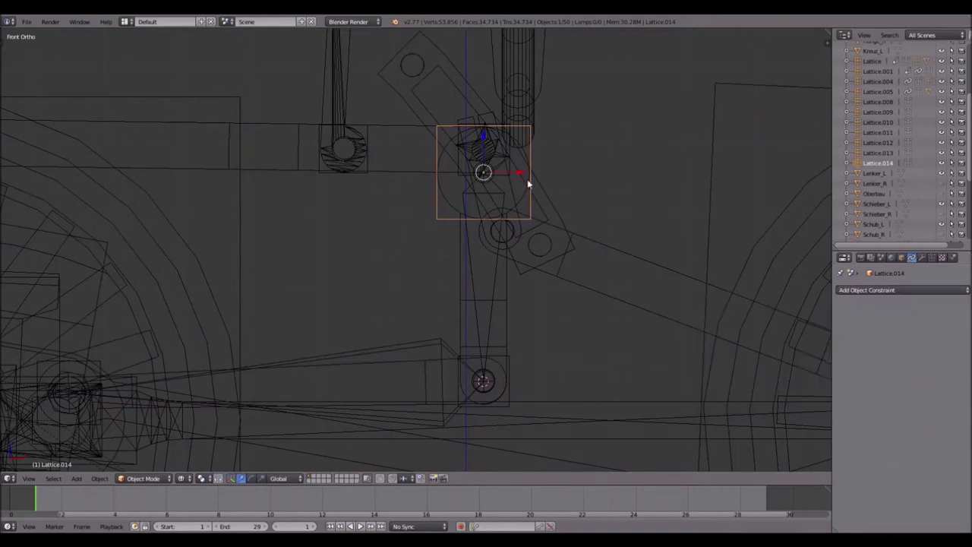
pyautogui.click(914, 290)
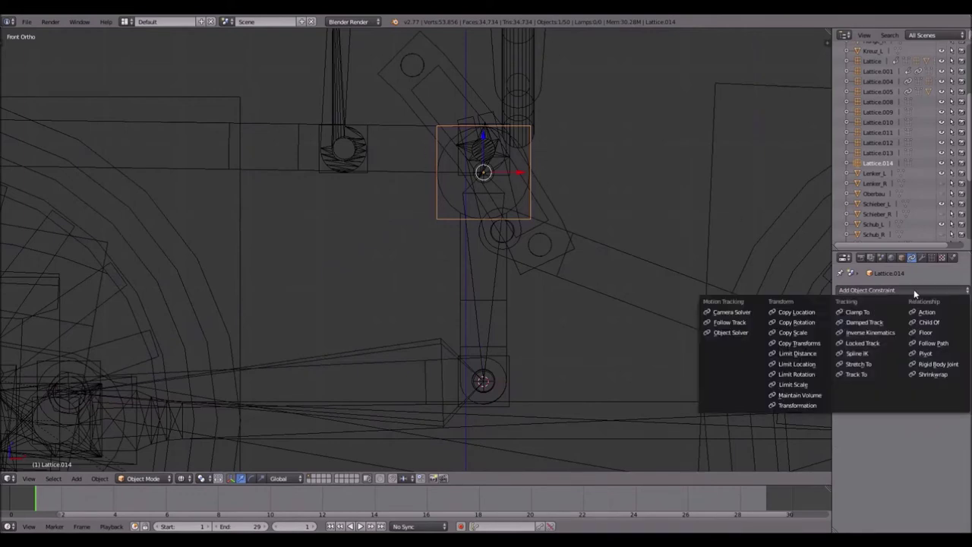
pyautogui.click(813, 323)
pyautogui.click(964, 325)
pyautogui.click(443, 341)
pyautogui.click(895, 338)
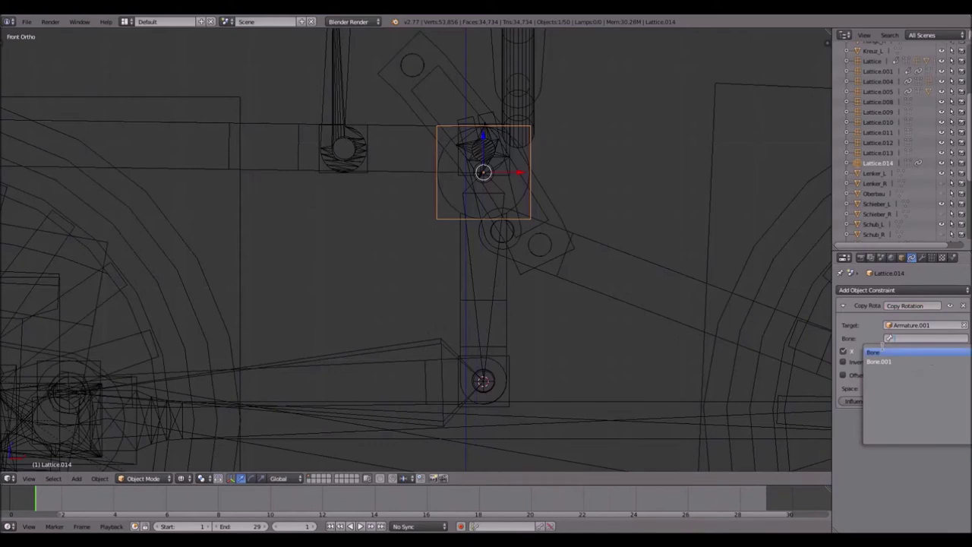
pyautogui.click(873, 353)
# - Add Copy Location and Copy Rotation constraints to Lattice.008 at the lower pivot
pyautogui.rightClick(510, 391)
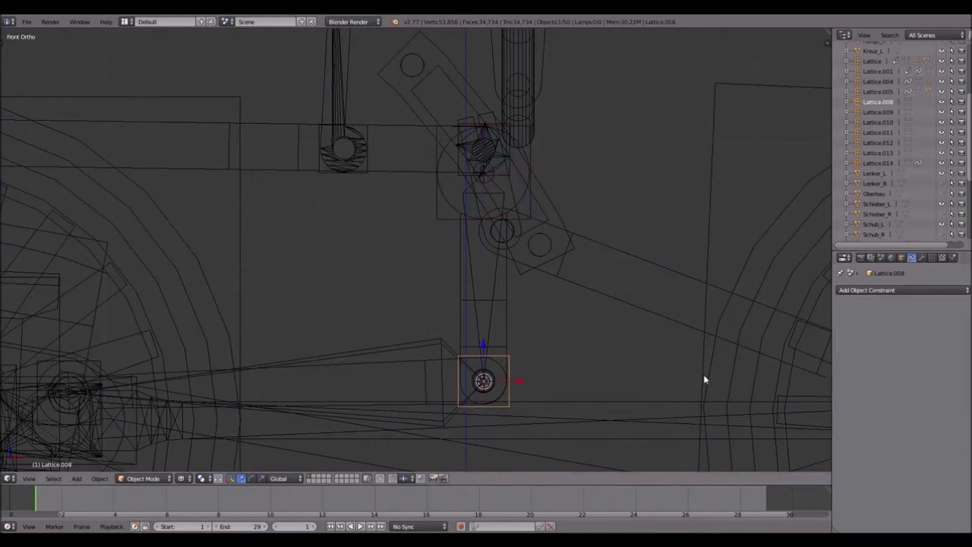
pyautogui.click(918, 291)
pyautogui.click(778, 312)
pyautogui.click(887, 291)
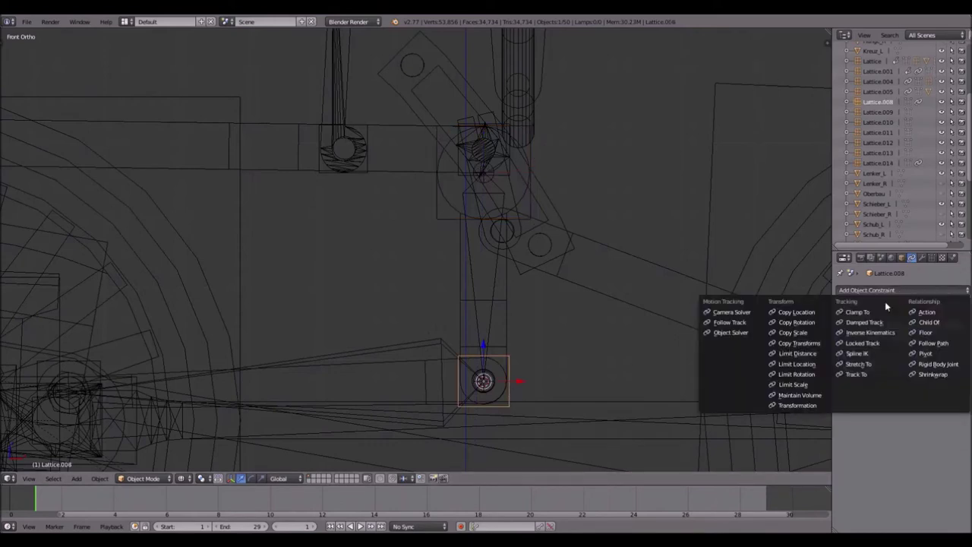
pyautogui.click(812, 322)
# - Target both constraints of Lattice.008 to Bone.001 of Armature.001
pyautogui.click(967, 329)
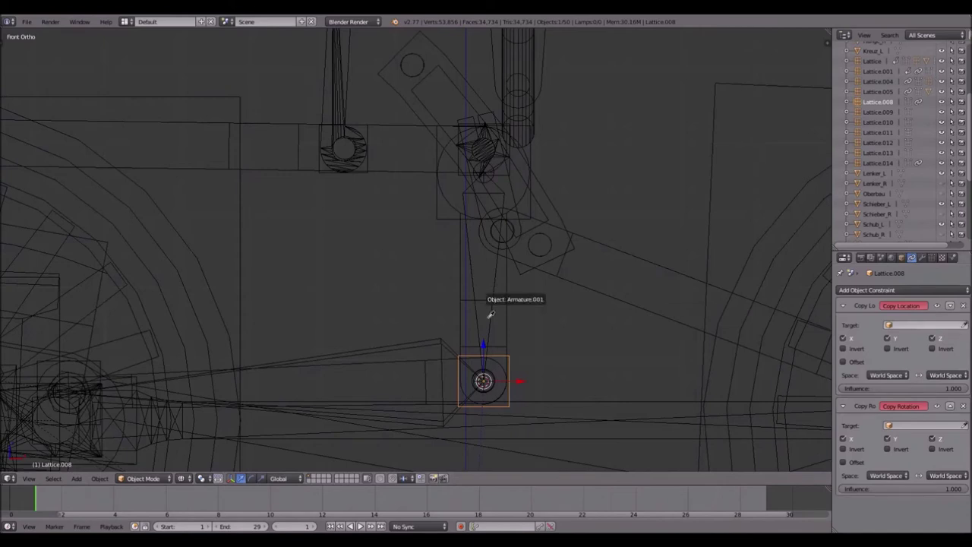
pyautogui.click(403, 343)
pyautogui.click(900, 337)
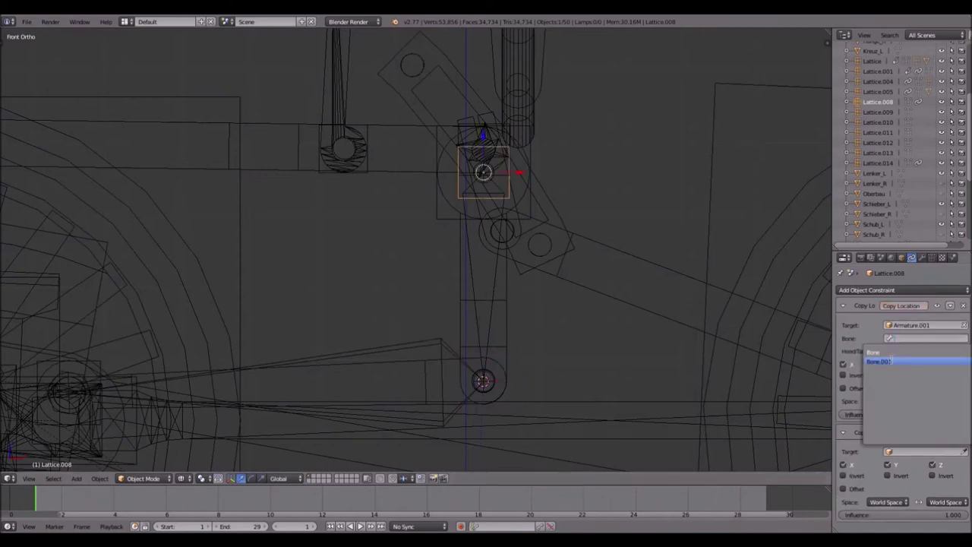
pyautogui.click(879, 361)
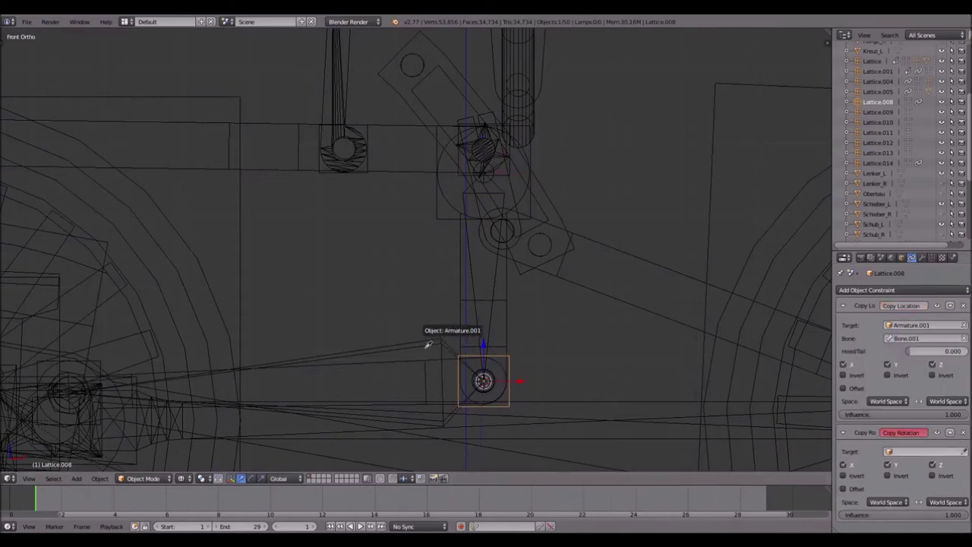
pyautogui.click(426, 348)
pyautogui.click(908, 464)
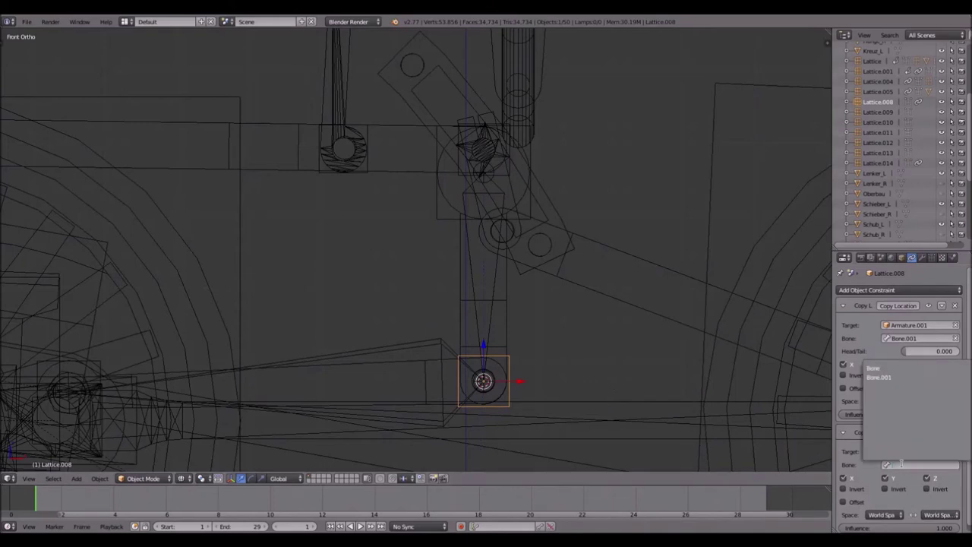
pyautogui.click(894, 377)
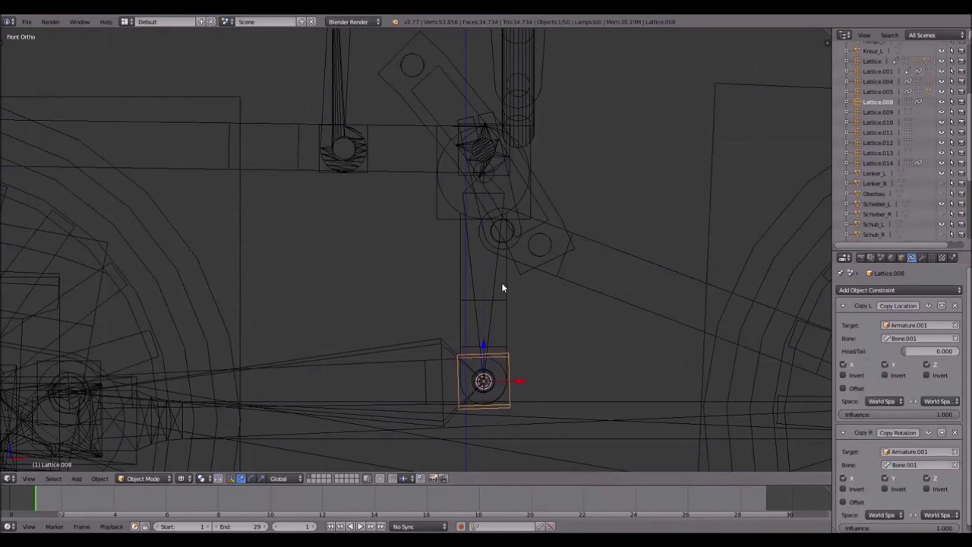
# - Parent the vertical link mesh with the round upper end to Lattice.014
pyautogui.keyDown('shift'); pyautogui.moveTo(502, 285); pyautogui.dragTo(519, 241, button='middle'); pyautogui.keyUp('shift')
pyautogui.scroll(2, 493, 204)
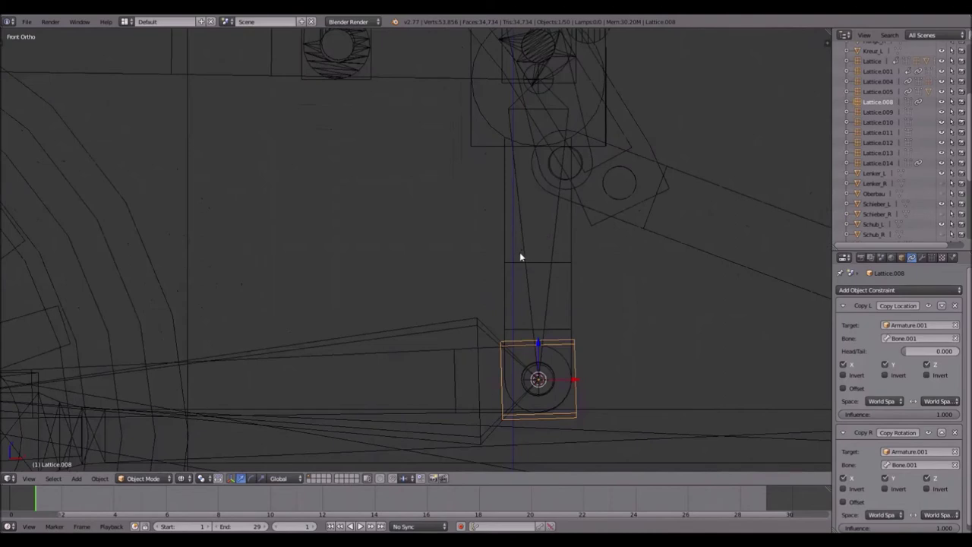
pyautogui.rightClick(526, 124)
pyautogui.keyDown('shift'); pyautogui.moveTo(525, 124); pyautogui.dragTo(451, 197, button='middle'); pyautogui.keyUp('shift')
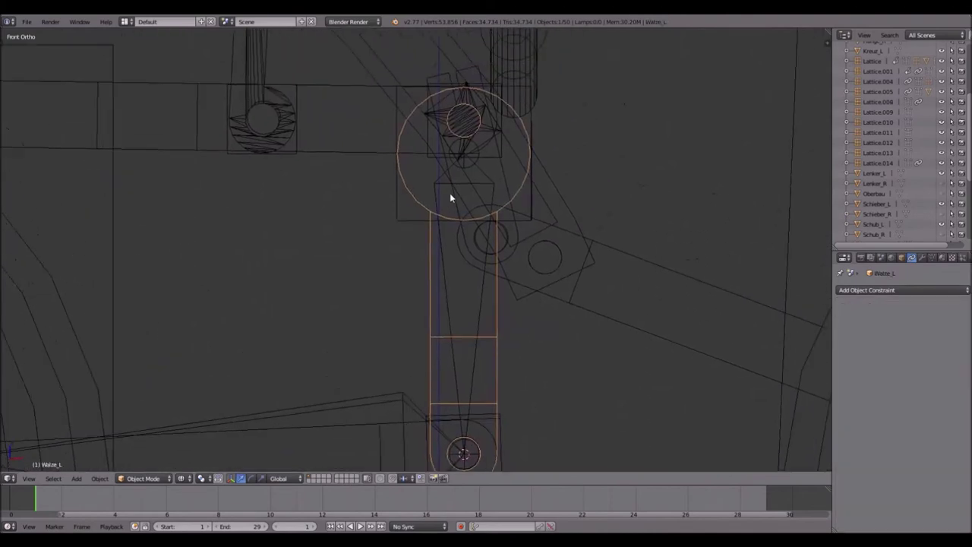
pyautogui.keyDown('shift'); pyautogui.rightClick(396, 218); pyautogui.keyUp('shift')
pyautogui.hotkey('ctrl', 'p')
pyautogui.click(395, 218)
# - Parent the horizontal rod Lenker_L to Lattice.008
pyautogui.keyDown('shift'); pyautogui.moveTo(463, 319); pyautogui.dragTo(492, 173, button='middle'); pyautogui.keyUp('shift')
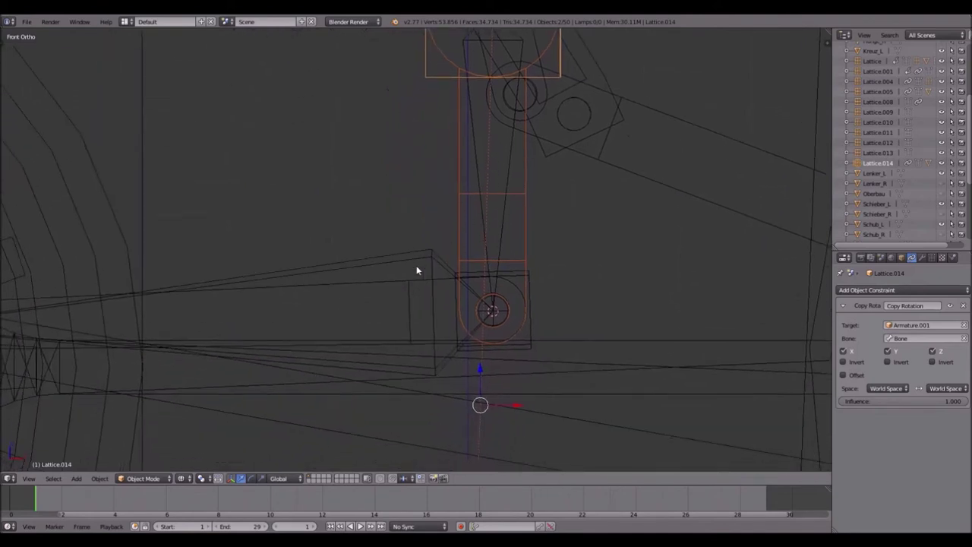
pyautogui.rightClick(395, 285)
pyautogui.scroll(-2, 438, 280)
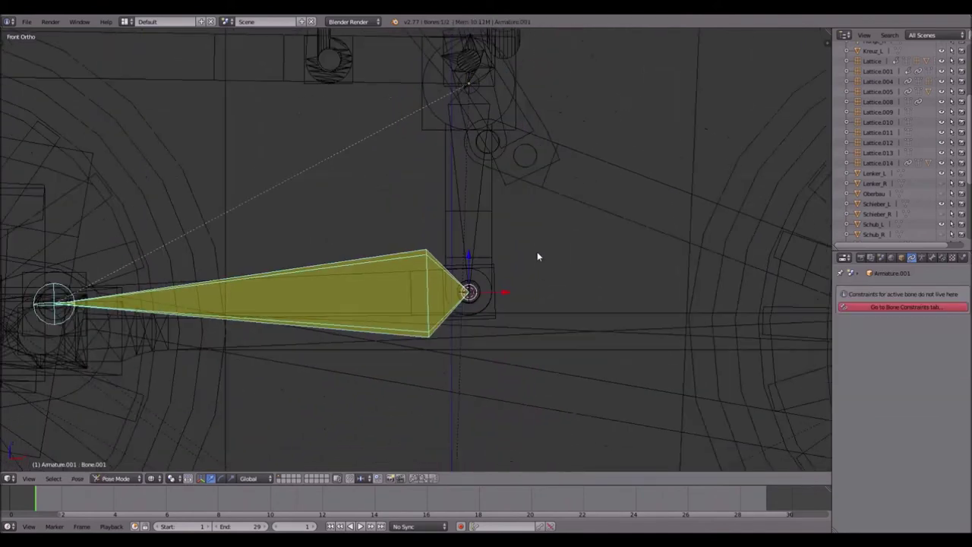
pyautogui.rightClick(137, 289)
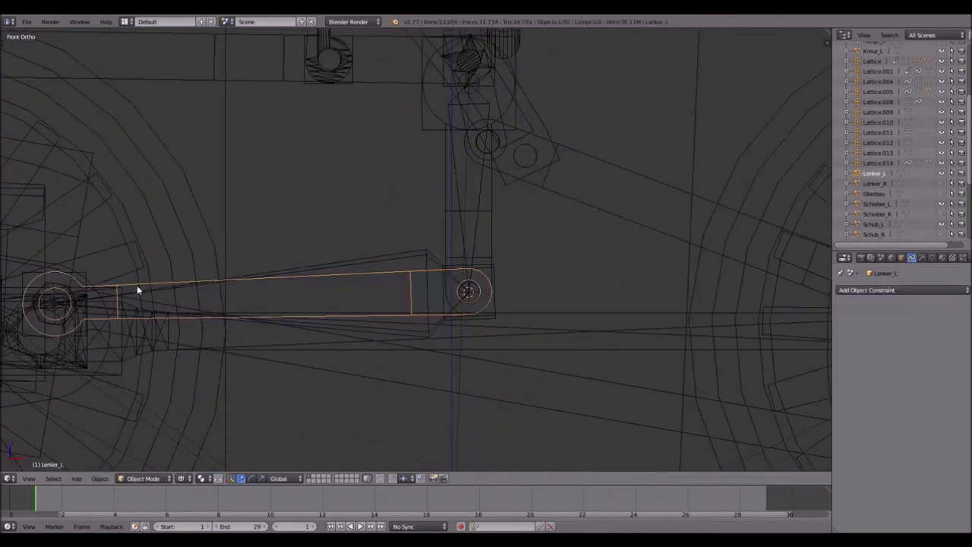
pyautogui.keyDown('shift'); pyautogui.rightClick(497, 303); pyautogui.keyUp('shift')
pyautogui.hotkey('ctrl', 'p')
pyautogui.click(496, 297)
# - Switch the viewport to solid shading and hide Armature.001
pyautogui.scroll(-3, 497, 297)
pyautogui.press('z')
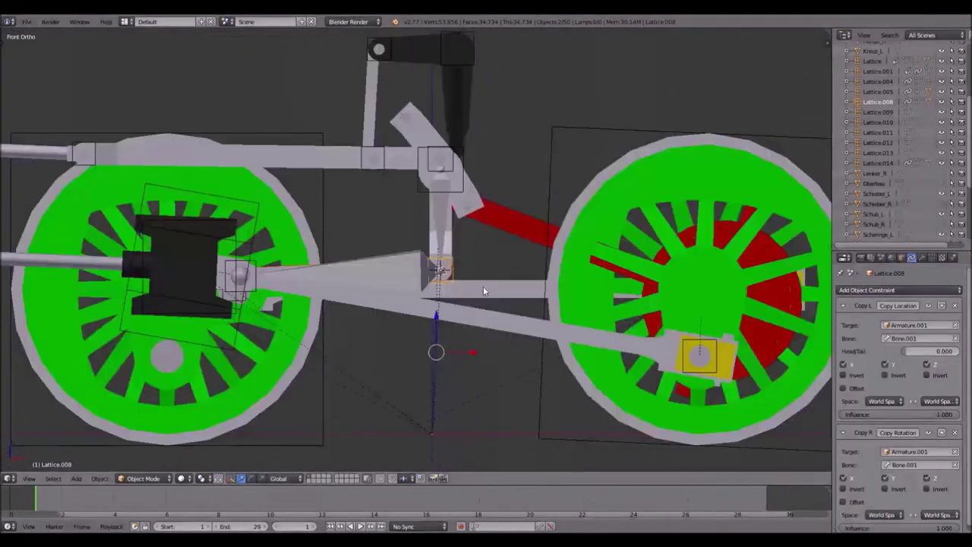
pyautogui.rightClick(396, 262)
pyautogui.hotkey('ctrl', 'Tab')
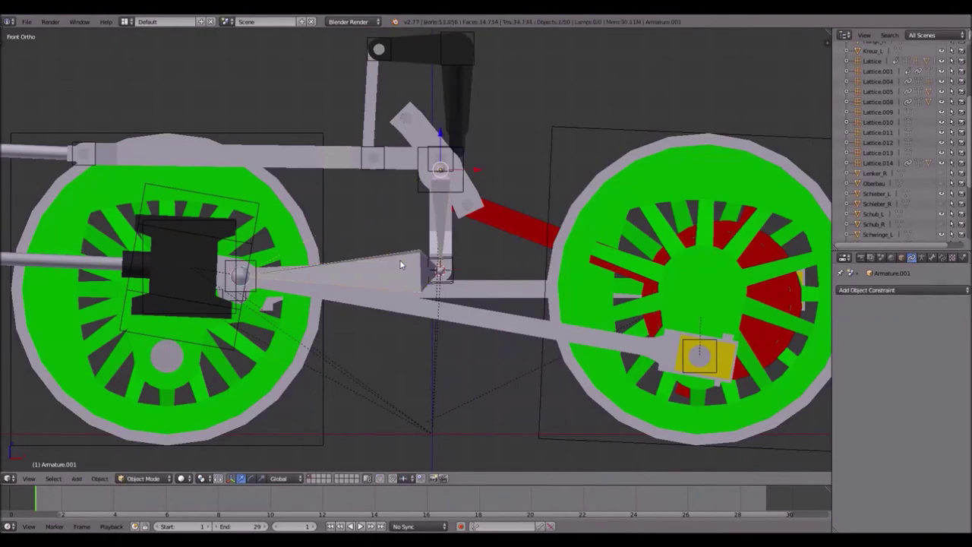
pyautogui.press('z')
pyautogui.press('z')
pyautogui.press('h')
# - Play the animation from an angled view to check the linkage motion, and stop it
pyautogui.moveTo(411, 254)
pyautogui.mouseDown(button='middle')
pyautogui.moveTo(423, 269)
pyautogui.moveTo(416, 271)
pyautogui.mouseUp(button='middle')
pyautogui.scroll(-2, 416, 272)
pyautogui.hotkey('alt', 'a')
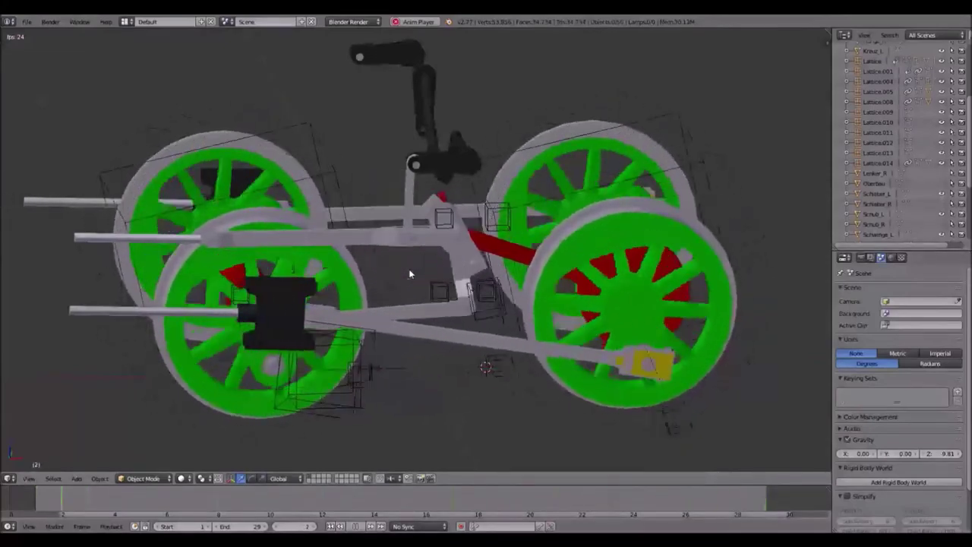
pyautogui.press('Escape')
# - Rotate the driving wheel's lattice, Lattice.001, by 2.5°
pyautogui.rightClick(703, 180)
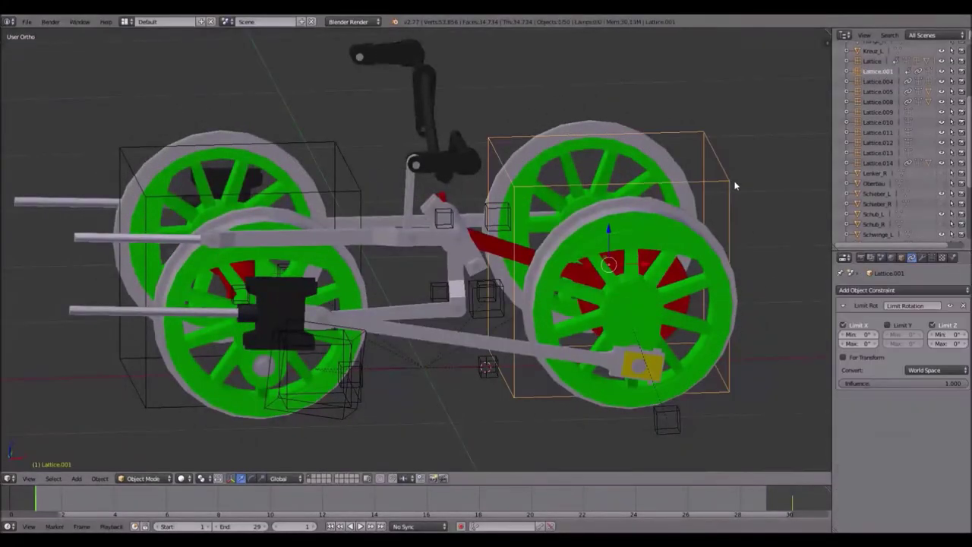
pyautogui.write('r2.5')
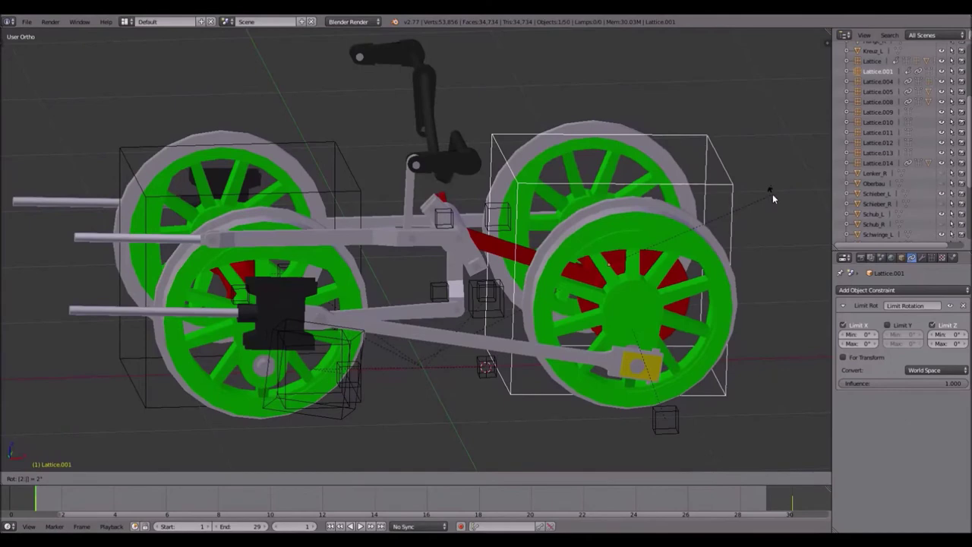
pyautogui.press('Return')
# - Clear the parent of the far-side crosshead Kreuz_R
pyautogui.rightClick(57, 202)
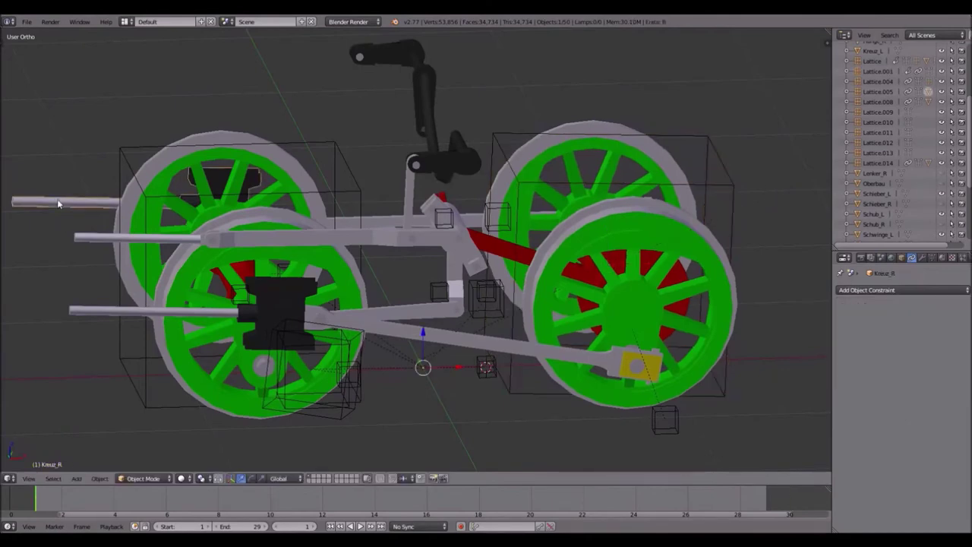
pyautogui.hotkey('alt', 'p')
pyautogui.click(58, 199)
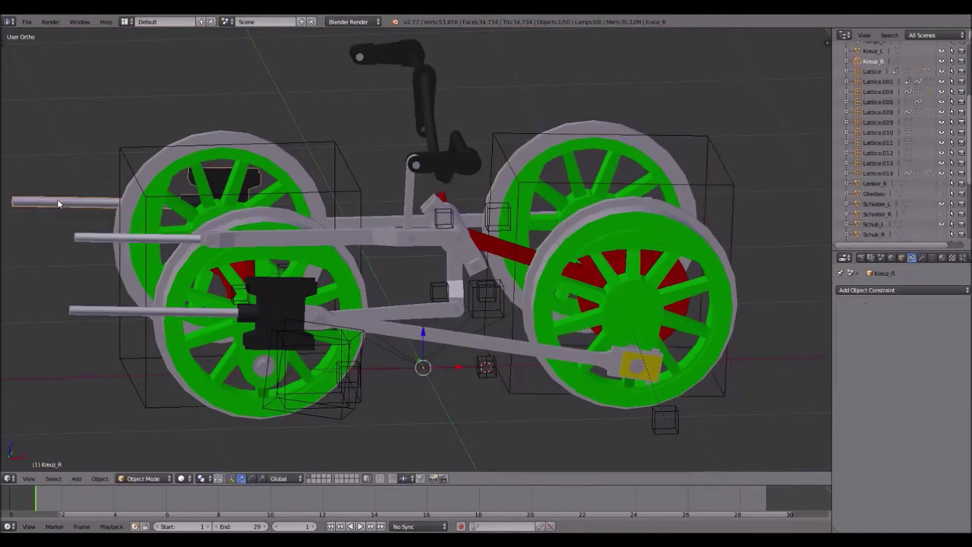
# - Parent the near-side crosshead Kreuz_L to Lattice.005 and play the animation to check its movement
pyautogui.rightClick(81, 312)
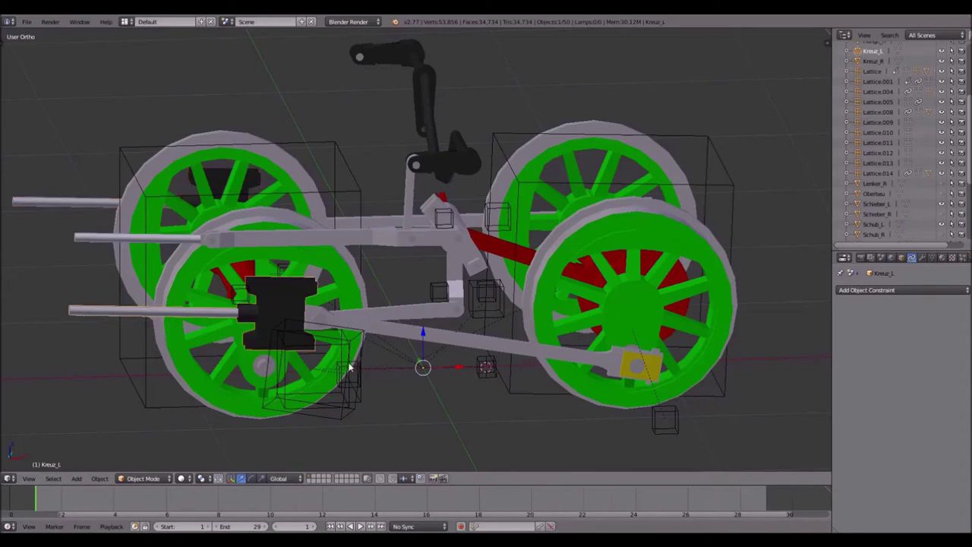
pyautogui.keyDown('shift'); pyautogui.rightClick(323, 349); pyautogui.keyUp('shift')
pyautogui.hotkey('ctrl', 'p')
pyautogui.click(323, 349)
pyautogui.hotkey('alt', 'a')
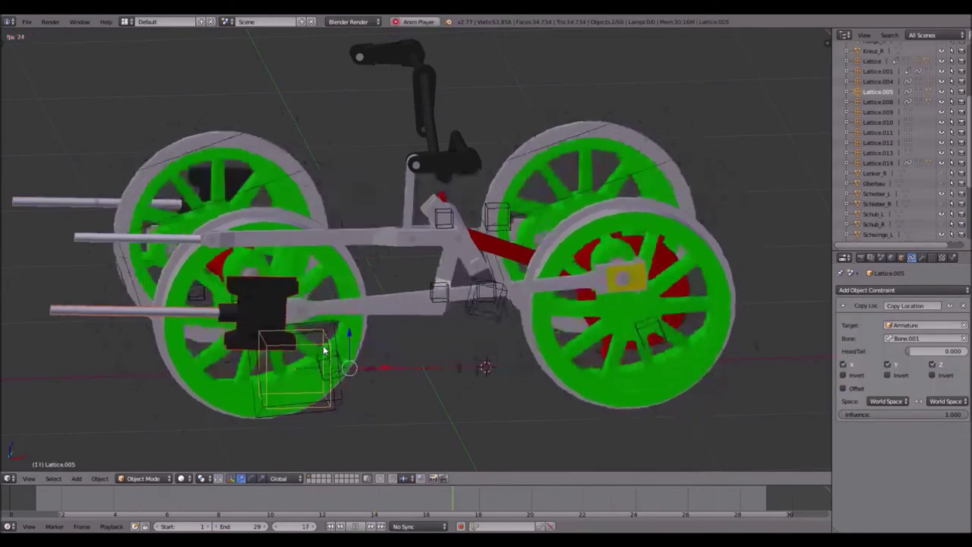
# - Stop the playback and rotate the driving wheel's lattice, Lattice.001, by 2.5°
pyautogui.press('Escape')
pyautogui.rightClick(720, 168)
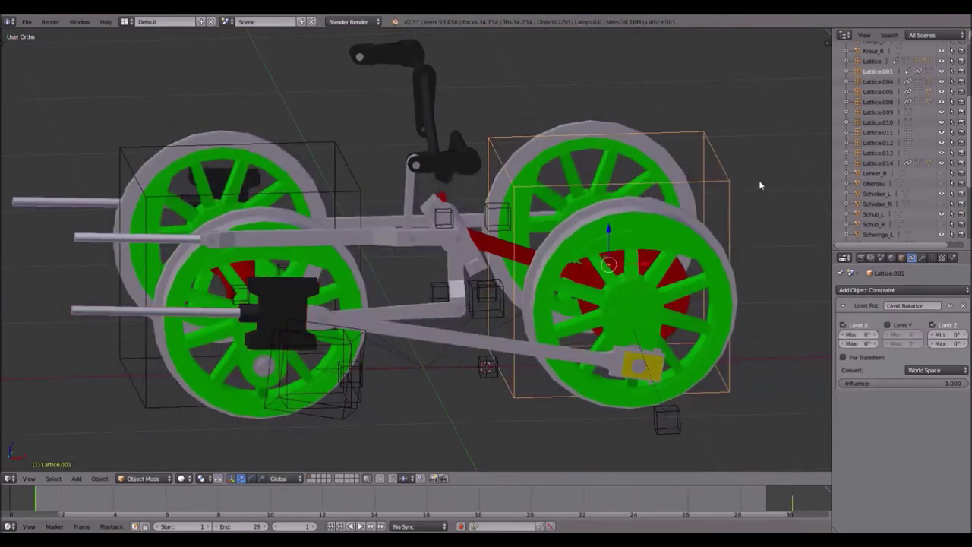
pyautogui.write('r2.5')
pyautogui.press('Return')
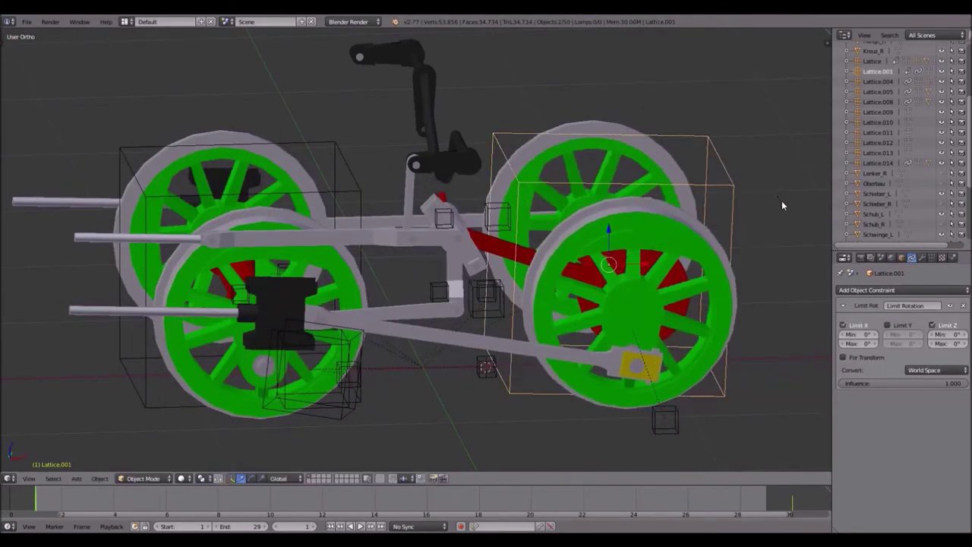
# - In the front wireframe view, duplicate Lattice.009 in place and scale the copy up to about 1.2 times
pyautogui.scroll(2, 755, 181)
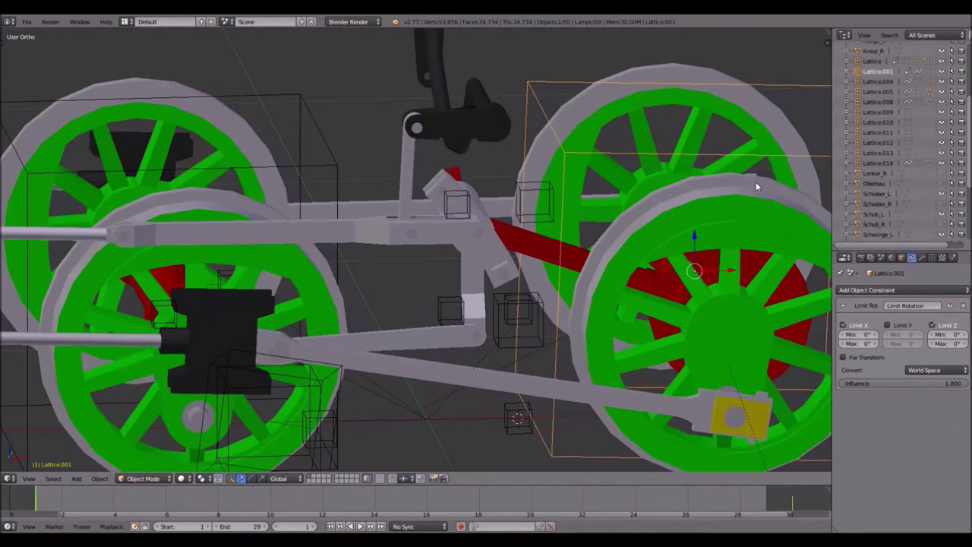
pyautogui.press('KP_1')
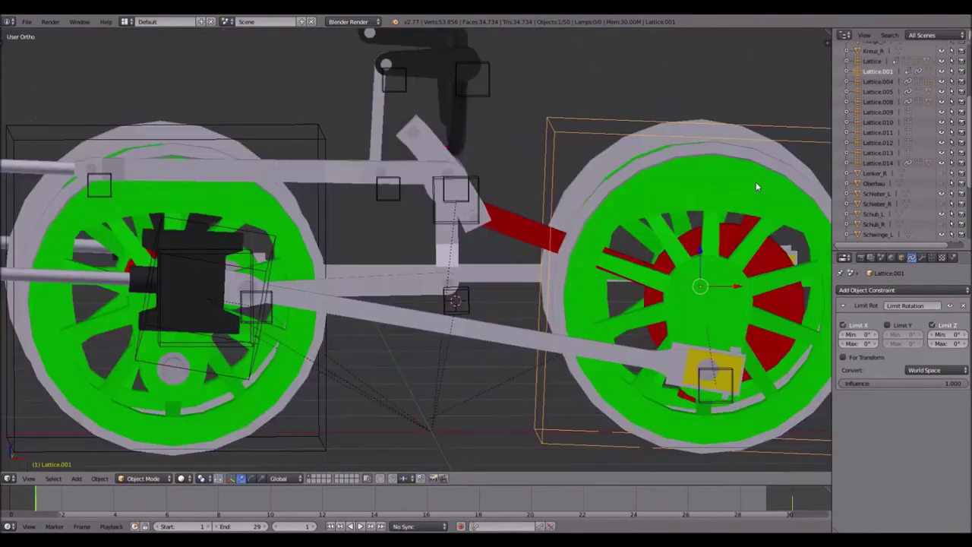
pyautogui.press('z')
pyautogui.scroll(6, 532, 141)
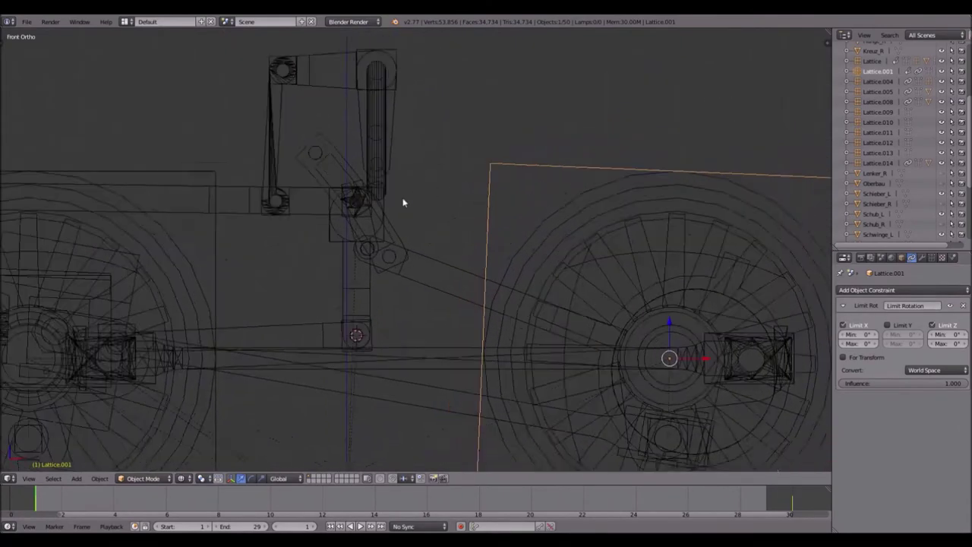
pyautogui.rightClick(292, 233)
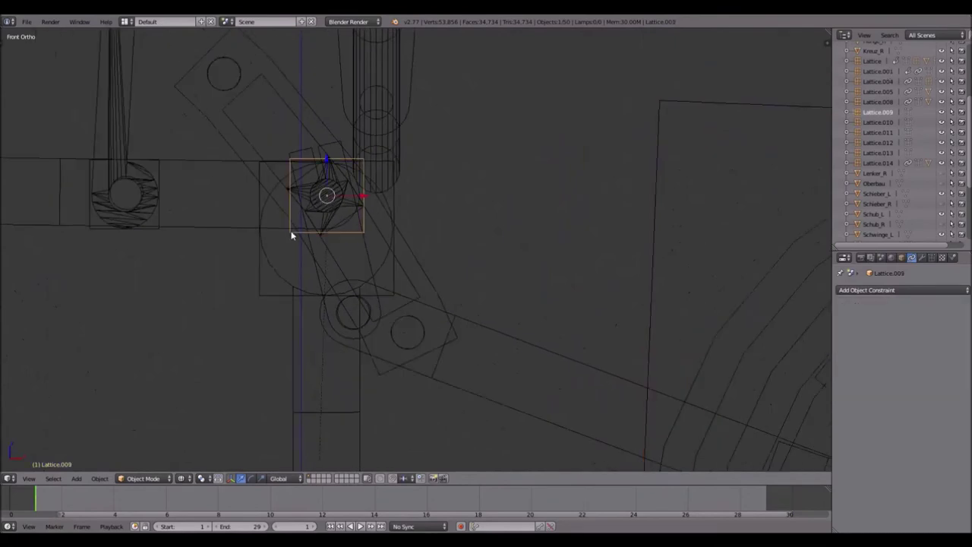
pyautogui.hotkey('shift', 'd')
pyautogui.press('s')
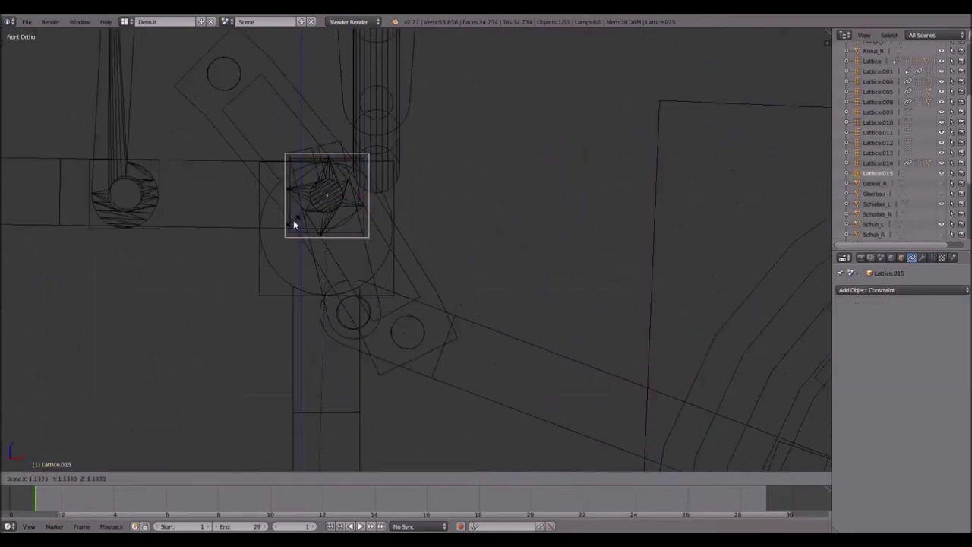
pyautogui.click(290, 225)
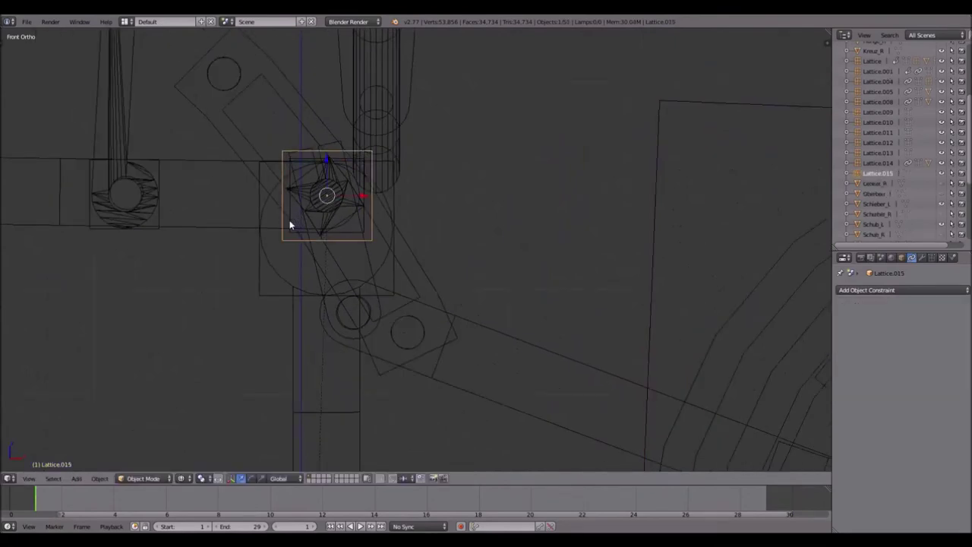
# - Parent the enlarged lattice copy to the bigger lattice around the same pivot
pyautogui.keyDown('shift'); pyautogui.rightClick(263, 291); pyautogui.keyUp('shift')
pyautogui.hotkey('ctrl', 'p')
pyautogui.click(265, 290)
# - Rotate Lattice.001 freehand to test how the linkage follows, and cancel the rotation
pyautogui.rightClick(656, 163)
pyautogui.press('r')
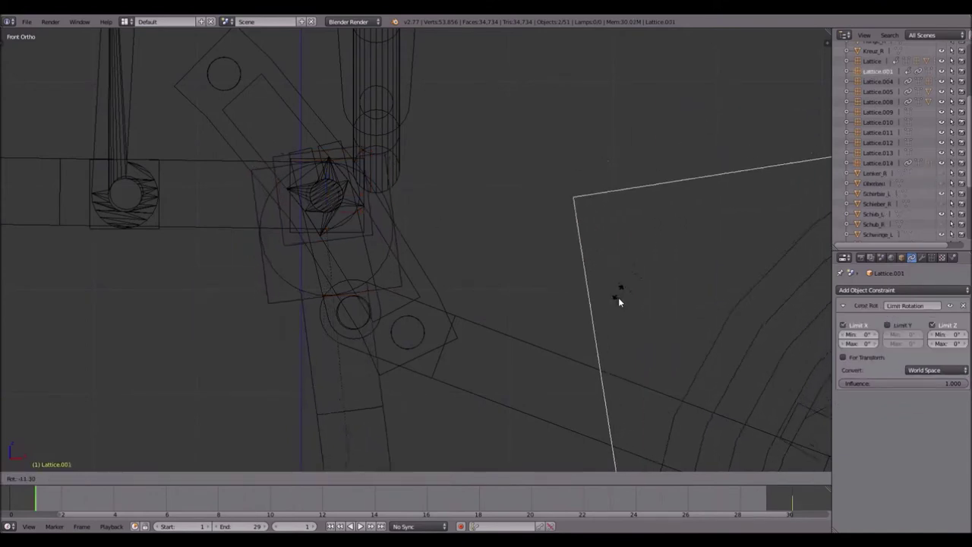
pyautogui.rightClick(610, 236)
# - Select Lattice.009 and show its object transform and relations properties
pyautogui.scroll(-4, 525, 178)
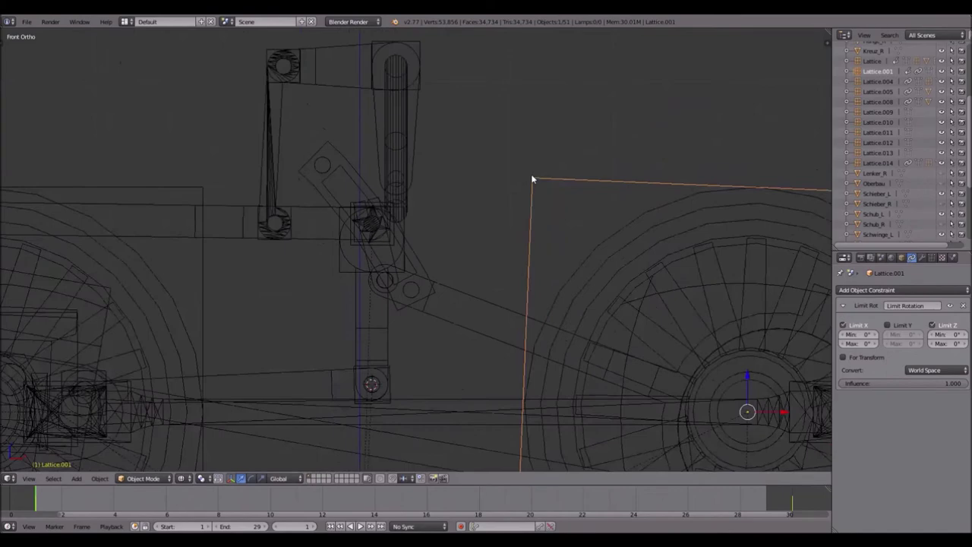
pyautogui.keyDown('shift'); pyautogui.moveTo(536, 152); pyautogui.dragTo(446, 104, button='middle'); pyautogui.keyUp('shift')
pyautogui.scroll(3, 282, 159)
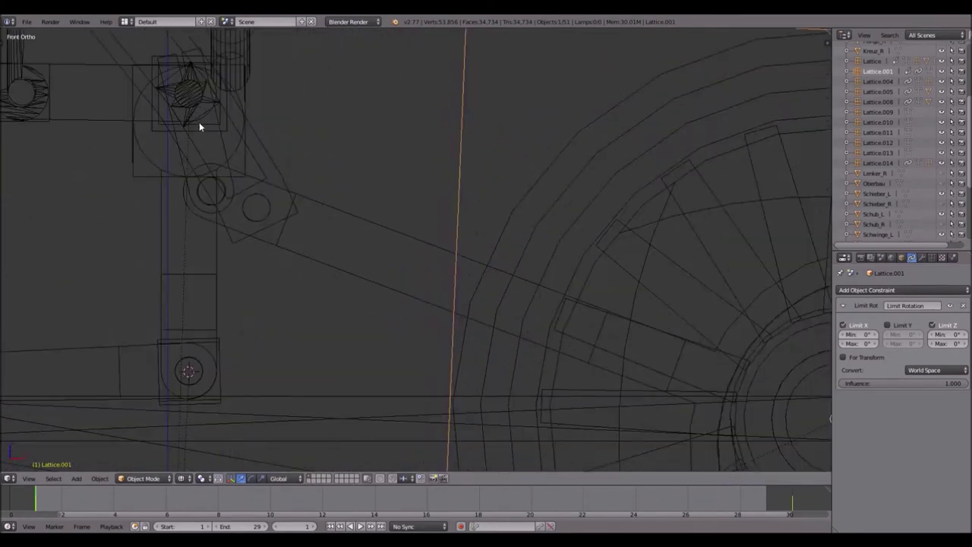
pyautogui.rightClick(204, 126)
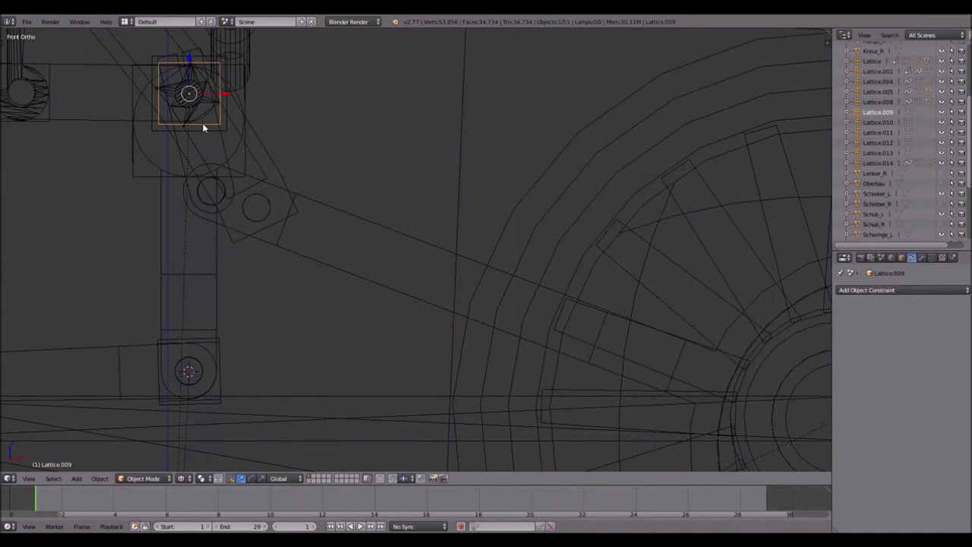
pyautogui.moveTo(235, 92); pyautogui.dragTo(375, 99)
pyautogui.rightClick(376, 99)
pyautogui.click(903, 257)
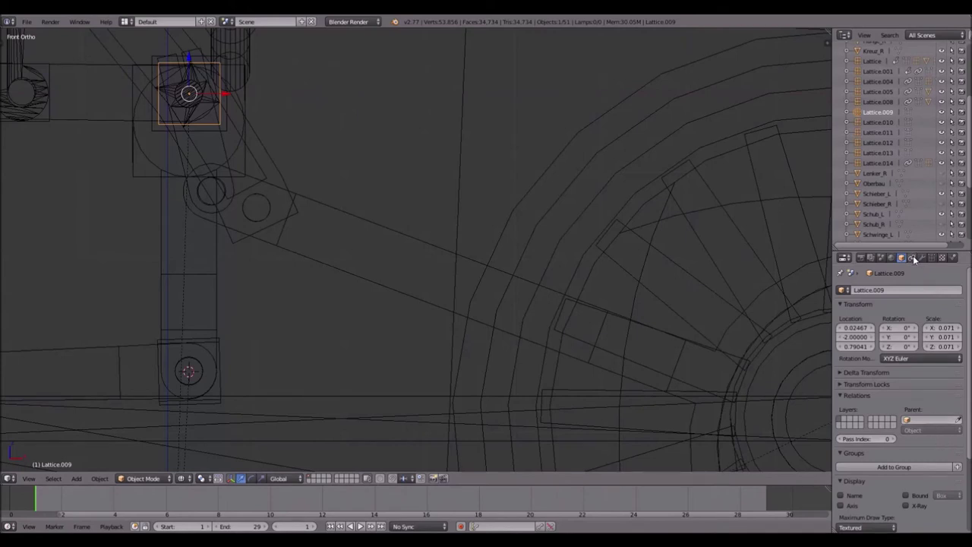
pyautogui.click(911, 258)
pyautogui.click(903, 259)
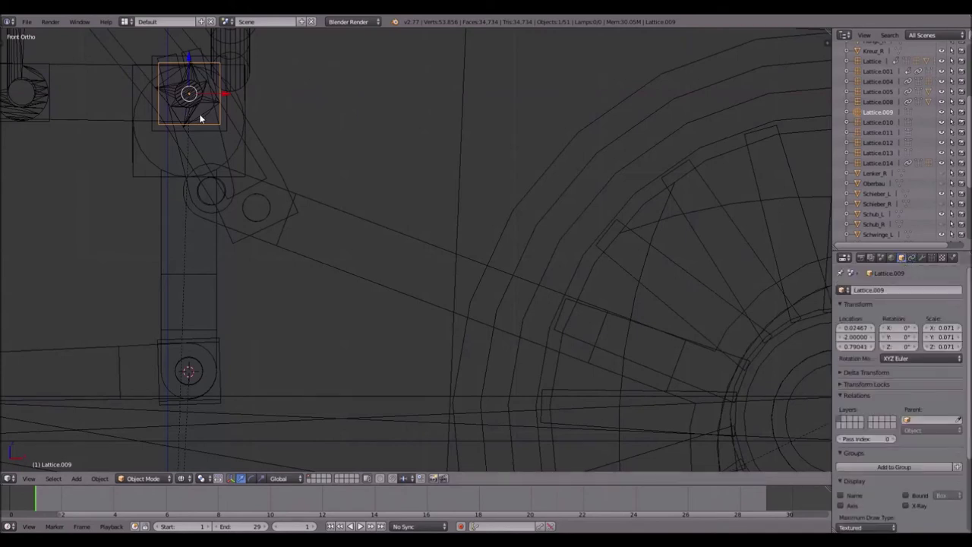
# - Duplicate Lattice.009 onto the pin just below the link pivot and scale the copy down to about 0.060
pyautogui.hotkey('shift', 'd')
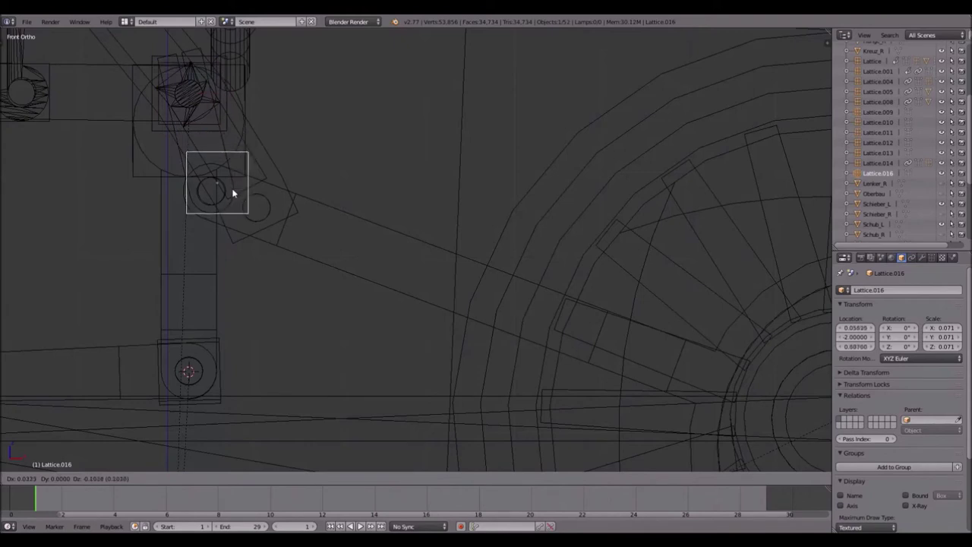
pyautogui.click(228, 194)
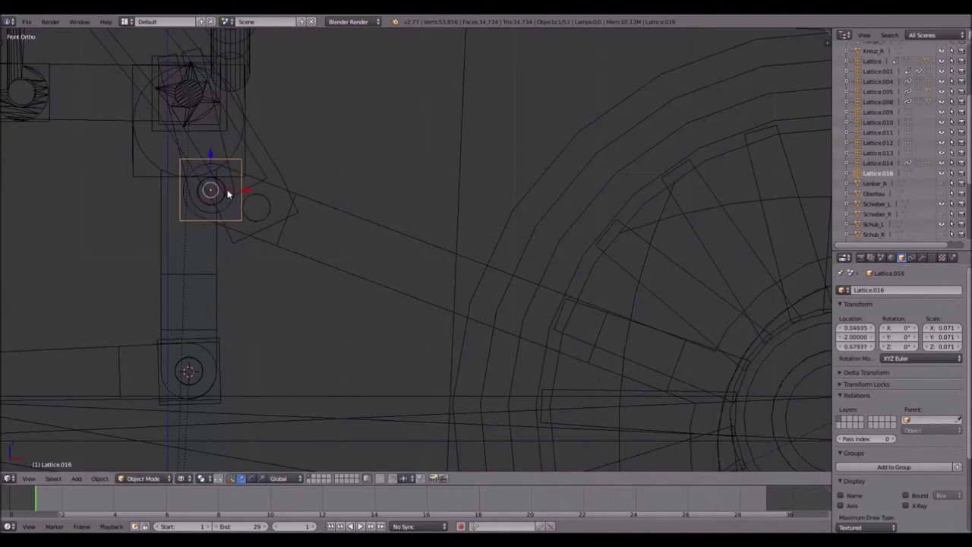
pyautogui.press('s')
pyautogui.click(268, 195)
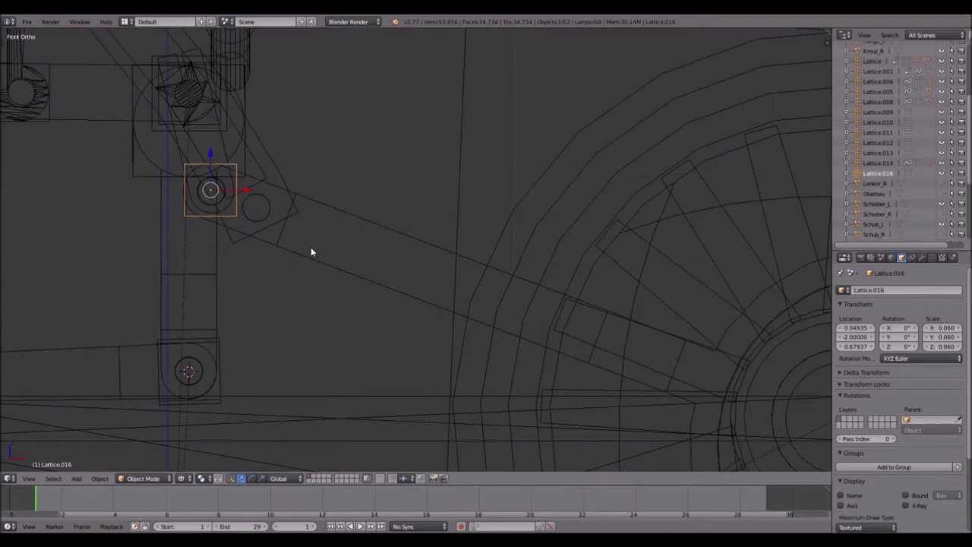
# - Duplicate the small pin lattice, Lattice.016, place the copy over the driving wheel's hub and scale it up to about 0.345
pyautogui.hotkey('shift', 'd')
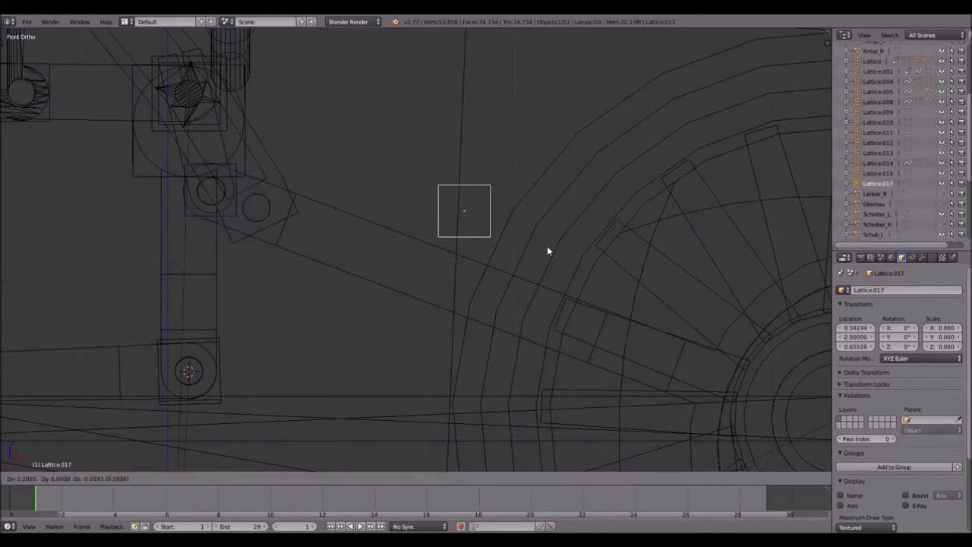
pyautogui.press('z')
pyautogui.rightClick(472, 235)
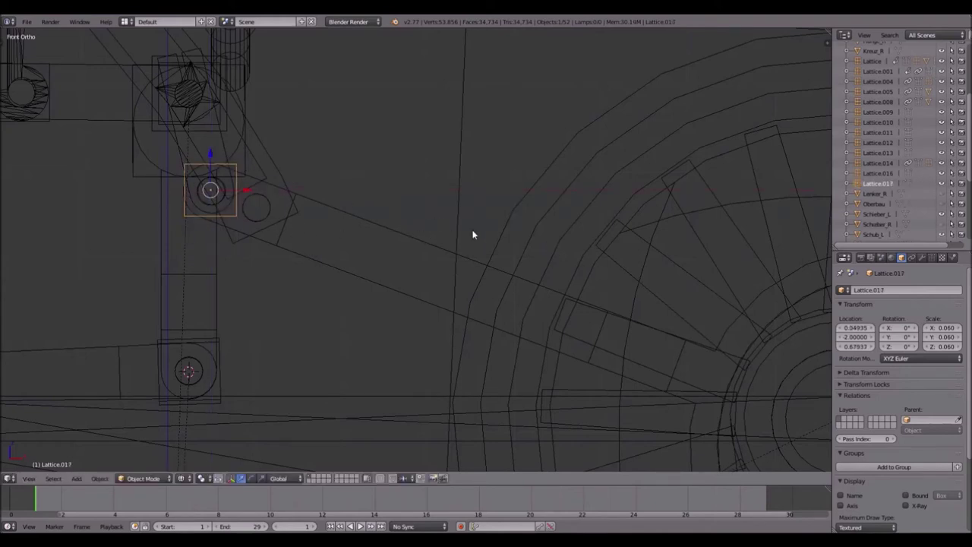
pyautogui.keyDown('shift'); pyautogui.moveTo(580, 227); pyautogui.dragTo(378, 197, button='middle'); pyautogui.keyUp('shift')
pyautogui.hotkey('shift', 'd')
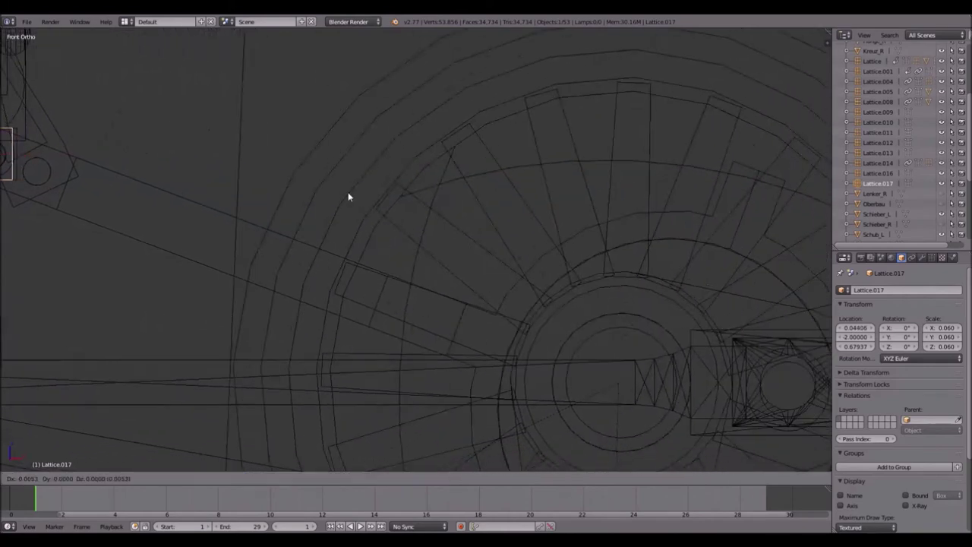
pyautogui.click(165, 405)
pyautogui.keyDown('shift'); pyautogui.moveTo(316, 239); pyautogui.dragTo(22, 137, button='middle'); pyautogui.keyUp('shift')
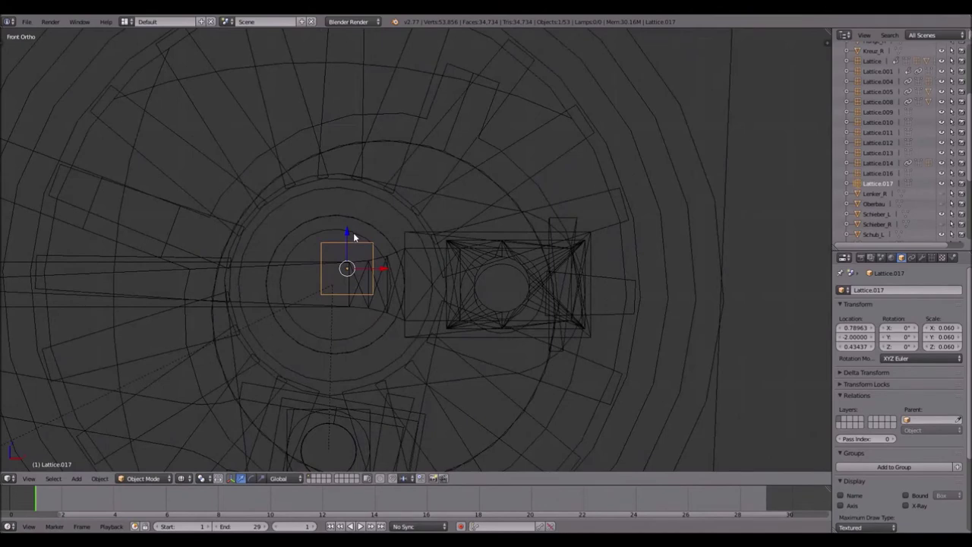
pyautogui.press('s')
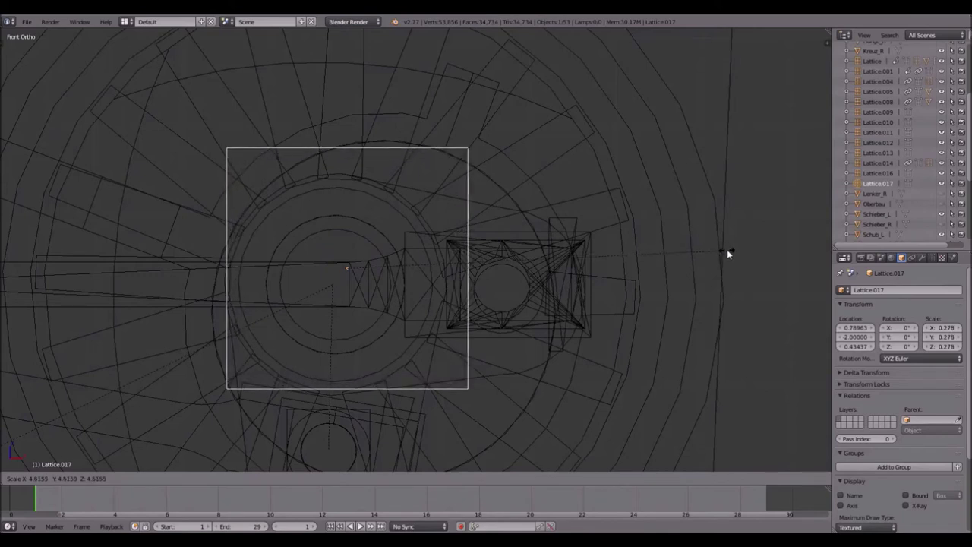
pyautogui.click(820, 260)
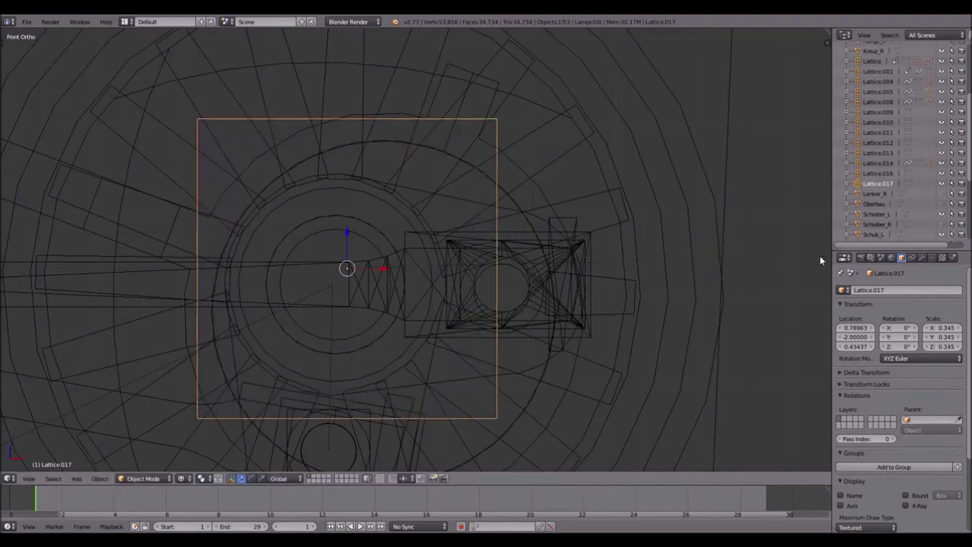
# - Move Lattice.017 towards the centre of the eccentric disc and scale it to about 0.405 to enclose the disc
pyautogui.keyDown('shift'); pyautogui.moveTo(415, 273); pyautogui.dragTo(409, 215, button='middle'); pyautogui.keyUp('shift')
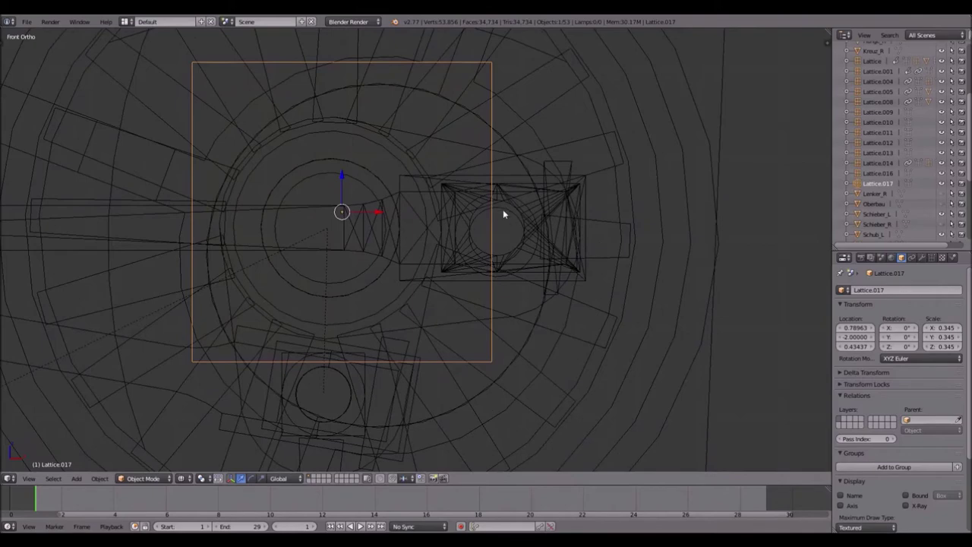
pyautogui.moveTo(341, 180); pyautogui.dragTo(339, 225)
pyautogui.moveTo(380, 264); pyautogui.dragTo(409, 263)
pyautogui.moveTo(369, 232); pyautogui.dragTo(370, 225)
pyautogui.press('s')
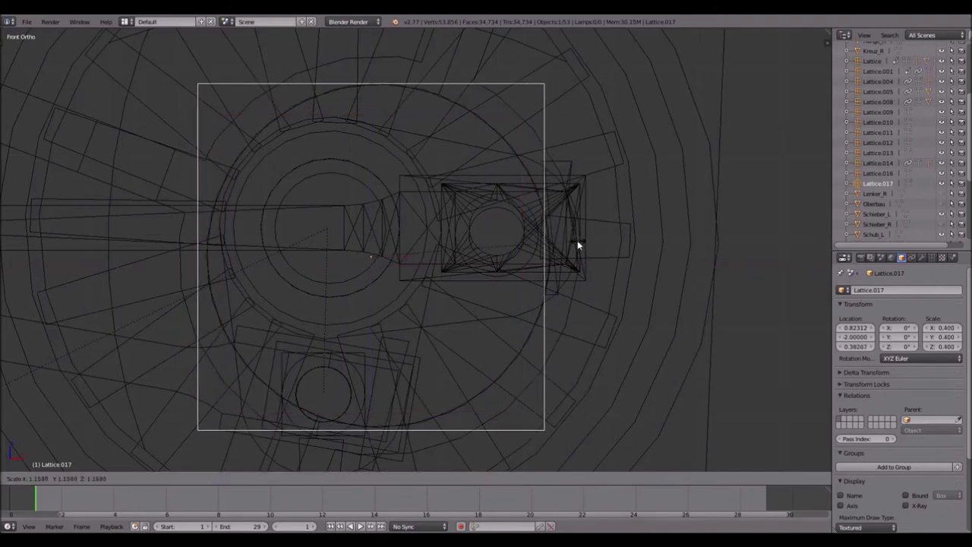
pyautogui.click(483, 244)
pyautogui.press('s')
pyautogui.click(416, 258)
pyautogui.press('s')
pyautogui.click(531, 252)
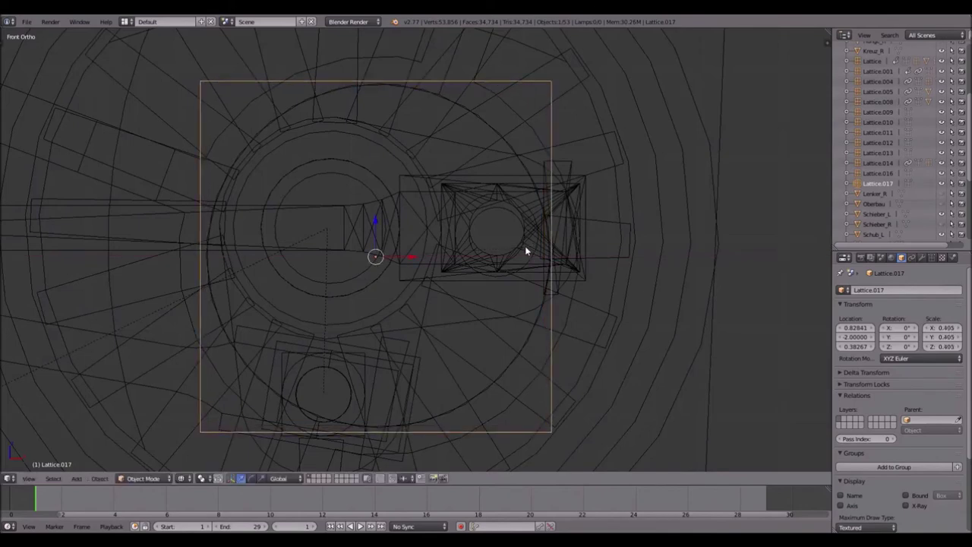
# - Fine-tune Lattice.017 around the eccentric disc to about X 0.832, Z 0.384 and scale 0.399
pyautogui.moveTo(413, 259); pyautogui.dragTo(416, 261)
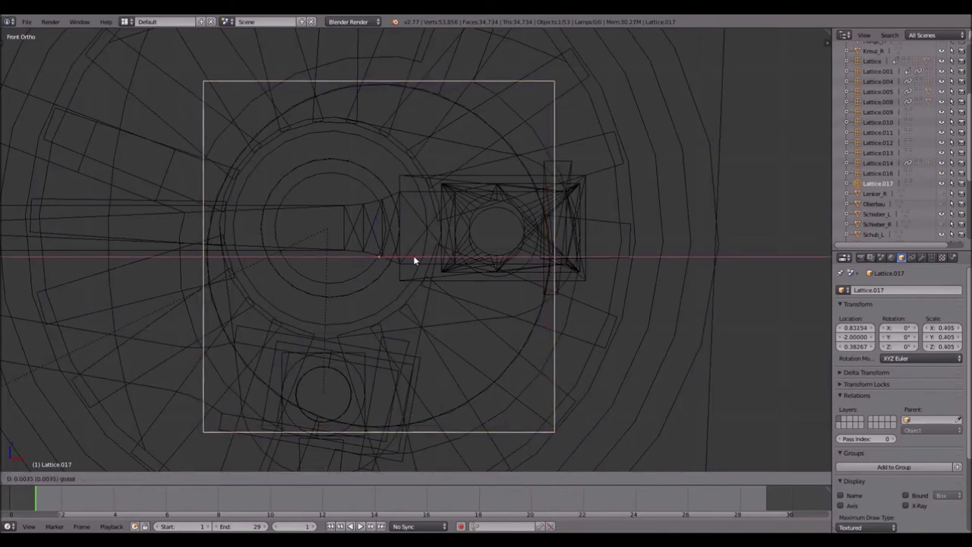
pyautogui.click(414, 259)
pyautogui.press('g')
pyautogui.press('z')
pyautogui.click(375, 219)
pyautogui.press('s')
pyautogui.click(541, 221)
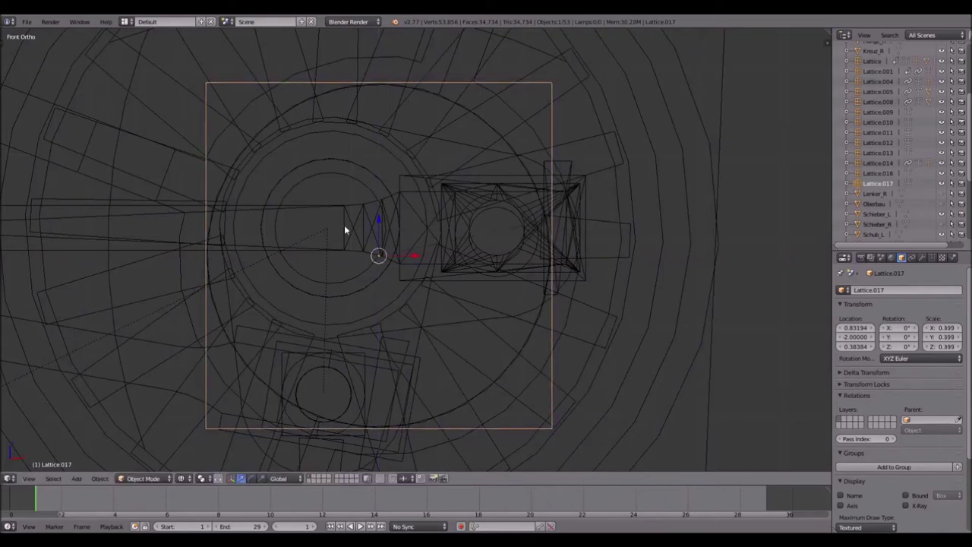
# - Parent Lattice.017 to the driving wheel's lattice, Lattice.001
pyautogui.keyDown('shift'); pyautogui.rightClick(712, 349); pyautogui.keyUp('shift')
pyautogui.hotkey('ctrl', 'p')
pyautogui.click(714, 346)
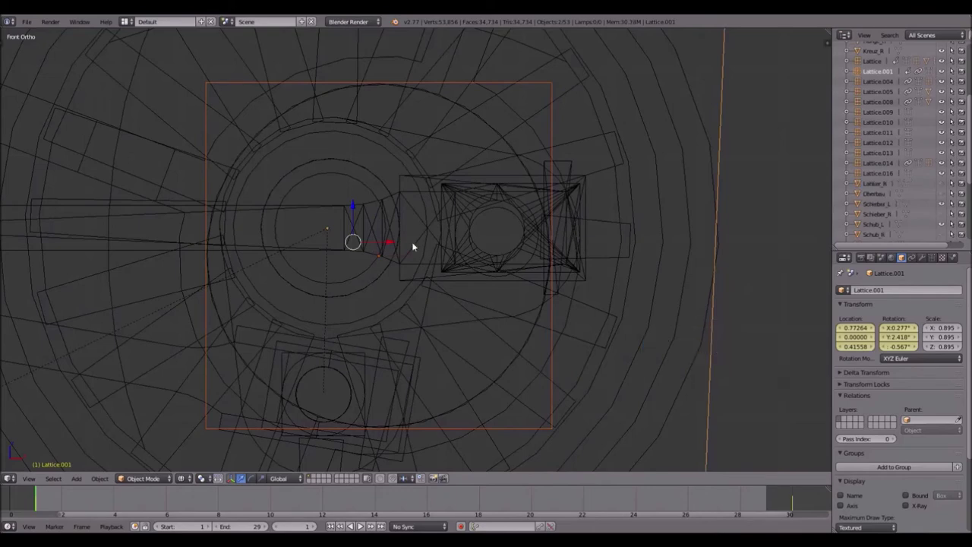
# - Parent the eccentric disc Excenter_L to Lattice.017
pyautogui.rightClick(507, 341)
pyautogui.rightClick(519, 341)
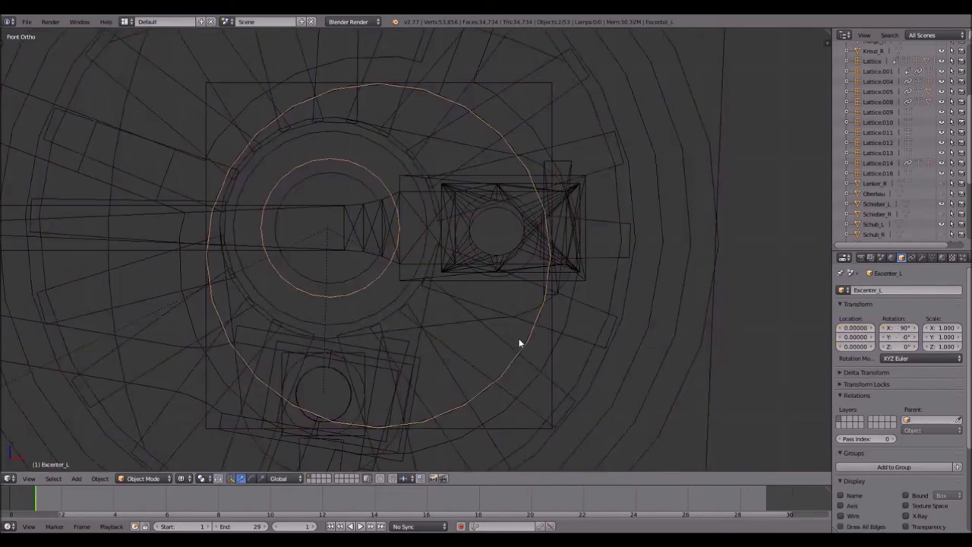
pyautogui.keyDown('shift'); pyautogui.rightClick(551, 117); pyautogui.keyUp('shift')
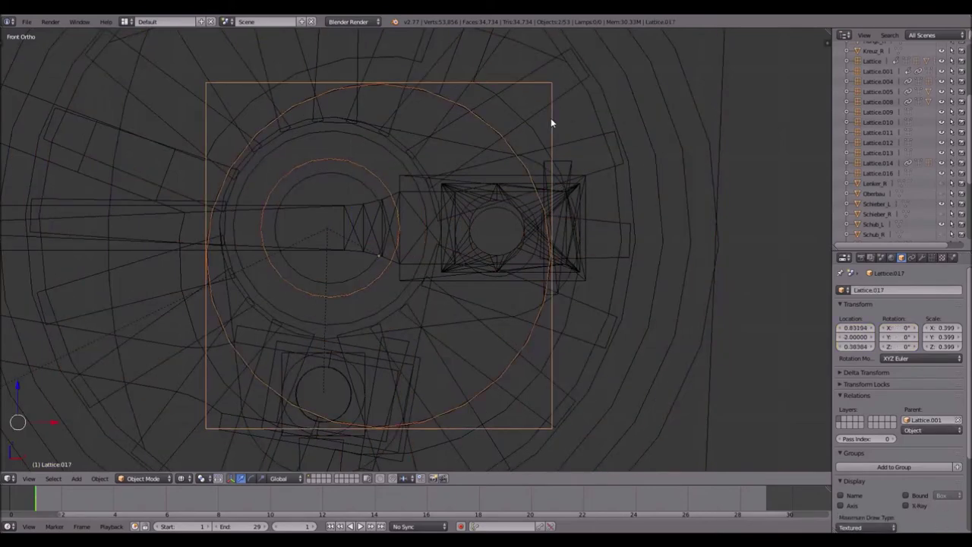
pyautogui.hotkey('ctrl', 'p')
pyautogui.click(550, 117)
# - Play the animation to check that the eccentric turns with the driving wheel, and stop it
pyautogui.hotkey('alt', 'a')
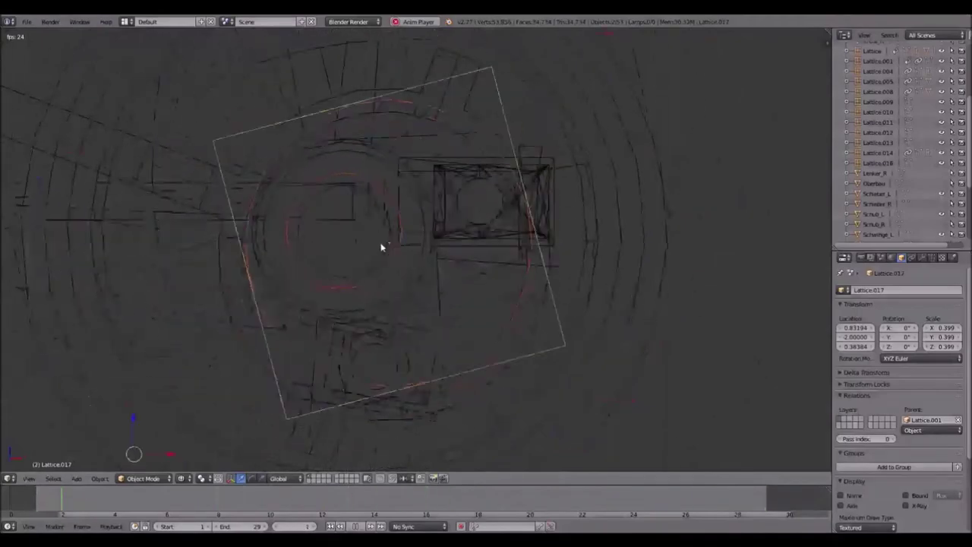
pyautogui.press('Escape')
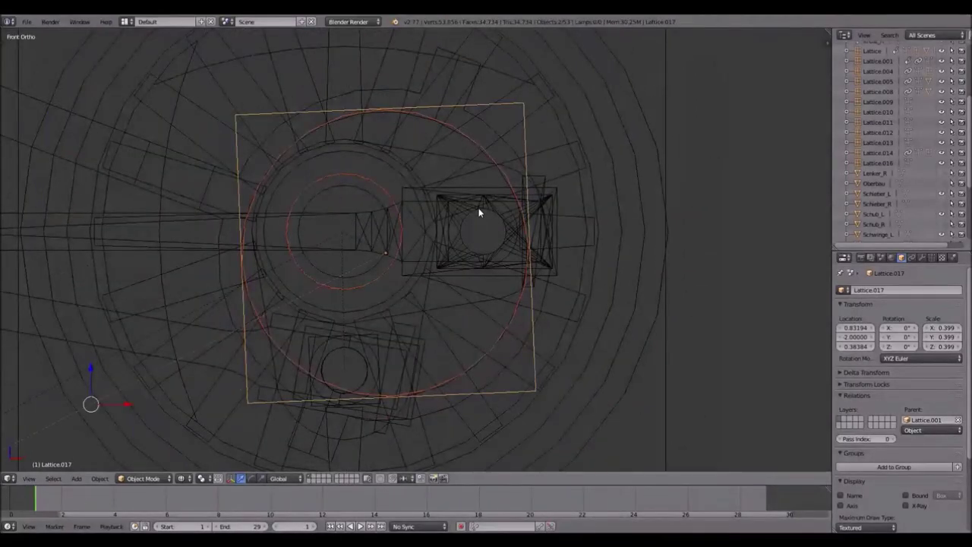
pyautogui.scroll(-1, 486, 210)
pyautogui.scroll(-3, 625, 172)
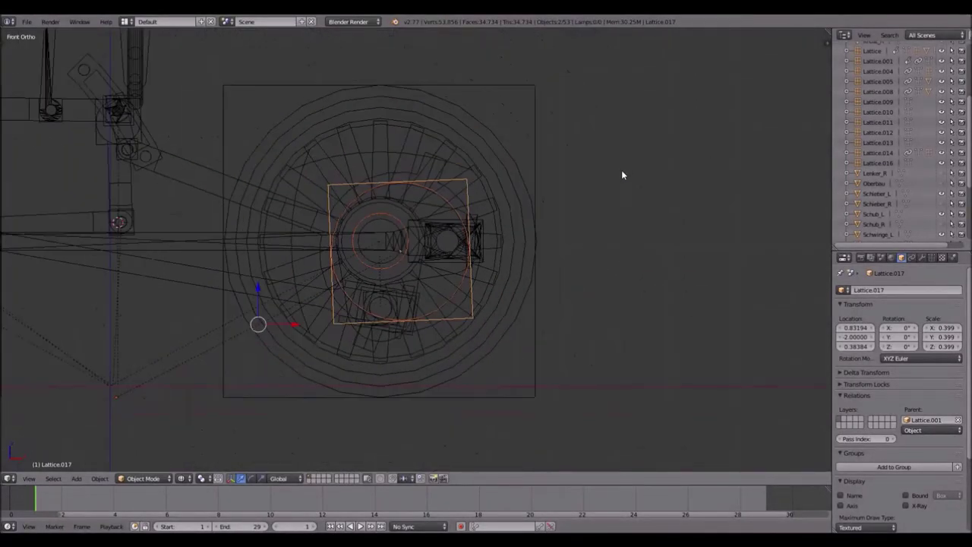
pyautogui.scroll(2, 534, 218)
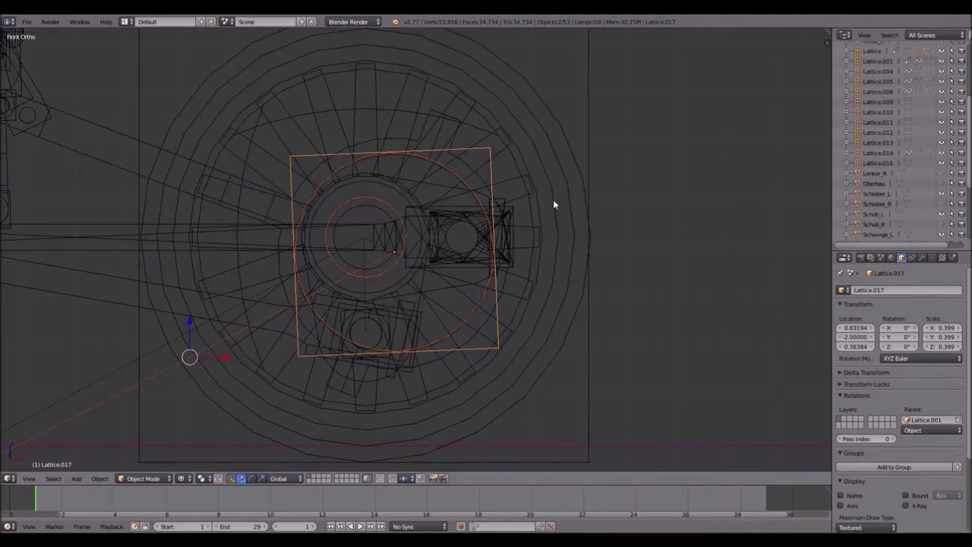
# - Clear the parent of the driving wheel Rad_2 while keeping its transformation
pyautogui.scroll(-1, 553, 199)
pyautogui.scroll(2, 553, 199)
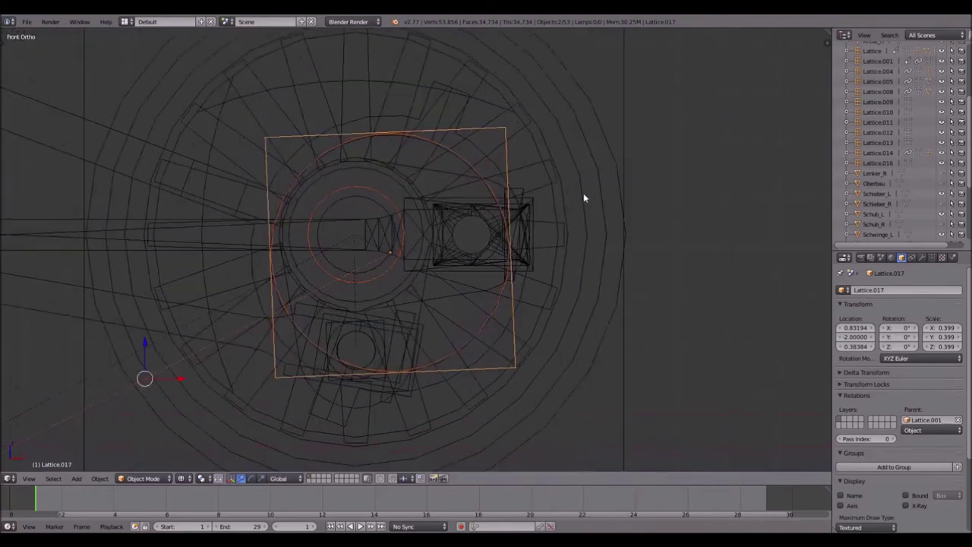
pyautogui.rightClick(579, 187)
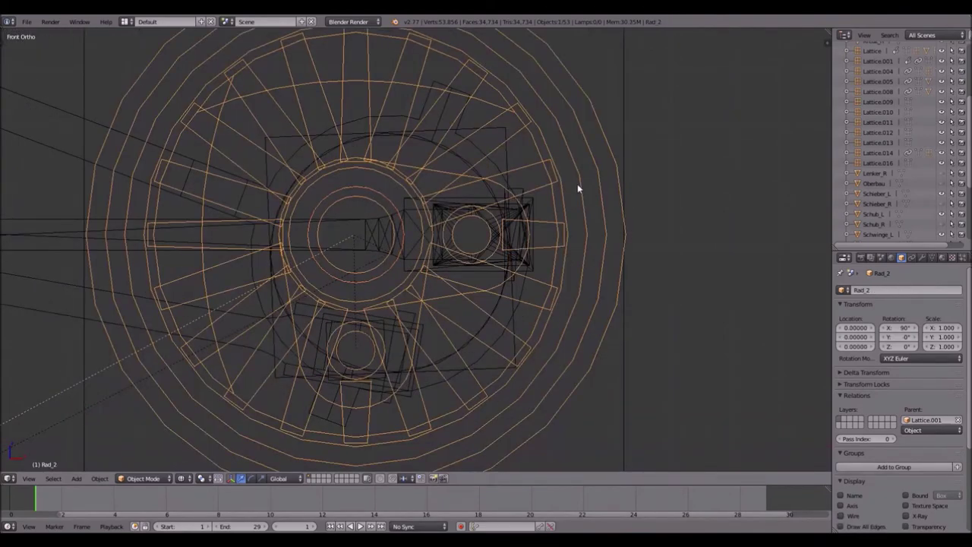
pyautogui.hotkey('alt', 'p')
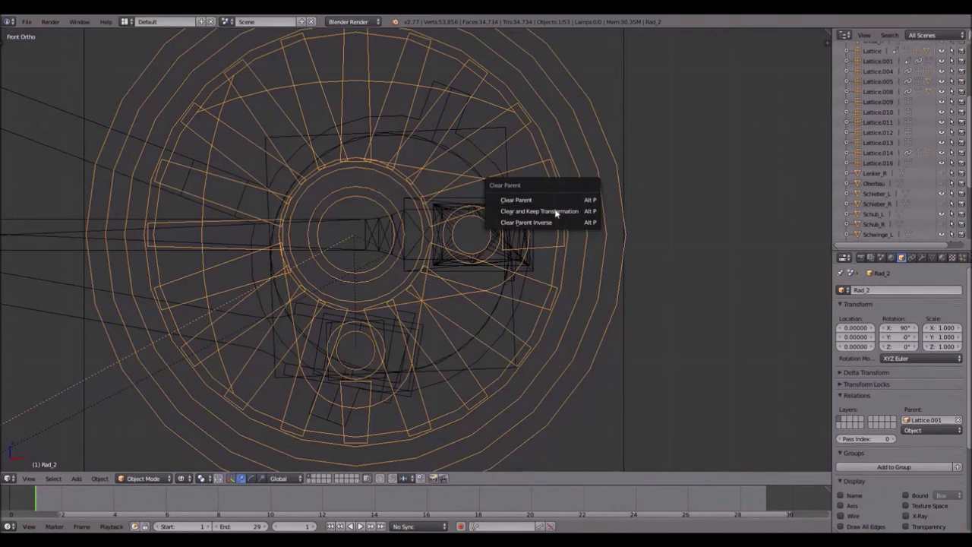
pyautogui.click(560, 210)
# - Shift the driving wheel's lattice, Lattice.001, slightly along X to about 0.776
pyautogui.rightClick(624, 154)
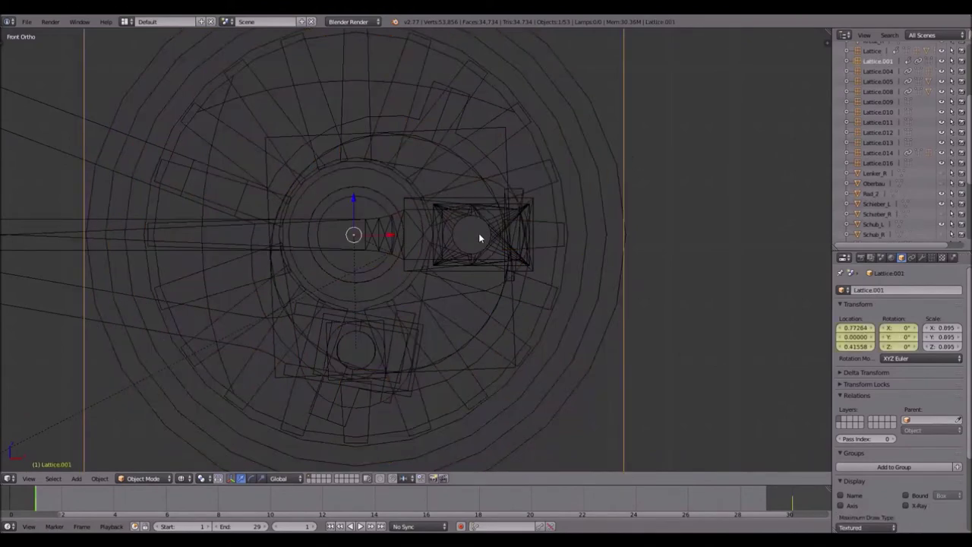
pyautogui.moveTo(386, 235); pyautogui.dragTo(387, 235)
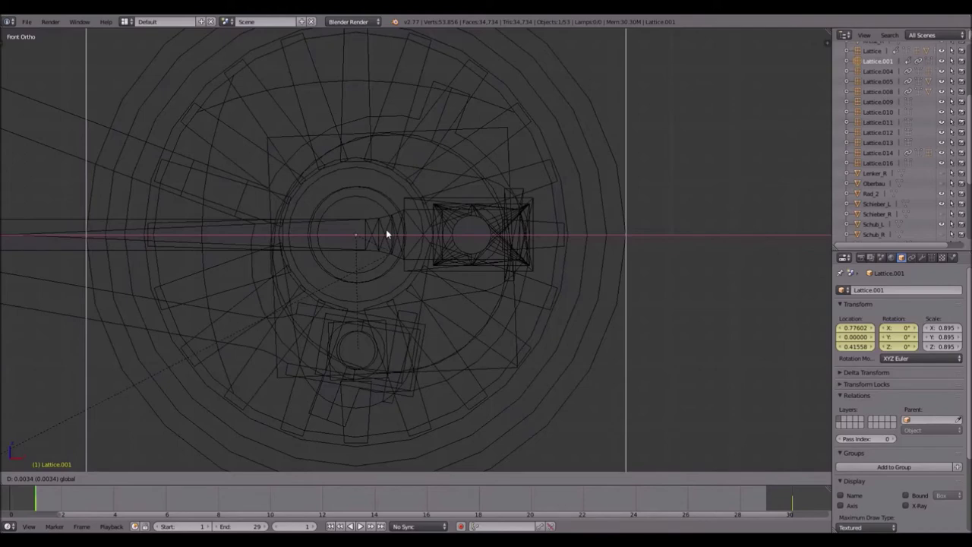
pyautogui.moveTo(387, 230); pyautogui.dragTo(388, 233)
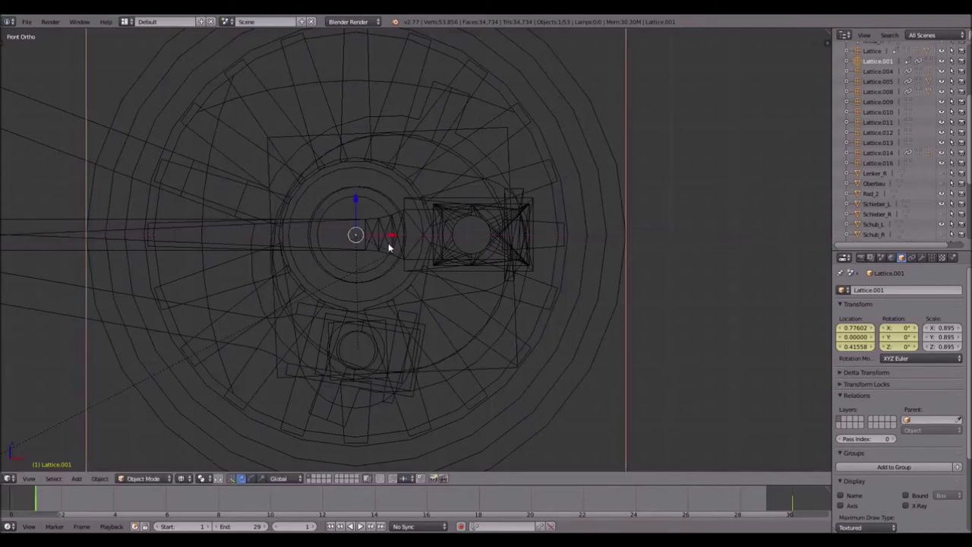
# - Move the crank pin lattice, Lattice.006, by 0.003 along X and inspect the wheels in solid shading
pyautogui.rightClick(388, 332)
pyautogui.moveTo(394, 347); pyautogui.dragTo(385, 349)
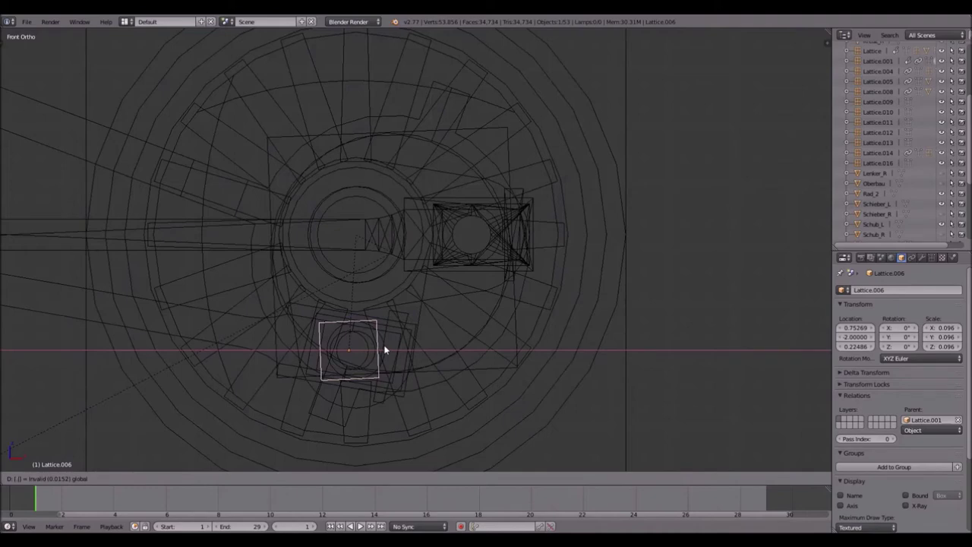
pyautogui.press('0')
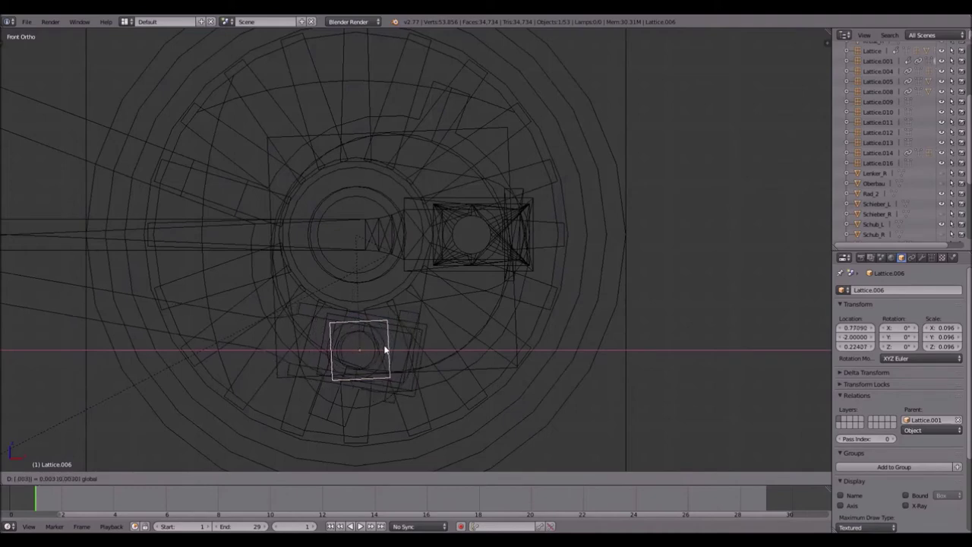
pyautogui.click(385, 349)
pyautogui.press('z')
pyautogui.moveTo(390, 311); pyautogui.dragTo(362, 322, button='middle')
# - Undo the last moves of Lattice.006 and Lattice.001, and play the animation in front view to check the wheel
pyautogui.hotkey('ctrl', 'z')
pyautogui.hotkey('ctrl', 'z')
pyautogui.hotkey('ctrl', 'z')
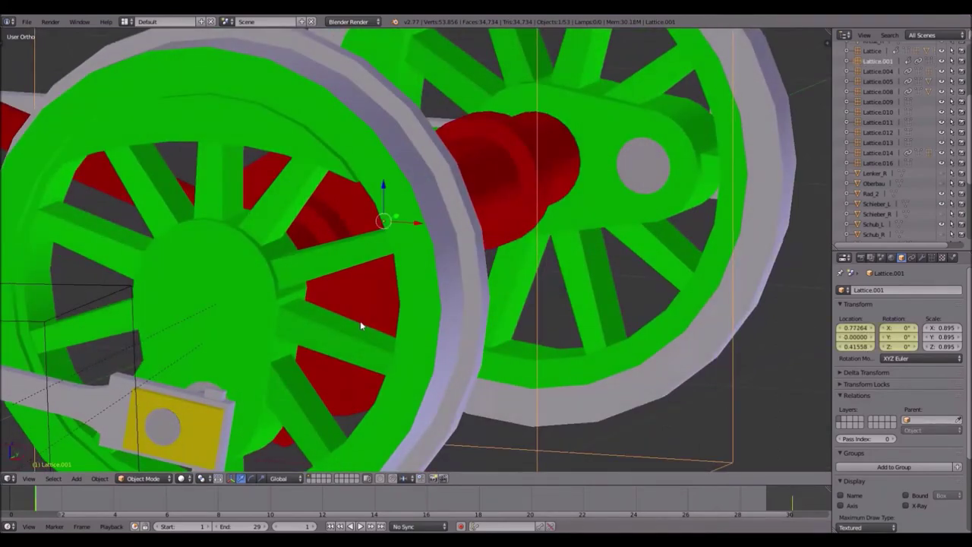
pyautogui.press('KP_1')
pyautogui.hotkey('alt', 'a')
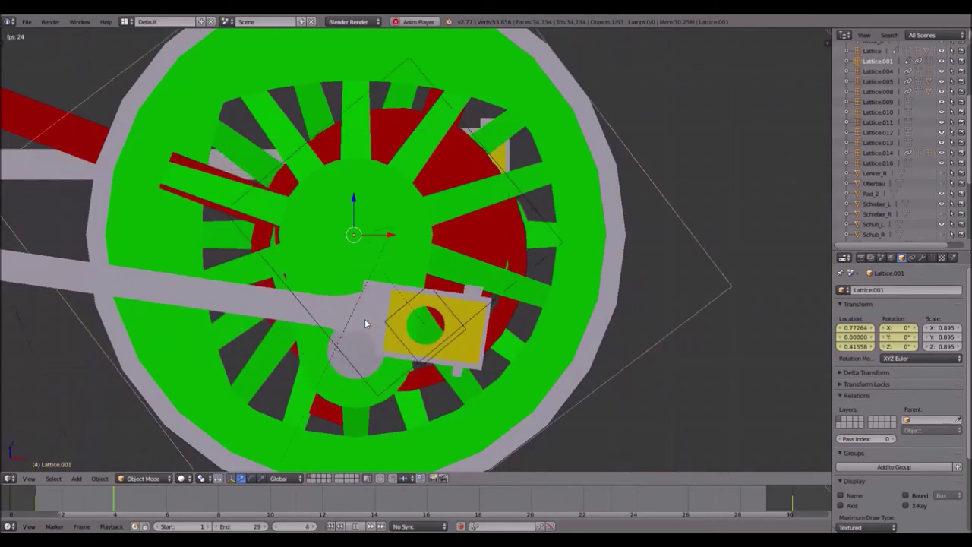
pyautogui.press('Escape')
# - Undo clearing the parent of Rad_2, and replay the animation in wireframe to check the wheel's rotation
pyautogui.press(']')
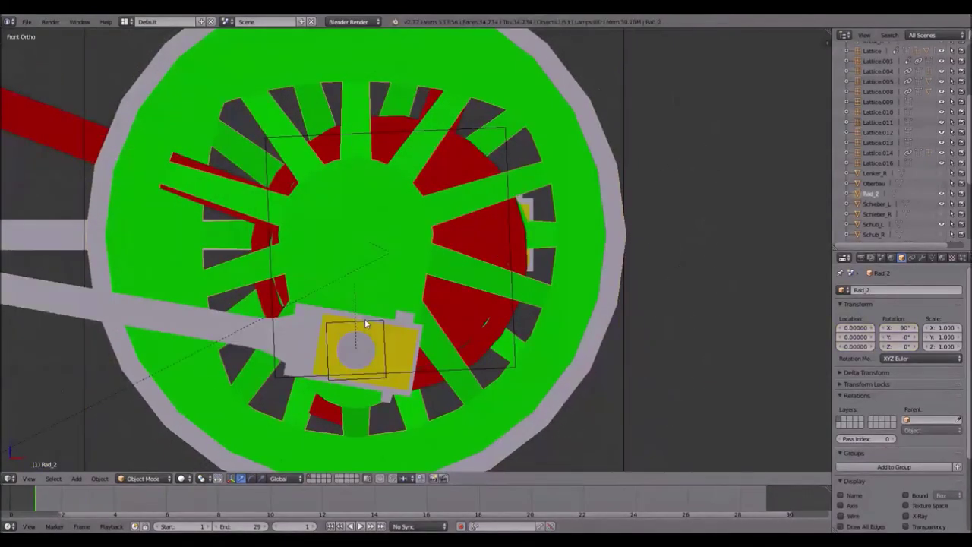
pyautogui.hotkey('alt', 'a')
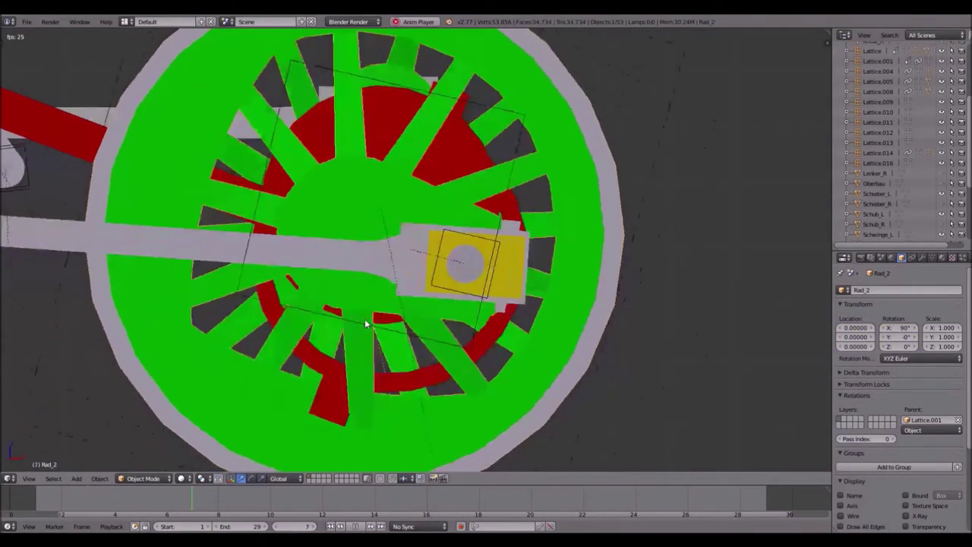
pyautogui.press('z')
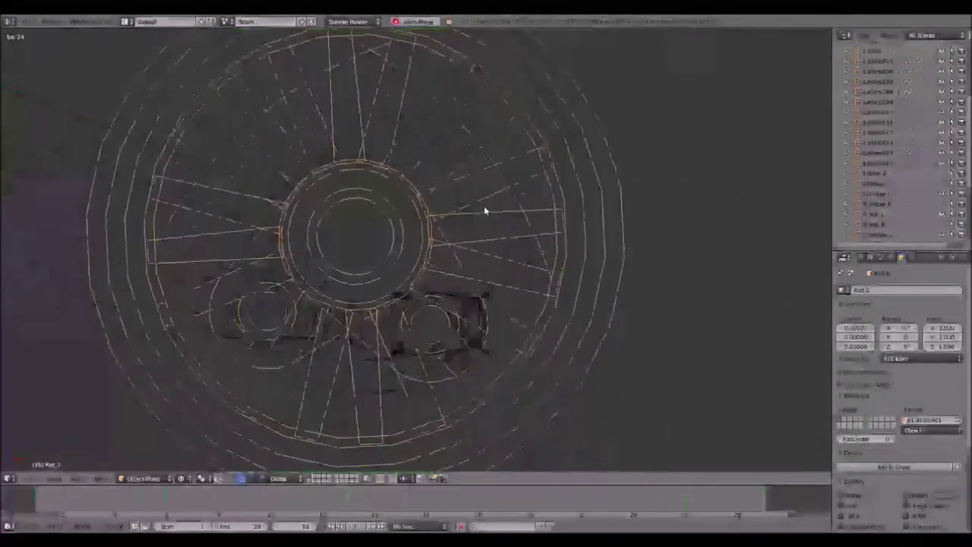
pyautogui.press('KP_1')
pyautogui.press('Escape')
# - Rotate the driving wheel's lattice, Lattice.001, by 2.5° in front view
pyautogui.keyDown('shift'); pyautogui.moveTo(358, 195); pyautogui.dragTo(466, 219, button='middle'); pyautogui.keyUp('shift')
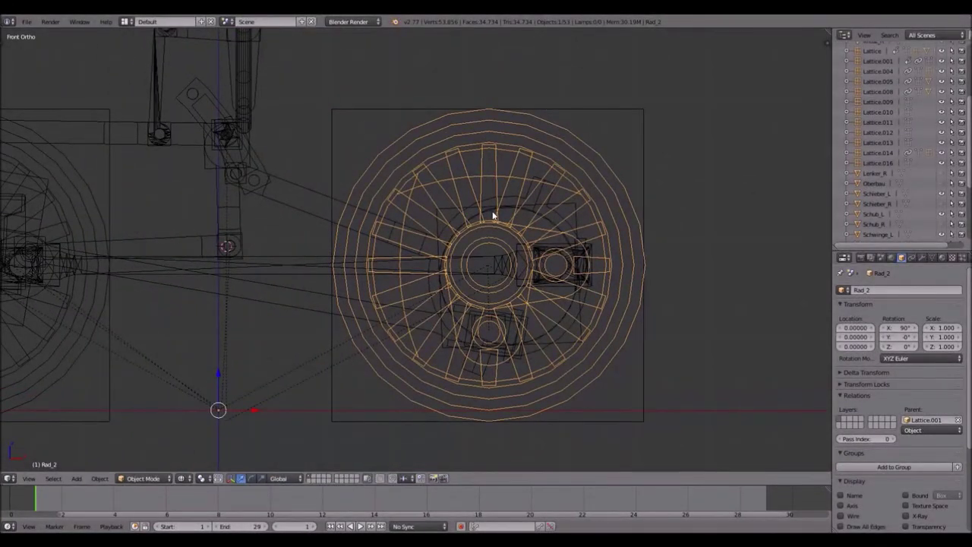
pyautogui.rightClick(618, 115)
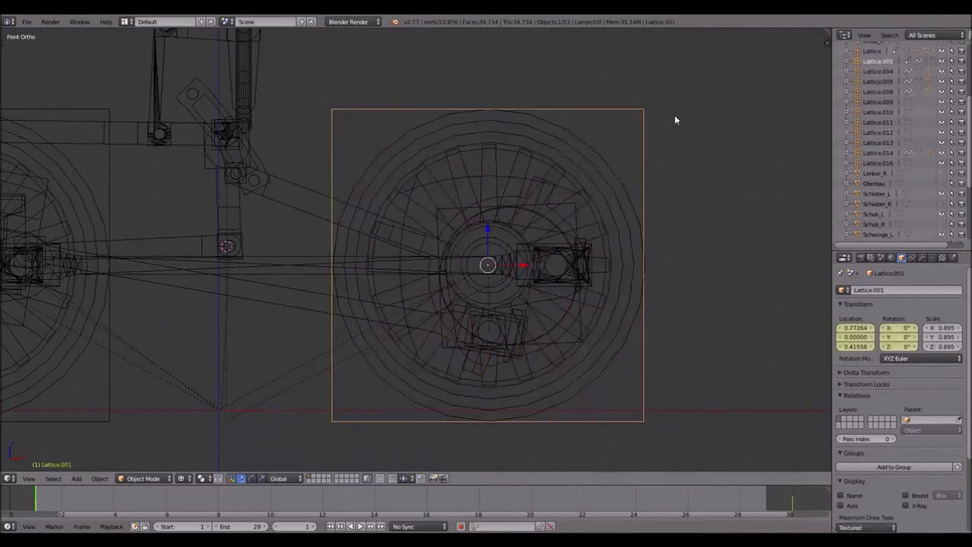
pyautogui.write('r2.5')
pyautogui.press('Return')
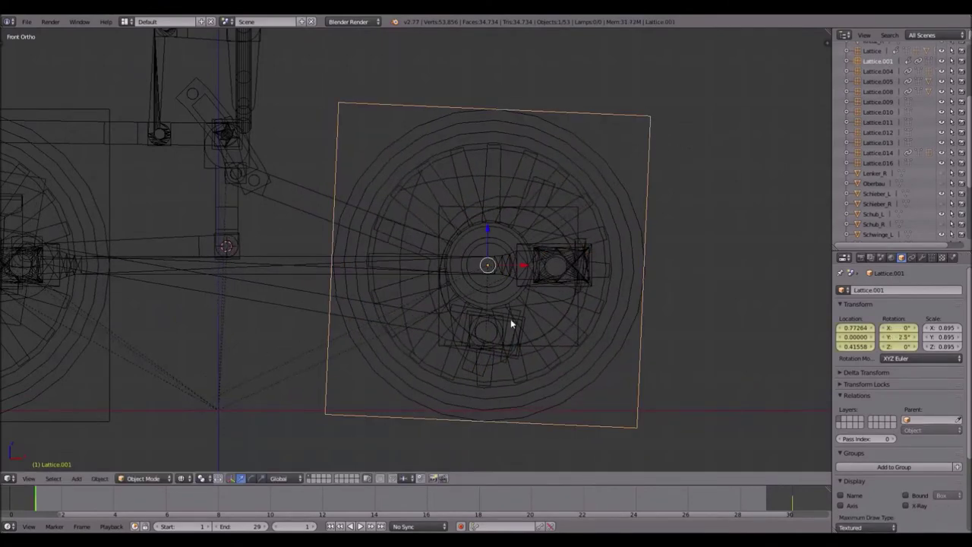
# - Snap the 3D cursor to Lattice.015 at the swing link's pivot and add a single-bone armature there
pyautogui.scroll(3, 649, 201)
pyautogui.keyDown('shift'); pyautogui.moveTo(651, 186); pyautogui.dragTo(583, 158, button='middle'); pyautogui.keyUp('shift')
pyautogui.keyDown('shift'); pyautogui.moveTo(521, 185); pyautogui.dragTo(662, 215, button='middle'); pyautogui.keyUp('shift')
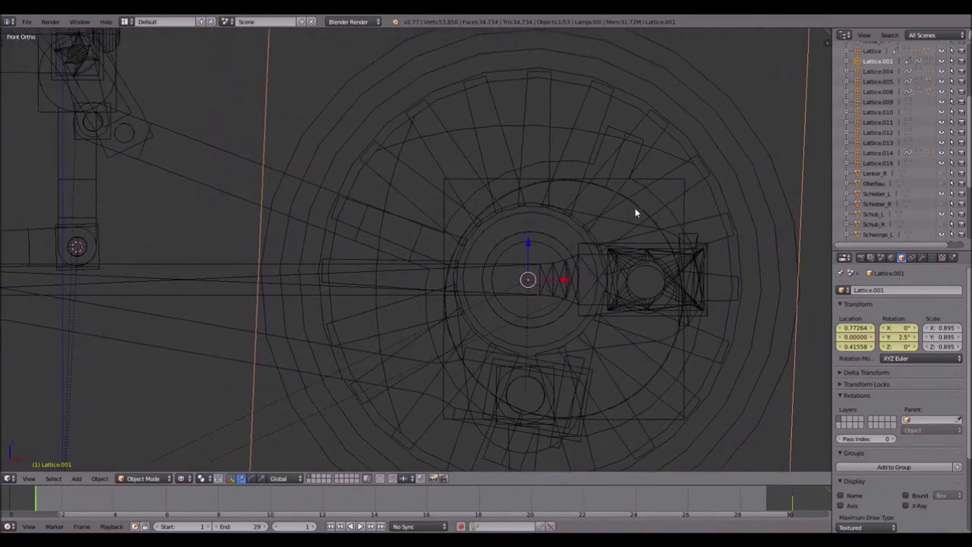
pyautogui.keyDown('shift'); pyautogui.moveTo(213, 152); pyautogui.dragTo(322, 242, button='middle'); pyautogui.keyUp('shift')
pyautogui.rightClick(150, 126)
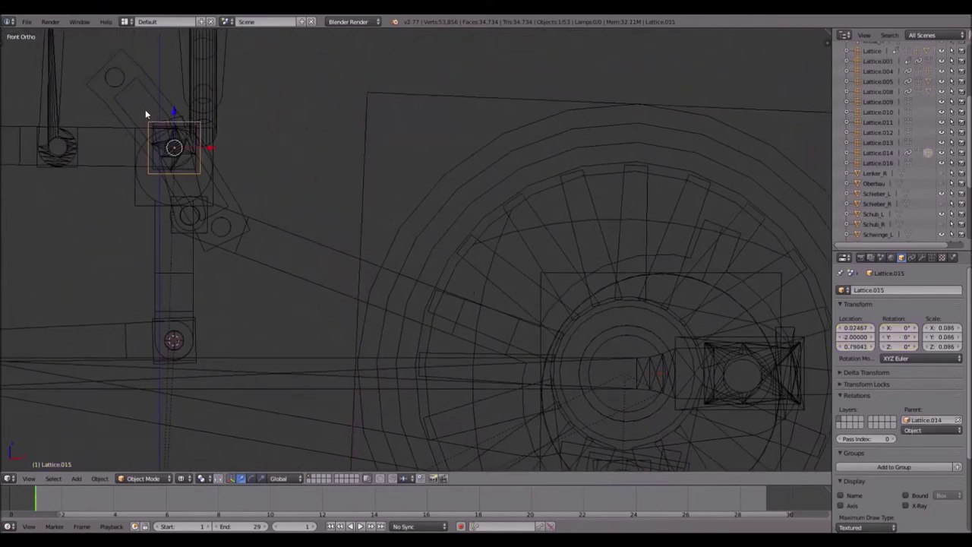
pyautogui.hotkey('shift', 's')
pyautogui.click(139, 136)
pyautogui.hotkey('shift', 'a')
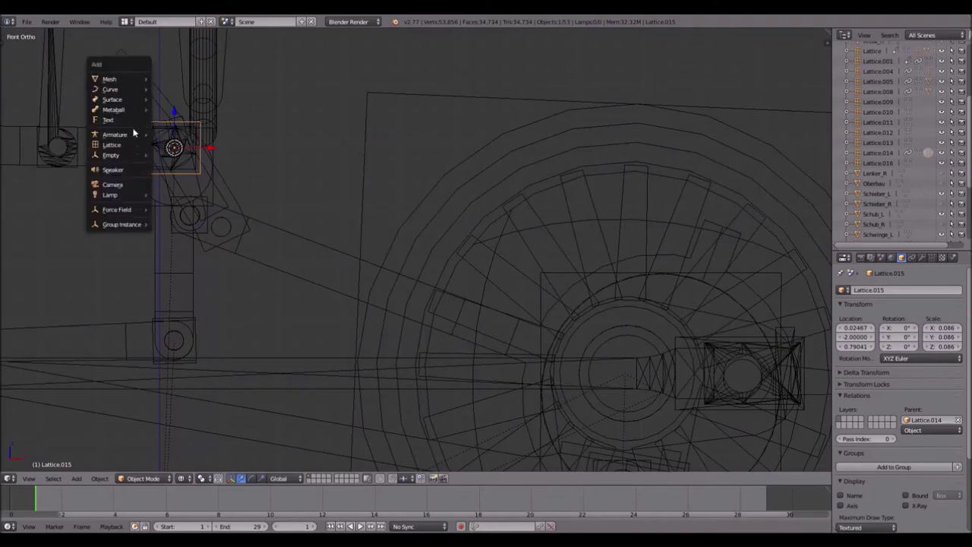
pyautogui.moveTo(143, 135)
pyautogui.click(182, 133)
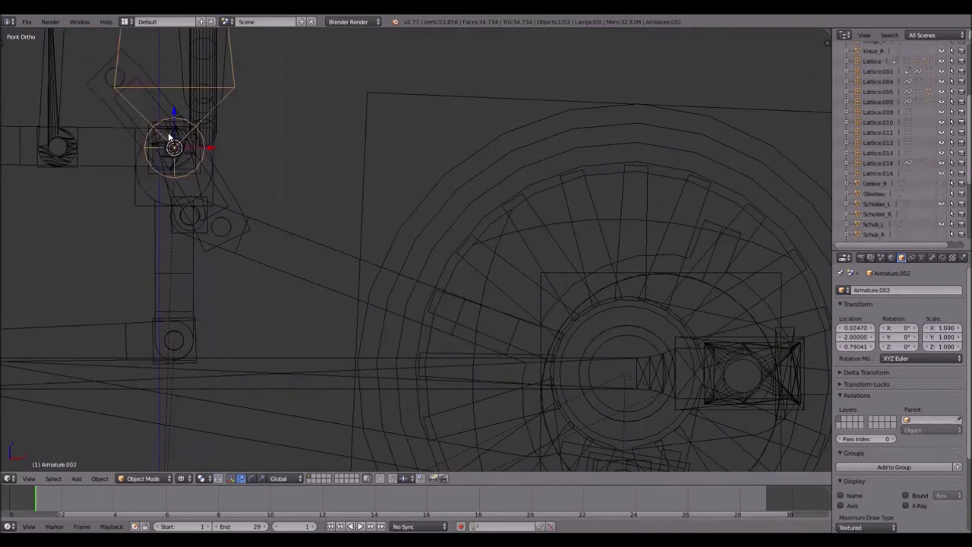
# - Extrude a second bone from the new armature's tip to a point above the driving wheel
pyautogui.scroll(-5, 234, 242)
pyautogui.scroll(1, 236, 258)
pyautogui.scroll(-2, 323, 188)
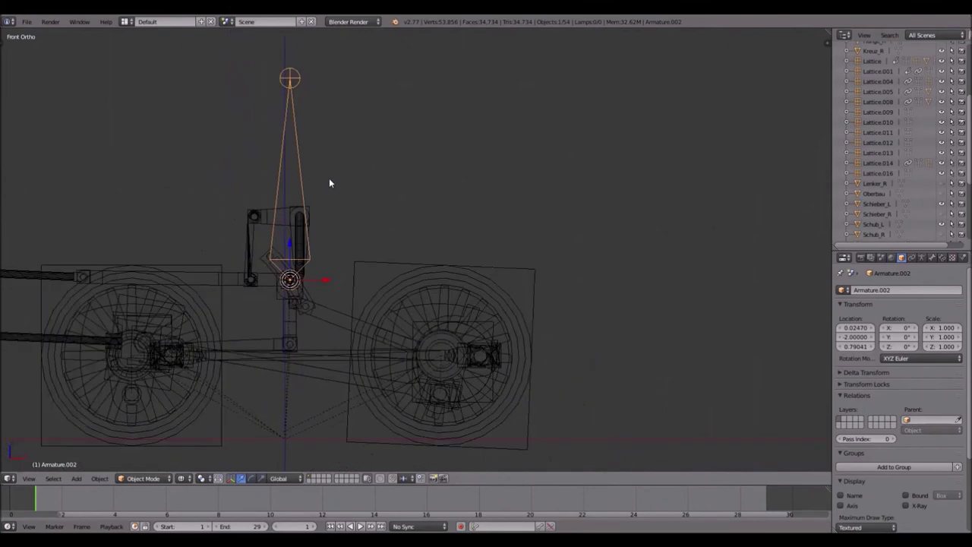
pyautogui.press('Tab')
pyautogui.press('e')
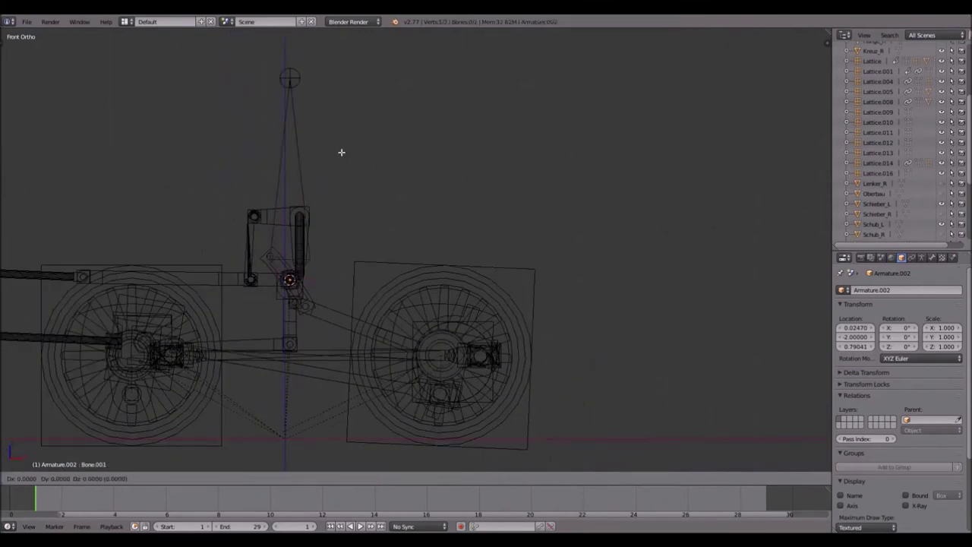
pyautogui.click(564, 249)
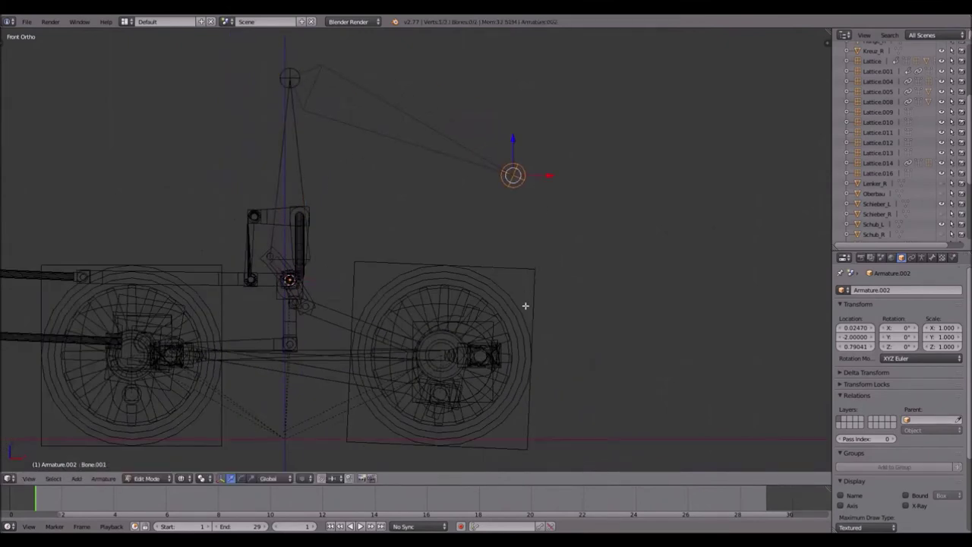
pyautogui.press('Tab')
# - Snap the 3D cursor to the eccentric's Lattice.017 and snap the second bone's tip to it
pyautogui.rightClick(482, 322)
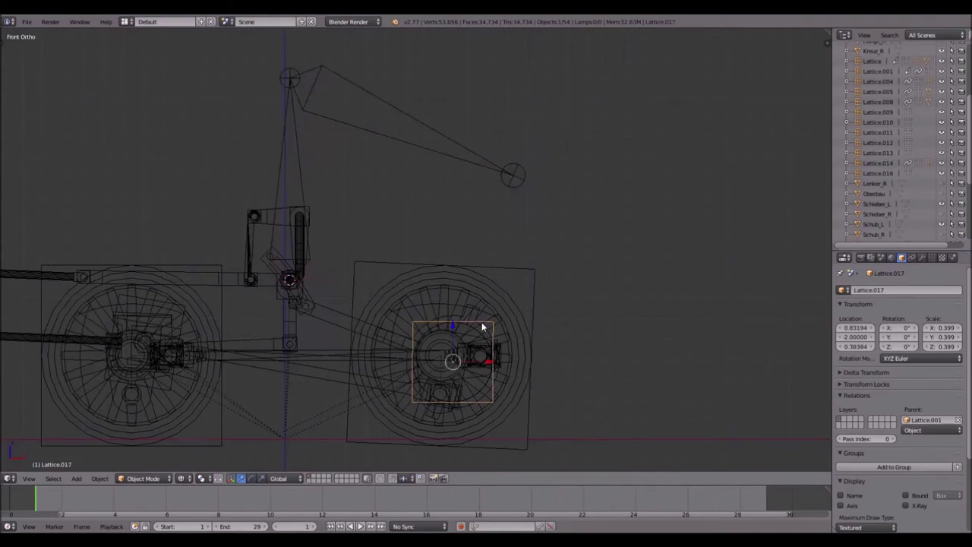
pyautogui.keyDown('shift'); pyautogui.moveTo(576, 258); pyautogui.dragTo(513, 246, button='middle'); pyautogui.keyUp('shift')
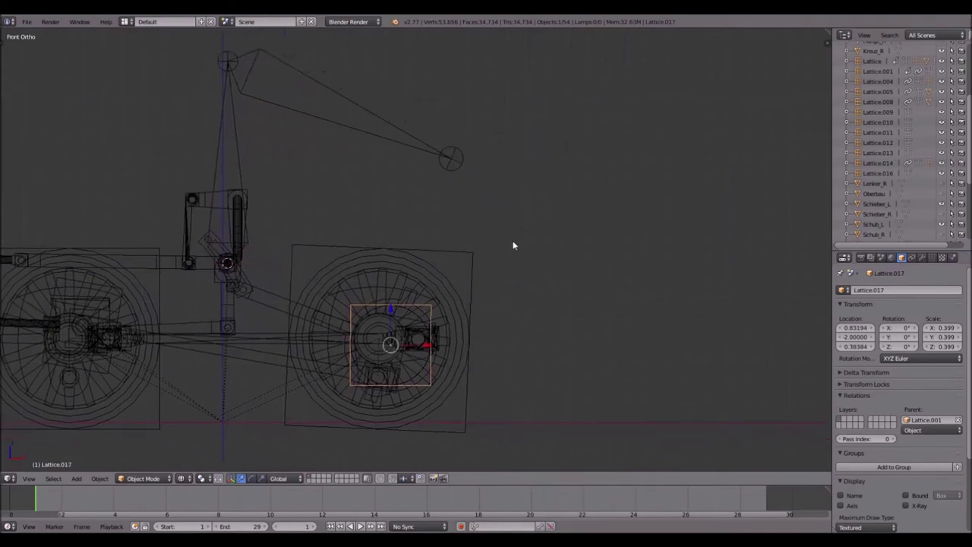
pyautogui.scroll(1, 486, 224)
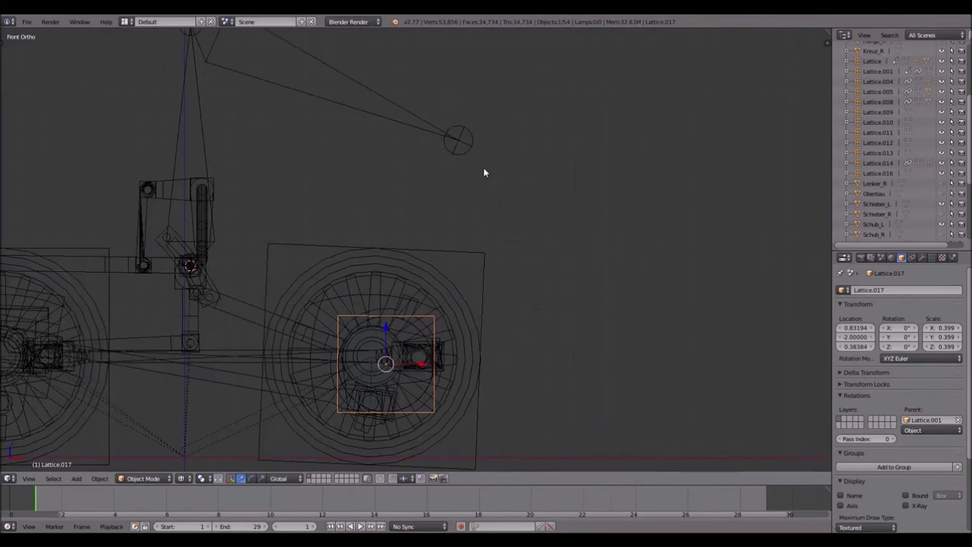
pyautogui.hotkey('shift', 's')
pyautogui.rightClick(464, 134)
pyautogui.press('Tab')
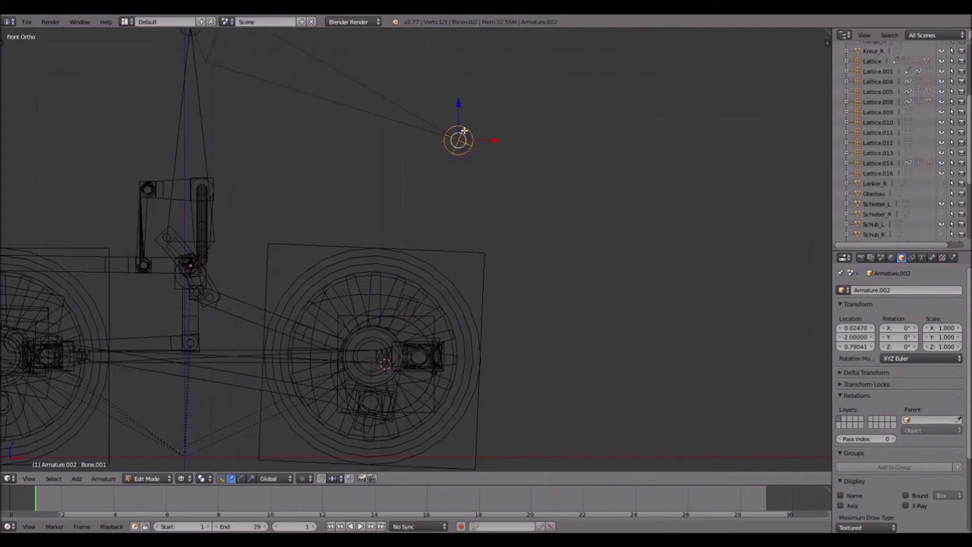
pyautogui.hotkey('shift', 's')
pyautogui.click(462, 115)
# - Snap the 3D cursor to Lattice.016 at the link's lower pin and snap the joint between the two bones to it
pyautogui.rightClick(182, 36)
pyautogui.press('Tab')
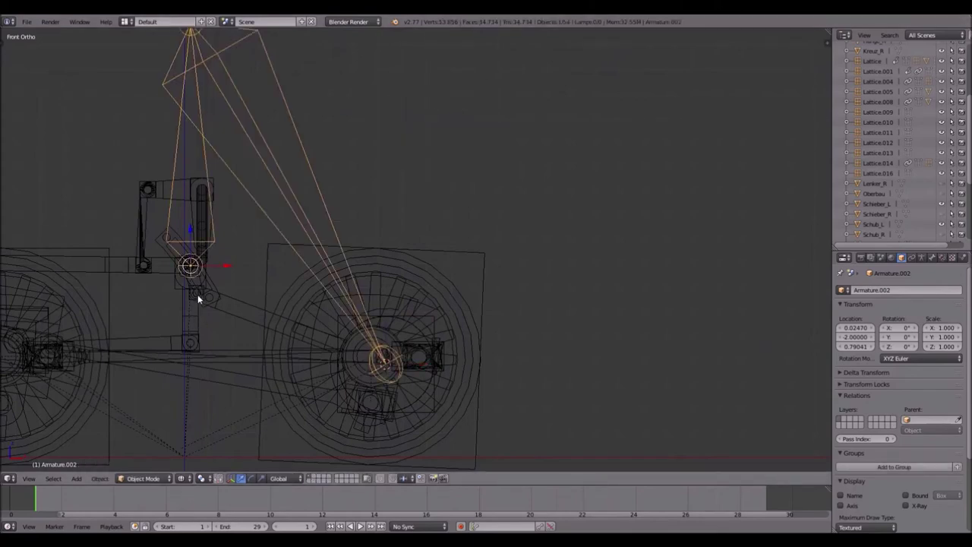
pyautogui.scroll(2, 198, 294)
pyautogui.scroll(3, 305, 262)
pyautogui.rightClick(22, 284)
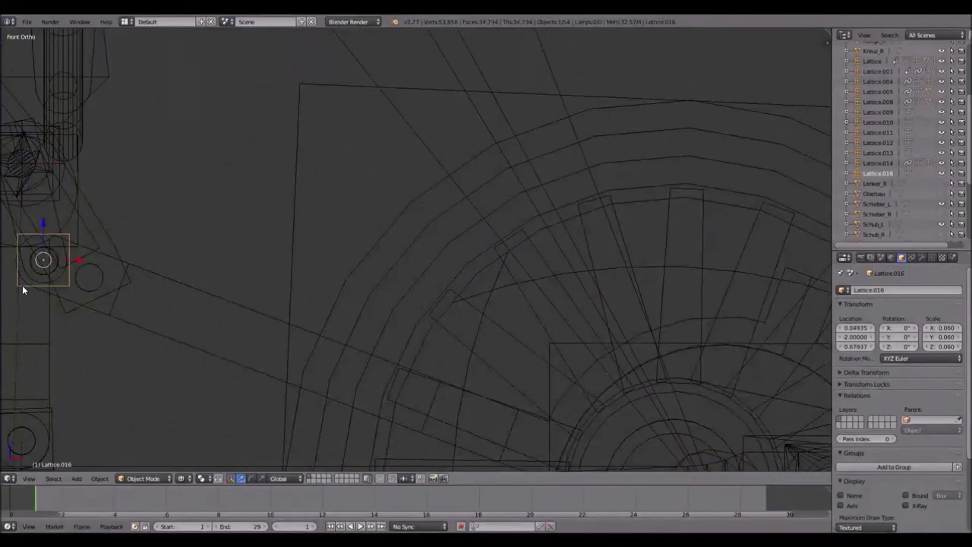
pyautogui.hotkey('shift', 's')
pyautogui.click(76, 309)
pyautogui.scroll(-6, 141, 314)
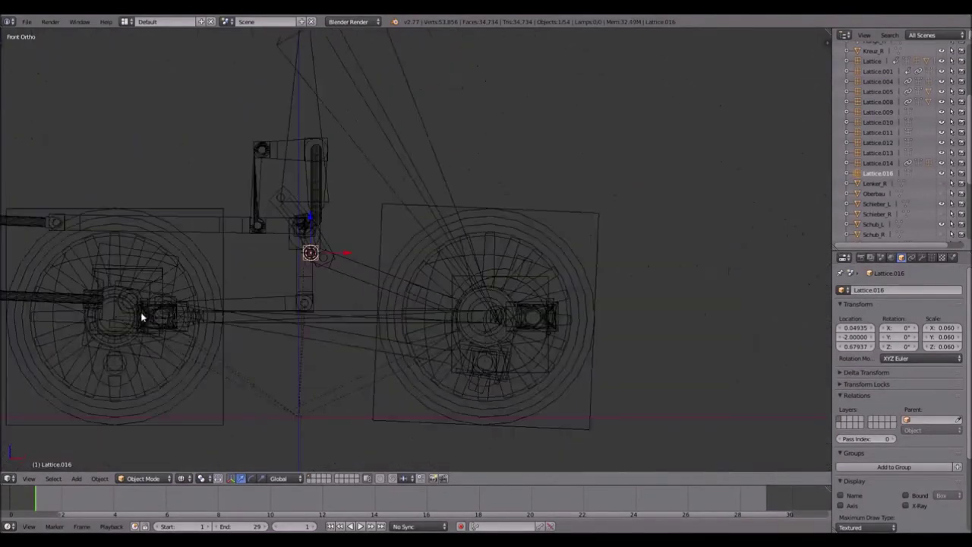
pyautogui.rightClick(301, 73)
pyautogui.press('Tab')
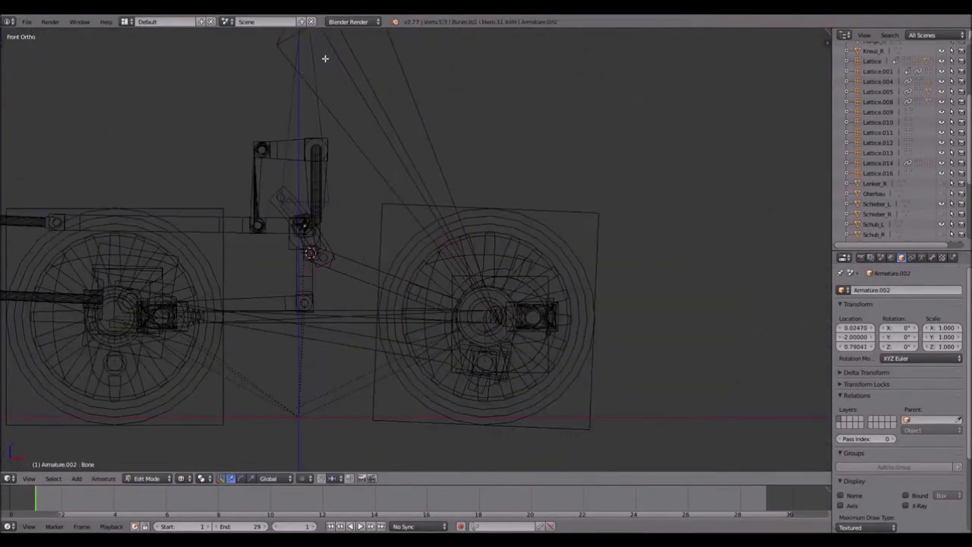
pyautogui.hotkey('shift', 's')
pyautogui.click(317, 50)
pyautogui.scroll(4, 434, 276)
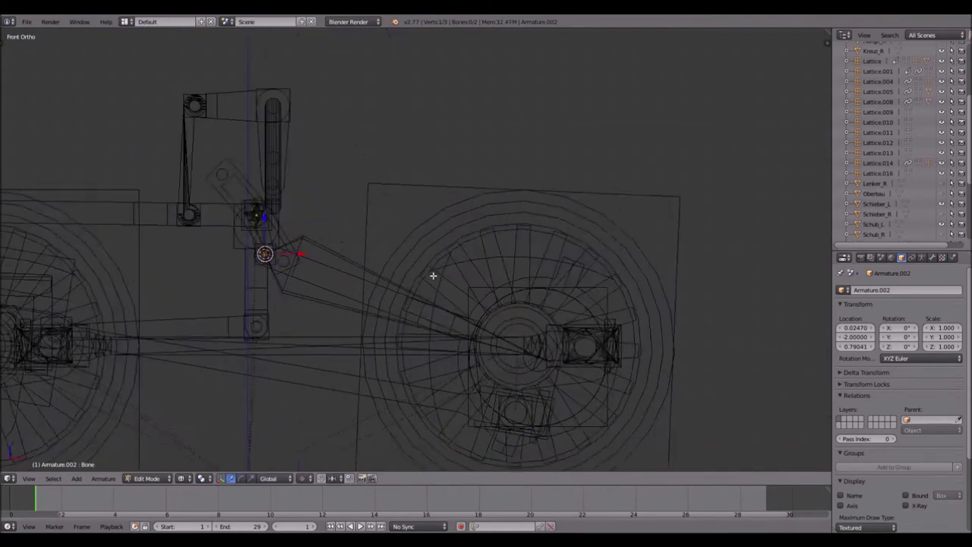
pyautogui.keyDown('shift'); pyautogui.moveTo(295, 202); pyautogui.dragTo(250, 133, button='middle'); pyautogui.keyUp('shift')
pyautogui.scroll(-2, 582, 284)
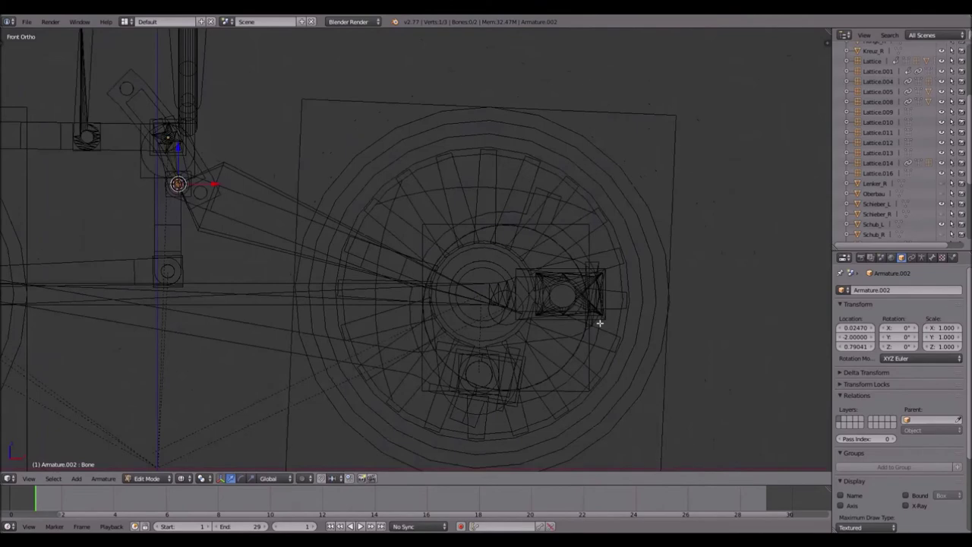
pyautogui.press('Tab')
pyautogui.scroll(3, 581, 292)
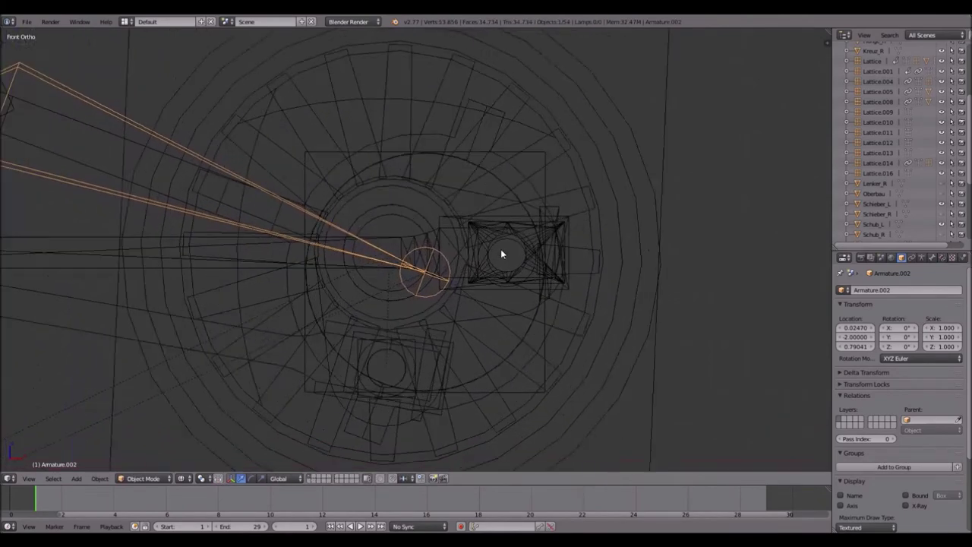
pyautogui.scroll(-3, 303, 227)
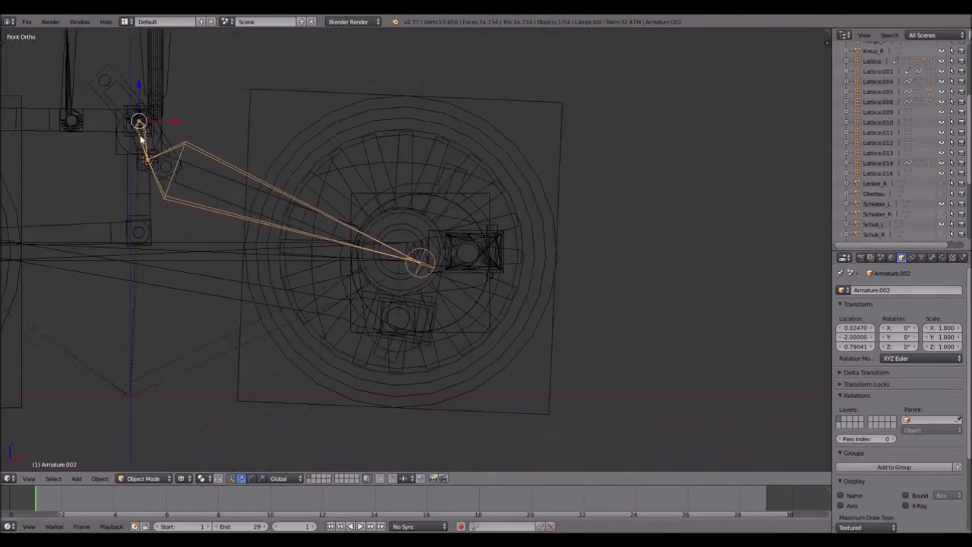
# - Add an Inverse Kinematics constraint to Bone.001 of the armature and target it at the eccentric's Lattice.017
pyautogui.hotkey('ctrl', 'Tab')
pyautogui.rightClick(190, 154)
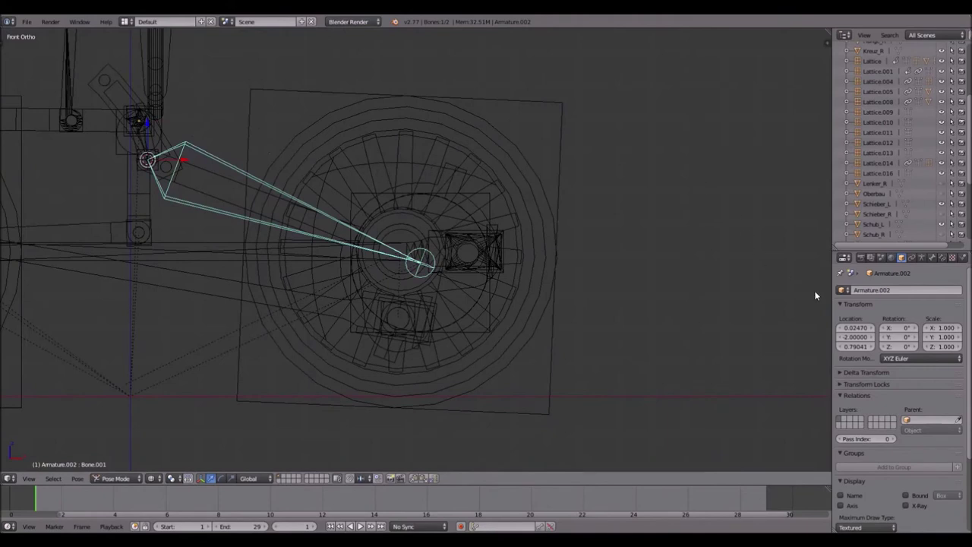
pyautogui.click(942, 257)
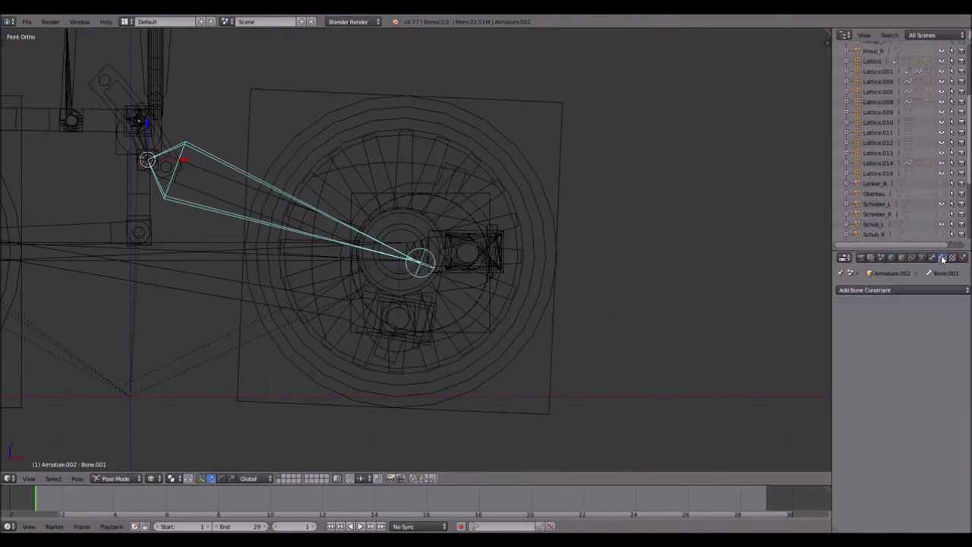
pyautogui.click(924, 291)
pyautogui.click(869, 332)
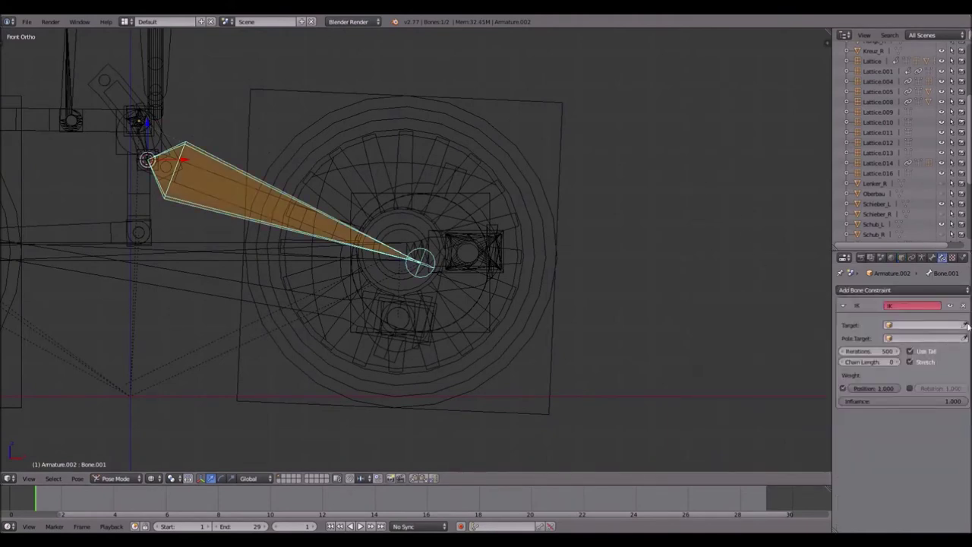
pyautogui.click(493, 211)
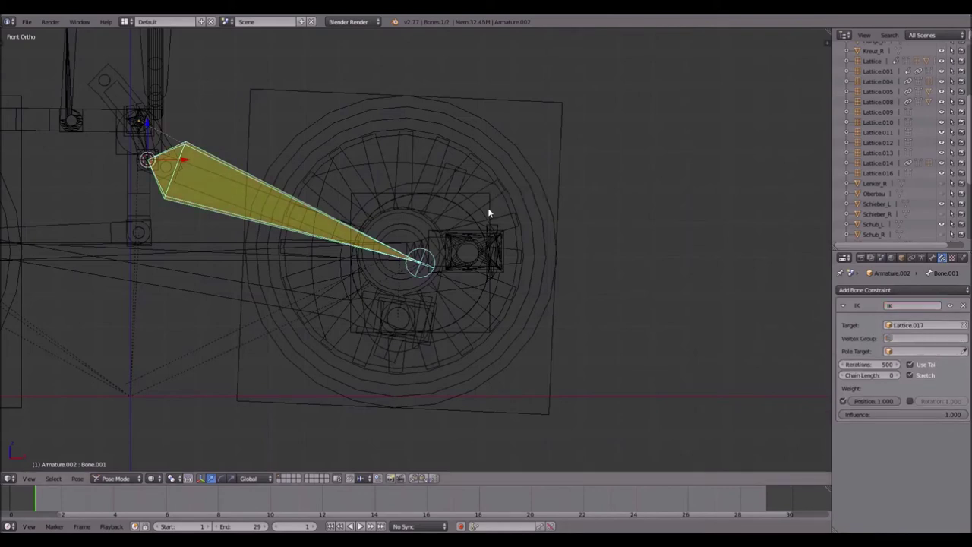
# - Examine the bone chain around the swing link's pivot and lower pin, up to the eccentric
pyautogui.keyDown('shift'); pyautogui.moveTo(293, 174); pyautogui.dragTo(403, 195, button='middle'); pyautogui.keyUp('shift')
pyautogui.scroll(3, 182, 46)
pyautogui.keyDown('shift'); pyautogui.moveTo(228, 72); pyautogui.dragTo(425, 182, button='middle'); pyautogui.keyUp('shift')
pyautogui.scroll(4, 309, 160)
pyautogui.scroll(-7, 372, 159)
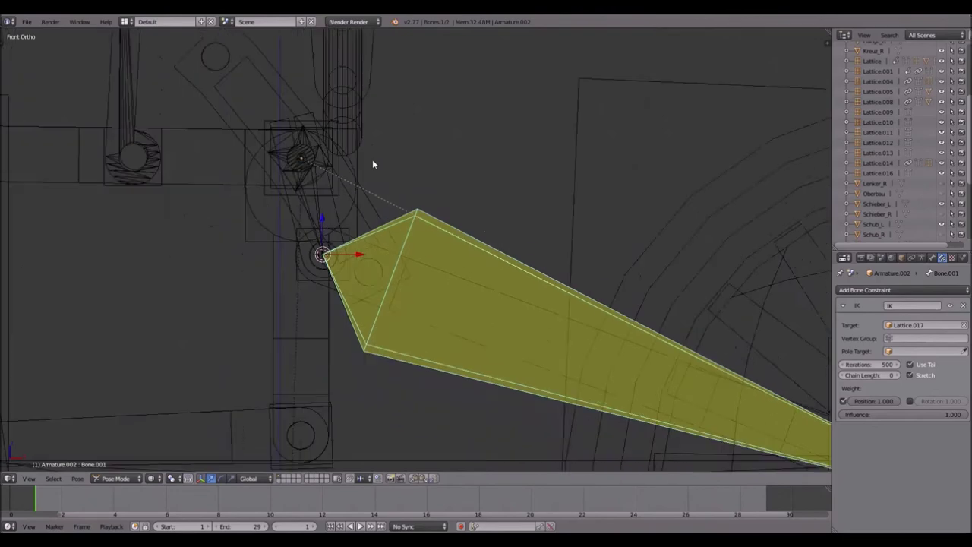
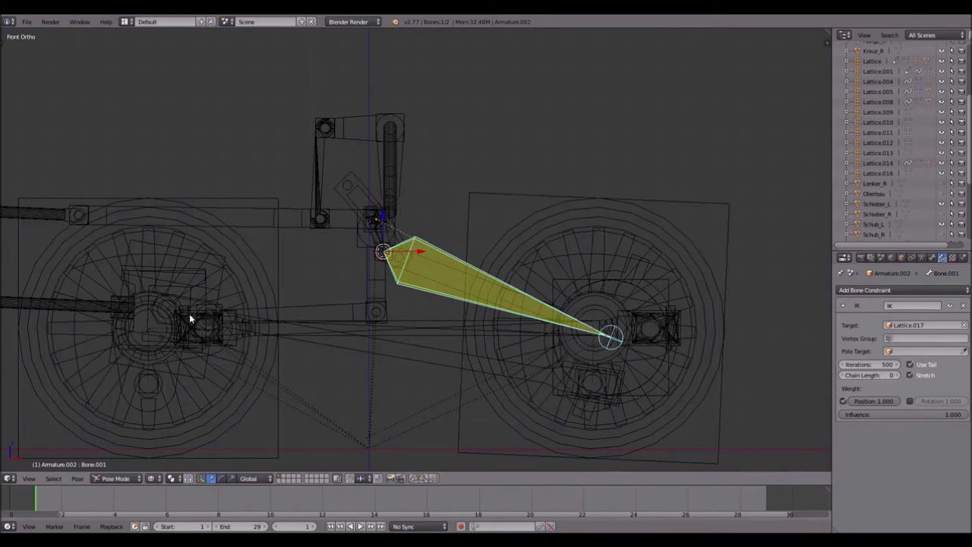
pyautogui.scroll(2, 193, 296)
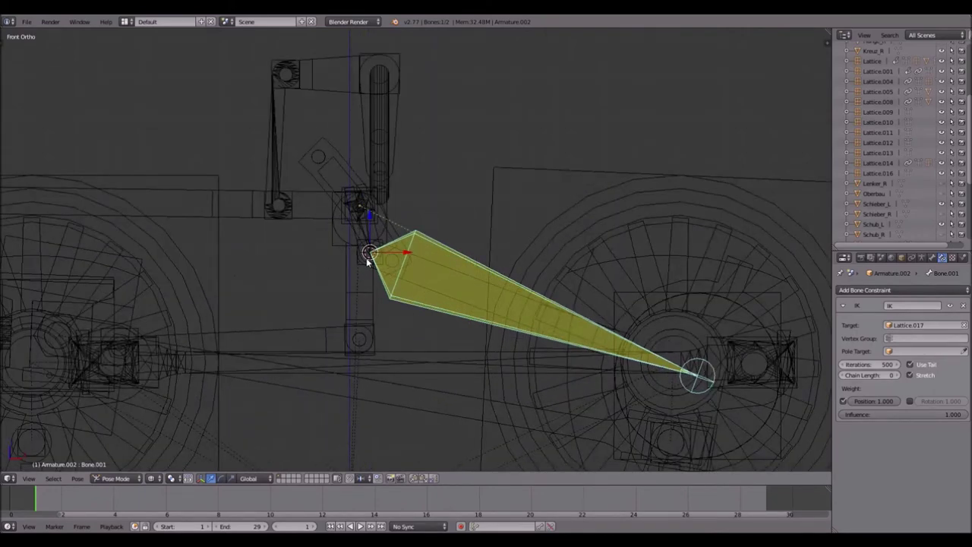
pyautogui.scroll(2, 360, 215)
pyautogui.scroll(2, 385, 213)
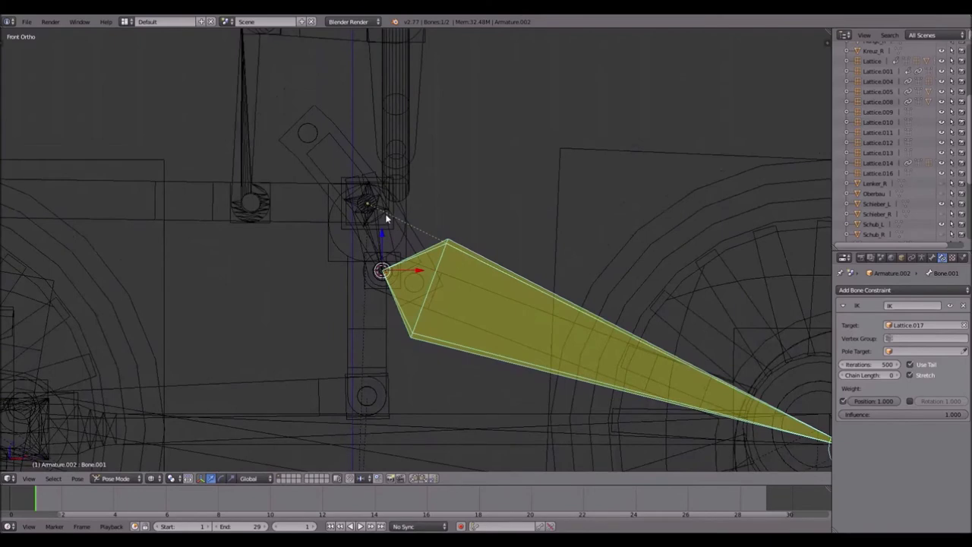
# - Parent Armature.002 to Lattice.015 at the swing link's pivot as an object
pyautogui.rightClick(316, 216)
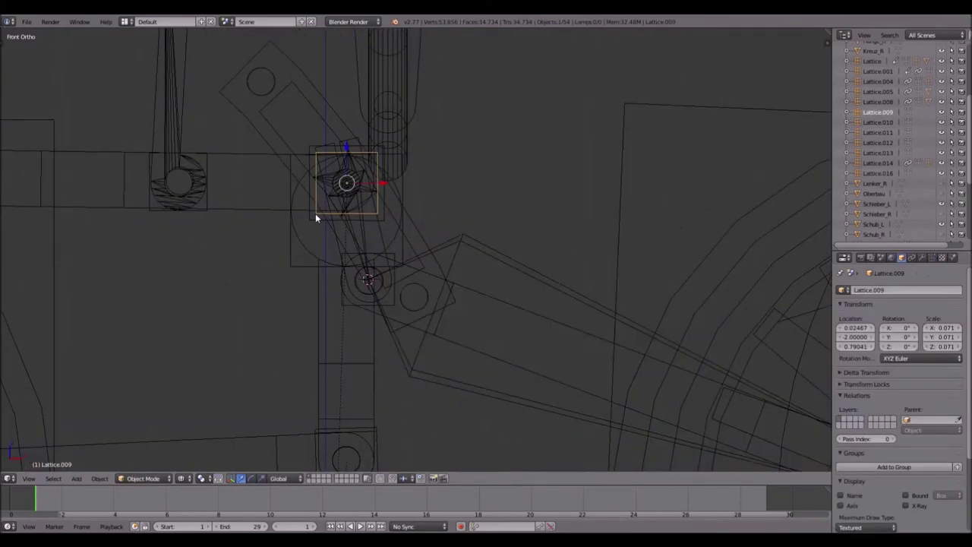
pyautogui.rightClick(318, 216)
pyautogui.scroll(-2, 339, 255)
pyautogui.scroll(3, 358, 250)
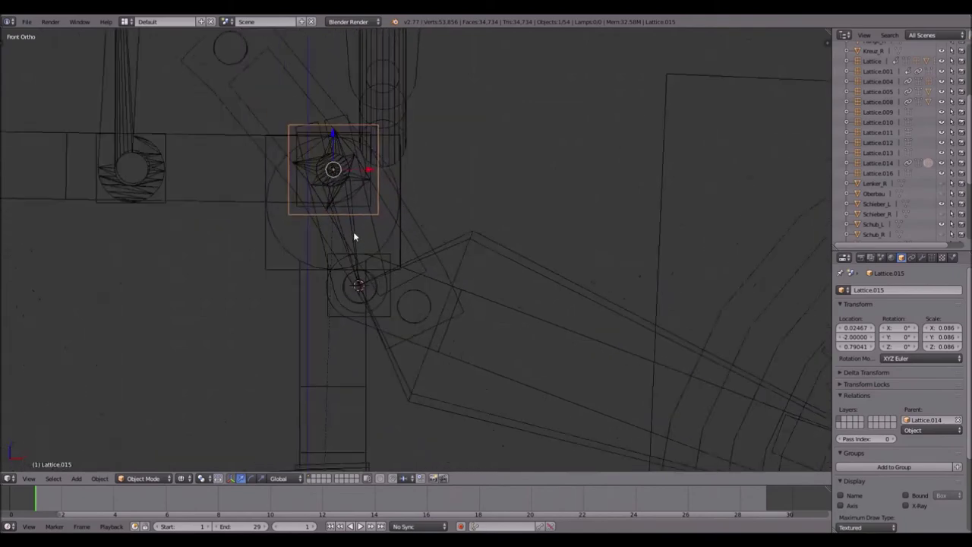
pyautogui.rightClick(468, 243)
pyautogui.hotkey('ctrl', 'Tab')
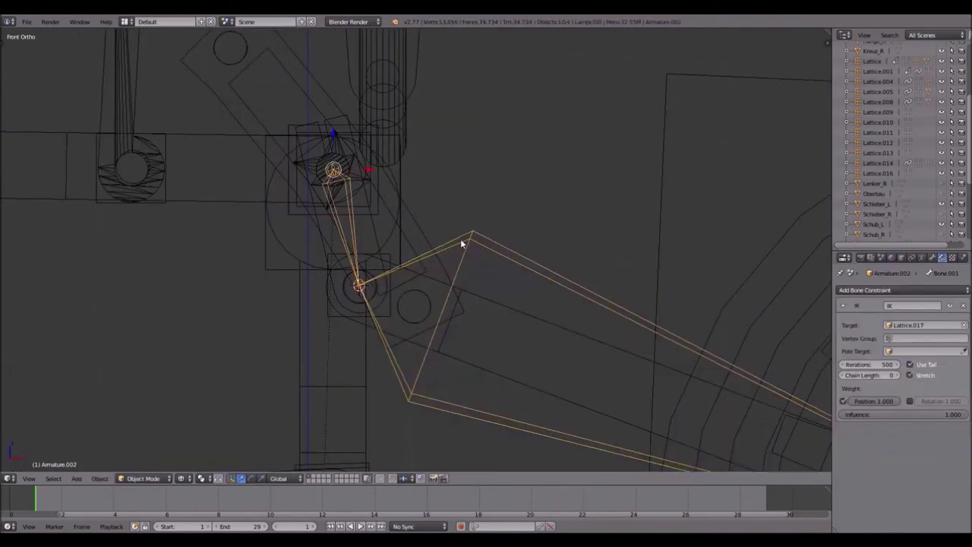
pyautogui.keyDown('shift'); pyautogui.rightClick(295, 219); pyautogui.keyUp('shift')
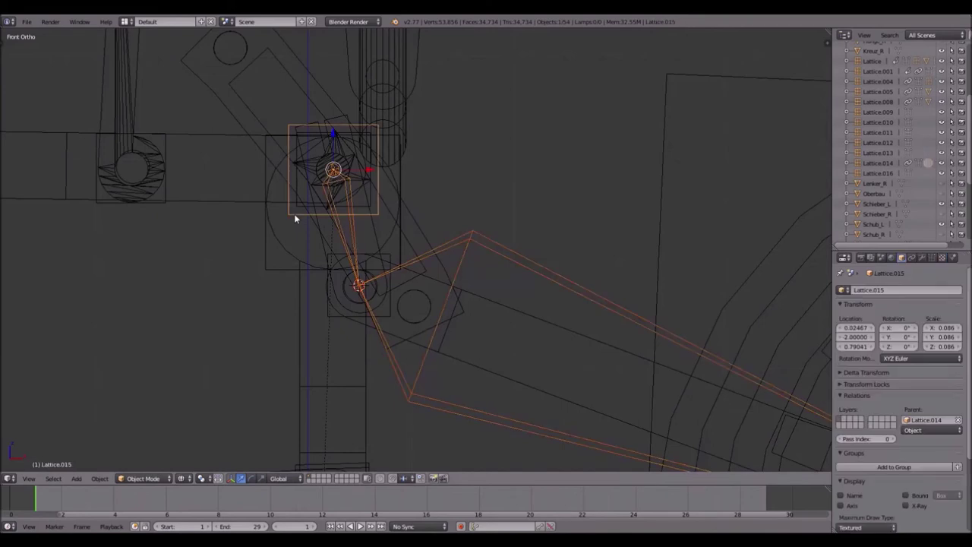
pyautogui.hotkey('ctrl', 'p')
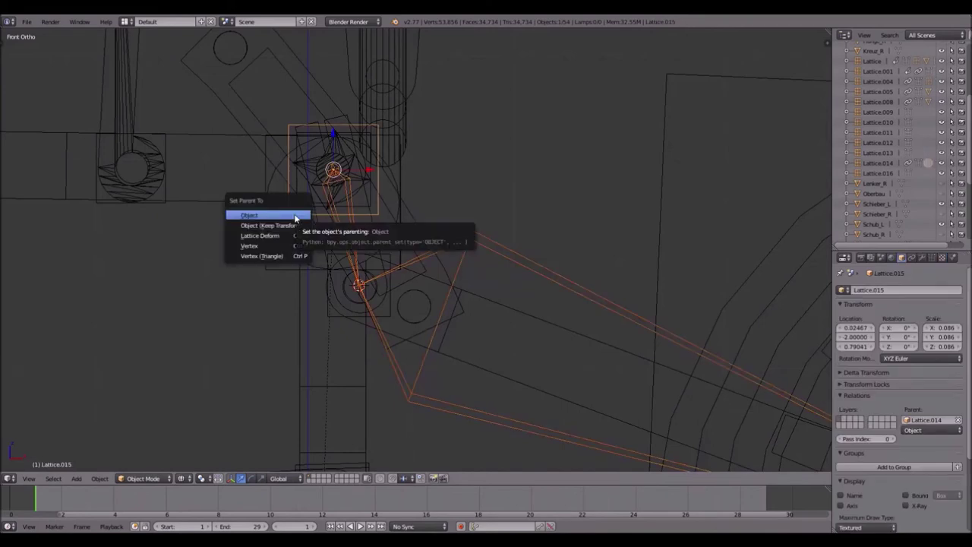
pyautogui.click(295, 218)
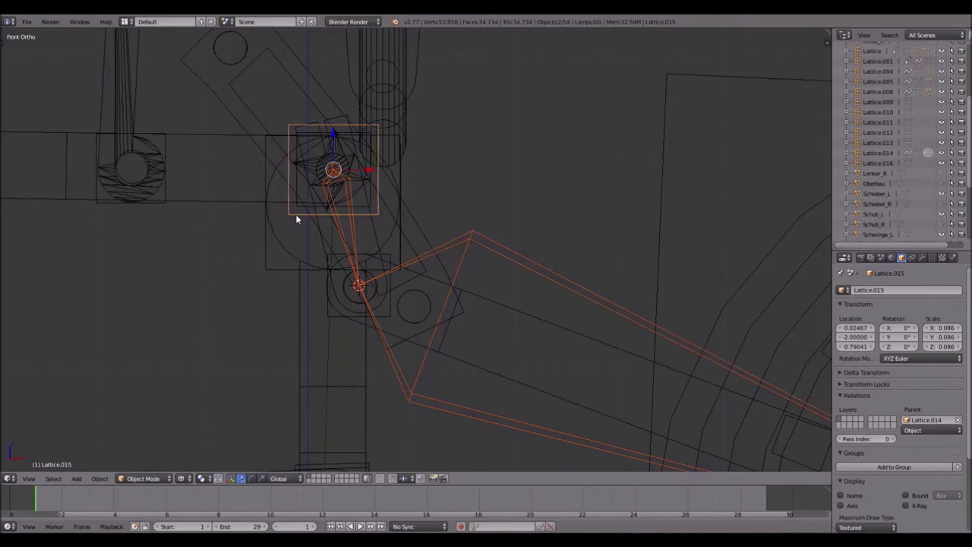
# - Play the animation briefly to check the linkage, and rotate the driving wheel's Lattice.001 by 2.5°
pyautogui.hotkey('alt', 'a')
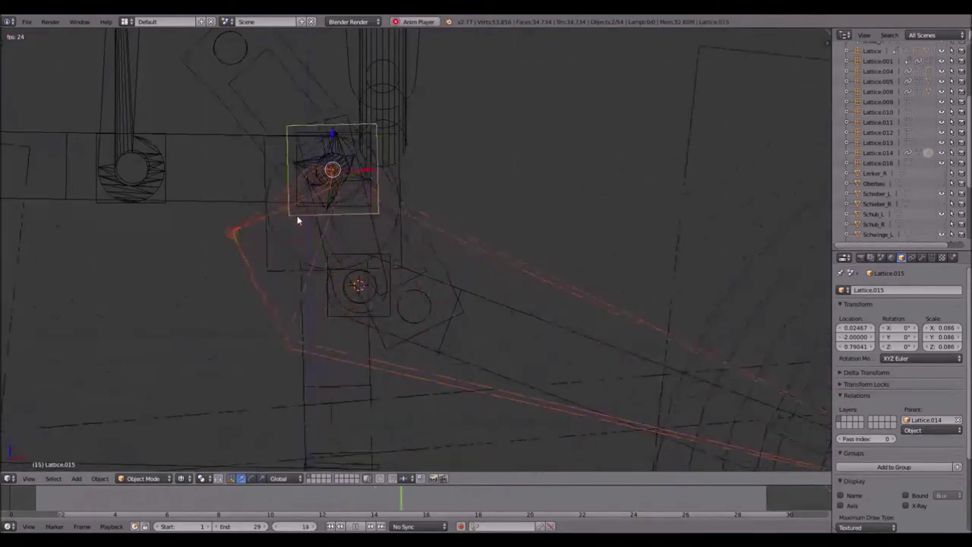
pyautogui.press('Escape')
pyautogui.rightClick(648, 113)
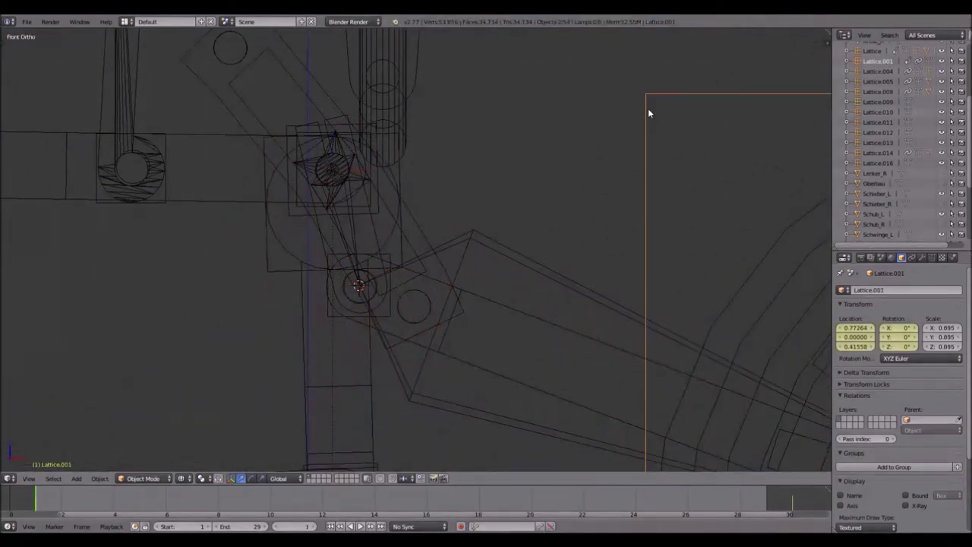
pyautogui.press('r')
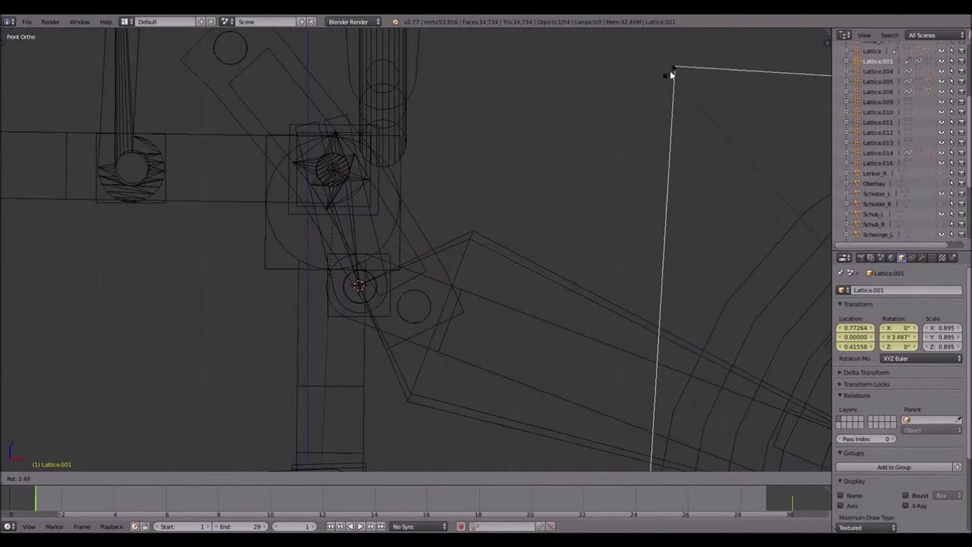
pyautogui.write('2.5')
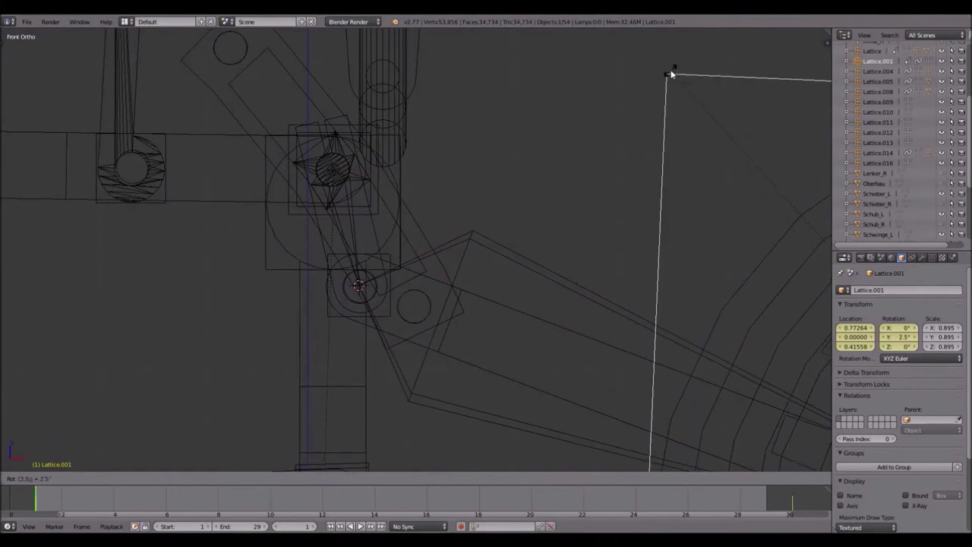
pyautogui.press('Return')
# - Add Copy Location and Copy Rotation constraints to Lattice.016 at the swing link's lower pin
pyautogui.scroll(2, 350, 158)
pyautogui.keyDown('shift'); pyautogui.moveTo(371, 134); pyautogui.dragTo(454, 222, button='middle'); pyautogui.keyUp('shift')
pyautogui.scroll(-2, 453, 225)
pyautogui.keyDown('shift'); pyautogui.moveTo(419, 375); pyautogui.dragTo(364, 260, button='middle'); pyautogui.keyUp('shift')
pyautogui.rightClick(357, 259)
pyautogui.click(913, 257)
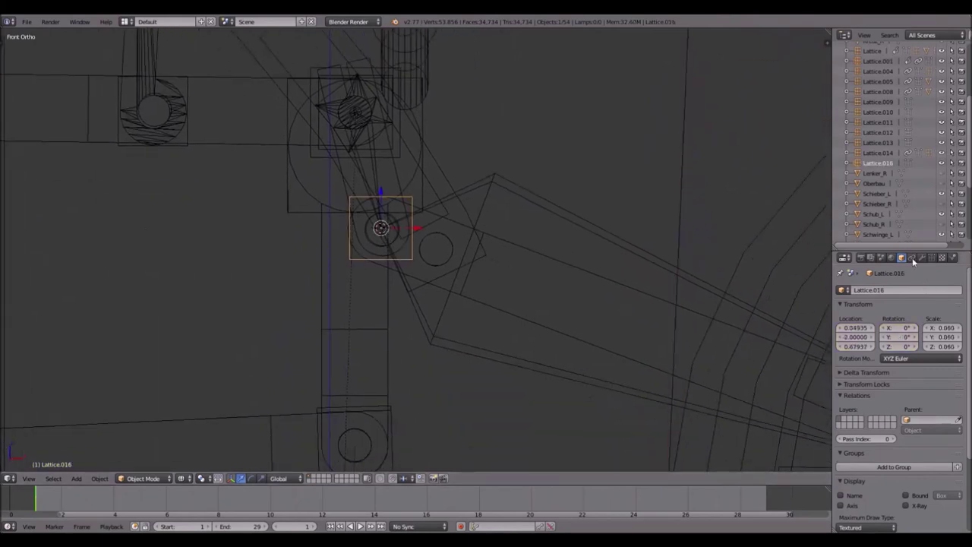
pyautogui.click(881, 291)
pyautogui.click(793, 312)
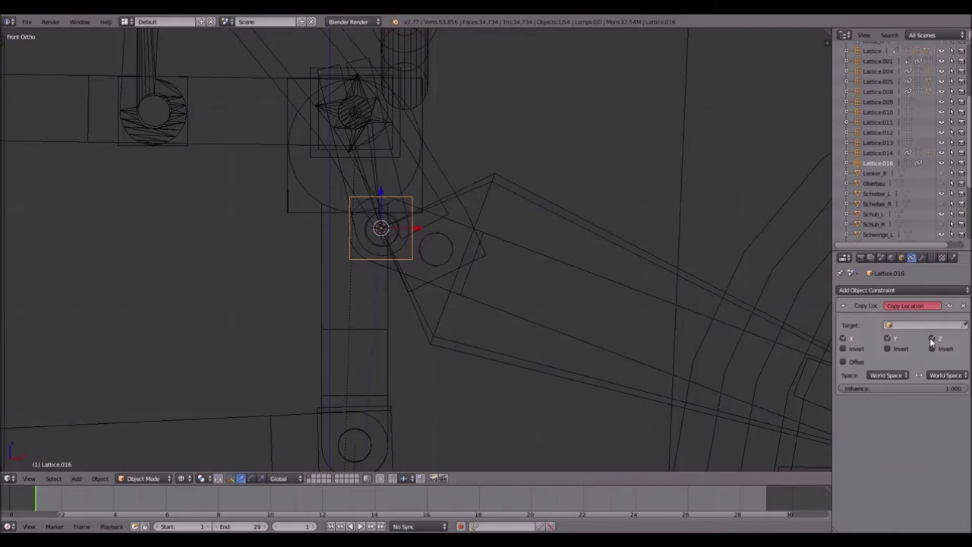
pyautogui.click(923, 289)
pyautogui.click(794, 322)
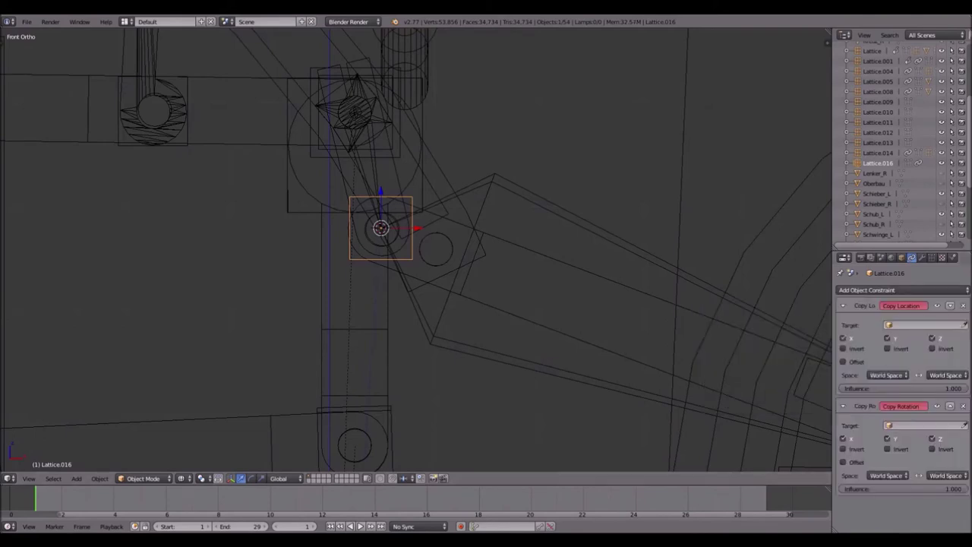
# - Target both the Copy Location and Copy Rotation constraints of Lattice.016 at Bone.001 of Armature.002
pyautogui.click(964, 325)
pyautogui.click(571, 193)
pyautogui.click(923, 338)
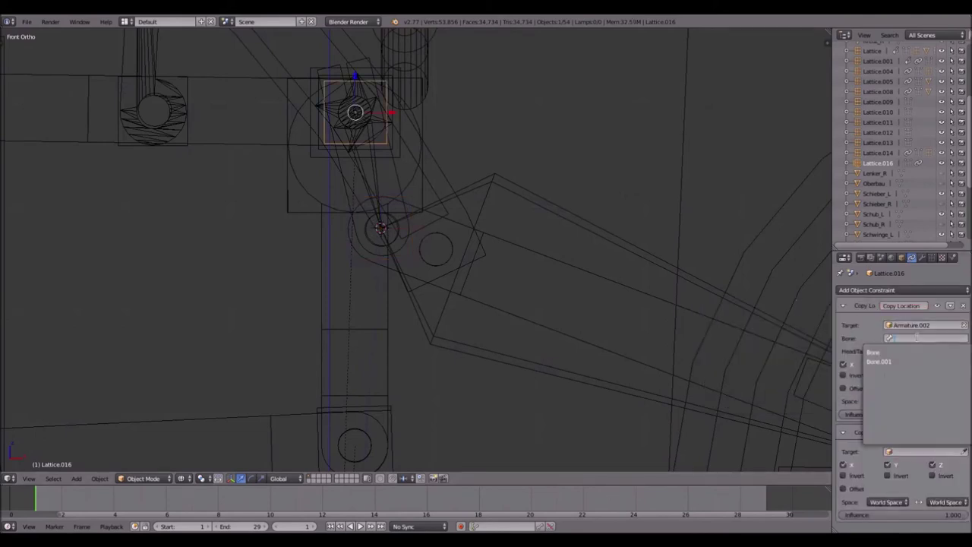
pyautogui.click(894, 362)
pyautogui.click(964, 451)
pyautogui.click(613, 235)
pyautogui.click(920, 464)
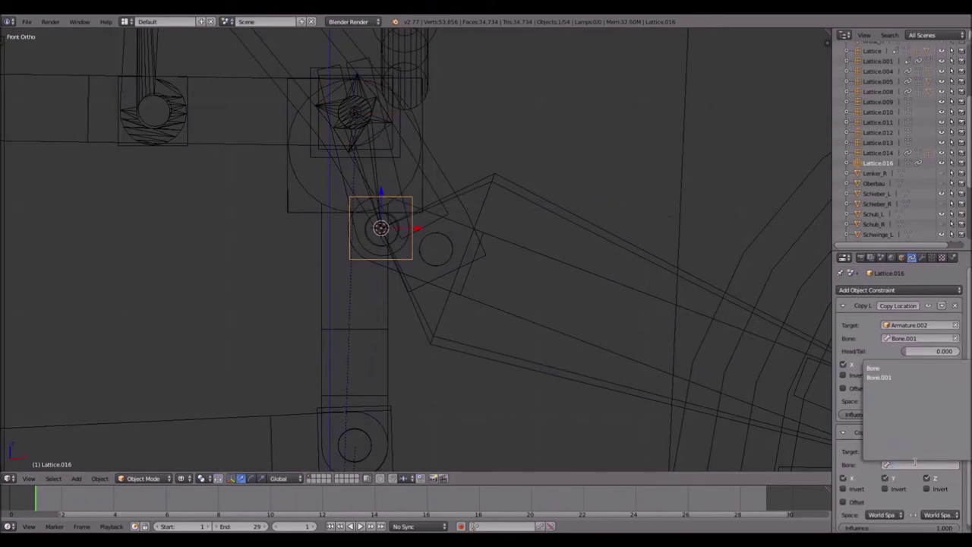
pyautogui.click(894, 377)
# - Parent the eccentric rod Exstange_L to Lattice.016 as an object
pyautogui.rightClick(500, 243)
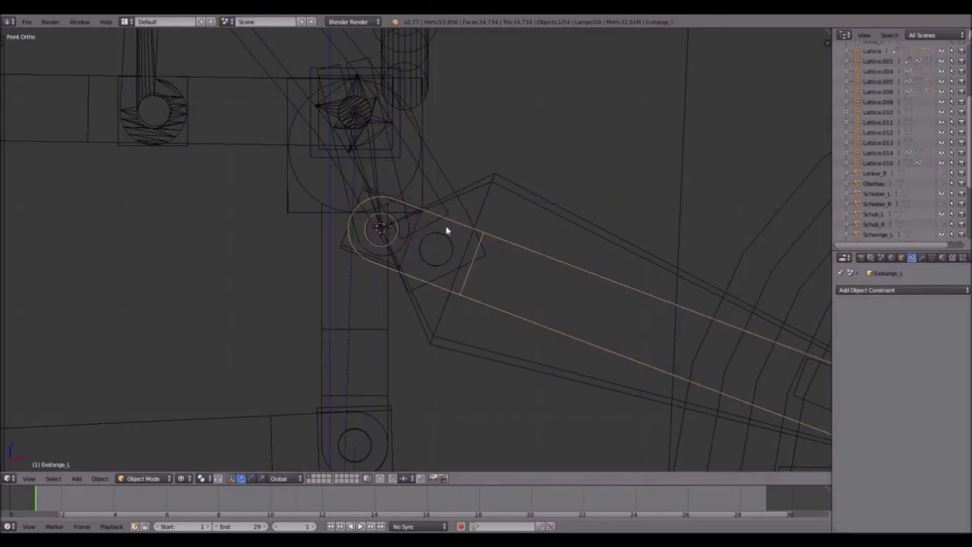
pyautogui.keyDown('shift'); pyautogui.rightClick(341, 250); pyautogui.keyUp('shift')
pyautogui.hotkey('ctrl', 'p')
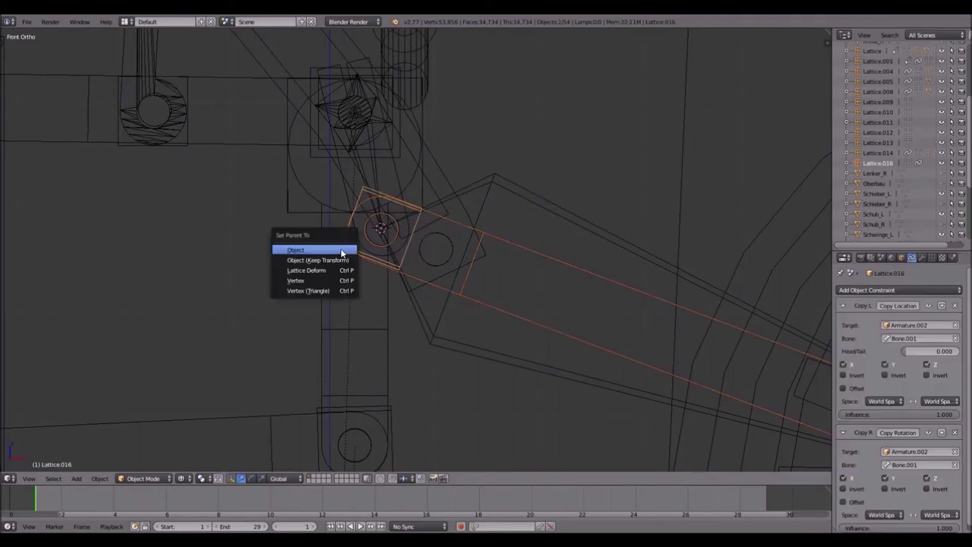
pyautogui.click(341, 251)
# - Examine the swing link's pivot, slot and lower pin together with the neighbouring rods
pyautogui.keyDown('shift'); pyautogui.moveTo(373, 124); pyautogui.dragTo(562, 252, button='middle'); pyautogui.keyUp('shift')
pyautogui.scroll(2, 658, 255)
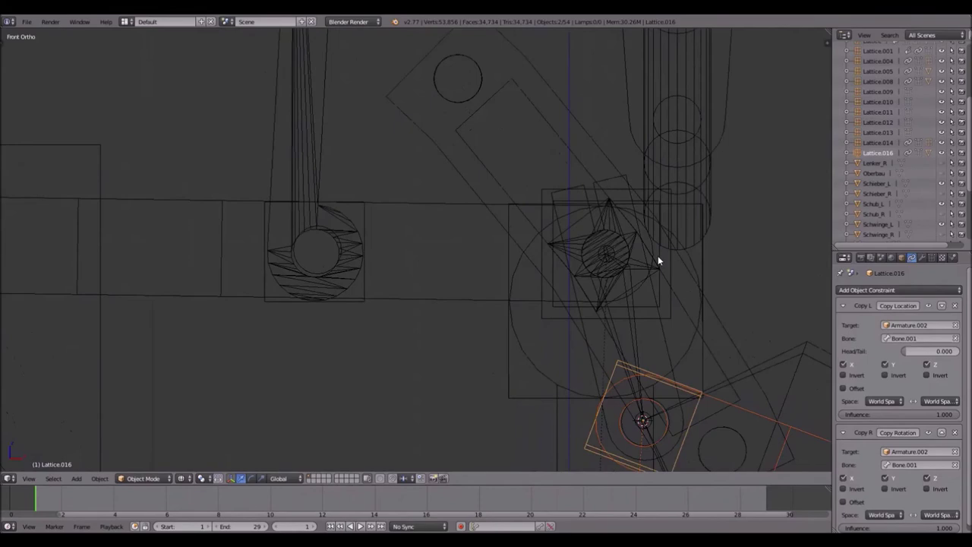
pyautogui.keyDown('shift'); pyautogui.moveTo(705, 250); pyautogui.dragTo(617, 230, button='middle'); pyautogui.keyUp('shift')
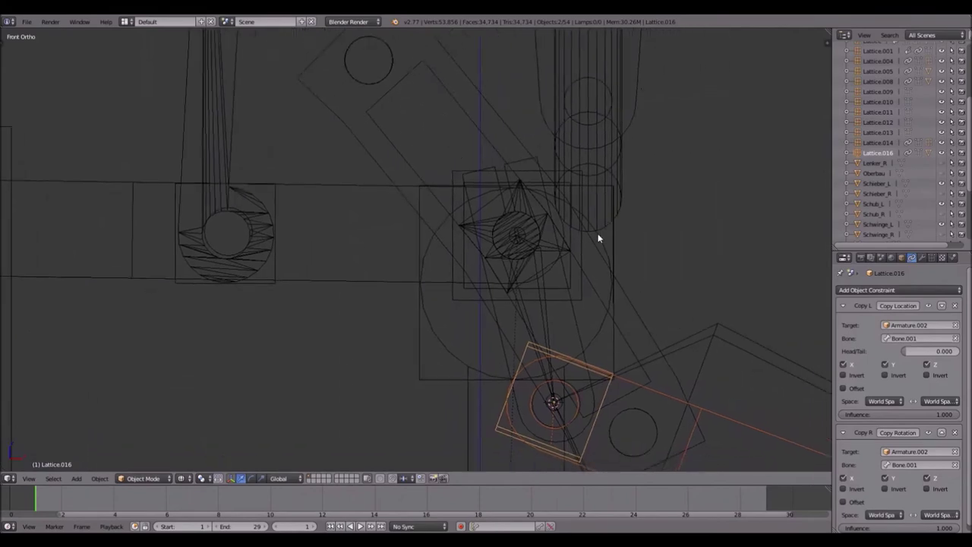
pyautogui.scroll(-4, 704, 263)
pyautogui.scroll(2, 516, 241)
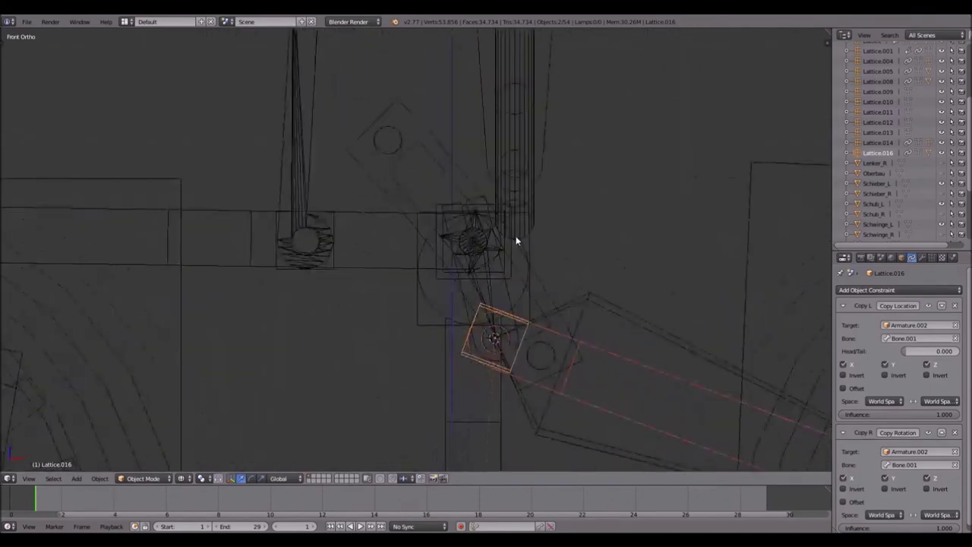
pyautogui.scroll(3, 516, 240)
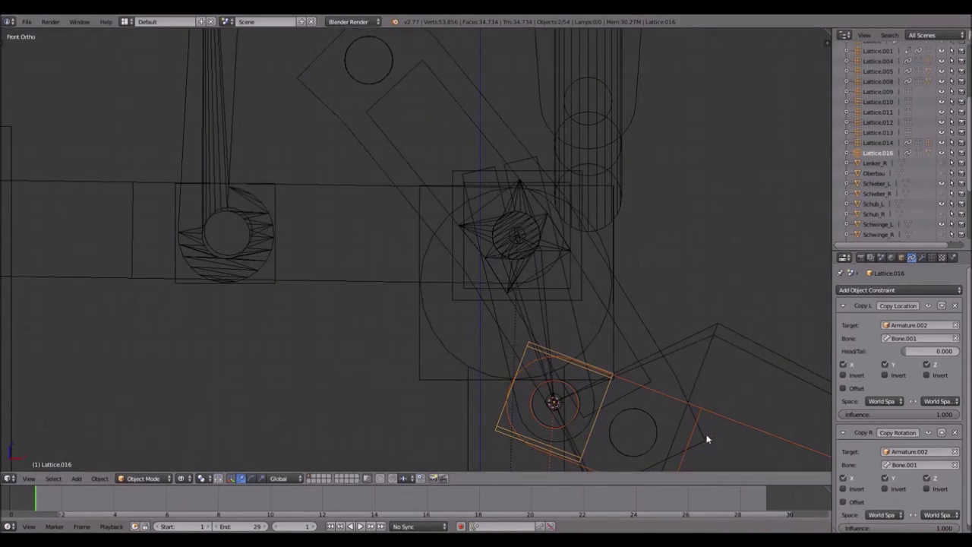
pyautogui.scroll(1, 575, 210)
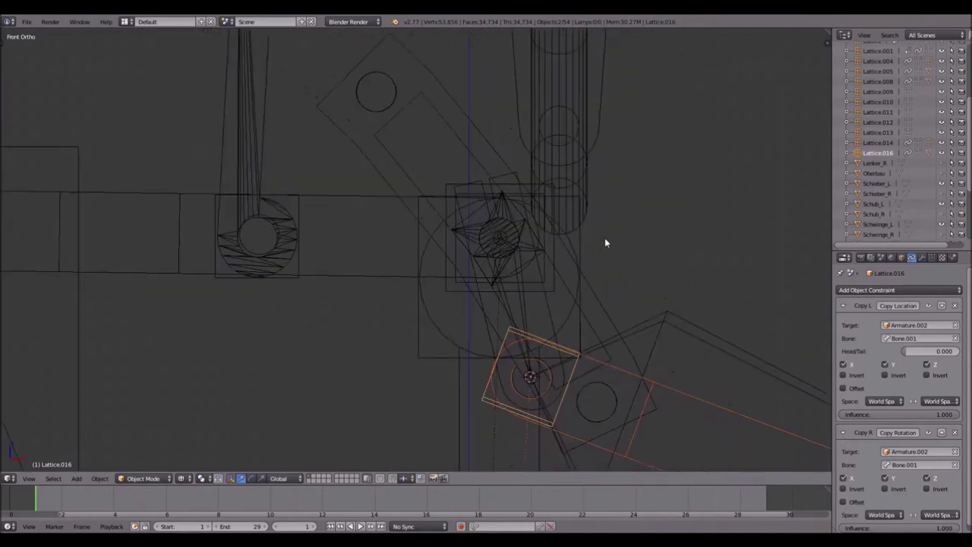
pyautogui.keyDown('shift'); pyautogui.moveTo(606, 243); pyautogui.dragTo(540, 235, button='middle'); pyautogui.keyUp('shift')
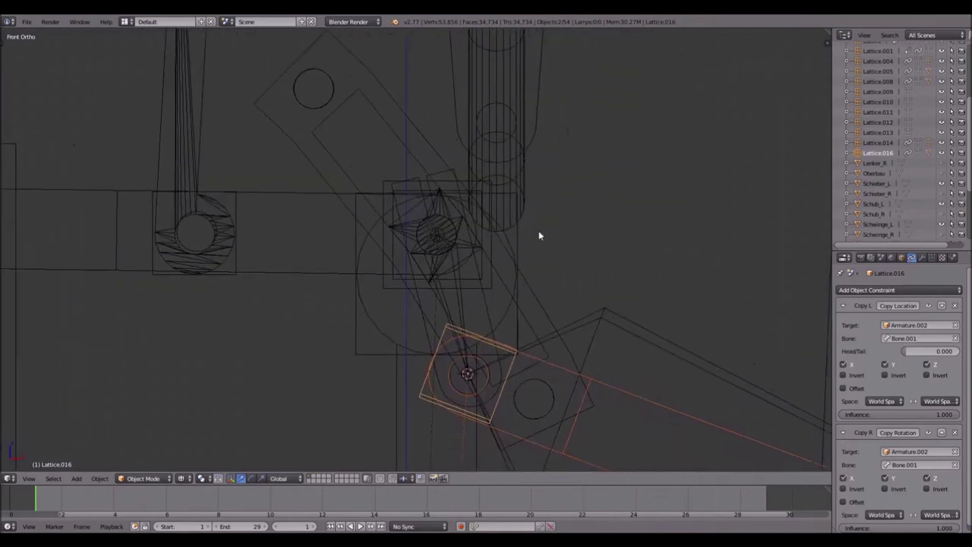
# - Parent the swing link Schwinge_L to Lattice.015 at its pivot as an object
pyautogui.rightClick(387, 293)
pyautogui.rightClick(408, 125)
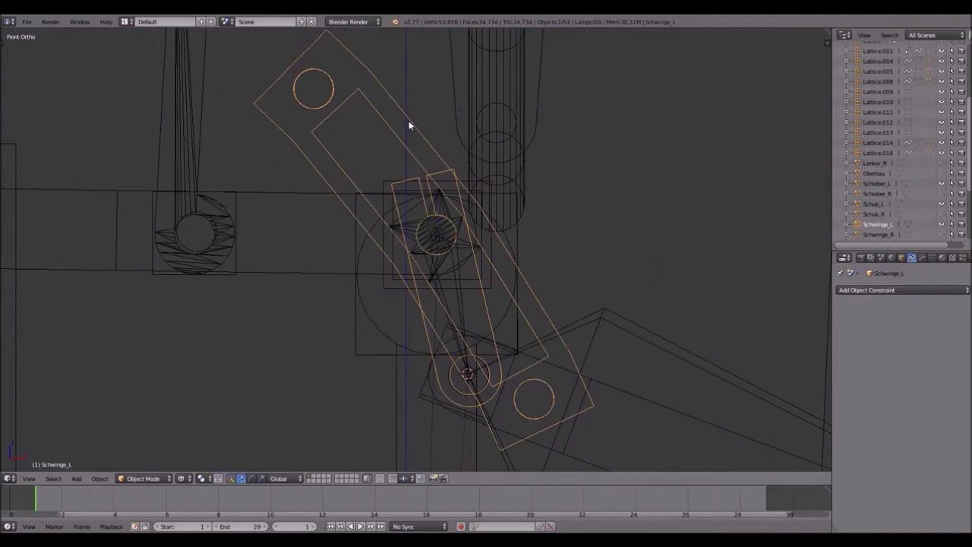
pyautogui.keyDown('shift'); pyautogui.rightClick(386, 288); pyautogui.keyUp('shift')
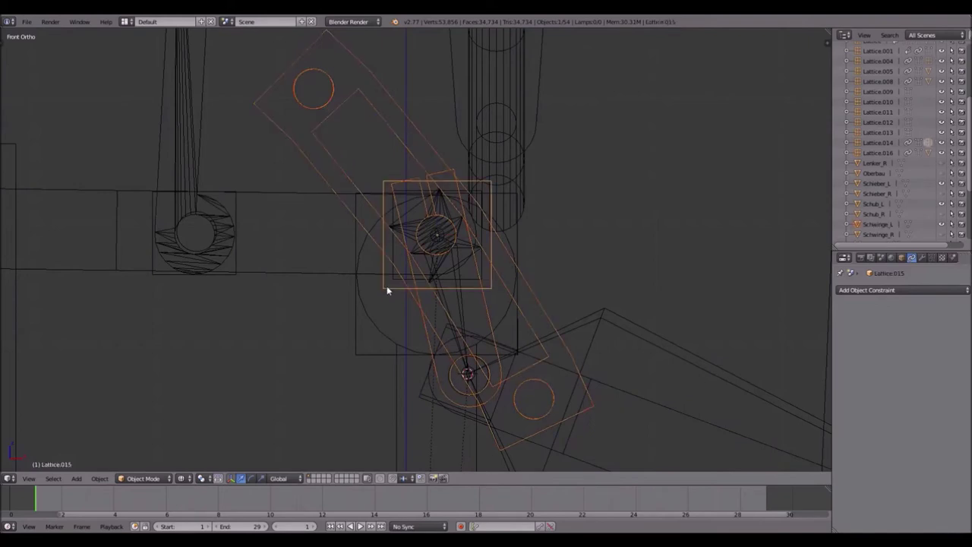
pyautogui.hotkey('ctrl', 'p')
pyautogui.click(388, 288)
# - Clear the parent of Lattice.015 at the swing link's pivot, keeping its transformation
pyautogui.rightClick(386, 287)
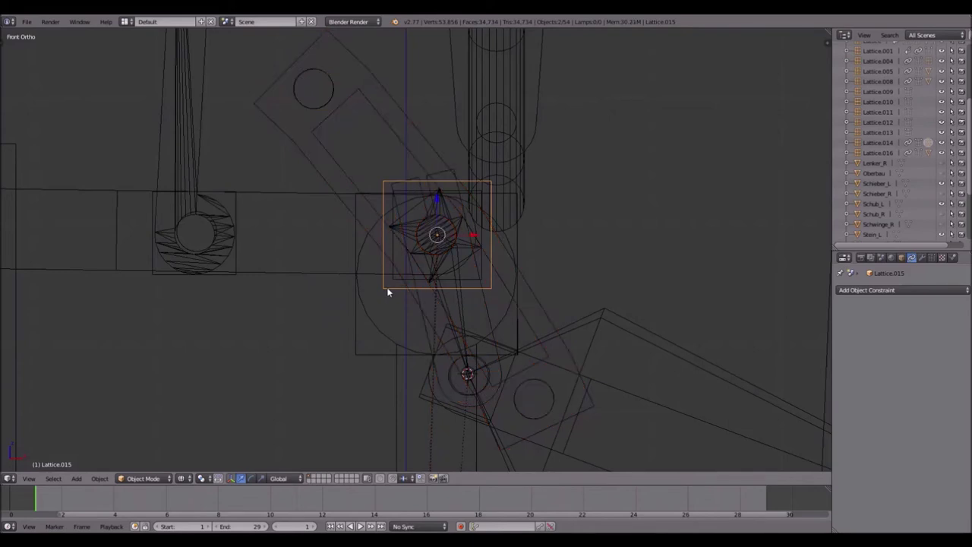
pyautogui.hotkey('alt', 'p')
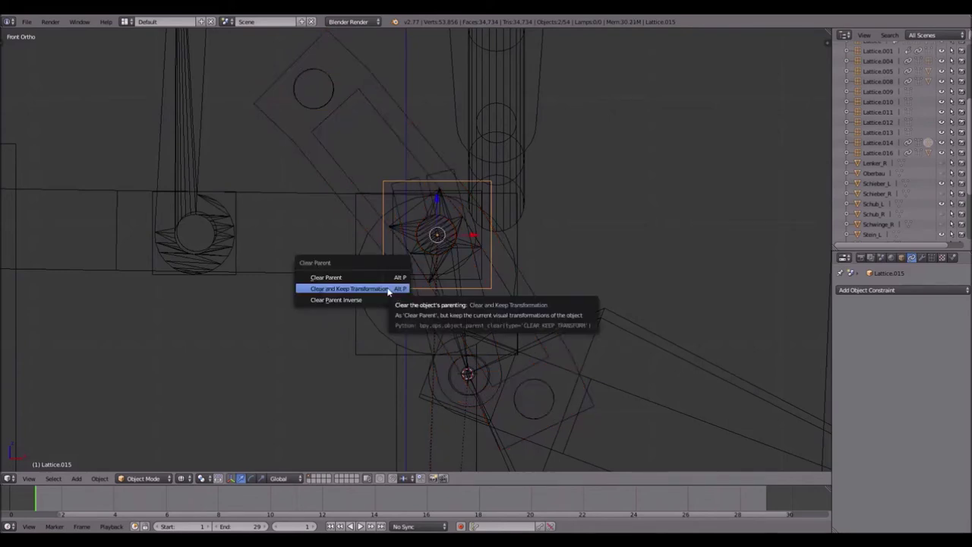
pyautogui.click(387, 289)
# - Try rotating the wheel lattice Lattice.001 to test how the valve gear follows
pyautogui.scroll(-5, 386, 244)
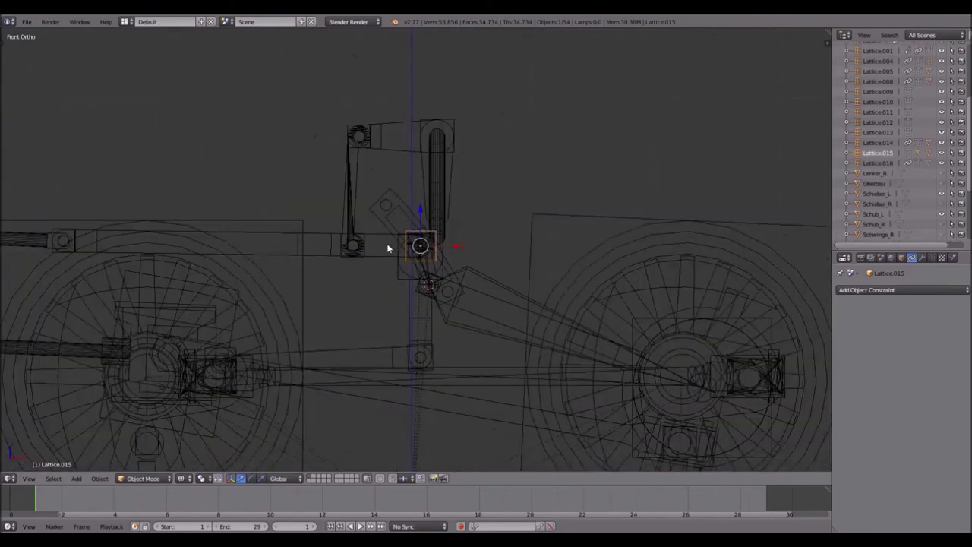
pyautogui.scroll(-3, 387, 243)
pyautogui.rightClick(516, 226)
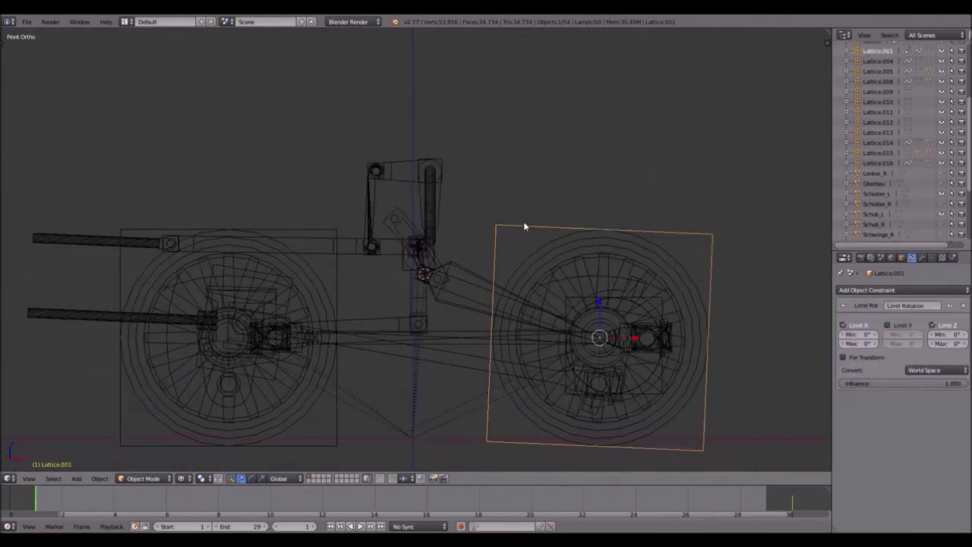
pyautogui.press('r')
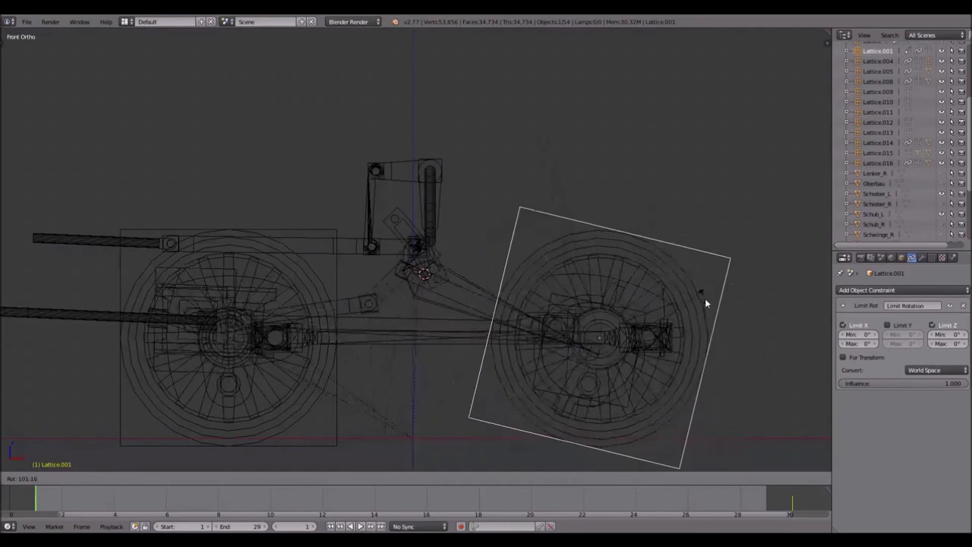
pyautogui.rightClick(729, 416)
# - Try moving Lattice.015 at the swing link's pivot to check what is still attached to it
pyautogui.scroll(6, 432, 262)
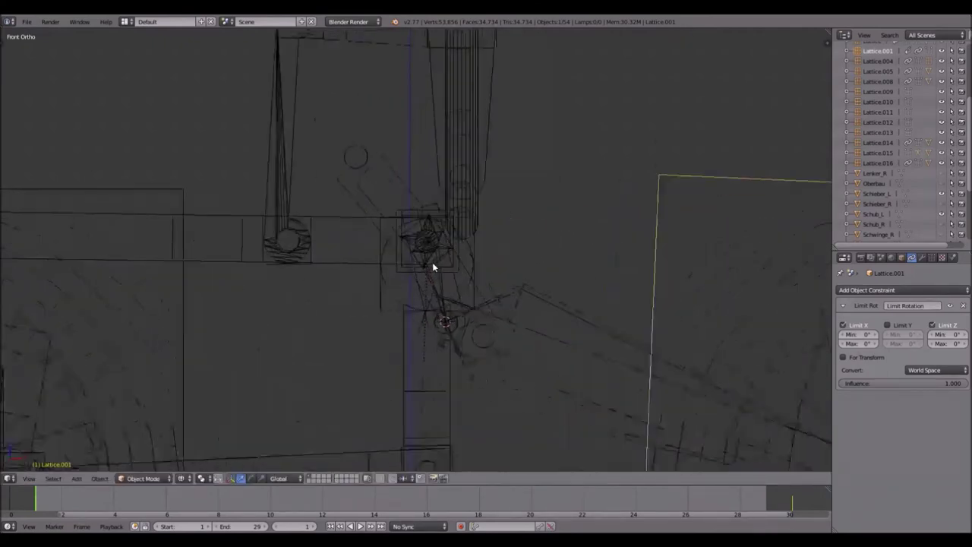
pyautogui.scroll(4, 434, 259)
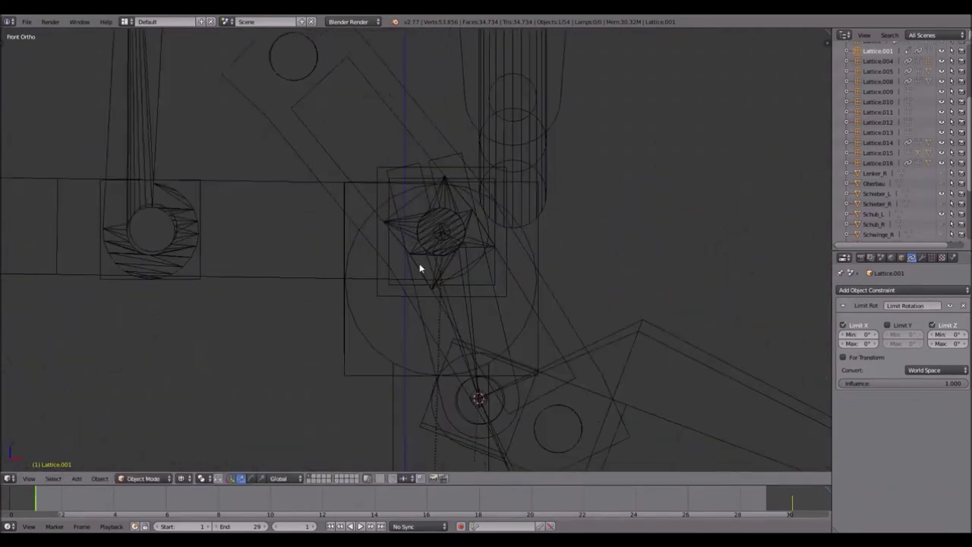
pyautogui.rightClick(375, 298)
pyautogui.press('g')
pyautogui.rightClick(395, 248)
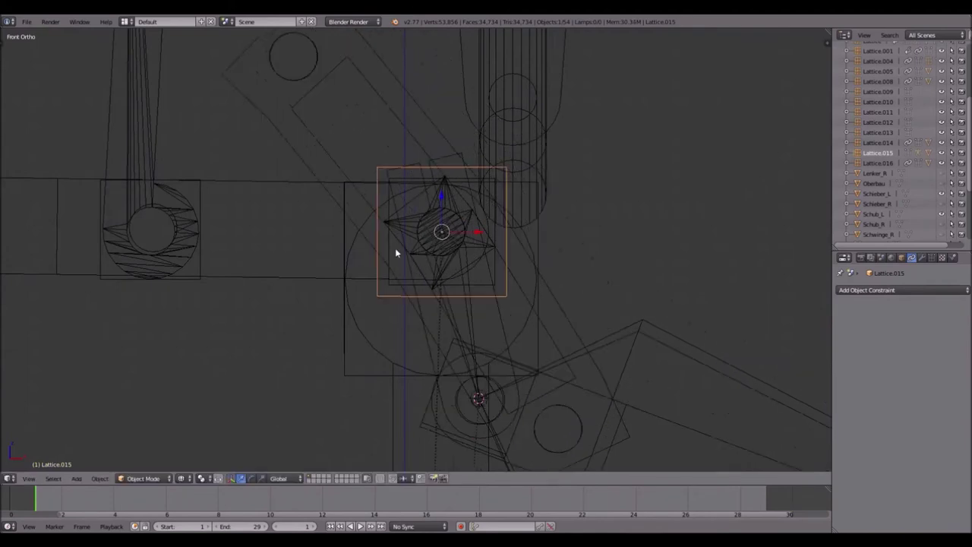
# - Clear the parent of the swing link Schwinge_L to detach it from Lattice.015
pyautogui.rightClick(293, 143)
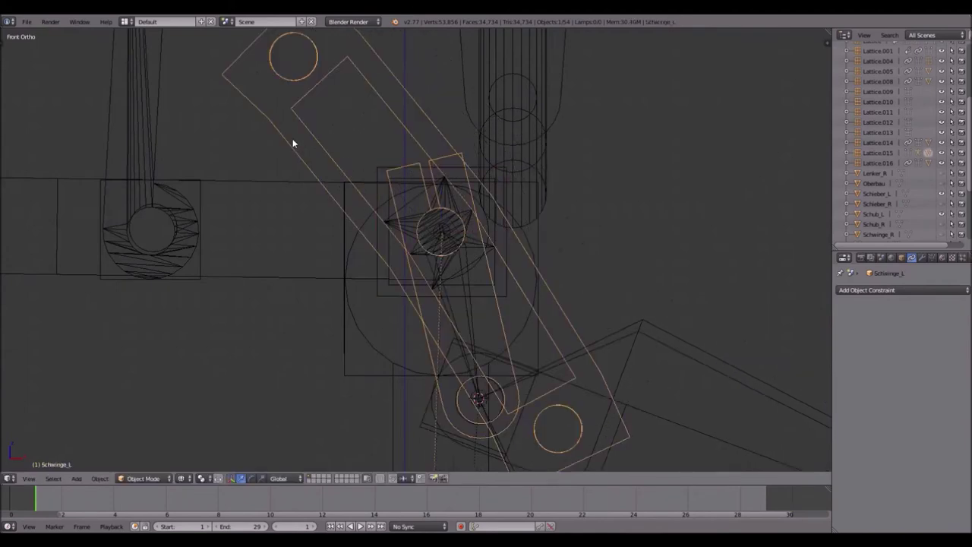
pyautogui.hotkey('alt', 'p')
pyautogui.click(292, 139)
# - Add a Copy Location and a Copy Rotation constraint to Lattice.009 at the swing link's pivot
pyautogui.rightClick(392, 256)
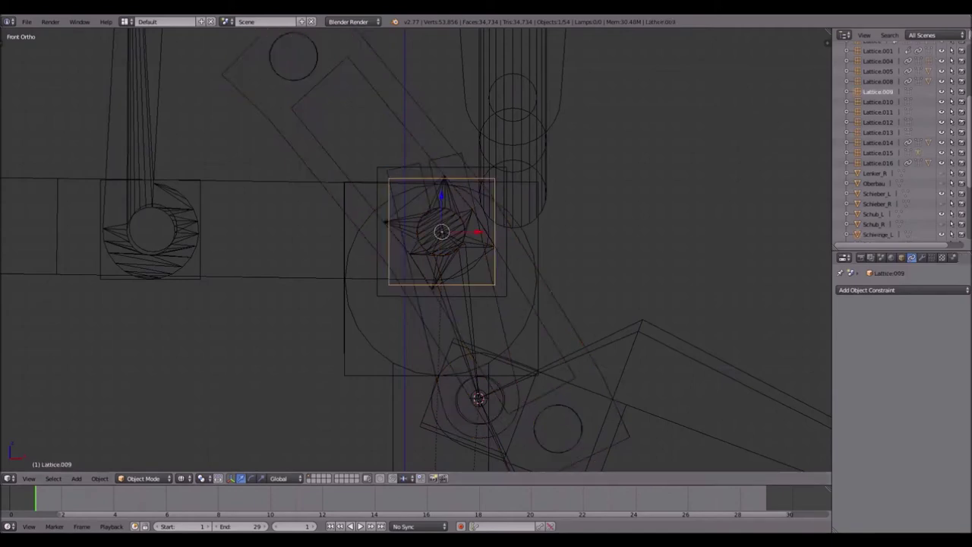
pyautogui.scroll(-2, 506, 271)
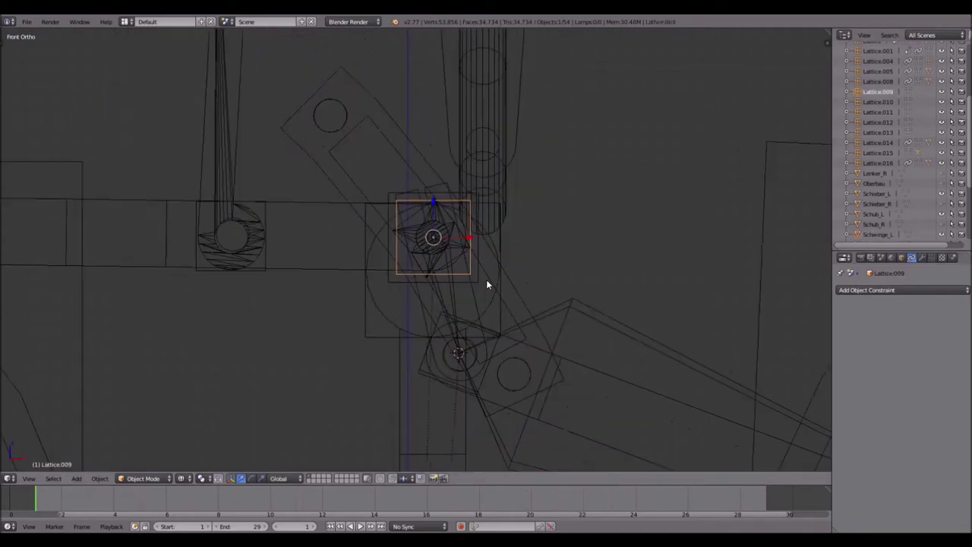
pyautogui.scroll(4, 623, 271)
pyautogui.scroll(-1, 572, 265)
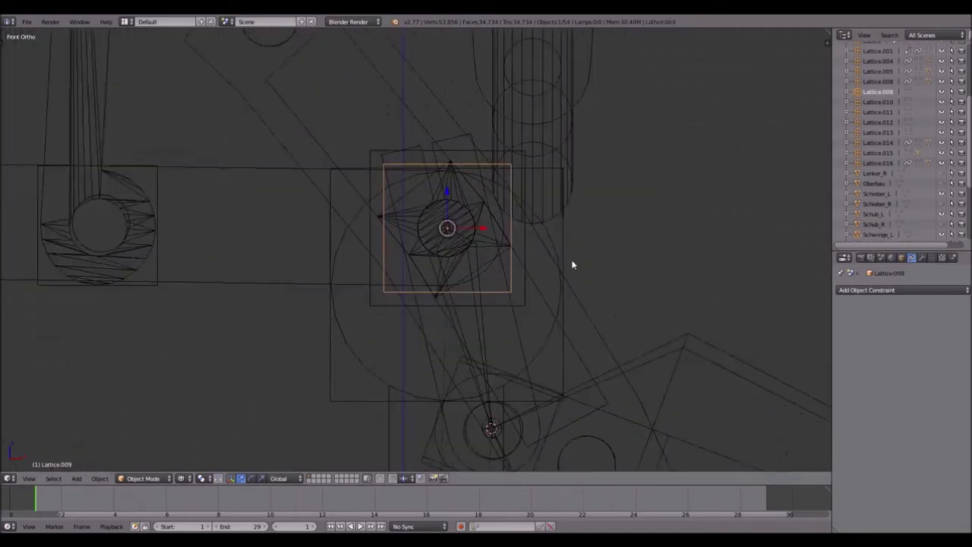
pyautogui.click(901, 257)
pyautogui.click(912, 258)
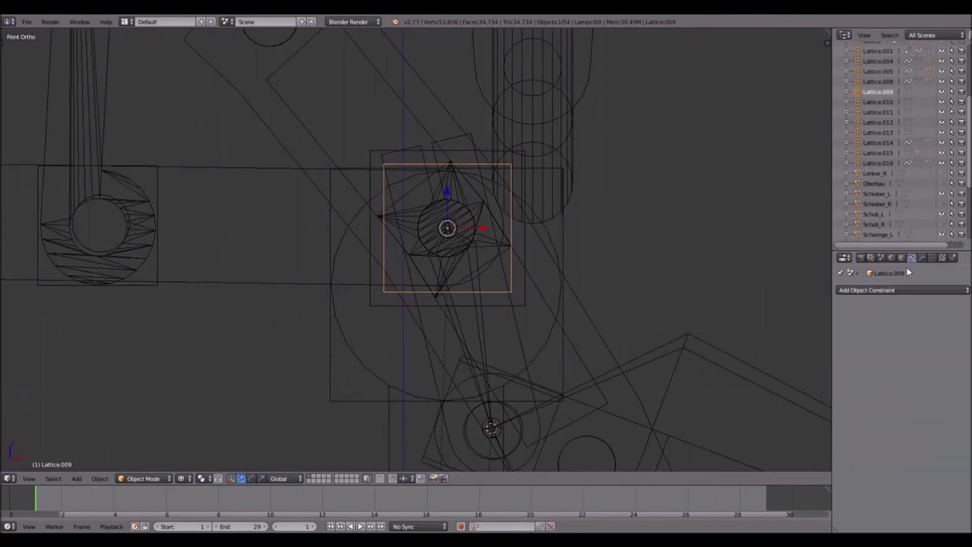
pyautogui.click(900, 289)
pyautogui.click(800, 312)
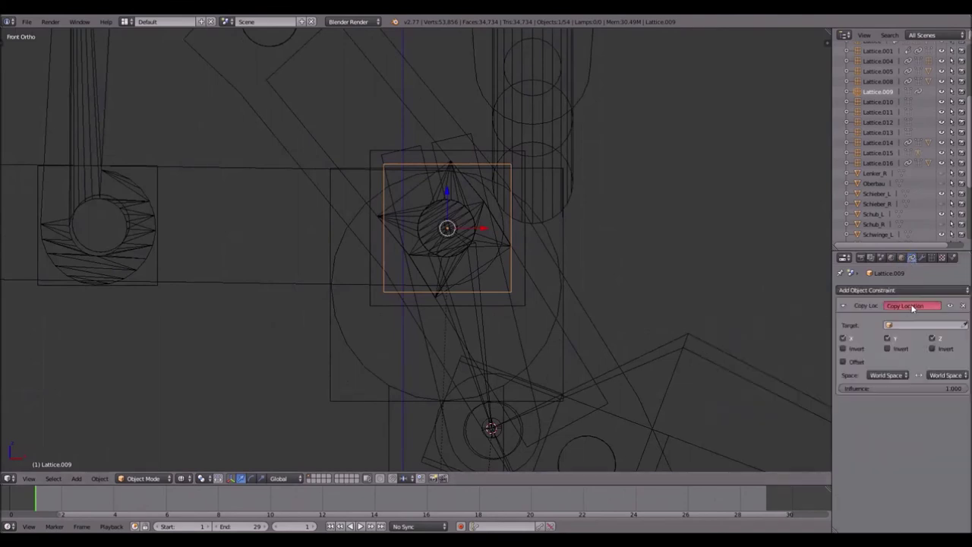
pyautogui.click(900, 289)
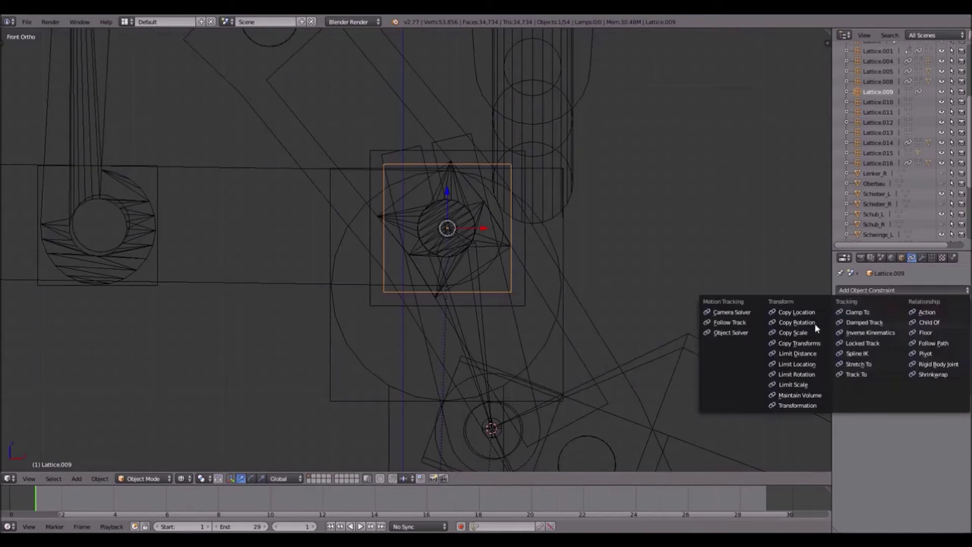
pyautogui.click(804, 323)
# - Target both the Copy Location and Copy Rotation constraints of Lattice.009 at Bone of Armature.002
pyautogui.click(966, 325)
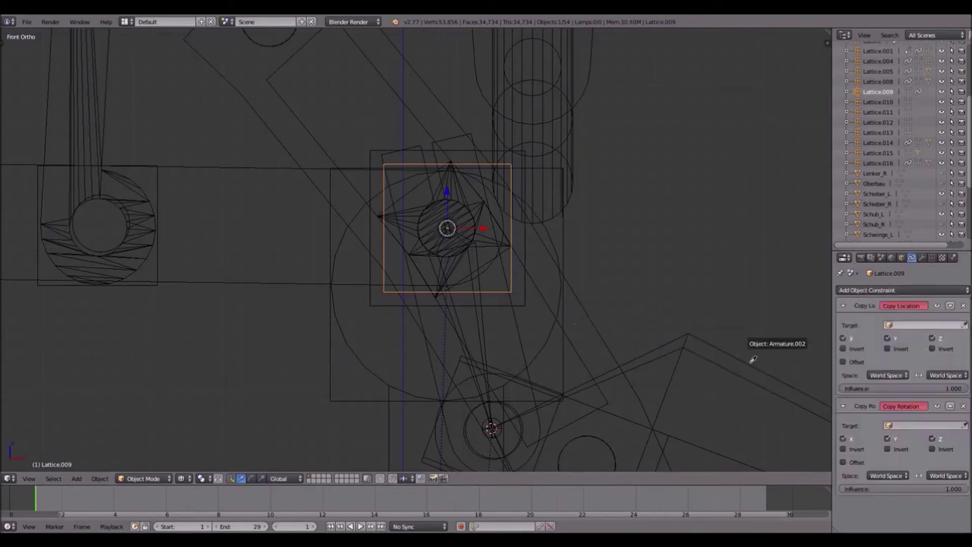
pyautogui.click(752, 354)
pyautogui.click(909, 340)
pyautogui.click(881, 359)
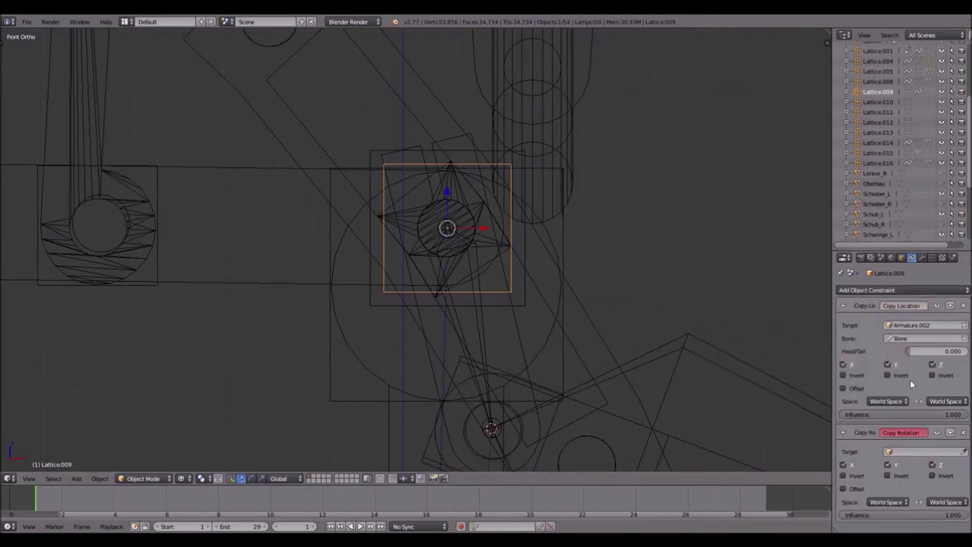
pyautogui.click(965, 452)
pyautogui.click(776, 376)
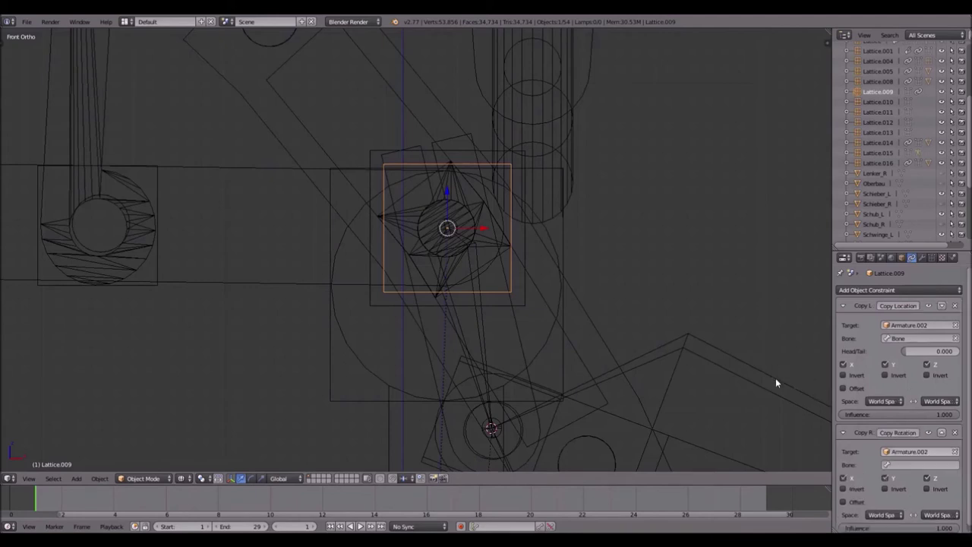
pyautogui.click(910, 465)
pyautogui.click(873, 369)
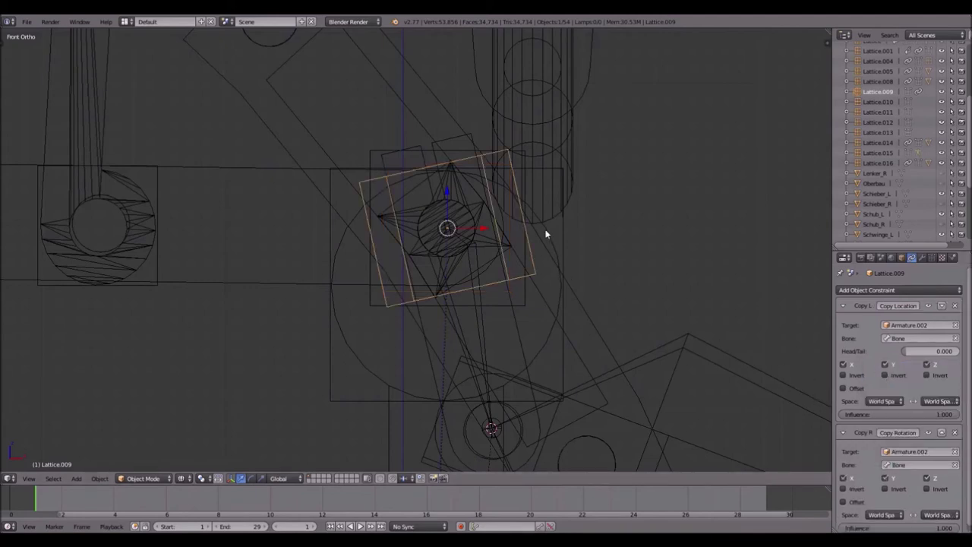
# - Parent the swing link Schwinge_L to Lattice.009 as an object
pyautogui.keyDown('shift'); pyautogui.rightClick(302, 124); pyautogui.keyUp('shift')
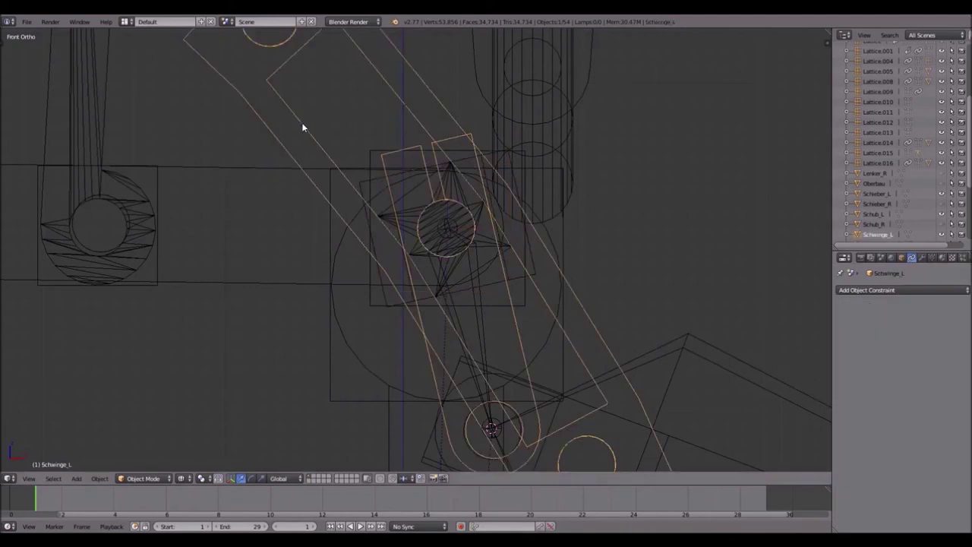
pyautogui.keyDown('shift'); pyautogui.rightClick(360, 182); pyautogui.keyUp('shift')
pyautogui.hotkey('ctrl', 'p')
pyautogui.click(360, 181)
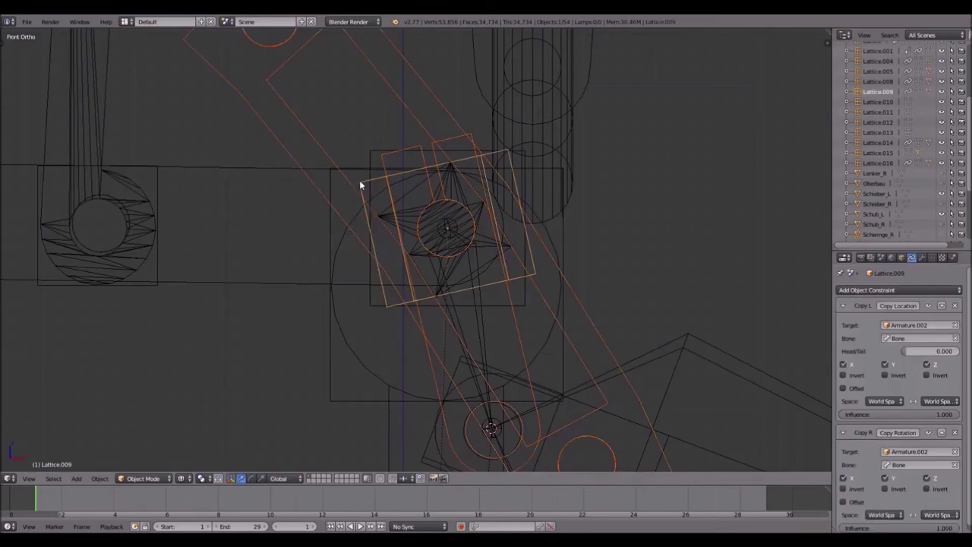
# - Play the animation briefly to check the swing link's motion about its pivot
pyautogui.hotkey('alt', 'a')
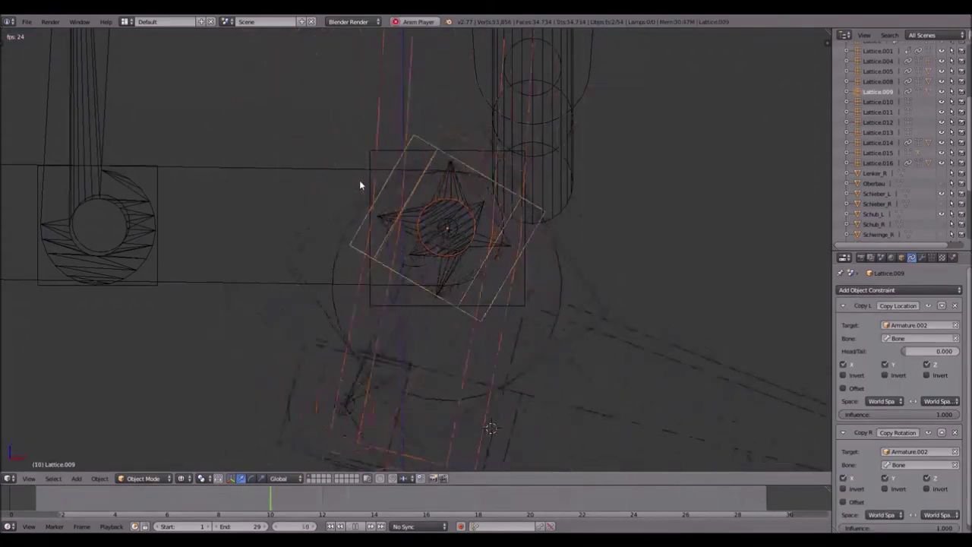
pyautogui.press('Escape')
pyautogui.scroll(-6, 355, 180)
pyautogui.scroll(-4, 354, 179)
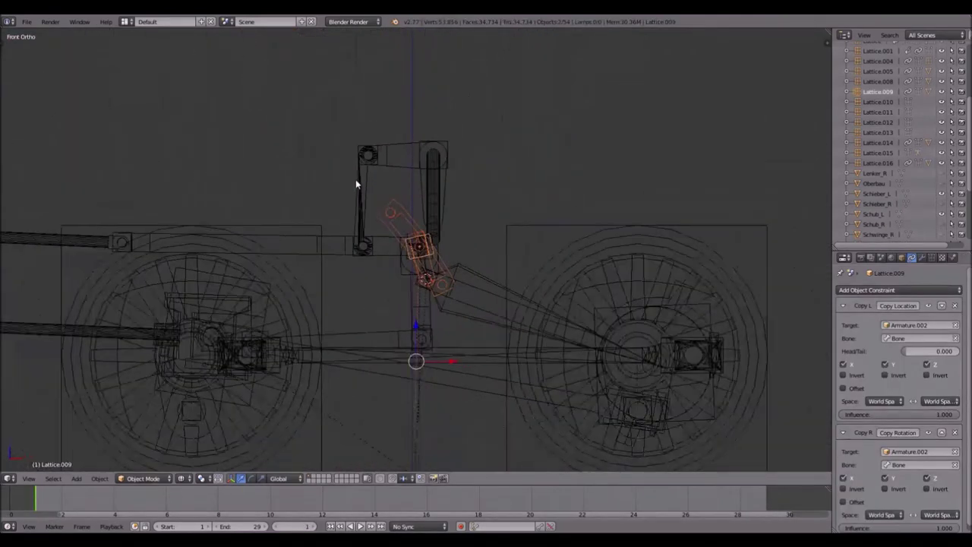
# - Rotate the wheel lattice Lattice.001 by 2 degrees and then by a further 90 degrees
pyautogui.rightClick(522, 232)
pyautogui.press('r')
pyautogui.press('2')
pyautogui.press('Return')
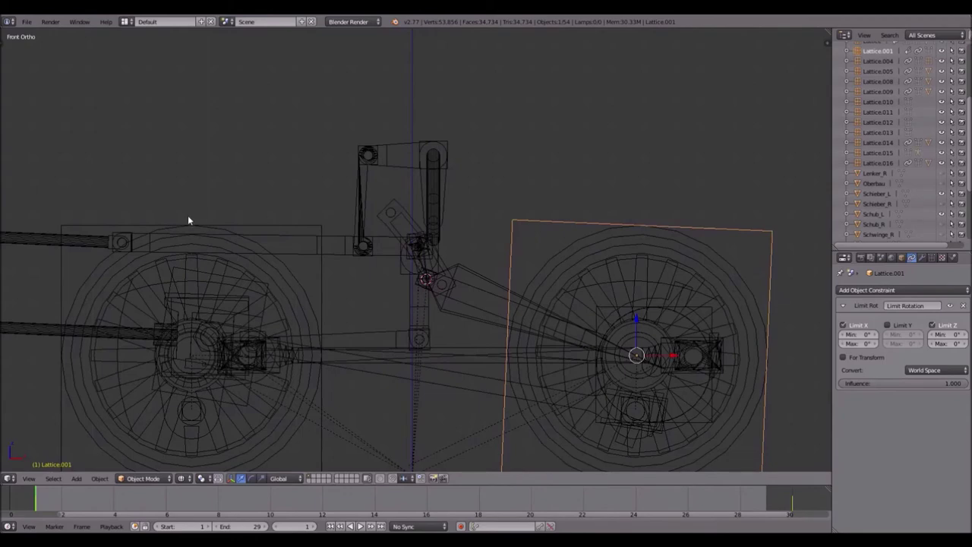
pyautogui.scroll(3, 445, 264)
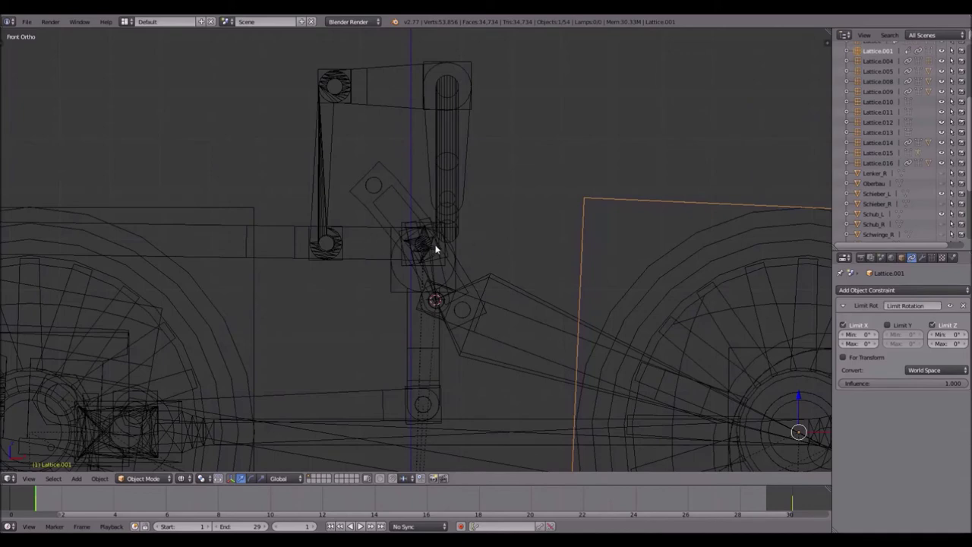
pyautogui.scroll(-3, 504, 248)
pyautogui.press('r')
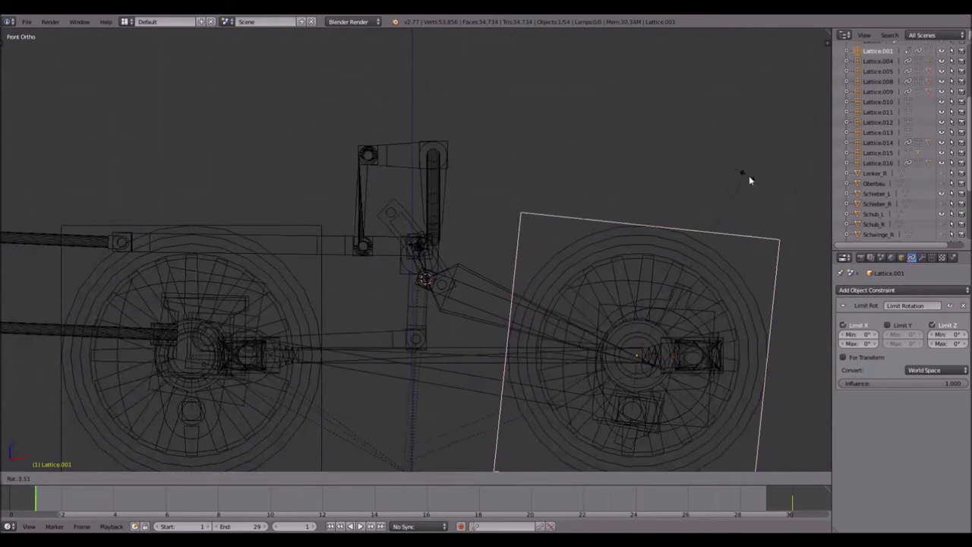
pyautogui.write('90')
pyautogui.press('Return')
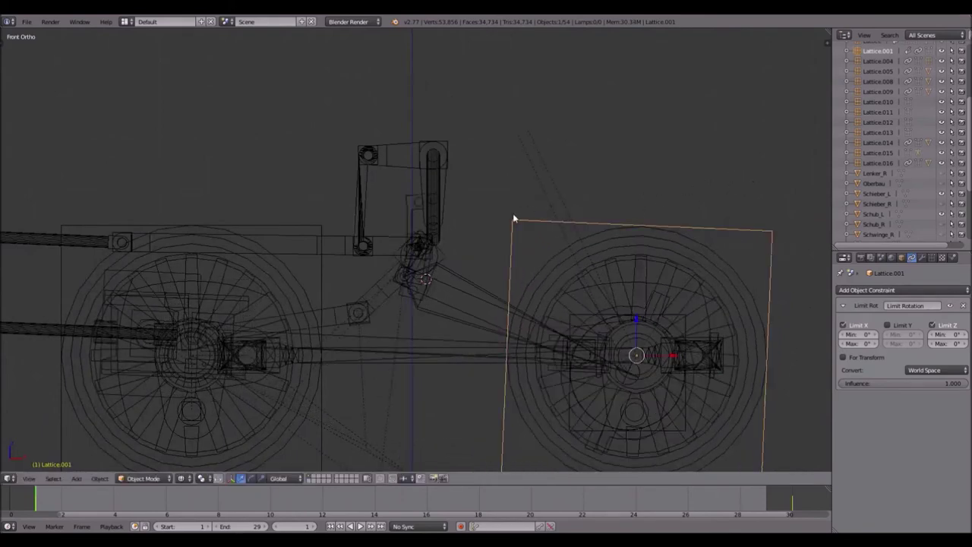
# - Duplicate the small lattice at the far pin of the long upper rod in place and scale the copy
pyautogui.scroll(5, 165, 224)
pyautogui.keyDown('ctrl'); pyautogui.scroll(-10, 139, 180); pyautogui.keyUp('ctrl')
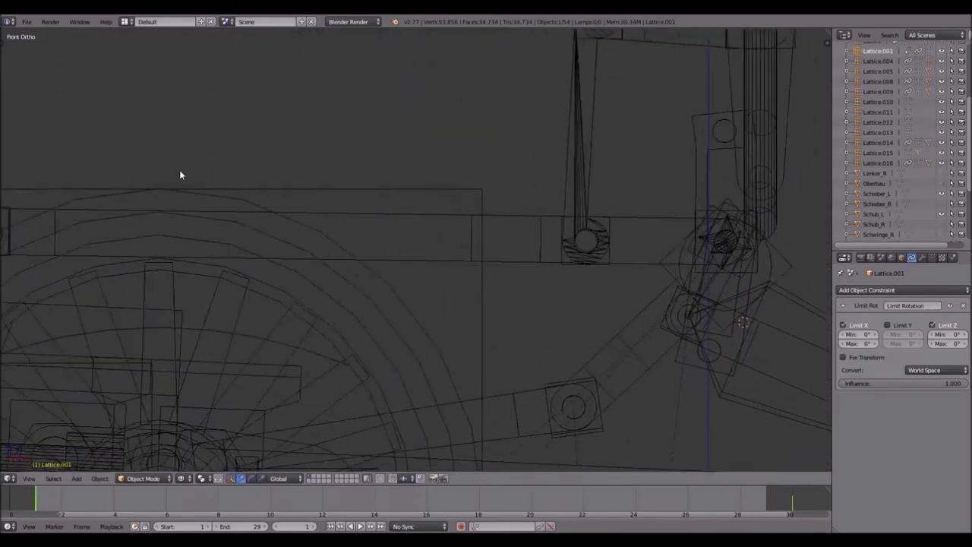
pyautogui.rightClick(166, 217)
pyautogui.hotkey('shift', 'd')
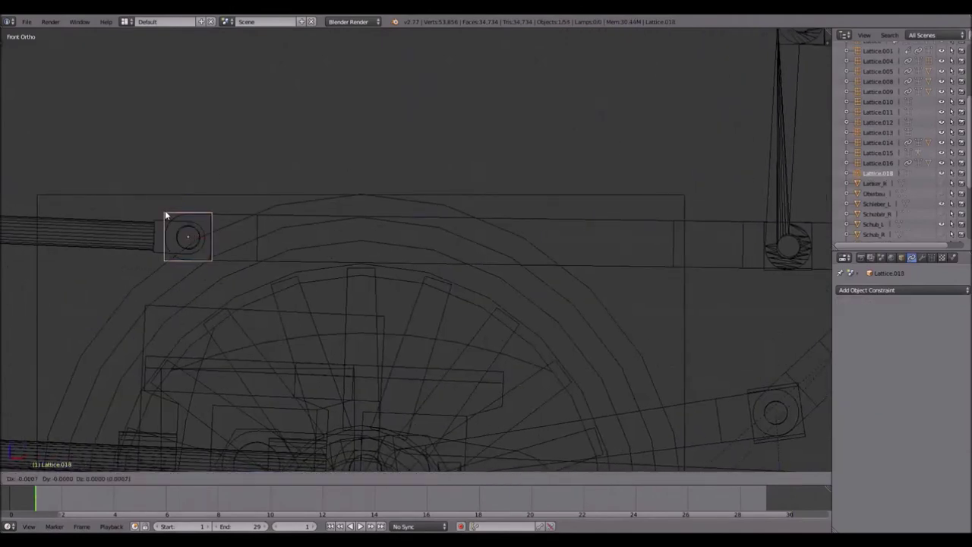
pyautogui.press('Escape')
pyautogui.press('s')
pyautogui.click(267, 206)
# - Parent the duplicated pin lattice Lattice.018 to Lattice.009 at the swing link's pivot as an object
pyautogui.keyDown('shift'); pyautogui.moveTo(585, 199); pyautogui.dragTo(109, 174, button='middle'); pyautogui.keyUp('shift')
pyautogui.scroll(3, 440, 176)
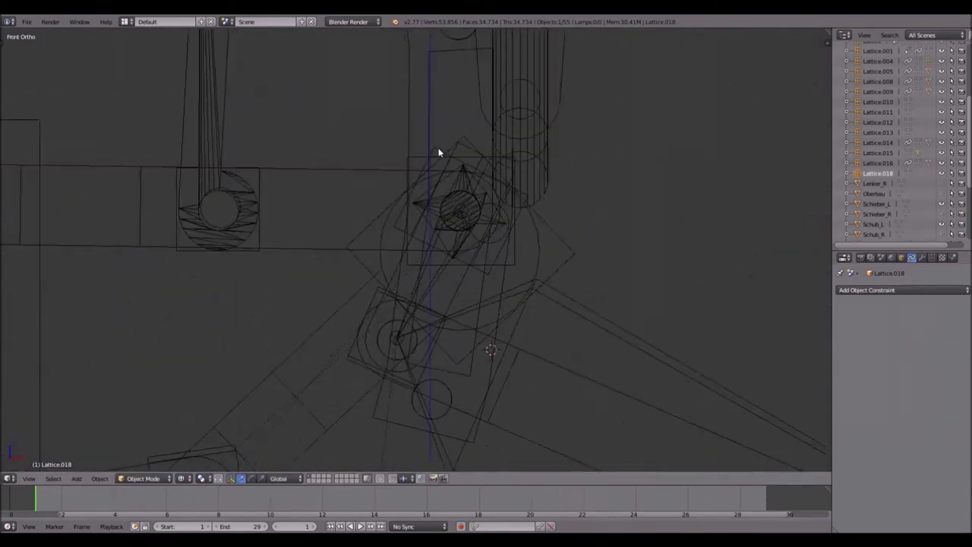
pyautogui.rightClick(436, 152)
pyautogui.hotkey('ctrl', 'p')
pyautogui.click(435, 152)
# - View the whole linkage and play the animation to check the valve gear's motion
pyautogui.press('Home')
pyautogui.hotkey('alt', 'a')
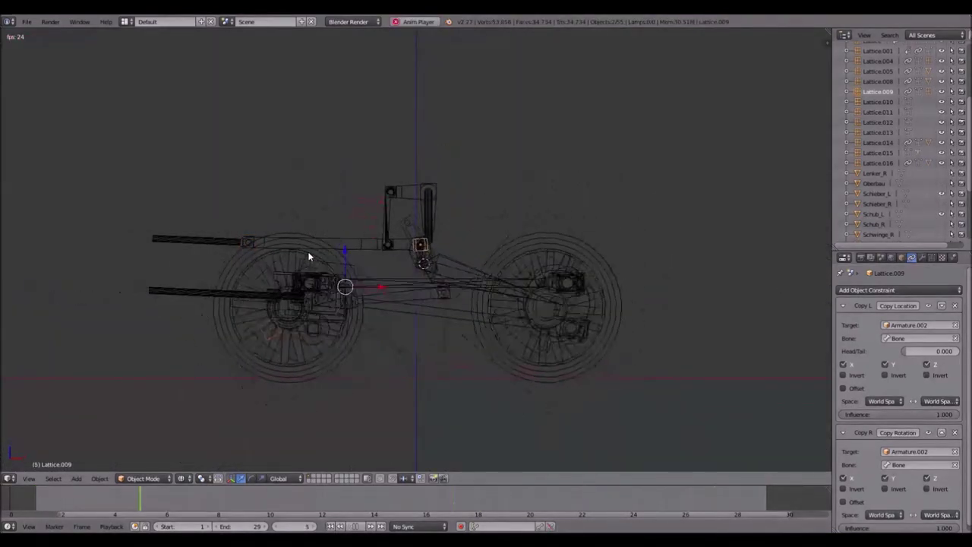
pyautogui.press('Escape')
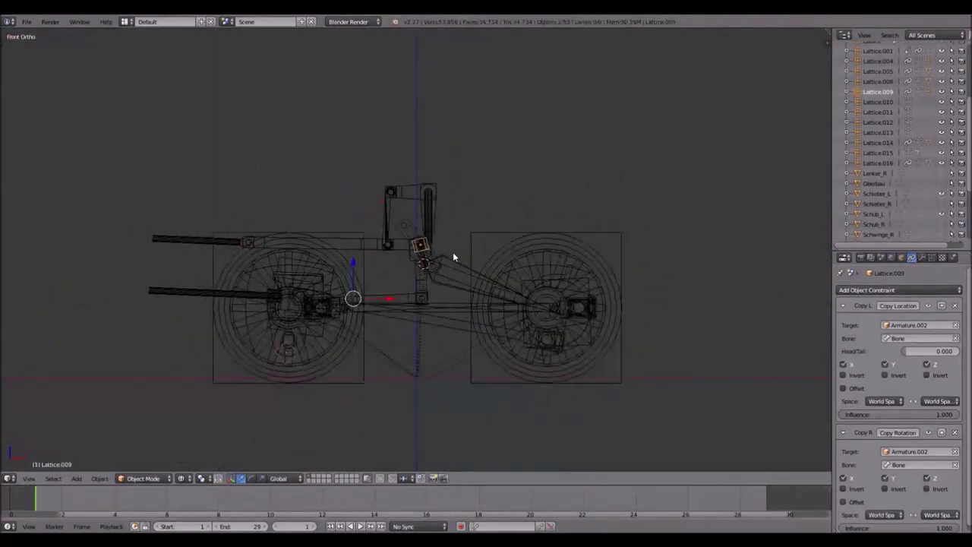
# - Rotate the wheel lattice Lattice.001 slightly to test the linkage
pyautogui.scroll(4, 453, 252)
pyautogui.rightClick(529, 228)
pyautogui.press('r')
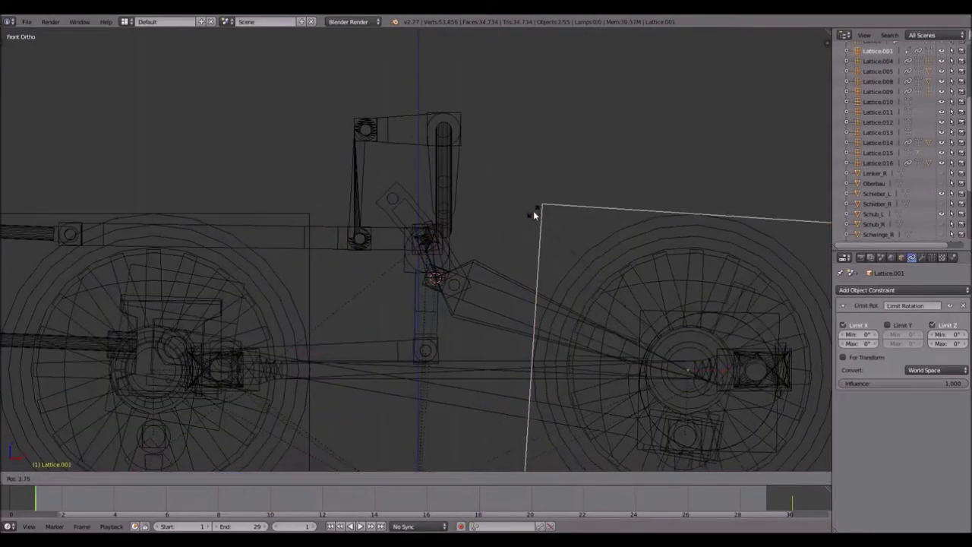
pyautogui.click(534, 214)
# - Check the parent of Armature.002 and parent Lattice.015 to the larger square lattice around the swing link's pivot as an object
pyautogui.scroll(6, 446, 231)
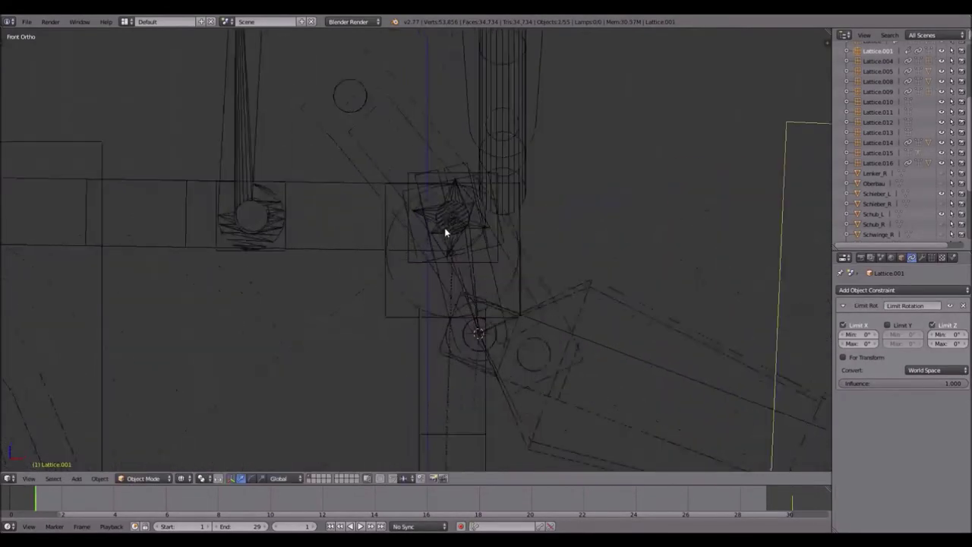
pyautogui.rightClick(406, 121)
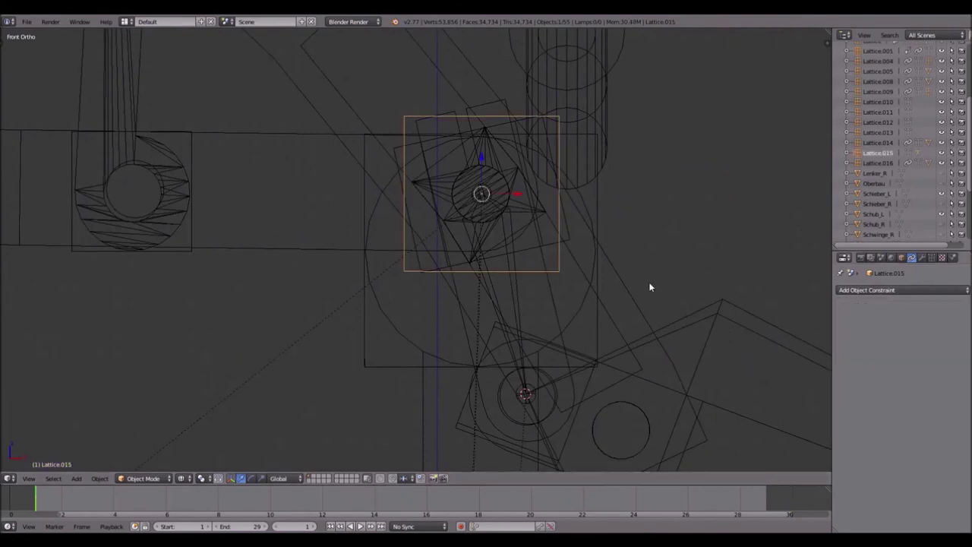
pyautogui.rightClick(768, 324)
pyautogui.click(902, 257)
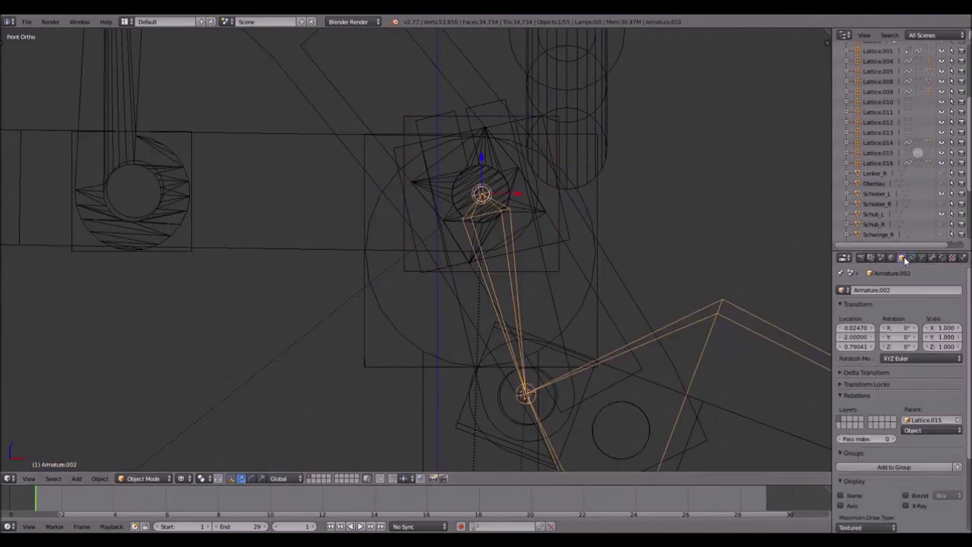
pyautogui.rightClick(402, 120)
pyautogui.keyDown('shift'); pyautogui.rightClick(374, 365); pyautogui.keyUp('shift')
pyautogui.hotkey('ctrl', 'p')
pyautogui.click(375, 365)
# - Try rotating the wheel lattice Lattice.001 by 90° to test the linkage, and undo the rotation
pyautogui.scroll(-10, 373, 242)
pyautogui.rightClick(517, 228)
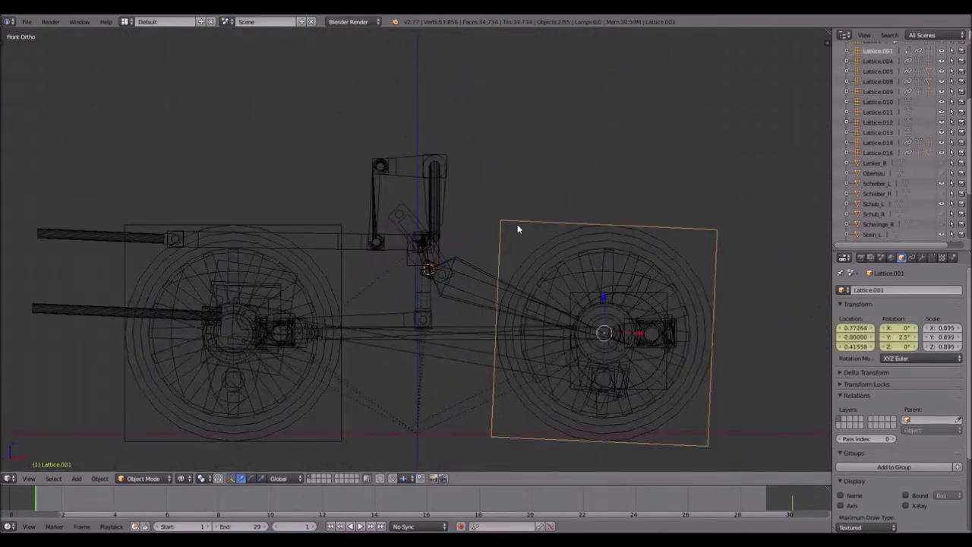
pyautogui.press('r')
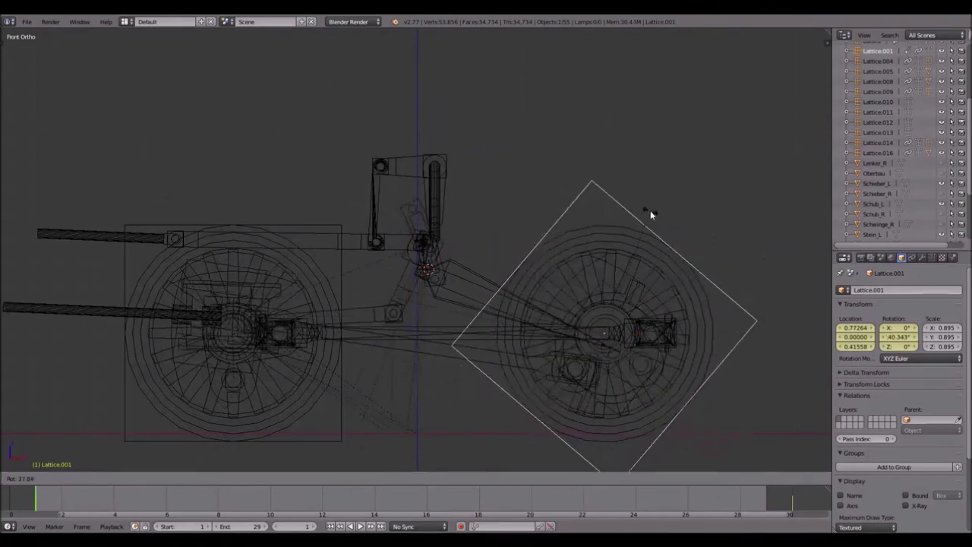
pyautogui.write('90')
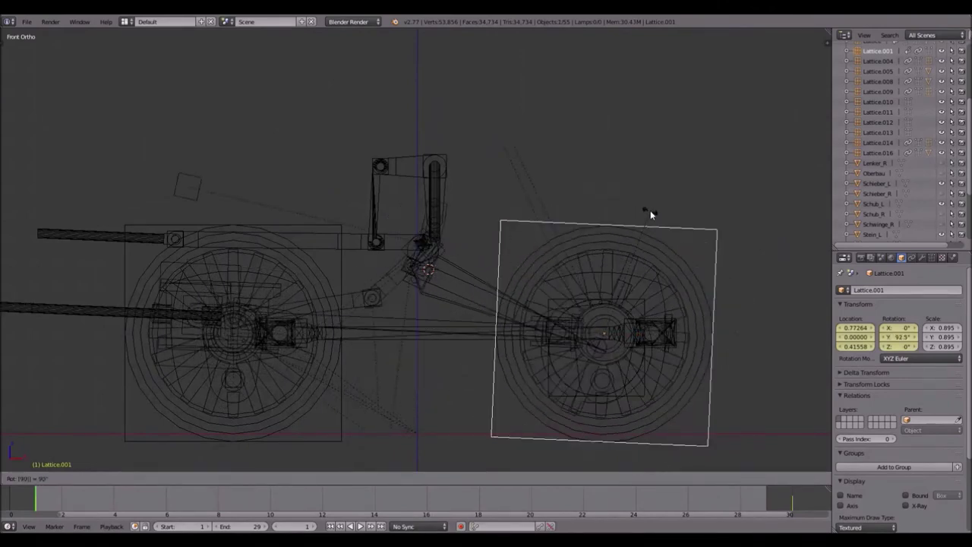
pyautogui.press('Return')
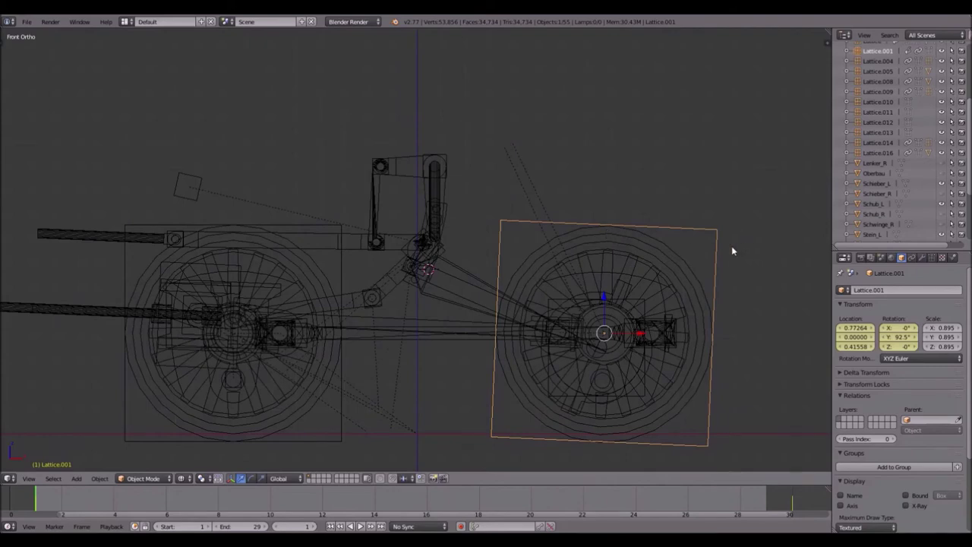
pyautogui.hotkey('ctrl', 'z')
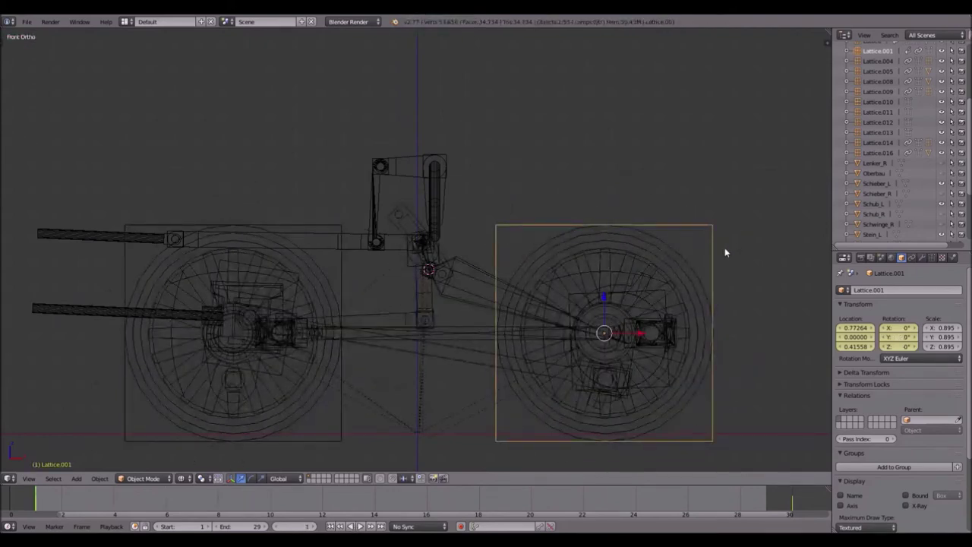
# - Rotate the wheel lattice Lattice.001 by 2.5° and by a further 90°
pyautogui.press('r')
pyautogui.click(734, 293)
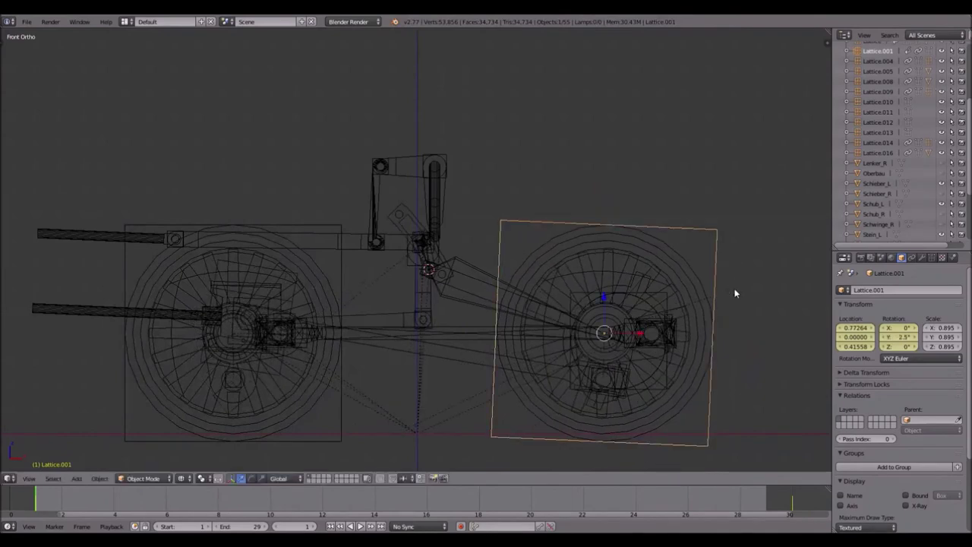
pyautogui.press('r')
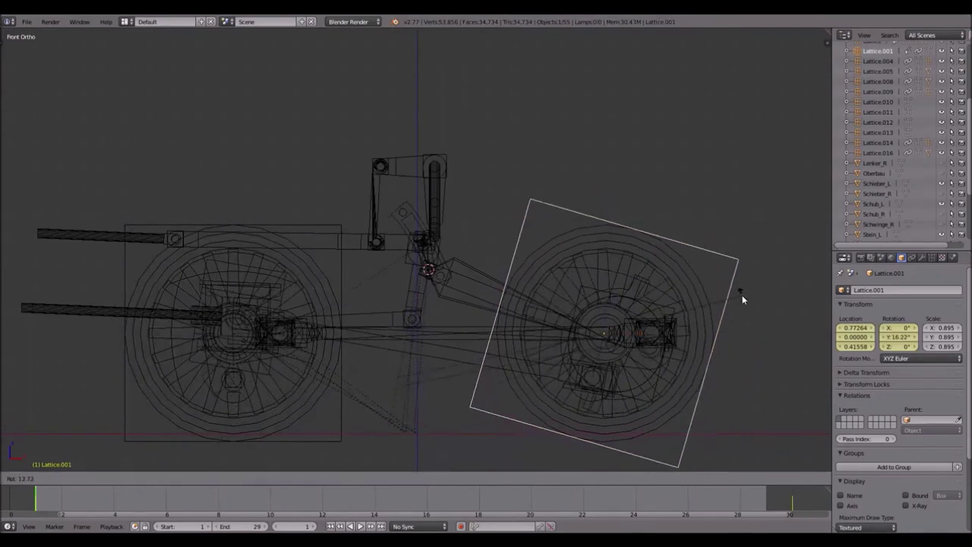
pyautogui.write('90')
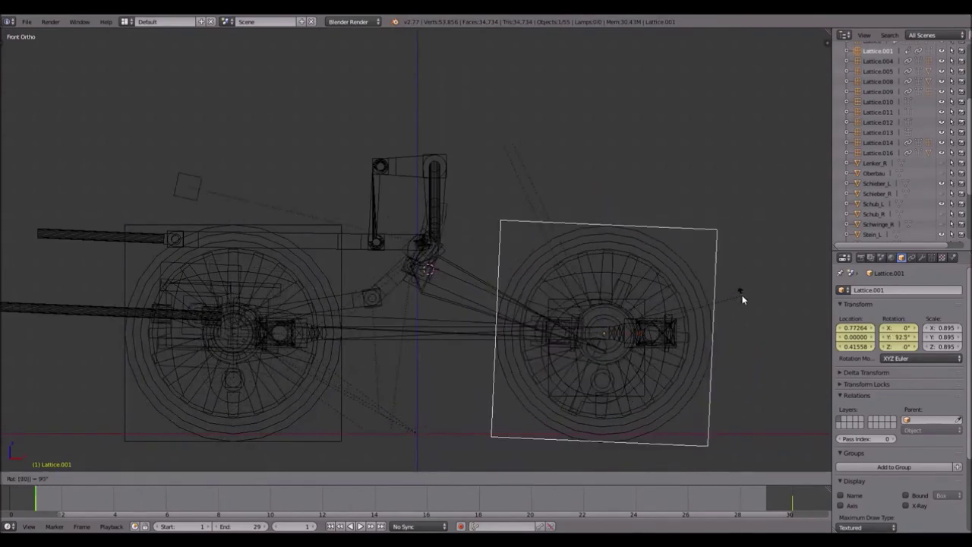
pyautogui.press('Return')
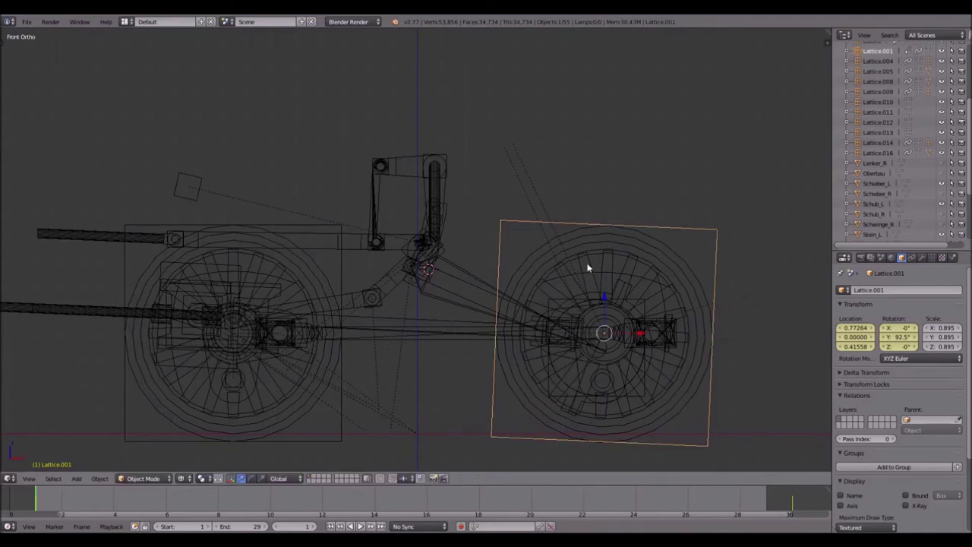
# - Examine how the swing link, its pin lattices and the long upper rod sit with the wheel lattice turned
pyautogui.scroll(3, 373, 197)
pyautogui.keyDown('shift'); pyautogui.moveTo(425, 197); pyautogui.dragTo(635, 201, button='middle'); pyautogui.keyUp('shift')
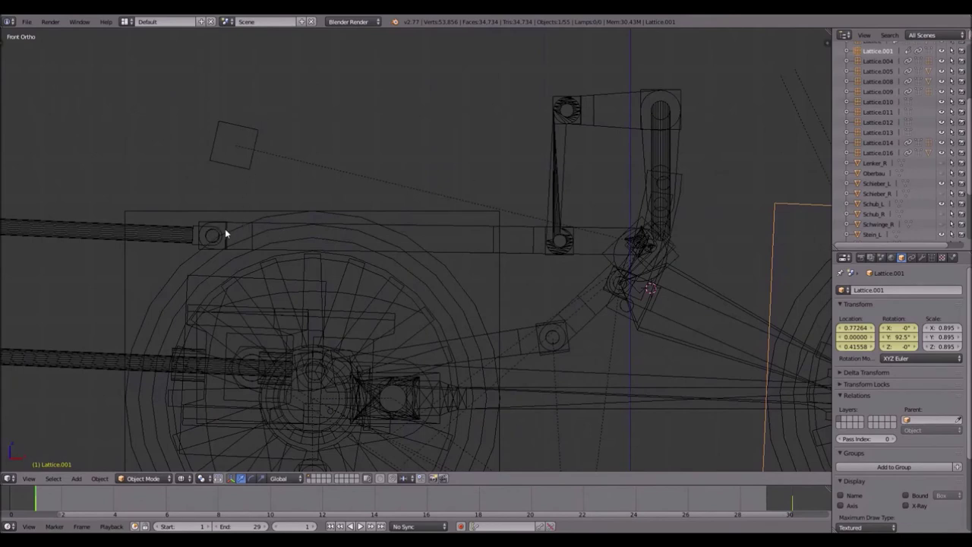
pyautogui.keyDown('shift'); pyautogui.moveTo(601, 210); pyautogui.dragTo(504, 199, button='middle'); pyautogui.keyUp('shift')
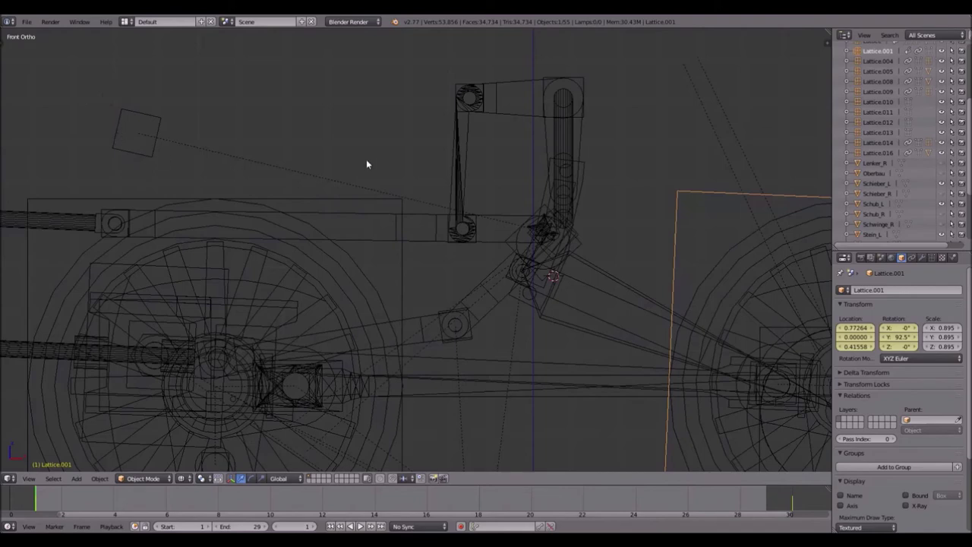
pyautogui.keyDown('shift'); pyautogui.moveTo(366, 164); pyautogui.dragTo(326, 177, button='middle'); pyautogui.keyUp('shift')
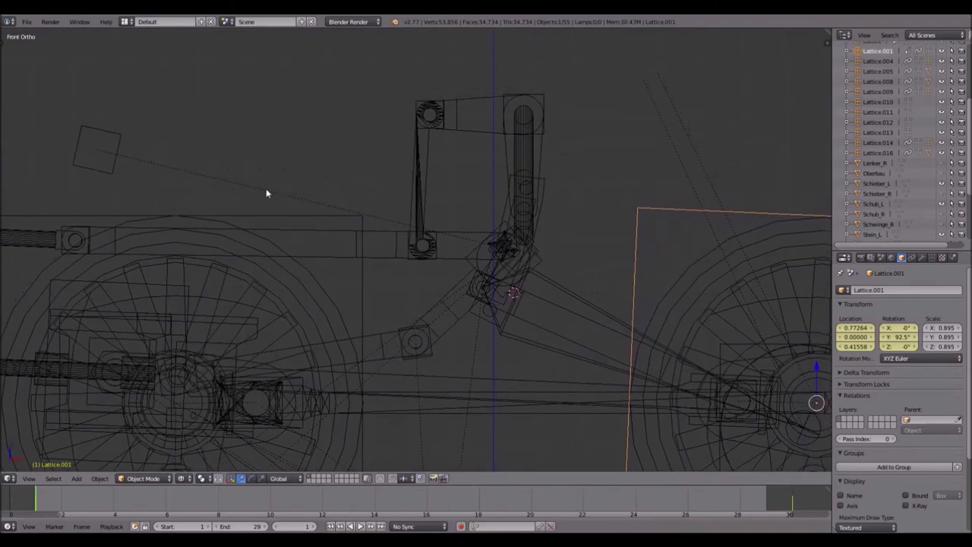
pyautogui.scroll(-2, 264, 167)
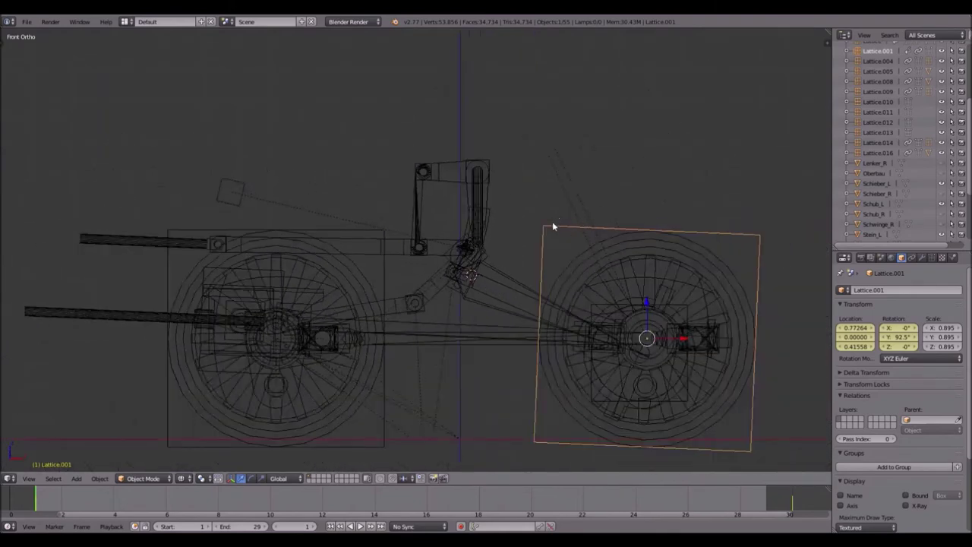
pyautogui.scroll(6, 553, 227)
pyautogui.keyDown('shift'); pyautogui.moveTo(624, 213); pyautogui.dragTo(529, 203, button='middle'); pyautogui.keyUp('shift')
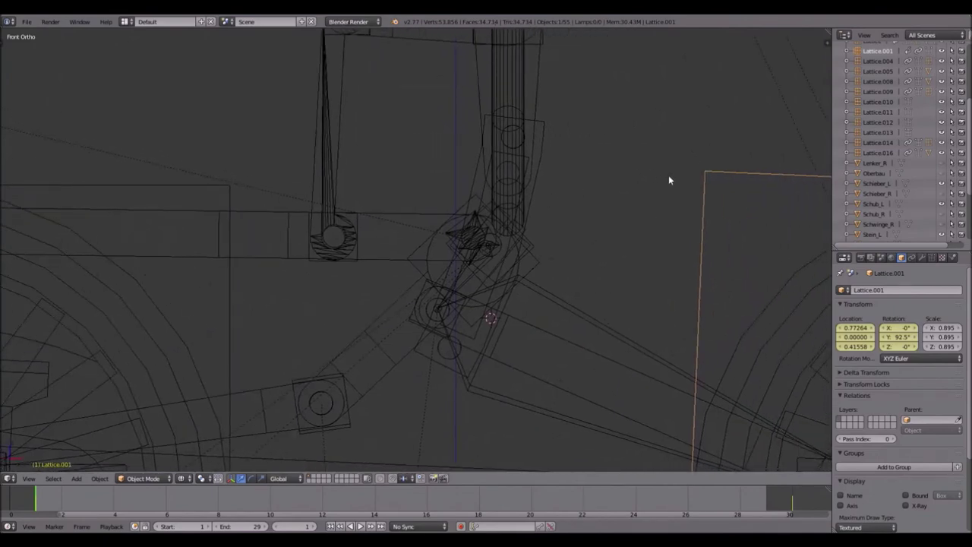
pyautogui.scroll(-2, 668, 180)
pyautogui.scroll(-3, 649, 175)
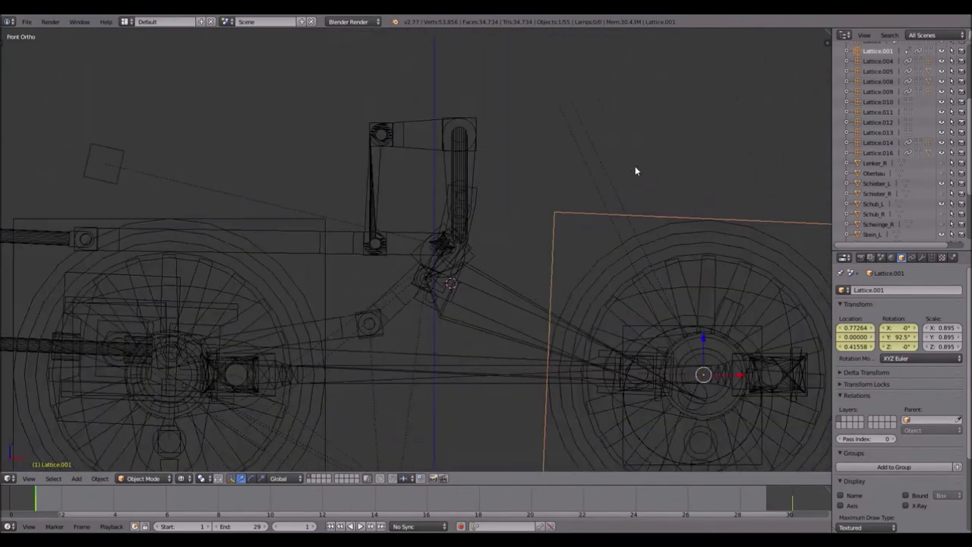
pyautogui.keyDown('shift'); pyautogui.moveTo(510, 158); pyautogui.dragTo(573, 180, button='middle'); pyautogui.keyUp('shift')
pyautogui.scroll(-3, 576, 180)
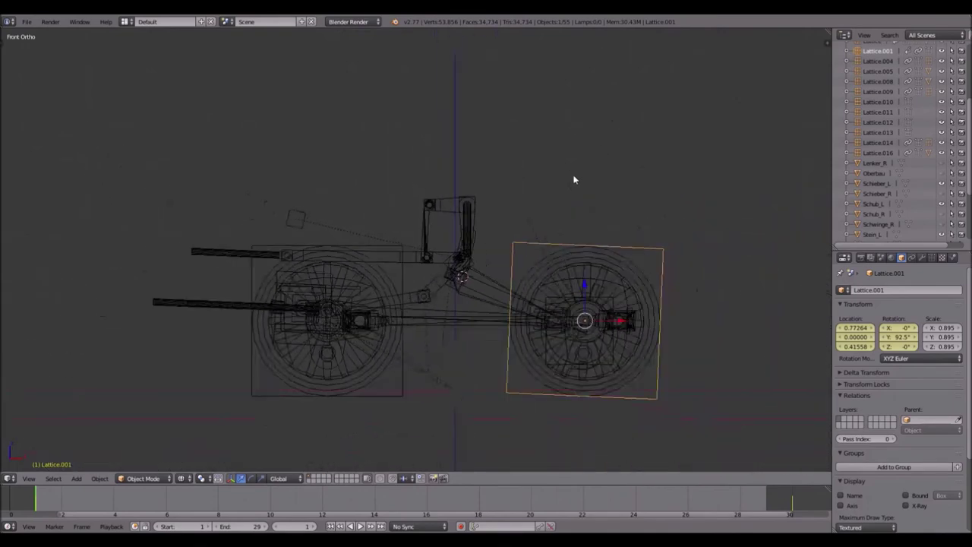
# - Duplicate Lattice.013 in place at the upper rod's pin beside the valve rod and enlarge the copy to a scale of about 0.102
pyautogui.scroll(4, 495, 195)
pyautogui.scroll(3, 583, 212)
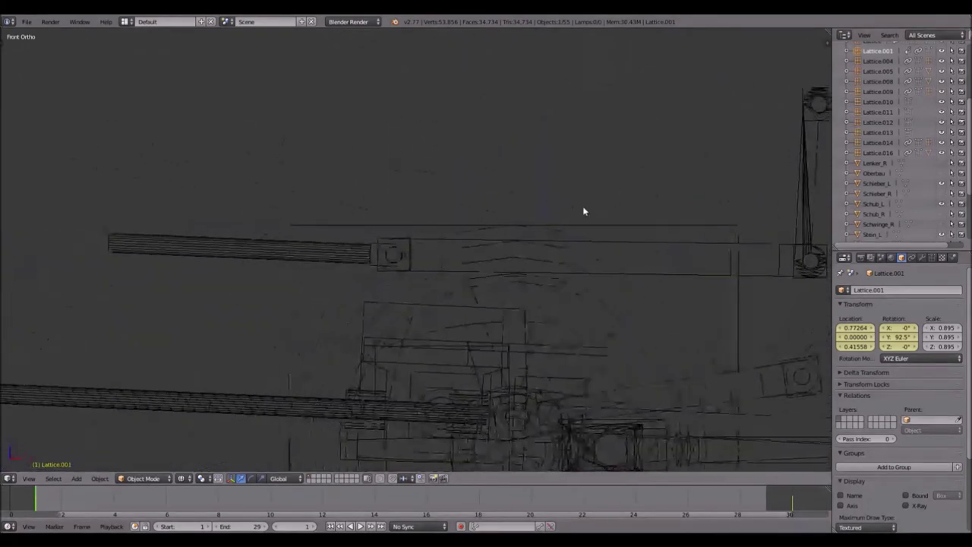
pyautogui.rightClick(389, 242)
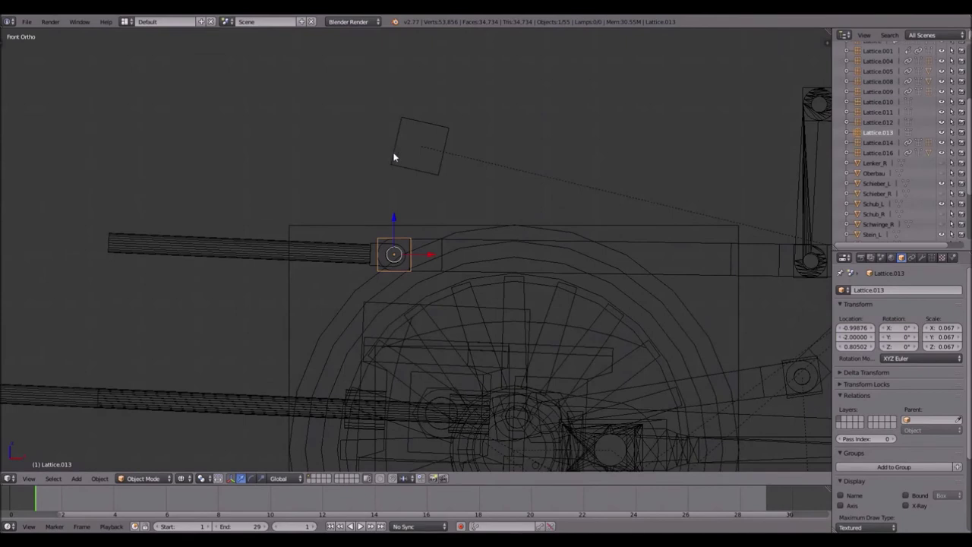
pyautogui.hotkey('shift', 's')
pyautogui.click(450, 219)
pyautogui.hotkey('shift', 'd')
pyautogui.press('s')
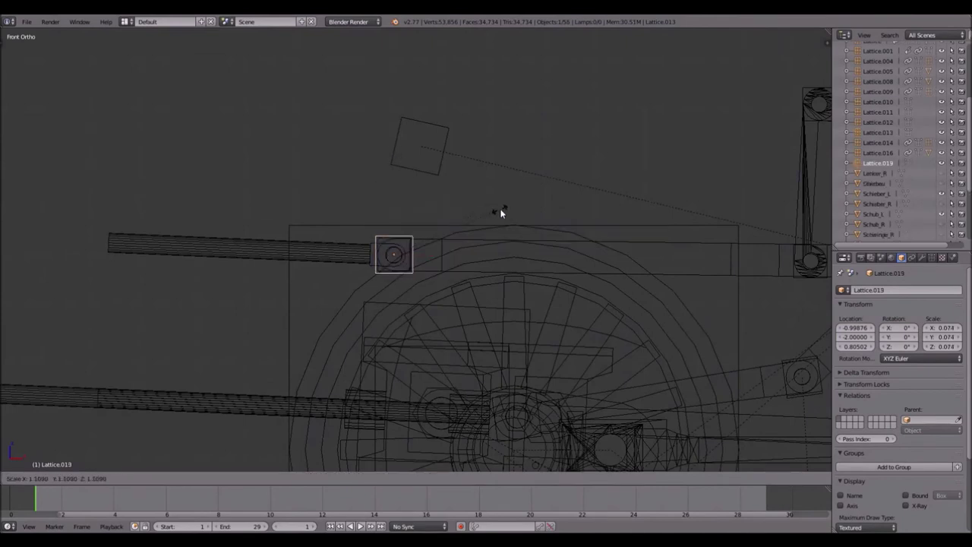
pyautogui.click(542, 211)
# - Duplicate the enlarged pin lattice and move the copy 100 units up along the global Z axis
pyautogui.scroll(-2, 464, 224)
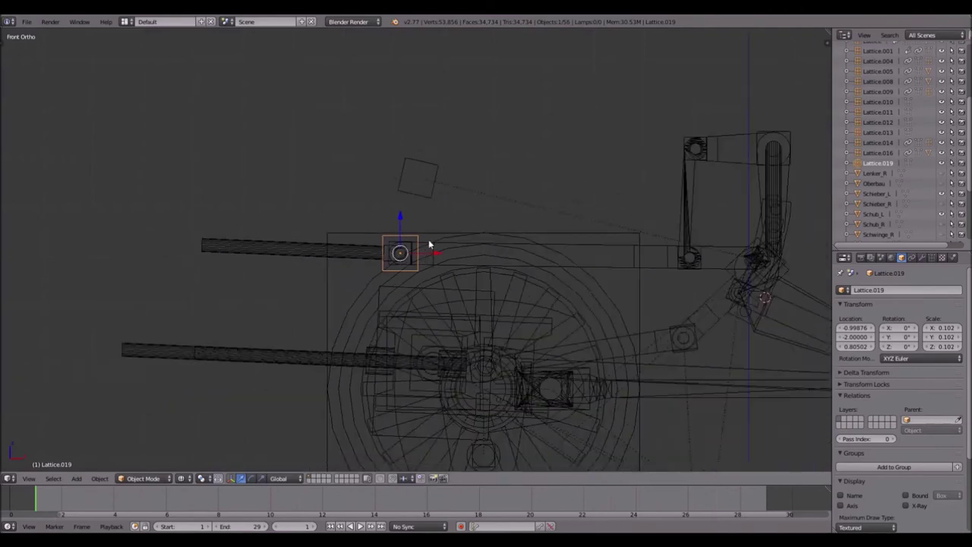
pyautogui.hotkey('shift', 'd')
pyautogui.press('z')
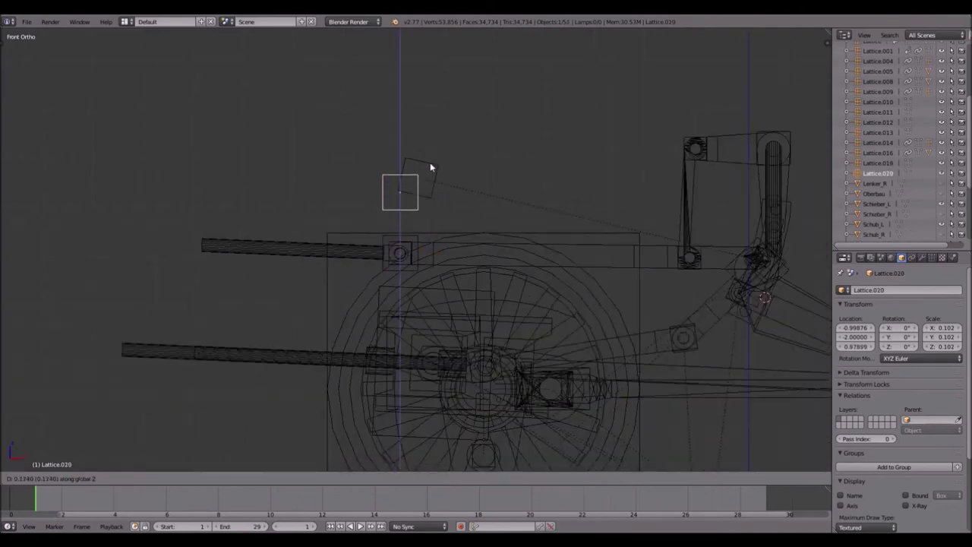
pyautogui.write('100')
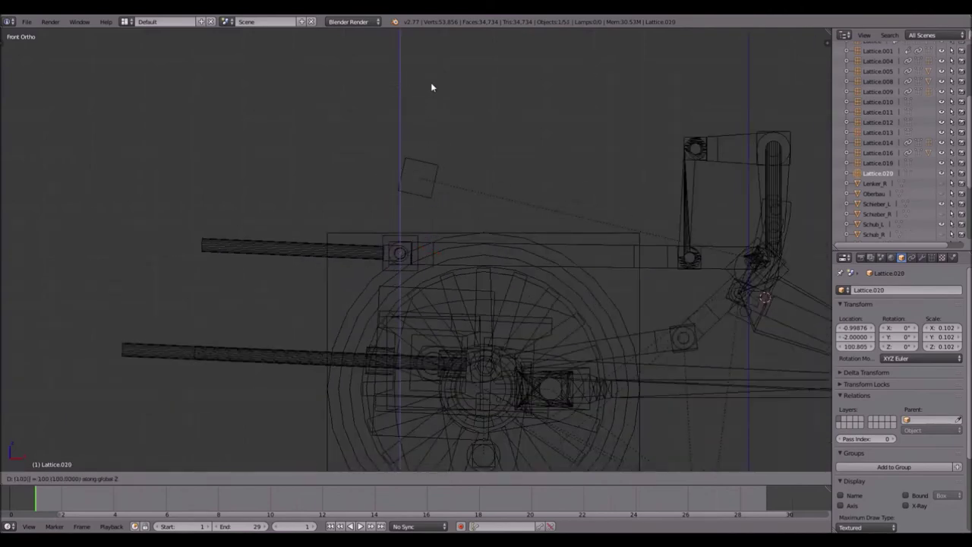
pyautogui.press('Return')
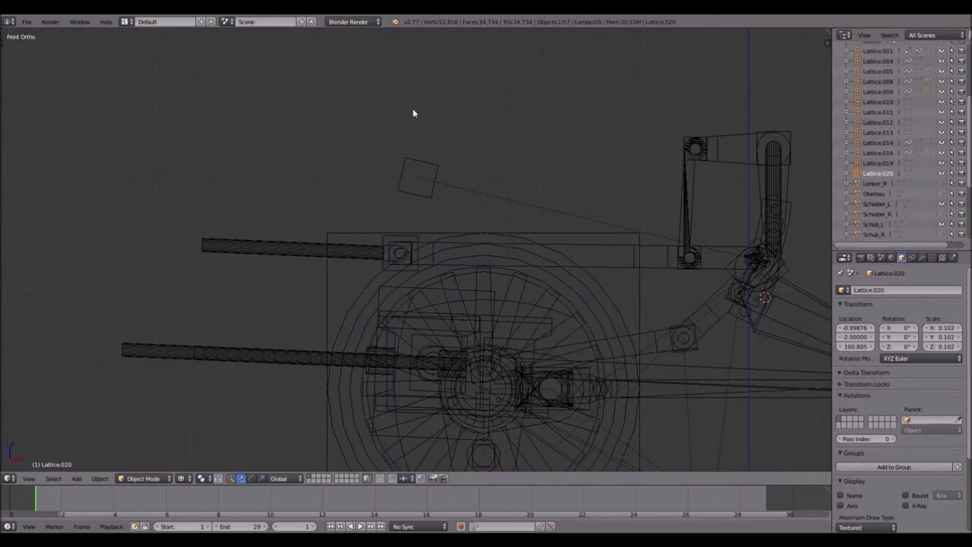
# - Parent the raised copy Lattice.020 to Lattice.019 at the rod pin as an object, and rotate Lattice.019 by 2.5°
pyautogui.rightClick(384, 244)
pyautogui.hotkey('ctrl', 'p')
pyautogui.click(386, 238)
pyautogui.press('r')
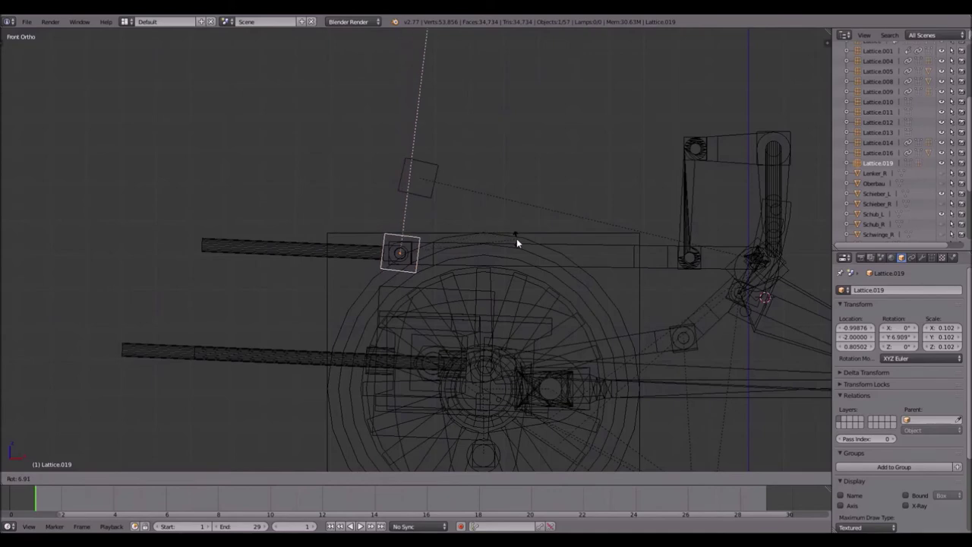
pyautogui.write('2.5')
pyautogui.press('Return')
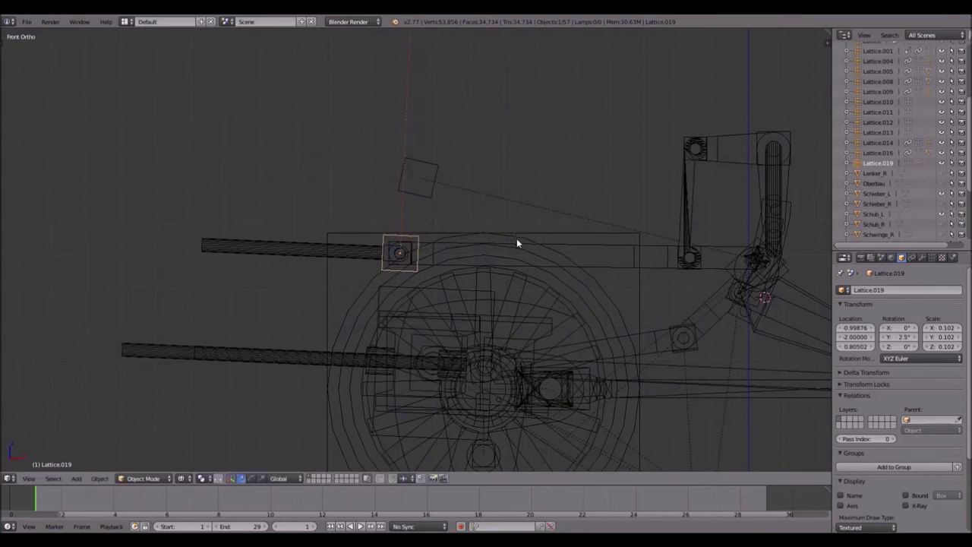
# - Snap the 3D cursor to the raised lattice Lattice.020 high above the linkage
pyautogui.scroll(3, 516, 238)
pyautogui.keyDown('shift'); pyautogui.moveTo(490, 221); pyautogui.dragTo(453, 264, button='middle'); pyautogui.keyUp('shift')
pyautogui.scroll(-20, 454, 259)
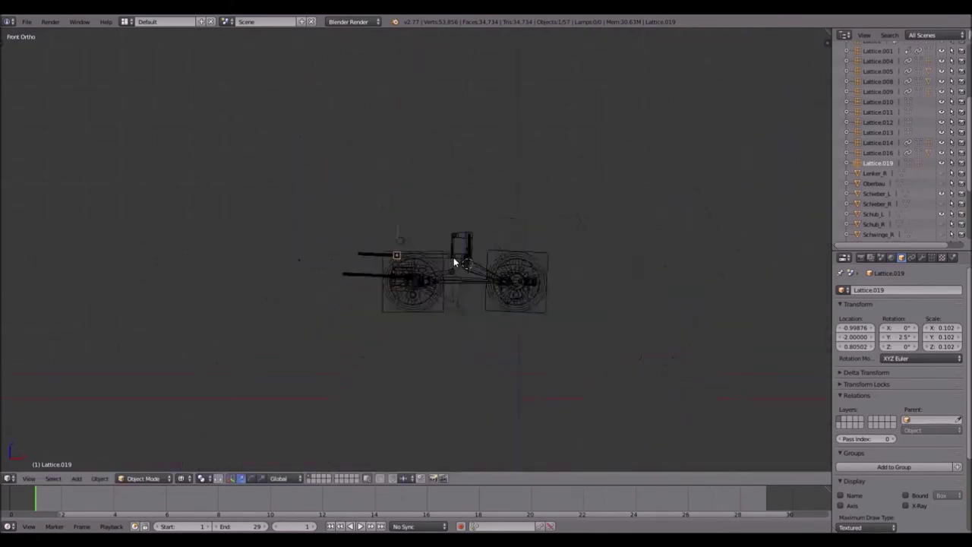
pyautogui.keyDown('shift'); pyautogui.moveTo(430, 109); pyautogui.dragTo(393, 287, button='middle'); pyautogui.keyUp('shift')
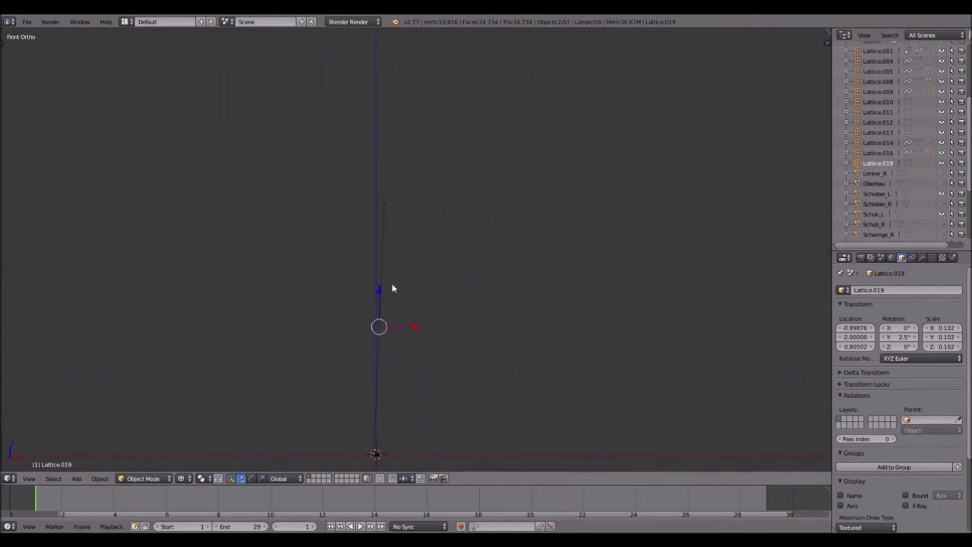
pyautogui.rightClick(386, 204)
pyautogui.hotkey('shift', 's')
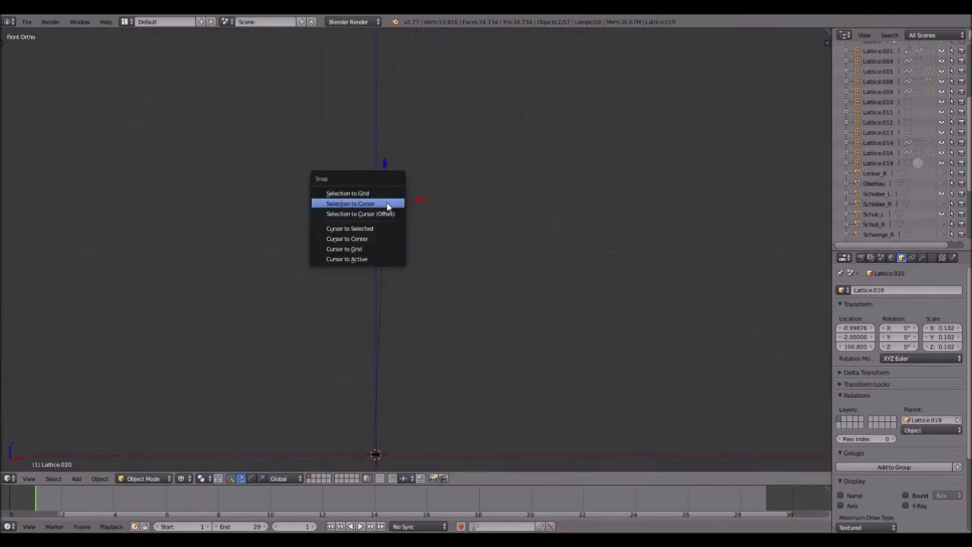
pyautogui.click(386, 224)
pyautogui.hotkey('shift', 'a')
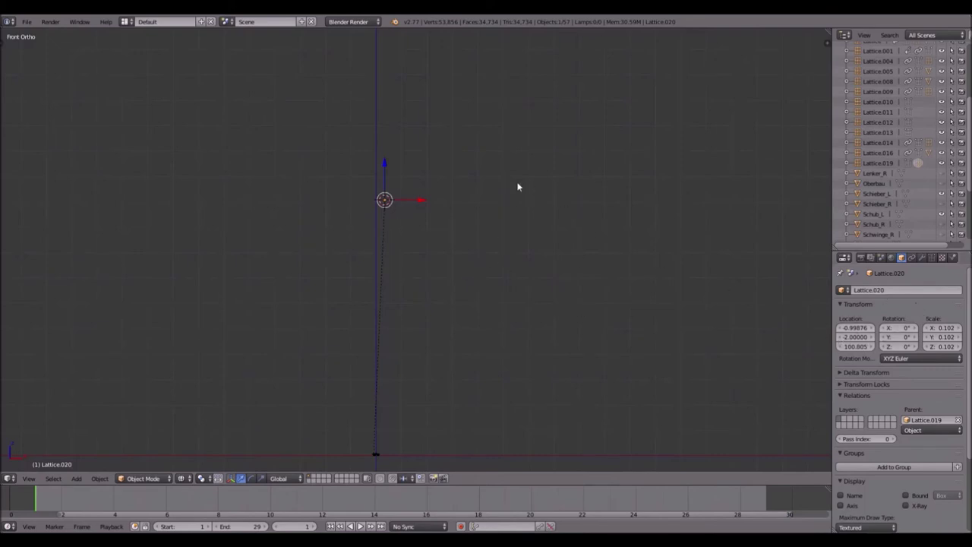
pyautogui.hotkey('shift', 's')
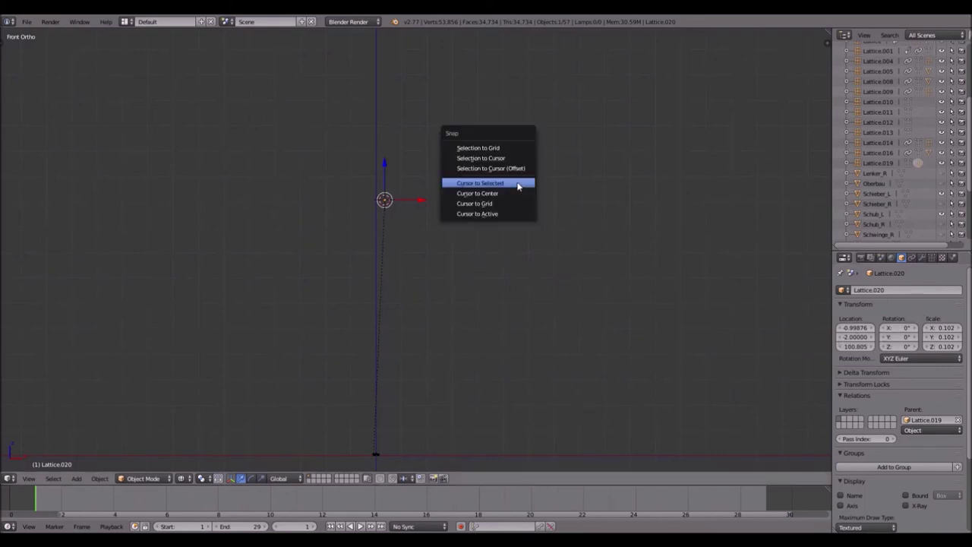
pyautogui.click(519, 183)
# - Add a single-bone armature at the 3D cursor on the raised lattice
pyautogui.hotkey('shift', 'a')
pyautogui.moveTo(520, 182)
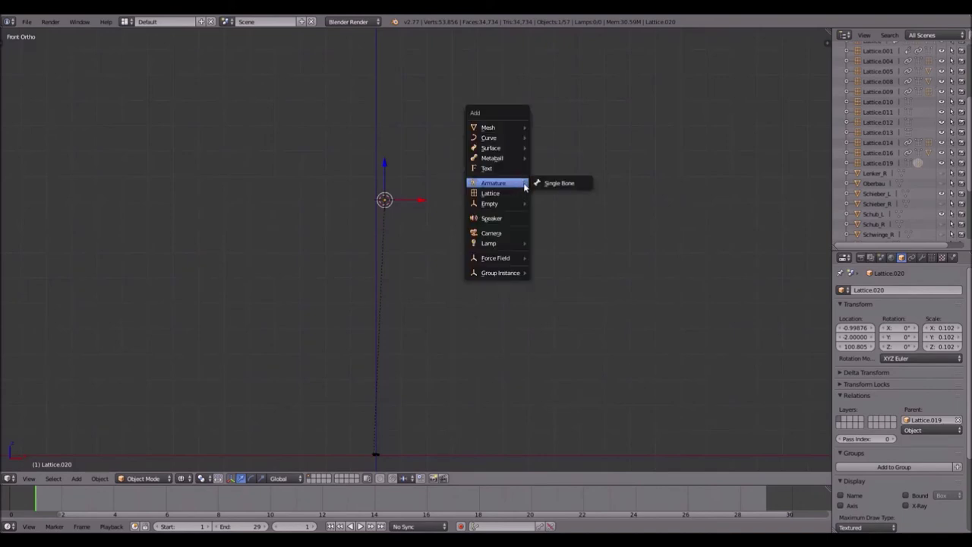
pyautogui.click(550, 186)
pyautogui.scroll(6, 376, 297)
pyautogui.keyDown('shift'); pyautogui.moveTo(378, 365); pyautogui.dragTo(568, 449, button='middle'); pyautogui.keyUp('shift')
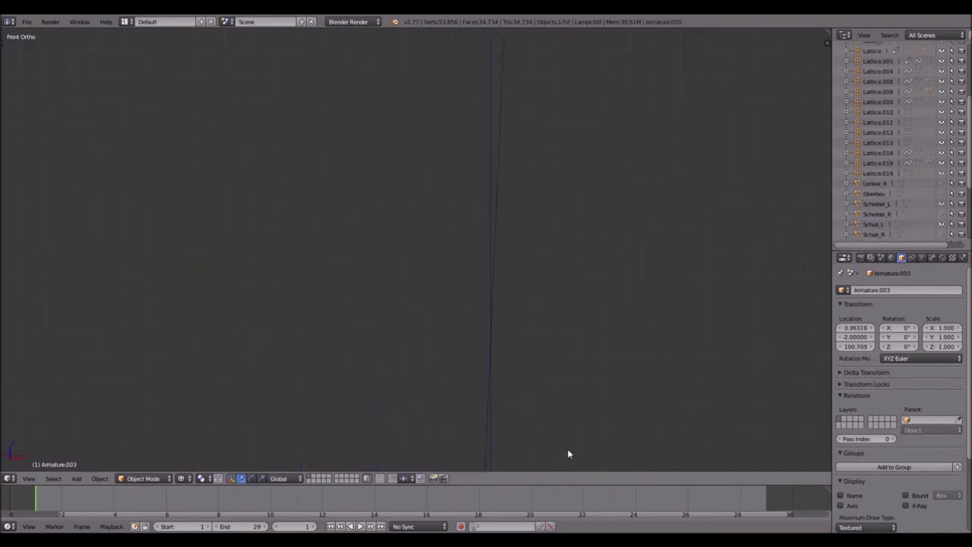
# - Move the tip of Armature.003's bone down about 105 units, to the level of the locomotive's wheels
pyautogui.scroll(-7, 531, 396)
pyautogui.scroll(-2, 466, 255)
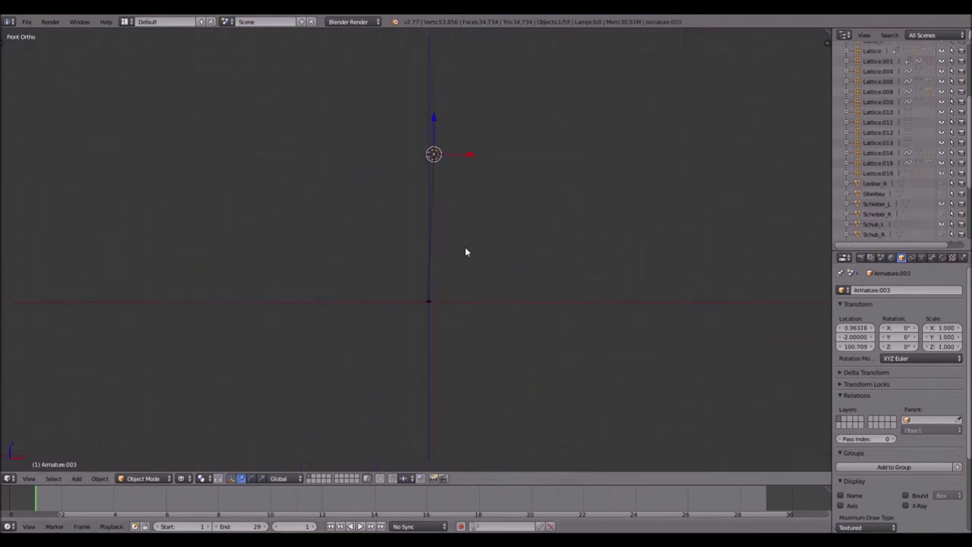
pyautogui.press('Tab')
pyautogui.press('g')
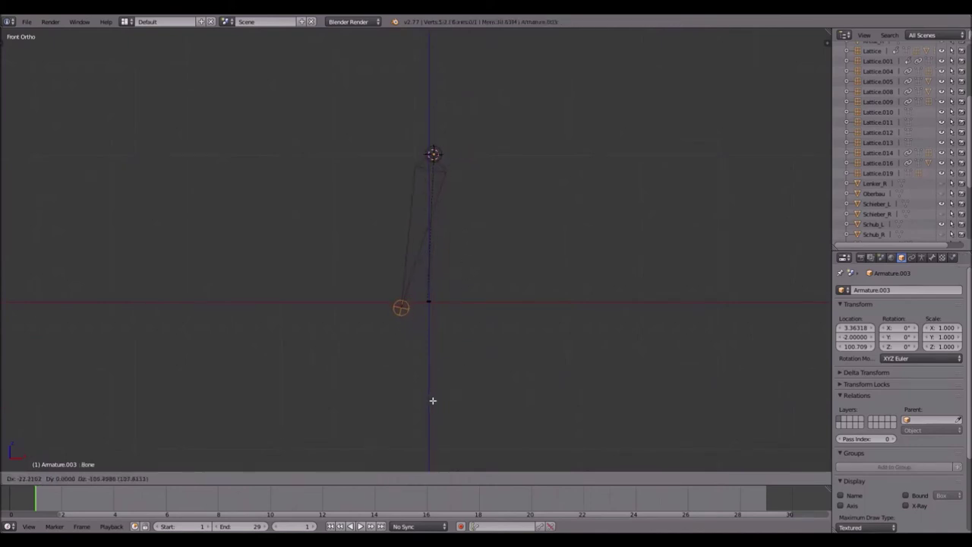
pyautogui.click(433, 396)
pyautogui.press('Tab')
# - Delete the raised lattice Lattice.020 at the upper end of the armature
pyautogui.scroll(1, 445, 156)
pyautogui.rightClick(439, 138)
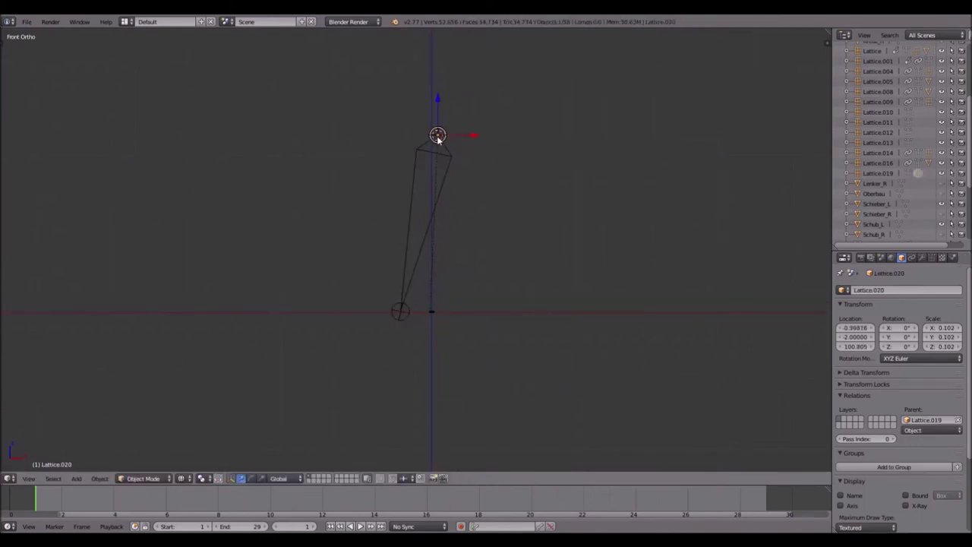
pyautogui.press('x')
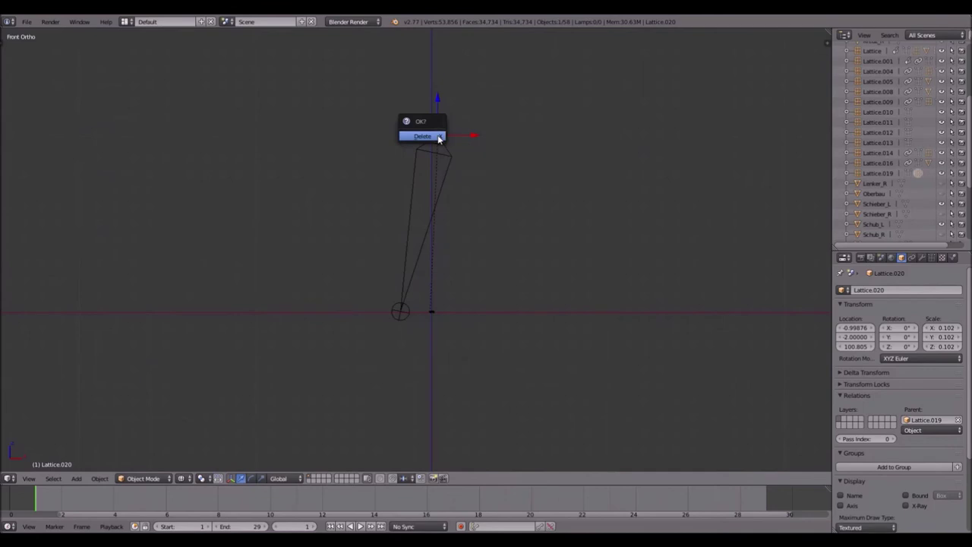
pyautogui.click(438, 138)
# - Move the lower tip of Armature.003's bone along the global X axis about 14 units towards the locomotive
pyautogui.scroll(5, 433, 350)
pyautogui.keyDown('shift'); pyautogui.moveTo(439, 368); pyautogui.dragTo(428, 139, button='middle'); pyautogui.keyUp('shift')
pyautogui.scroll(6, 438, 139)
pyautogui.keyDown('shift'); pyautogui.moveTo(464, 174); pyautogui.dragTo(447, 309, button='middle'); pyautogui.keyUp('shift')
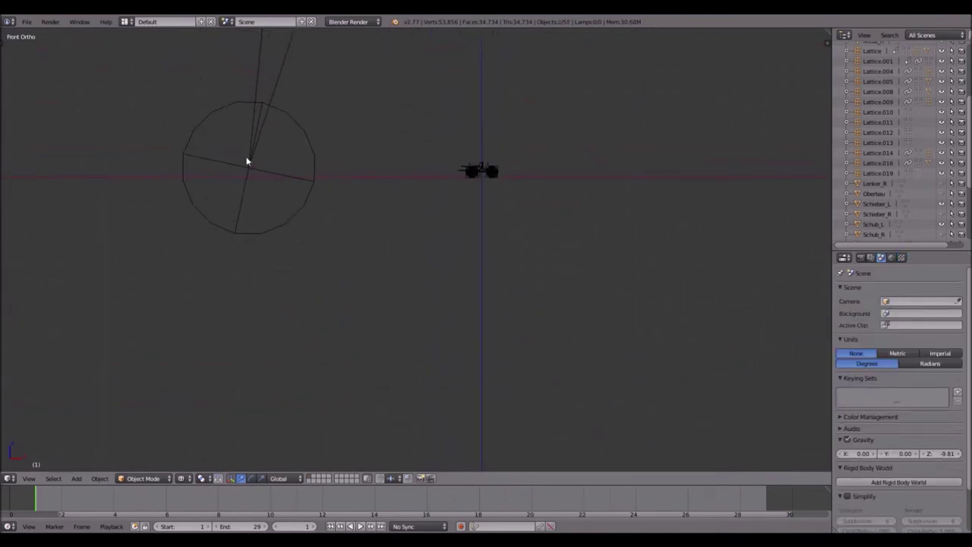
pyautogui.rightClick(248, 162)
pyautogui.press('g')
pyautogui.press('x')
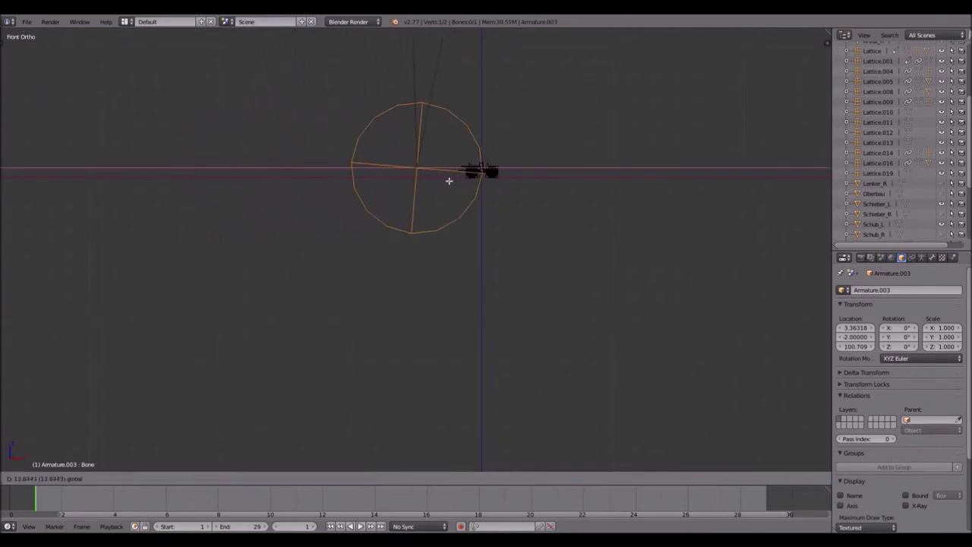
pyautogui.click(458, 179)
# - Extrude a second bone in Armature.003 from the lower tip to a point above the locomotive's wheels, and return to Object Mode
pyautogui.scroll(4, 556, 102)
pyautogui.keyDown('shift'); pyautogui.moveTo(555, 102); pyautogui.dragTo(466, 276, button='middle'); pyautogui.keyUp('shift')
pyautogui.scroll(4, 460, 258)
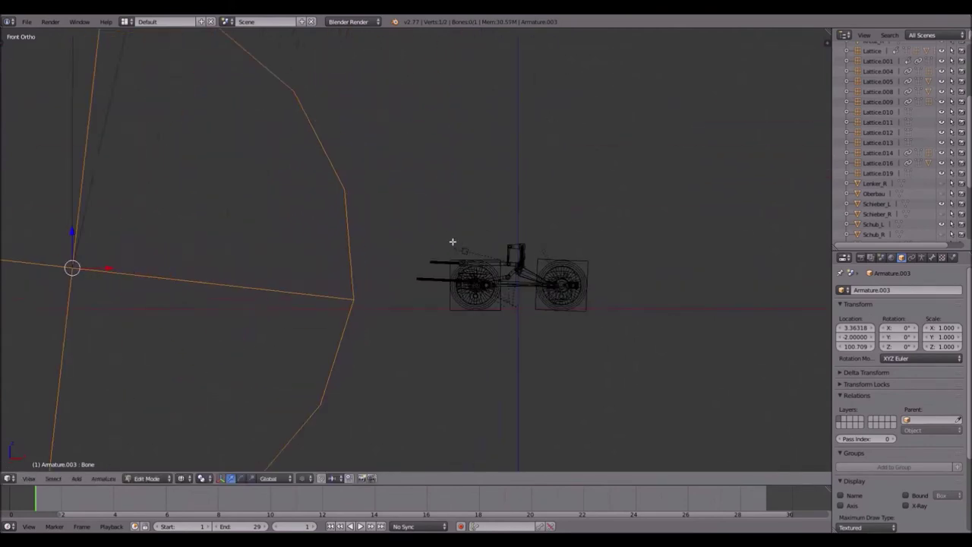
pyautogui.press('e')
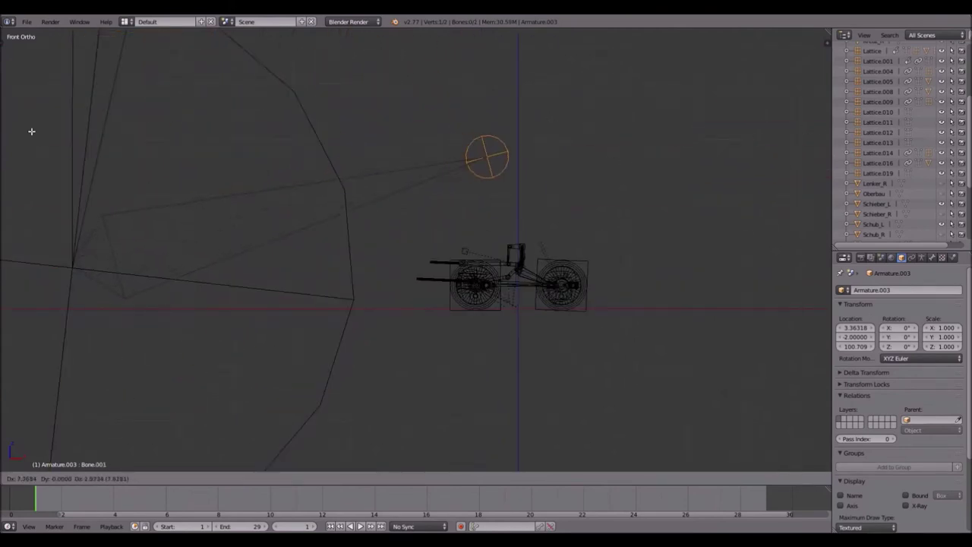
pyautogui.click(103, 134)
pyautogui.scroll(5, 422, 228)
pyautogui.keyDown('shift'); pyautogui.moveTo(792, 159); pyautogui.dragTo(570, 213, button='middle'); pyautogui.keyUp('shift')
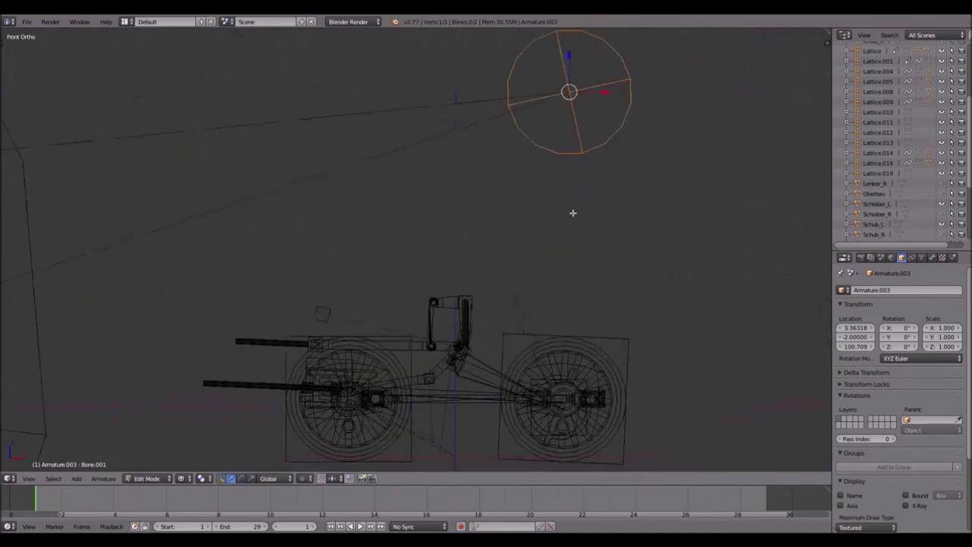
pyautogui.press('Tab')
# - Play the animation briefly and stop it, and rotate the wheel lattice Lattice.001 by 2.5°
pyautogui.scroll(4, 524, 319)
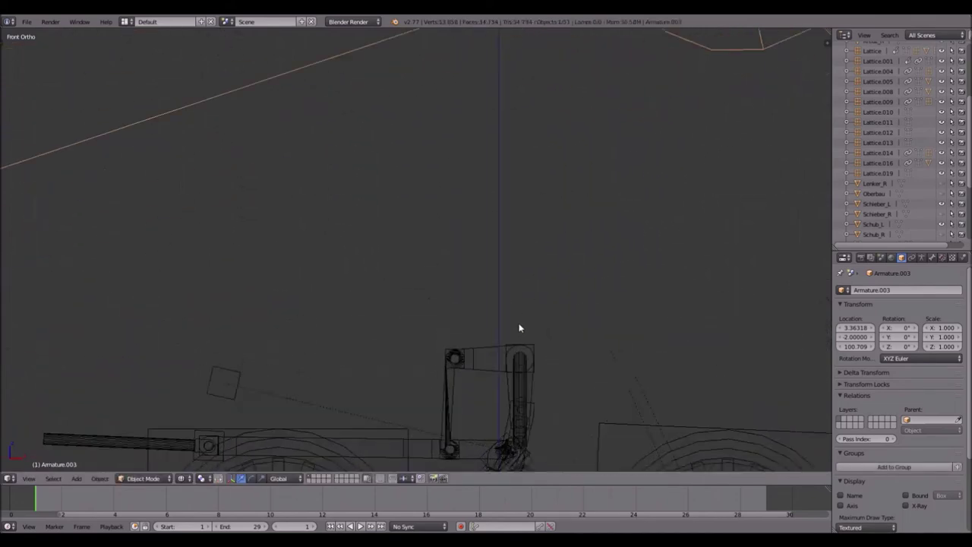
pyautogui.keyDown('shift'); pyautogui.moveTo(521, 329); pyautogui.dragTo(502, 111, button='middle'); pyautogui.keyUp('shift')
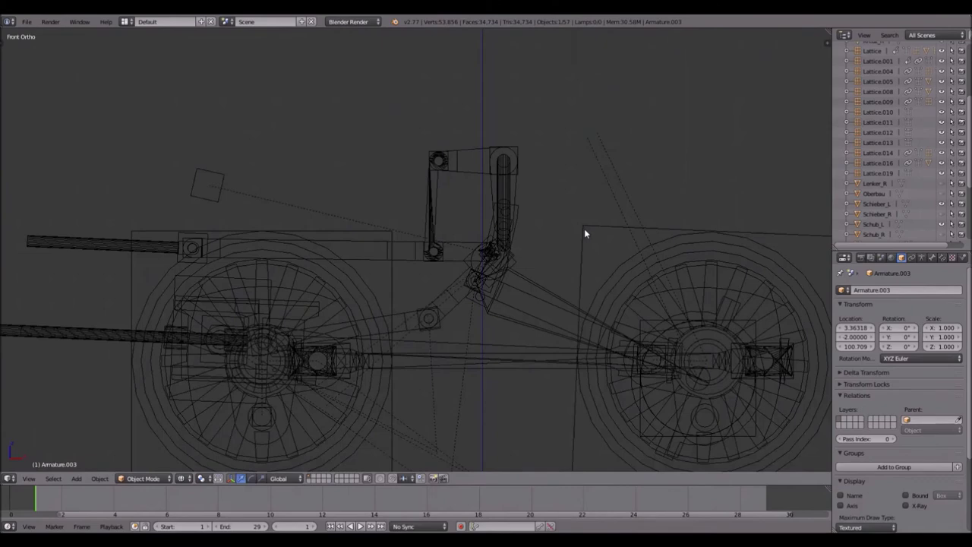
pyautogui.scroll(4, 584, 231)
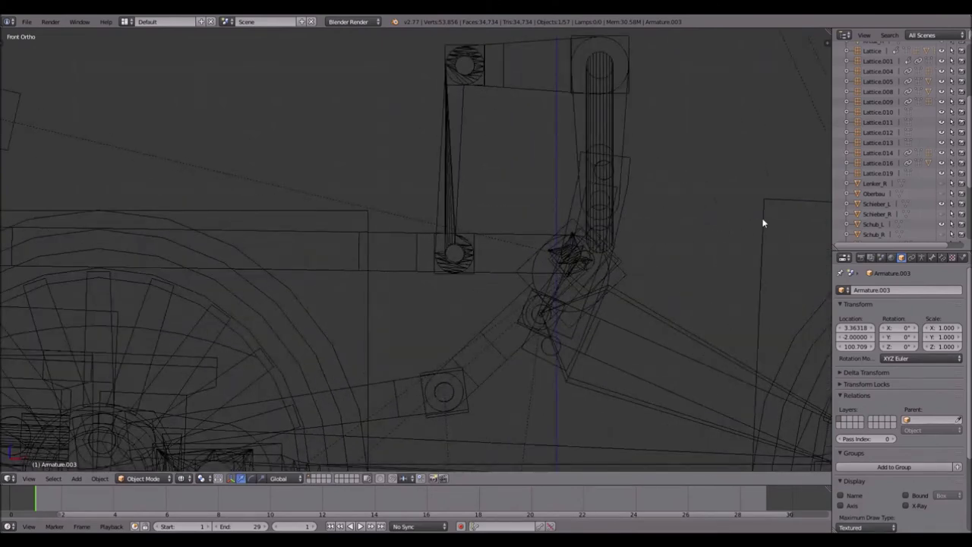
pyautogui.scroll(-2, 763, 222)
pyautogui.keyDown('shift'); pyautogui.moveTo(743, 214); pyautogui.dragTo(622, 165, button='middle'); pyautogui.keyUp('shift')
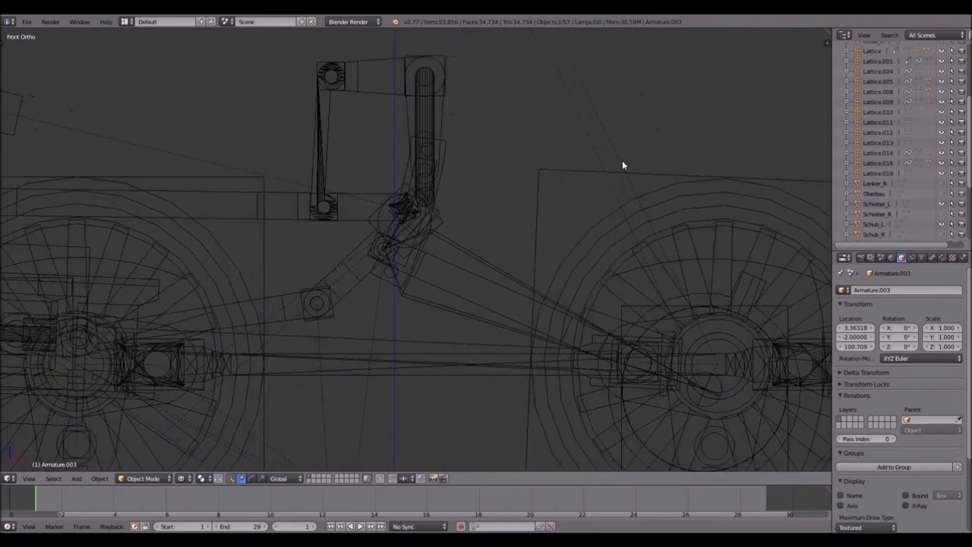
pyautogui.rightClick(573, 173)
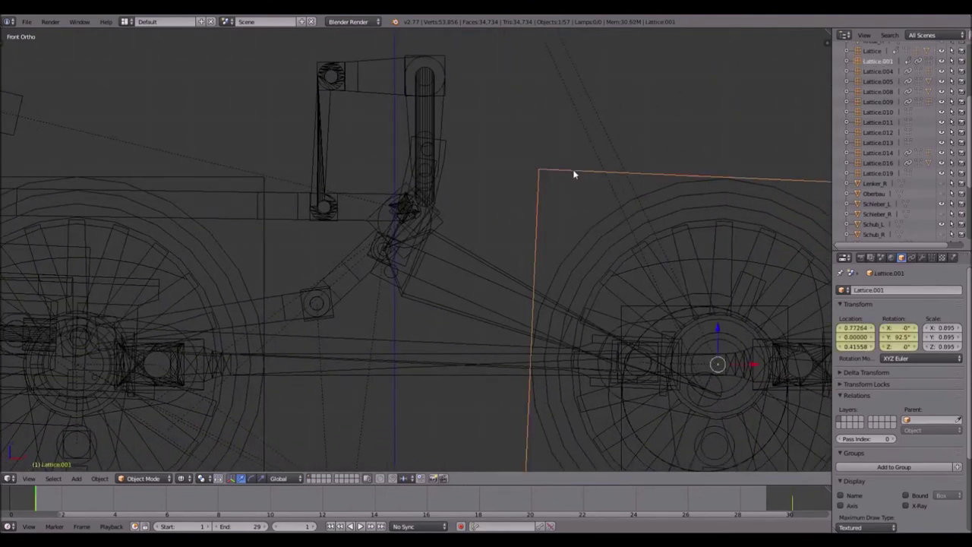
pyautogui.hotkey('alt', 'a')
pyautogui.press('Escape')
pyautogui.scroll(6, 422, 181)
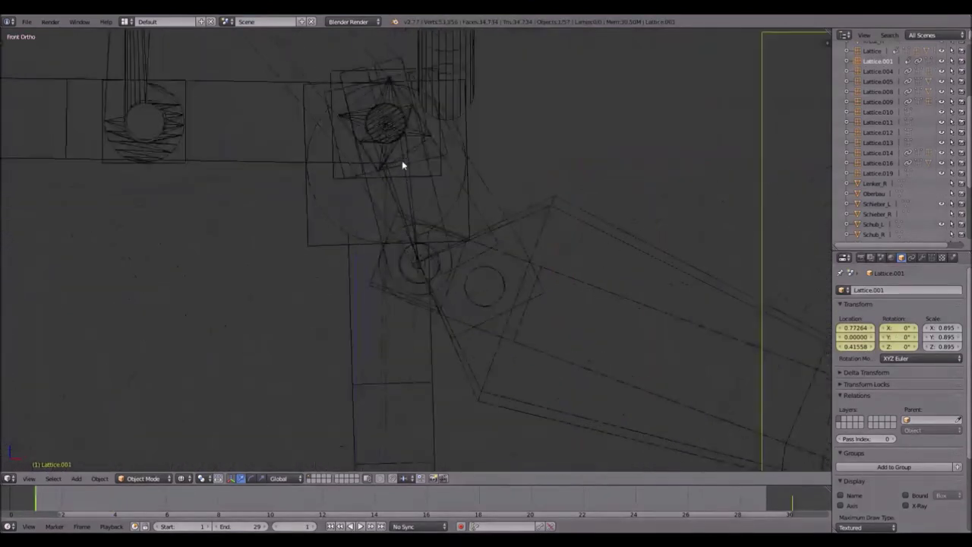
pyautogui.press('r')
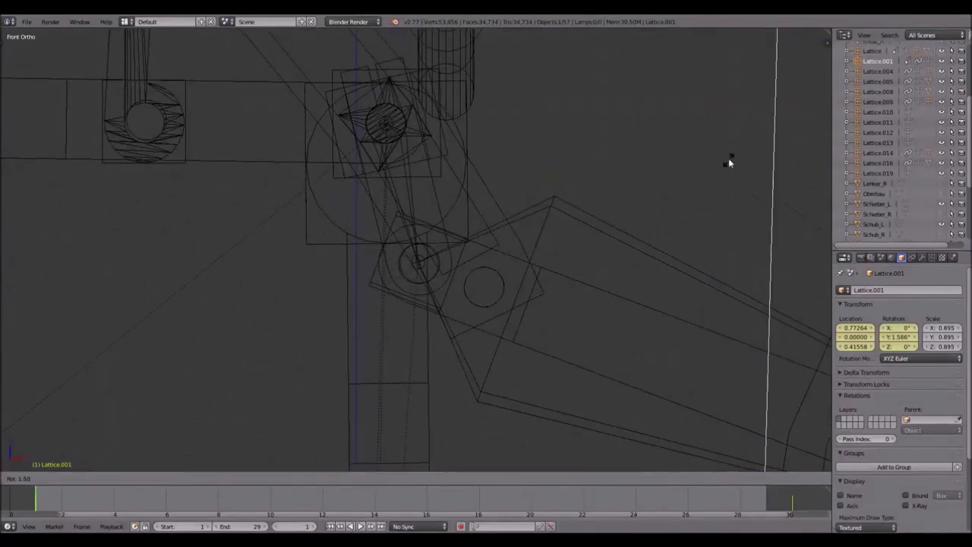
pyautogui.write('2.5')
pyautogui.press('Return')
# - Examine the joint between the swing link and valve rod in solid shading from an angle, and return to the wireframe front view
pyautogui.scroll(2, 356, 112)
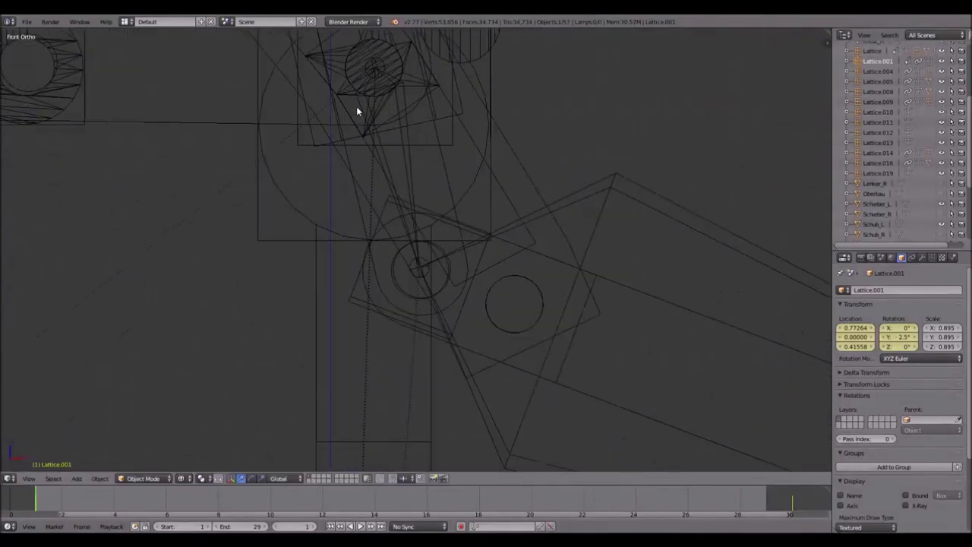
pyautogui.keyDown('shift'); pyautogui.moveTo(379, 71); pyautogui.dragTo(427, 200, button='middle'); pyautogui.keyUp('shift')
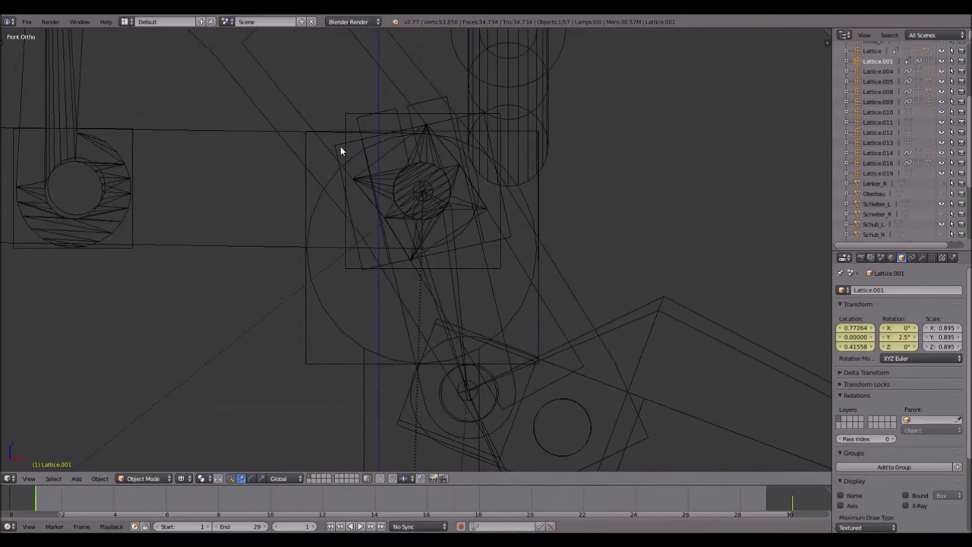
pyautogui.press('z')
pyautogui.moveTo(418, 169); pyautogui.dragTo(605, 364, button='middle')
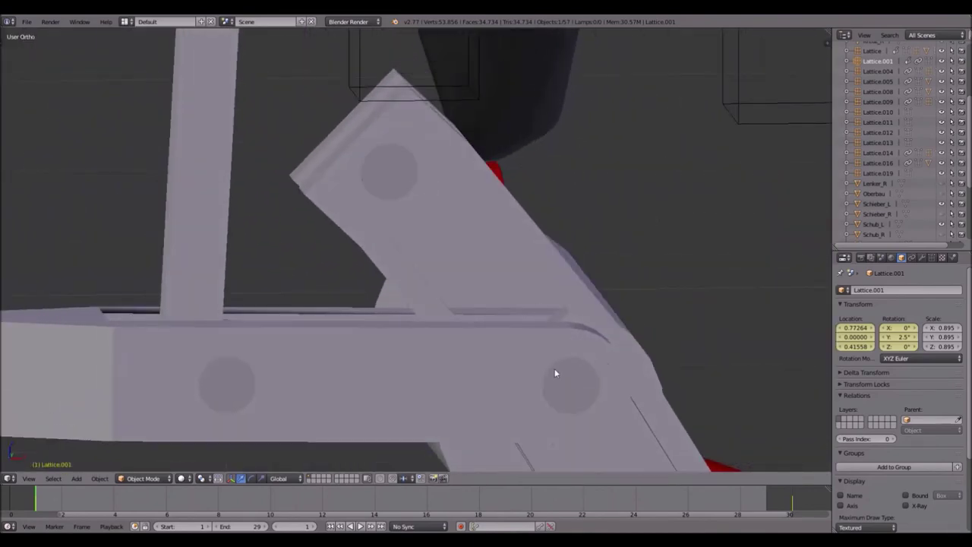
pyautogui.press('KP_1')
pyautogui.press('z')
pyautogui.scroll(-3, 396, 207)
pyautogui.scroll(-4, 396, 206)
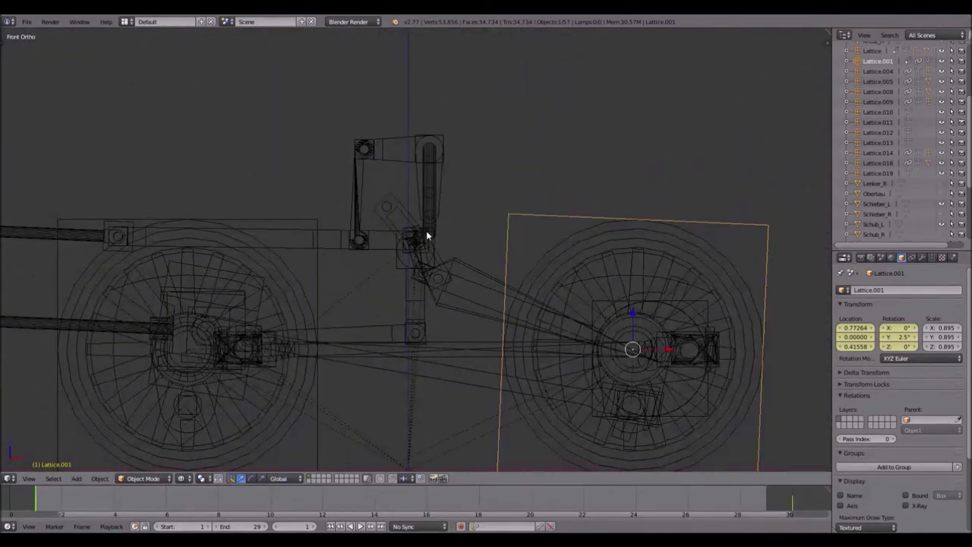
# - Snap the 3D cursor to Lattice.015 at the sliding pin on the end of the valve rod
pyautogui.scroll(-10, 427, 237)
pyautogui.scroll(8, 462, 190)
pyautogui.scroll(-2, 461, 191)
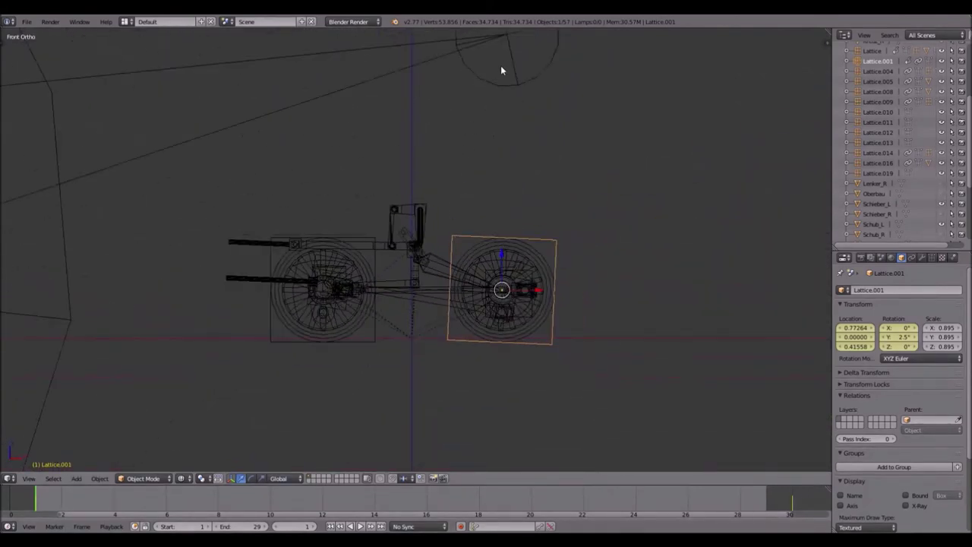
pyautogui.rightClick(507, 50)
pyautogui.scroll(8, 394, 259)
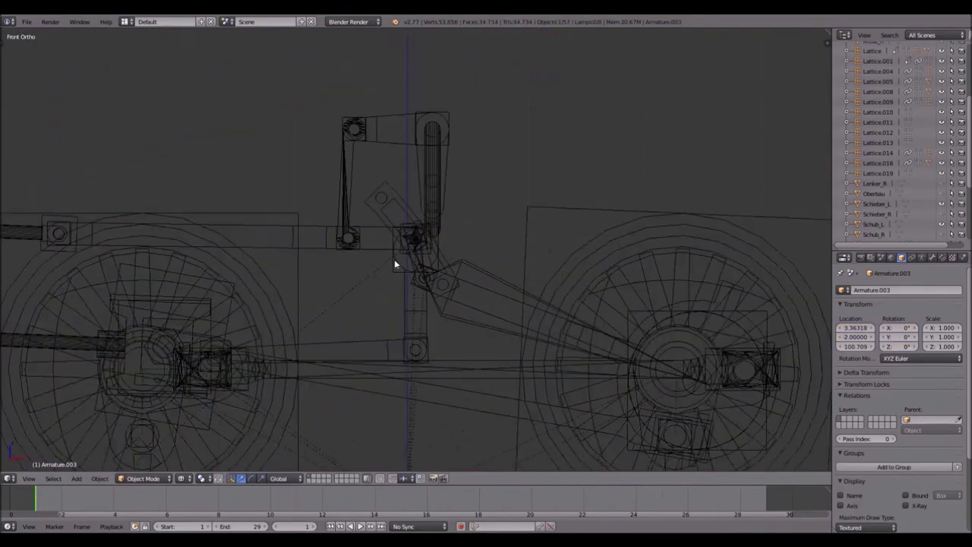
pyautogui.rightClick(347, 274)
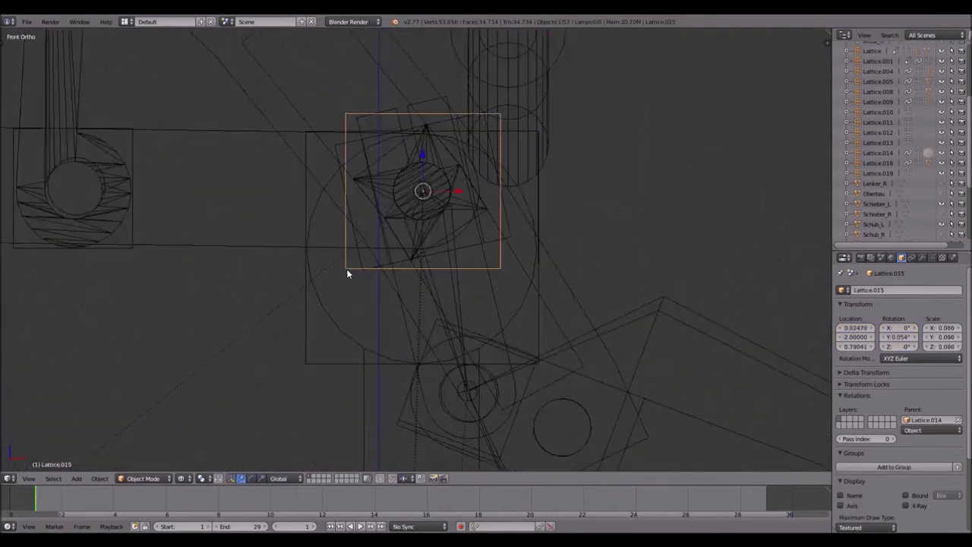
pyautogui.hotkey('shift', 's')
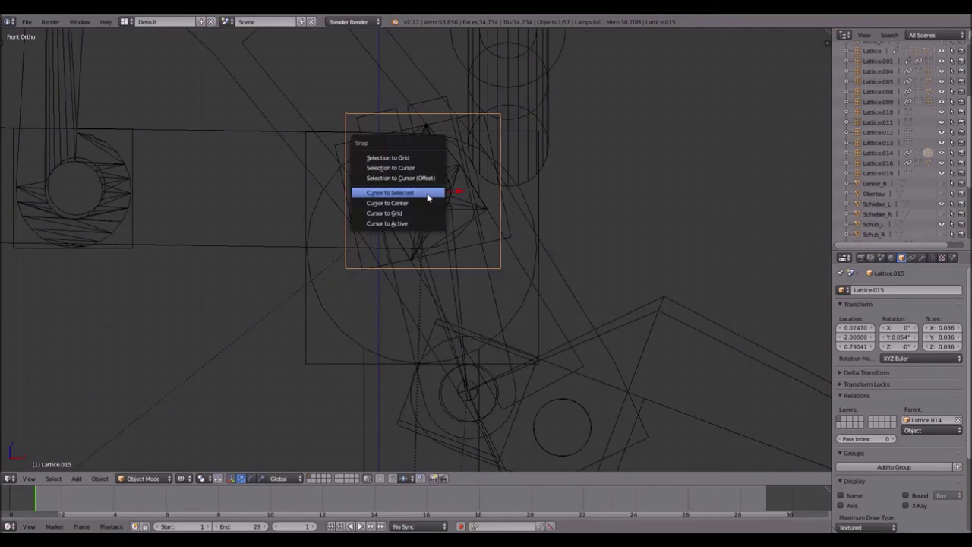
pyautogui.click(427, 195)
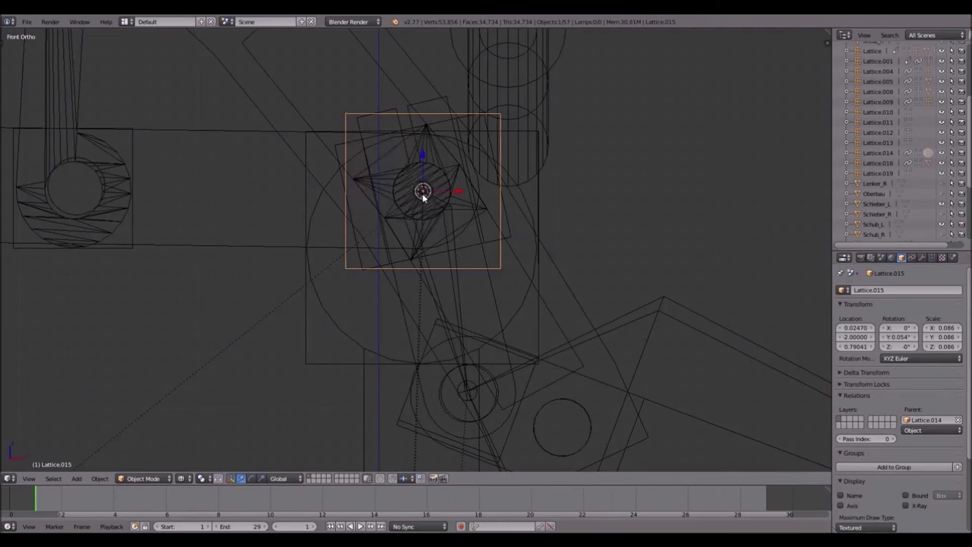
# - Snap the end joint of Armature.003's second bone to the 3D cursor at the sliding pin
pyautogui.scroll(-8, 456, 226)
pyautogui.rightClick(497, 80)
pyautogui.press('Tab')
pyautogui.hotkey('shift', 's')
pyautogui.click(469, 93)
pyautogui.scroll(8, 413, 226)
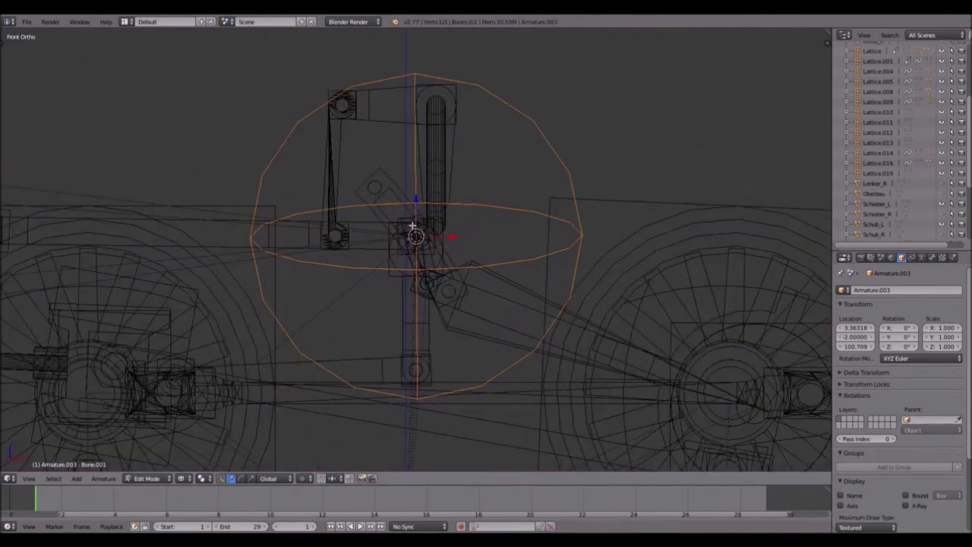
# - Move the second bone's end joint along the global X axis onto the valve rod's hanger pin
pyautogui.scroll(3, 412, 227)
pyautogui.keyDown('shift'); pyautogui.moveTo(412, 226); pyautogui.dragTo(531, 241, button='middle'); pyautogui.keyUp('shift')
pyautogui.scroll(-4, 543, 237)
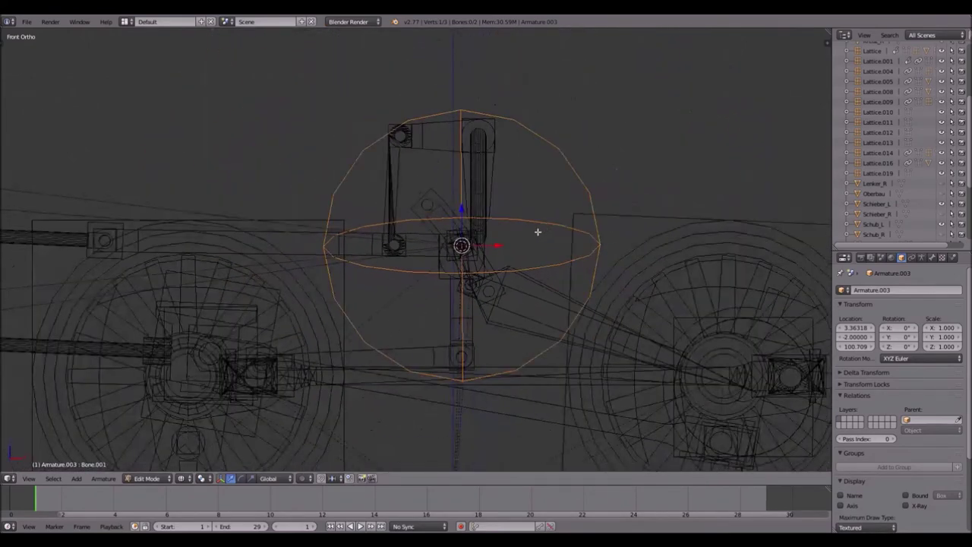
pyautogui.scroll(2, 496, 244)
pyautogui.press('g')
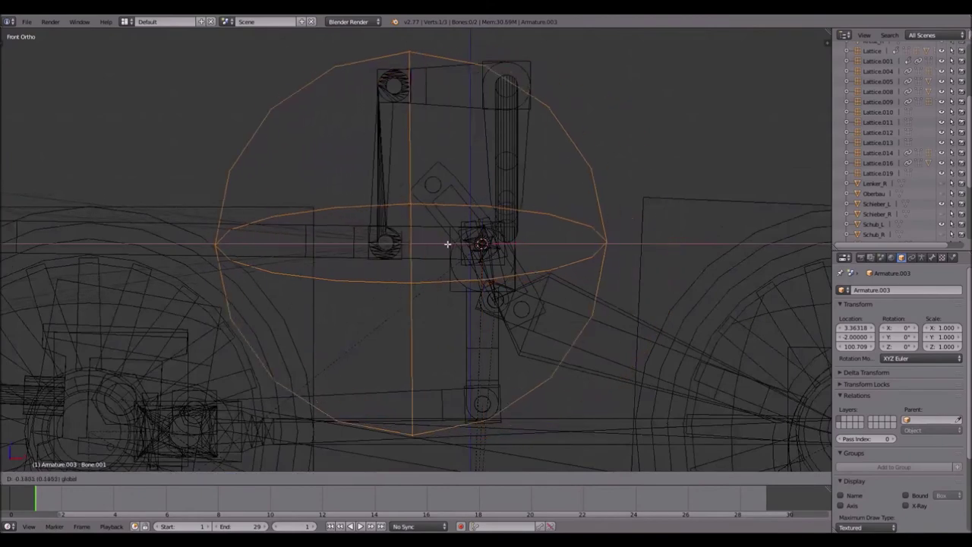
pyautogui.click(422, 245)
pyautogui.scroll(3, 422, 245)
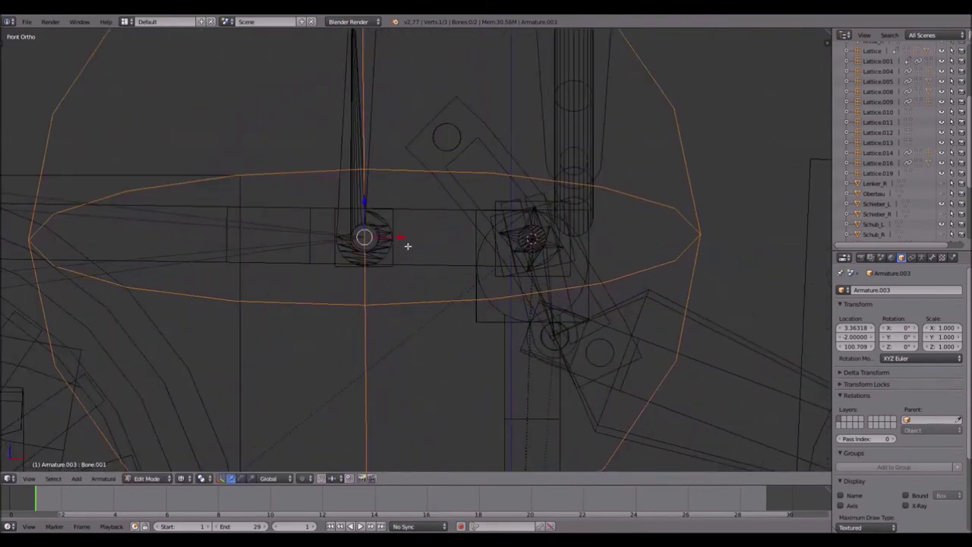
# - Extrude a short bone from the hanger pin past the sliding pin, and another about 0.71 units long diagonally down from its tip
pyautogui.scroll(-8, 404, 247)
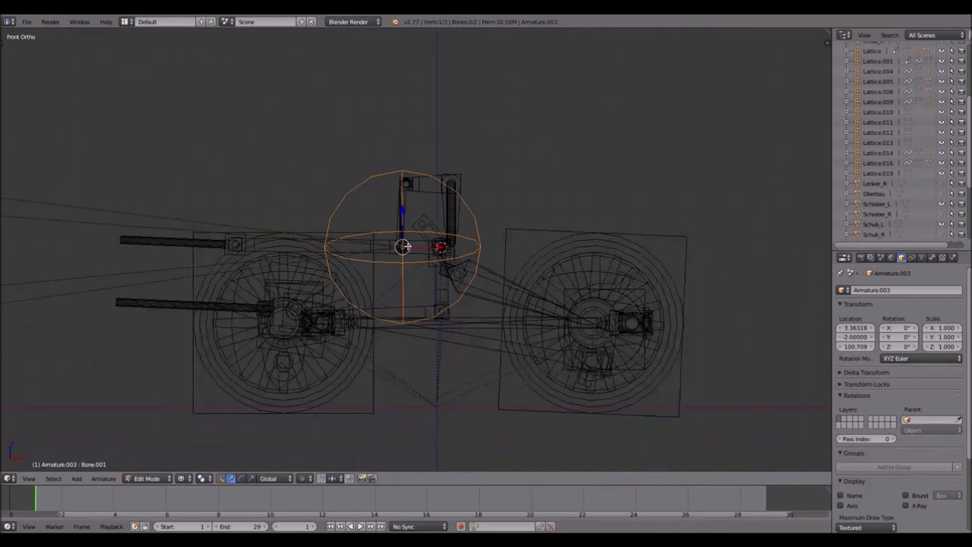
pyautogui.scroll(2, 408, 248)
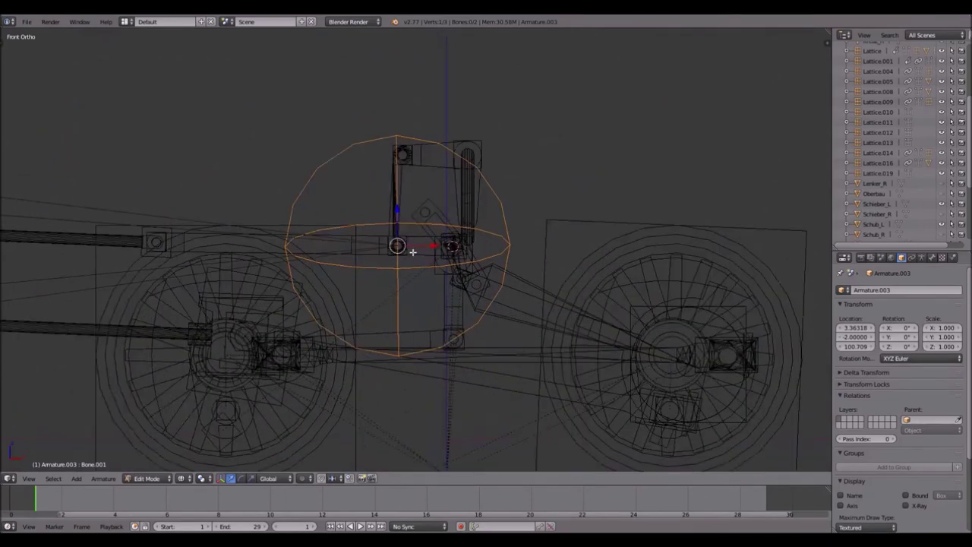
pyautogui.rightClick(520, 243)
pyautogui.press('g')
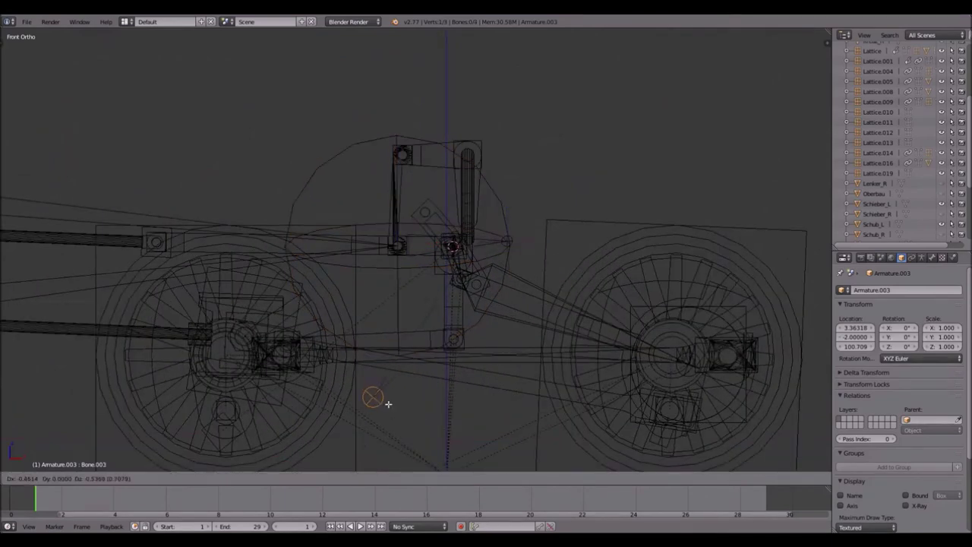
pyautogui.click(388, 404)
# - Extrude a bone from the hanger pin joint up beside the upper pin of the hanger link
pyautogui.rightClick(393, 245)
pyautogui.press('a')
pyautogui.rightClick(385, 147)
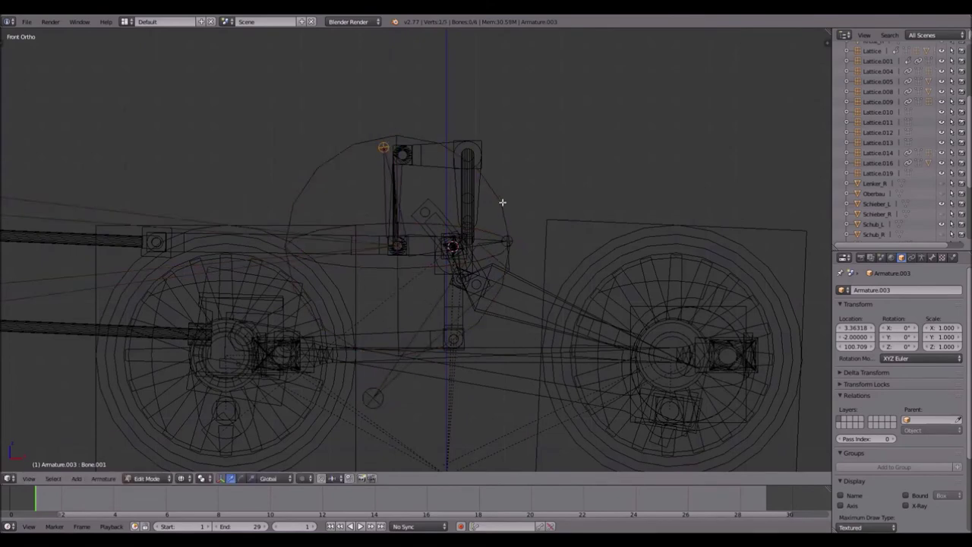
# - Snap the 3D cursor to the tip of the short bone Bone.002 beyond the sliding pin
pyautogui.scroll(4, 502, 202)
pyautogui.rightClick(619, 228)
pyautogui.rightClick(642, 226)
pyautogui.hotkey('shift', 's')
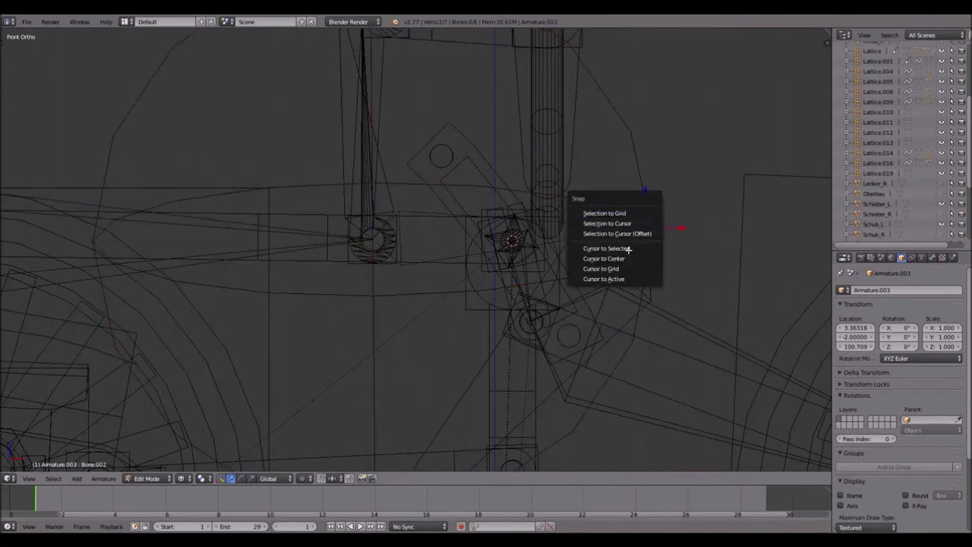
pyautogui.click(628, 248)
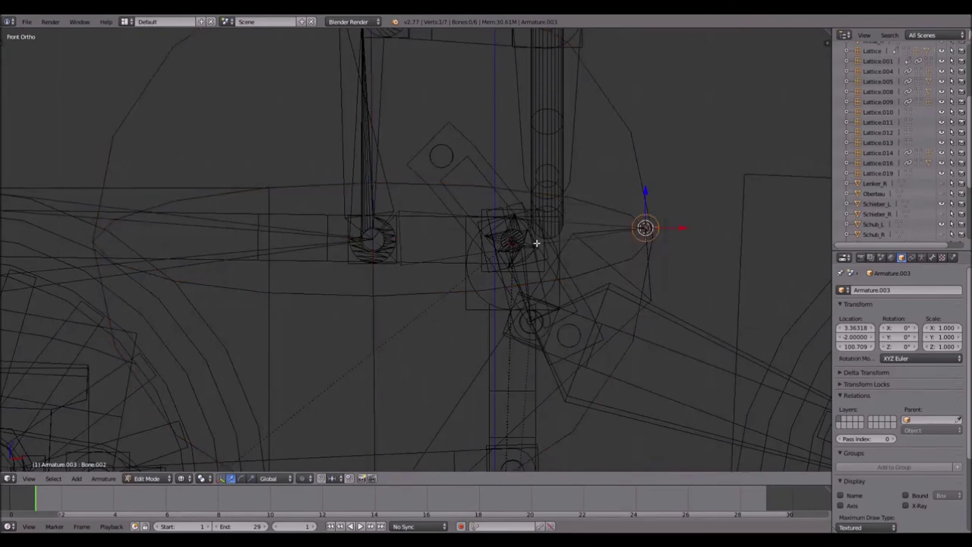
# - Snap the tip of the short bone Bone.002 to the centre of Lattice.015 on the sliding pin
pyautogui.press('Tab')
pyautogui.rightClick(484, 215)
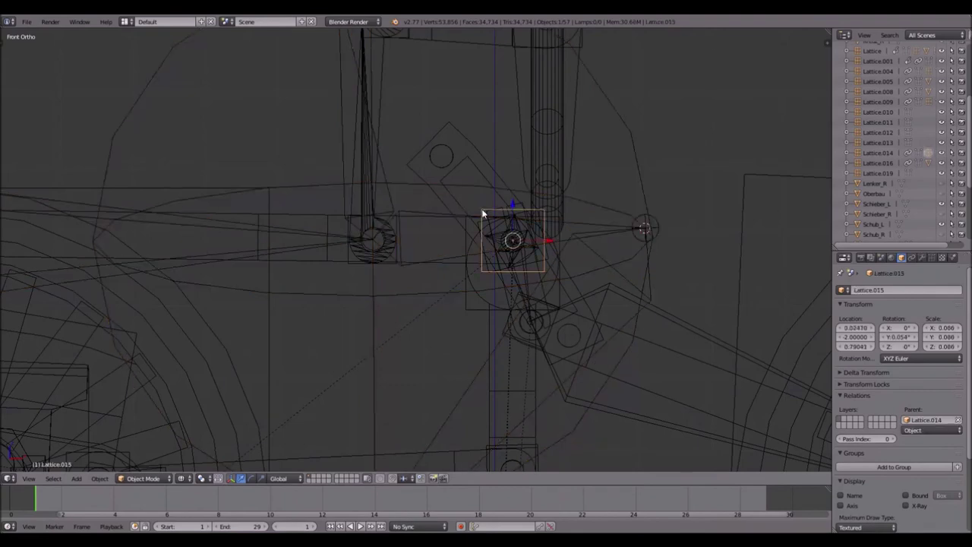
pyautogui.hotkey('shift', 's')
pyautogui.click(480, 209)
pyautogui.rightClick(658, 231)
pyautogui.press('Tab')
pyautogui.hotkey('shift', 's')
pyautogui.click(650, 206)
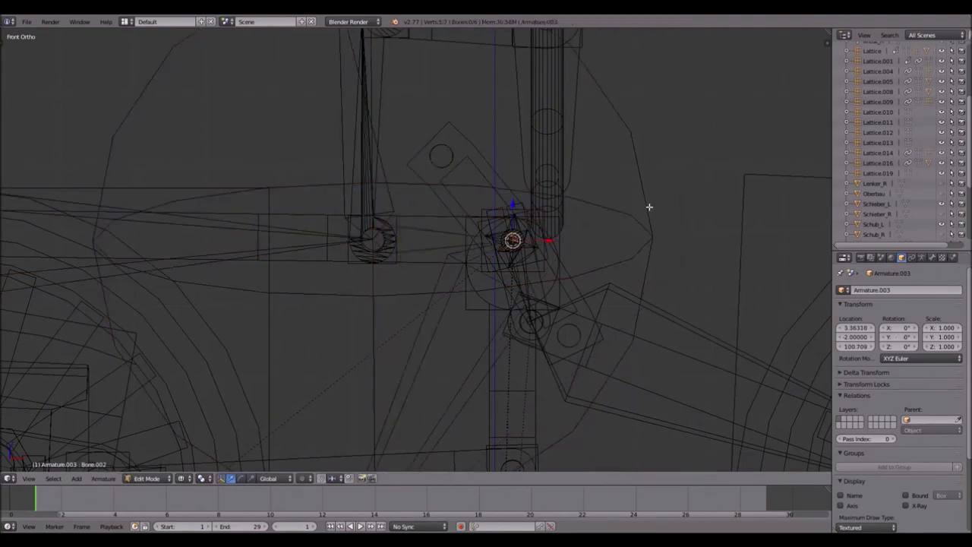
# - Snap the lower tip of the diagonal bone to the centre of Lattice.018 on the wheel's lower part
pyautogui.scroll(-6, 646, 209)
pyautogui.keyDown('shift'); pyautogui.moveTo(511, 247); pyautogui.dragTo(643, 152, button='middle'); pyautogui.keyUp('shift')
pyautogui.click(513, 275)
pyautogui.press('Tab')
pyautogui.scroll(3, 377, 318)
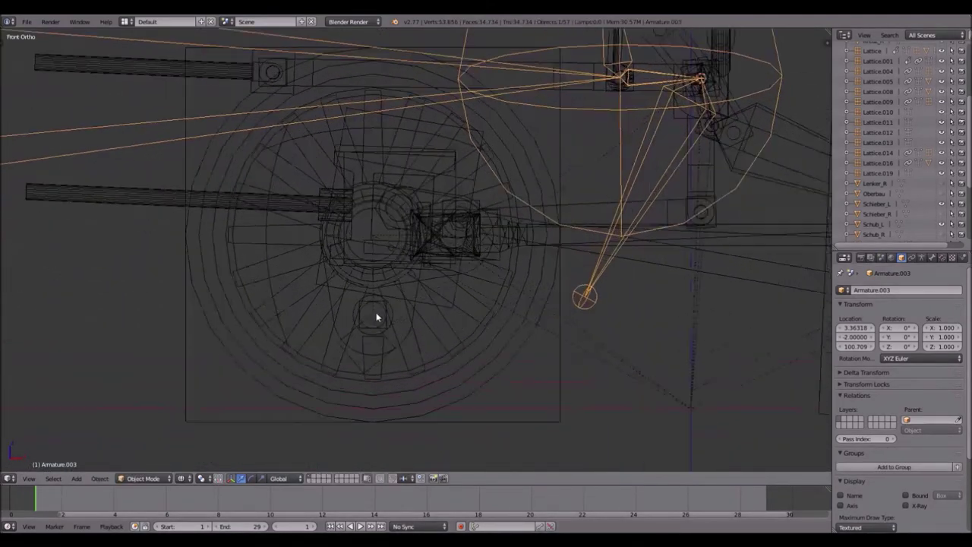
pyautogui.rightClick(355, 351)
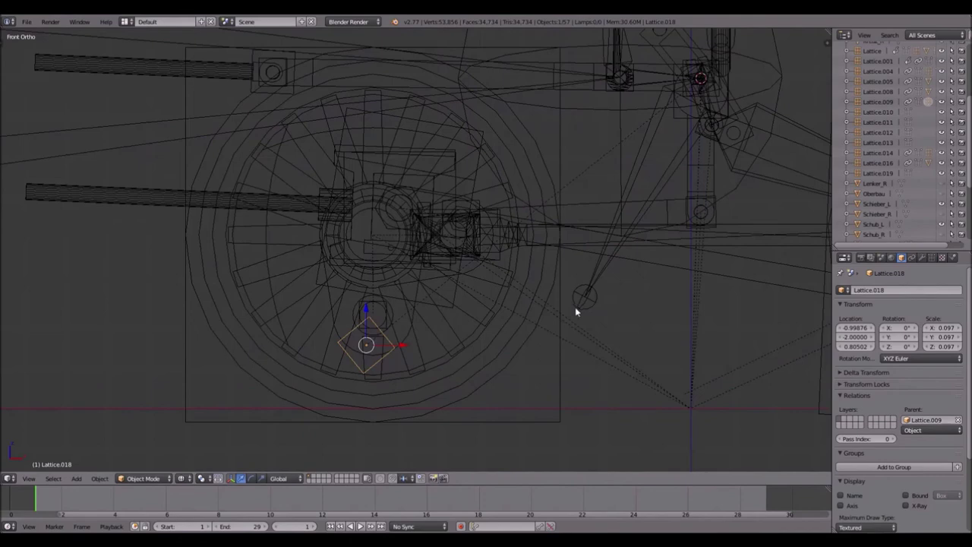
pyautogui.hotkey('shift', 's')
pyautogui.click(562, 335)
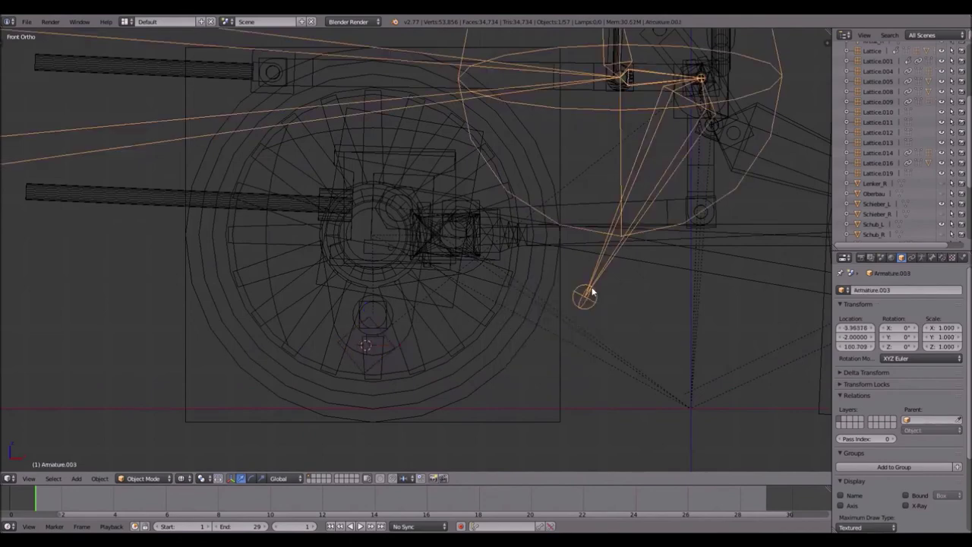
pyautogui.rightClick(600, 288)
pyautogui.press('Tab')
pyautogui.hotkey('shift', 's')
pyautogui.click(562, 263)
# - Snap the tip of the upright bone Bone.005 to the centre of Lattice.011 on the hanger link's upper pin
pyautogui.keyDown('shift'); pyautogui.moveTo(610, 191); pyautogui.dragTo(473, 254, button='middle'); pyautogui.keyUp('shift')
pyautogui.scroll(2, 460, 189)
pyautogui.rightClick(462, 197)
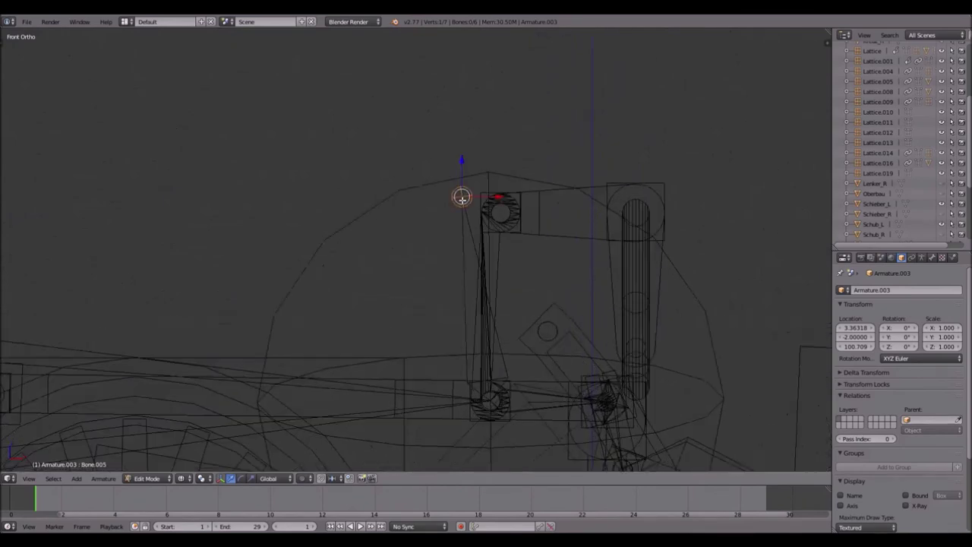
pyautogui.press('Tab')
pyautogui.rightClick(490, 204)
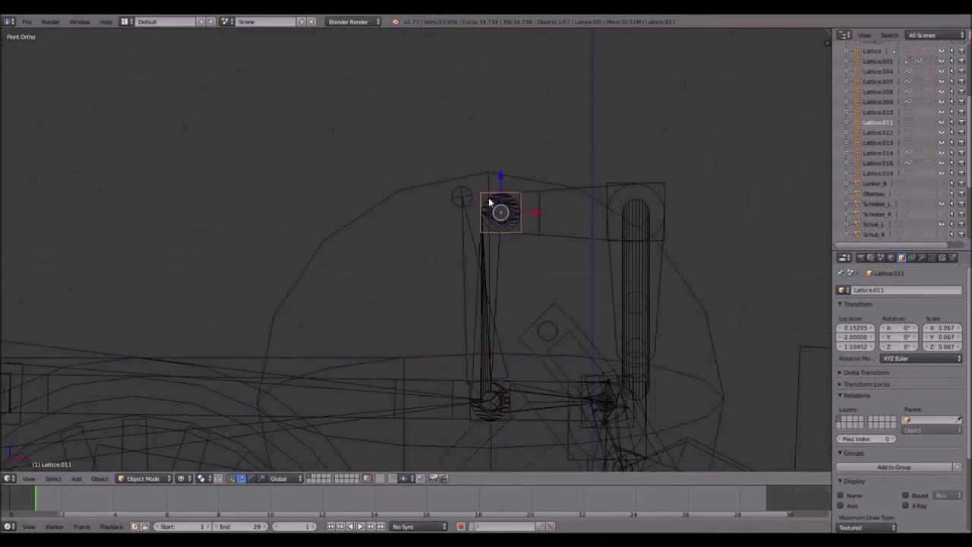
pyautogui.hotkey('shift', 's')
pyautogui.click(482, 220)
pyautogui.rightClick(453, 194)
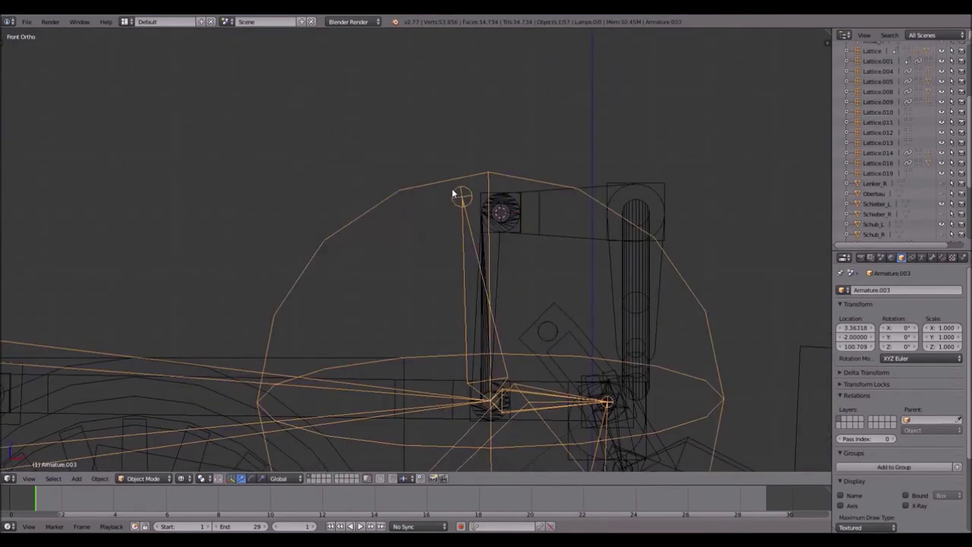
pyautogui.press('Tab')
pyautogui.hotkey('shift', 's')
pyautogui.click(445, 161)
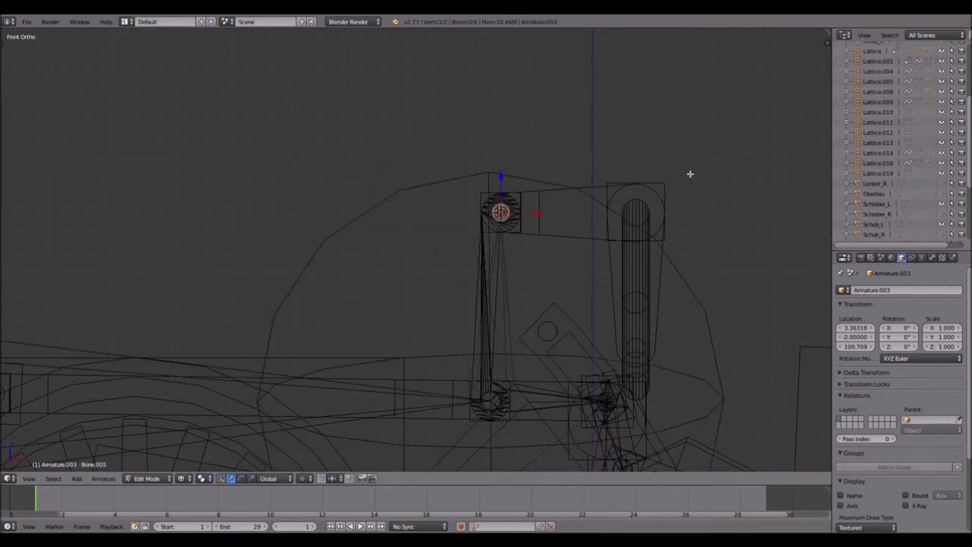
# - Parent Lattice.011 on the hanger link's upper pin to Lattice.012 on the lifting arm's pivot
pyautogui.keyDown('shift'); pyautogui.moveTo(690, 174); pyautogui.dragTo(557, 184, button='middle'); pyautogui.keyUp('shift')
pyautogui.scroll(3, 545, 182)
pyautogui.press('Tab')
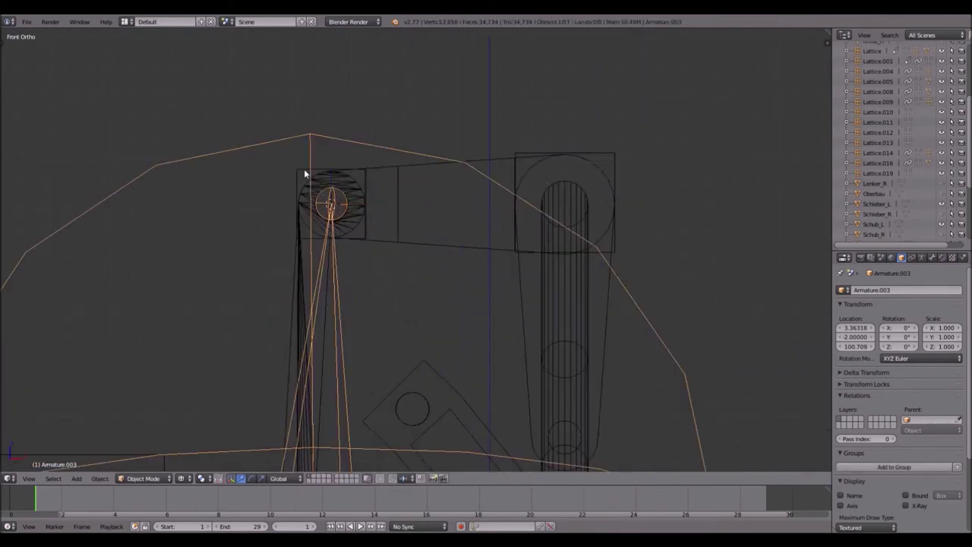
pyautogui.rightClick(298, 173)
pyautogui.keyDown('shift'); pyautogui.rightClick(517, 156); pyautogui.keyUp('shift')
pyautogui.hotkey('ctrl', 'p')
pyautogui.click(519, 149)
# - Rename the pivot lattice Lattice.012 to Control
pyautogui.rightClick(524, 157)
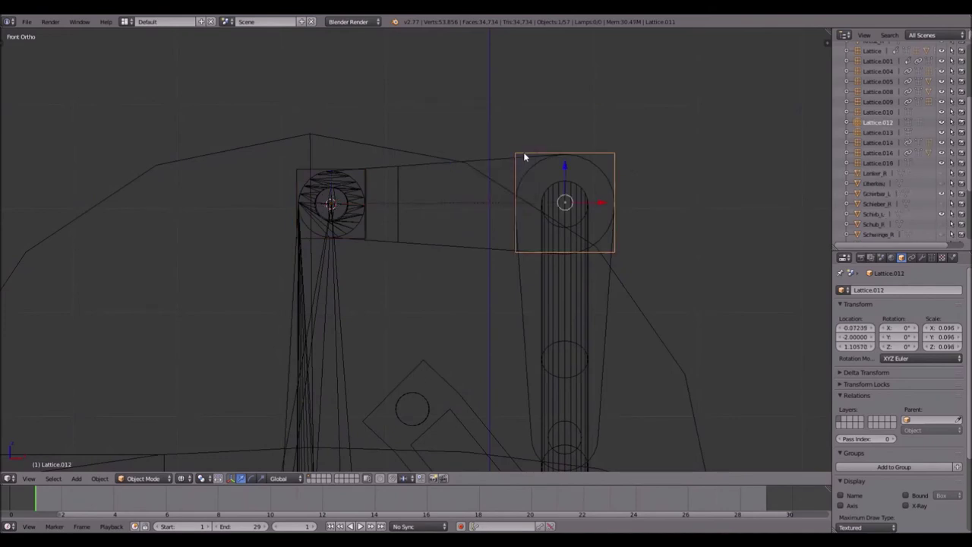
pyautogui.click(888, 292)
pyautogui.press('BackSpace')
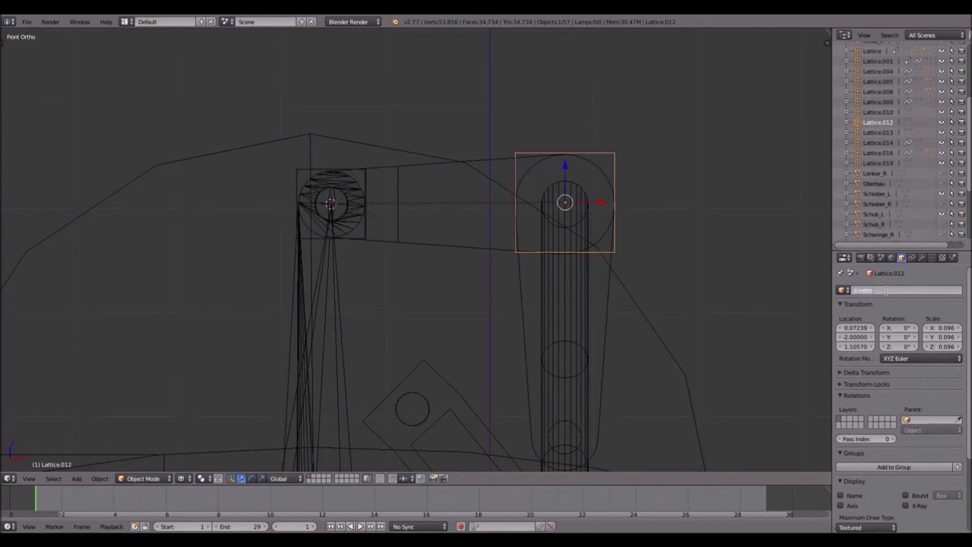
pyautogui.write('Control')
pyautogui.press('Return')
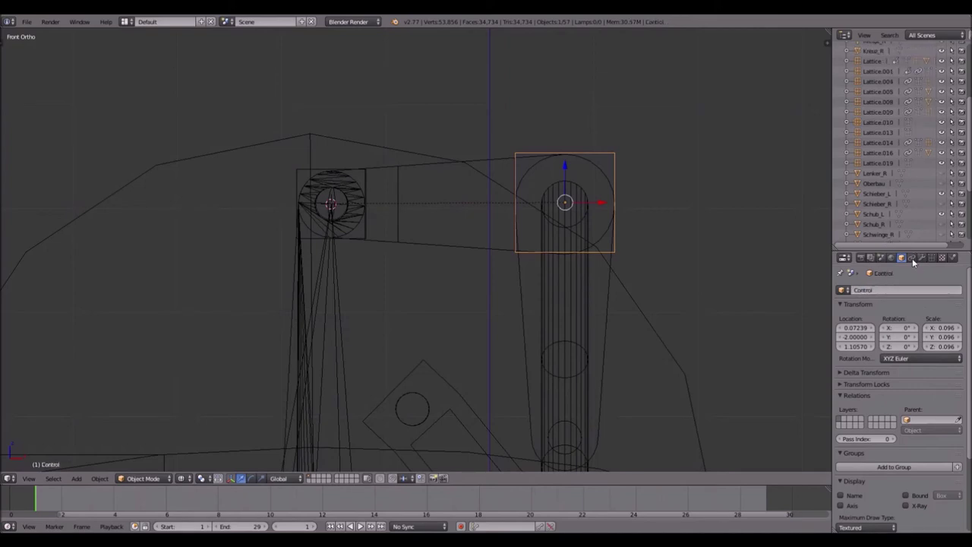
# - Add a Limit Rotation constraint to Control that locks X and Z, and test its rotation without keeping it
pyautogui.click(911, 257)
pyautogui.click(887, 290)
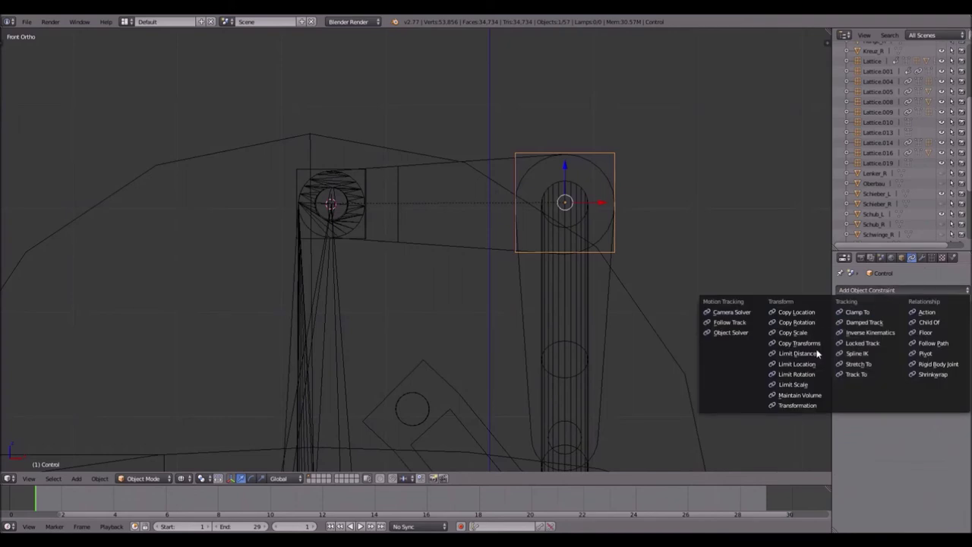
pyautogui.click(816, 375)
pyautogui.click(931, 325)
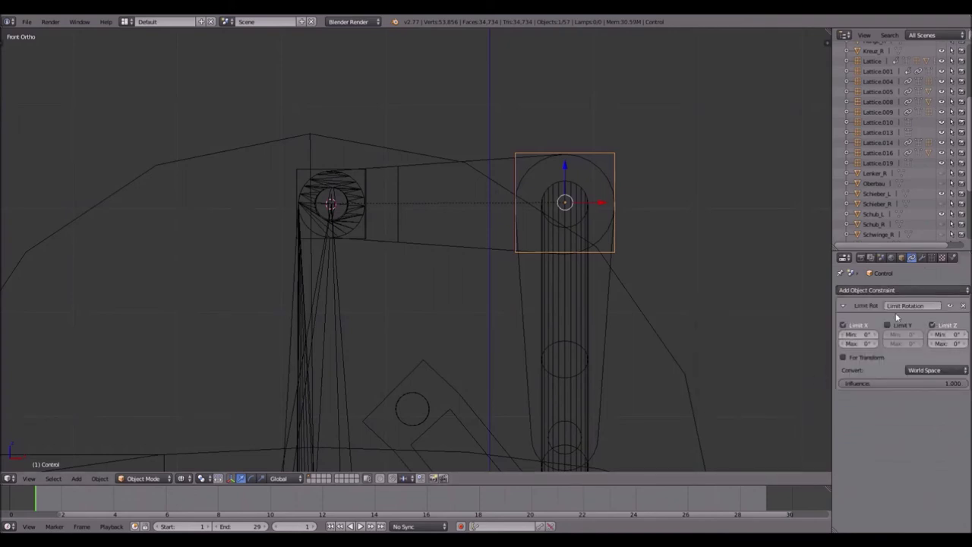
pyautogui.press('r')
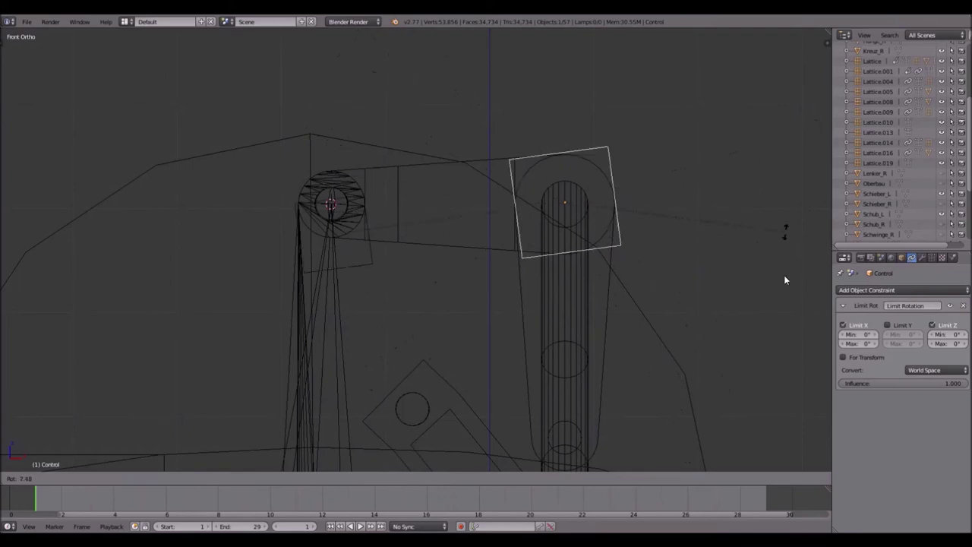
pyautogui.press('Escape')
# - Delete the short bone between the hanger pin and the sliding pin from Armature.003
pyautogui.scroll(-4, 769, 303)
pyautogui.keyDown('shift'); pyautogui.moveTo(570, 306); pyautogui.dragTo(513, 196, button='middle'); pyautogui.keyUp('shift')
pyautogui.scroll(2, 688, 180)
pyautogui.scroll(1, 688, 182)
pyautogui.scroll(2, 458, 197)
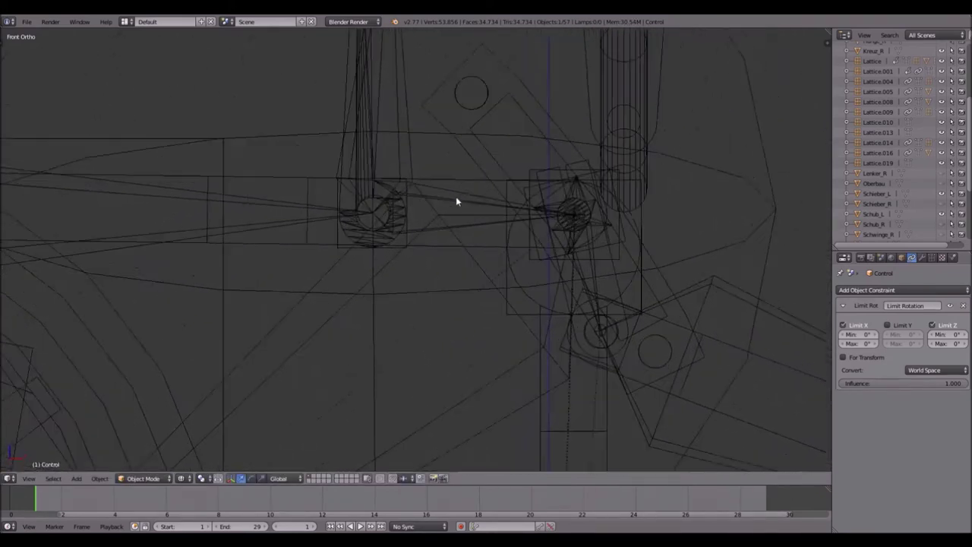
pyautogui.rightClick(396, 146)
pyautogui.scroll(-5, 417, 156)
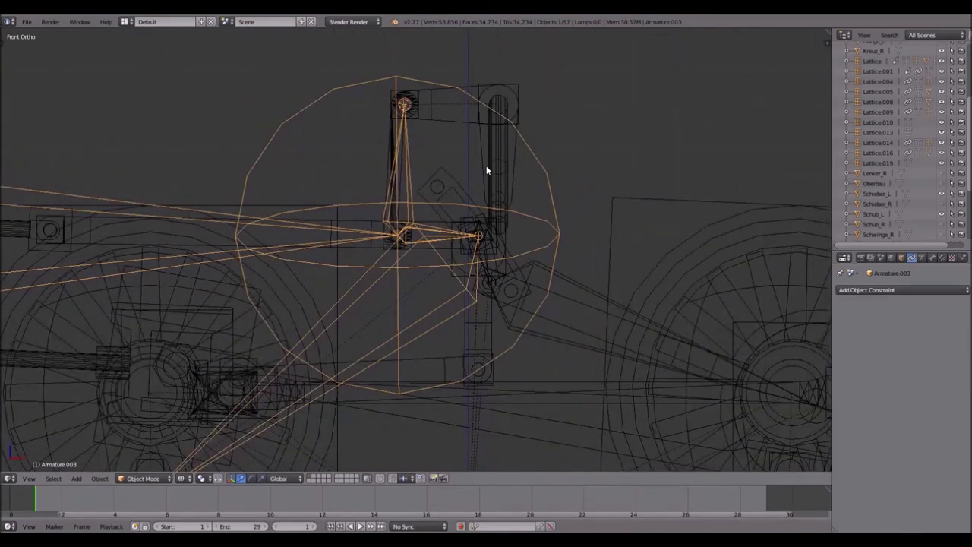
pyautogui.press('Tab')
pyautogui.scroll(5, 460, 186)
pyautogui.rightClick(447, 194)
pyautogui.scroll(3, 446, 194)
pyautogui.press('x')
pyautogui.click(446, 194)
# - Delete the small bone Bone.004 at the far end of the long valve rod bone
pyautogui.scroll(-4, 447, 193)
pyautogui.scroll(5, 486, 227)
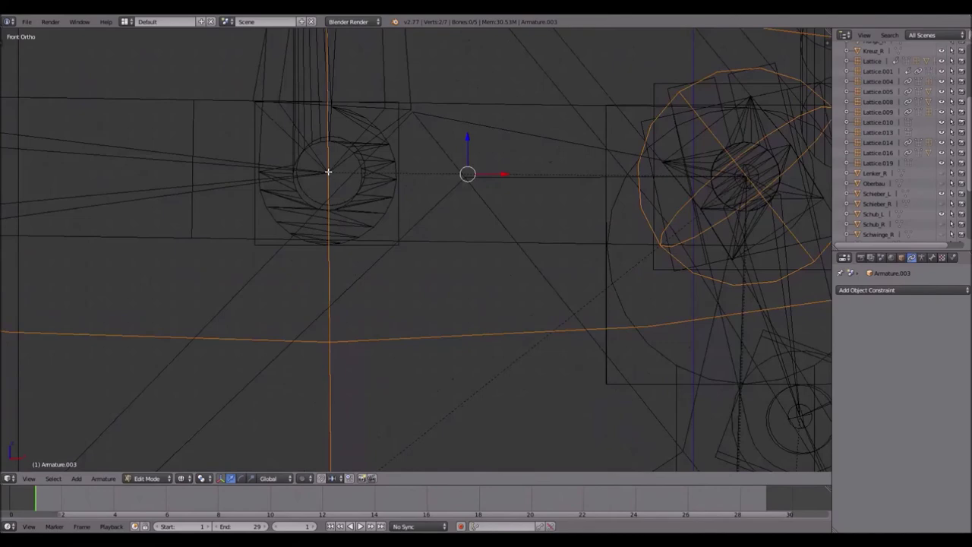
pyautogui.scroll(-5, 468, 181)
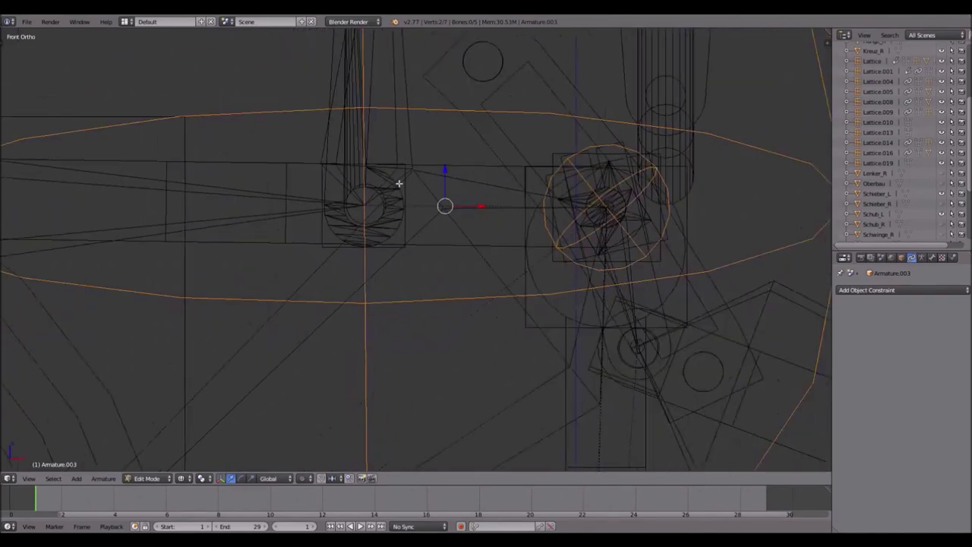
pyautogui.scroll(-2, 572, 218)
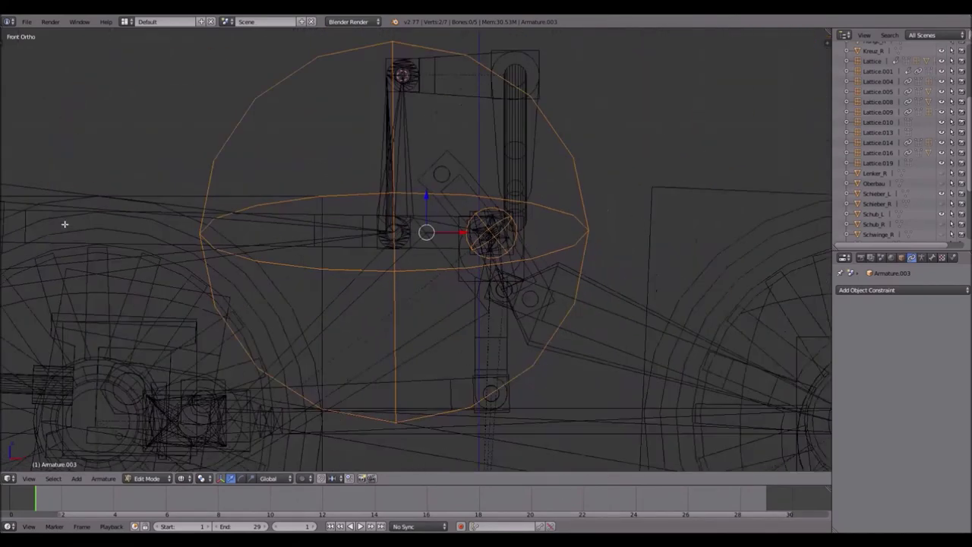
pyautogui.scroll(-4, 52, 222)
pyautogui.scroll(-2, 220, 233)
pyautogui.scroll(-4, 228, 234)
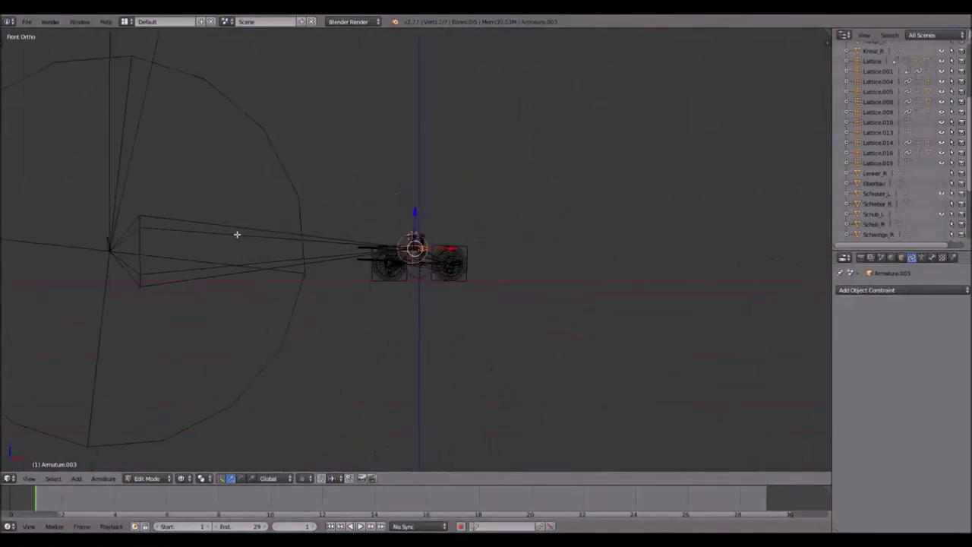
pyautogui.scroll(6, 201, 235)
pyautogui.scroll(-3, 194, 236)
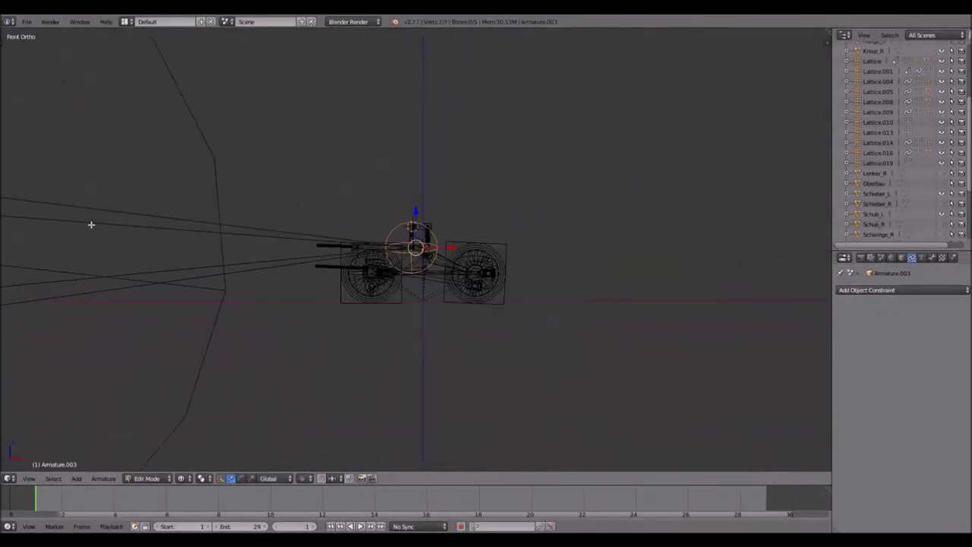
pyautogui.scroll(6, 228, 232)
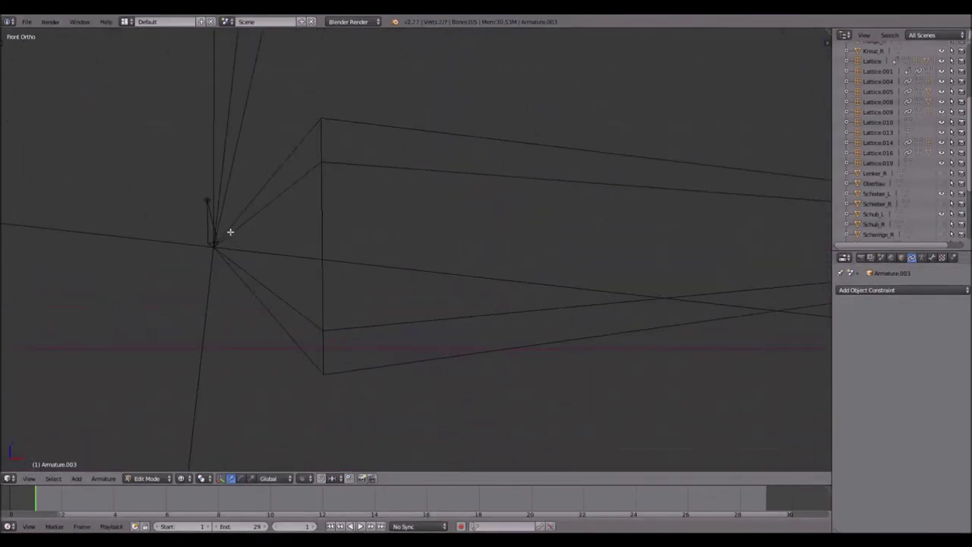
pyautogui.rightClick(208, 218)
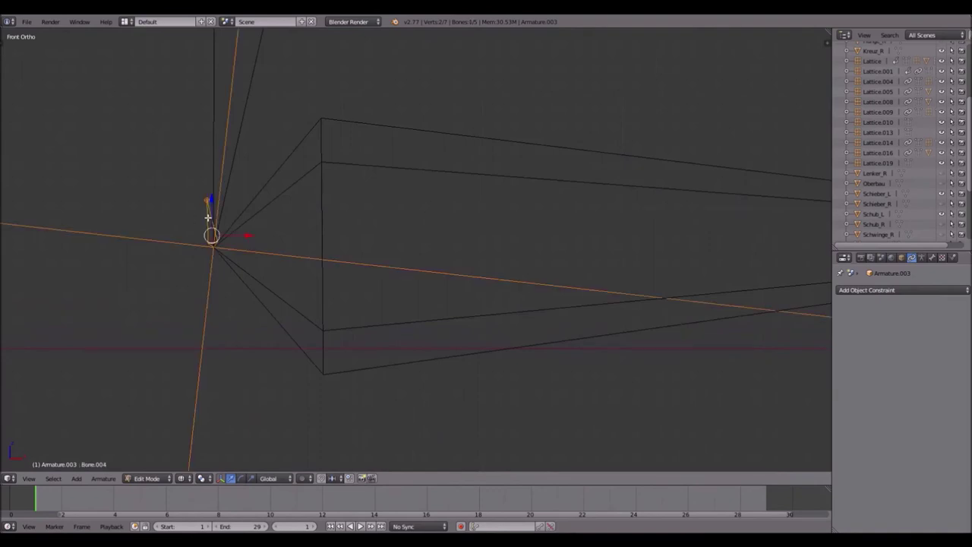
pyautogui.press('x')
pyautogui.click(207, 218)
pyautogui.rightClick(213, 247)
pyautogui.press('g')
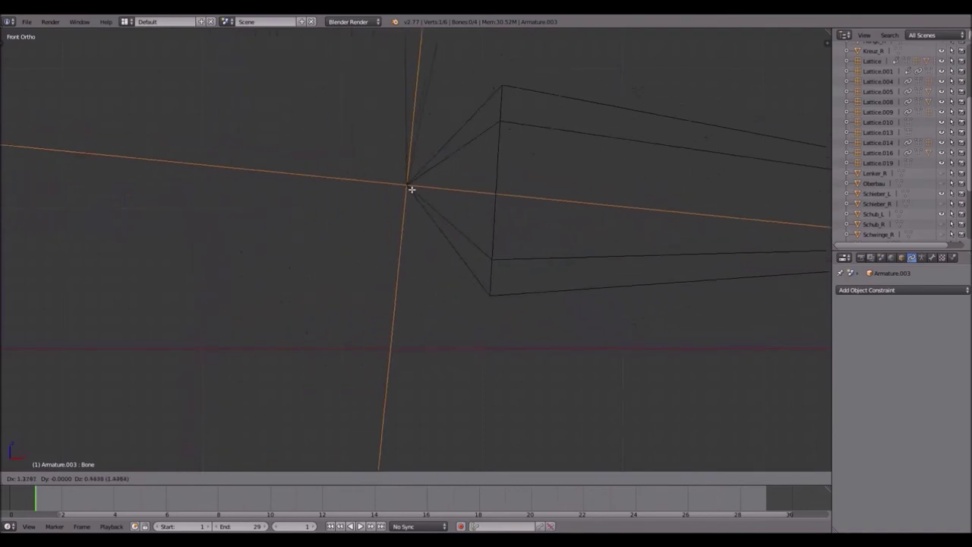
pyautogui.rightClick(298, 224)
# - Add a single-bone armature at the hanger link's upper pin and extrude a long horizontal bone from its tip
pyautogui.scroll(-6, 298, 223)
pyautogui.keyDown('shift'); pyautogui.moveTo(526, 195); pyautogui.dragTo(278, 202, button='middle'); pyautogui.keyUp('shift')
pyautogui.scroll(5, 278, 203)
pyautogui.scroll(3, 548, 211)
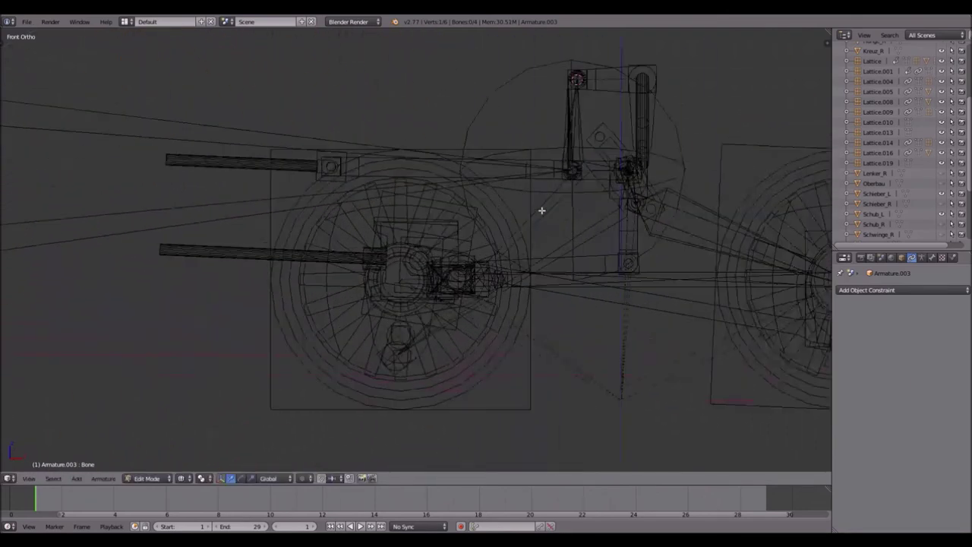
pyautogui.keyDown('shift'); pyautogui.moveTo(647, 87); pyautogui.dragTo(391, 280, button='middle'); pyautogui.keyUp('shift')
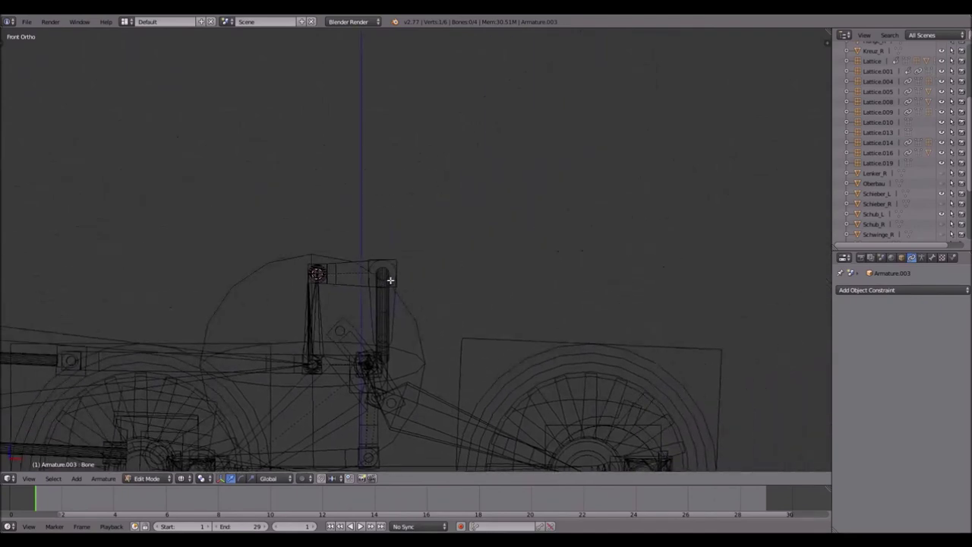
pyautogui.press('Tab')
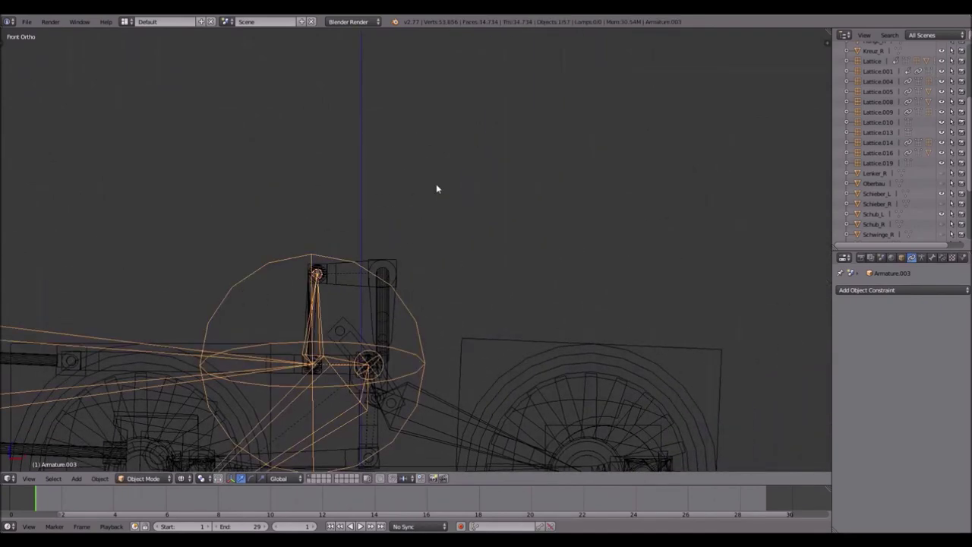
pyautogui.hotkey('shift', 'a')
pyautogui.moveTo(441, 187)
pyautogui.click(475, 184)
pyautogui.scroll(-3, 442, 199)
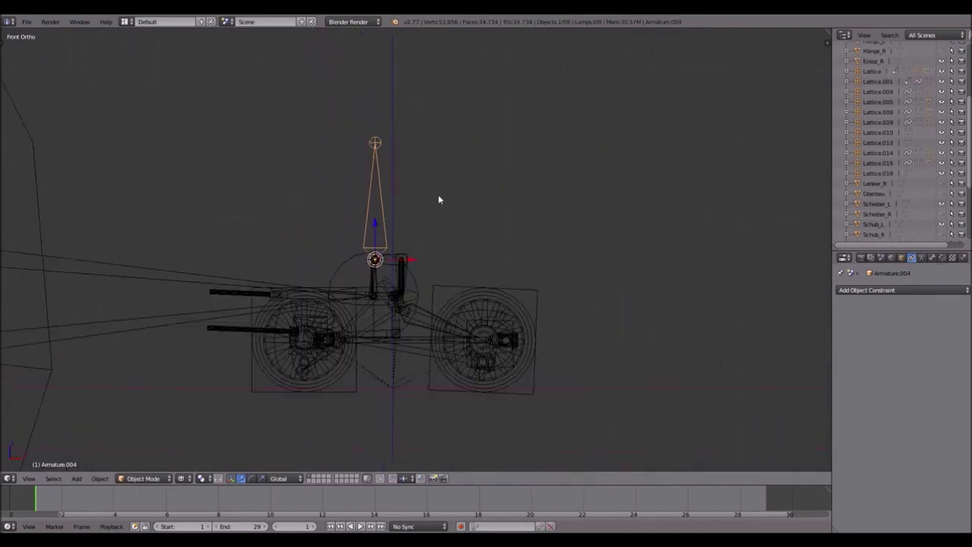
pyautogui.press('e')
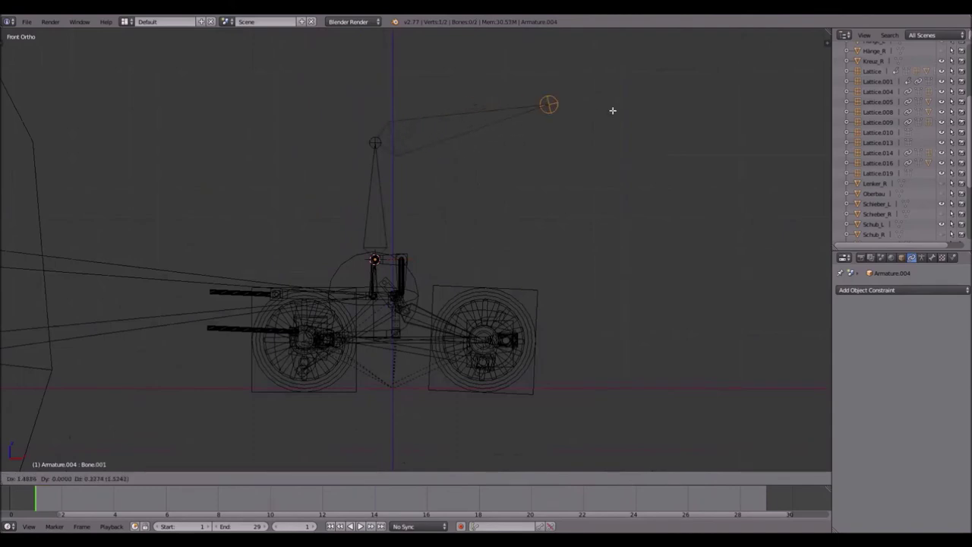
pyautogui.press('Escape')
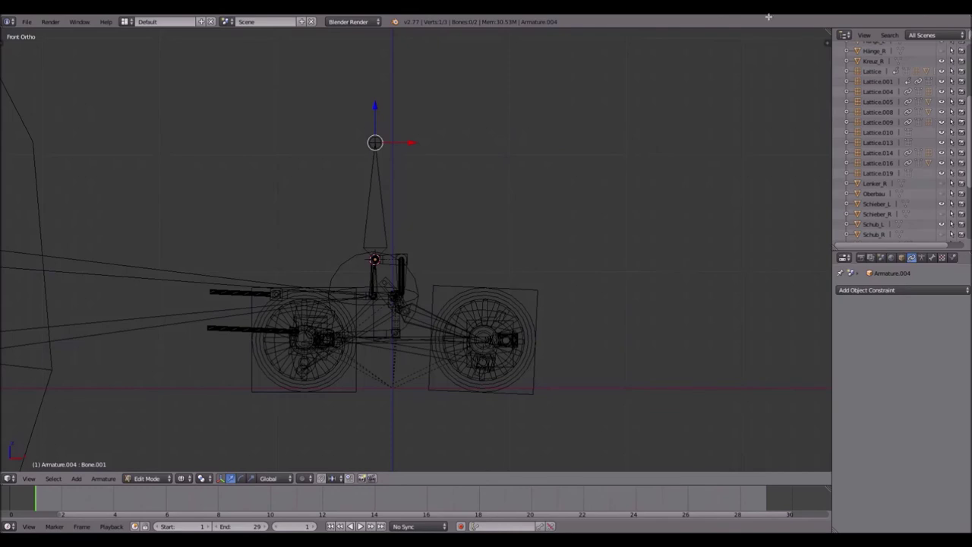
pyautogui.moveTo(413, 143); pyautogui.dragTo(626, 144)
# - Extrude a bone upward from both end joints of the horizontal bone at once
pyautogui.rightClick(423, 135)
pyautogui.rightClick(379, 134)
pyautogui.keyDown('shift'); pyautogui.rightClick(601, 141); pyautogui.keyUp('shift')
pyautogui.keyDown('shift'); pyautogui.moveTo(582, 108); pyautogui.dragTo(529, 185, button='middle'); pyautogui.keyUp('shift')
pyautogui.press('e')
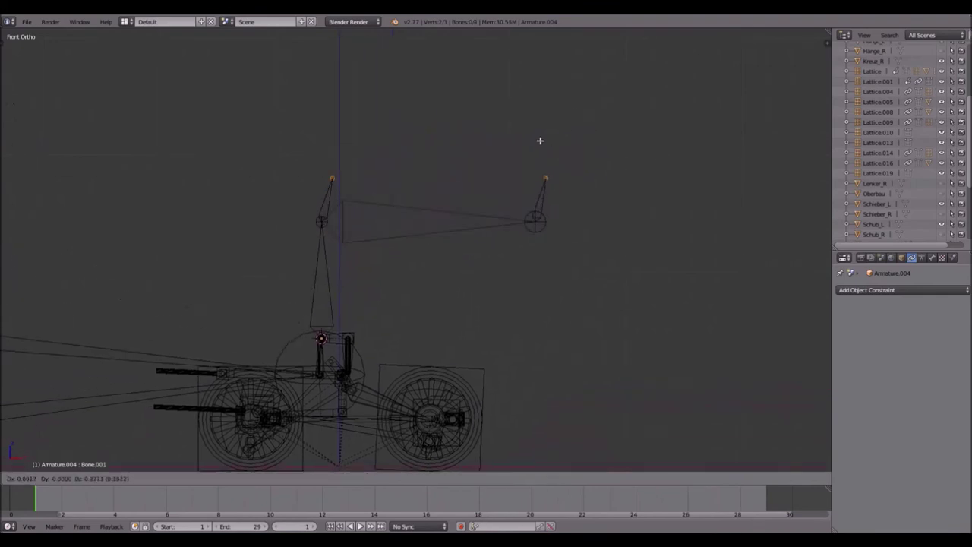
pyautogui.click(508, 94)
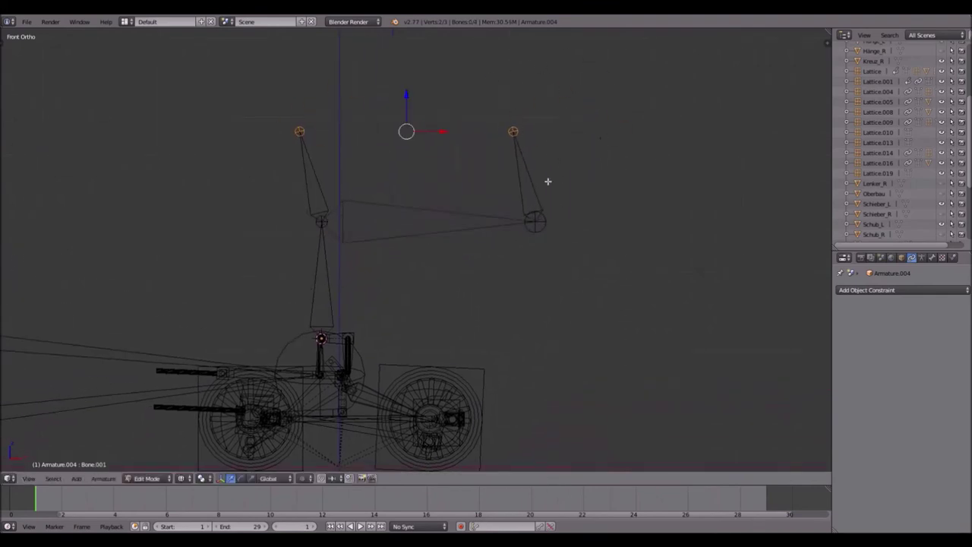
# - Delete the new armature Armature.004 with its extruded bones
pyautogui.press('Tab')
pyautogui.press('x')
pyautogui.click(496, 221)
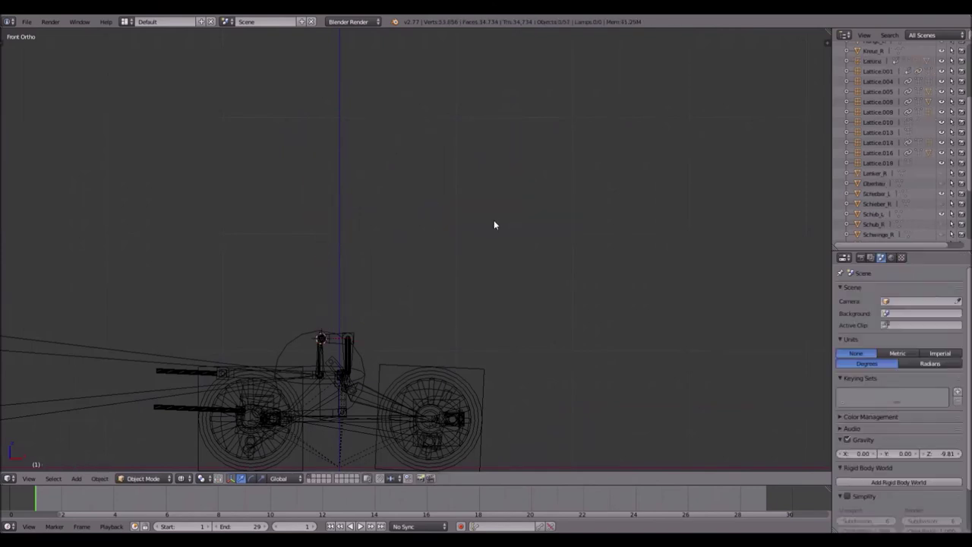
# - Snap the far joint of Armature.003's long valve rod bone onto the centre of Lattice.019
pyautogui.scroll(5, 491, 181)
pyautogui.rightClick(481, 187)
pyautogui.hotkey('shift', 's')
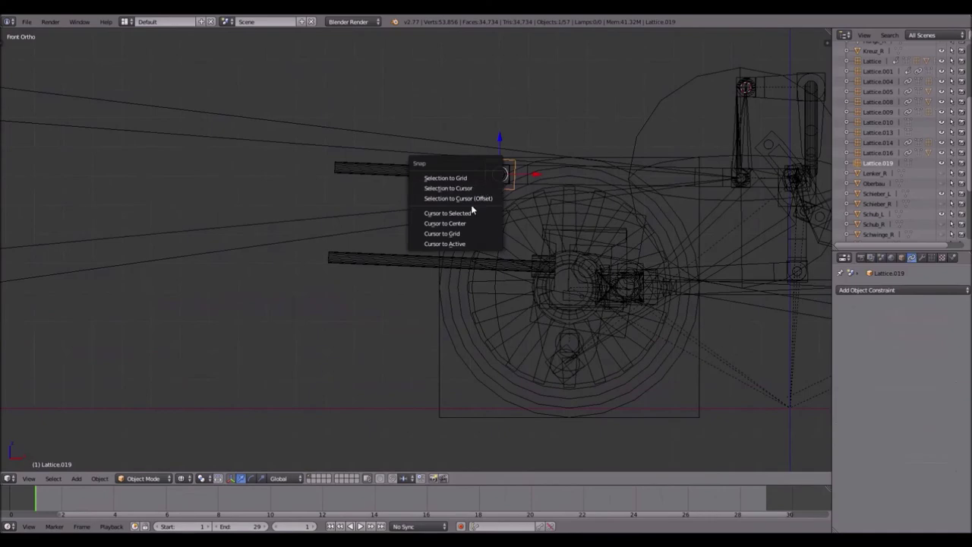
pyautogui.click(471, 214)
pyautogui.scroll(-5, 795, 205)
pyautogui.rightClick(298, 220)
pyautogui.press('Tab')
pyautogui.hotkey('shift', 's')
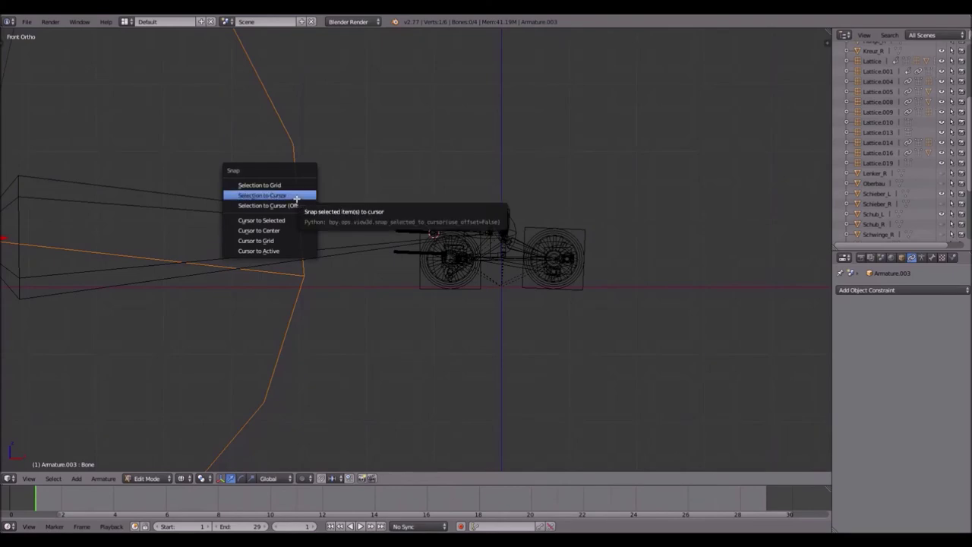
pyautogui.click(262, 195)
# - Add an Inverse Kinematics constraint to Bone.003 of Armature.003 in Pose Mode, with Lattice.018 as its target
pyautogui.scroll(-3, 296, 199)
pyautogui.scroll(6, 531, 213)
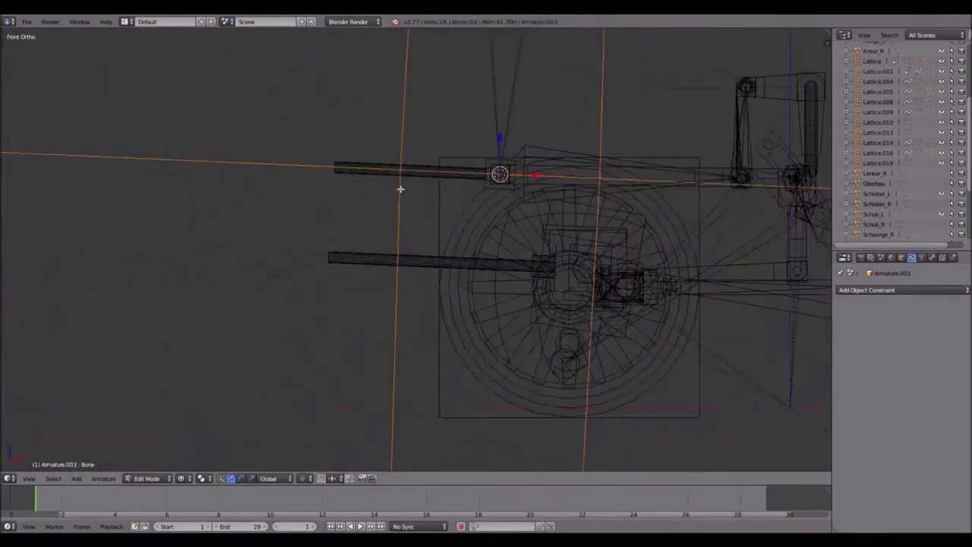
pyautogui.scroll(-4, 402, 190)
pyautogui.keyDown('shift'); pyautogui.moveTo(569, 205); pyautogui.dragTo(373, 194, button='middle'); pyautogui.keyUp('shift')
pyautogui.scroll(2, 383, 189)
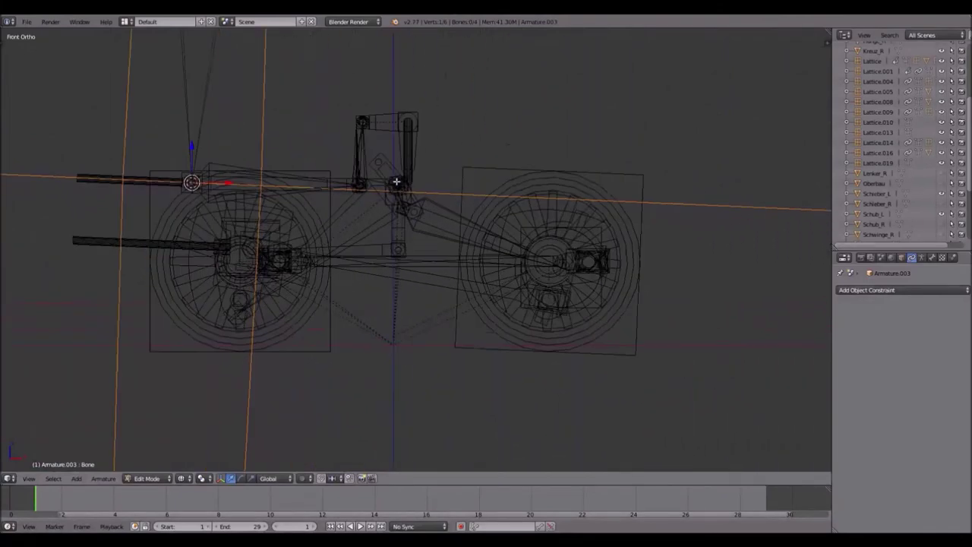
pyautogui.scroll(1, 396, 182)
pyautogui.hotkey('ctrl', 'Tab')
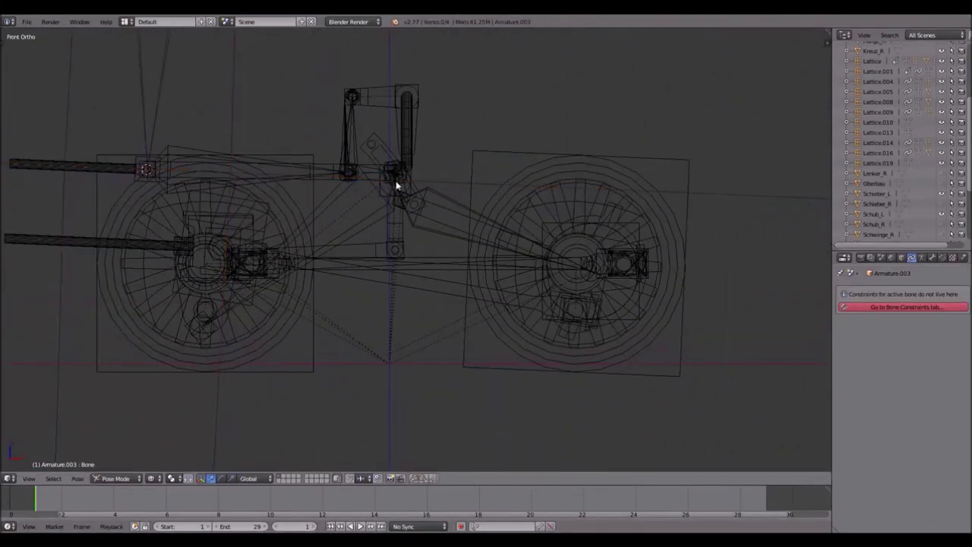
pyautogui.rightClick(368, 225)
pyautogui.click(941, 258)
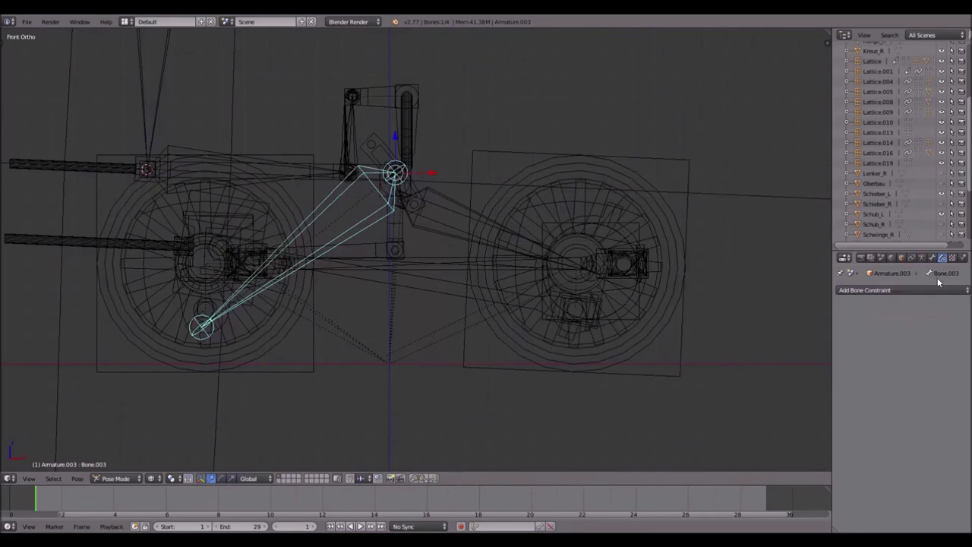
pyautogui.click(935, 289)
pyautogui.click(888, 340)
pyautogui.scroll(5, 187, 295)
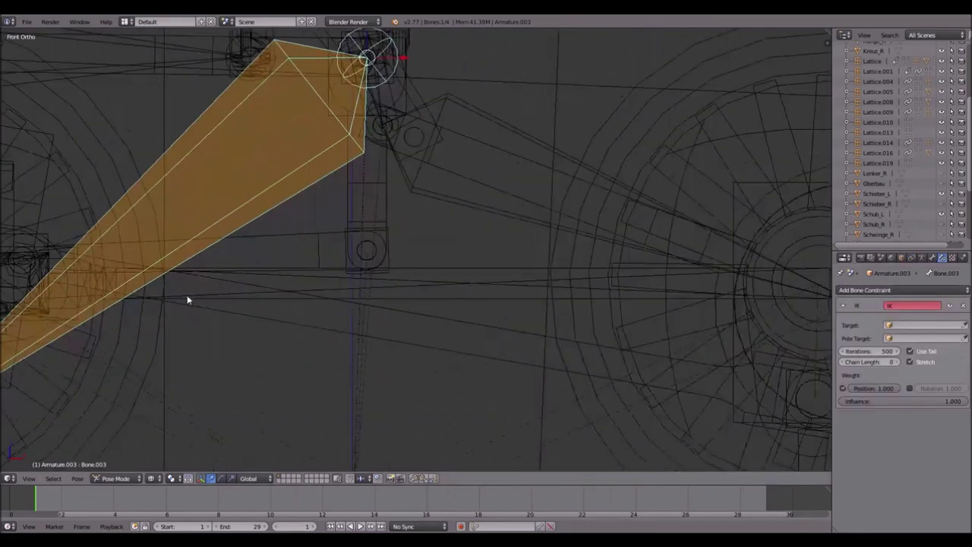
pyautogui.keyDown('shift'); pyautogui.moveTo(187, 295); pyautogui.dragTo(729, 144, button='middle'); pyautogui.keyUp('shift')
pyautogui.click(965, 324)
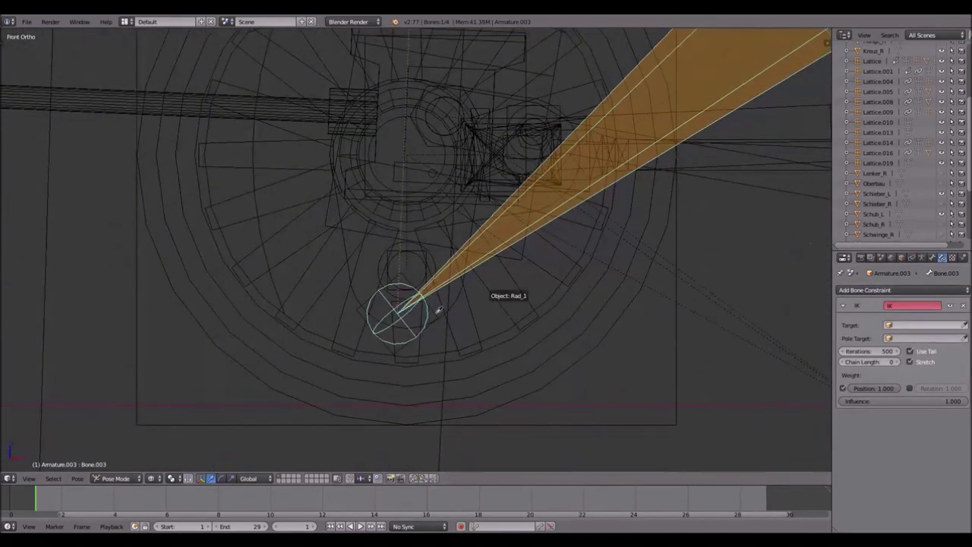
pyautogui.click(357, 309)
# - Give the upright hanger bone Bone.005 an Inverse Kinematics constraint targeting Lattice.011, and return to Object Mode
pyautogui.keyDown('shift'); pyautogui.moveTo(610, 61); pyautogui.dragTo(314, 469, button='middle'); pyautogui.keyUp('shift')
pyautogui.keyDown('shift'); pyautogui.moveTo(450, 153); pyautogui.dragTo(482, 185, button='middle'); pyautogui.keyUp('shift')
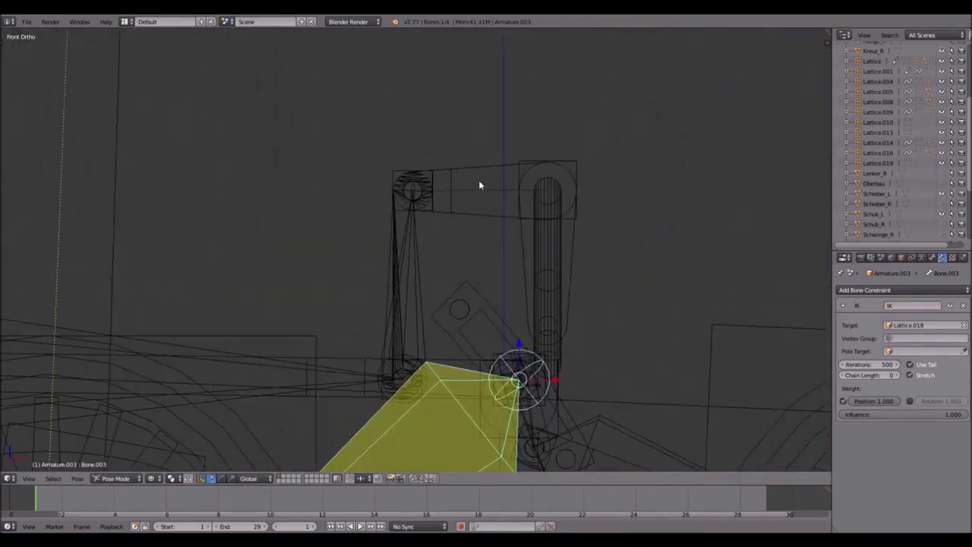
pyautogui.rightClick(416, 259)
pyautogui.scroll(2, 433, 220)
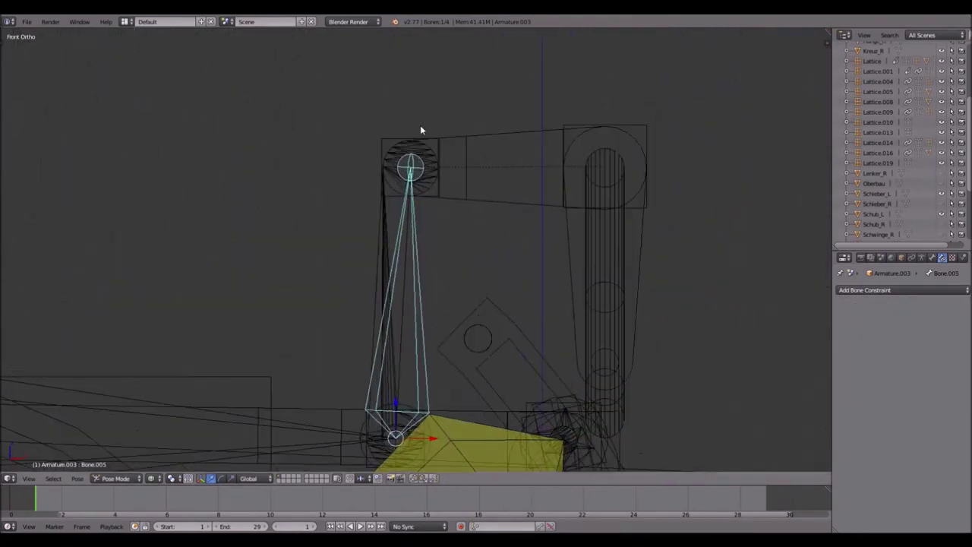
pyautogui.click(874, 289)
pyautogui.click(895, 332)
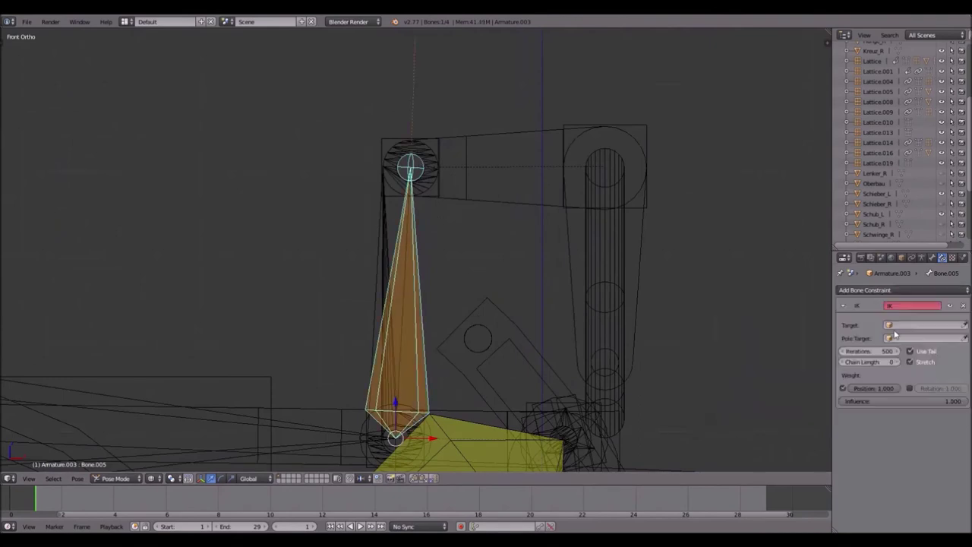
pyautogui.click(966, 325)
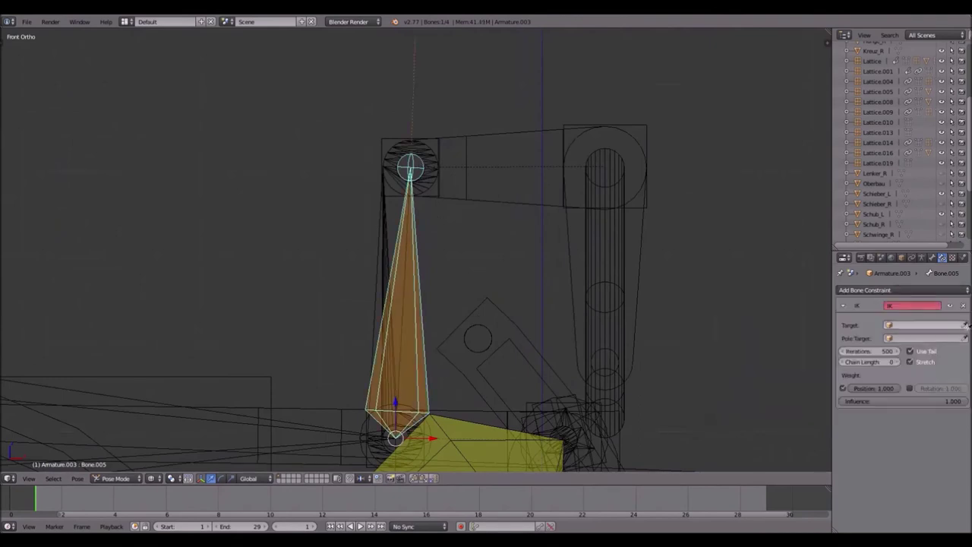
pyautogui.click(391, 140)
pyautogui.scroll(-4, 499, 159)
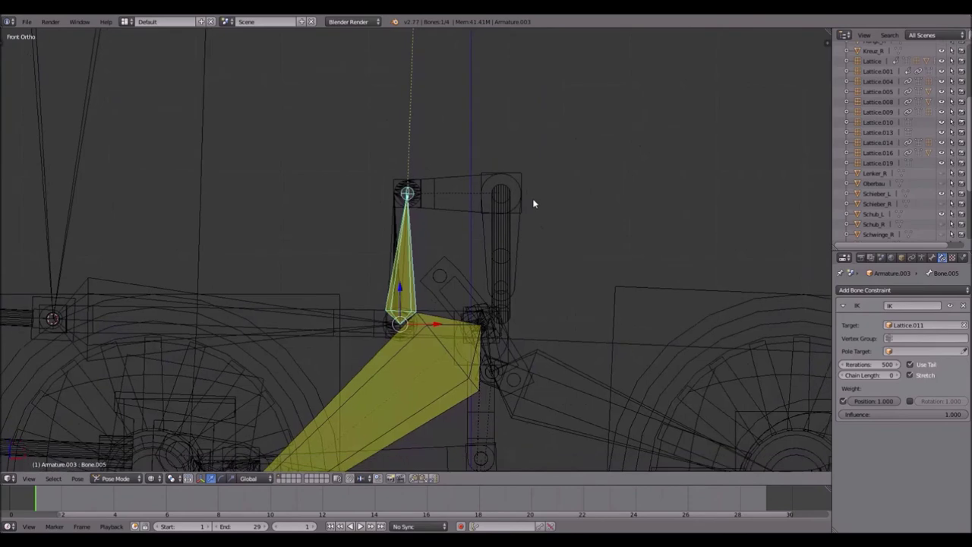
pyautogui.hotkey('ctrl', 'Tab')
# - Play the animation and trial-rotate the Control lattice to check how the valve gear bones follow
pyautogui.scroll(-4, 525, 203)
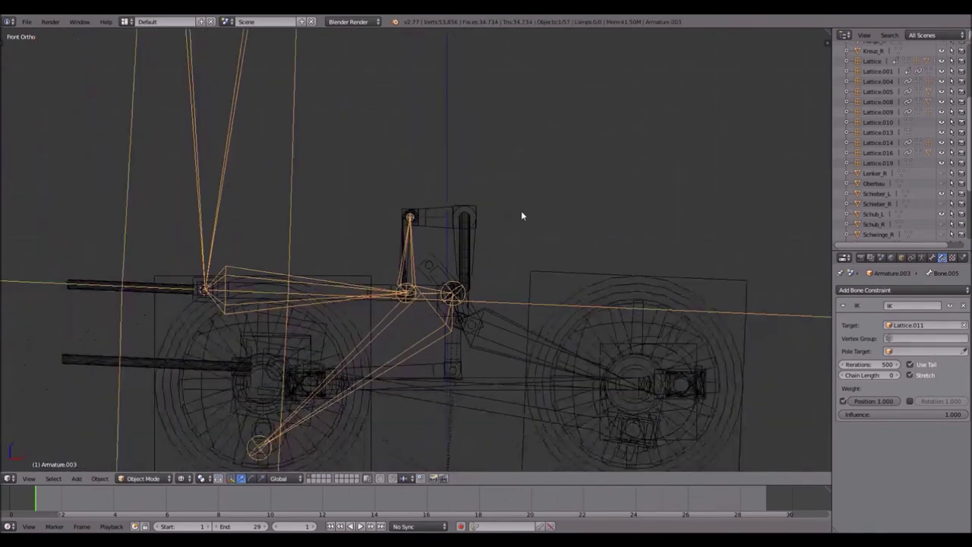
pyautogui.hotkey('alt', 'a')
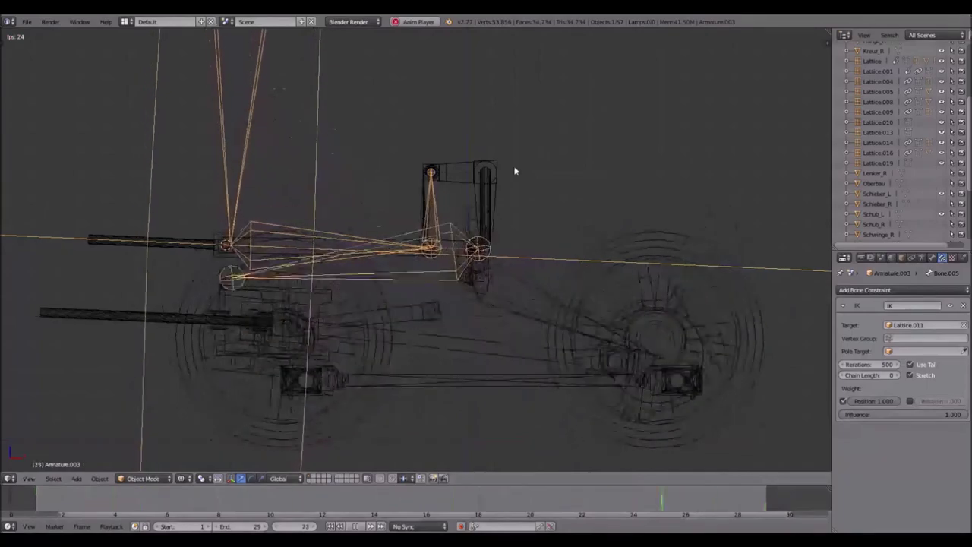
pyautogui.rightClick(495, 170)
pyautogui.press('r')
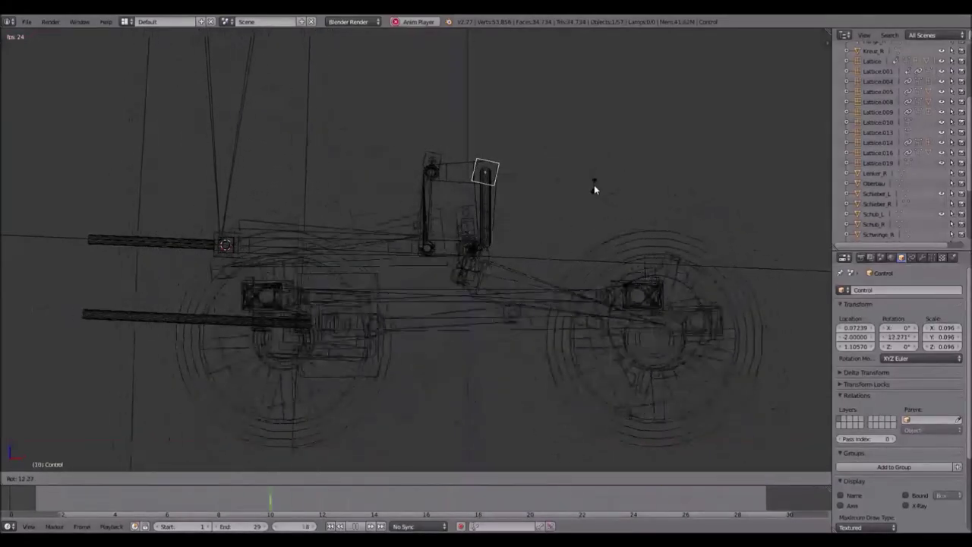
pyautogui.press('Escape')
pyautogui.press('Escape')
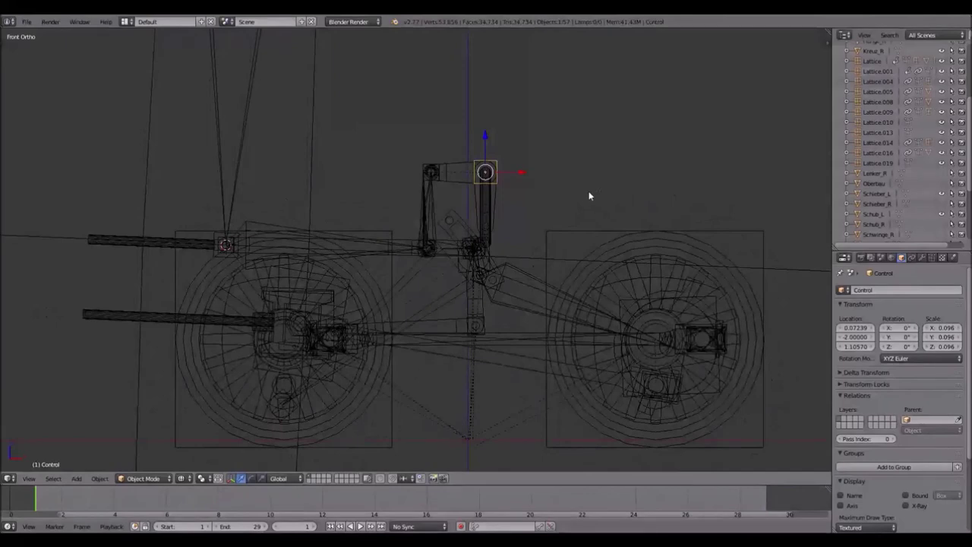
# - Add a Copy Location constraint to Lattice.013 targeting Bone.001 of Armature.003, and check it by playing the animation
pyautogui.keyDown('shift'); pyautogui.moveTo(338, 190); pyautogui.dragTo(436, 174, button='middle'); pyautogui.keyUp('shift')
pyautogui.scroll(4, 280, 191)
pyautogui.keyDown('shift'); pyautogui.moveTo(281, 196); pyautogui.dragTo(472, 208, button='middle'); pyautogui.keyUp('shift')
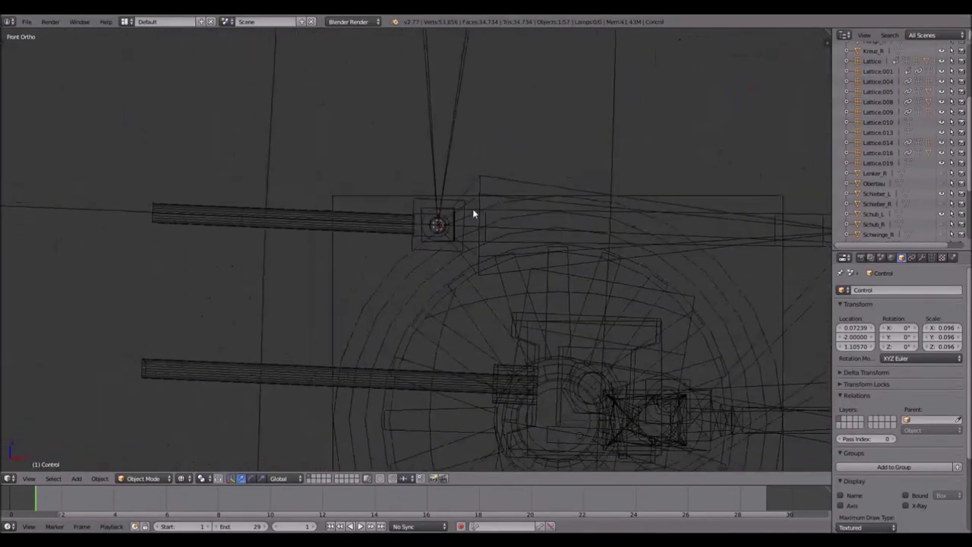
pyautogui.scroll(3, 408, 206)
pyautogui.keyDown('shift'); pyautogui.moveTo(434, 171); pyautogui.dragTo(371, 220, button='middle'); pyautogui.keyUp('shift')
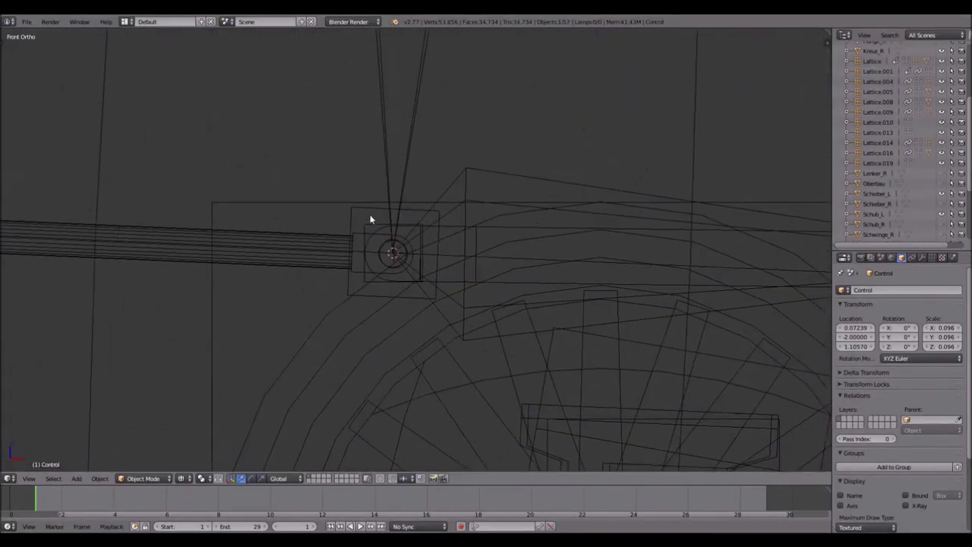
pyautogui.rightClick(366, 225)
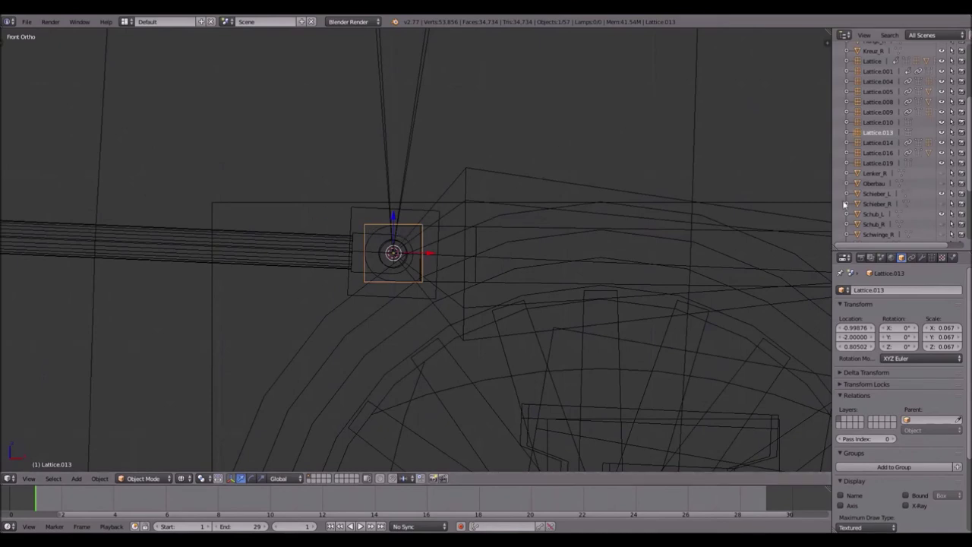
pyautogui.click(912, 257)
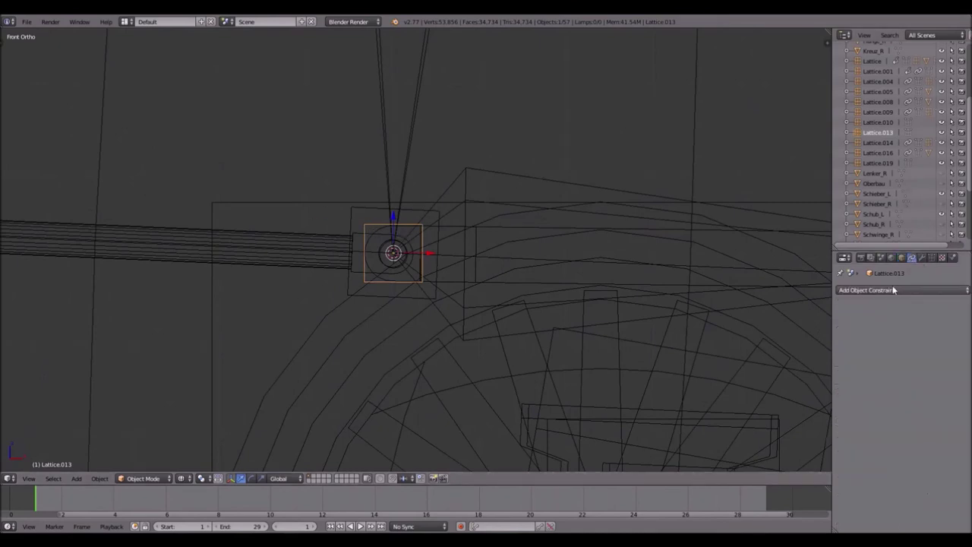
pyautogui.click(890, 291)
pyautogui.click(808, 312)
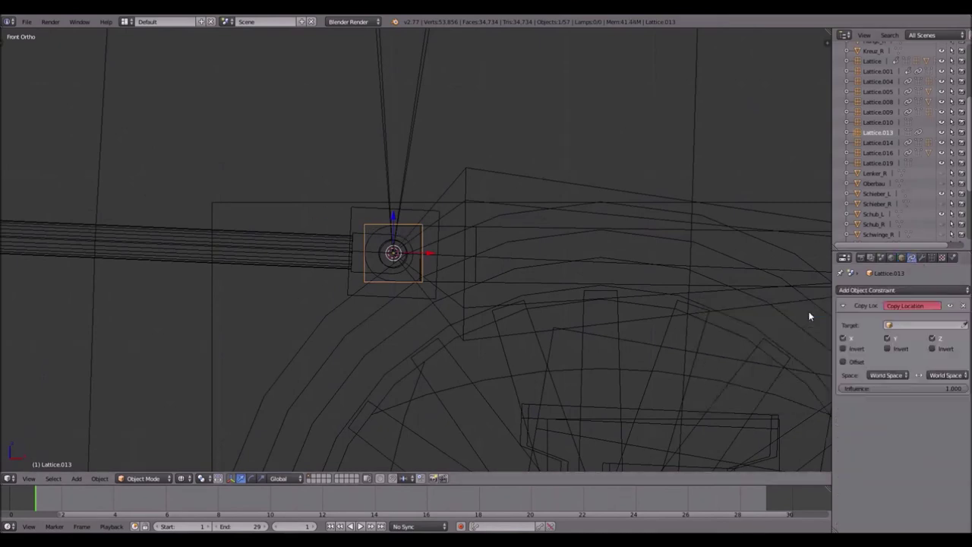
pyautogui.click(964, 325)
pyautogui.click(491, 171)
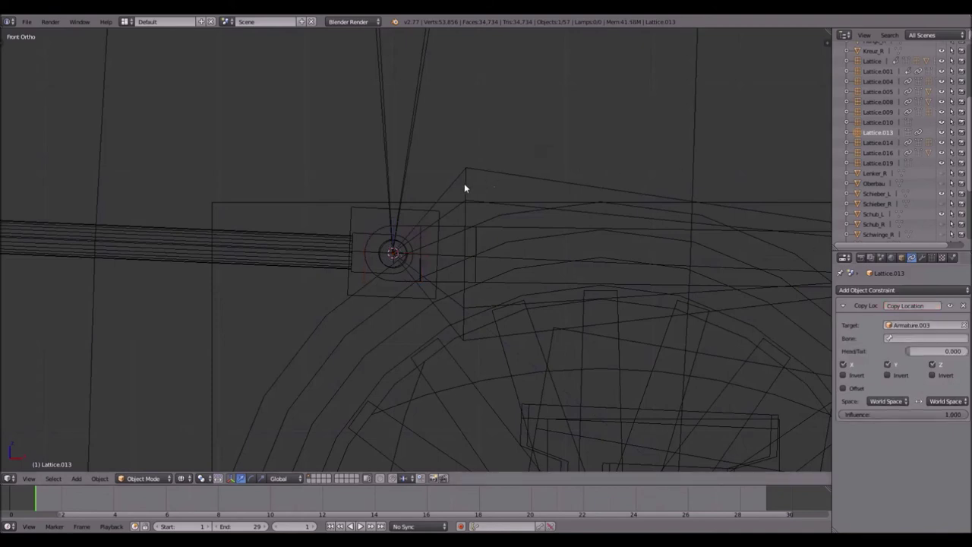
pyautogui.click(951, 340)
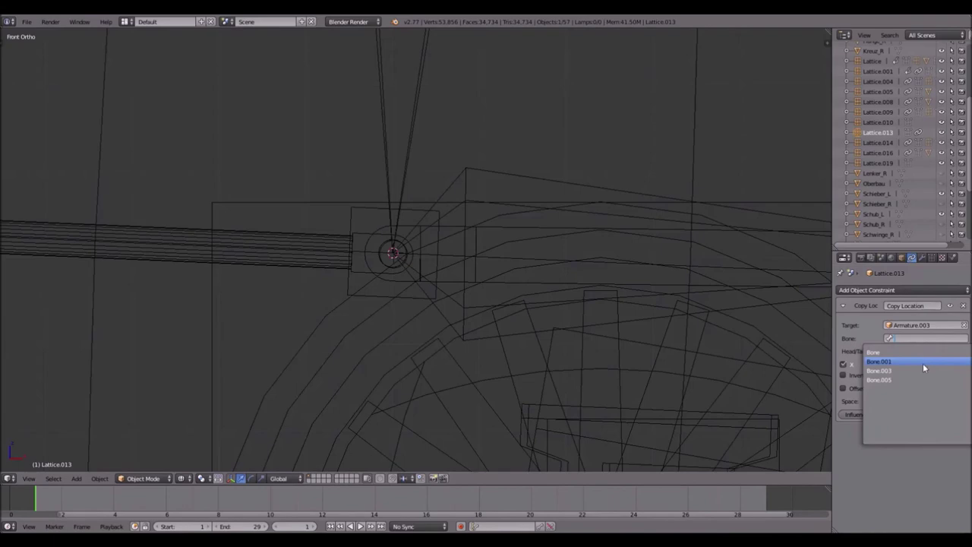
pyautogui.click(922, 362)
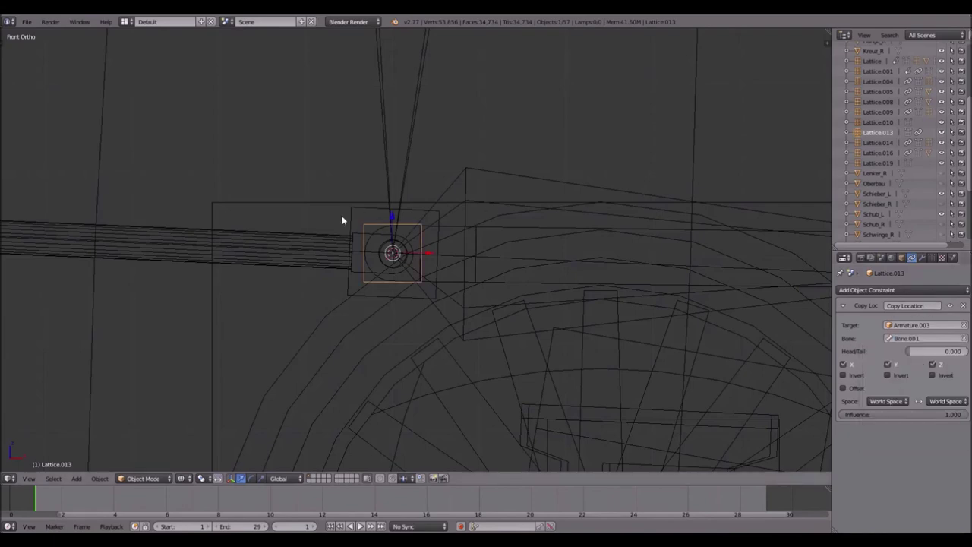
pyautogui.hotkey('alt', 'a')
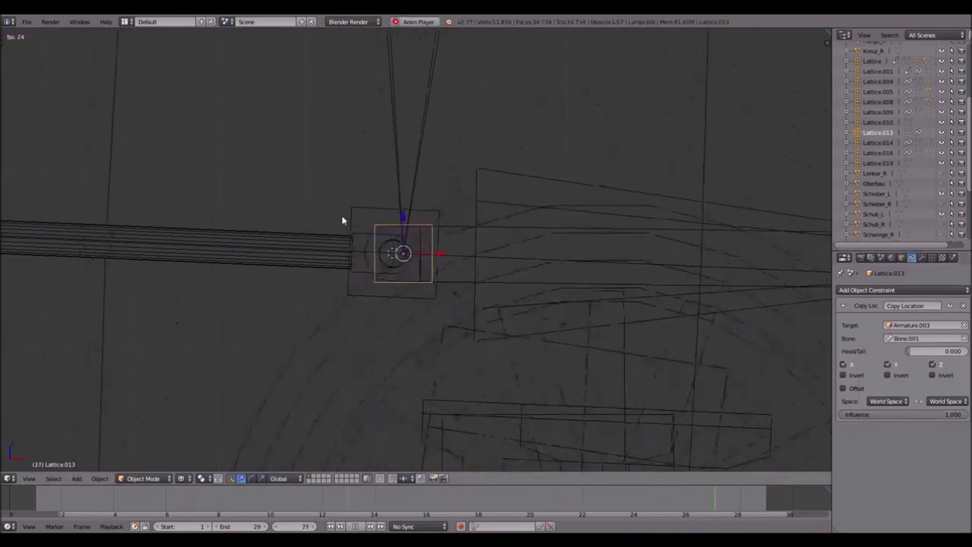
pyautogui.press('Escape')
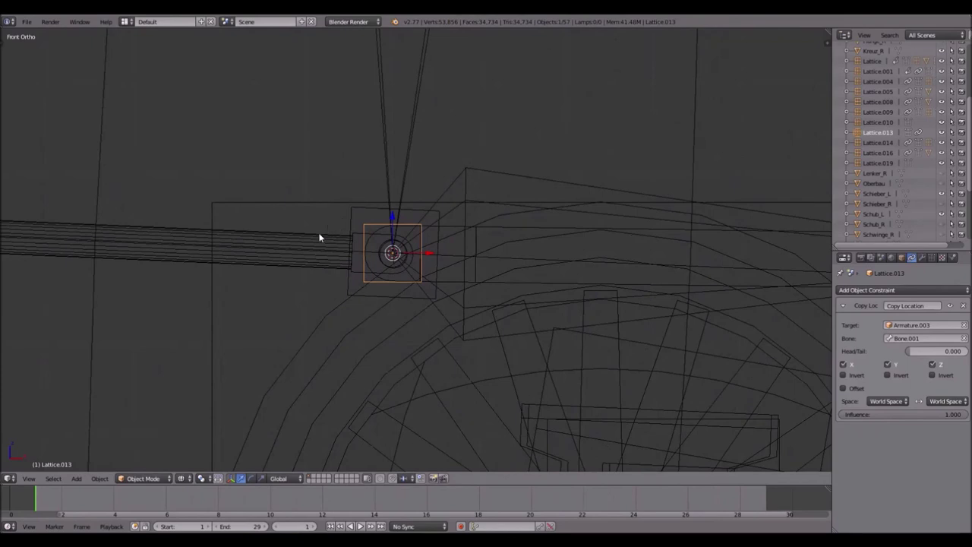
# - Parent the upper valve spindle mesh Schieber_L to Lattice.013
pyautogui.rightClick(319, 234)
pyautogui.keyDown('shift'); pyautogui.rightClick(363, 227); pyautogui.keyUp('shift')
pyautogui.hotkey('ctrl', 'p')
pyautogui.click(362, 227)
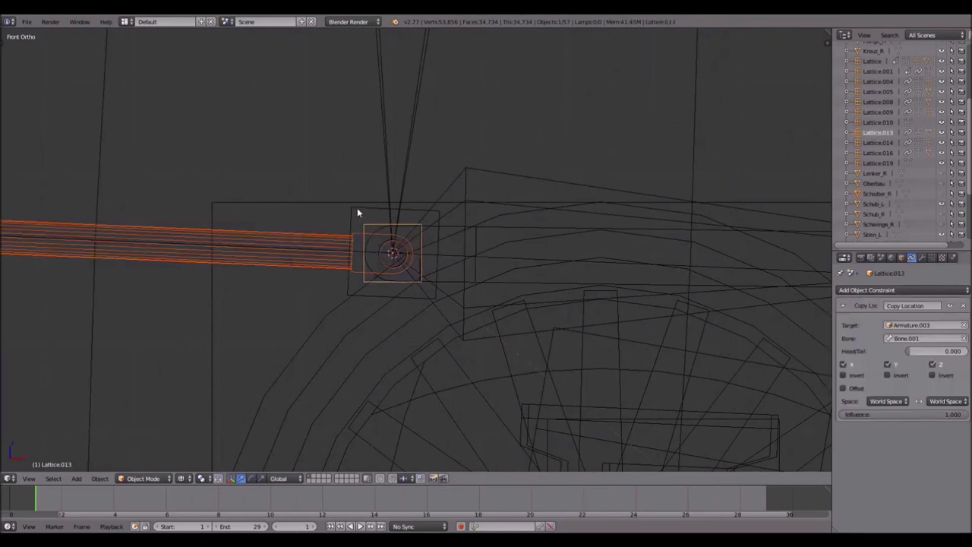
# - Add Copy Location and Copy Rotation constraints to Lattice.019, both targeting Bone.001 of Armature.003
pyautogui.rightClick(357, 207)
pyautogui.click(911, 291)
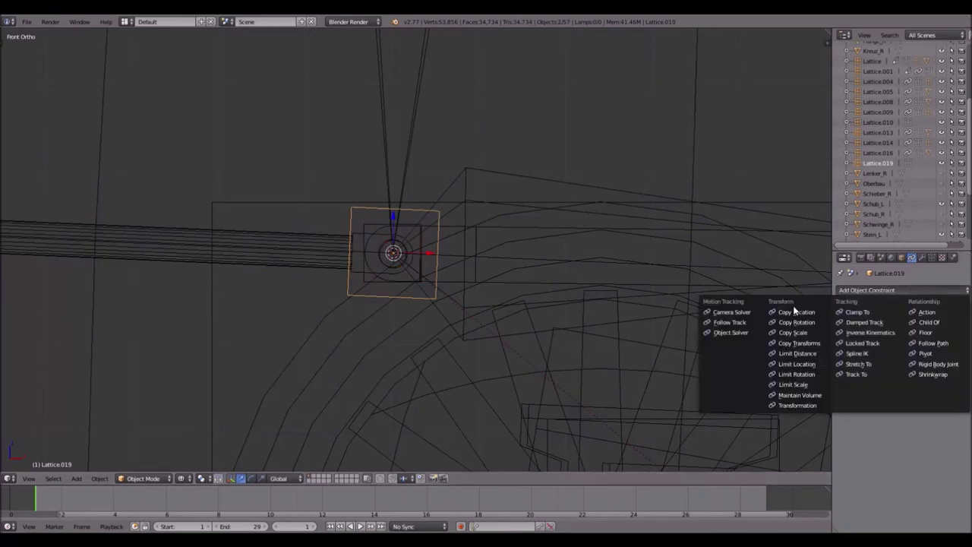
pyautogui.click(794, 311)
pyautogui.click(934, 292)
pyautogui.click(824, 321)
pyautogui.click(963, 326)
pyautogui.click(408, 159)
pyautogui.click(908, 338)
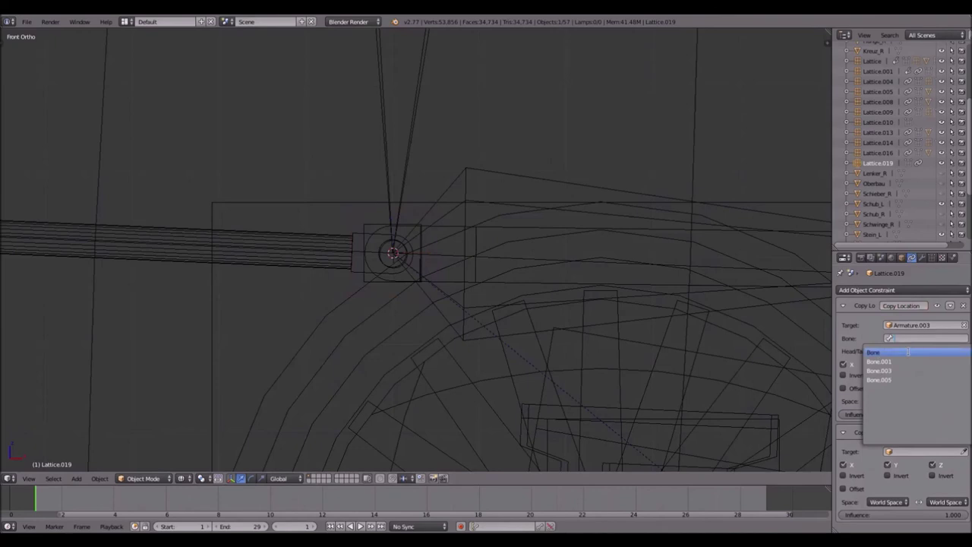
pyautogui.click(904, 361)
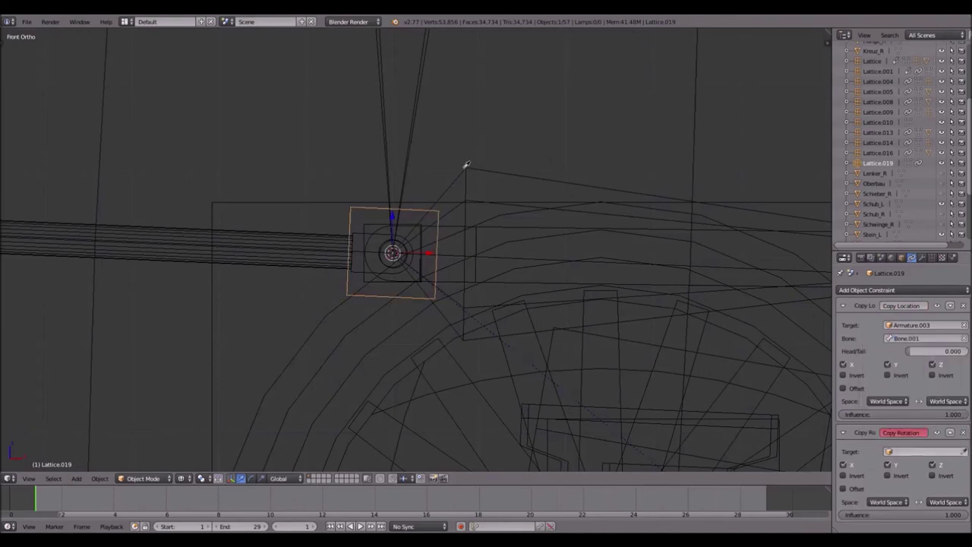
pyautogui.click(466, 165)
pyautogui.click(919, 464)
pyautogui.click(897, 377)
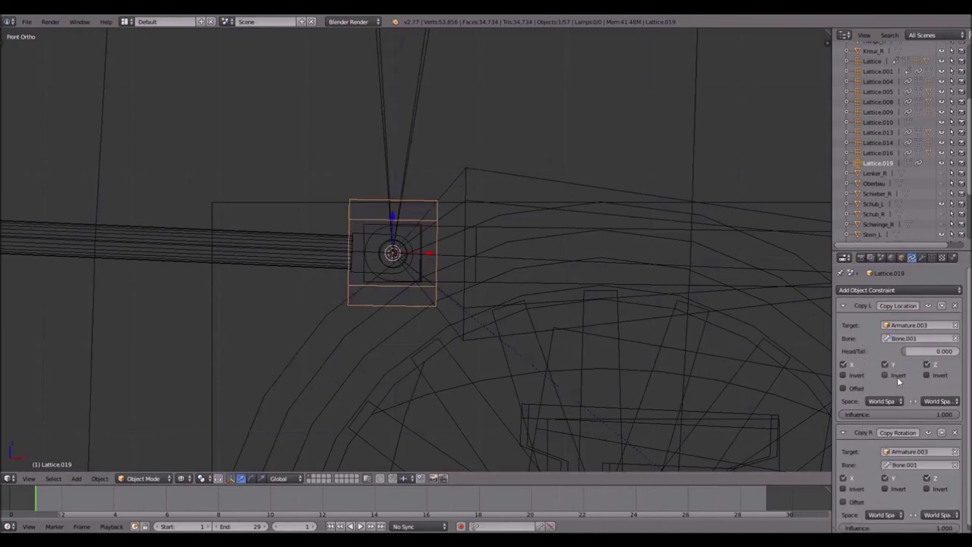
# - Parent the long rod mesh Schub_L to Lattice.019
pyautogui.rightClick(479, 244)
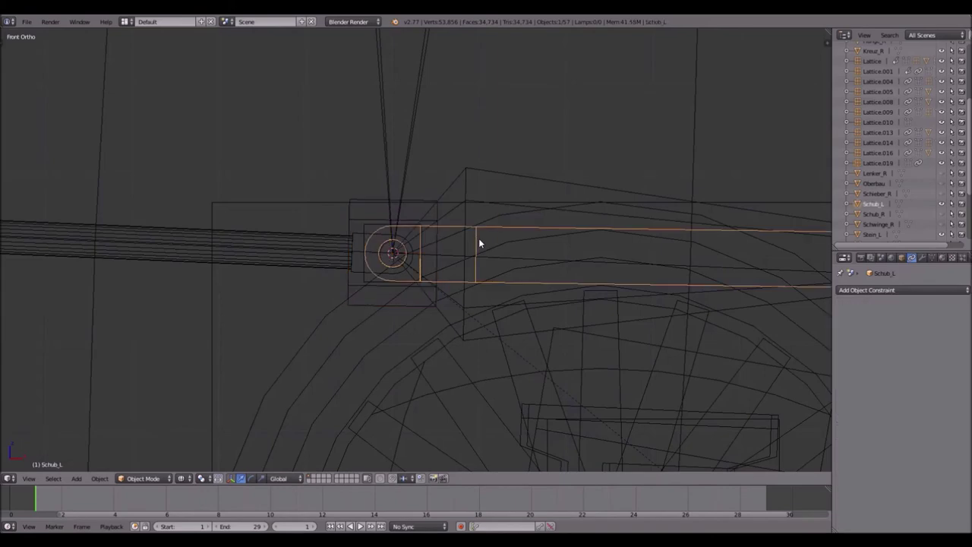
pyautogui.keyDown('shift'); pyautogui.rightClick(347, 214); pyautogui.keyUp('shift')
pyautogui.hotkey('ctrl', 'p')
pyautogui.click(348, 213)
# - Test the long rod's movement by rotating the Control lattice at the upper lever, and cancel the rotation
pyautogui.scroll(-3, 605, 197)
pyautogui.keyDown('shift'); pyautogui.moveTo(613, 184); pyautogui.dragTo(310, 217, button='middle'); pyautogui.keyUp('shift')
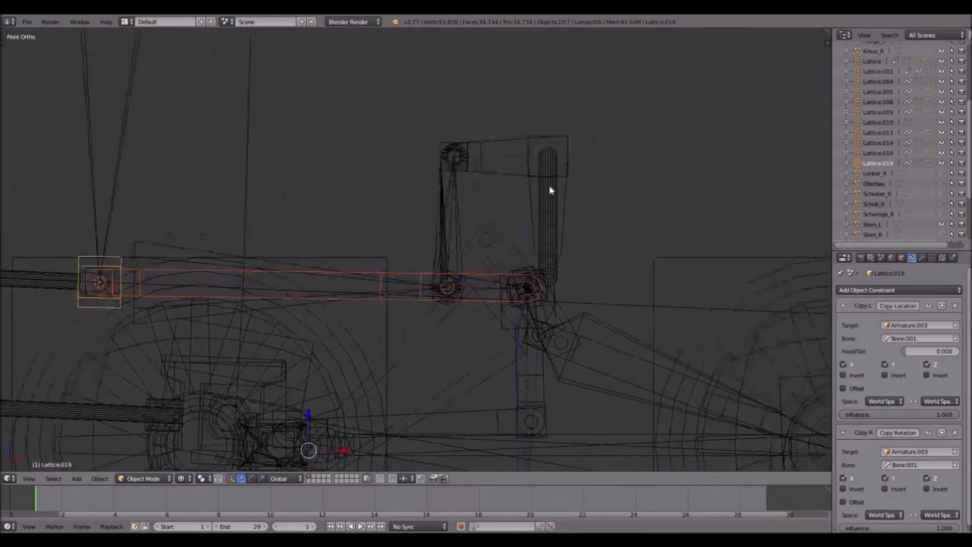
pyautogui.rightClick(564, 137)
pyautogui.press('r')
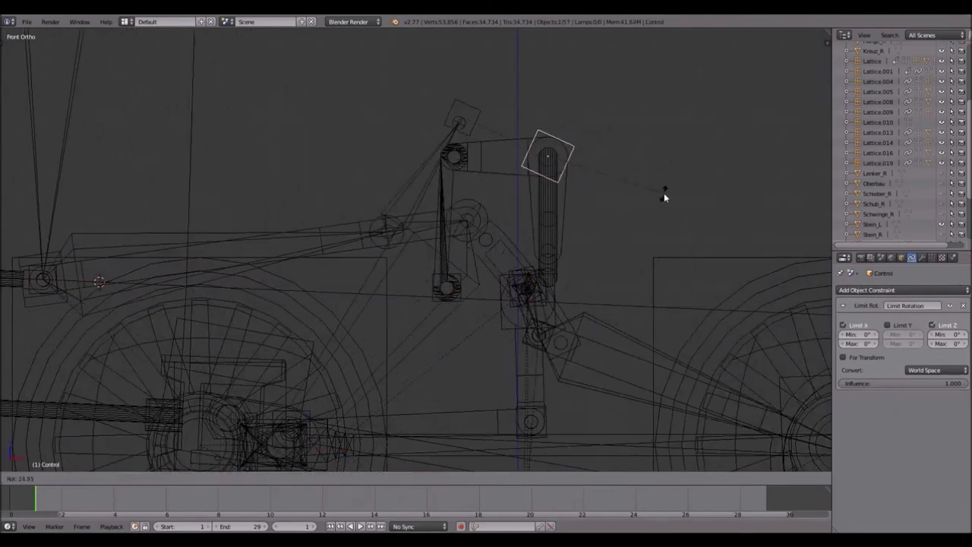
pyautogui.rightClick(675, 132)
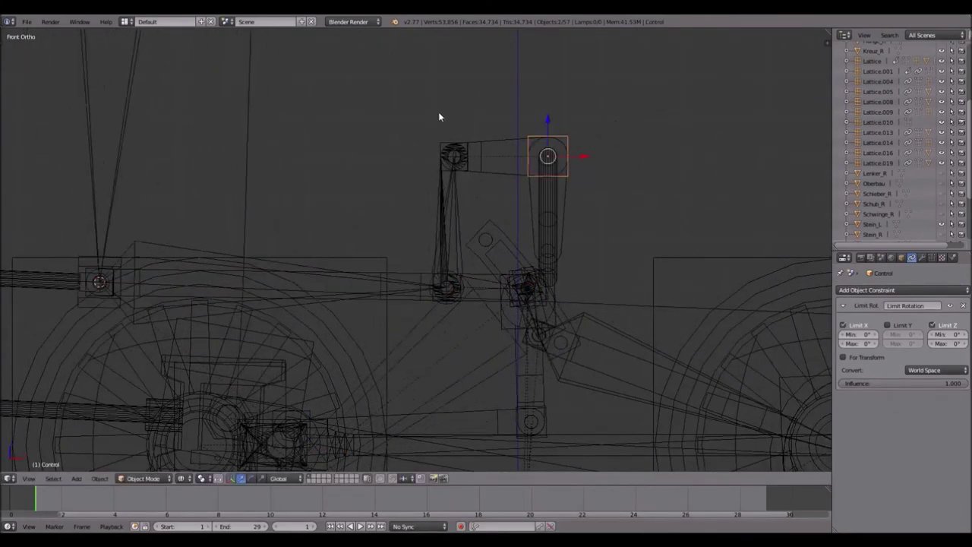
# - Add Copy Location and Copy Rotation constraints to Lattice.010 at the lower end of the hanging link
pyautogui.scroll(4, 434, 117)
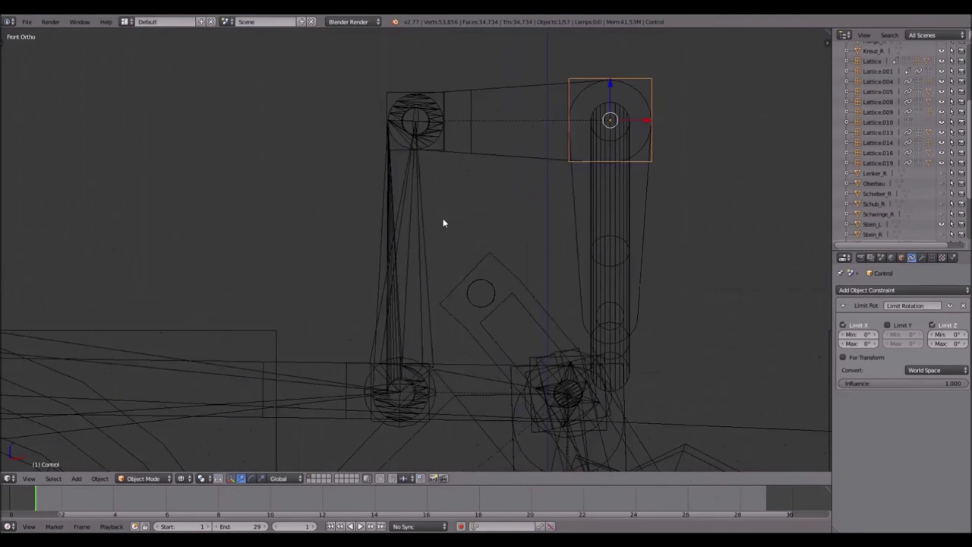
pyautogui.keyDown('shift'); pyautogui.moveTo(395, 384); pyautogui.dragTo(410, 258, button='middle'); pyautogui.keyUp('shift')
pyautogui.rightClick(388, 318)
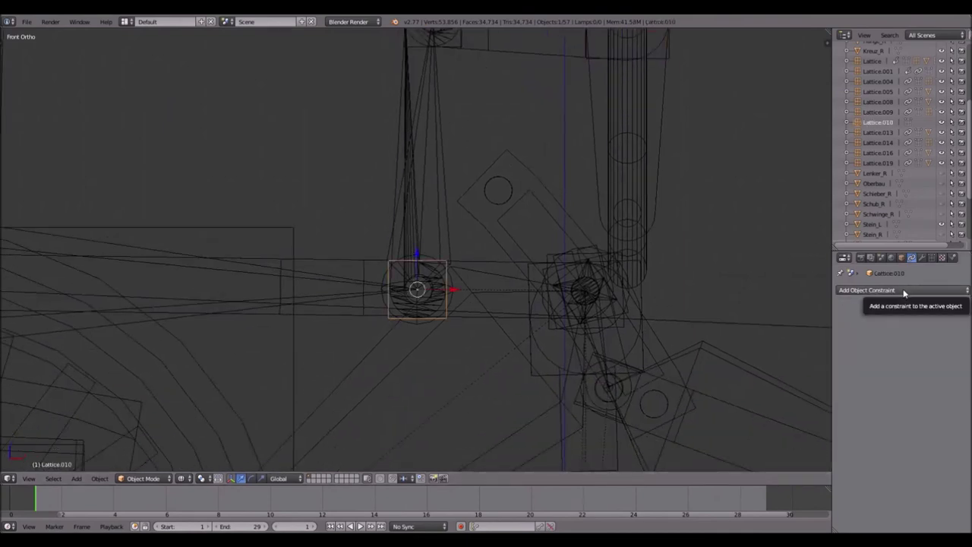
pyautogui.click(901, 257)
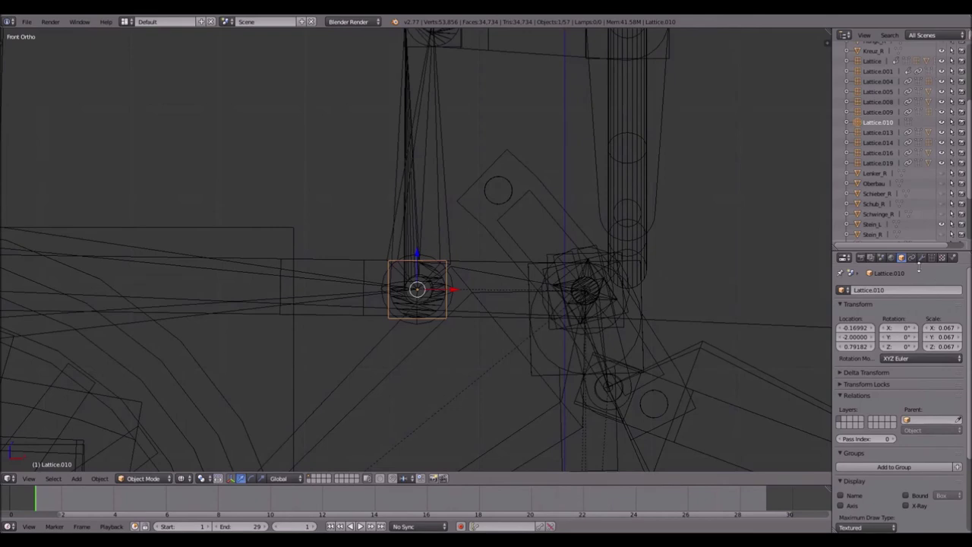
pyautogui.click(911, 257)
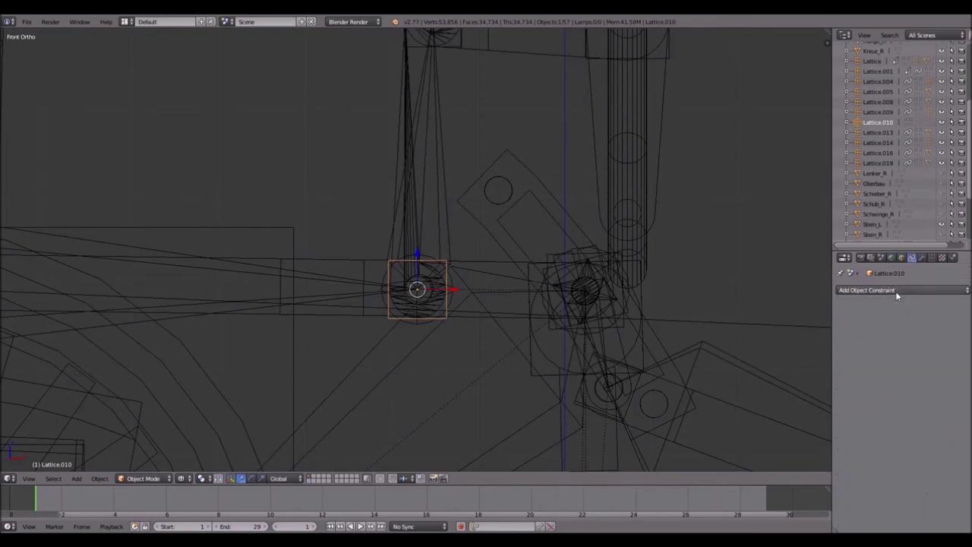
pyautogui.click(896, 292)
pyautogui.click(803, 314)
pyautogui.click(913, 289)
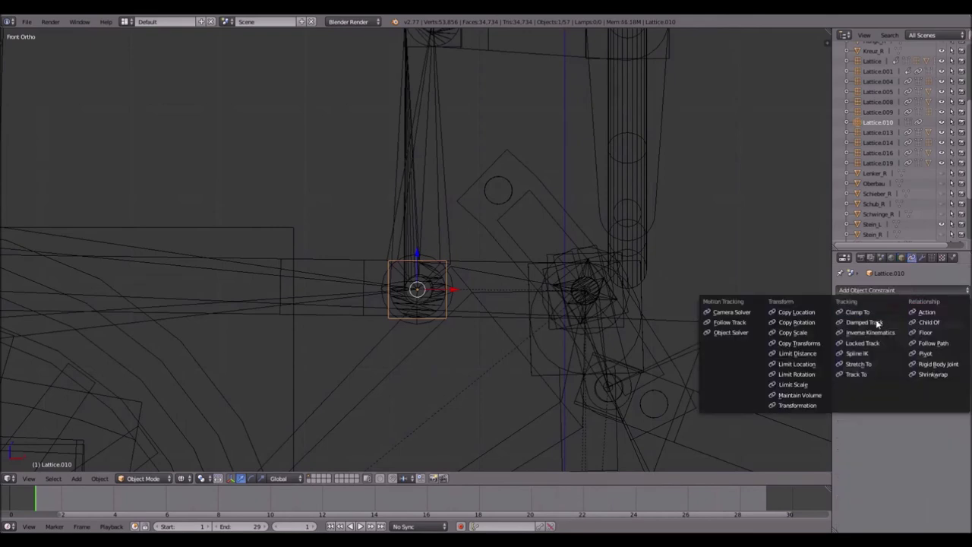
pyautogui.click(816, 322)
# - Target both constraints of Lattice.010 to Bone.005 of Armature.003
pyautogui.click(965, 325)
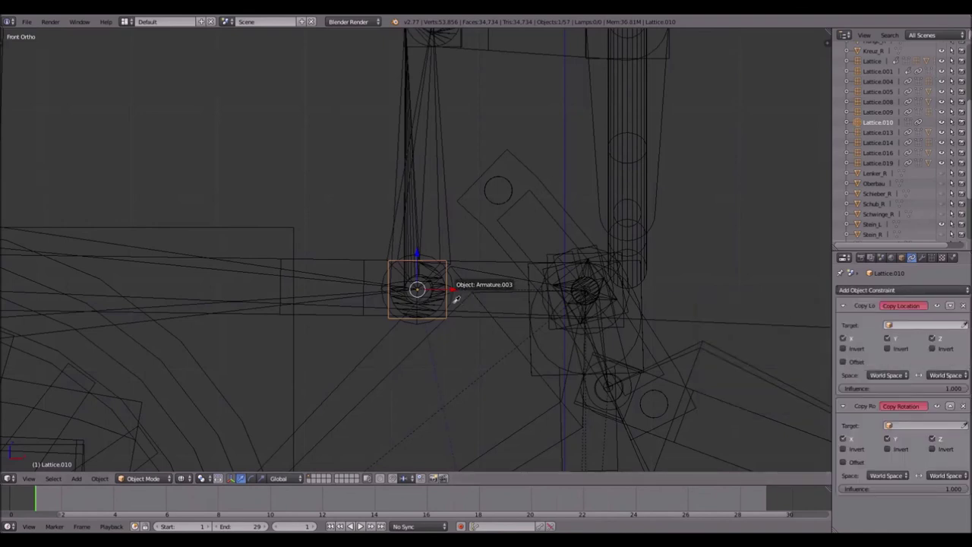
pyautogui.click(121, 245)
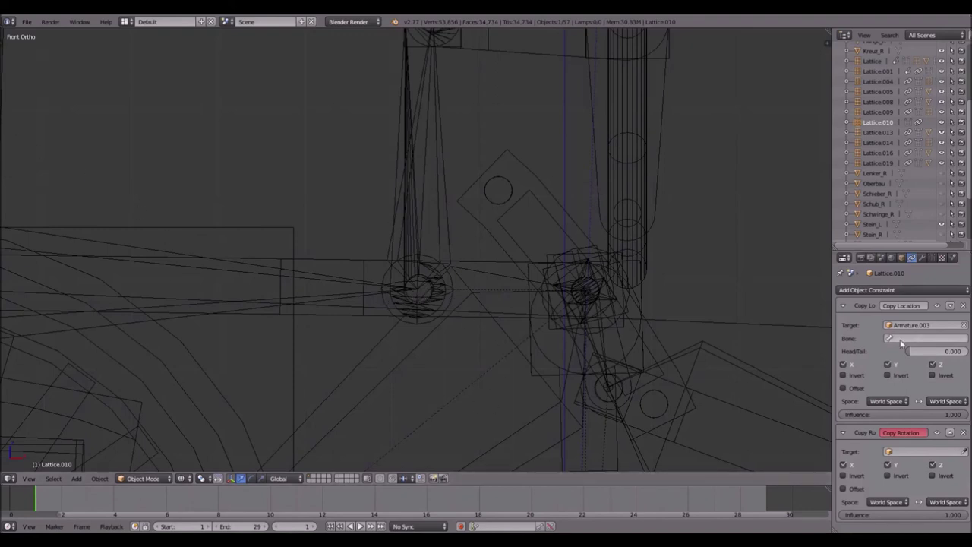
pyautogui.click(925, 338)
pyautogui.click(881, 379)
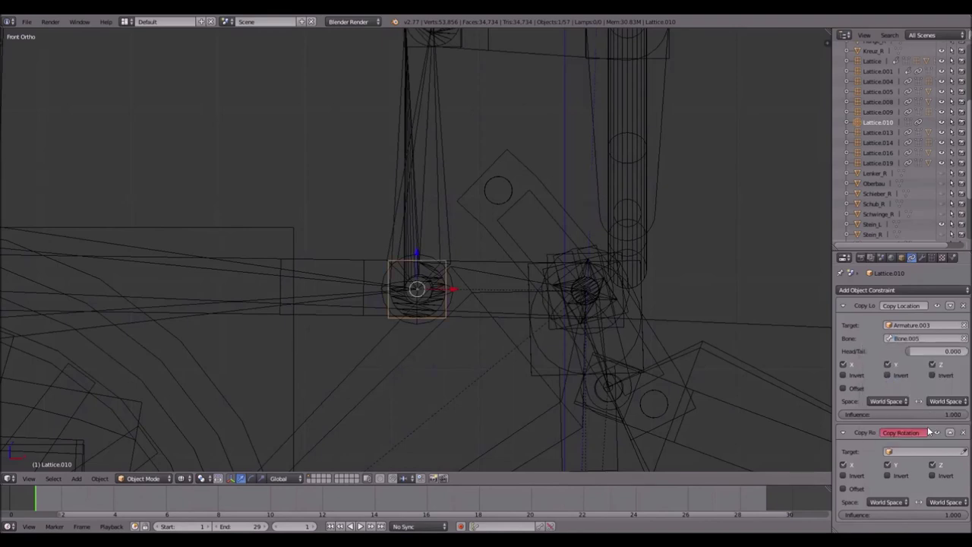
pyautogui.click(965, 453)
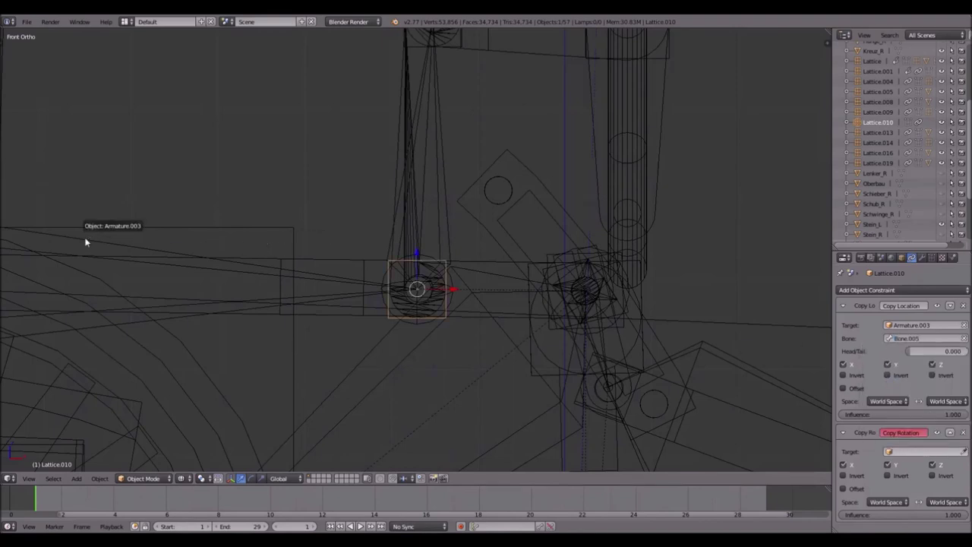
pyautogui.click(87, 243)
pyautogui.click(902, 465)
pyautogui.click(880, 396)
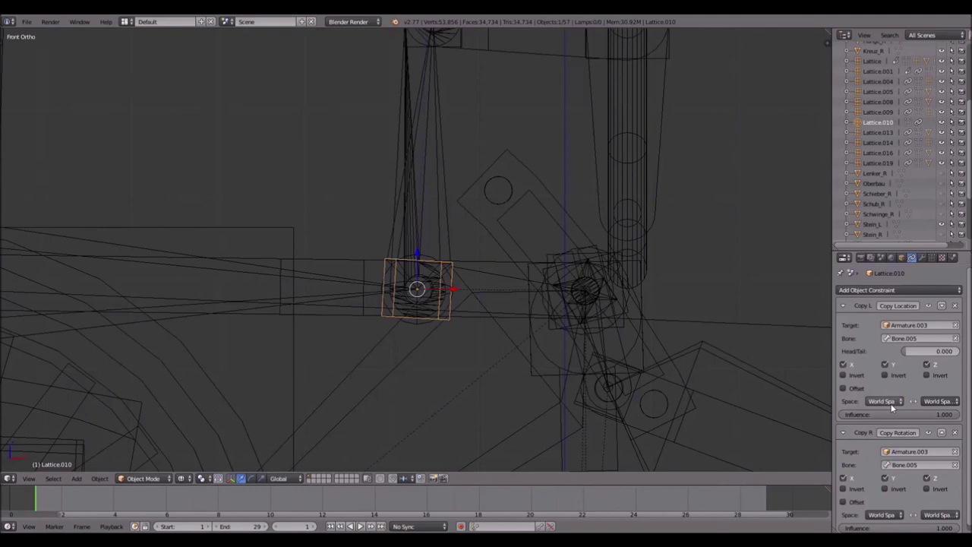
# - Parent the hanging link mesh Hänge_L to Lattice.010
pyautogui.keyDown('shift'); pyautogui.moveTo(430, 84); pyautogui.dragTo(440, 158, button='middle'); pyautogui.keyUp('shift')
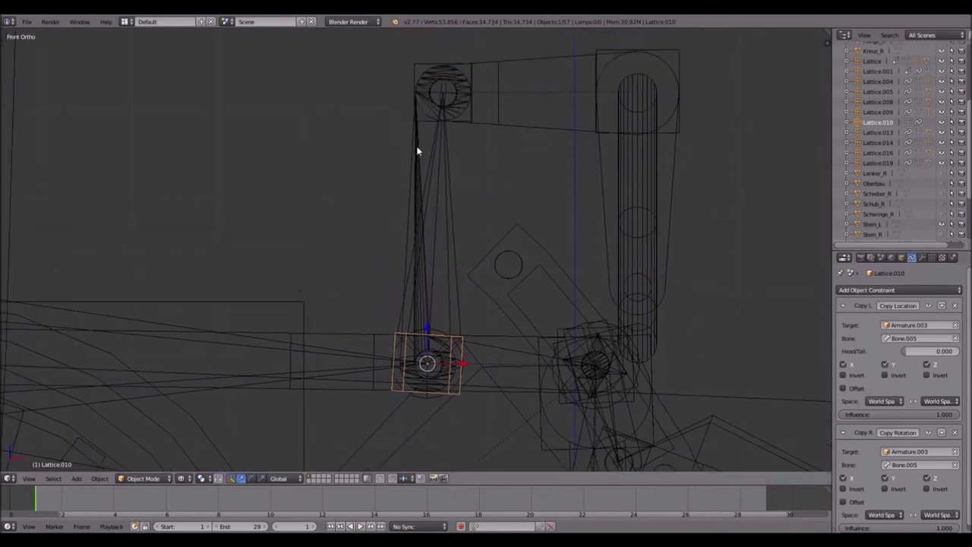
pyautogui.rightClick(418, 151)
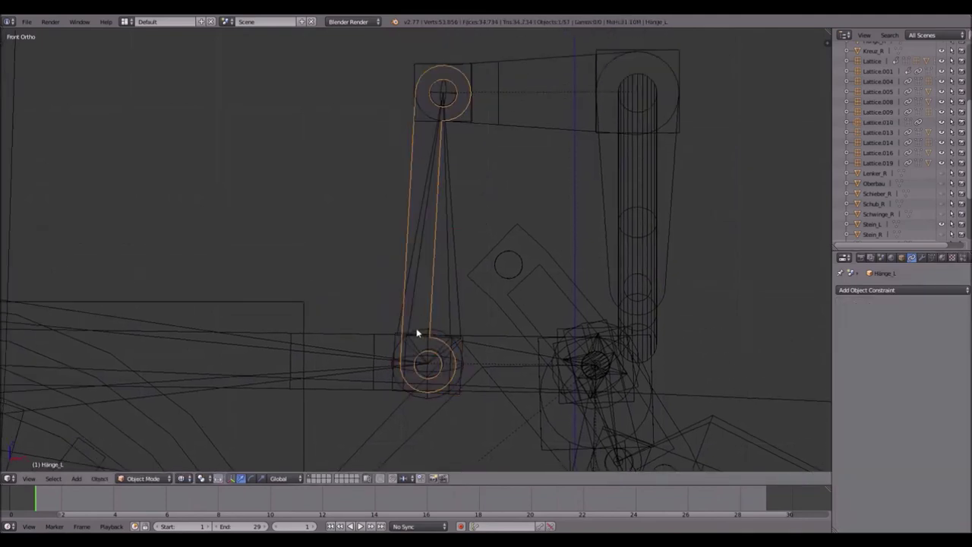
pyautogui.rightClick(395, 387)
pyautogui.rightClick(406, 227)
pyautogui.keyDown('shift'); pyautogui.rightClick(390, 386); pyautogui.keyUp('shift')
pyautogui.hotkey('ctrl', 'p')
pyautogui.click(391, 383)
pyautogui.scroll(-2, 587, 156)
# - Test the hanging link's movement by rotating the Control lattice, and cancel the rotation
pyautogui.rightClick(588, 156)
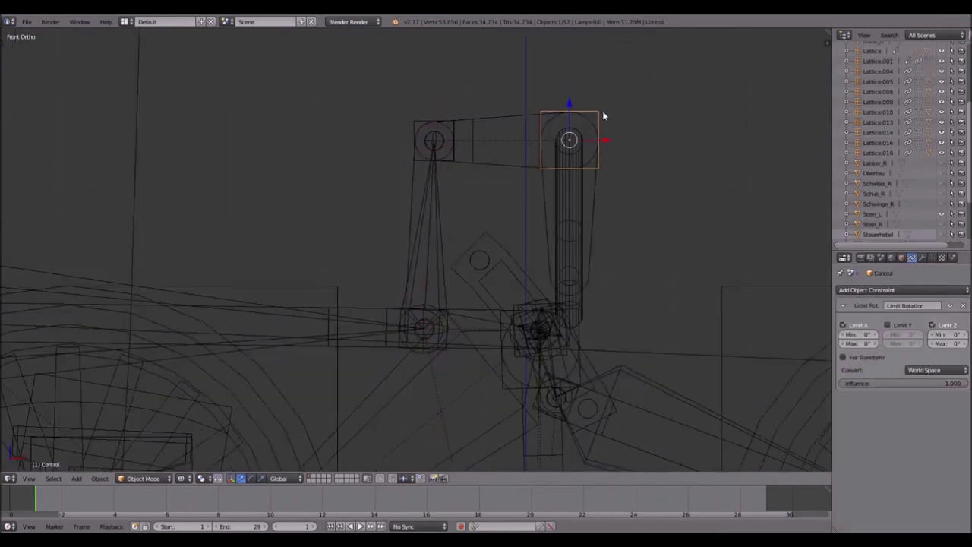
pyautogui.press('r')
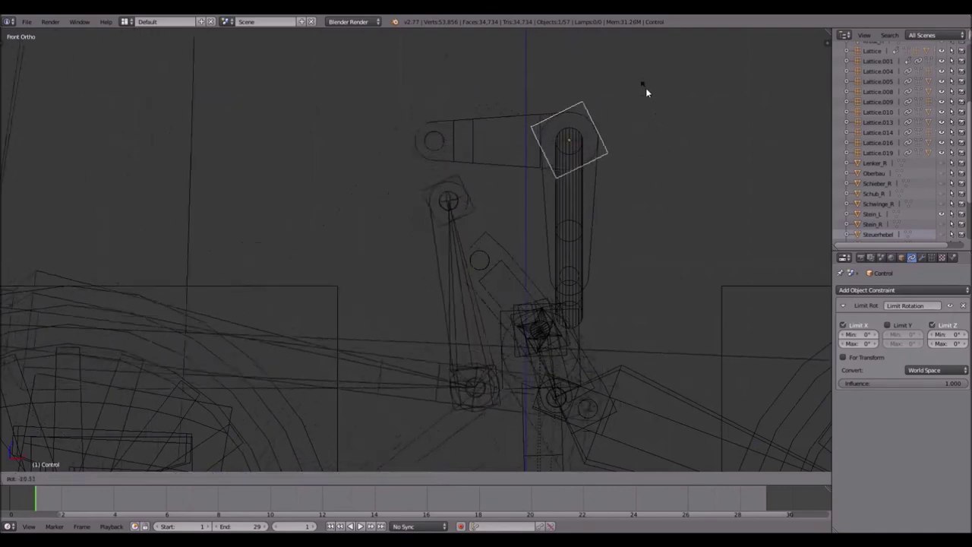
pyautogui.press('Escape')
pyautogui.scroll(-2, 672, 196)
pyautogui.keyDown('shift'); pyautogui.moveTo(646, 239); pyautogui.dragTo(649, 130, button='middle'); pyautogui.keyUp('shift')
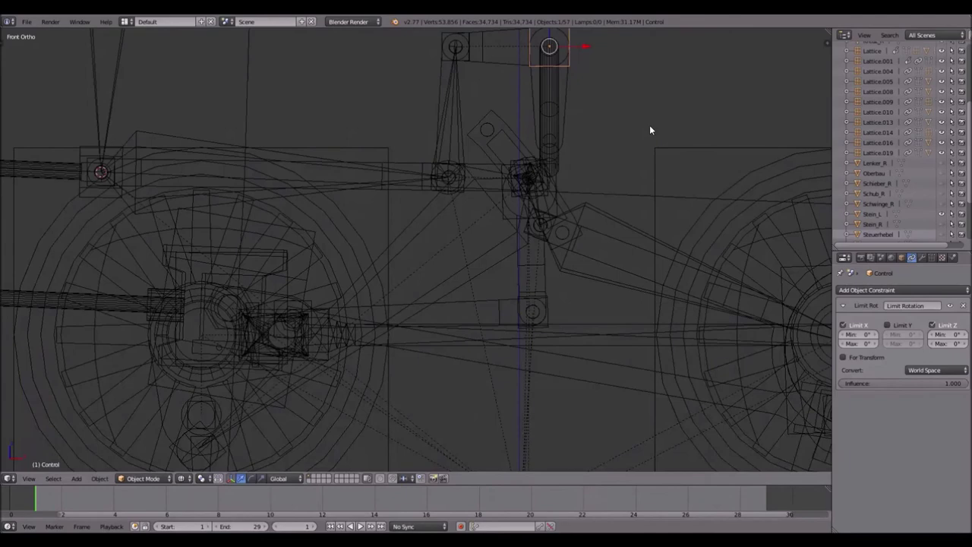
# - Inspect the Stein_L block in the swing link and snap the 3D cursor to the centre of Lattice.009 there
pyautogui.scroll(5, 651, 127)
pyautogui.keyDown('shift'); pyautogui.moveTo(644, 129); pyautogui.dragTo(350, 295, button='middle'); pyautogui.keyUp('shift')
pyautogui.scroll(4, 413, 241)
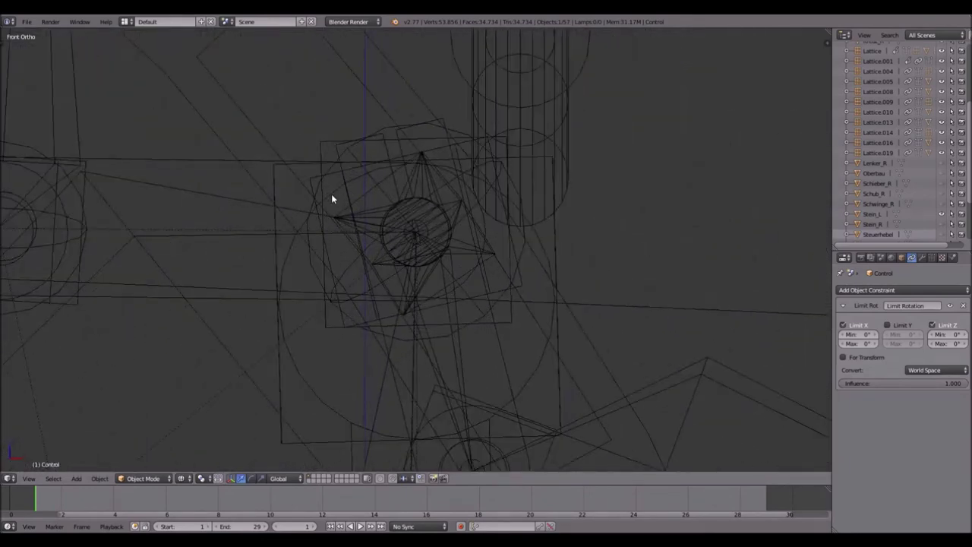
pyautogui.press('a')
pyautogui.rightClick(376, 202)
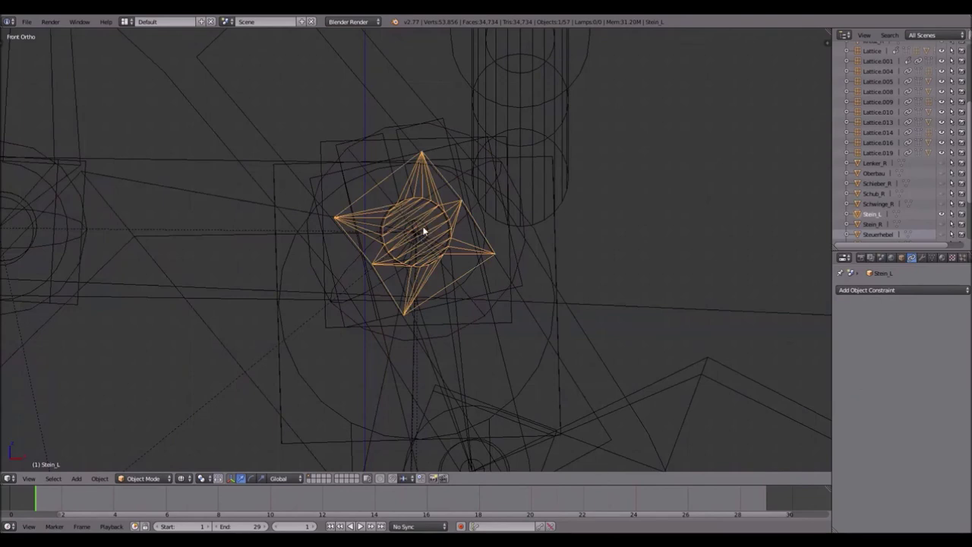
pyautogui.keyDown('shift'); pyautogui.moveTo(477, 204); pyautogui.dragTo(520, 206, button='middle'); pyautogui.keyUp('shift')
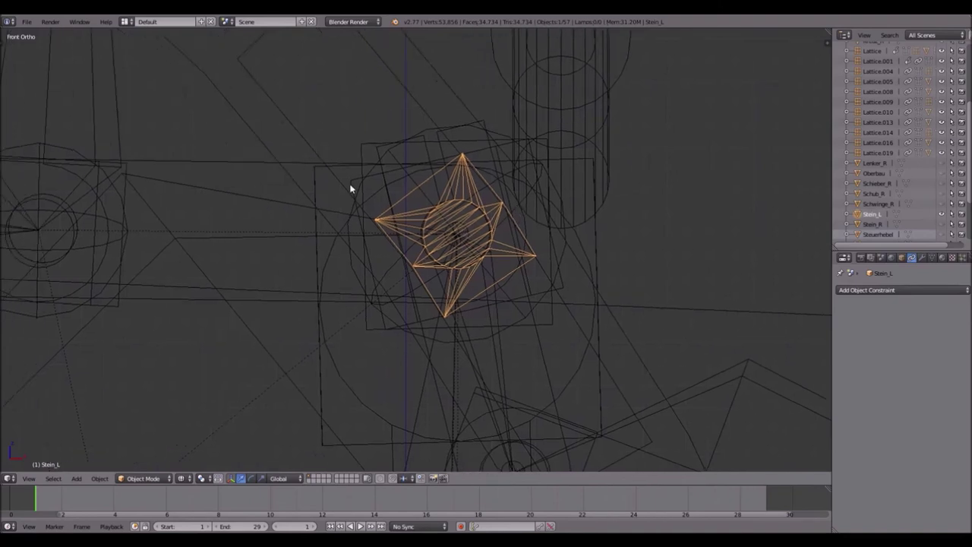
pyautogui.rightClick(355, 180)
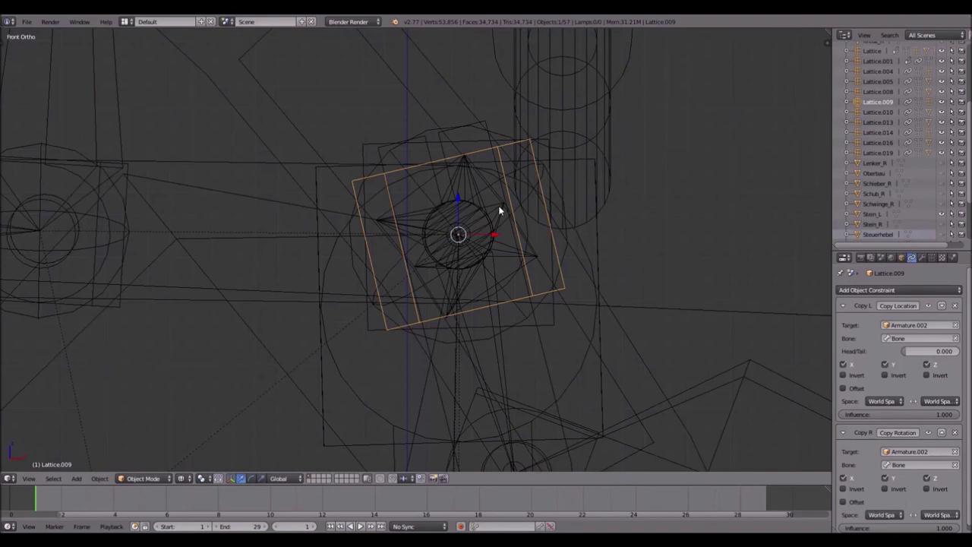
pyautogui.hotkey('shift', 's')
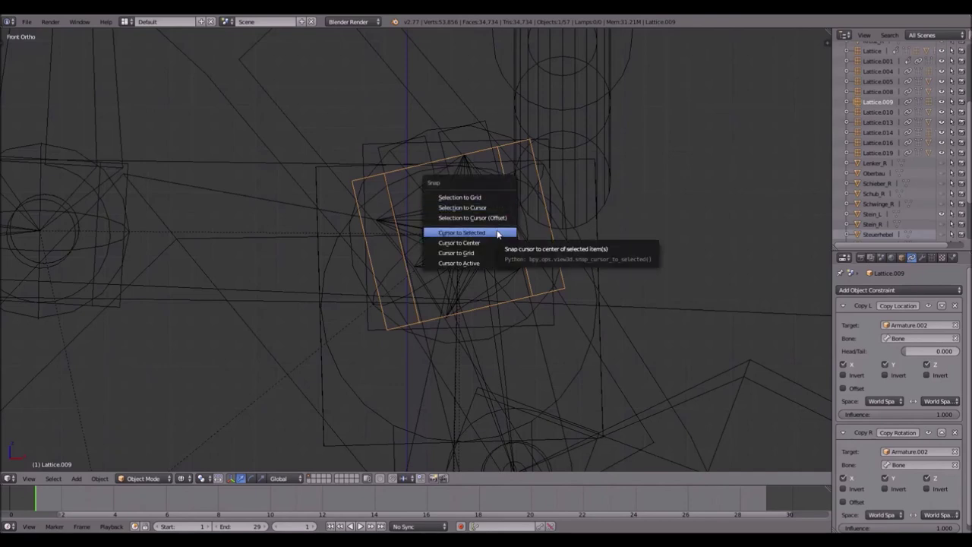
pyautogui.click(497, 233)
# - Add a new lattice at the 3D cursor and scale it down to a square frame around the Stein_L block
pyautogui.hotkey('shift', 'a')
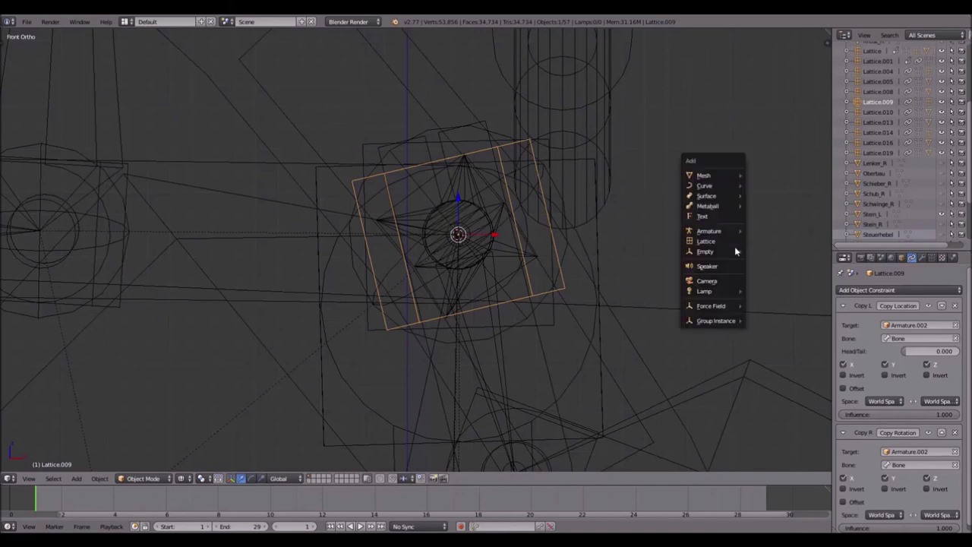
pyautogui.click(734, 246)
pyautogui.press('s')
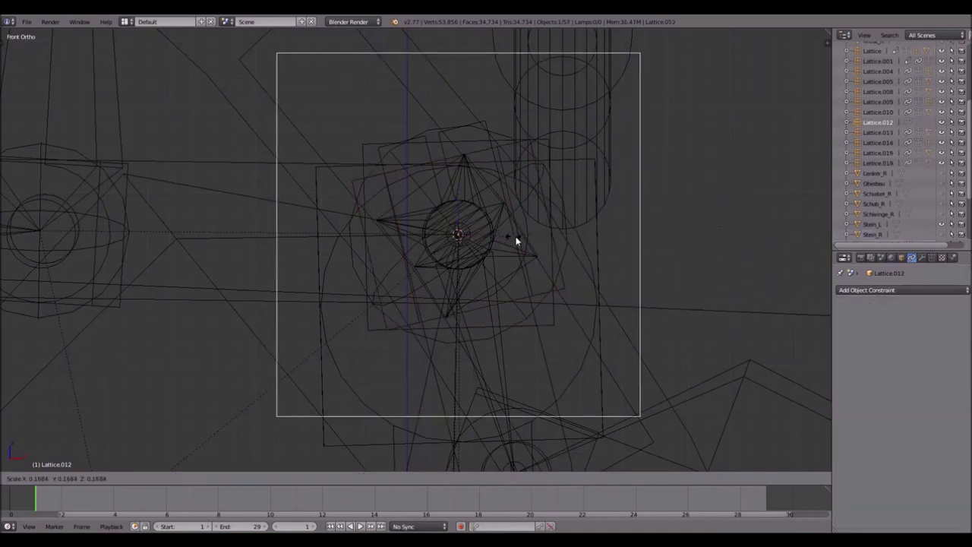
pyautogui.click(523, 242)
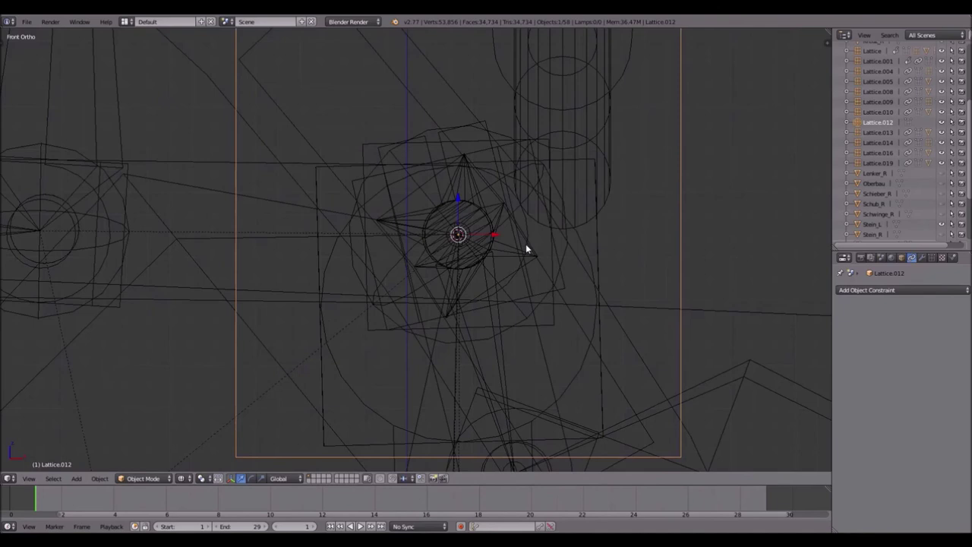
pyautogui.keyDown('shift'); pyautogui.moveTo(525, 244); pyautogui.dragTo(533, 262, button='middle'); pyautogui.keyUp('shift')
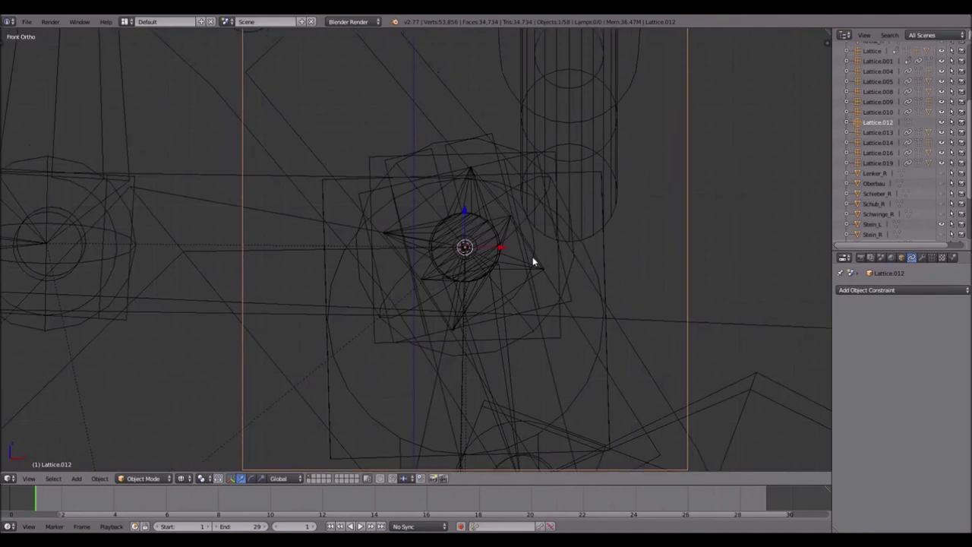
pyautogui.scroll(-1, 509, 253)
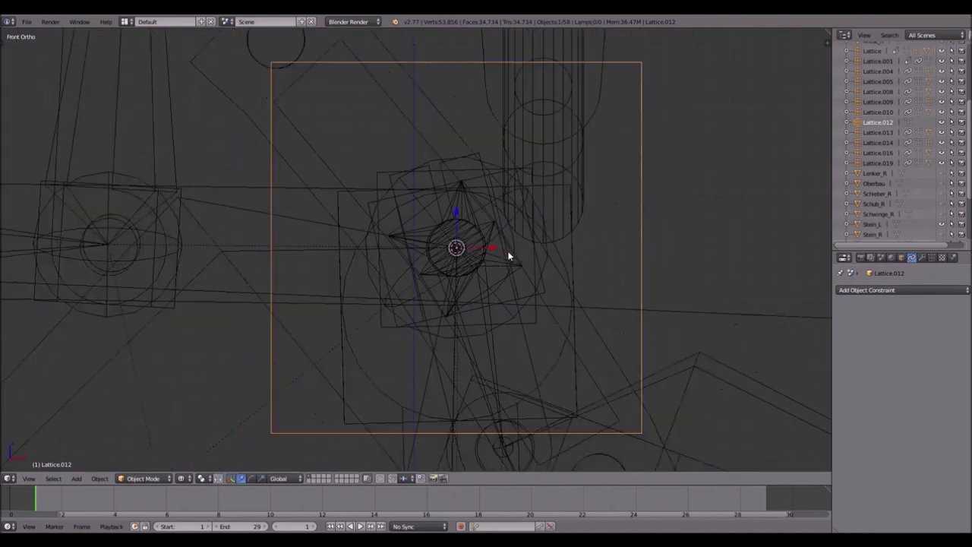
# - Add Copy Location and Copy Rotation constraints to Lattice.012, and target Copy Location to Bone.003 of Armature.003
pyautogui.click(949, 292)
pyautogui.click(796, 312)
pyautogui.click(886, 294)
pyautogui.click(819, 322)
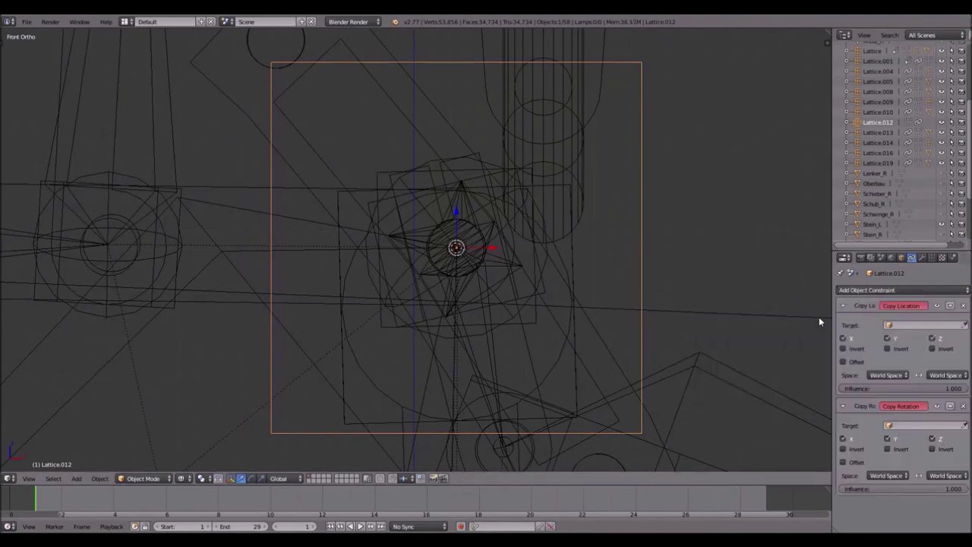
pyautogui.click(964, 325)
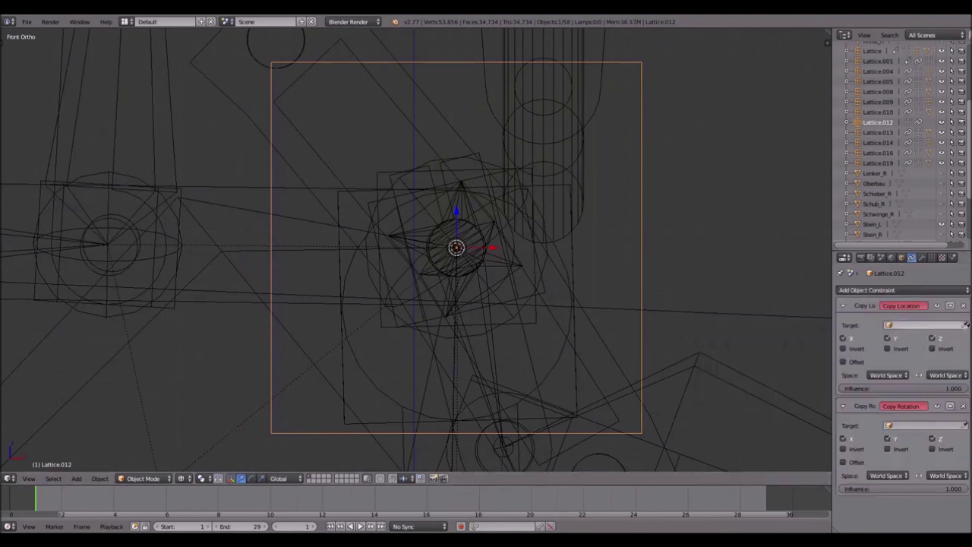
pyautogui.click(215, 204)
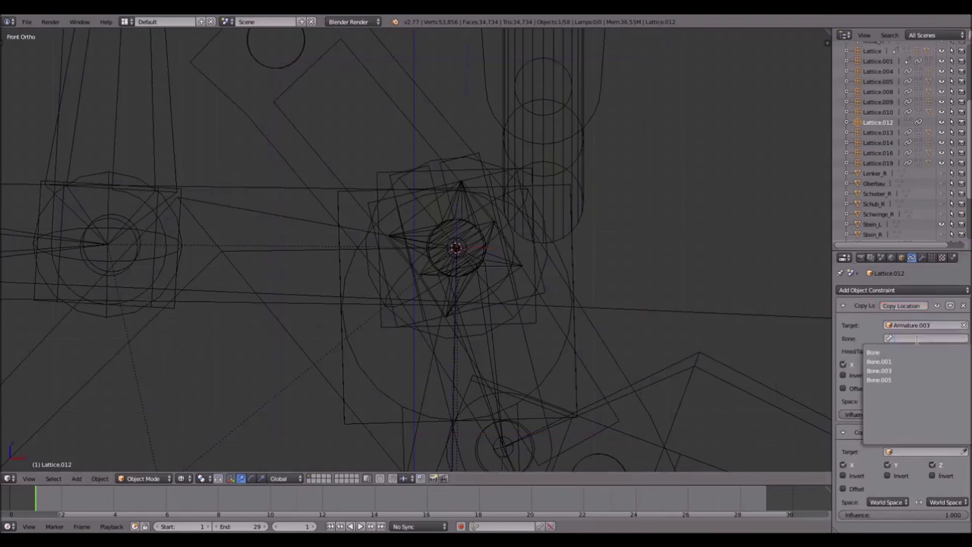
pyautogui.click(904, 370)
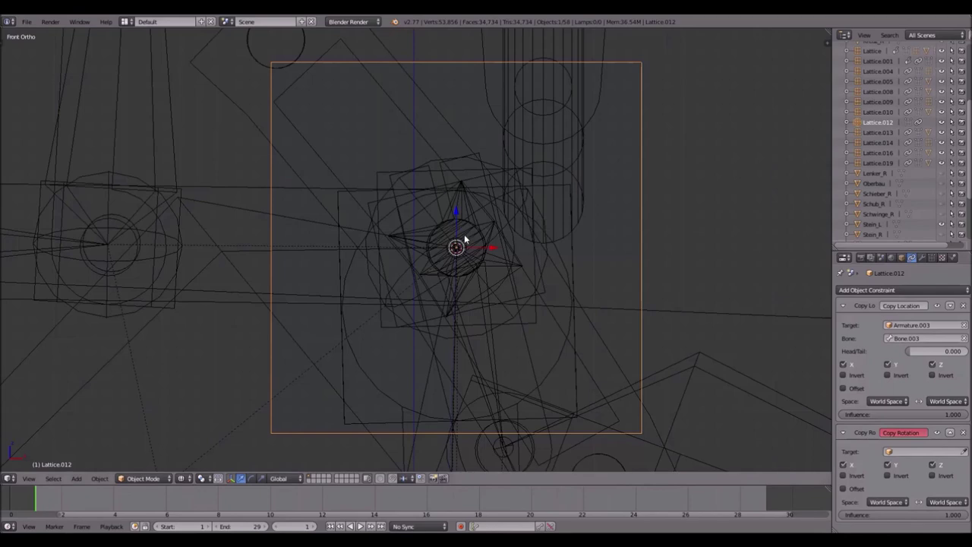
# - Test how Lattice.012 follows the linkage by rotating the Control lattice, and cancel the rotation
pyautogui.scroll(-6, 465, 240)
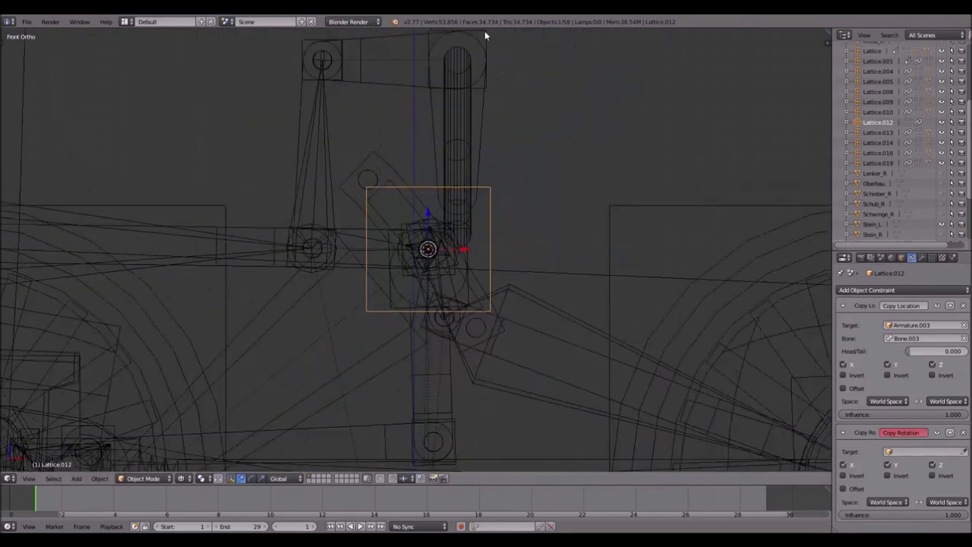
pyautogui.rightClick(486, 37)
pyautogui.press('r')
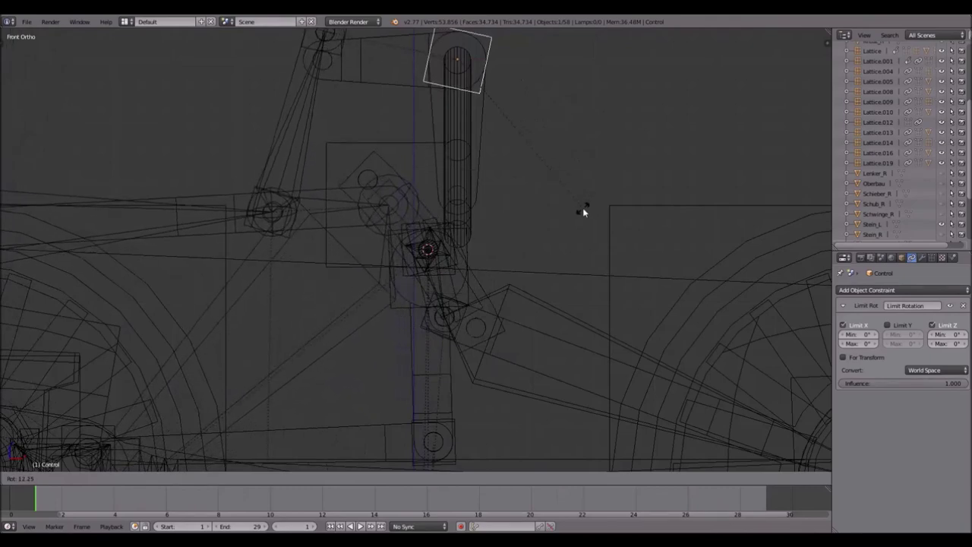
pyautogui.rightClick(606, 144)
pyautogui.scroll(2, 514, 257)
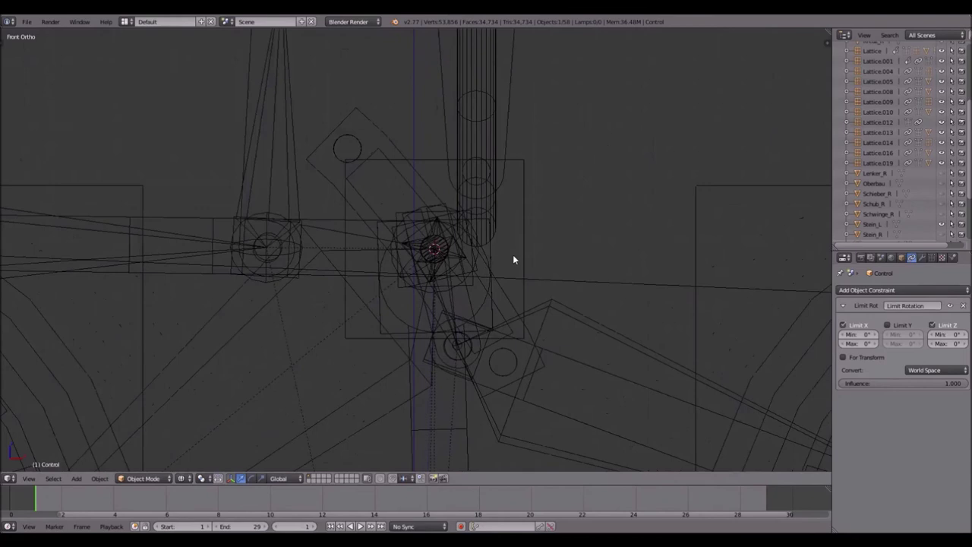
# - Target Lattice.012's Copy Rotation constraint to Bone.003 of Armature.003
pyautogui.rightClick(522, 235)
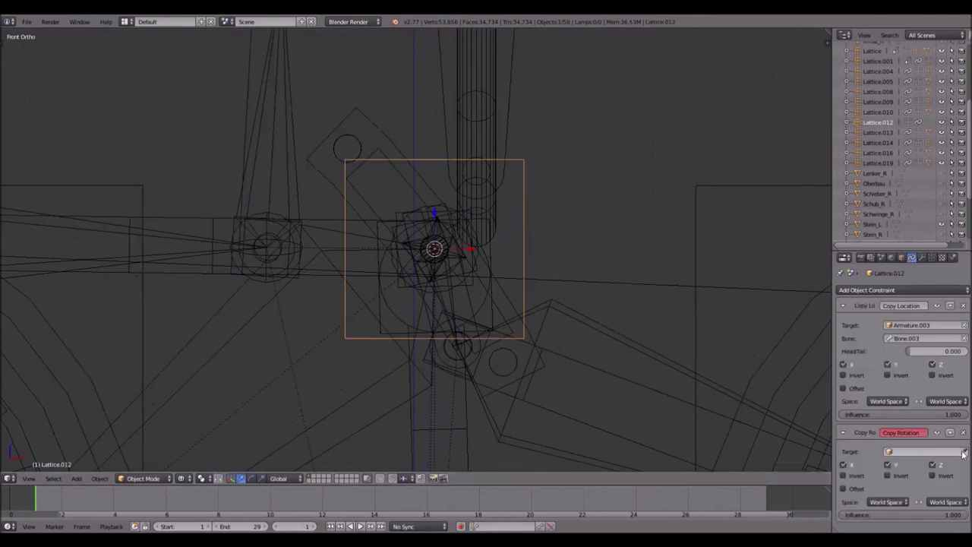
pyautogui.click(234, 306)
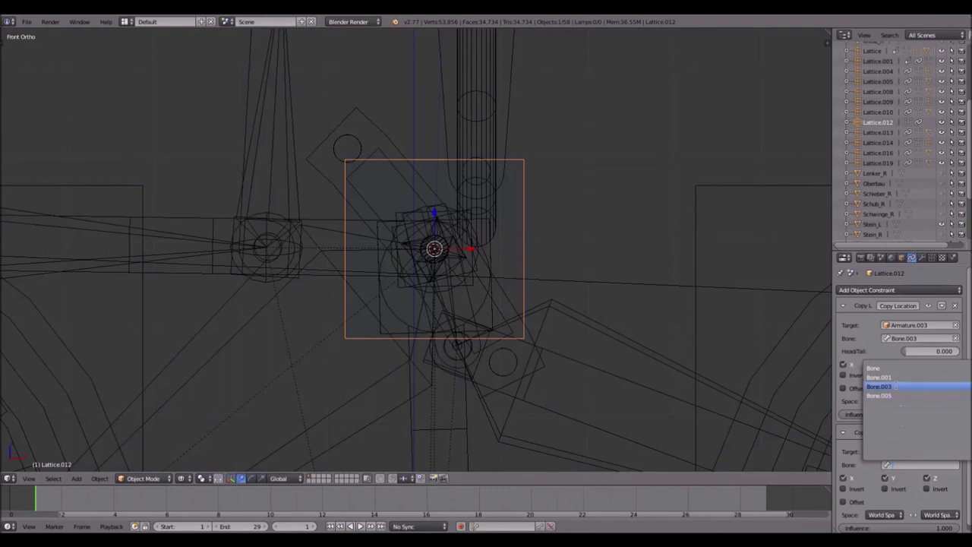
pyautogui.click(880, 387)
# - Test how Lattice.012 follows the linkage by rotating the wheel lattice Lattice.001, and cancel the rotation
pyautogui.scroll(-2, 535, 214)
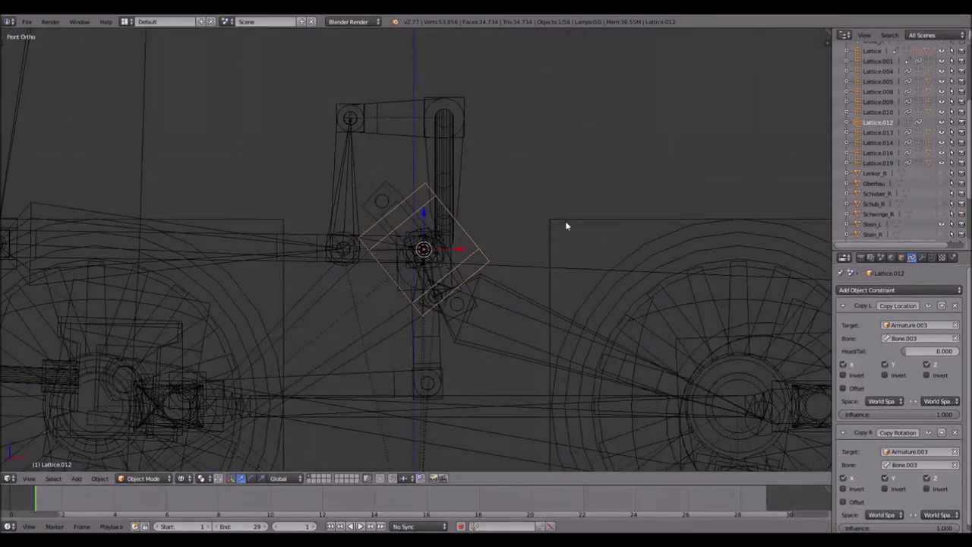
pyautogui.rightClick(566, 226)
pyautogui.press('r')
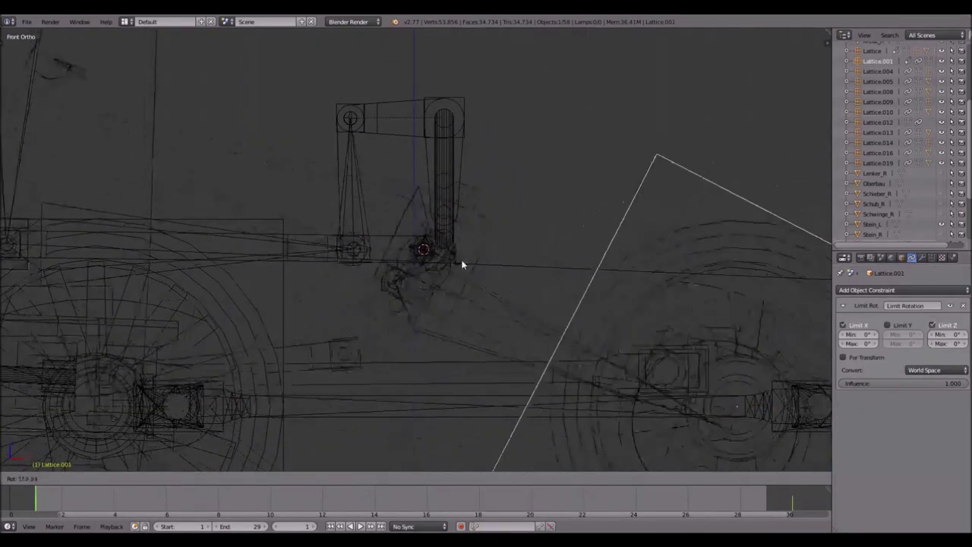
pyautogui.rightClick(185, 96)
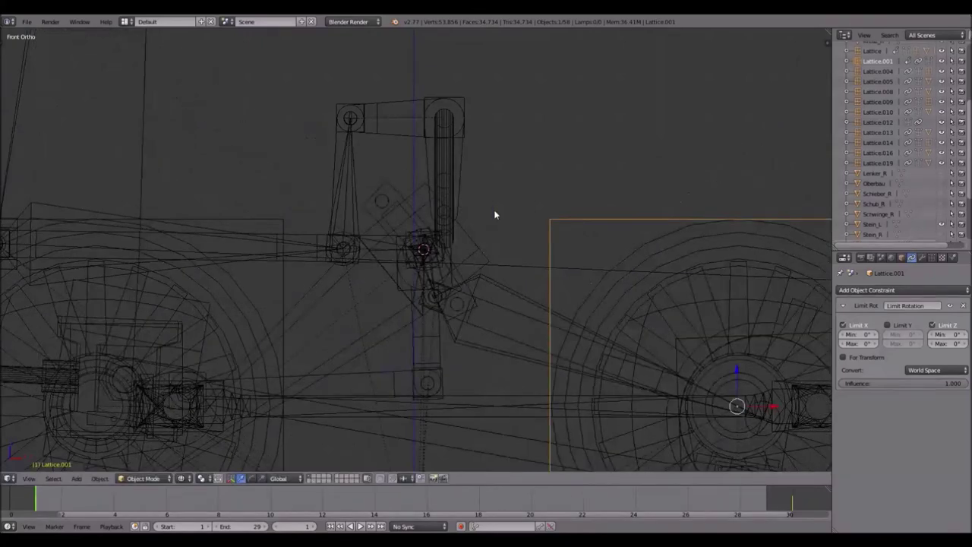
# - Parent the Stein_L block to Lattice.012
pyautogui.scroll(5, 498, 228)
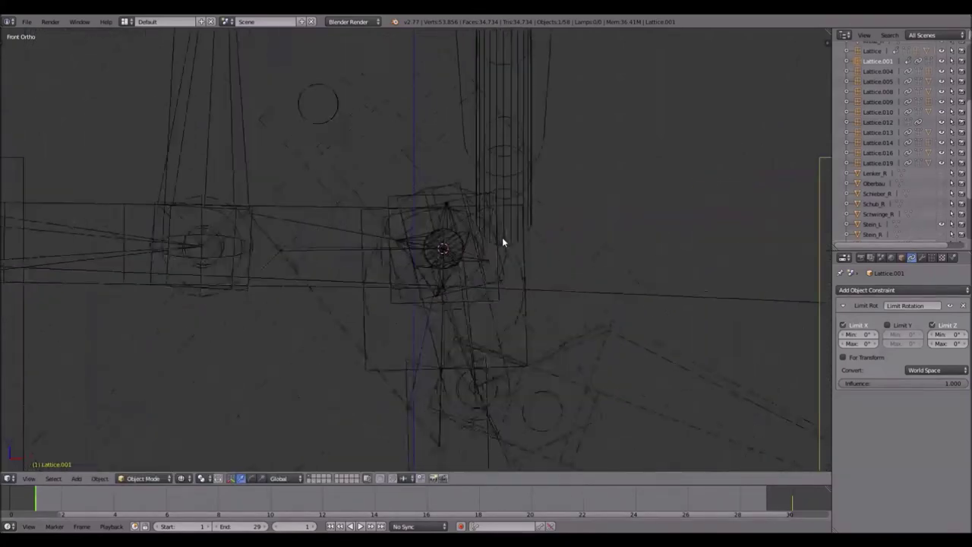
pyautogui.rightClick(423, 213)
pyautogui.rightClick(418, 218)
pyautogui.keyDown('shift'); pyautogui.rightClick(632, 231); pyautogui.keyUp('shift')
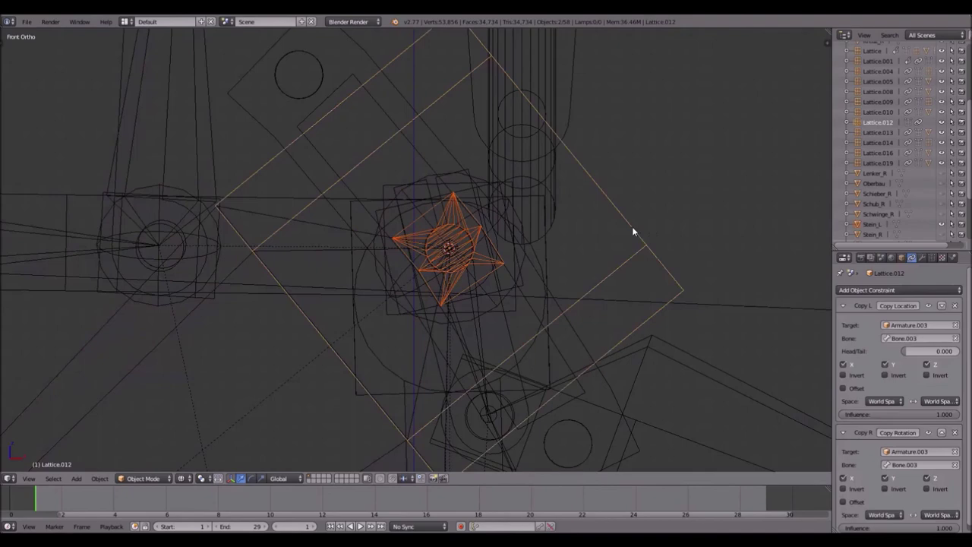
pyautogui.hotkey('ctrl', 'p')
pyautogui.click(633, 225)
# - Test the Stein_L block's motion by rotating the Control lattice and the wheel lattice Lattice.001, cancelling each rotation
pyautogui.scroll(-5, 633, 225)
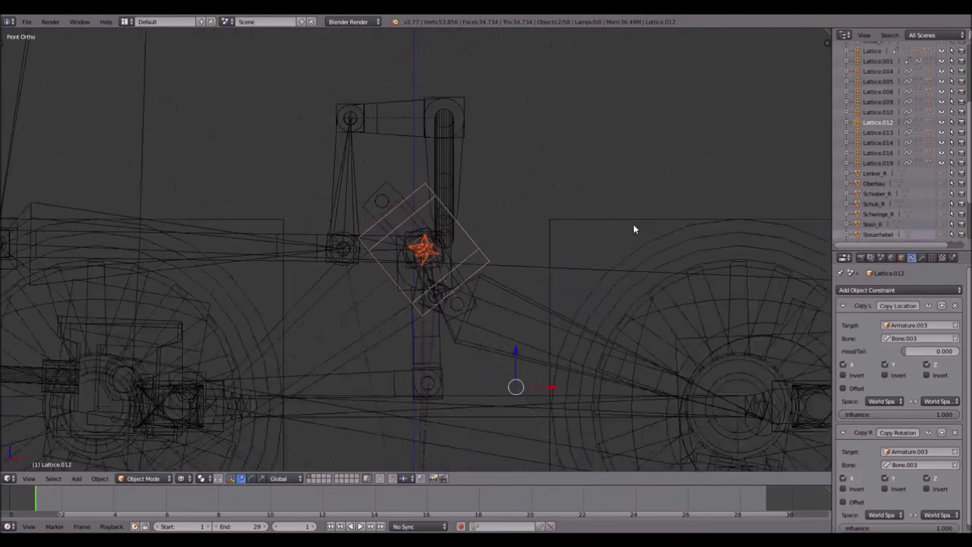
pyautogui.rightClick(469, 108)
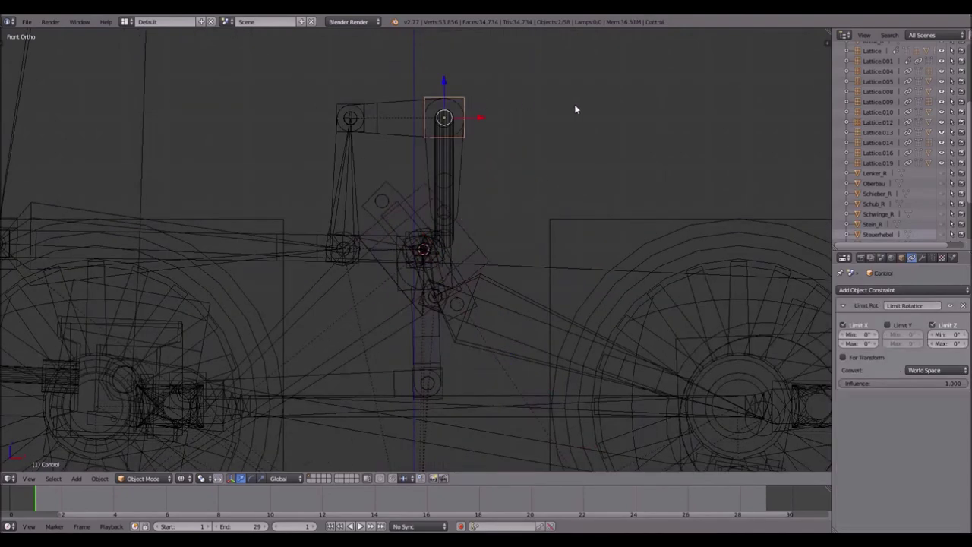
pyautogui.press('r')
pyautogui.rightClick(594, 142)
pyautogui.press('r')
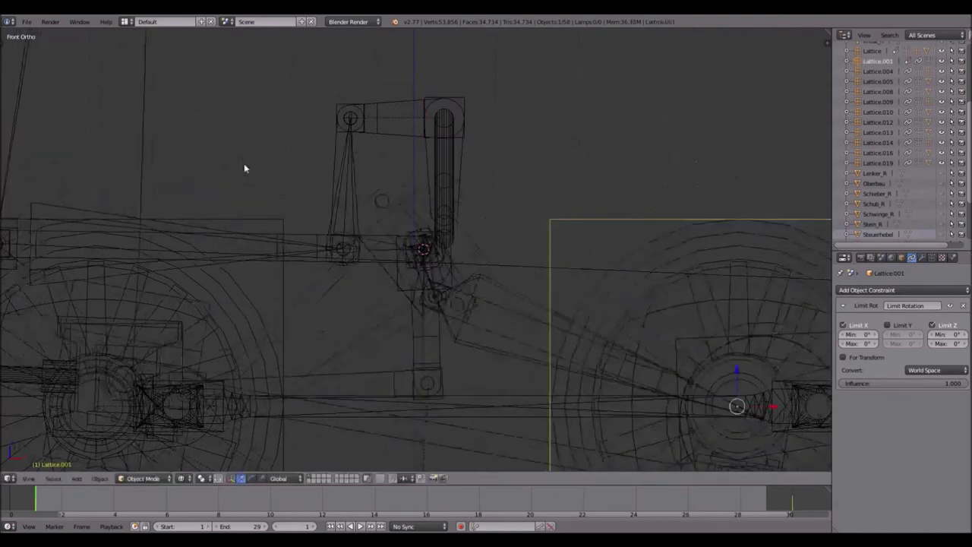
pyautogui.rightClick(257, 171)
# - Refresh the Stein_L block's wireframe by switching it into Edit Mode and back to Object Mode
pyautogui.scroll(4, 402, 245)
pyautogui.scroll(2, 403, 242)
pyautogui.rightClick(426, 228)
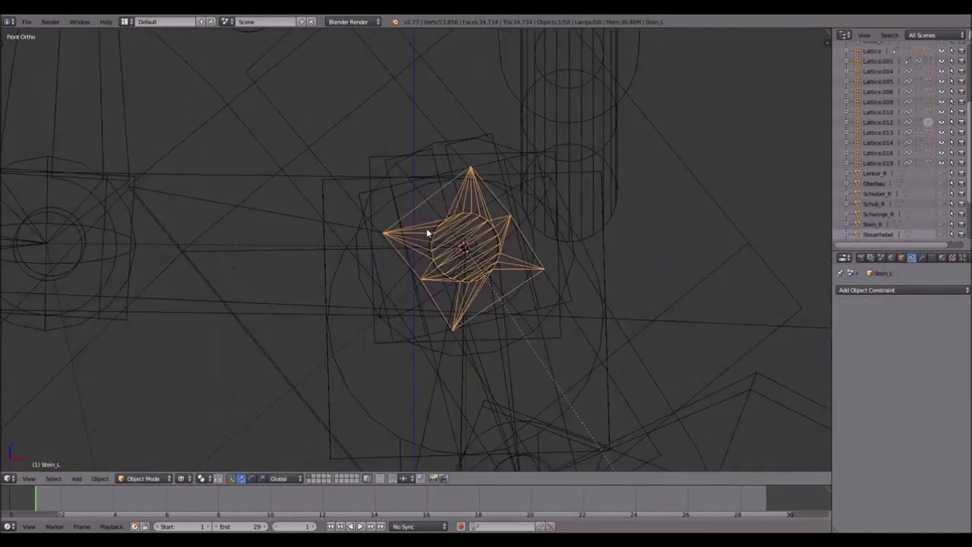
pyautogui.press('Tab')
pyautogui.press('Tab')
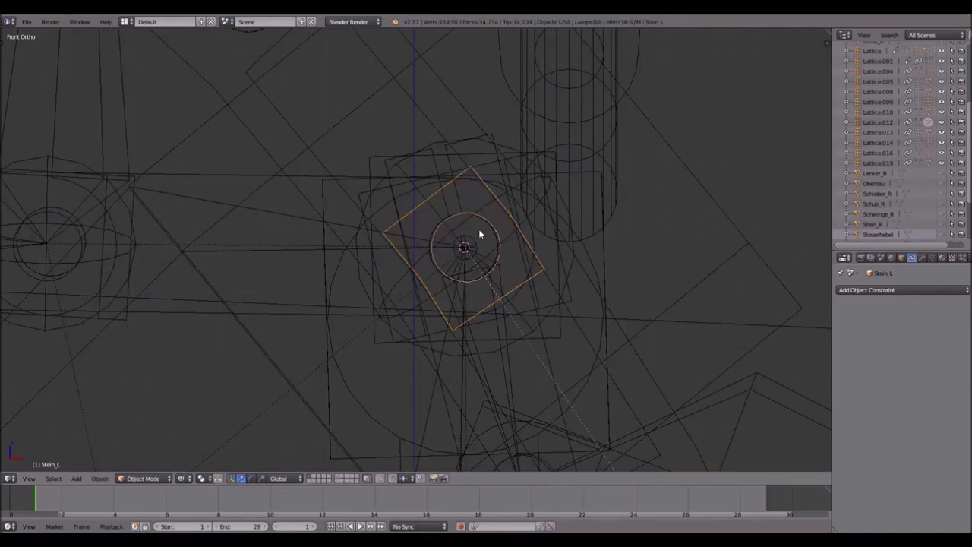
pyautogui.scroll(-8, 501, 236)
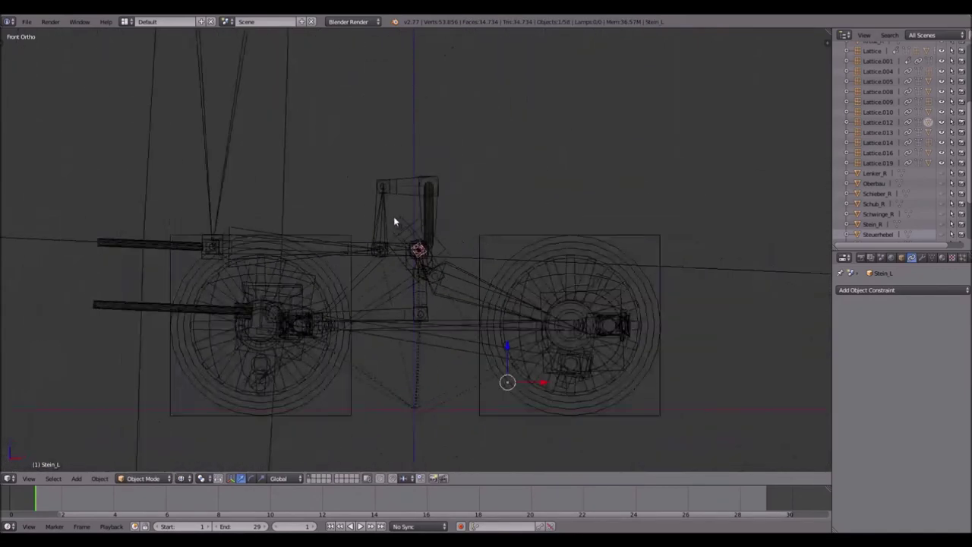
# - Display the model in solid shading and hide Armature.003
pyautogui.hotkey('shift', 'z')
pyautogui.scroll(-11, 394, 219)
pyautogui.rightClick(397, 195)
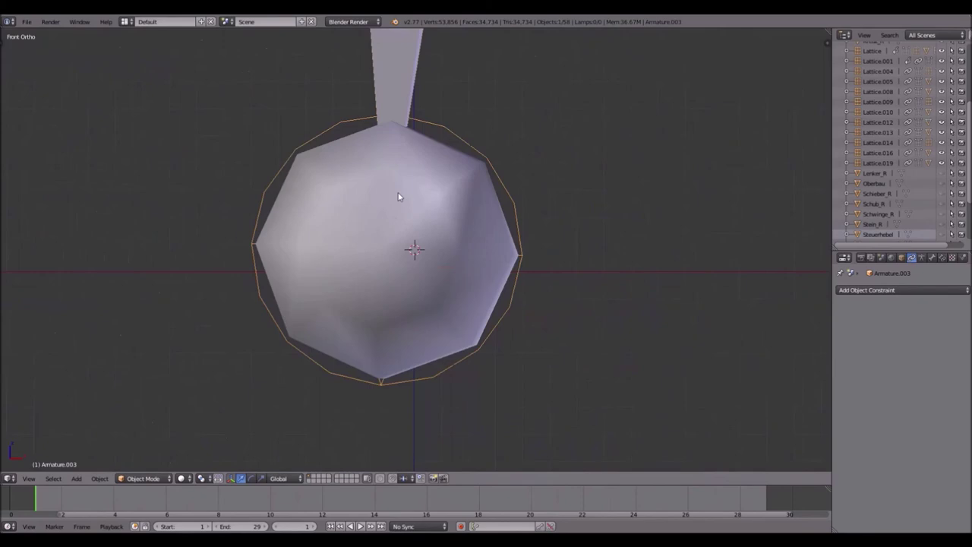
pyautogui.press('z')
pyautogui.scroll(2, 383, 214)
pyautogui.press('z')
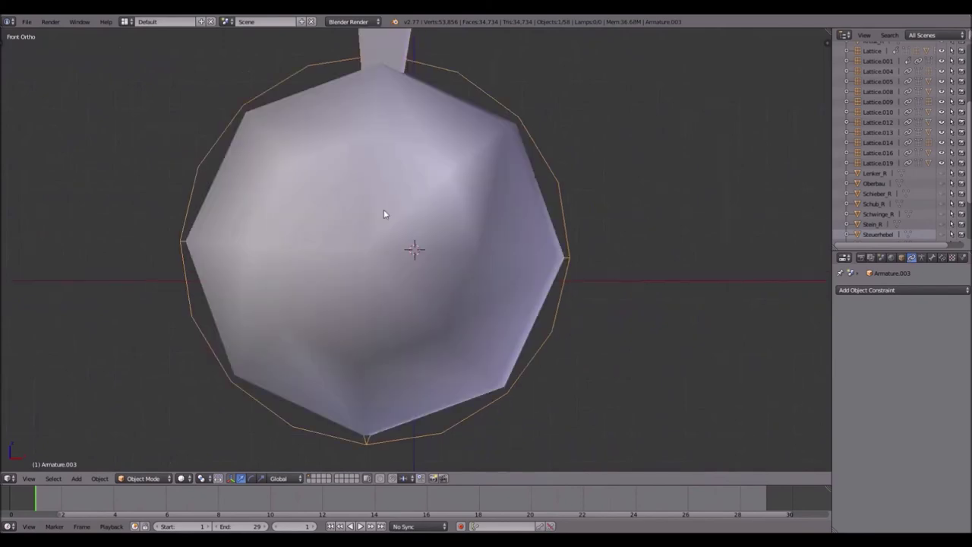
pyautogui.press('h')
pyautogui.scroll(-10, 384, 214)
pyautogui.scroll(10, 387, 215)
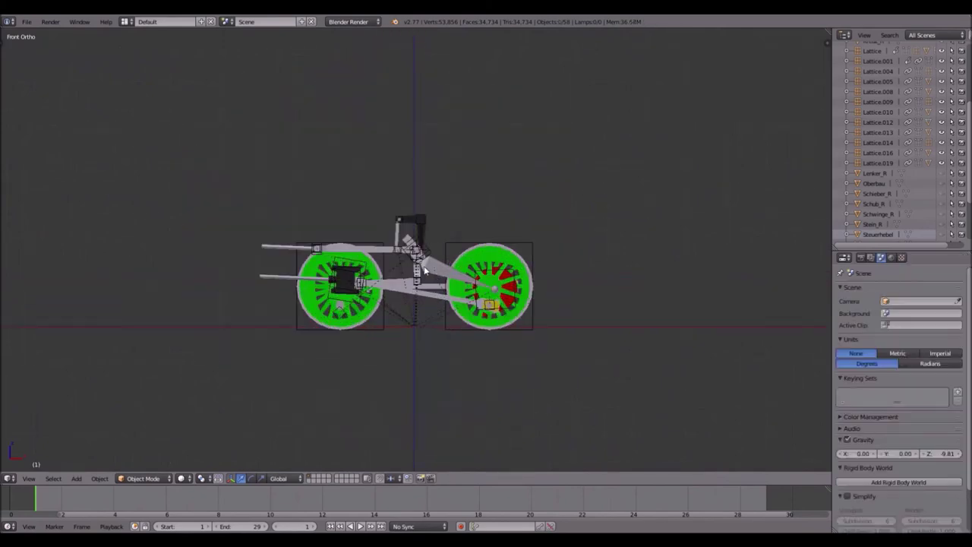
# - Select the Control lattice, play the animation, and limit the viewport display to Only Render
pyautogui.moveTo(435, 268); pyautogui.dragTo(449, 277, button='middle')
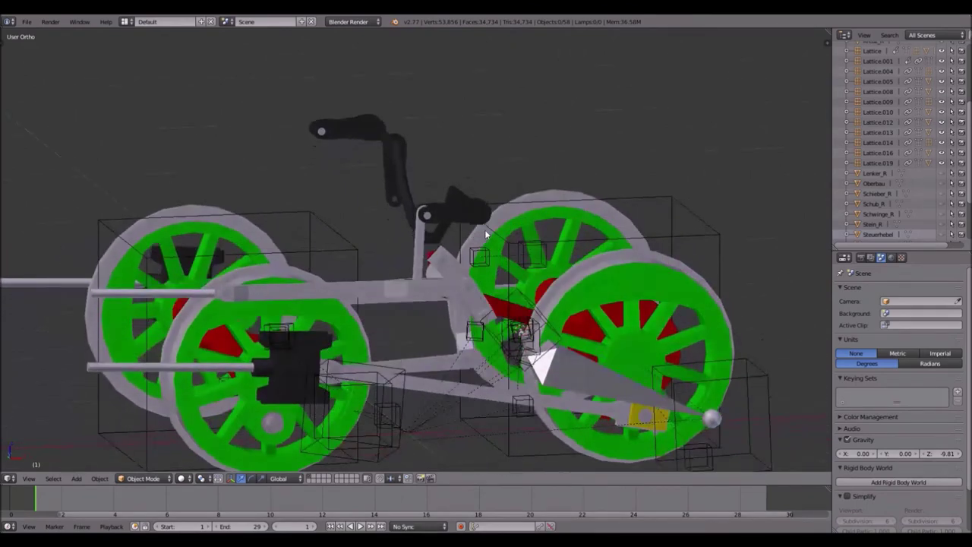
pyautogui.scroll(-3, 449, 277)
pyautogui.rightClick(480, 255)
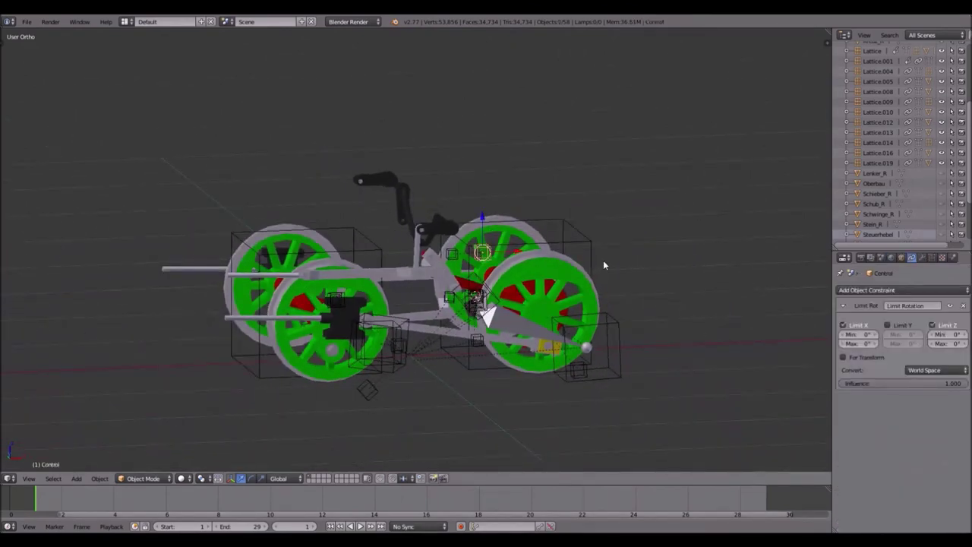
pyautogui.hotkey('alt', 'a')
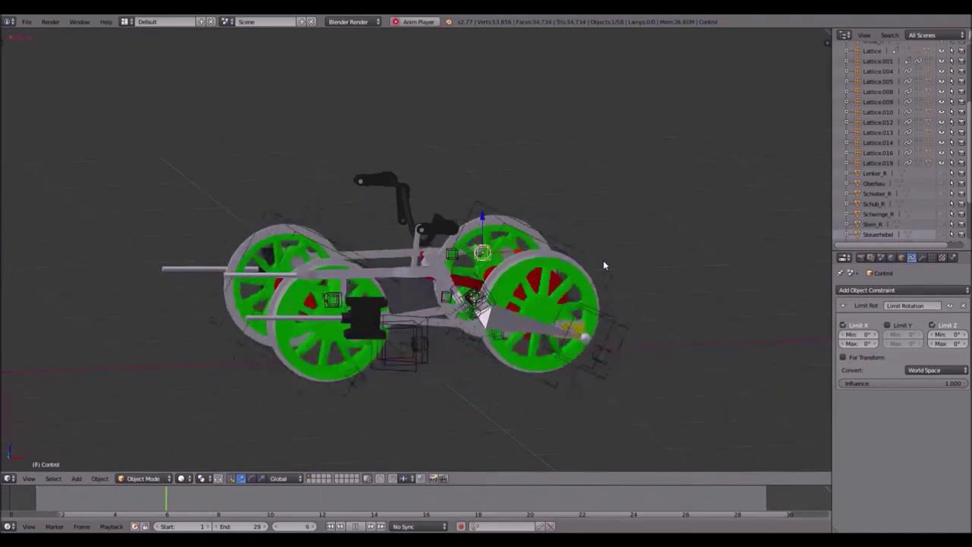
pyautogui.press('n')
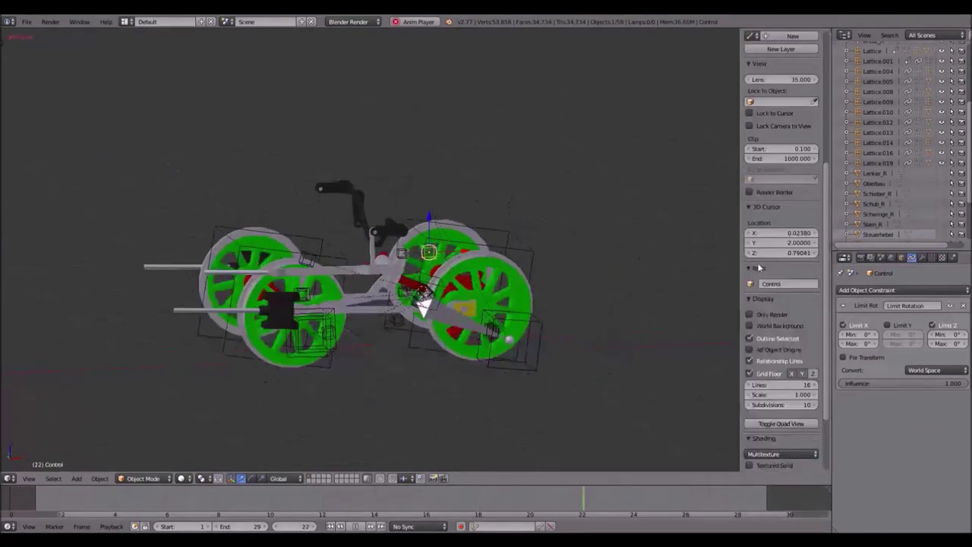
pyautogui.click(773, 313)
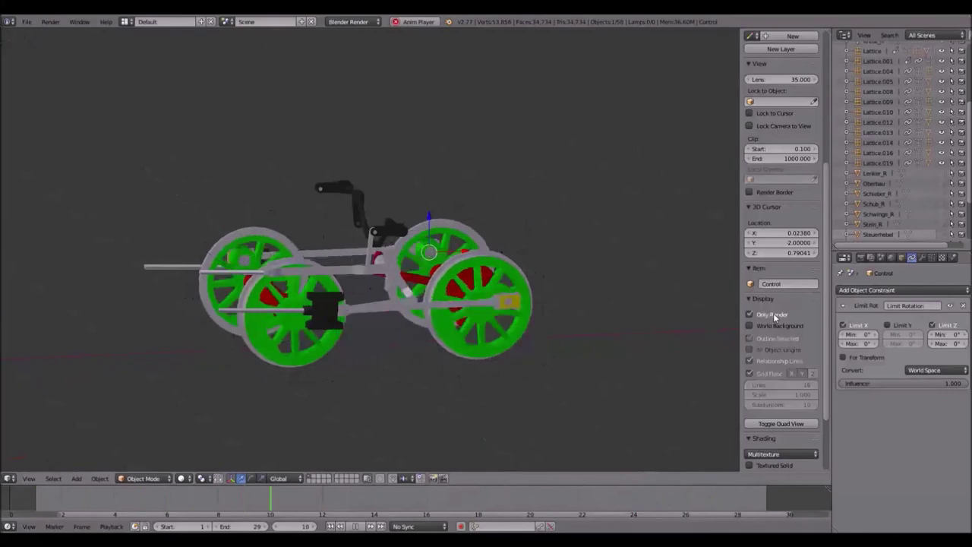
pyautogui.press('n')
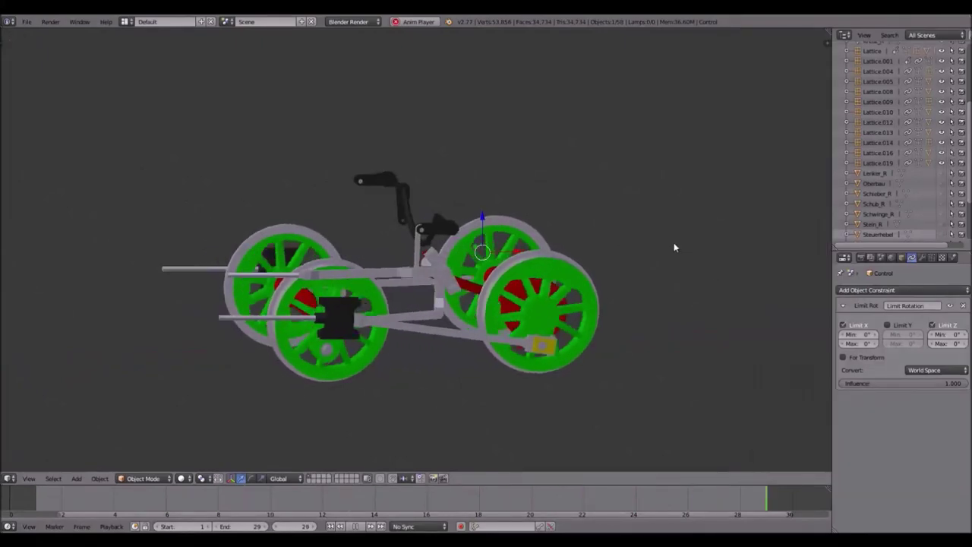
# - Examine the running wheels, rods and valve gear from both sides of the chassis during playback
pyautogui.moveTo(599, 247); pyautogui.dragTo(378, 250, button='middle')
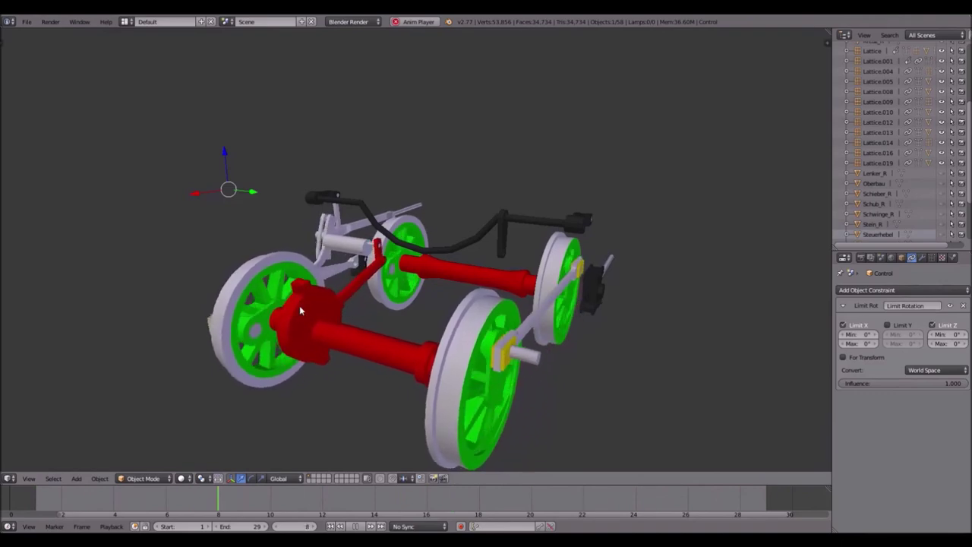
pyautogui.moveTo(336, 278); pyautogui.dragTo(464, 283, button='middle')
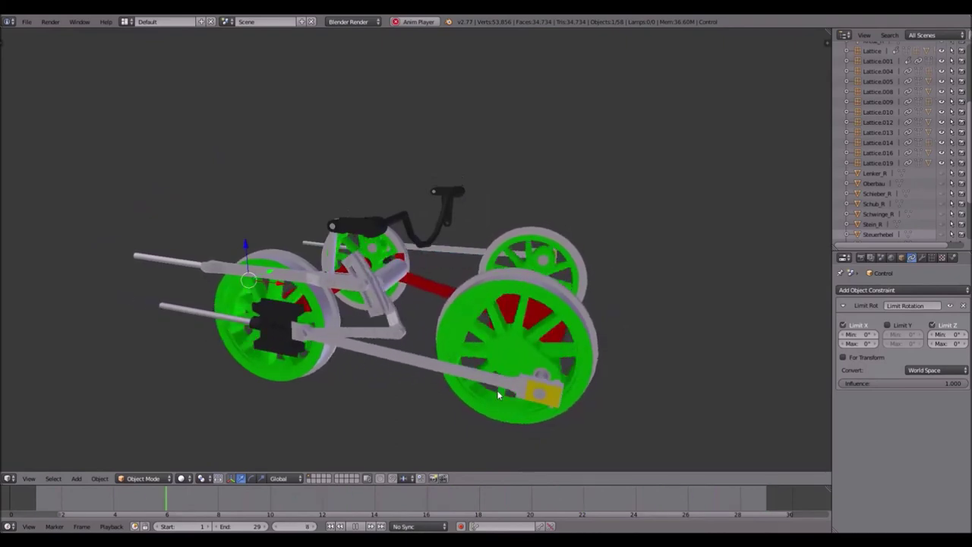
pyautogui.moveTo(515, 330); pyautogui.dragTo(392, 337, button='middle')
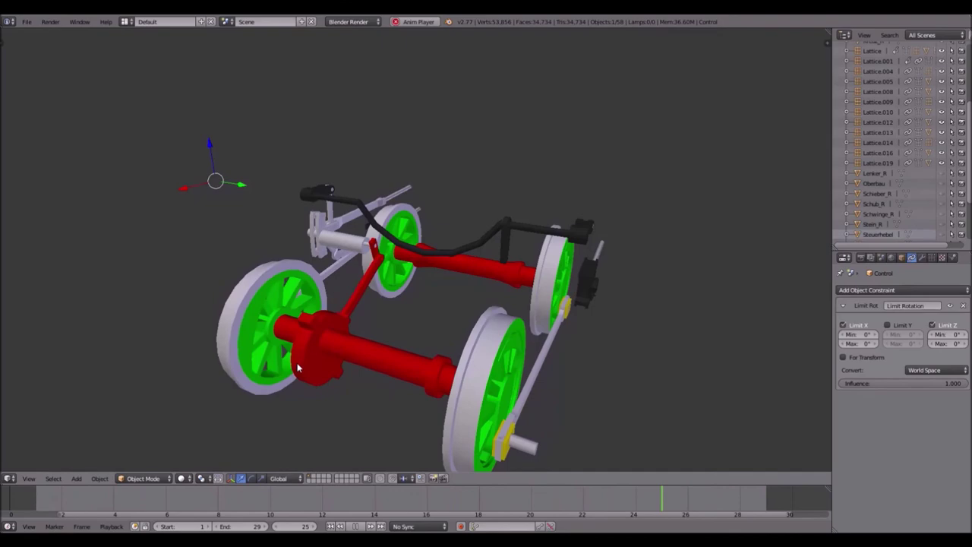
pyautogui.moveTo(388, 241); pyautogui.dragTo(519, 299, button='middle')
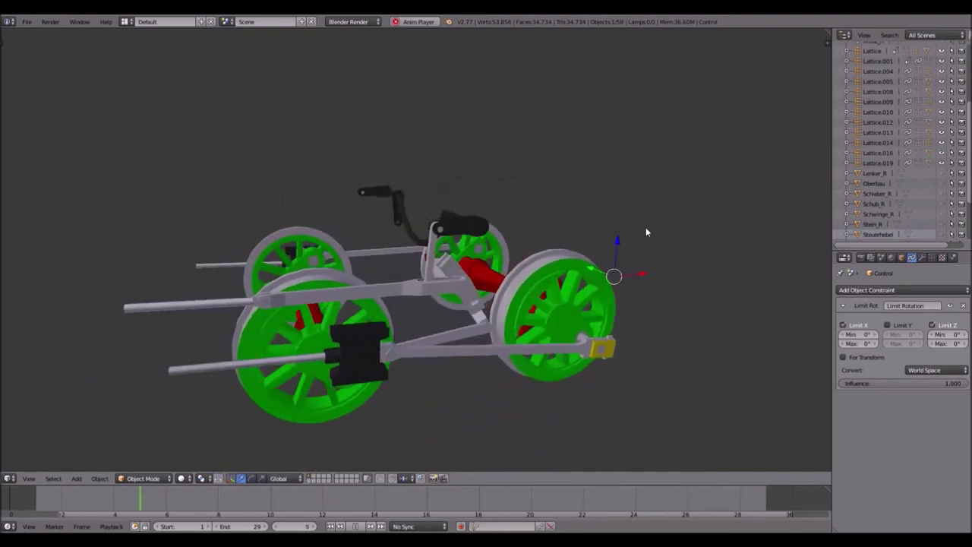
# - Rotate the Control lattice during playback to about 9° on Y, and turn off the Only Render display
pyautogui.press('r')
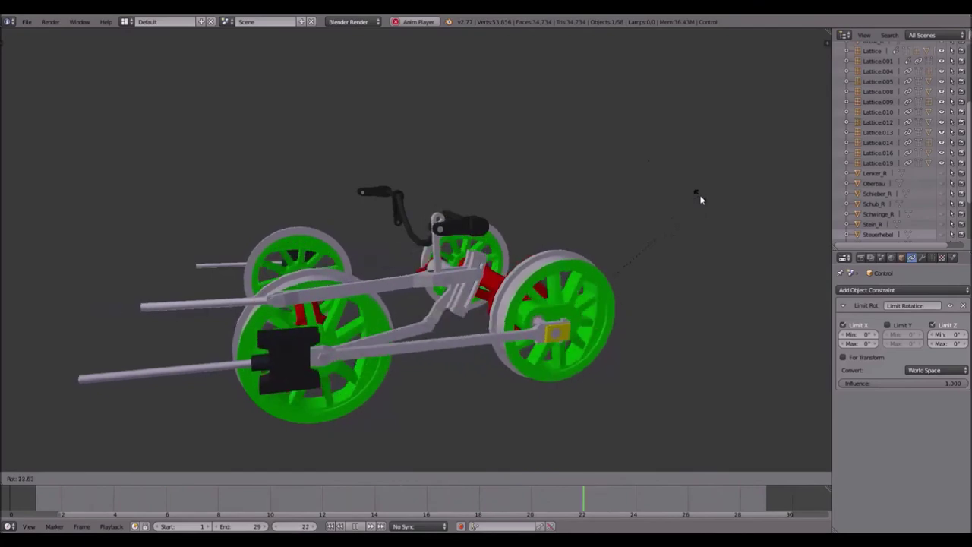
pyautogui.click(673, 161)
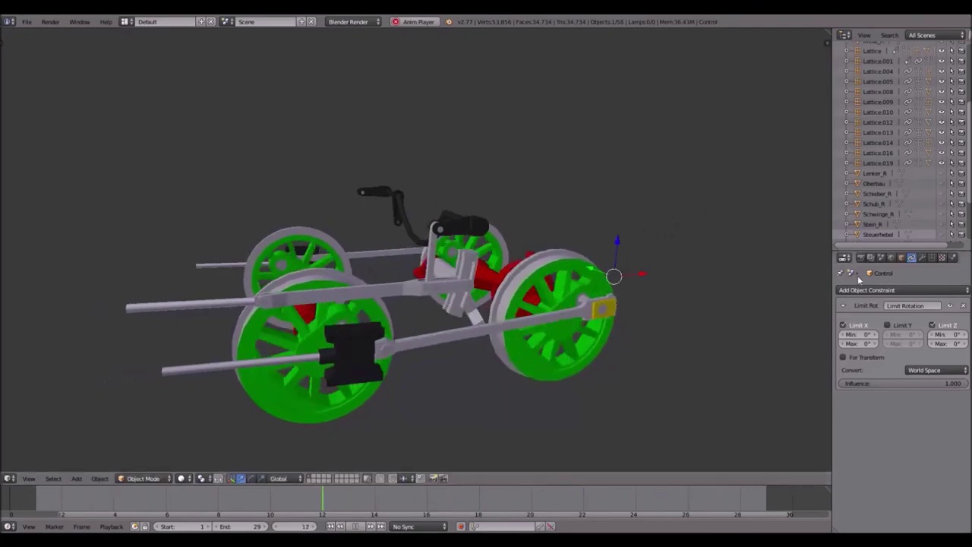
pyautogui.press('n')
pyautogui.click(764, 314)
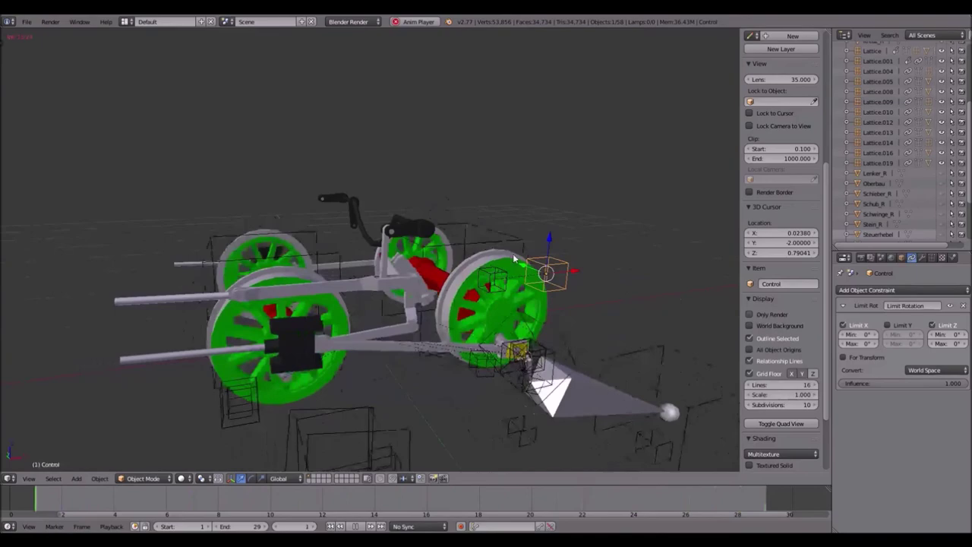
# - Parent the Steuerwelle shaft to the Control lattice with the Object option
pyautogui.rightClick(353, 199)
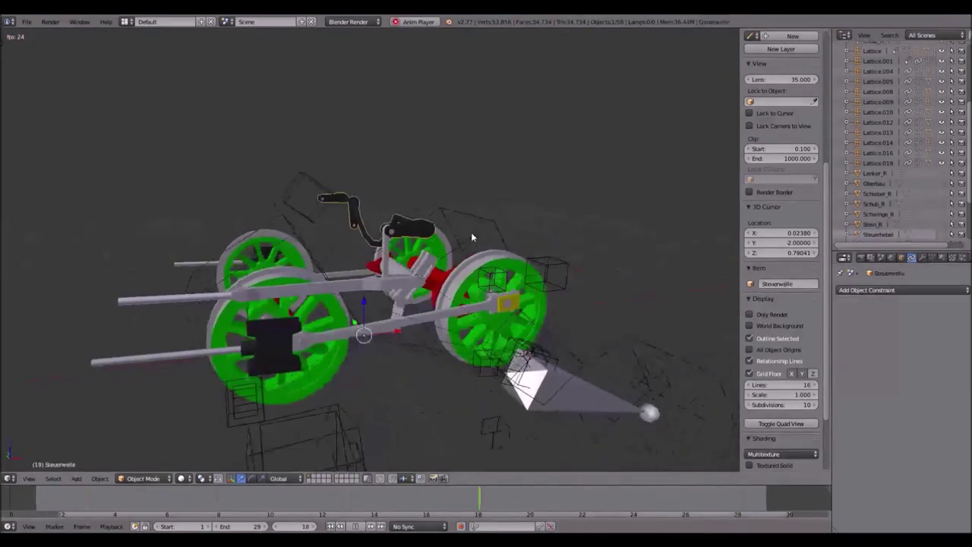
pyautogui.keyDown('shift'); pyautogui.rightClick(568, 264); pyautogui.keyUp('shift')
pyautogui.hotkey('ctrl', 'p')
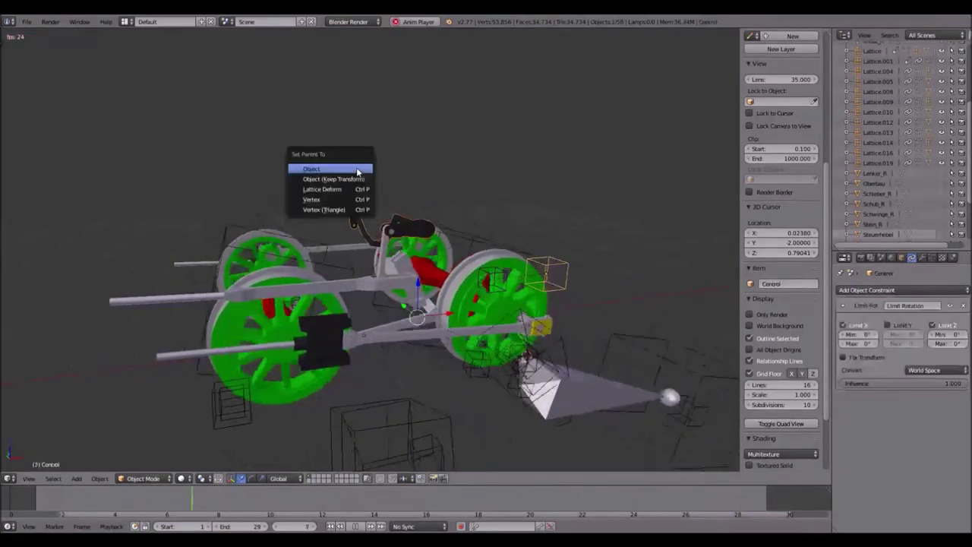
pyautogui.click(357, 170)
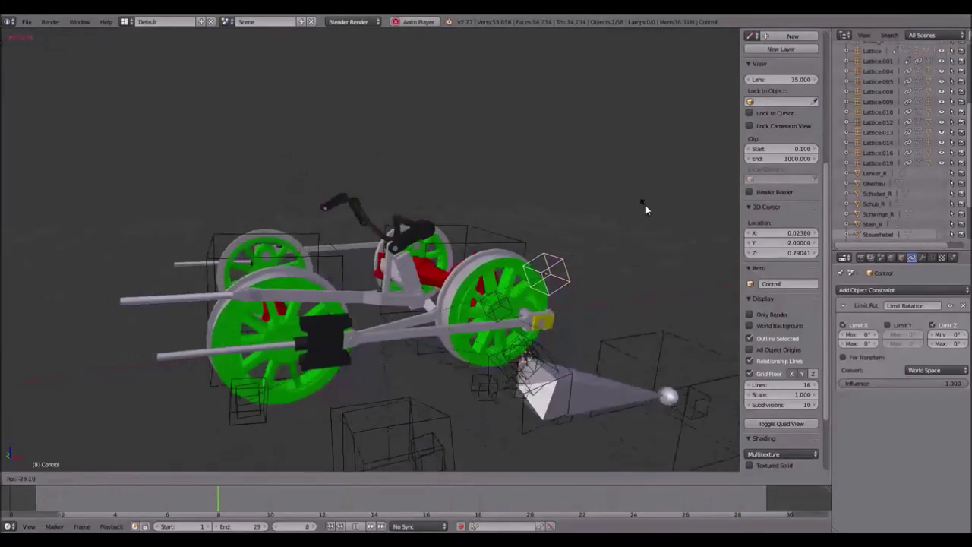
# - Test the Steuerwelle shaft by rotating the Control lattice, and check Control's rotation values before returning to its constraints
pyautogui.click(668, 287)
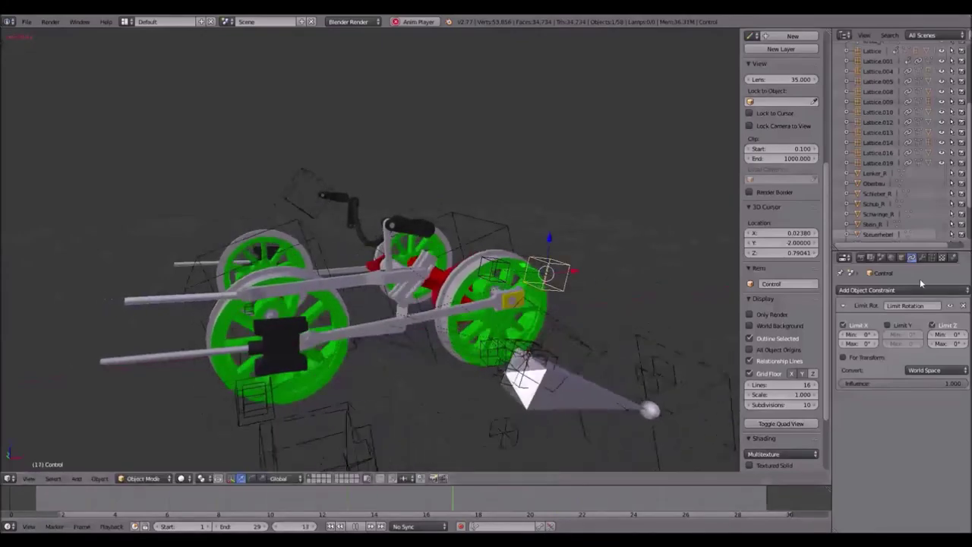
pyautogui.click(902, 257)
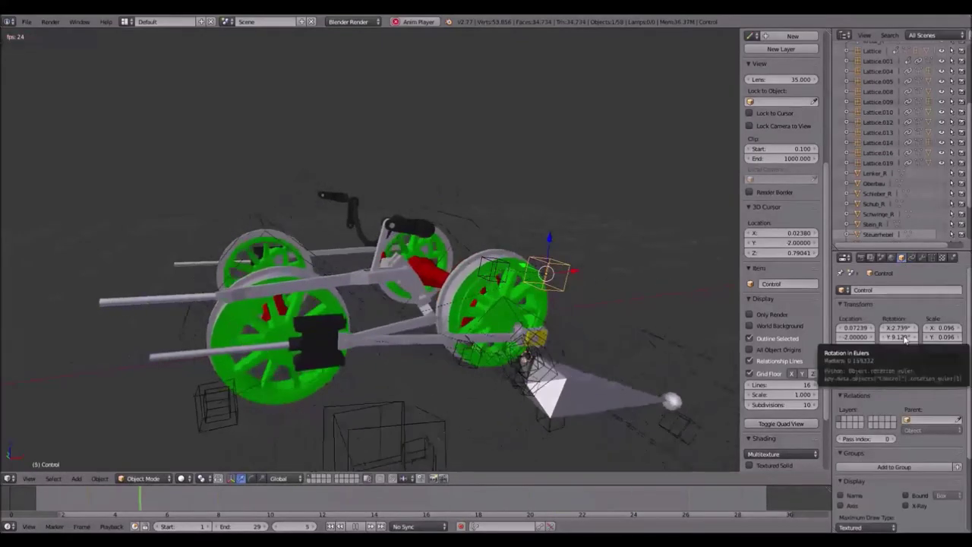
pyautogui.click(911, 258)
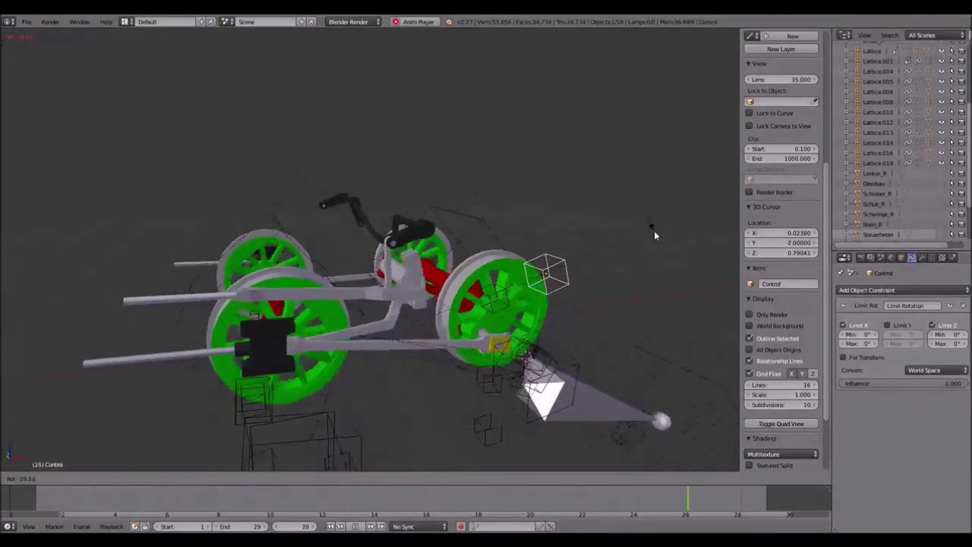
# - Limit the Control lattice's Y rotation to a minimum of -17° and a maximum of 9° in its Limit Rotation constraint
pyautogui.press('Escape')
pyautogui.hotkey('alt', 'a')
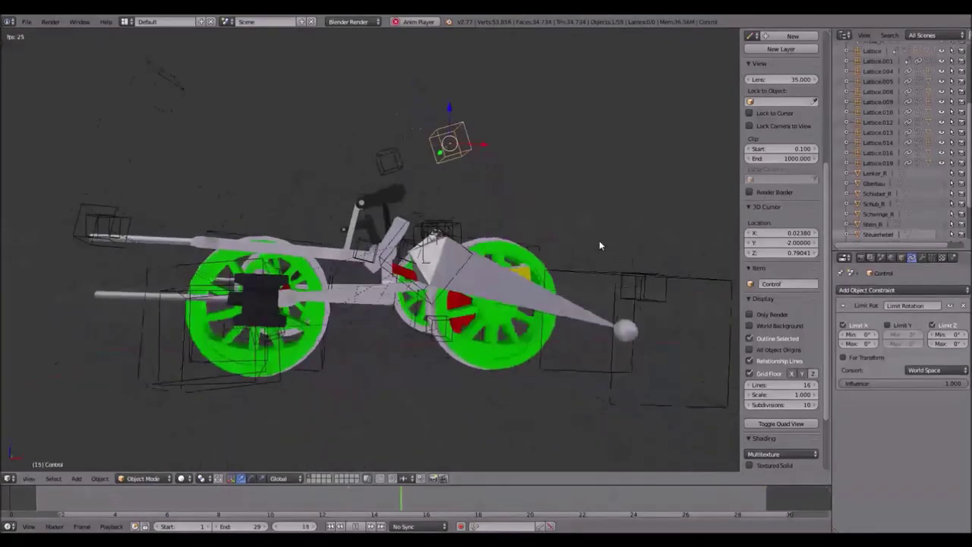
pyautogui.click(902, 258)
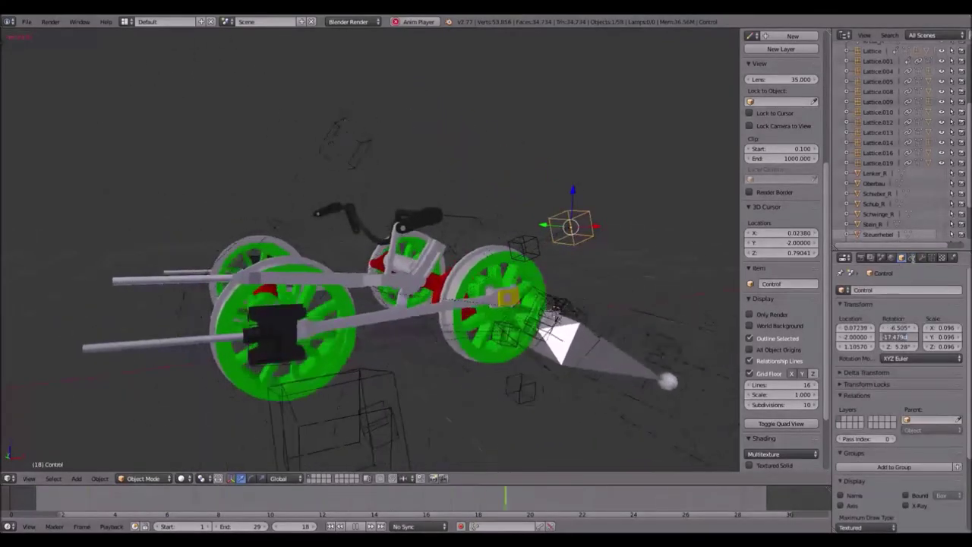
pyautogui.click(912, 258)
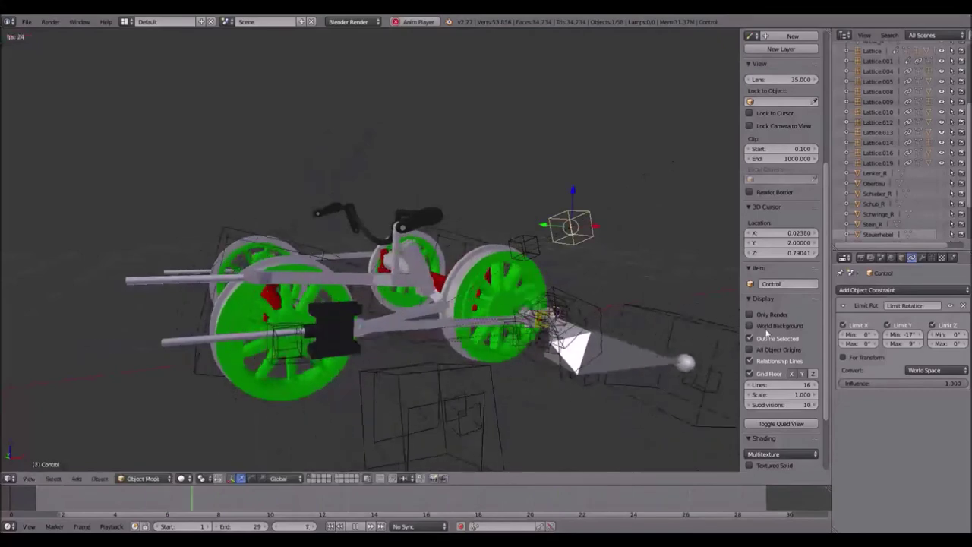
# - Turn on the Only Render display, test rotating the Control lattice during playback, and examine the running valve gear from several angles
pyautogui.click(750, 313)
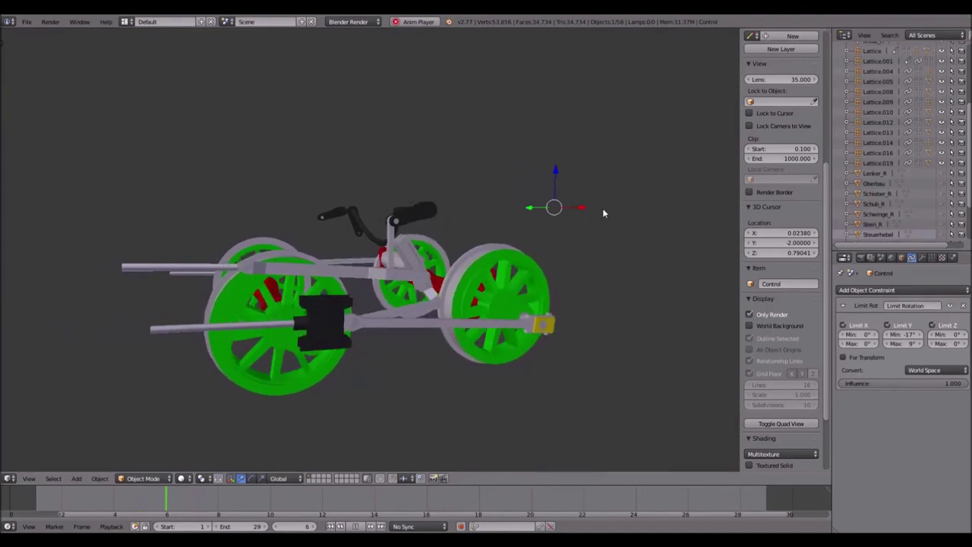
pyautogui.press('r')
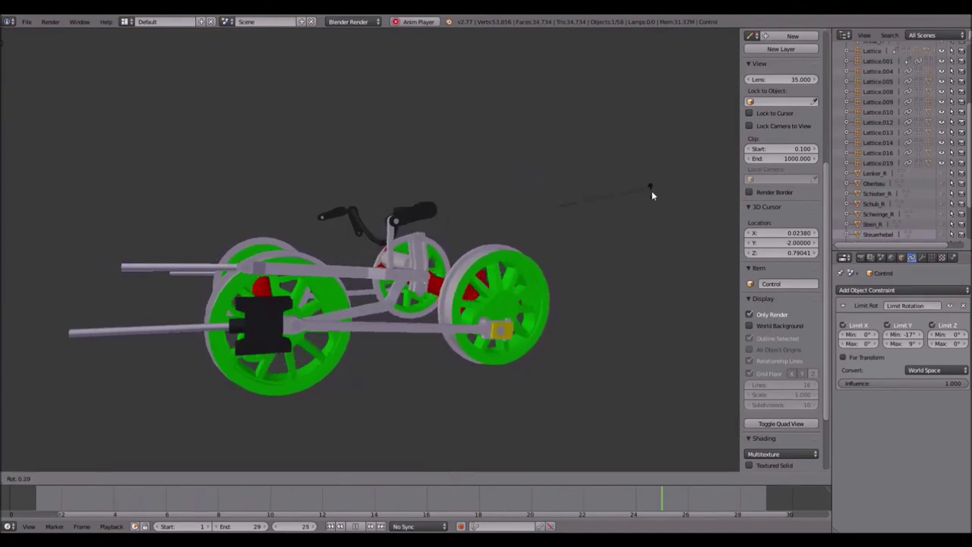
pyautogui.rightClick(572, 326)
pyautogui.moveTo(465, 213); pyautogui.dragTo(546, 285, button='middle')
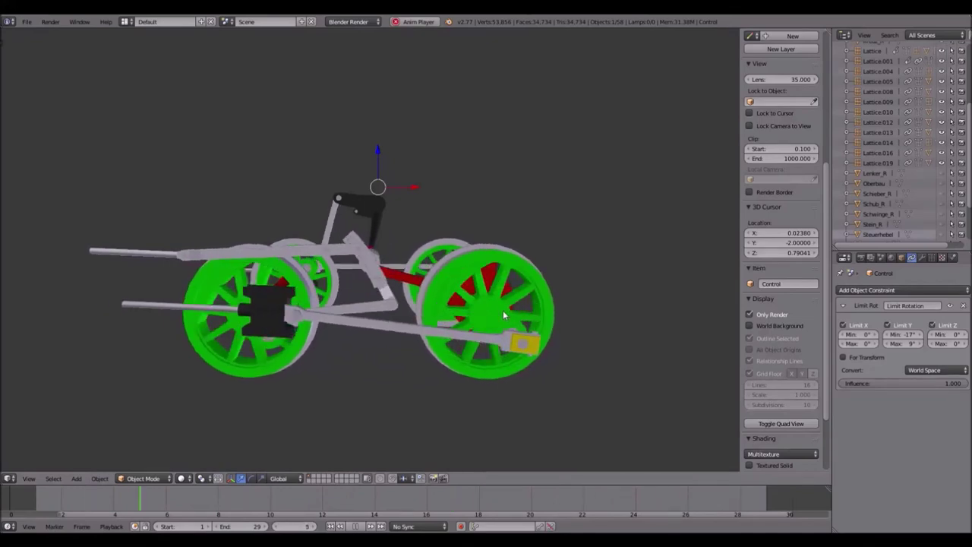
pyautogui.moveTo(499, 315); pyautogui.dragTo(531, 321, button='middle')
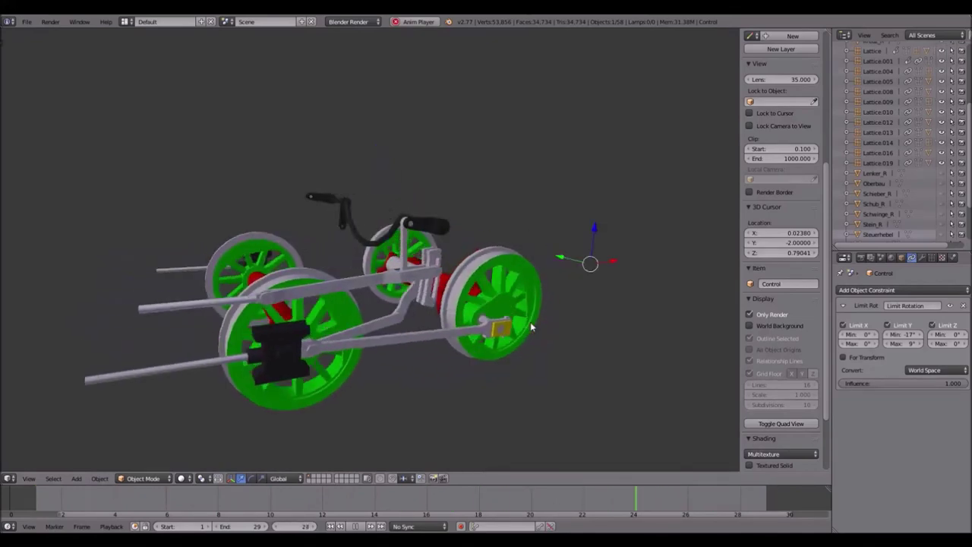
pyautogui.moveTo(536, 284)
pyautogui.mouseDown(button='middle')
pyautogui.moveTo(545, 304)
pyautogui.moveTo(570, 274)
pyautogui.moveTo(614, 266)
pyautogui.moveTo(557, 262)
pyautogui.moveTo(542, 272)
pyautogui.mouseUp(button='middle')
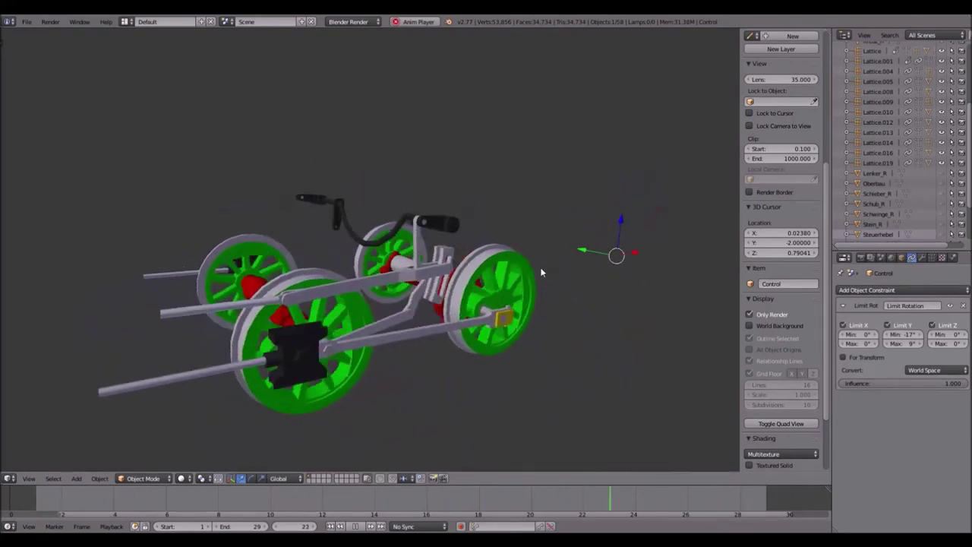